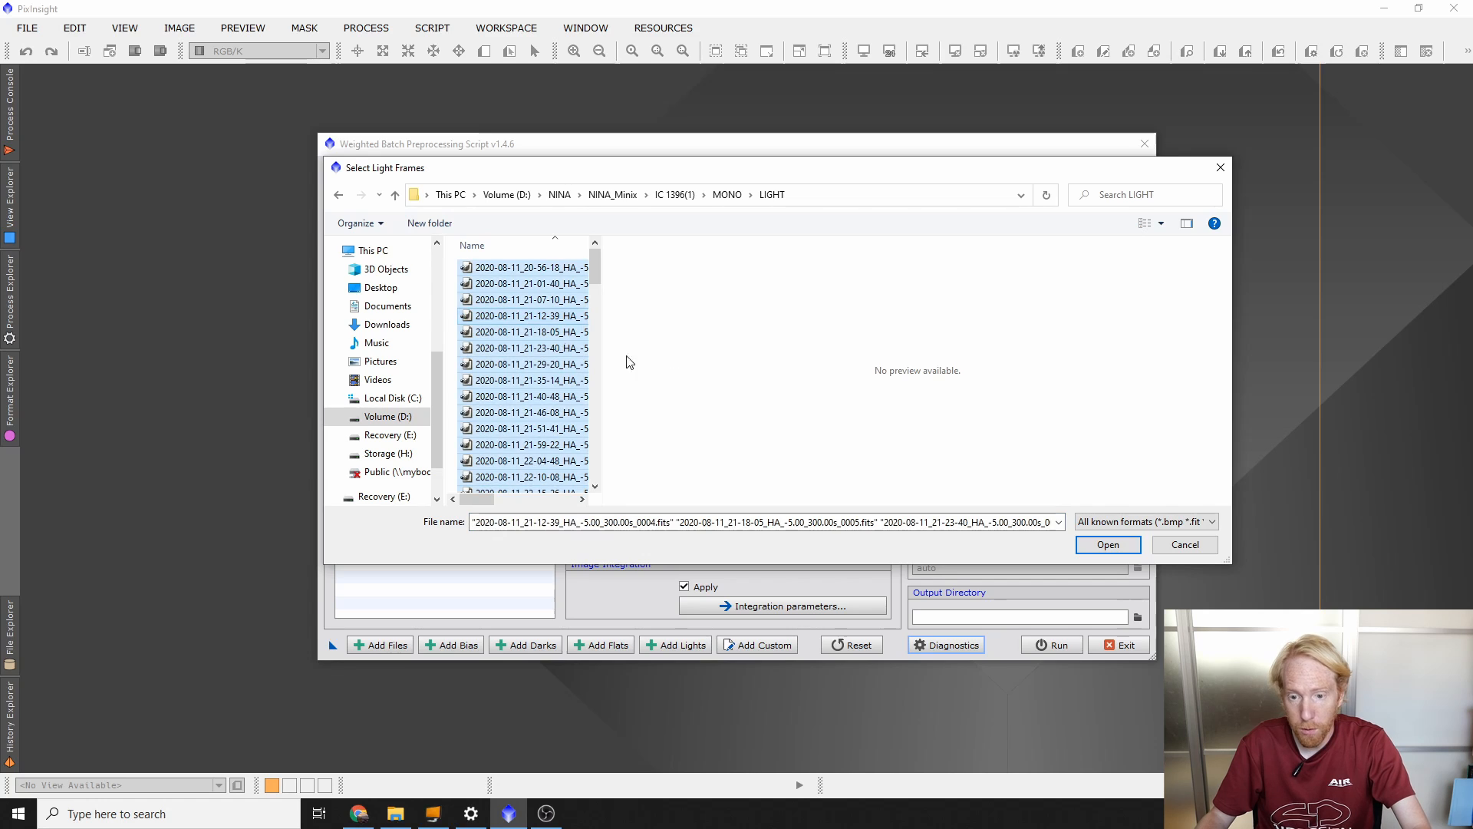
Step: Add all light frames from the IC 1396(1) MONO LIGHT folder and restrict their processing to calibration only
click(1108, 544)
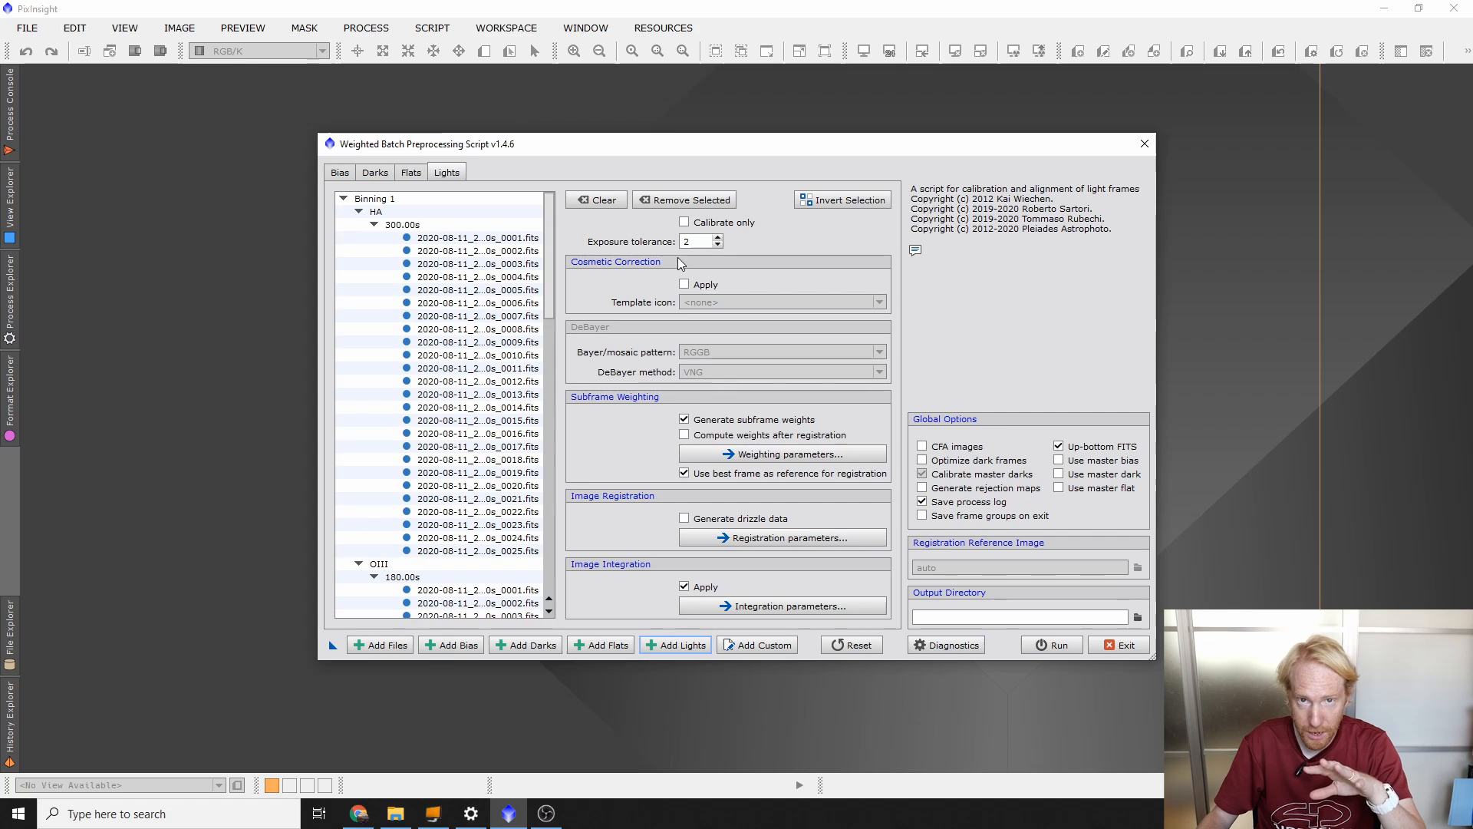
click(685, 223)
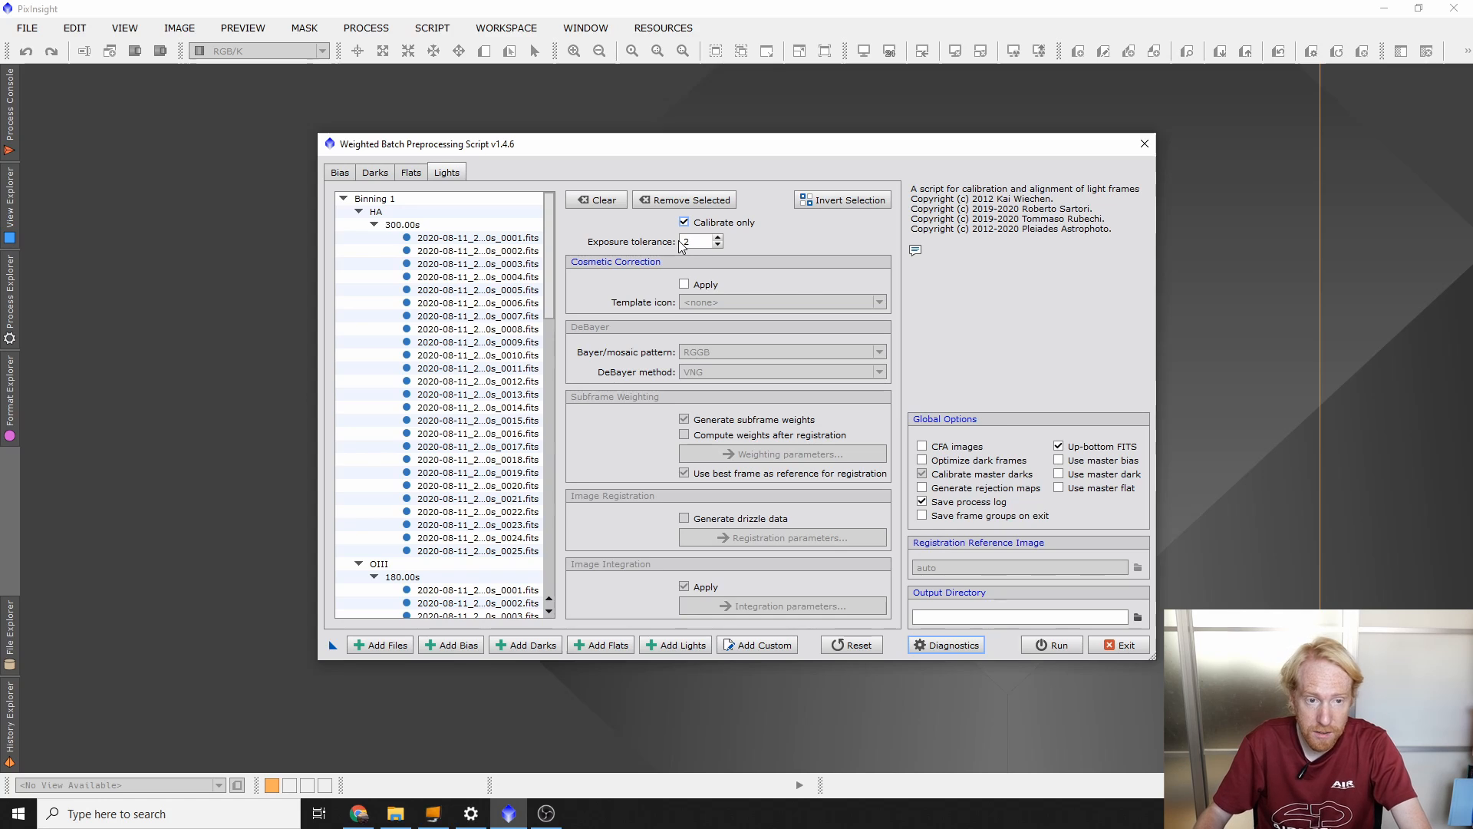
Step: Add all flat frames from the FLAT folder under NINA_Minix, Target, MONO
click(418, 174)
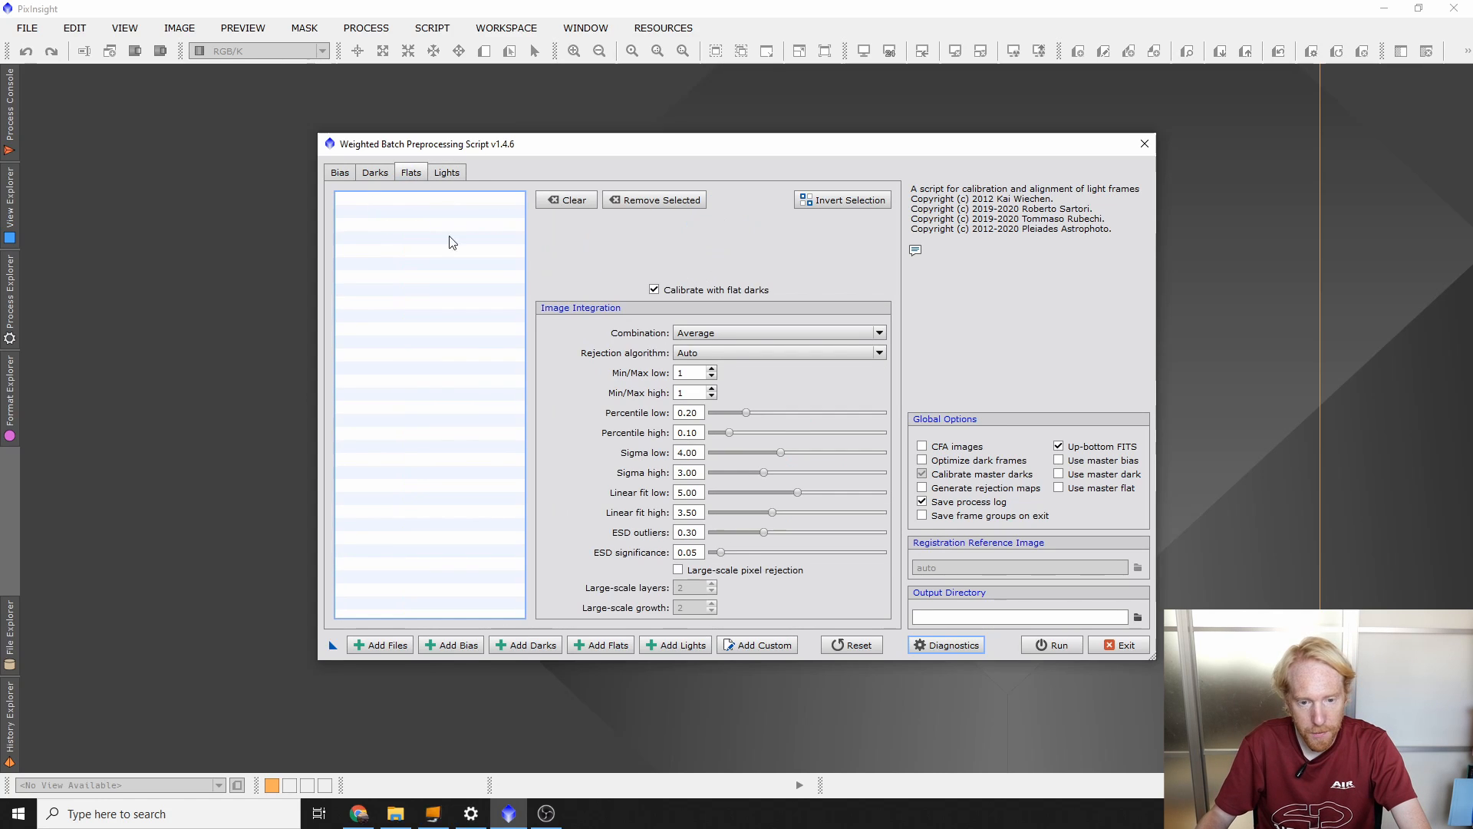
click(592, 646)
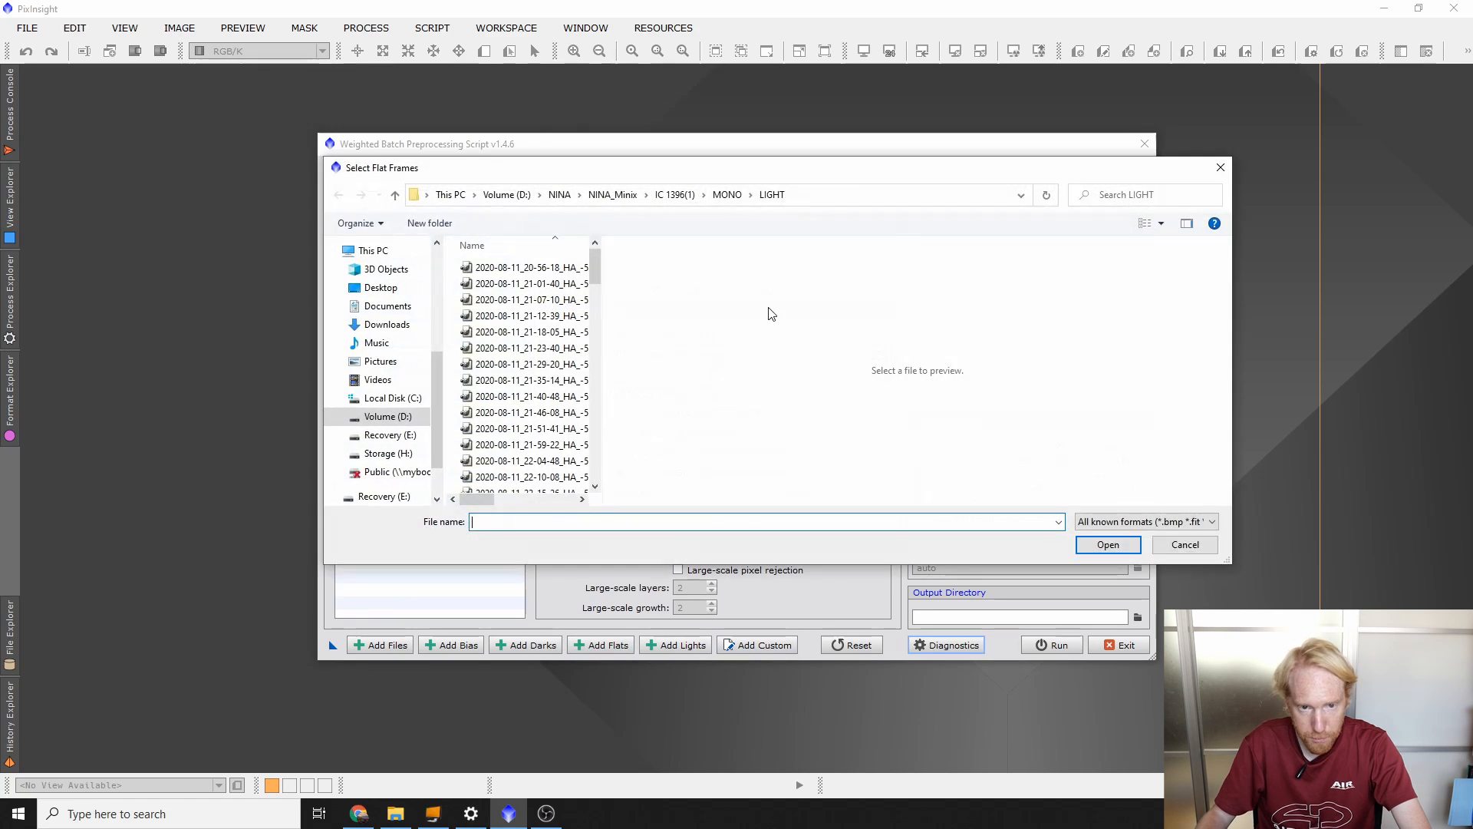
click(612, 194)
double_click(491, 300)
double_click(484, 270)
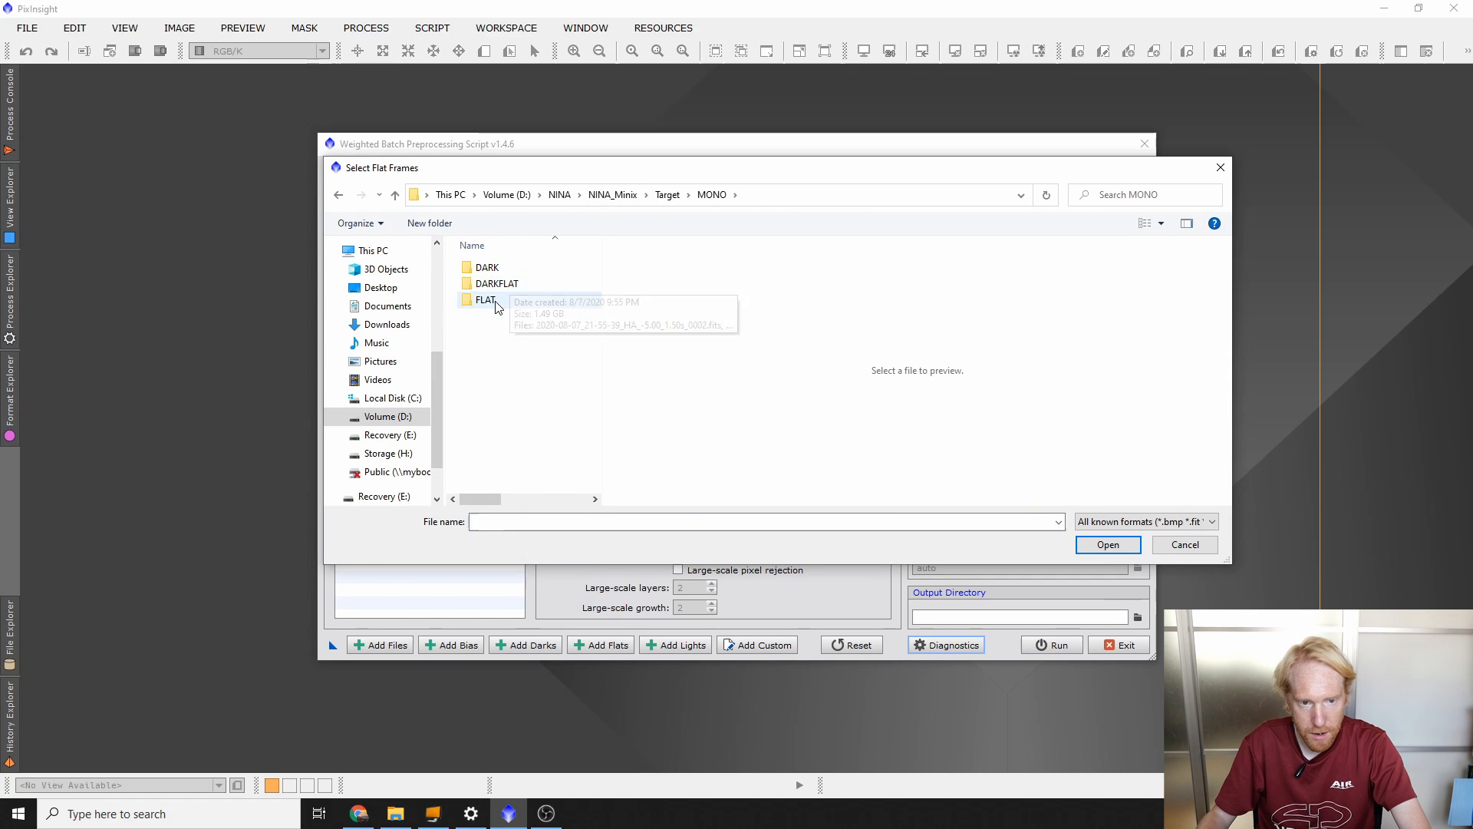
double_click(484, 300)
click(544, 300)
key(ctrl+a)
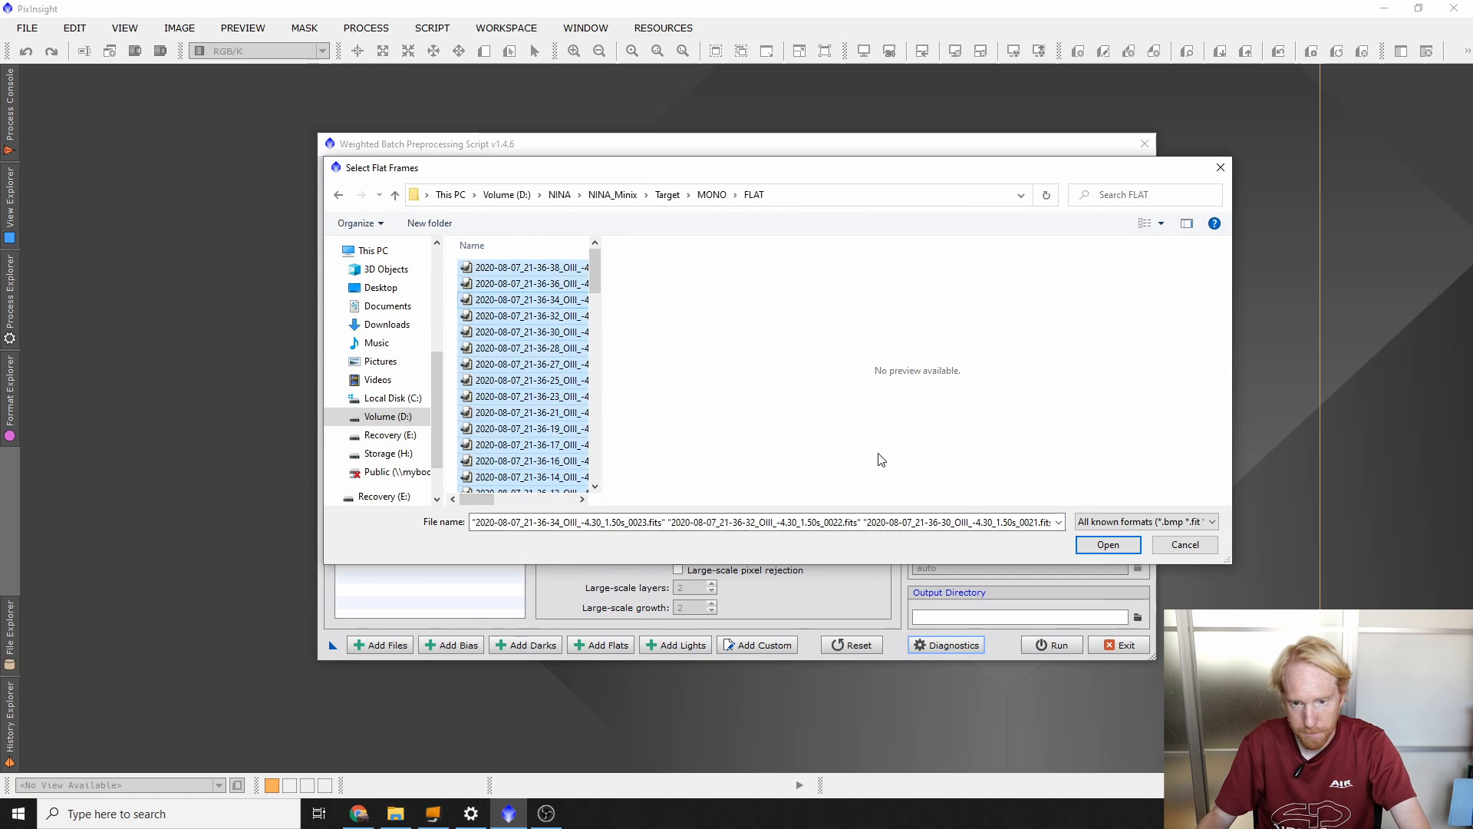
click(1108, 544)
Step: Add all dark frames, covering both the 300 s and 180 s exposures, from the Target MONO DARK folder
click(375, 172)
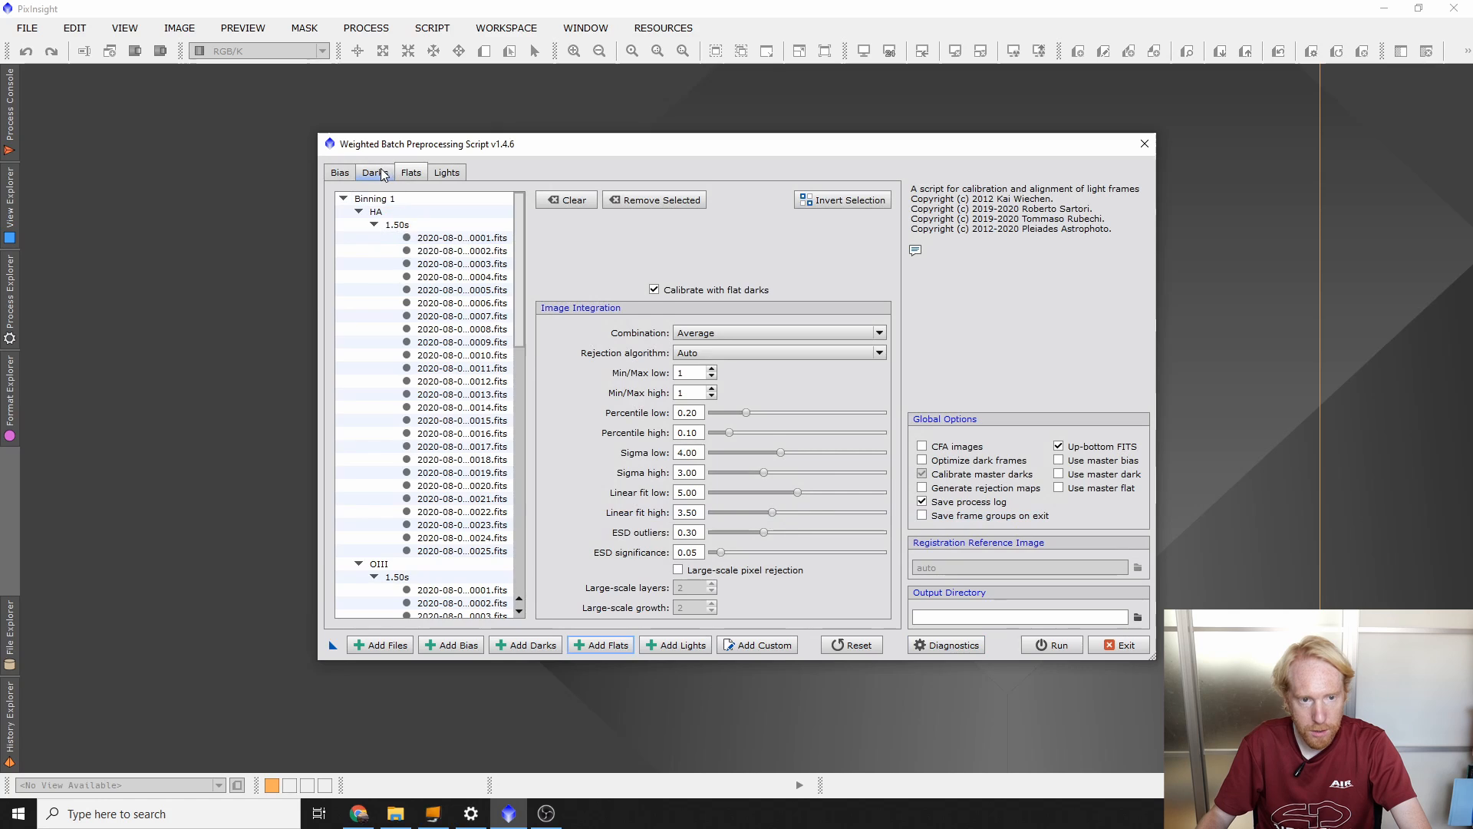
click(527, 643)
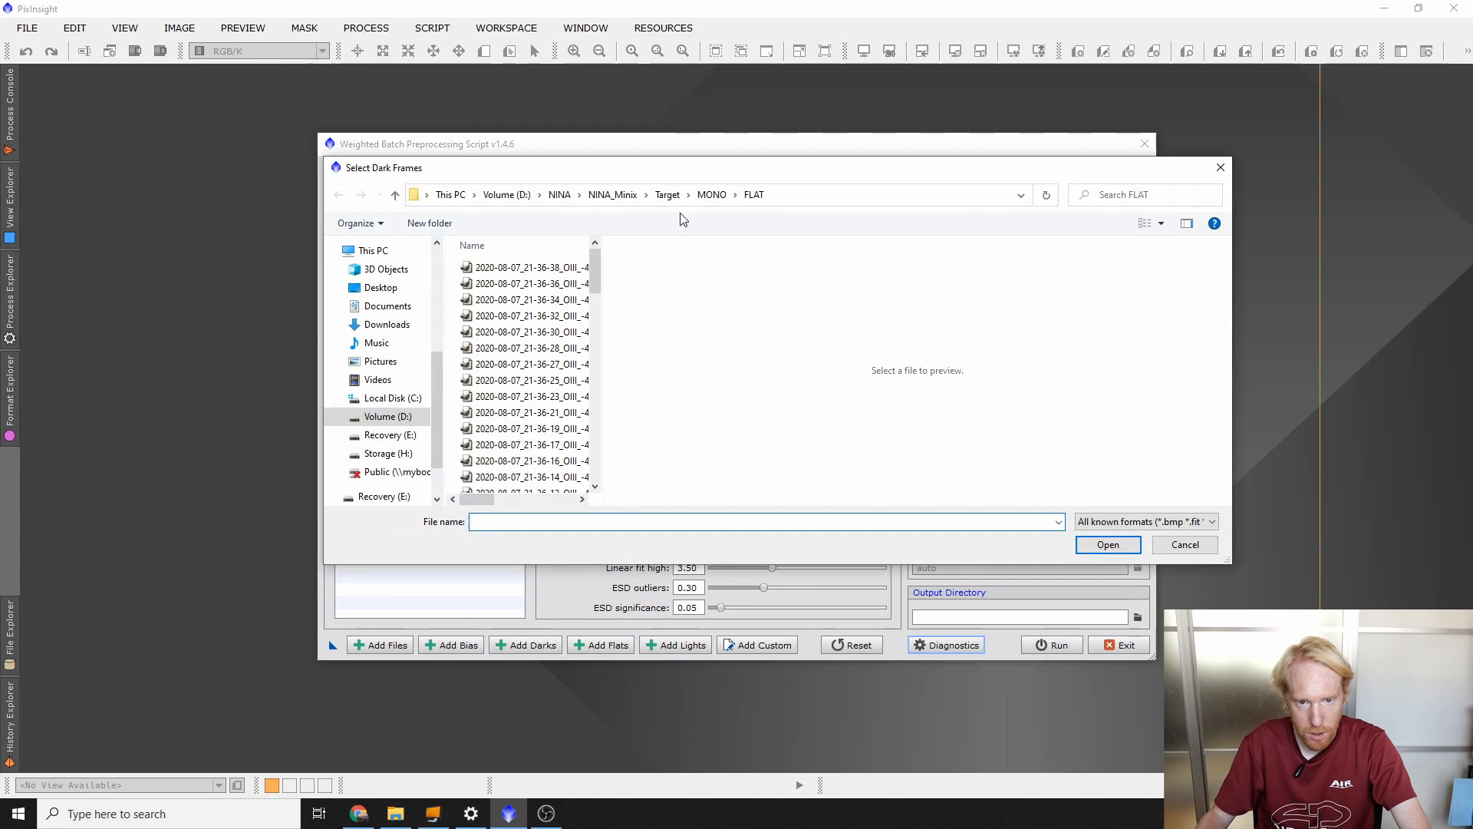
click(712, 194)
double_click(488, 267)
click(522, 316)
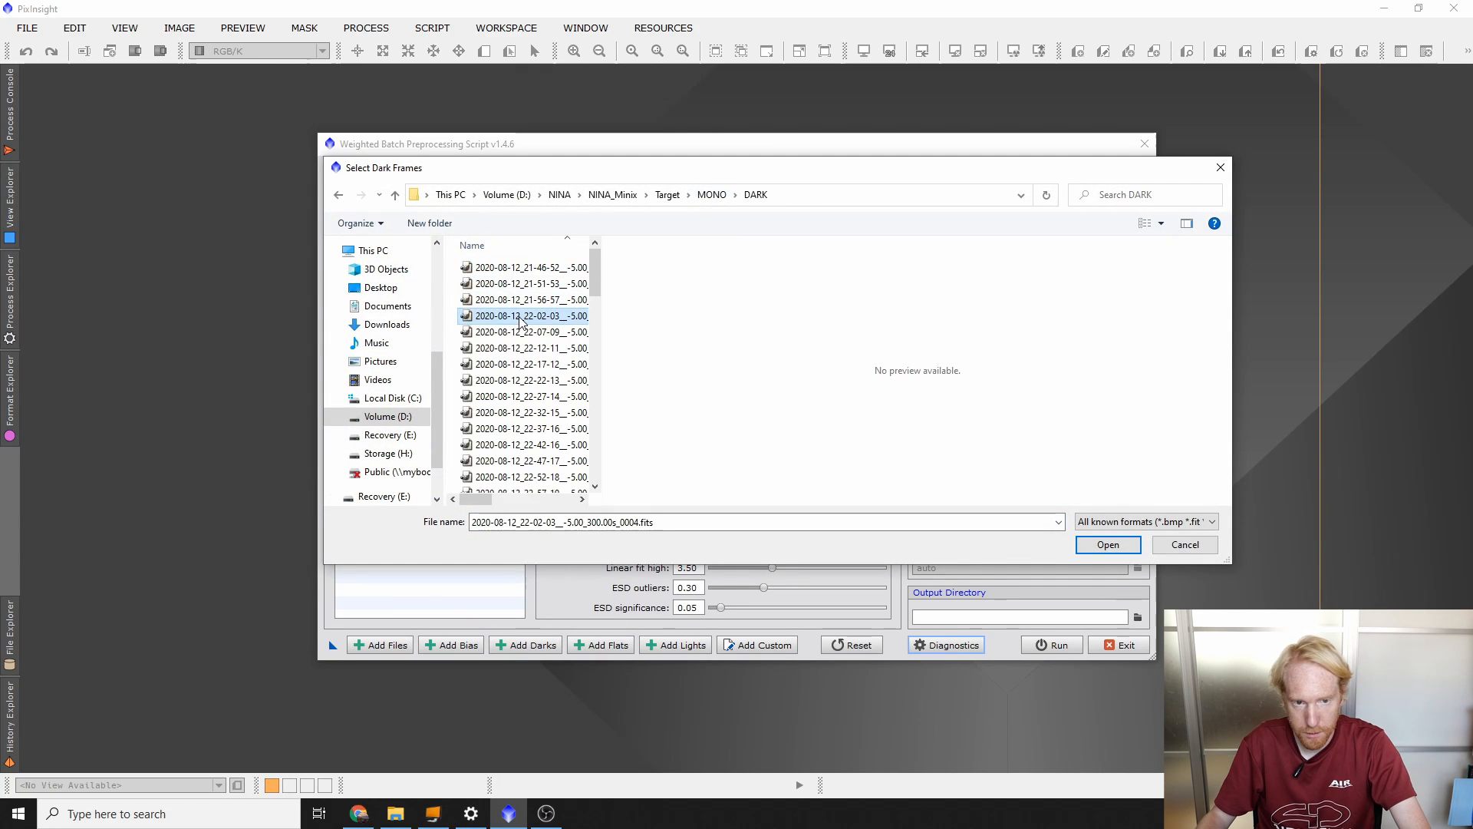
key(ctrl+a)
mouse_move(486, 500)
mouse_down()
mouse_move(519, 504)
mouse_move(502, 504)
mouse_up()
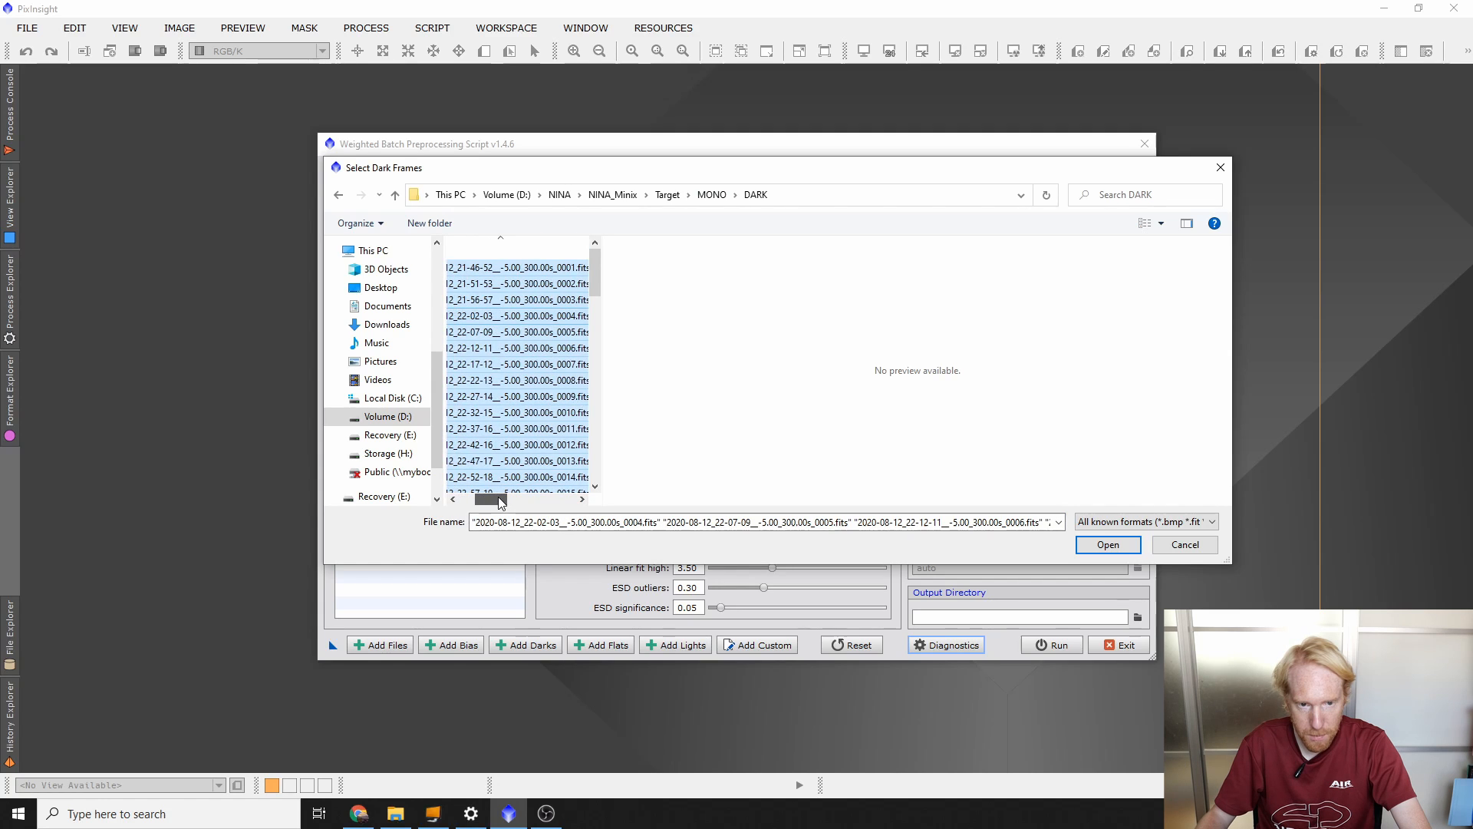
drag(594, 269, 598, 482)
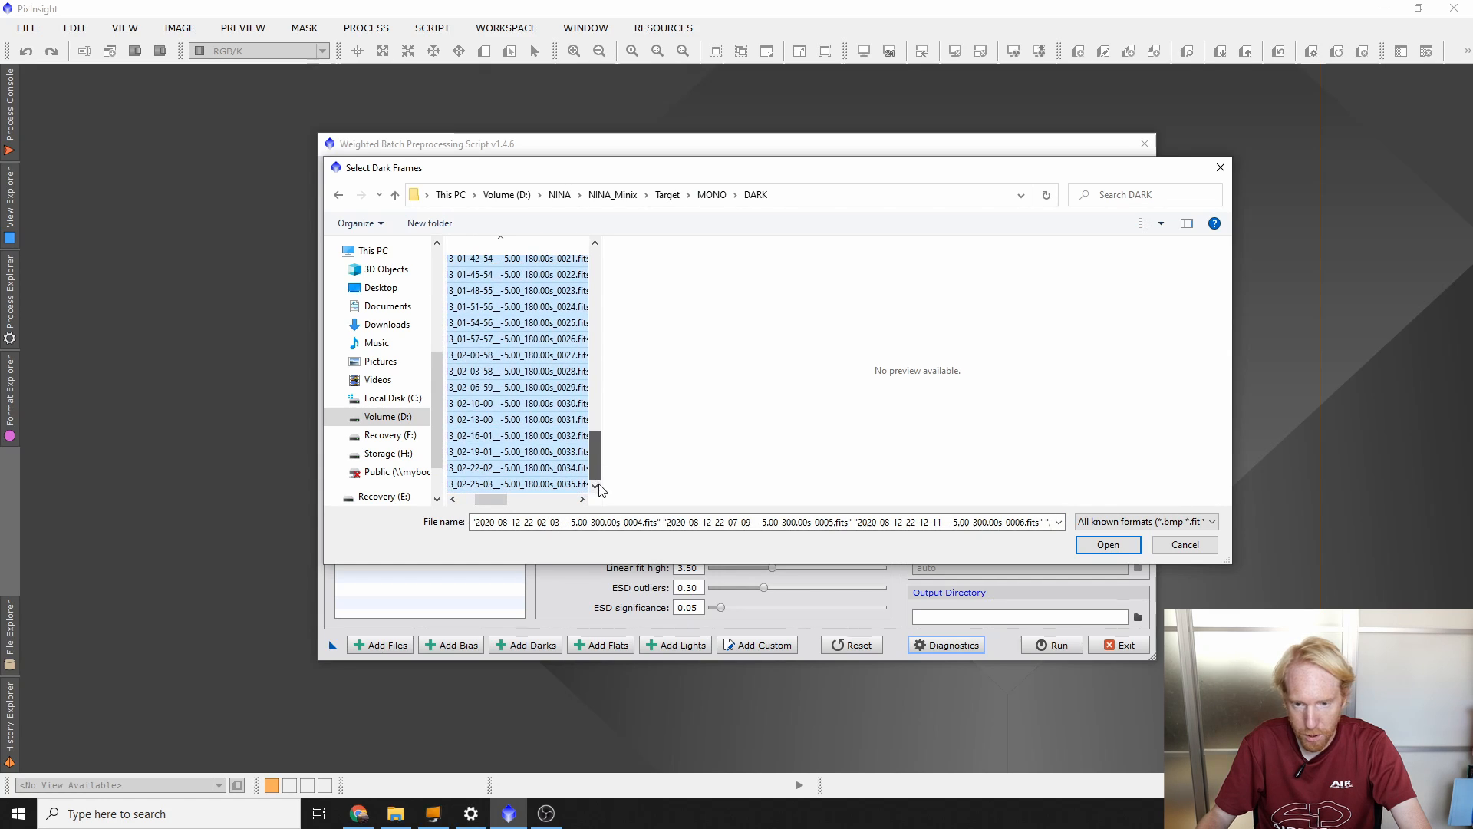
click(1105, 545)
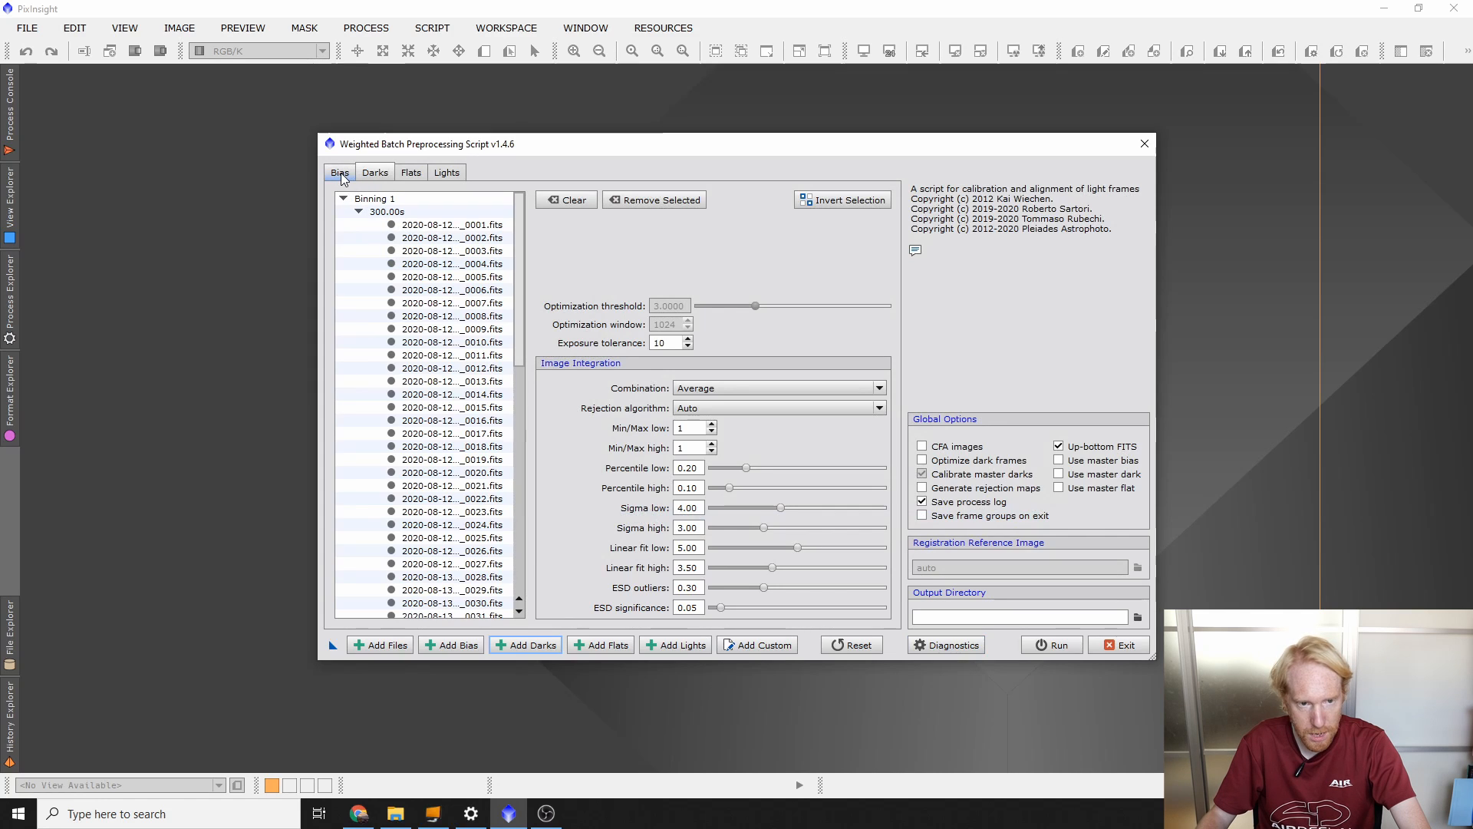
Step: Add all dark flat frames from the Target MONO DARKFLAT folder to the darks
click(412, 172)
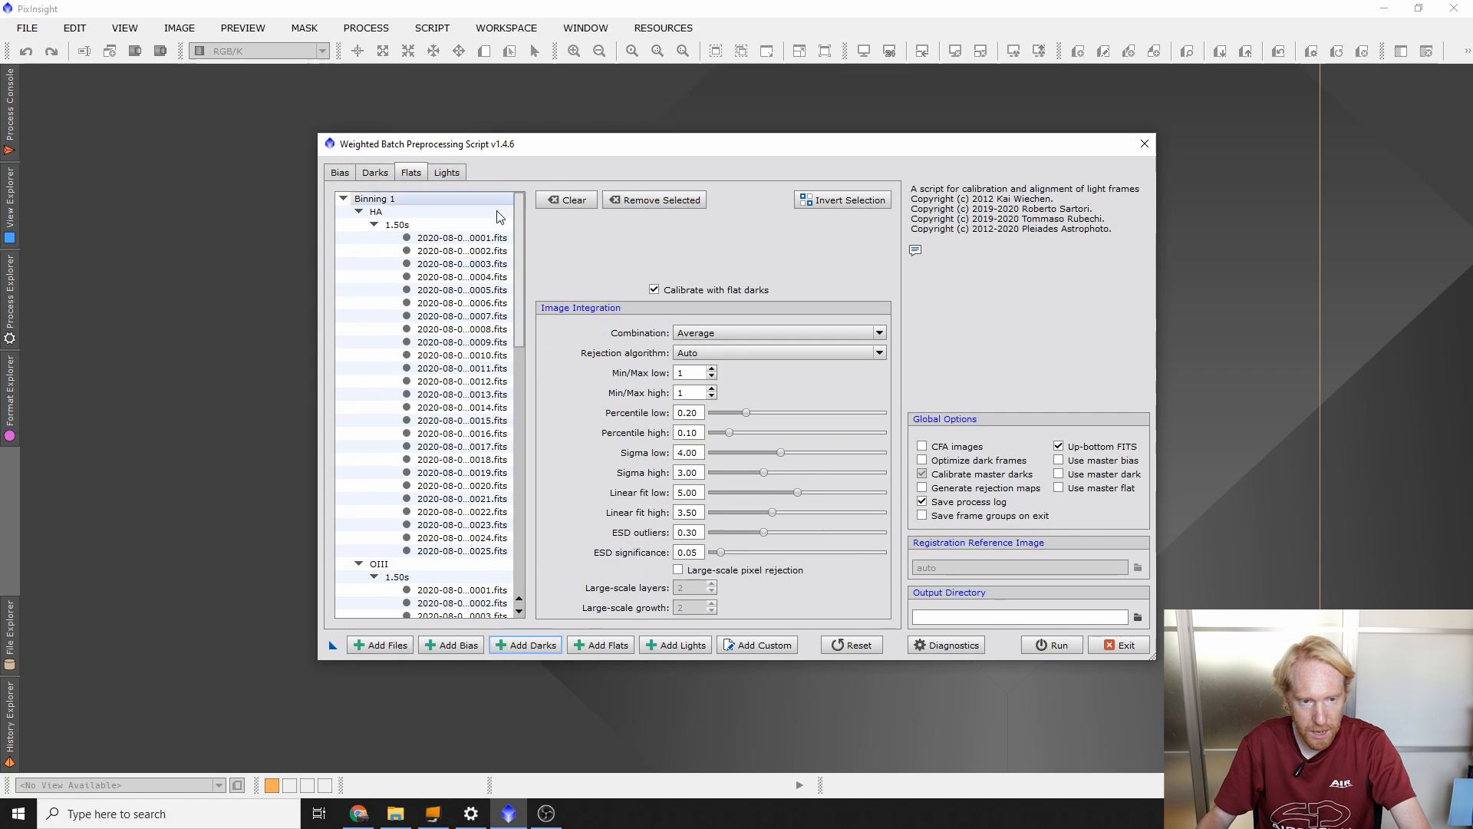
click(376, 174)
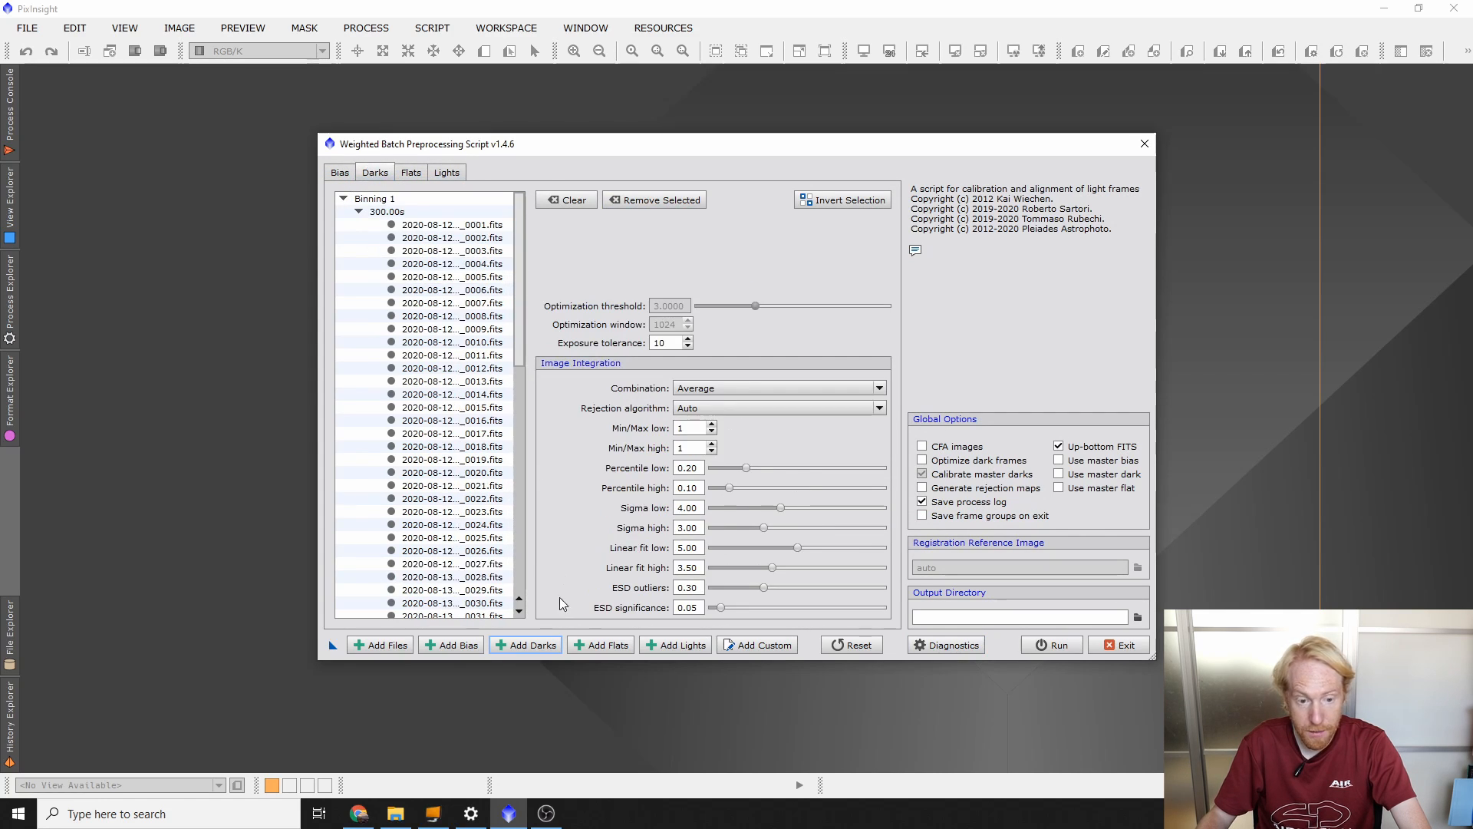
click(542, 644)
click(712, 196)
double_click(514, 284)
click(540, 284)
key(ctrl+a)
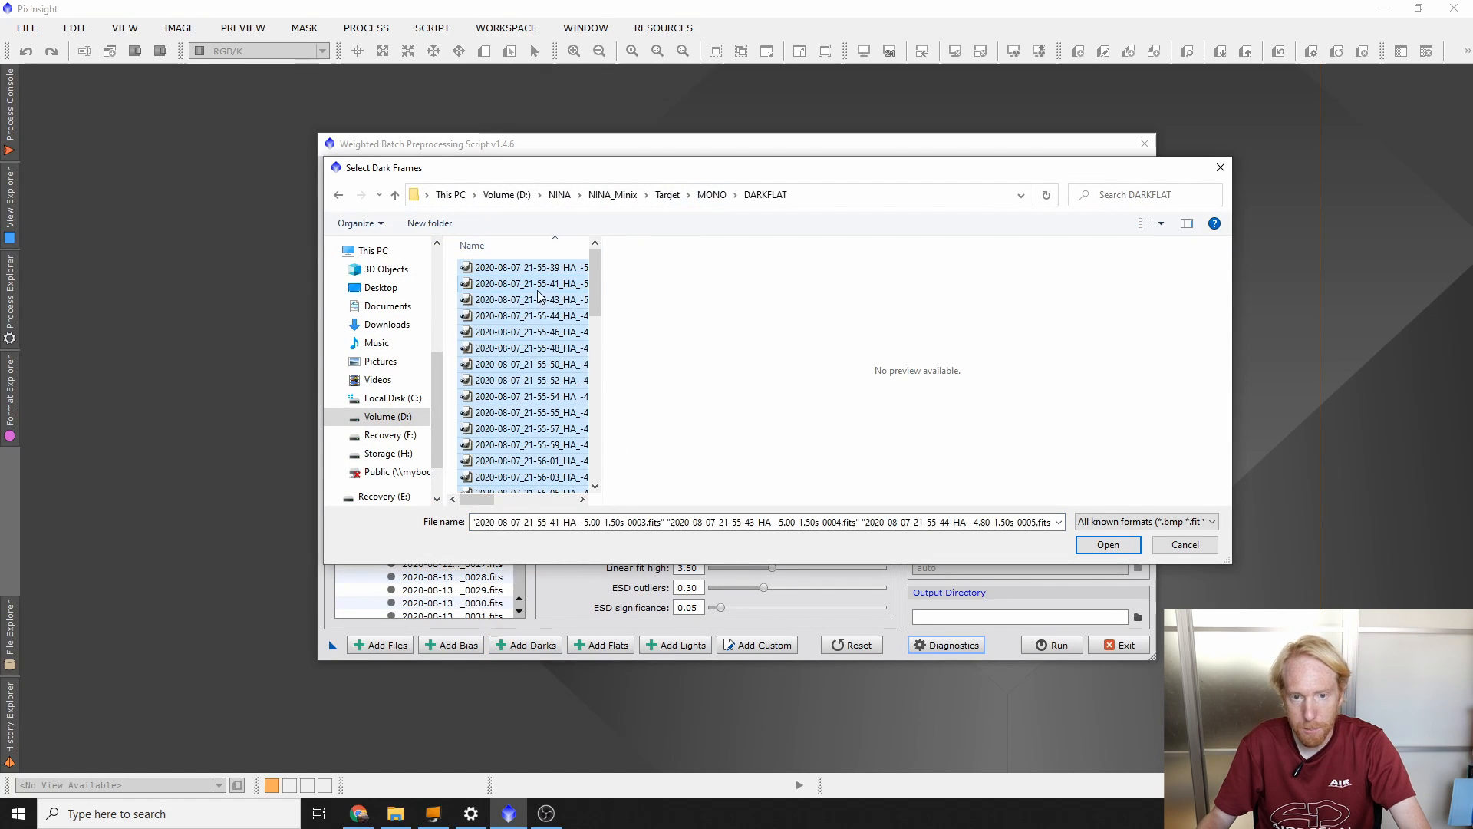
click(1119, 546)
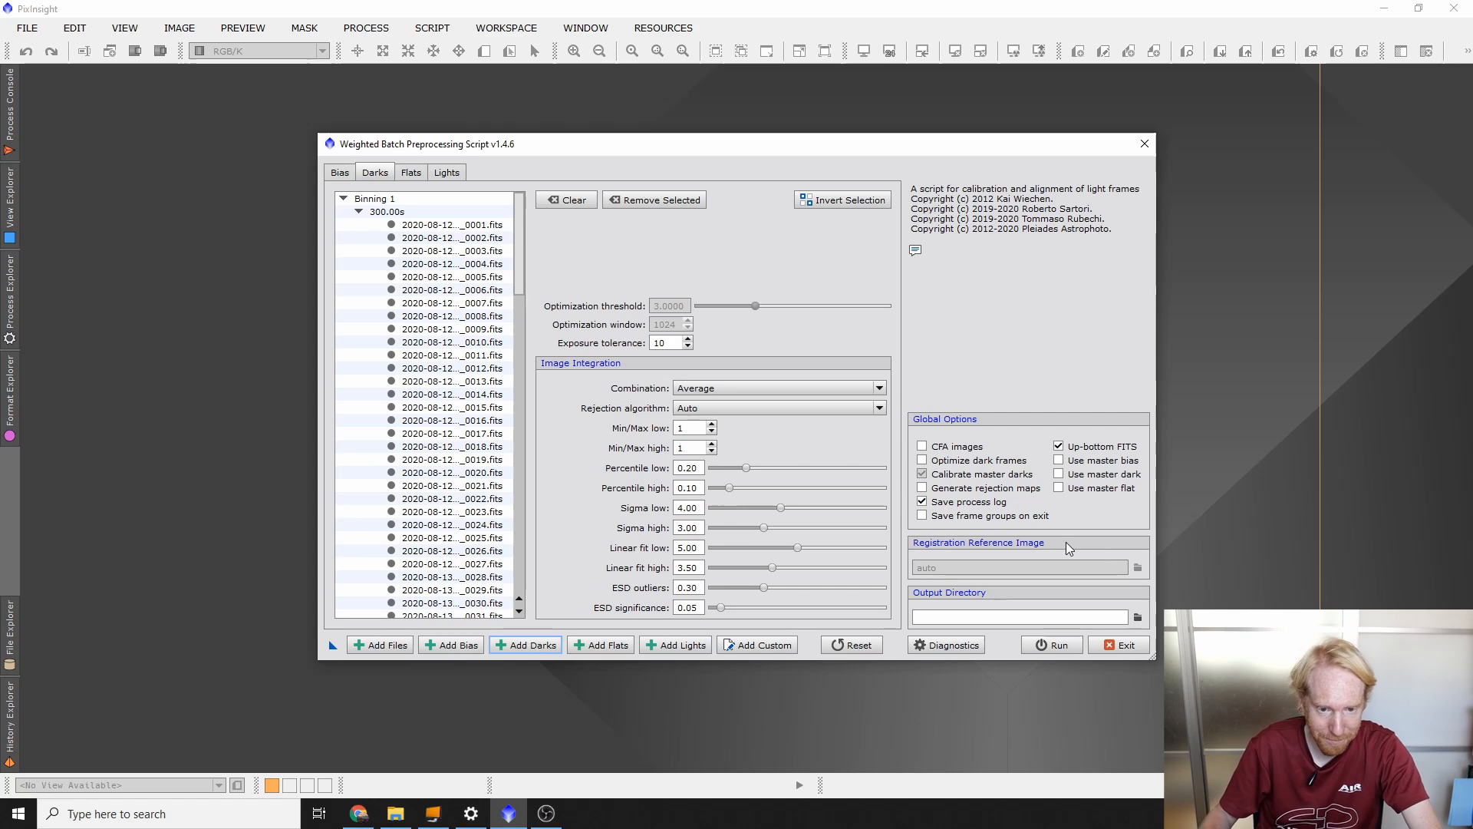
Step: Review the loaded darks, flats and lights, checking their grouping by filter and exposure time
scroll(451, 388, down, 15)
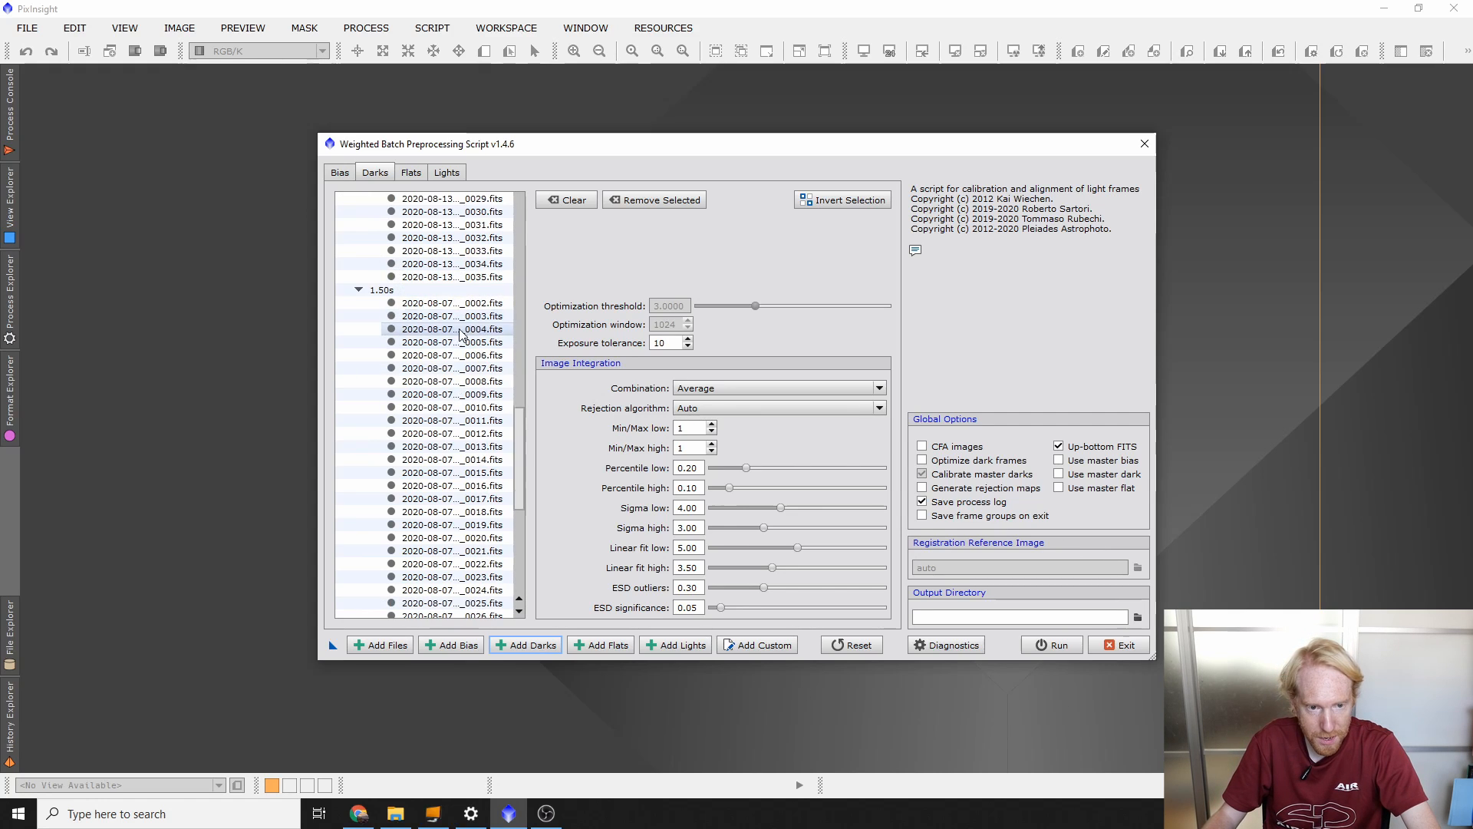
scroll(451, 387, up, 15)
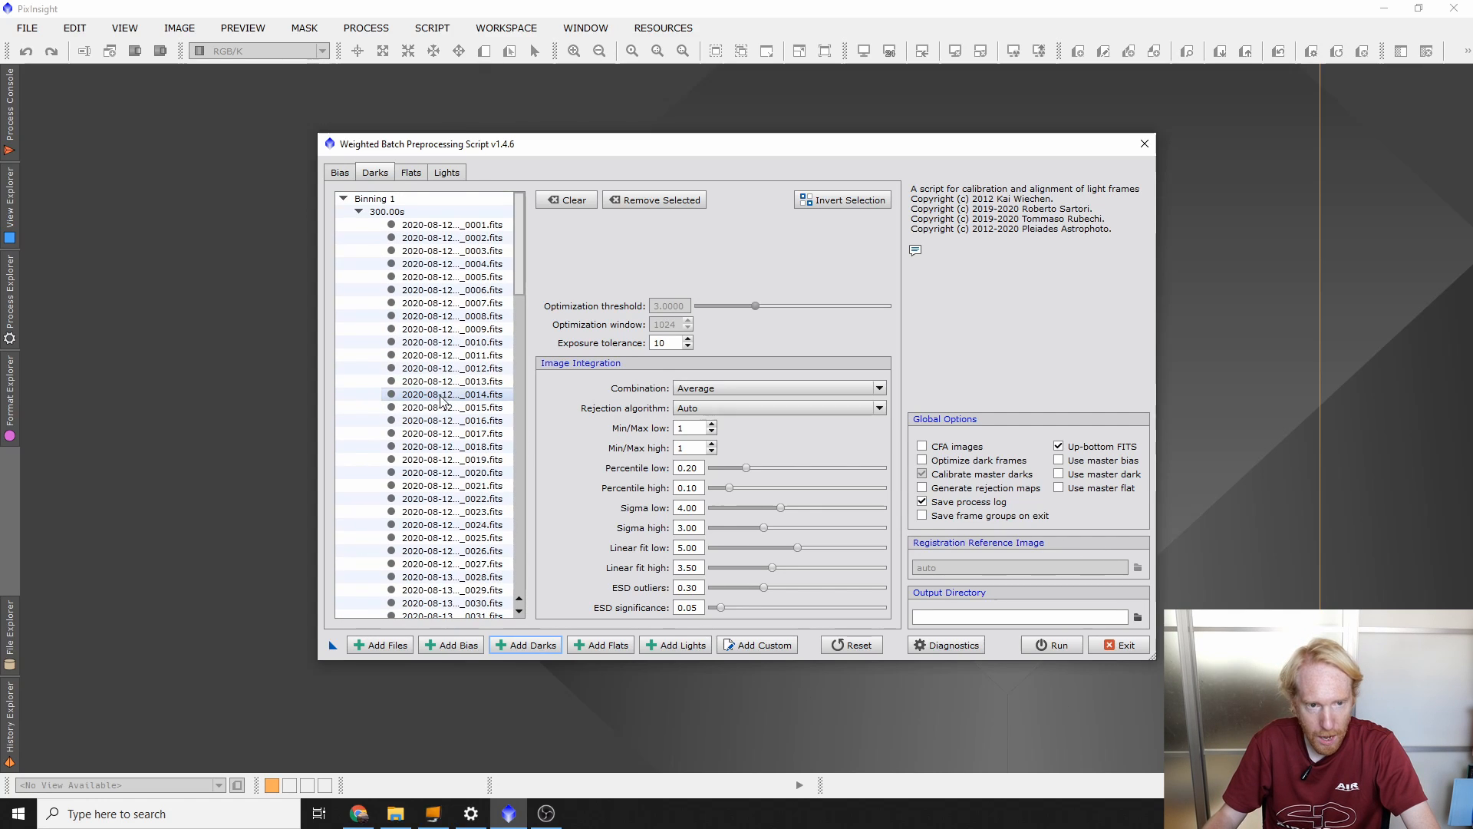
click(405, 174)
scroll(463, 359, down, 10)
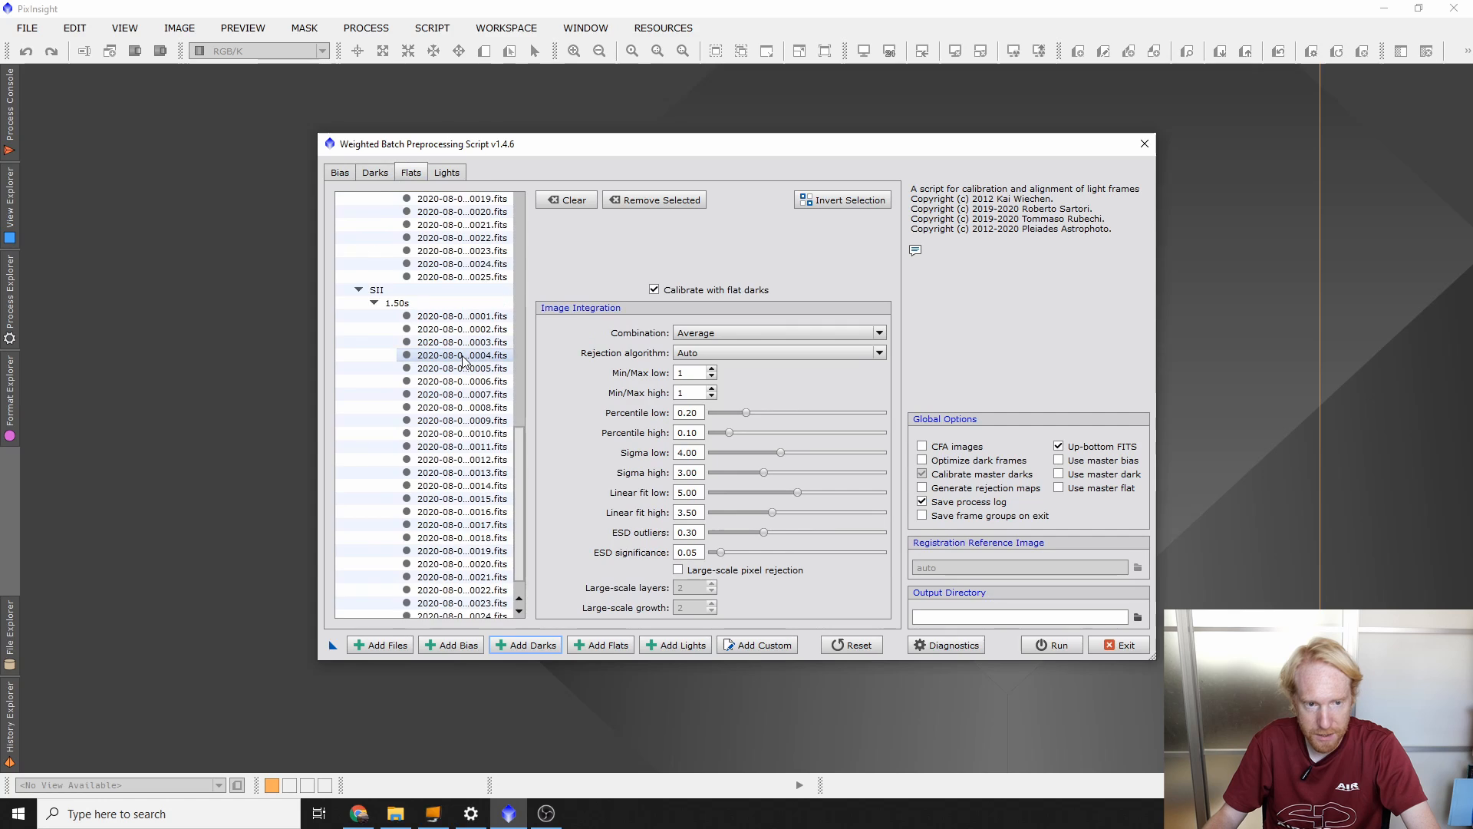
click(447, 173)
scroll(472, 345, down, 13)
scroll(480, 376, up, 15)
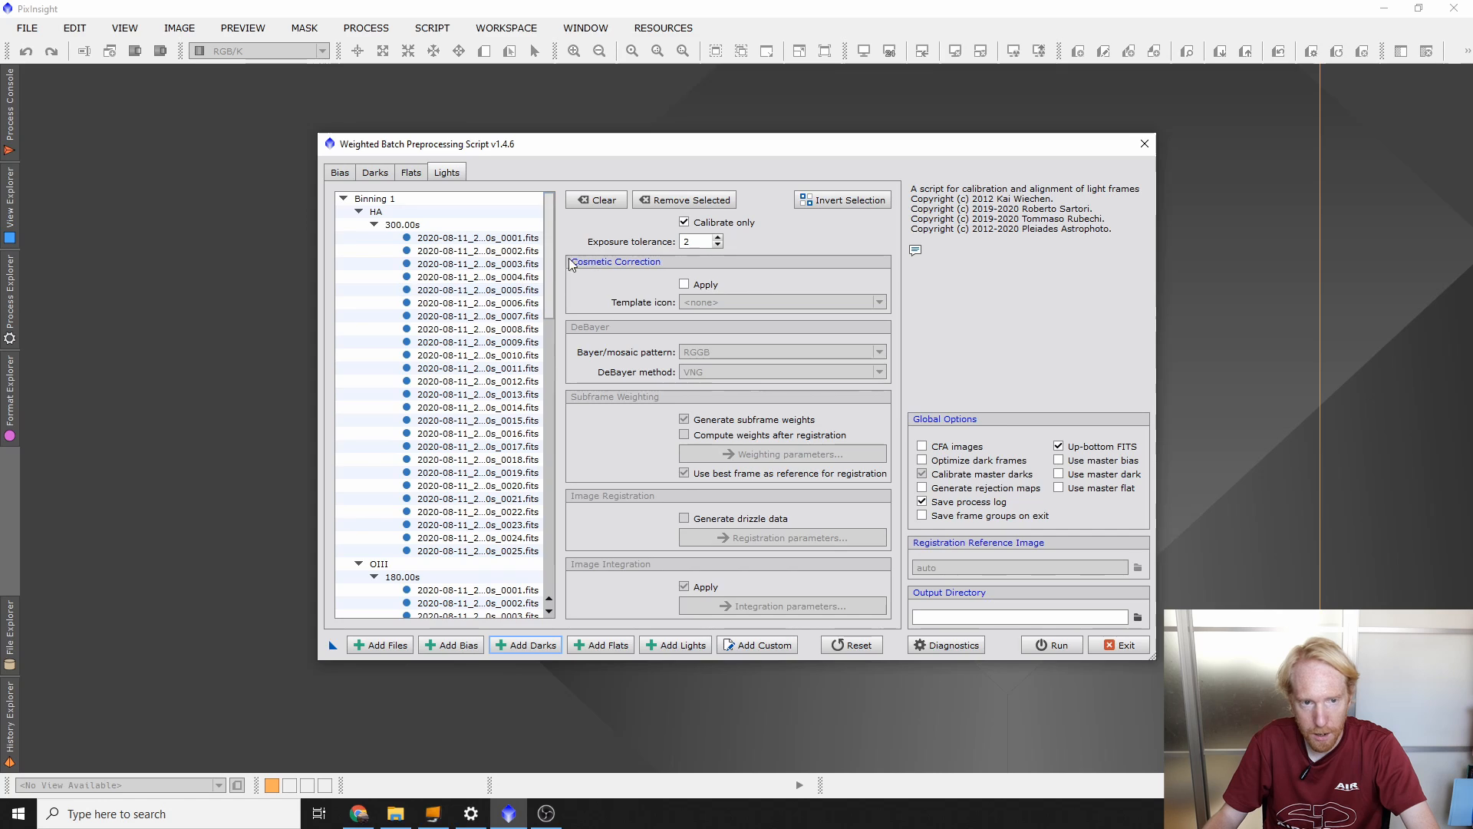
click(412, 174)
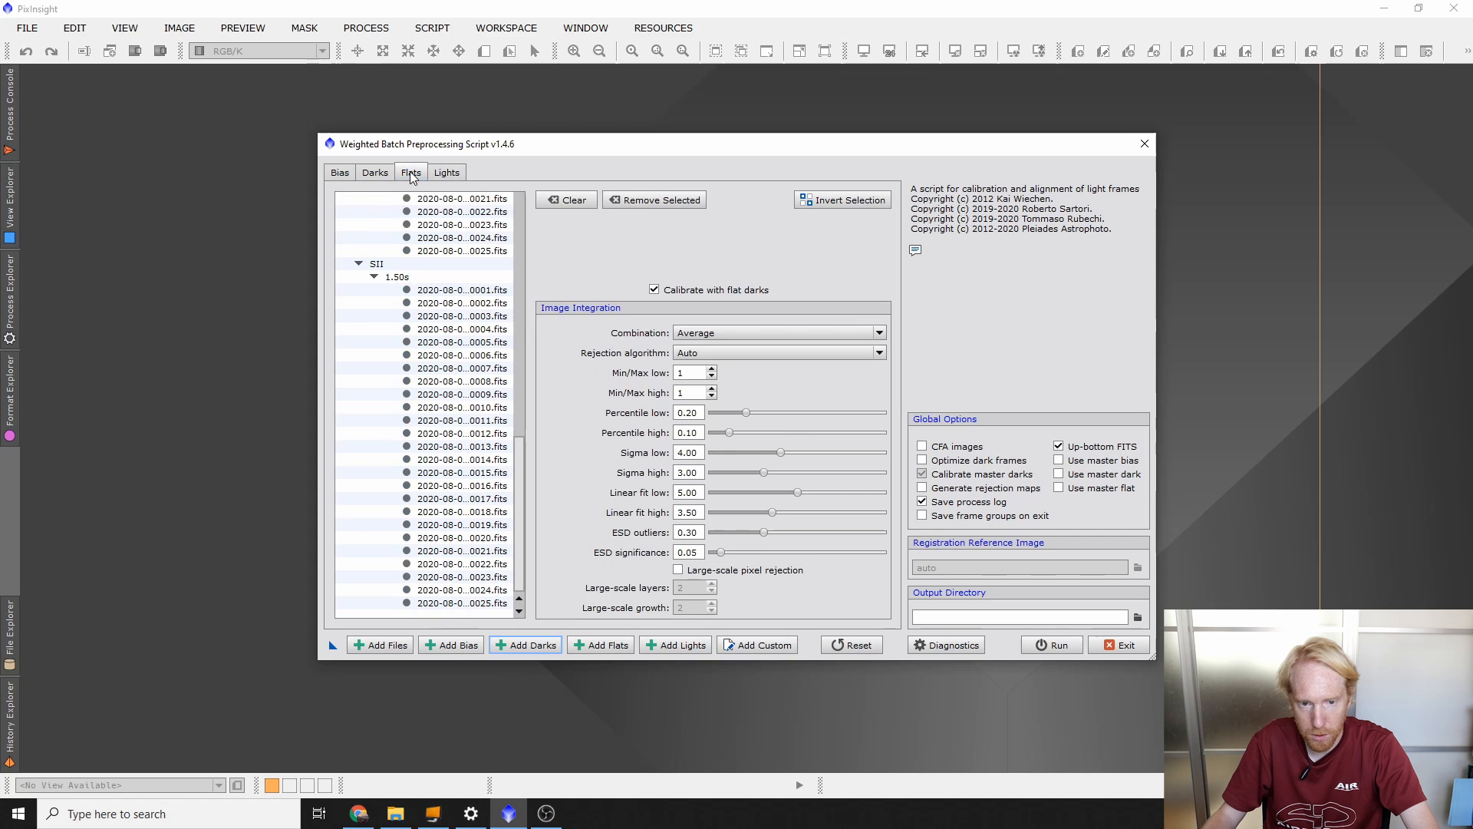
click(368, 175)
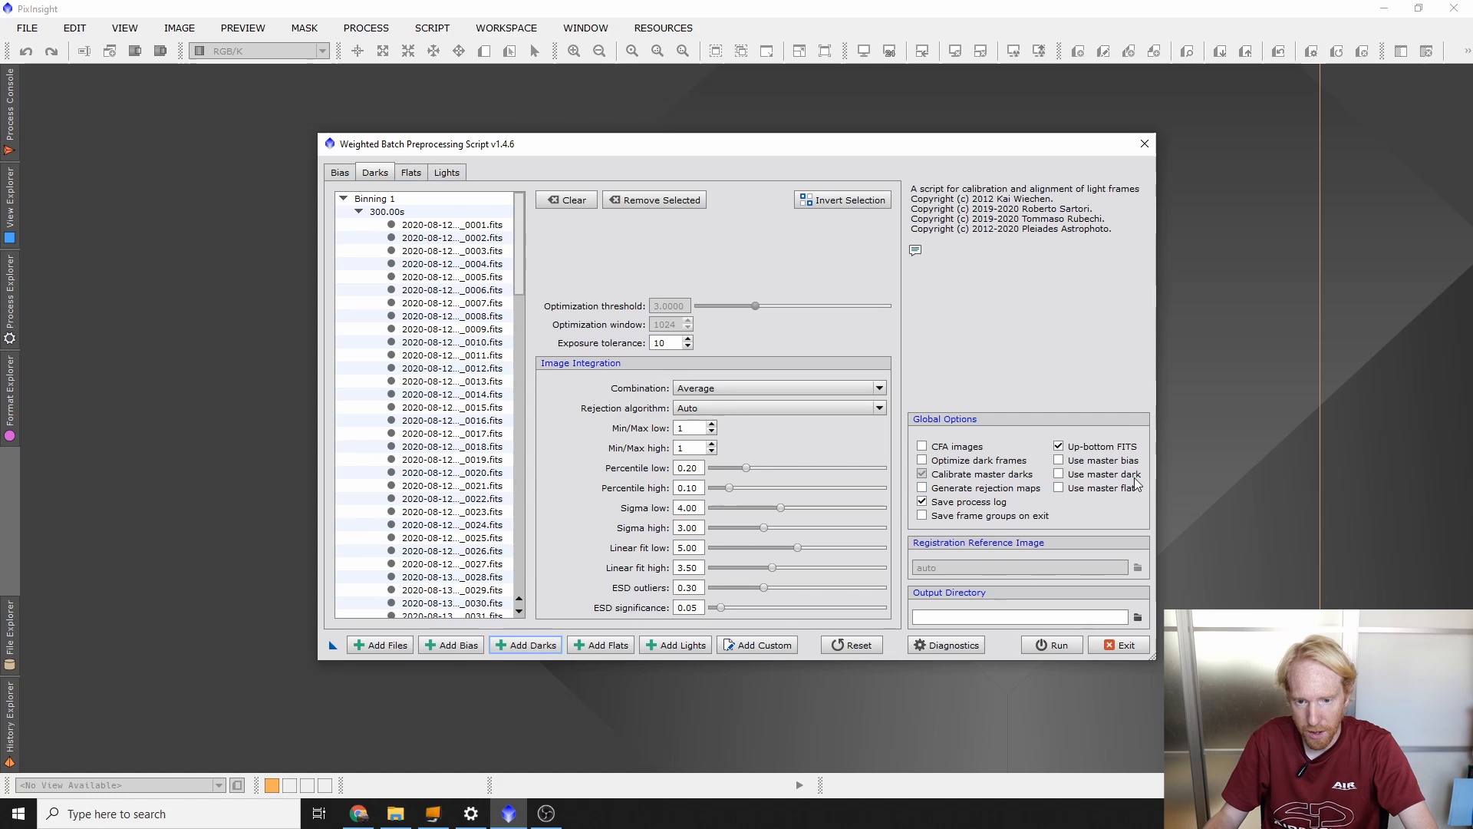
Step: Create a folder named ProcessingElephantTrunk2 inside the NINA folder and choose it as the output directory
click(1138, 617)
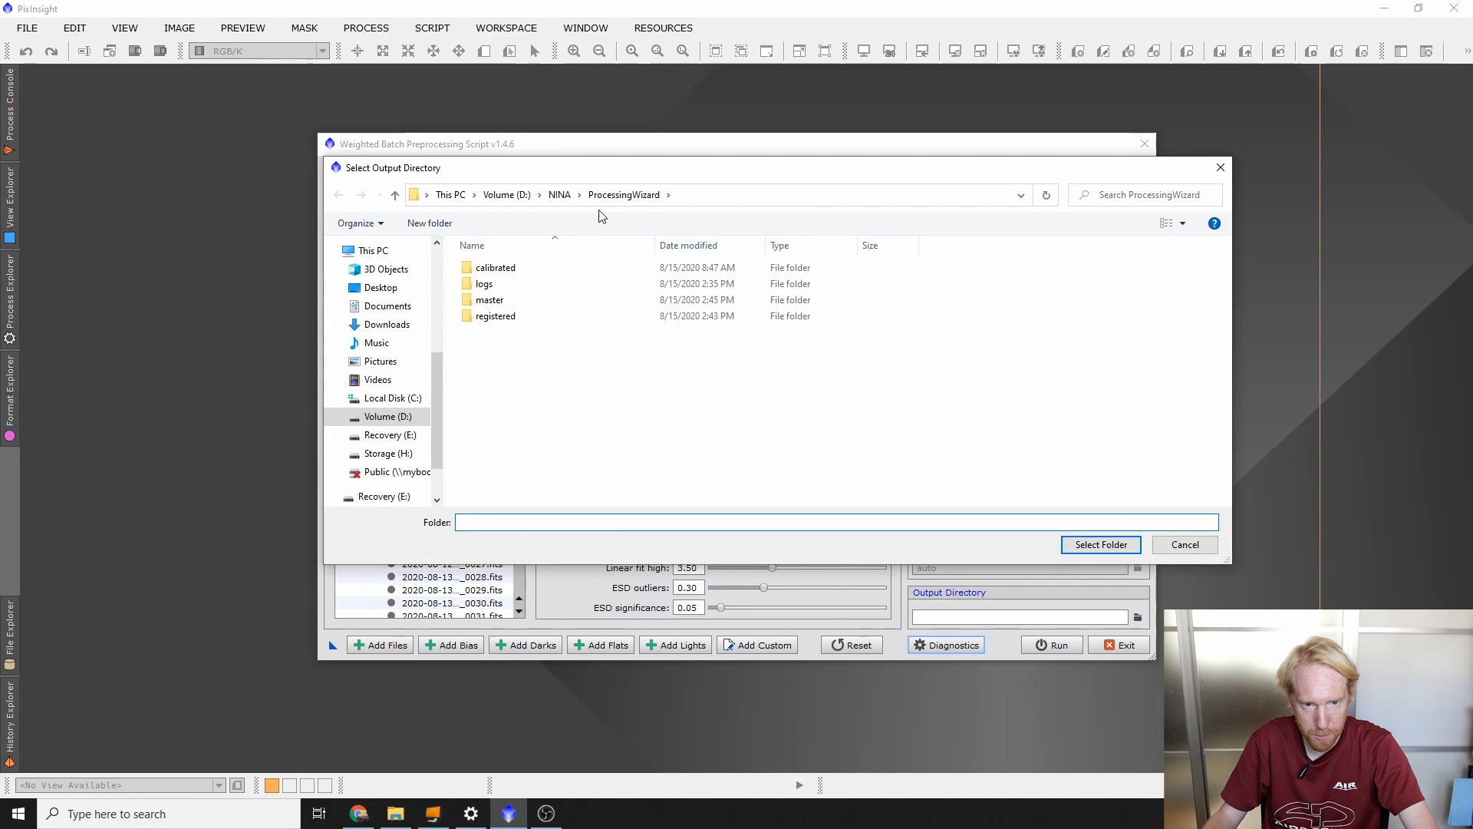
click(560, 195)
right_click(587, 402)
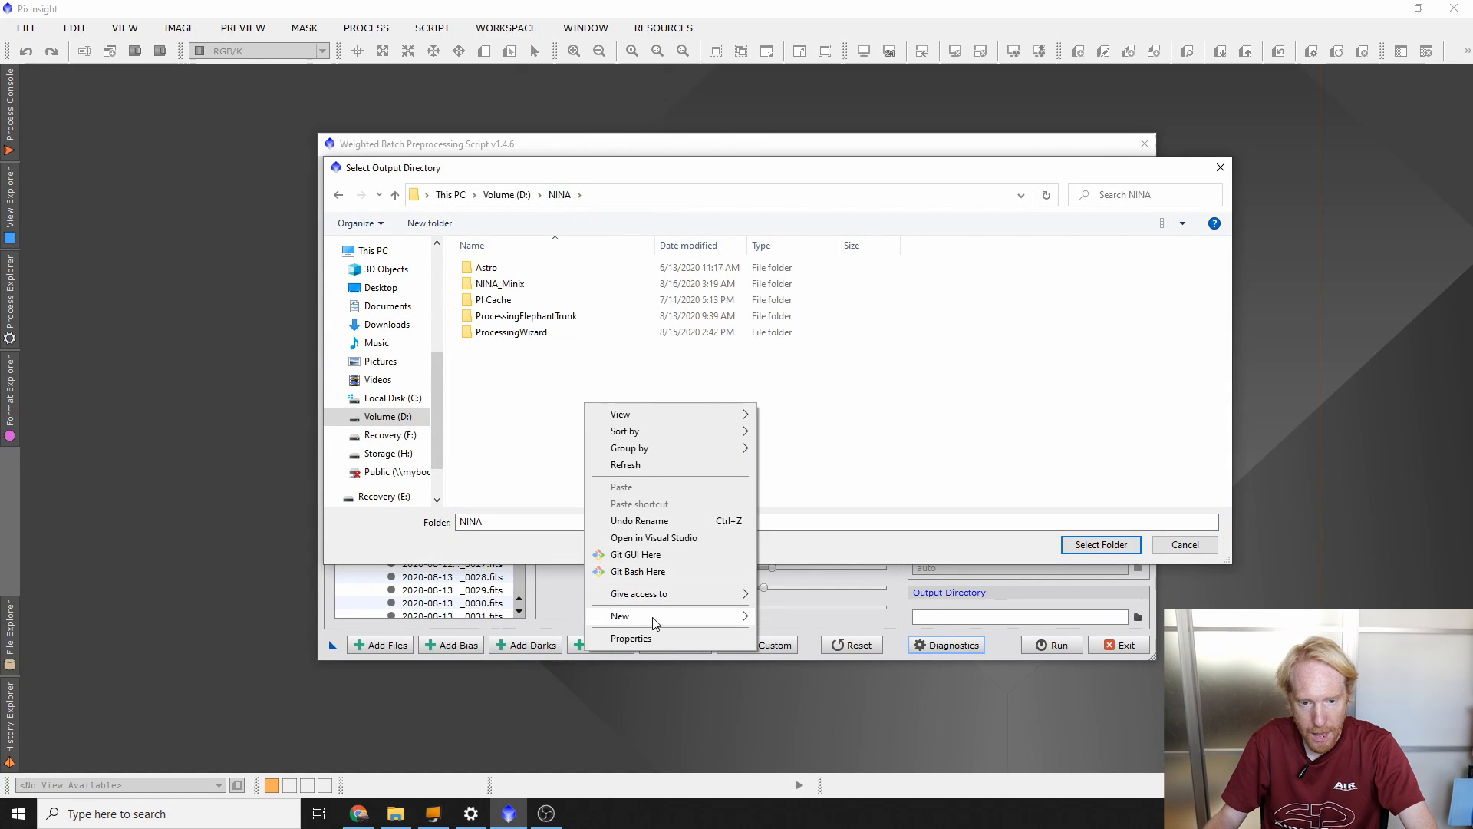
mouse_move(652, 616)
click(790, 618)
text(Proc)
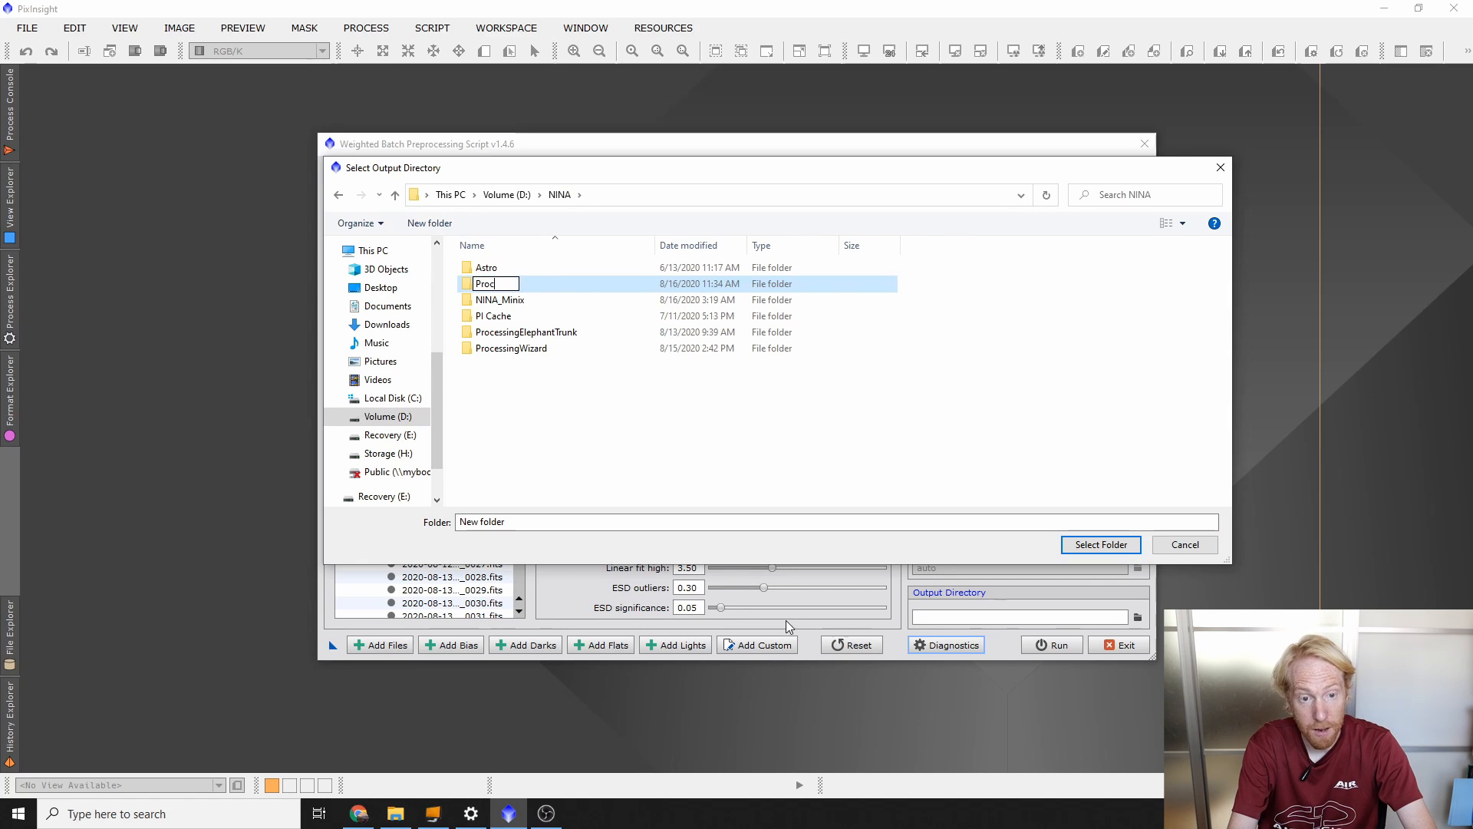
text(essingEl)
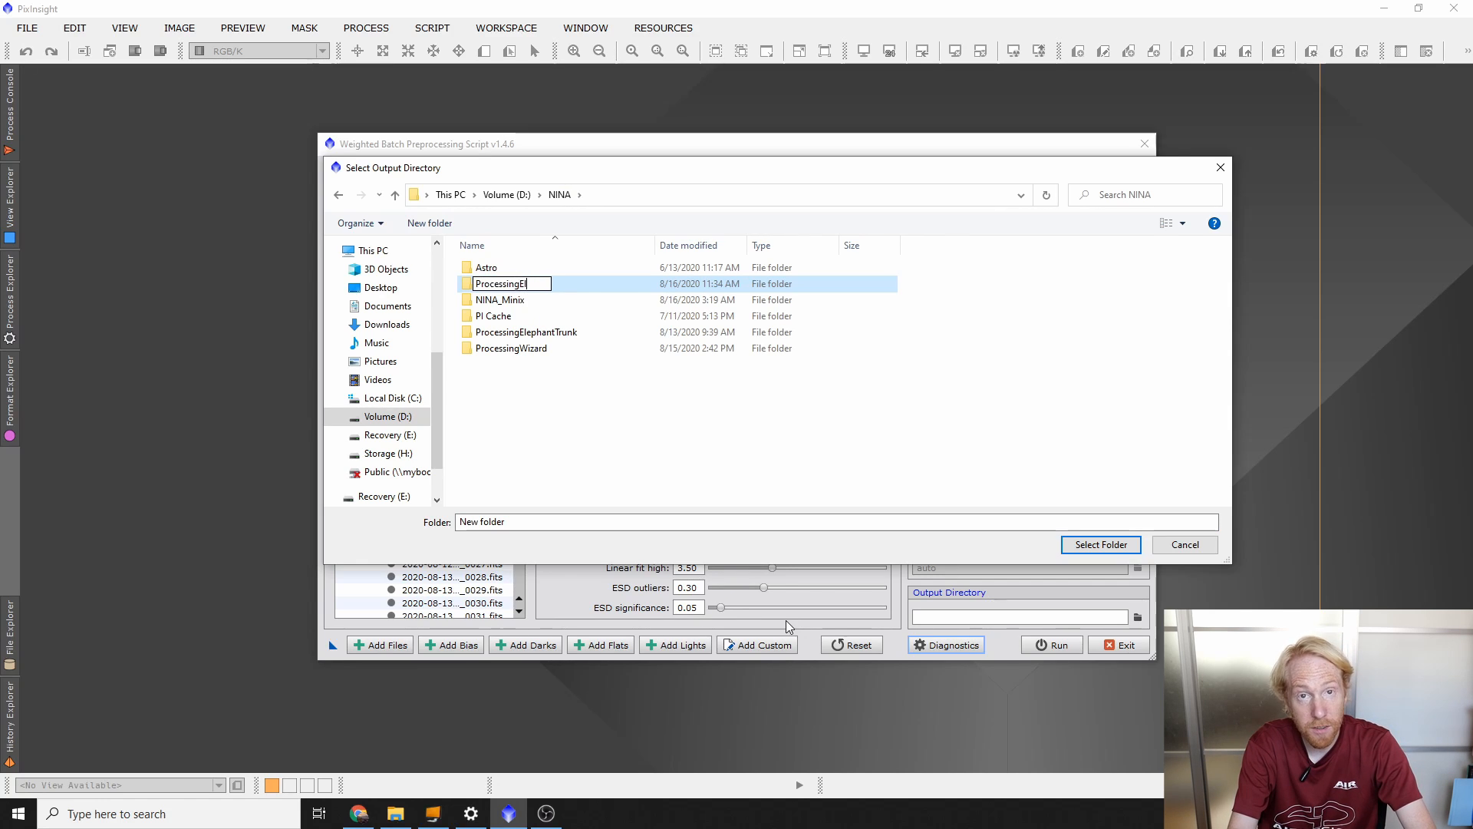
text(ephantTrunk)
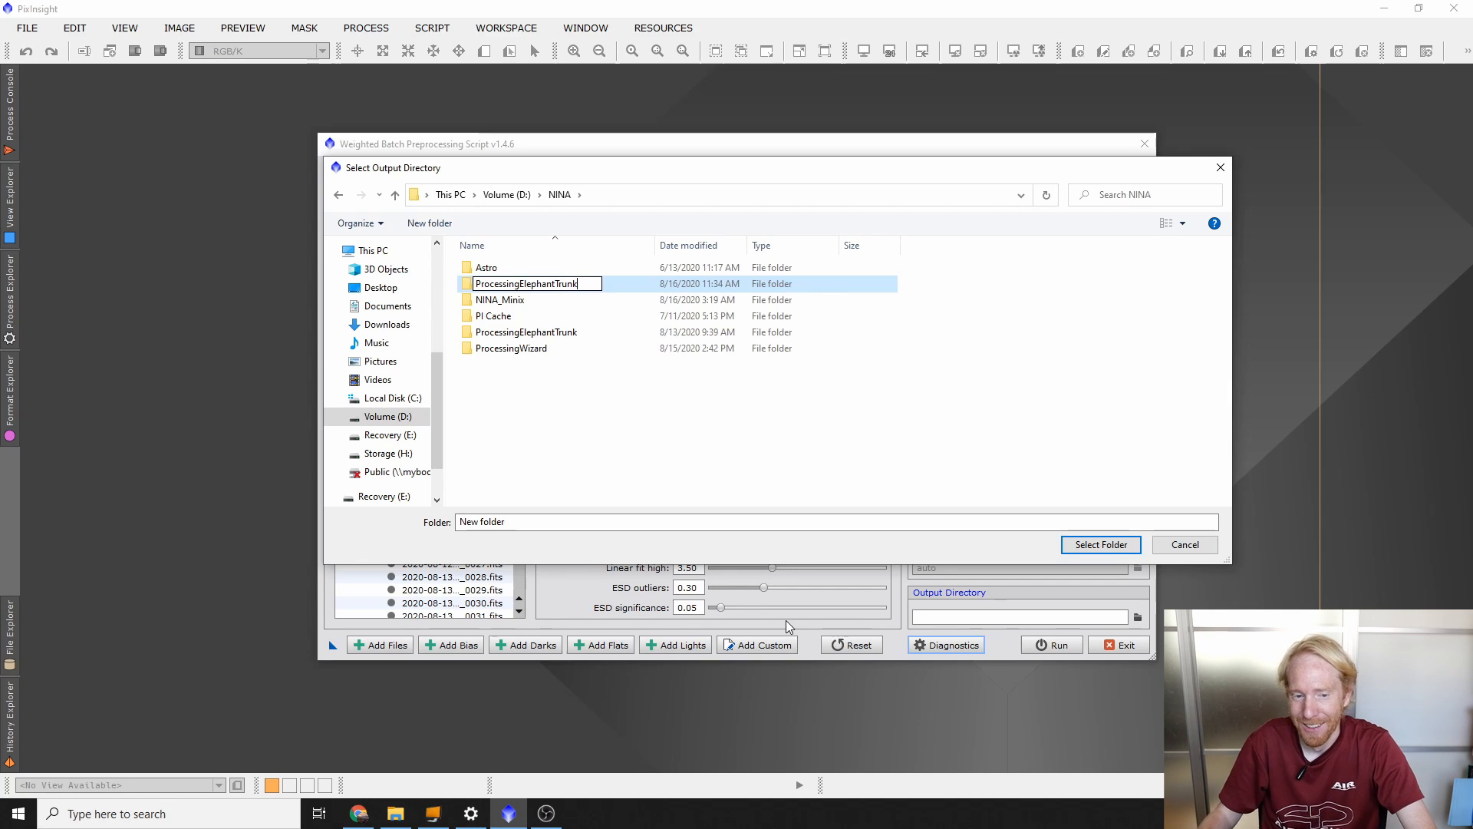
text(2)
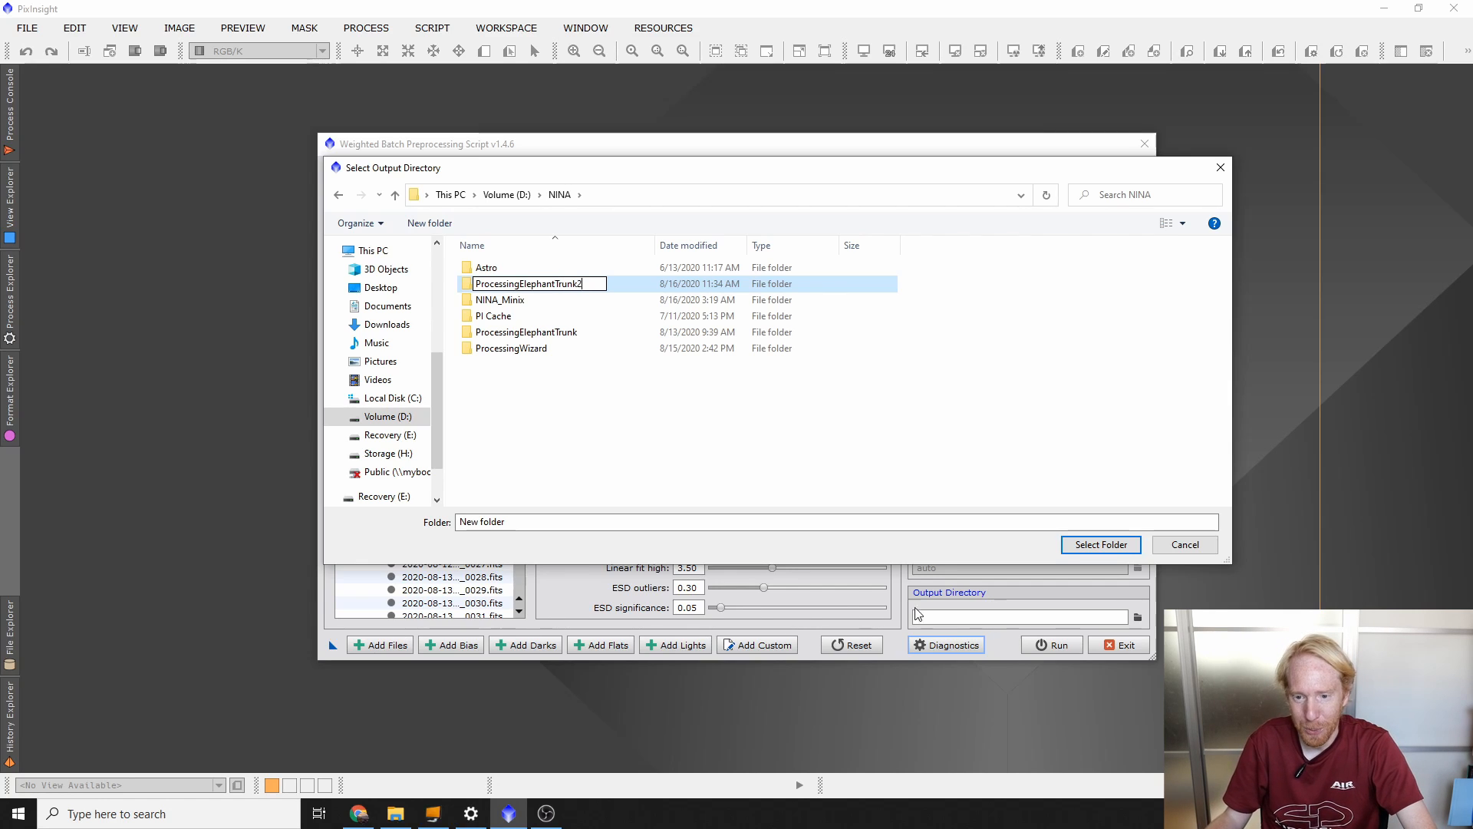
click(1099, 547)
Step: Run the batch preprocessing, continuing past the diagnostic messages without bias frames
click(1055, 648)
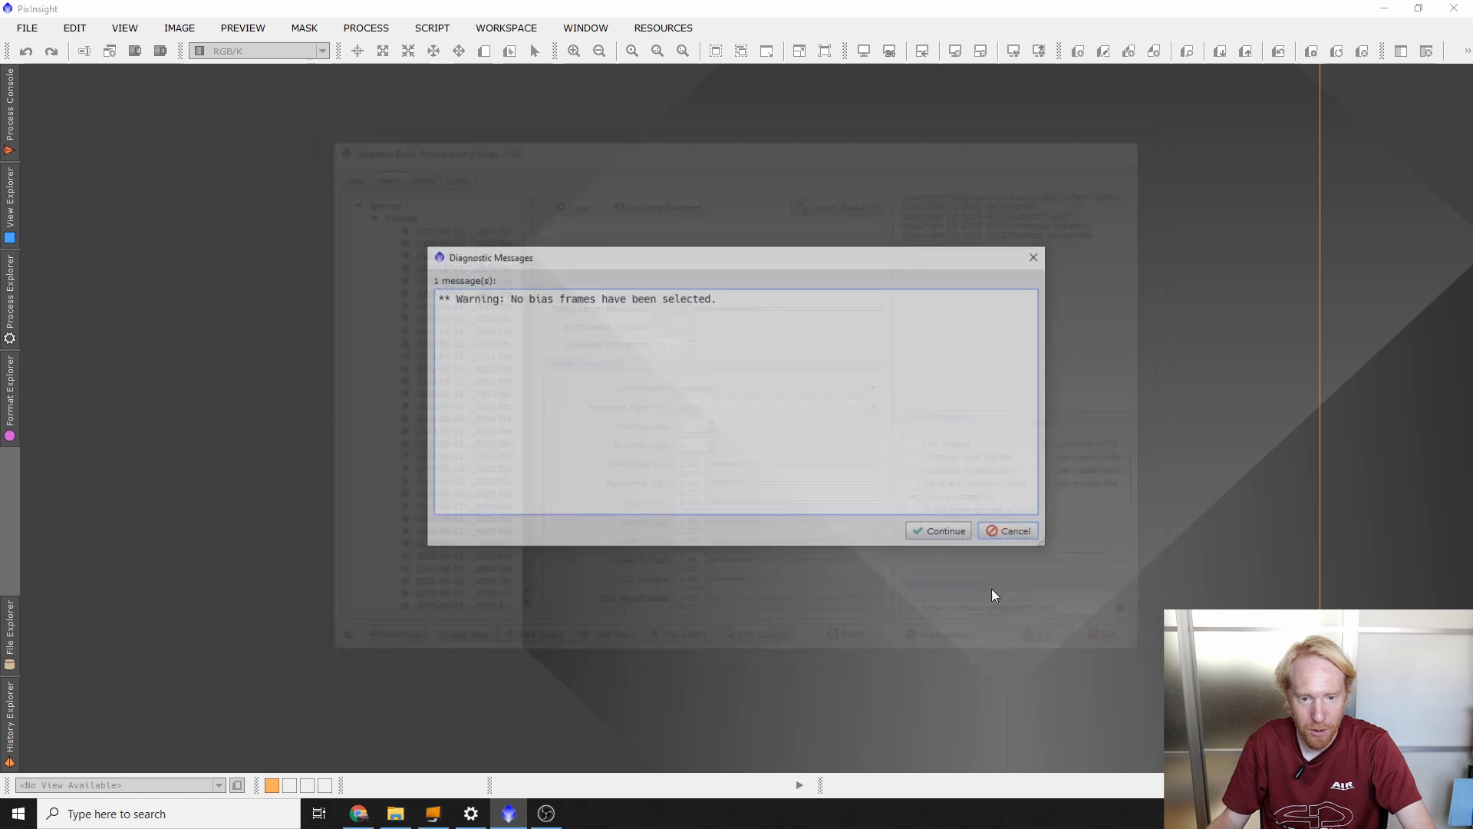
click(940, 531)
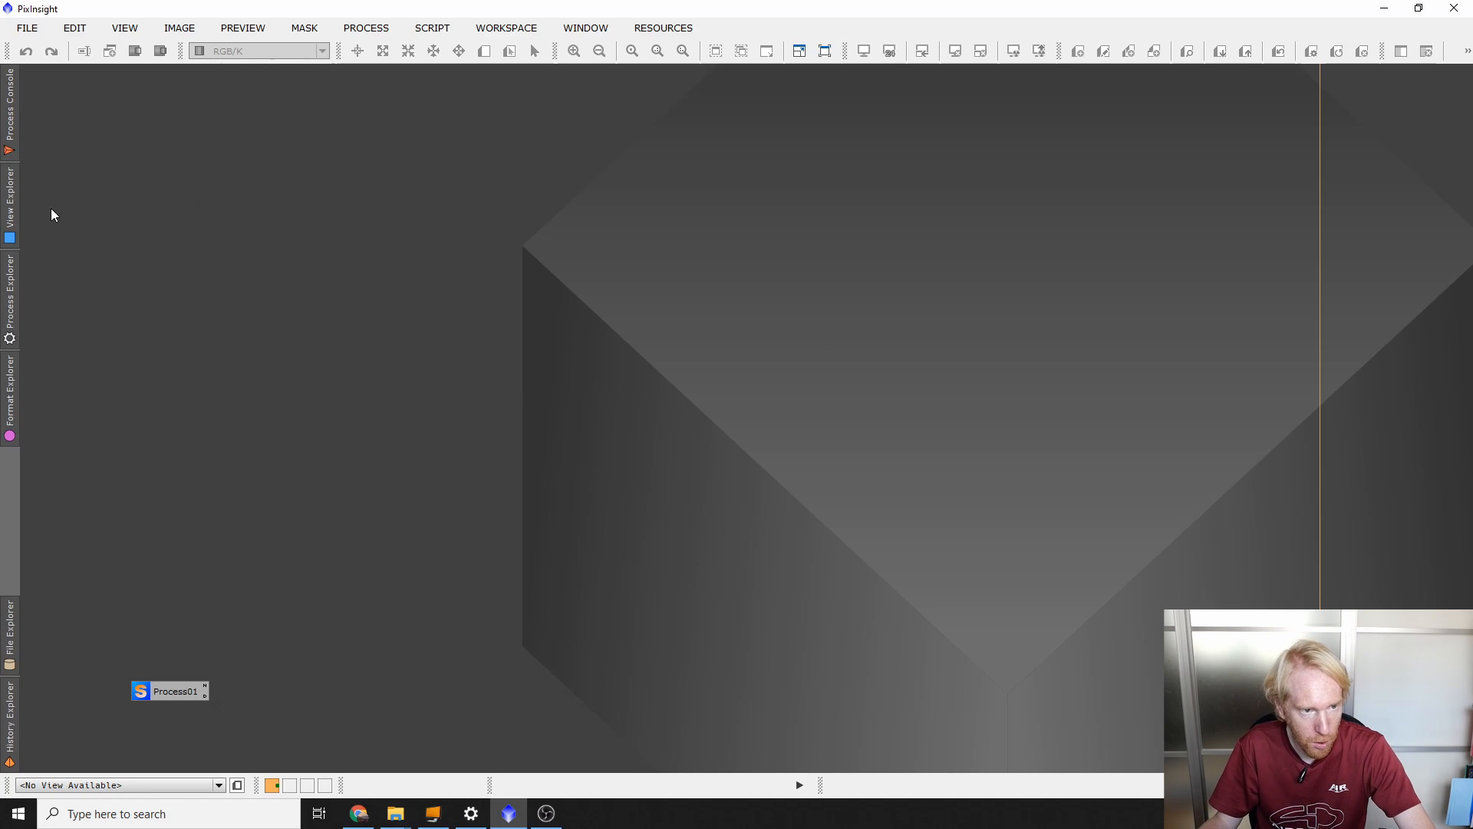
Step: Open the SubframeSelector process from the list of all processes
mouse_move(15, 301)
scroll(103, 299, down, 12)
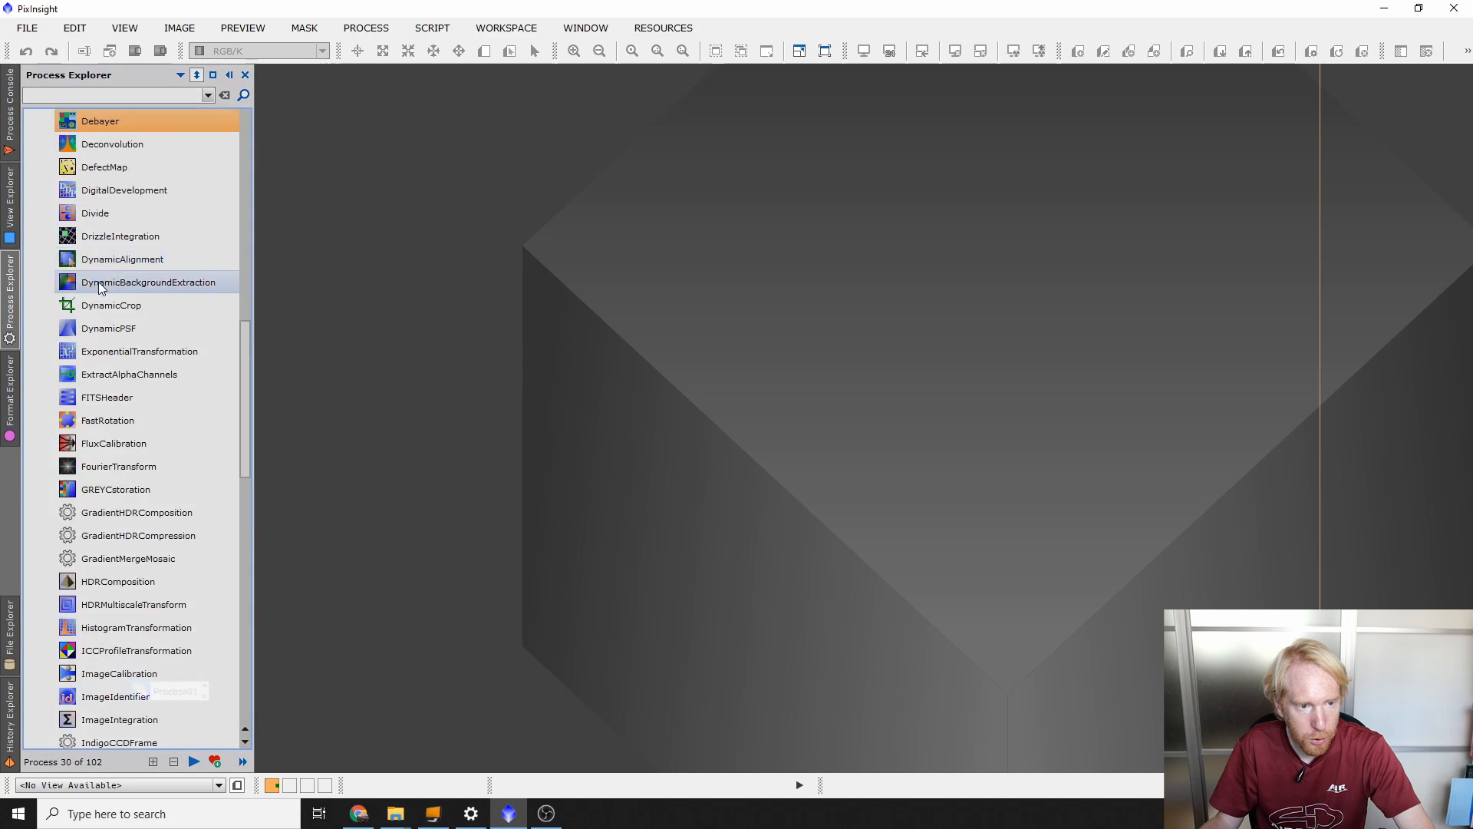
scroll(106, 315, down, 6)
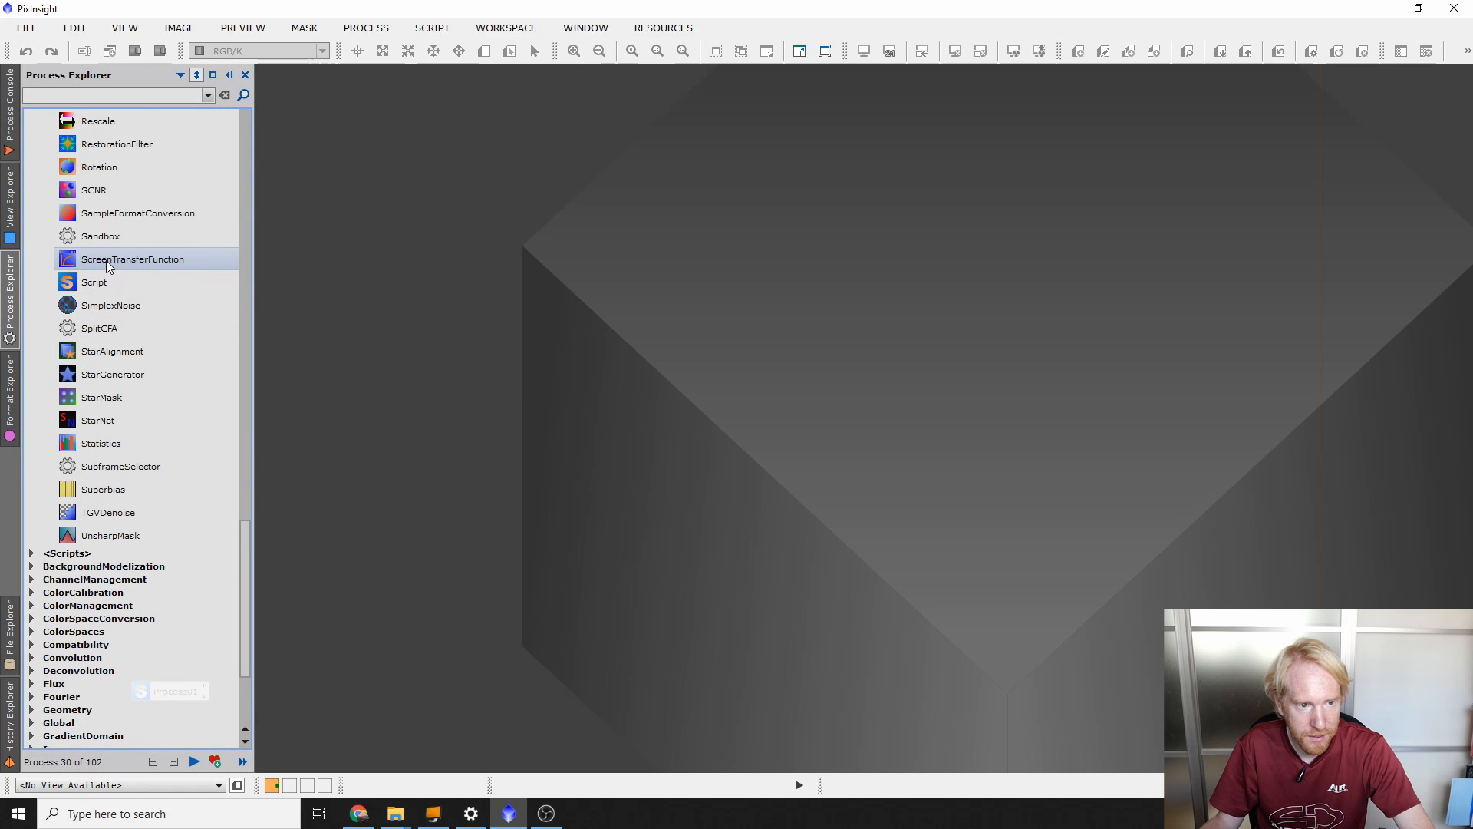
double_click(121, 467)
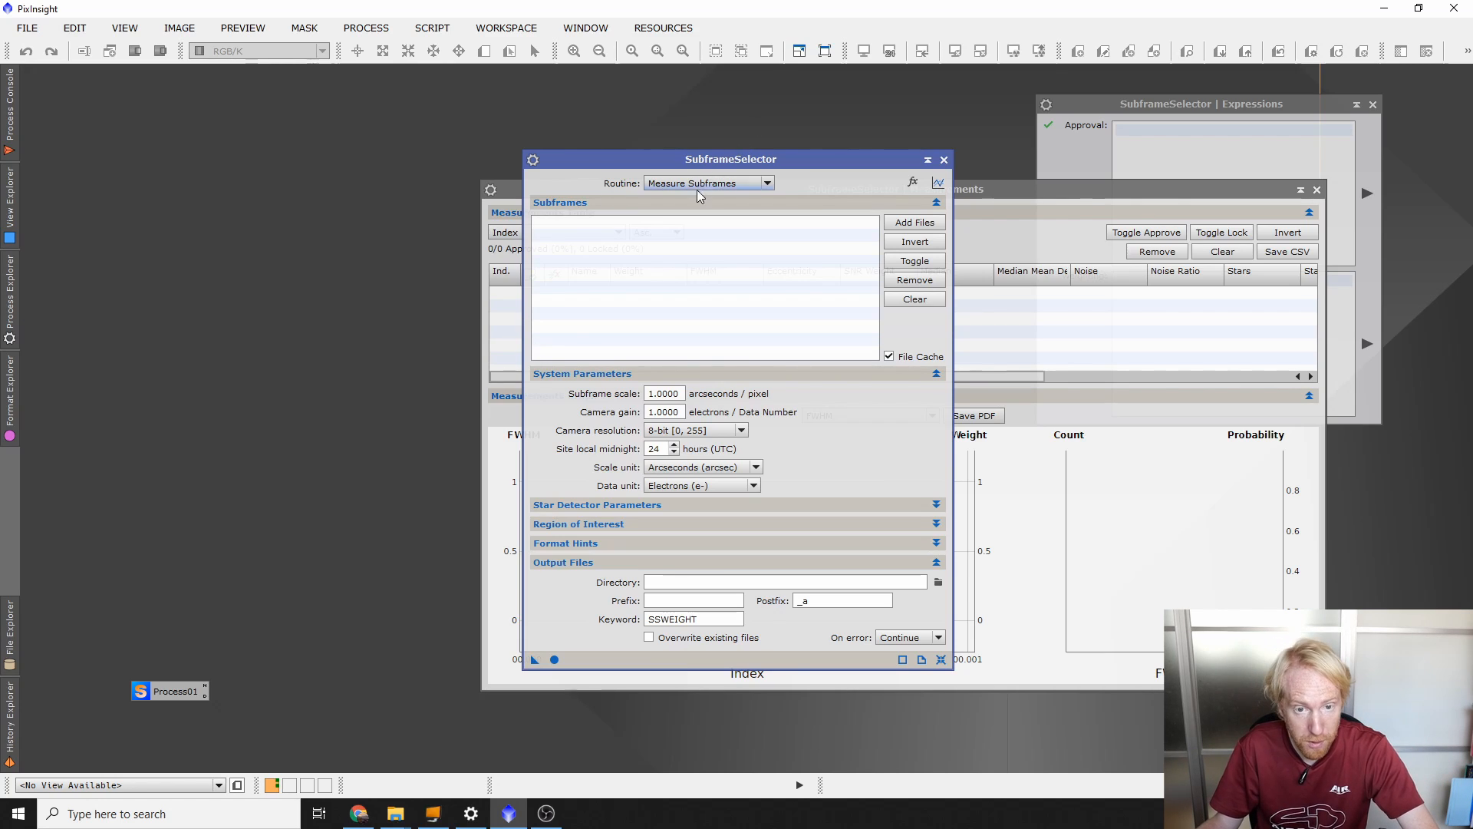
Step: Add the HA 300 s calibrated light frames, 0001 through 0025, from the ProcessingElephantTrunk2 calibrated light folder as subframes
click(918, 229)
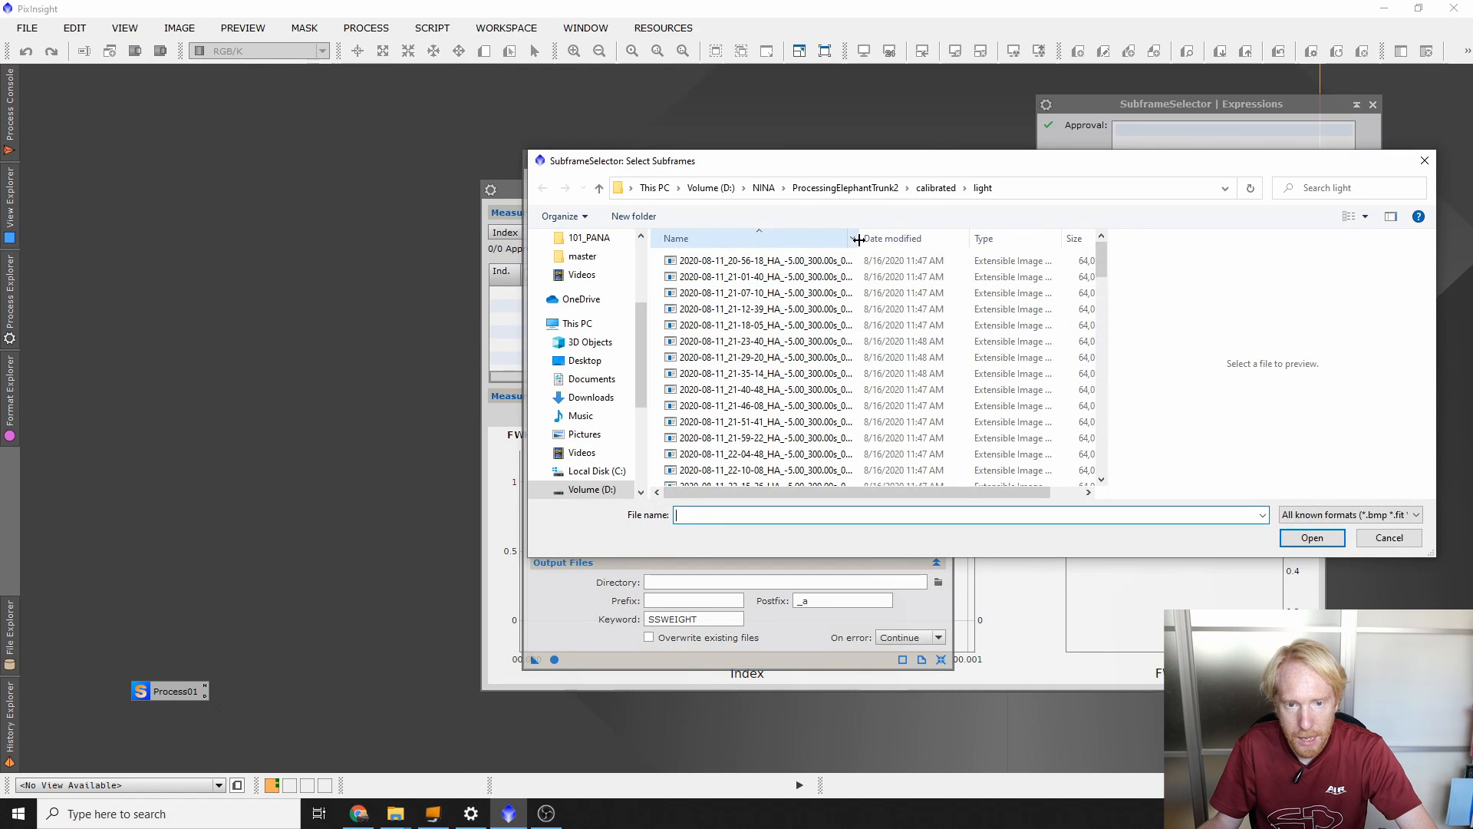
drag(858, 240, 927, 241)
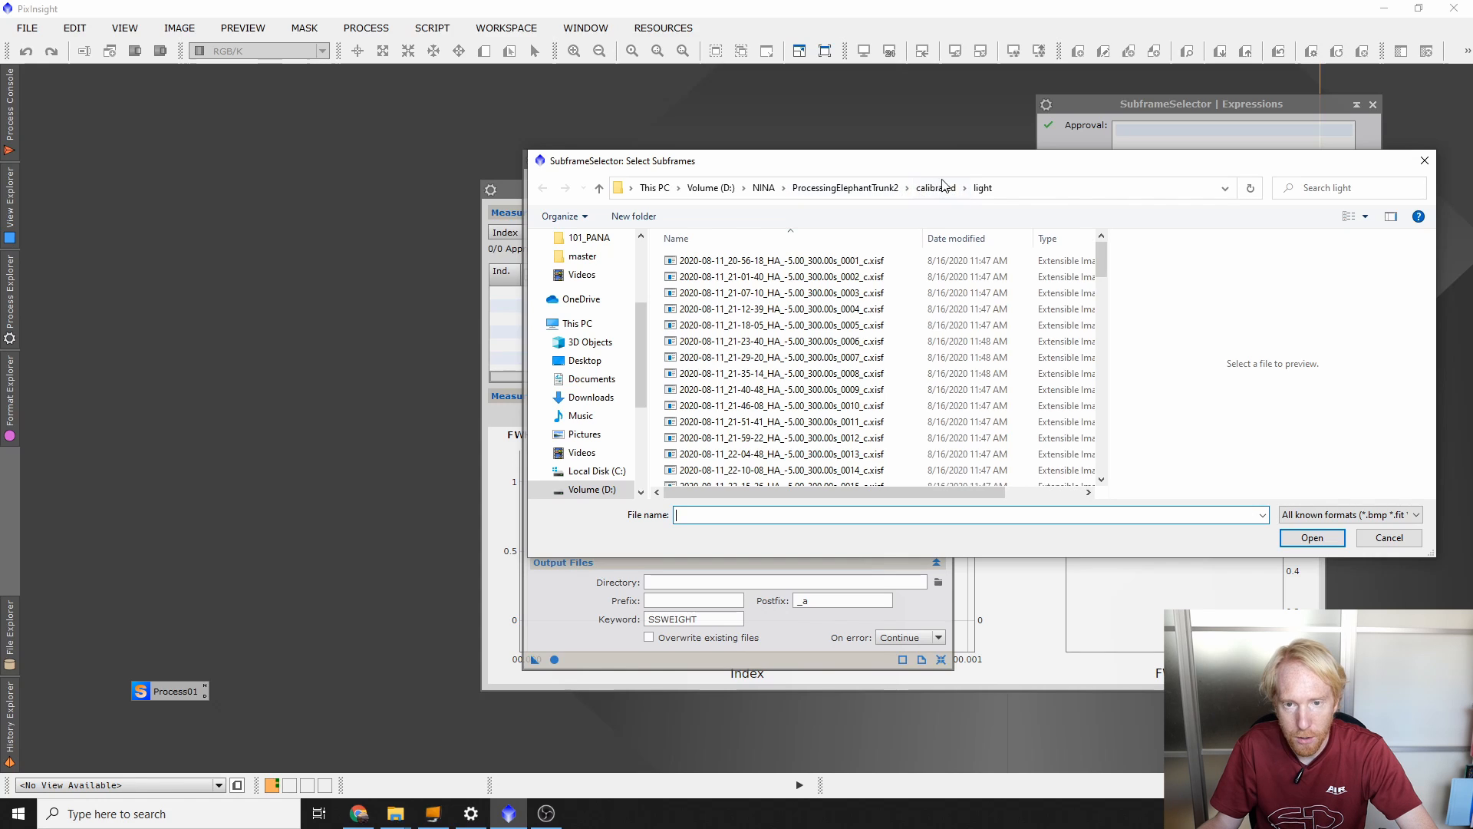
click(836, 261)
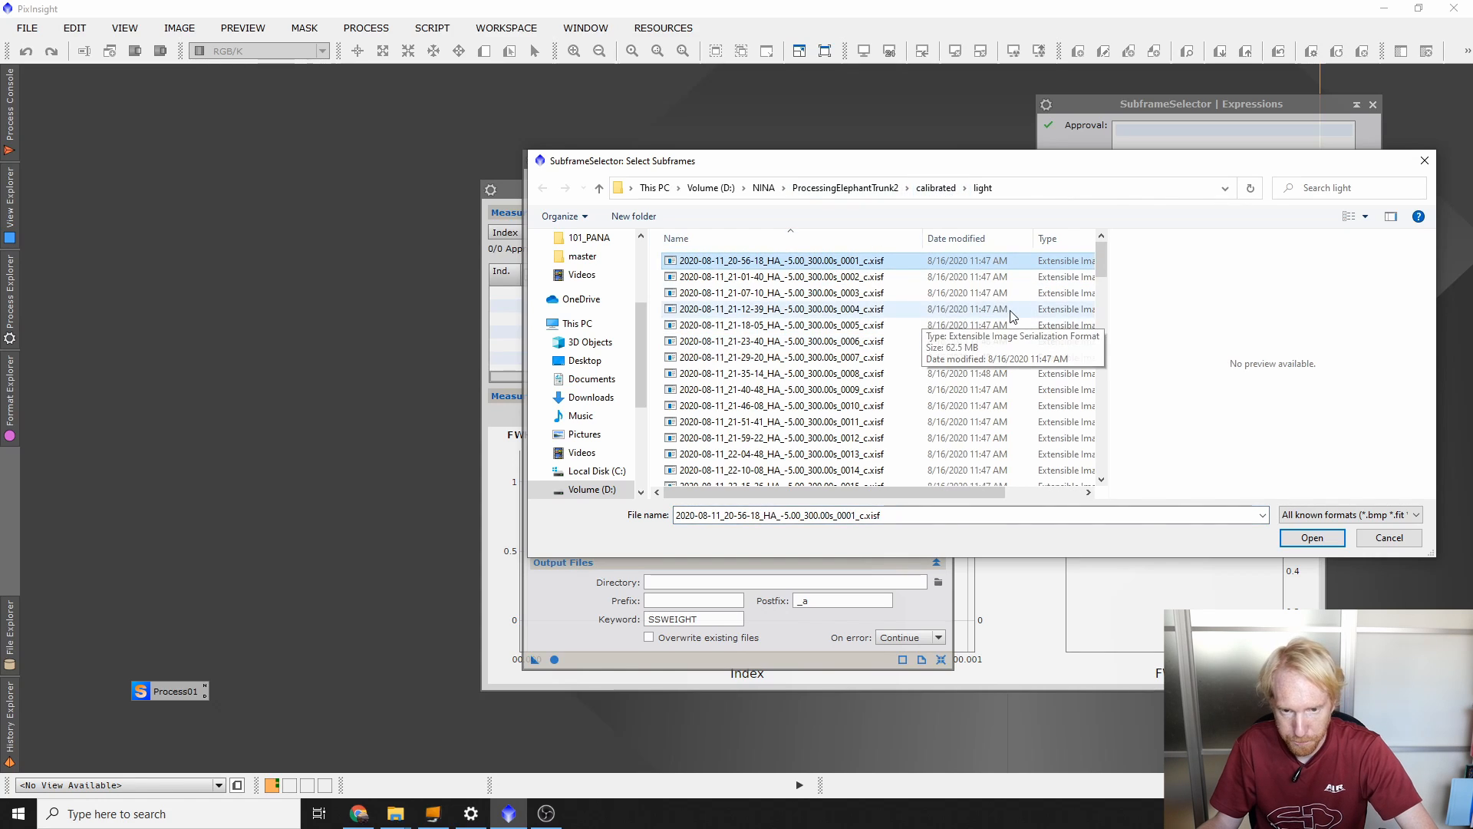
key(ctrl+a)
click(910, 263)
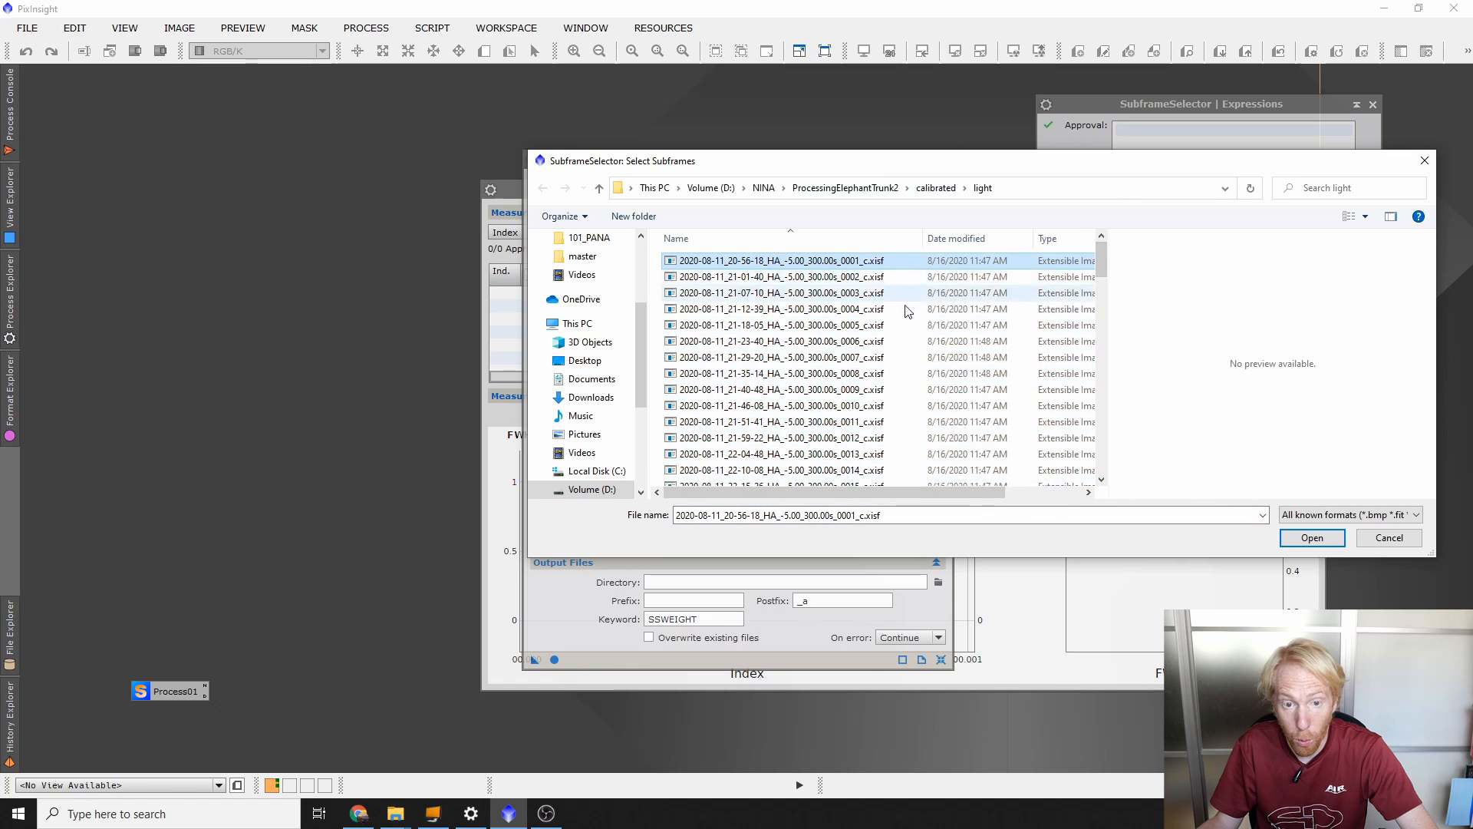
scroll(902, 307, down, 4)
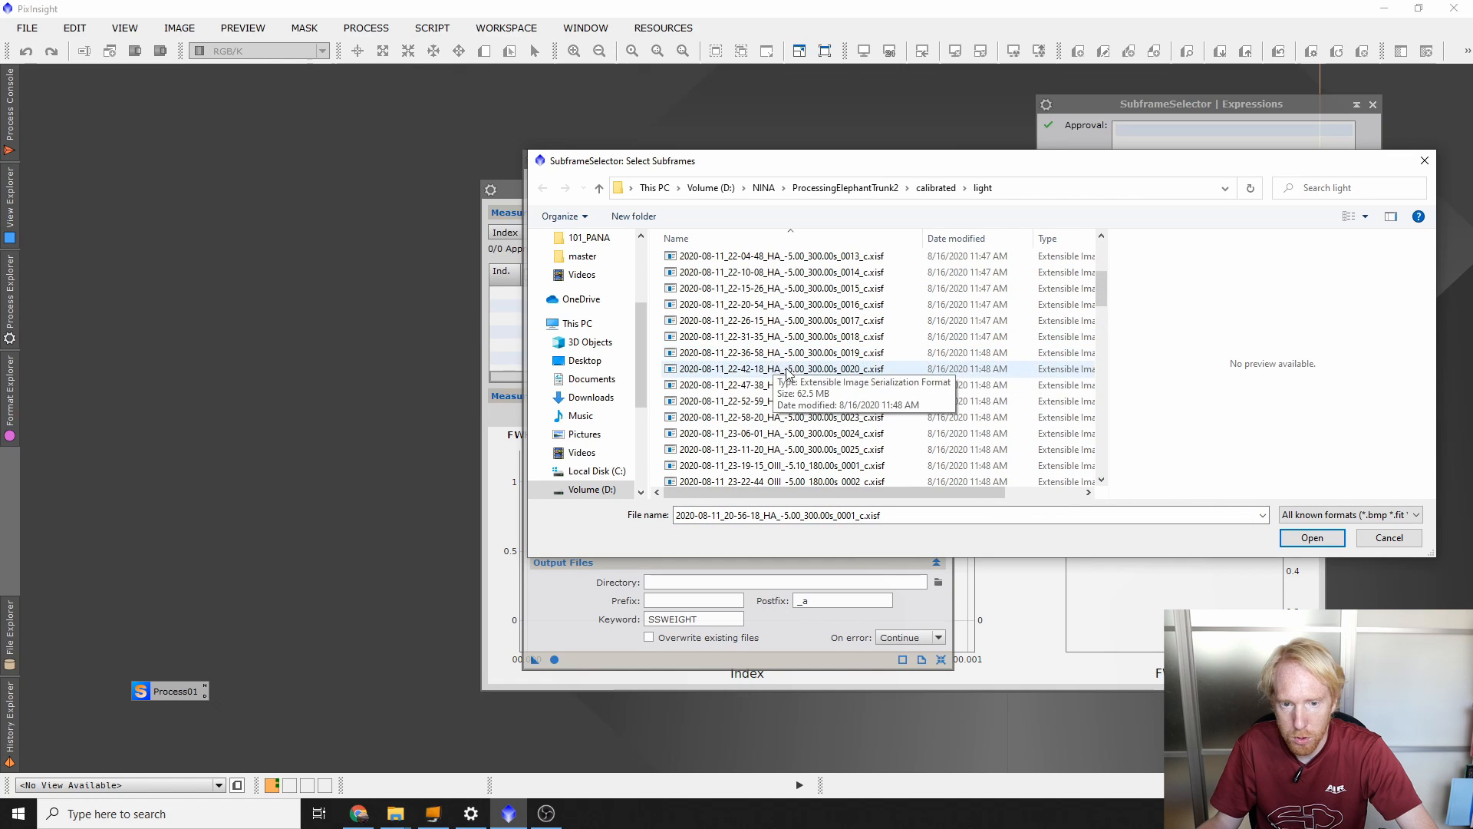
scroll(786, 373, down, 2)
shift+click(790, 363)
click(1310, 538)
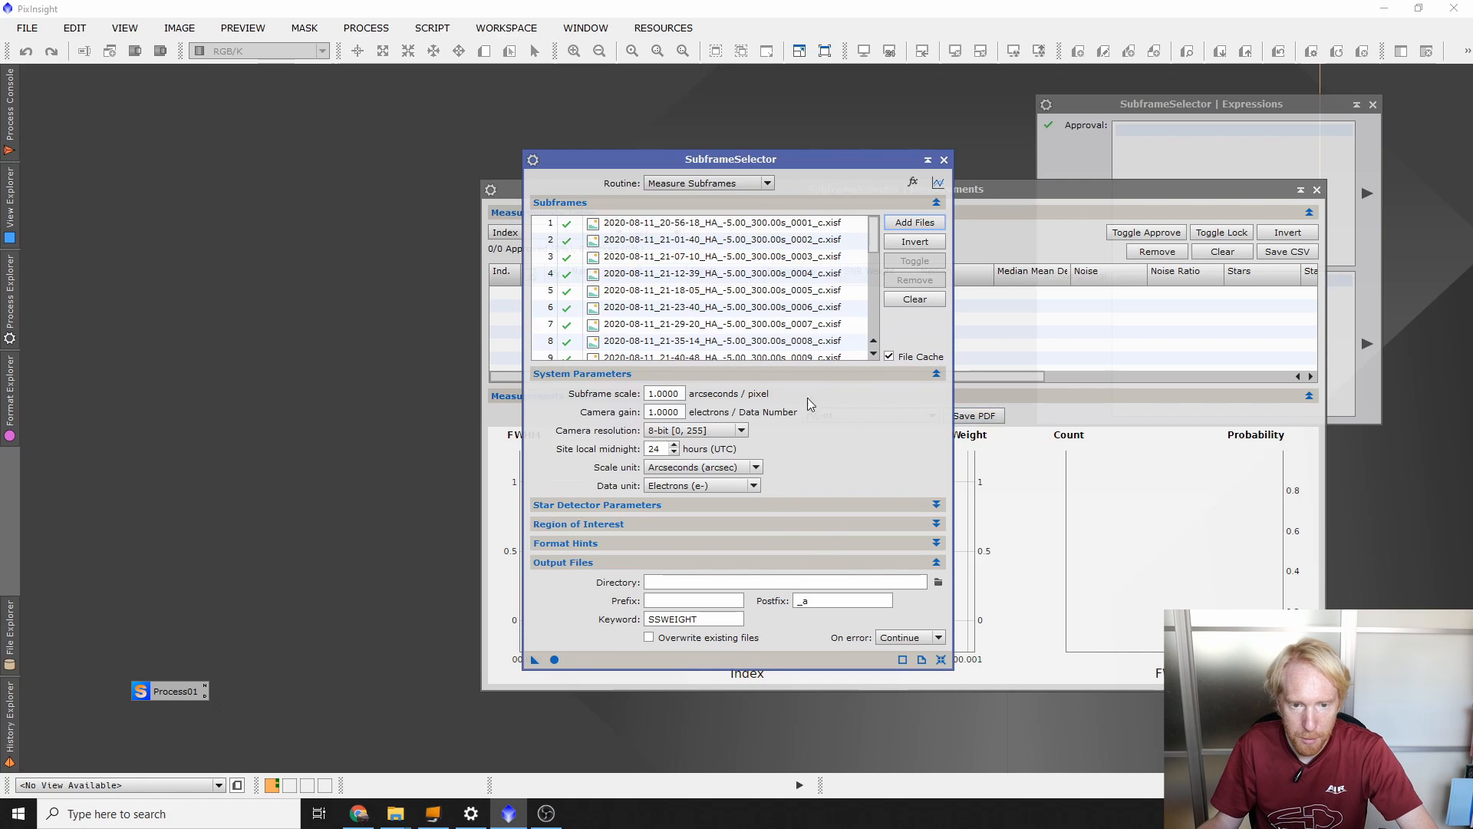
Step: Set the camera resolution to 16-bit [0, 65535] and measure the subframes
click(690, 430)
click(654, 444)
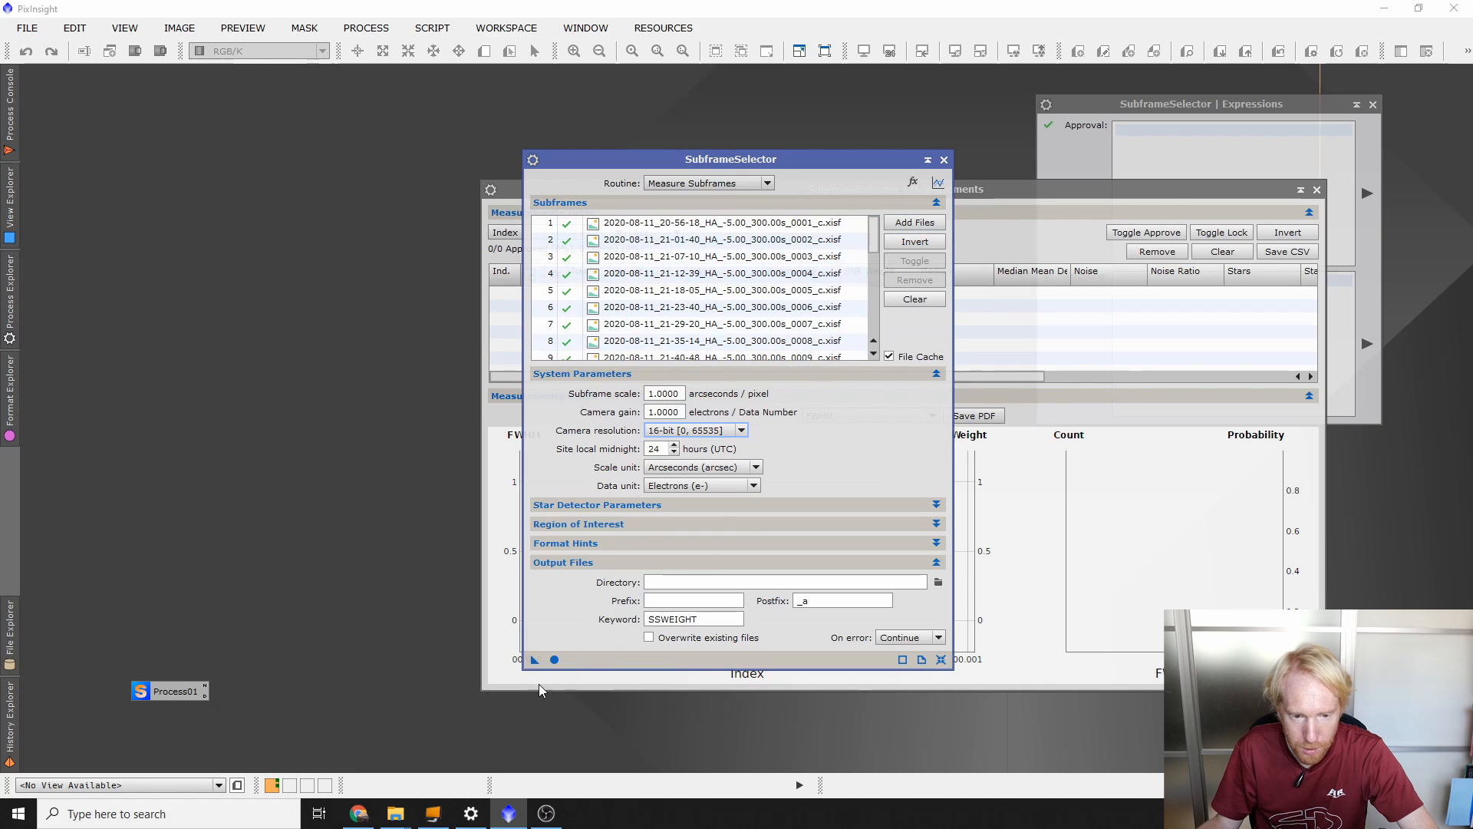
click(555, 660)
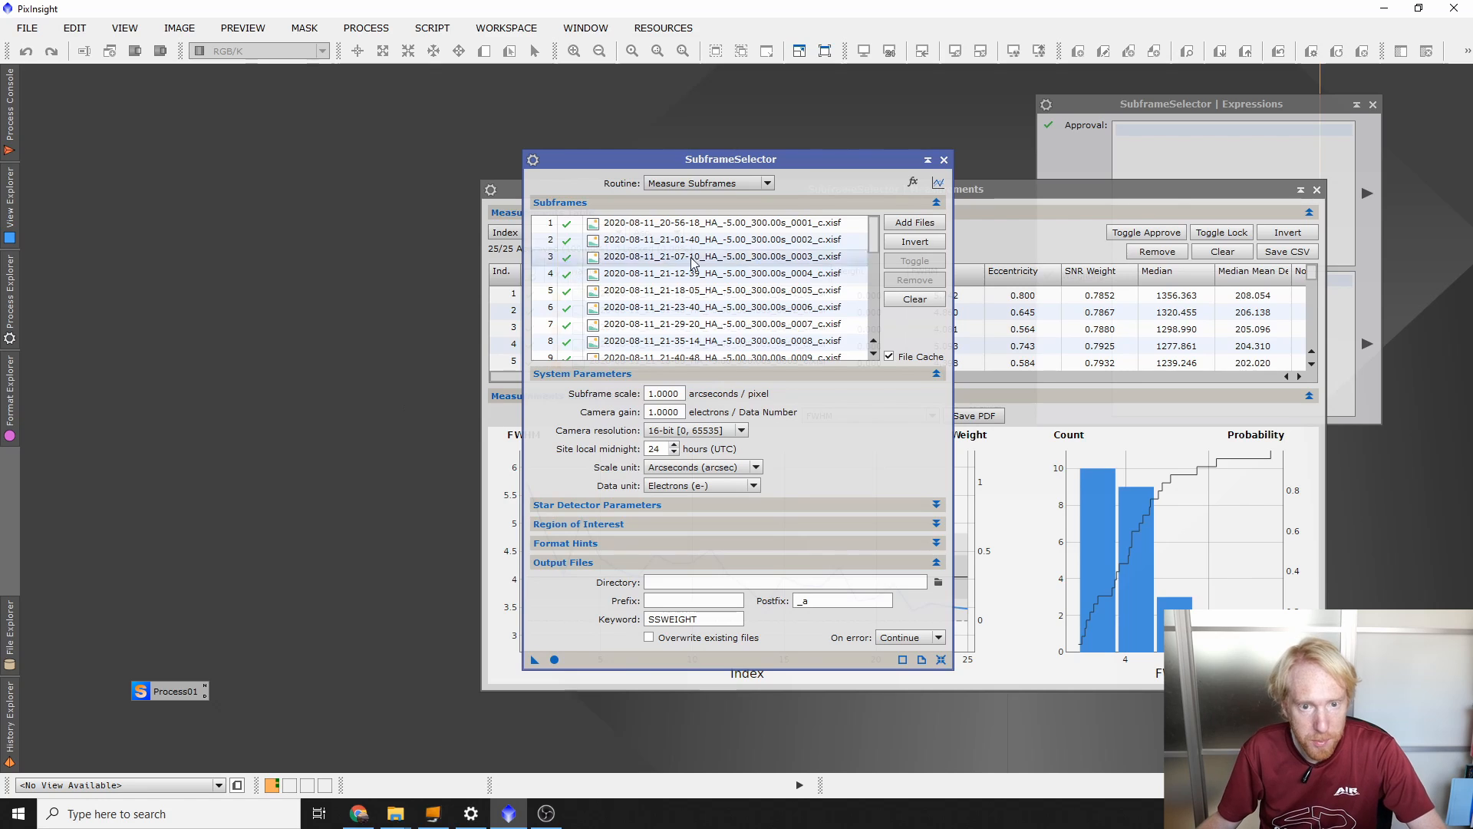
Step: Arrange the SubframeSelector windows to uncover the measurements, and plot Eccentricity in the measurements graph to inspect the outlying frames
drag(789, 163, 330, 153)
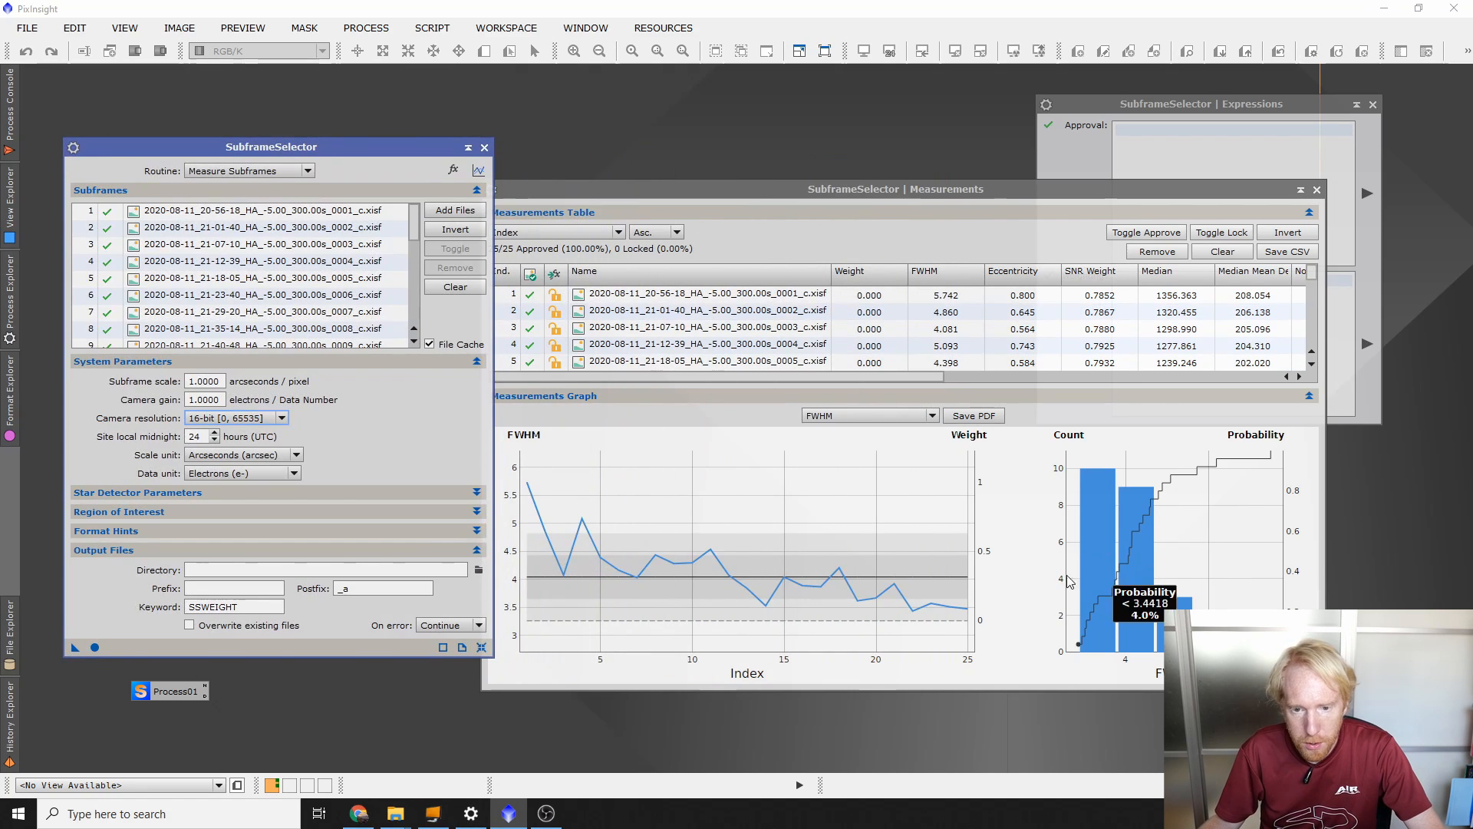
click(749, 195)
drag(751, 197, 744, 139)
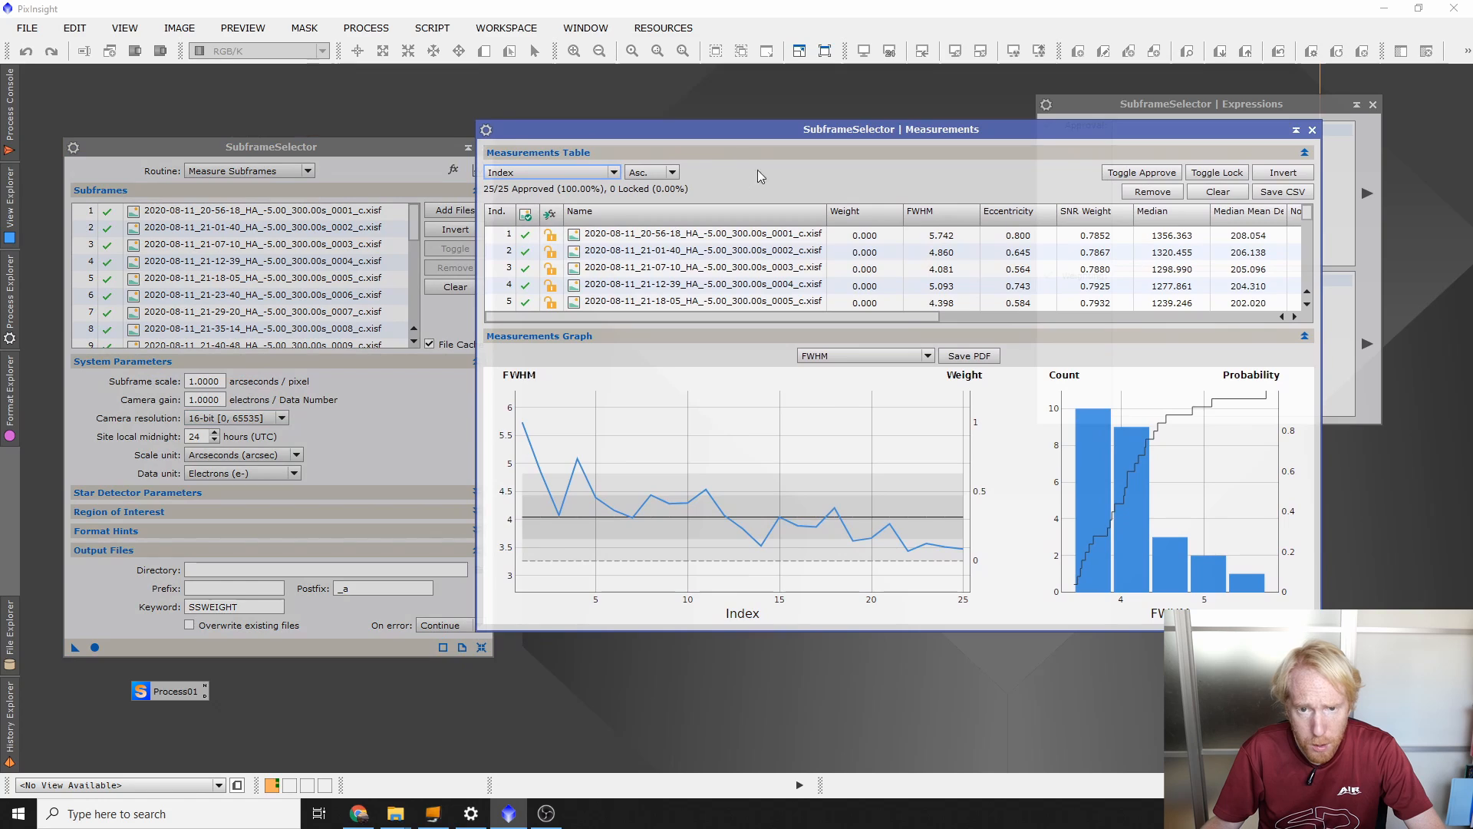
click(827, 356)
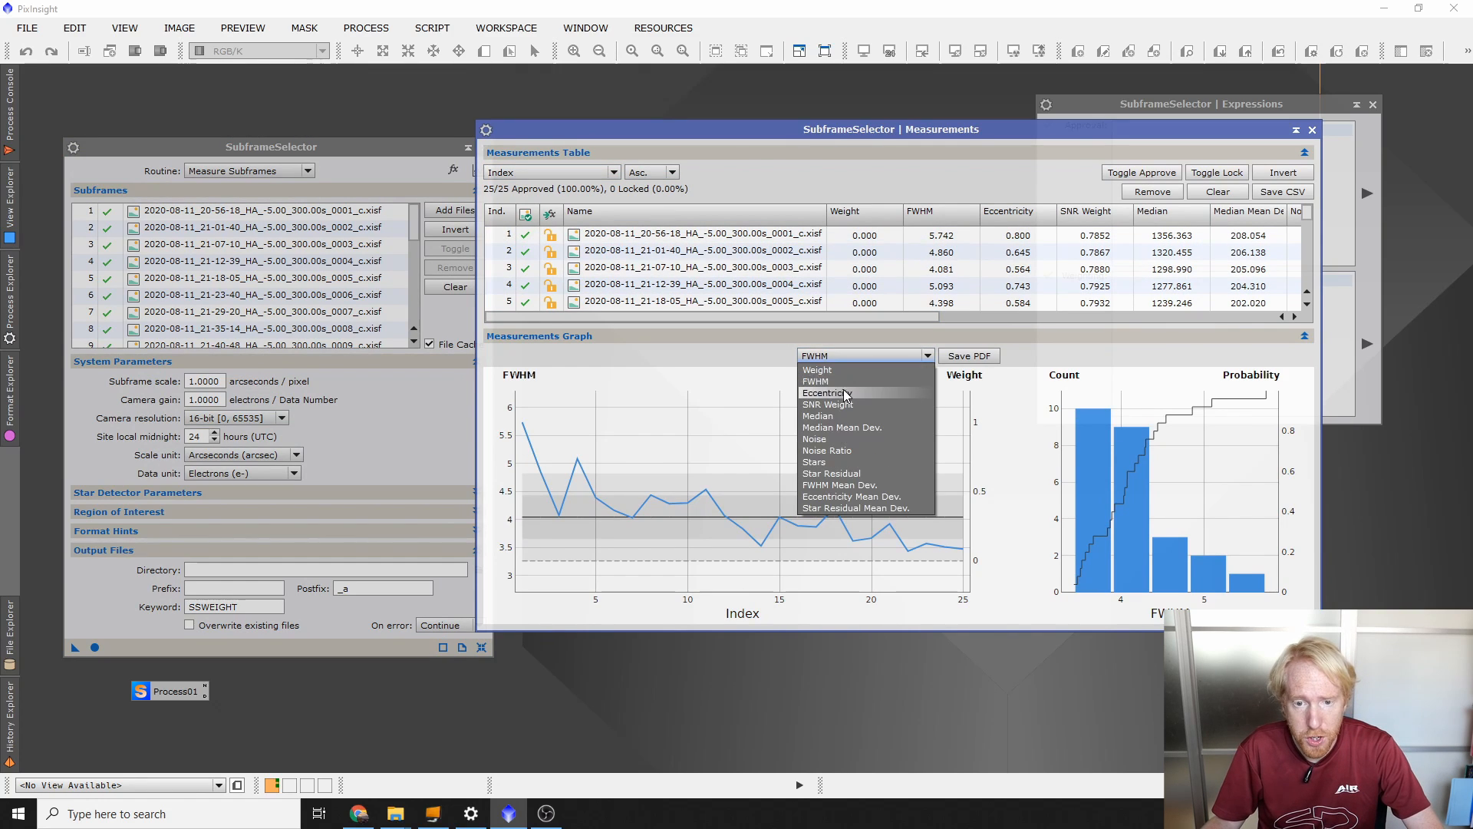
click(837, 392)
mouse_move(580, 448)
mouse_move(528, 451)
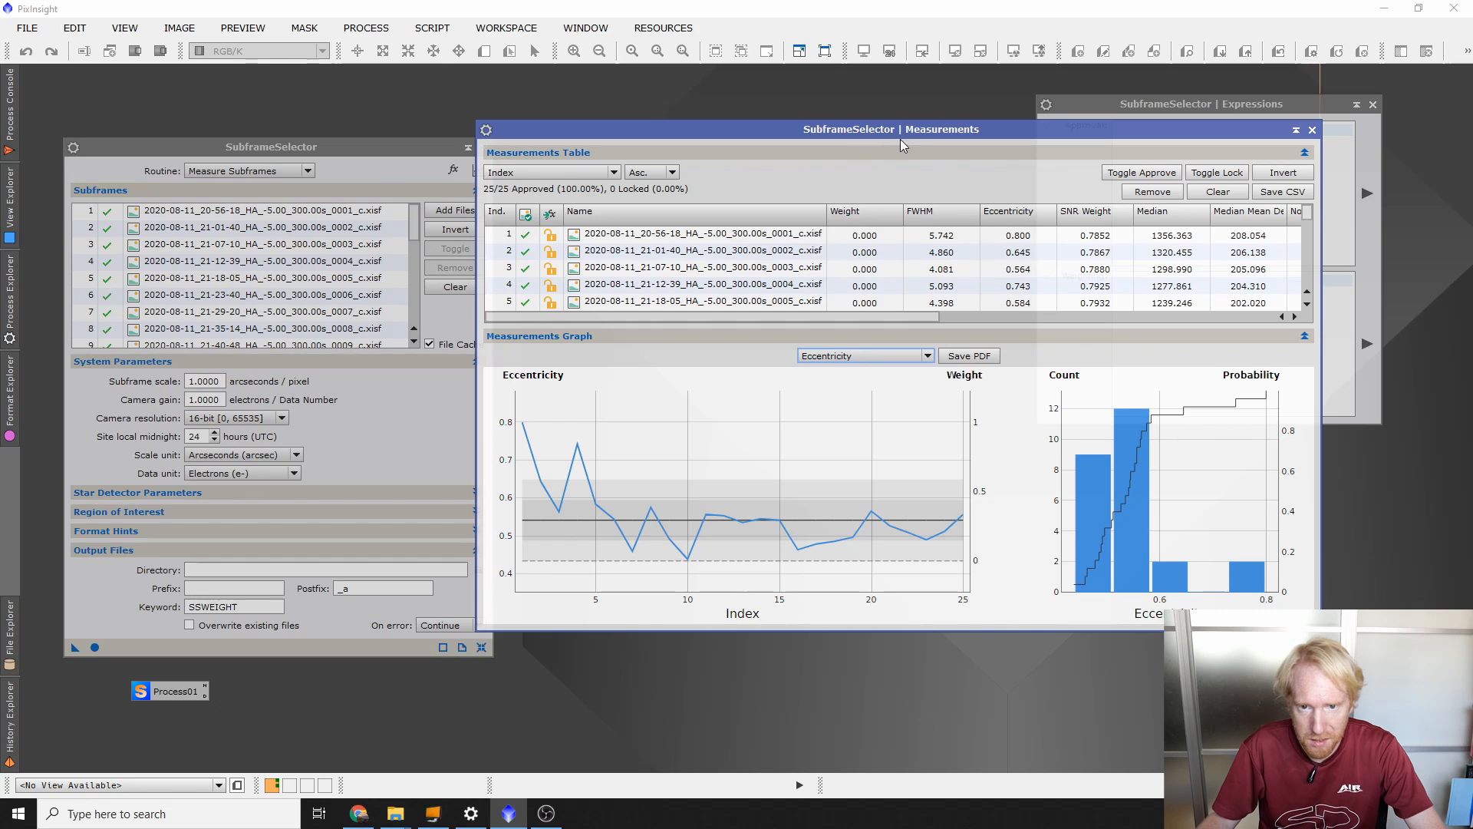
Step: Uncover the Expressions window and apply the approval expression Eccentricity < 0.7 to the measured subframes
drag(900, 135, 642, 135)
click(1132, 132)
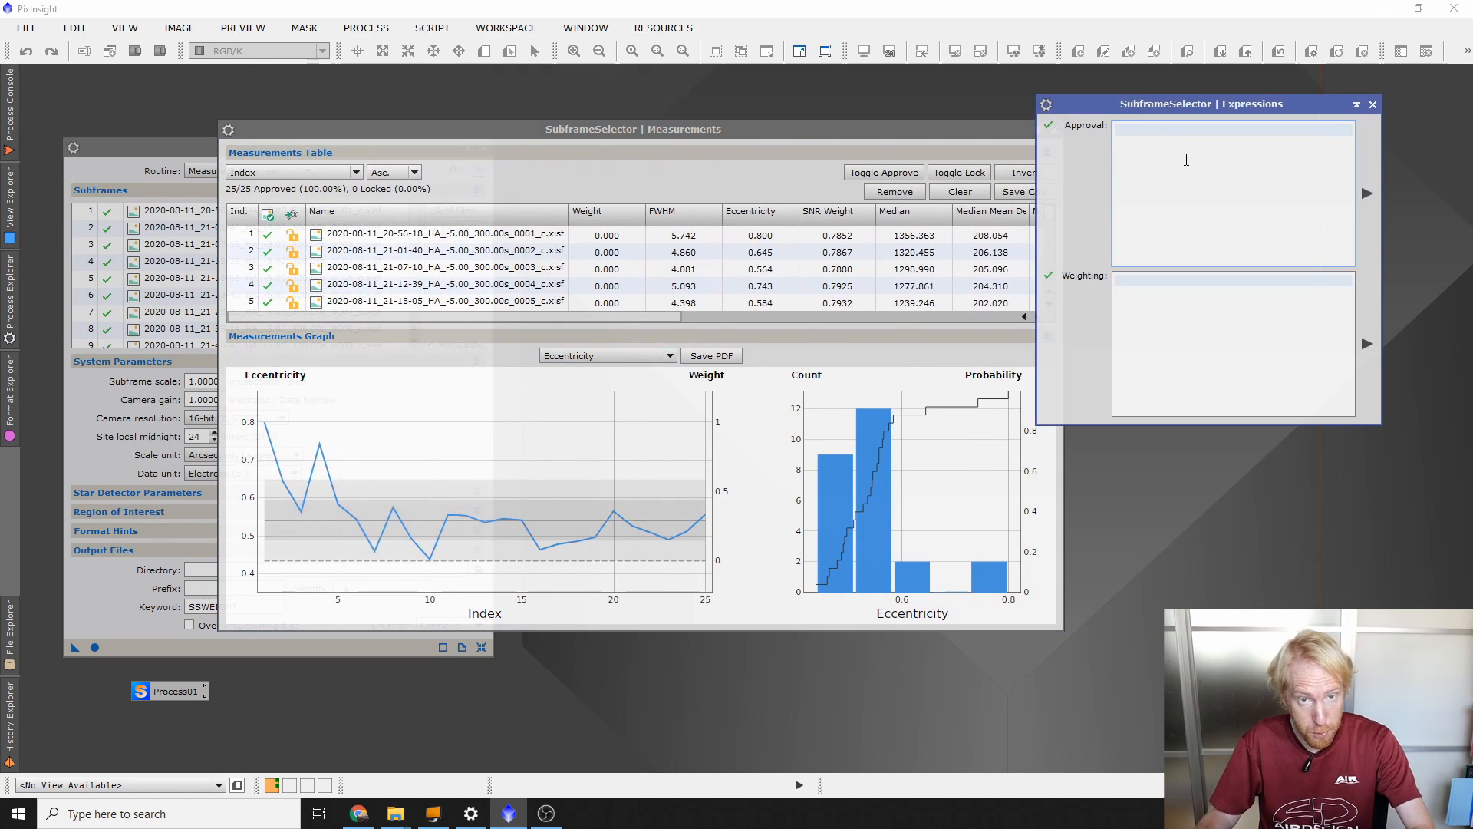
text(Eccentri)
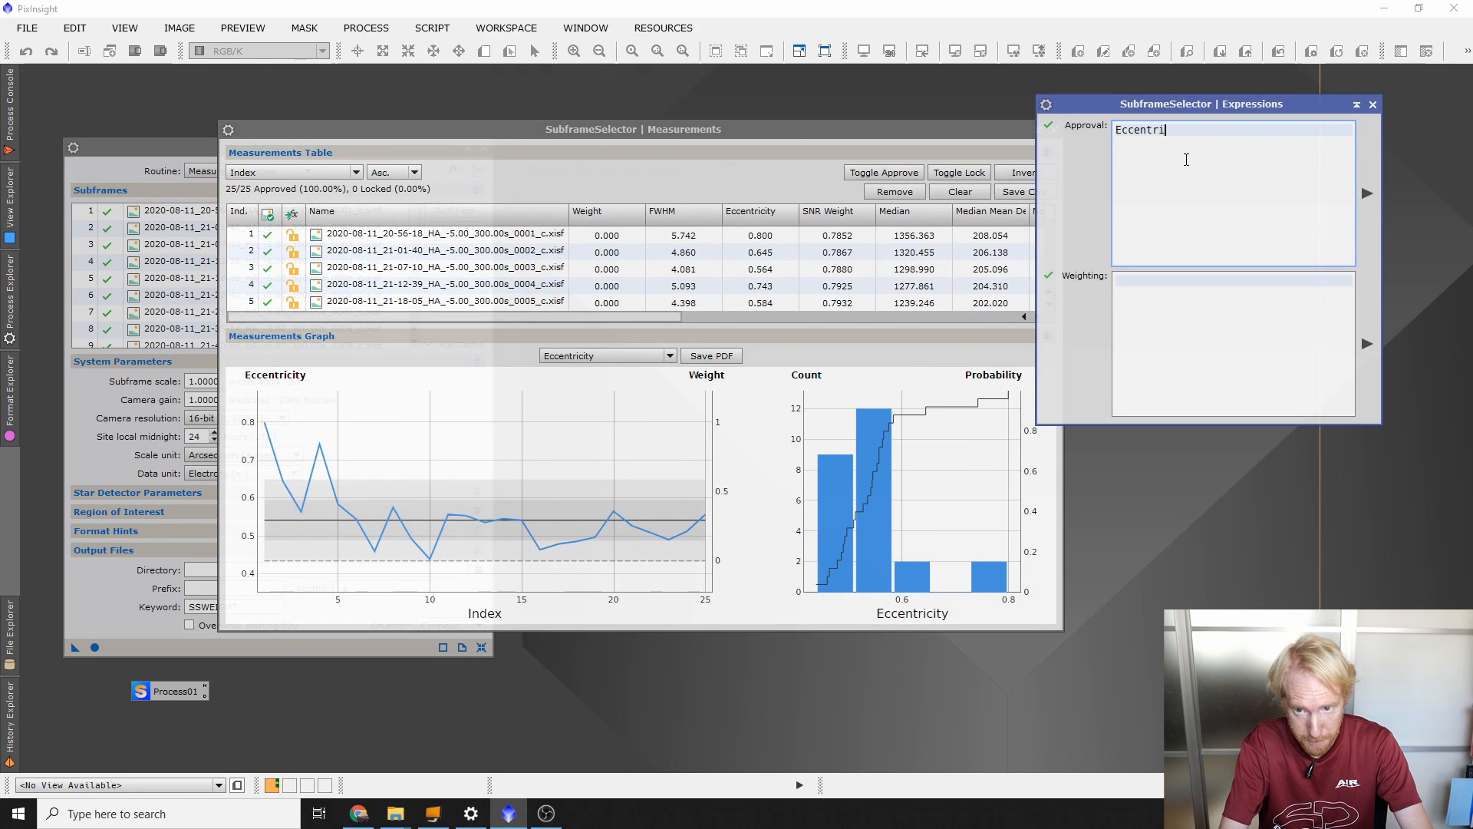
text(city)
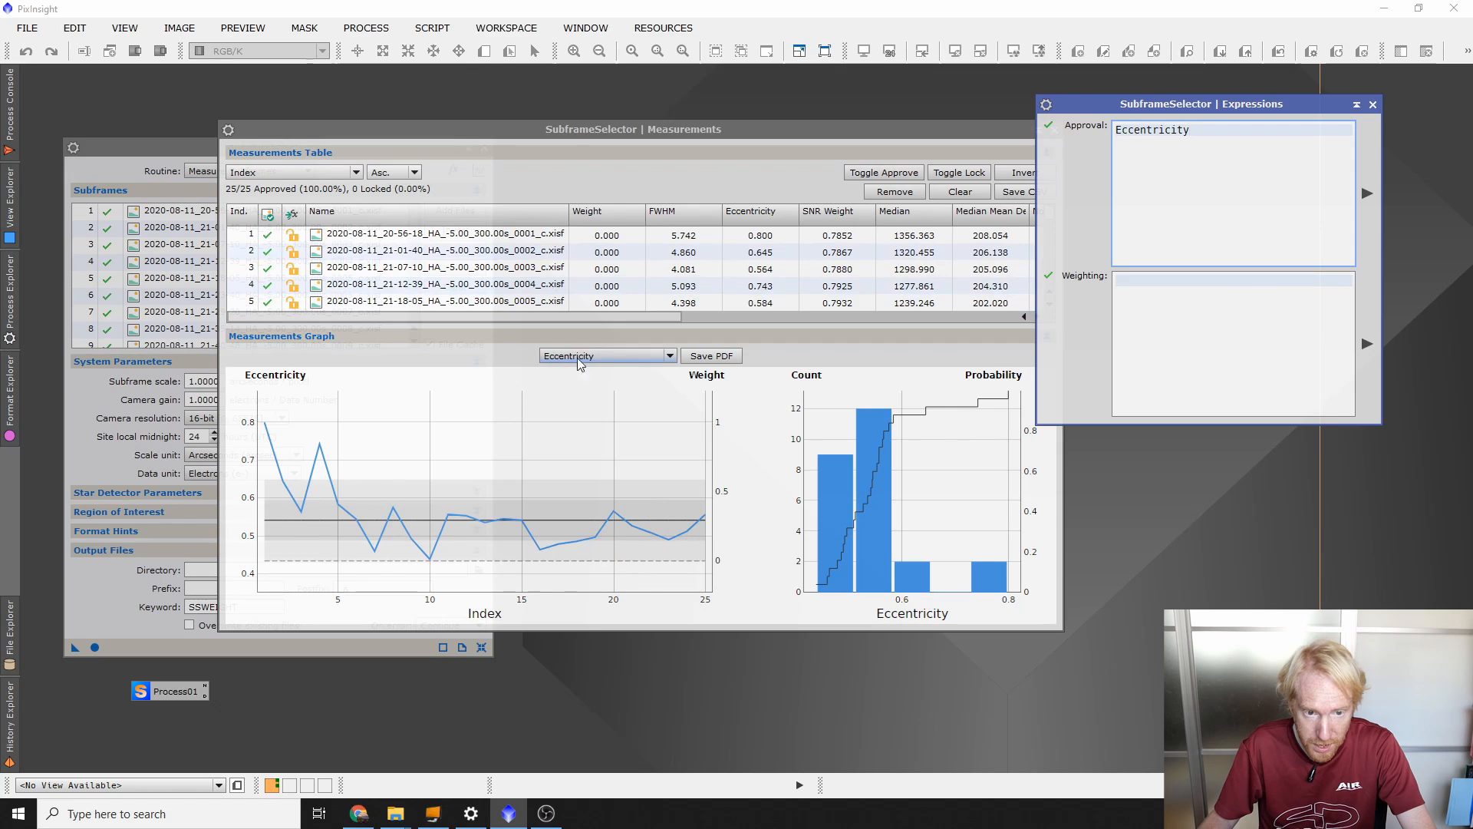
text( < 0.7)
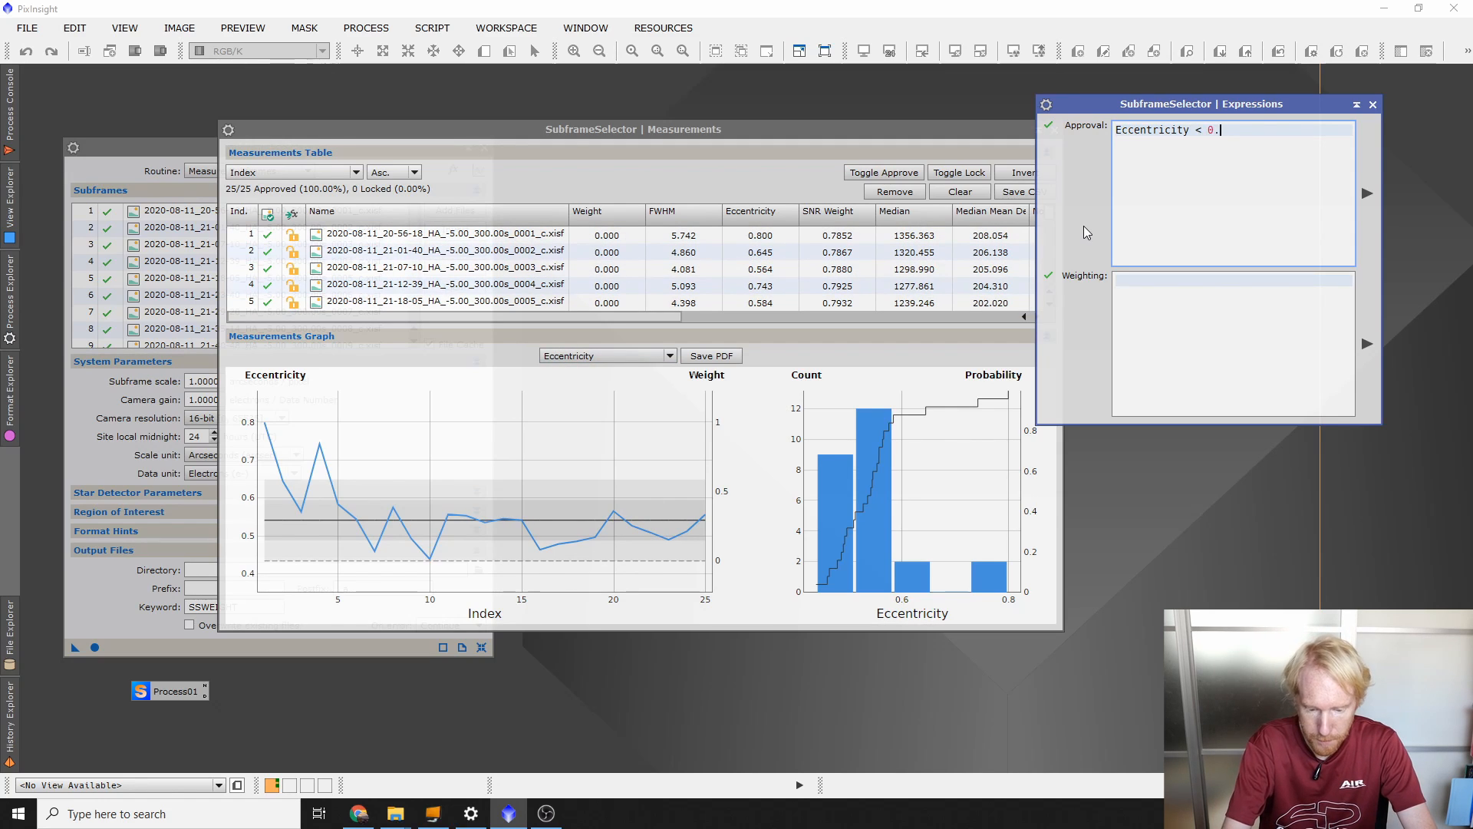
click(1368, 194)
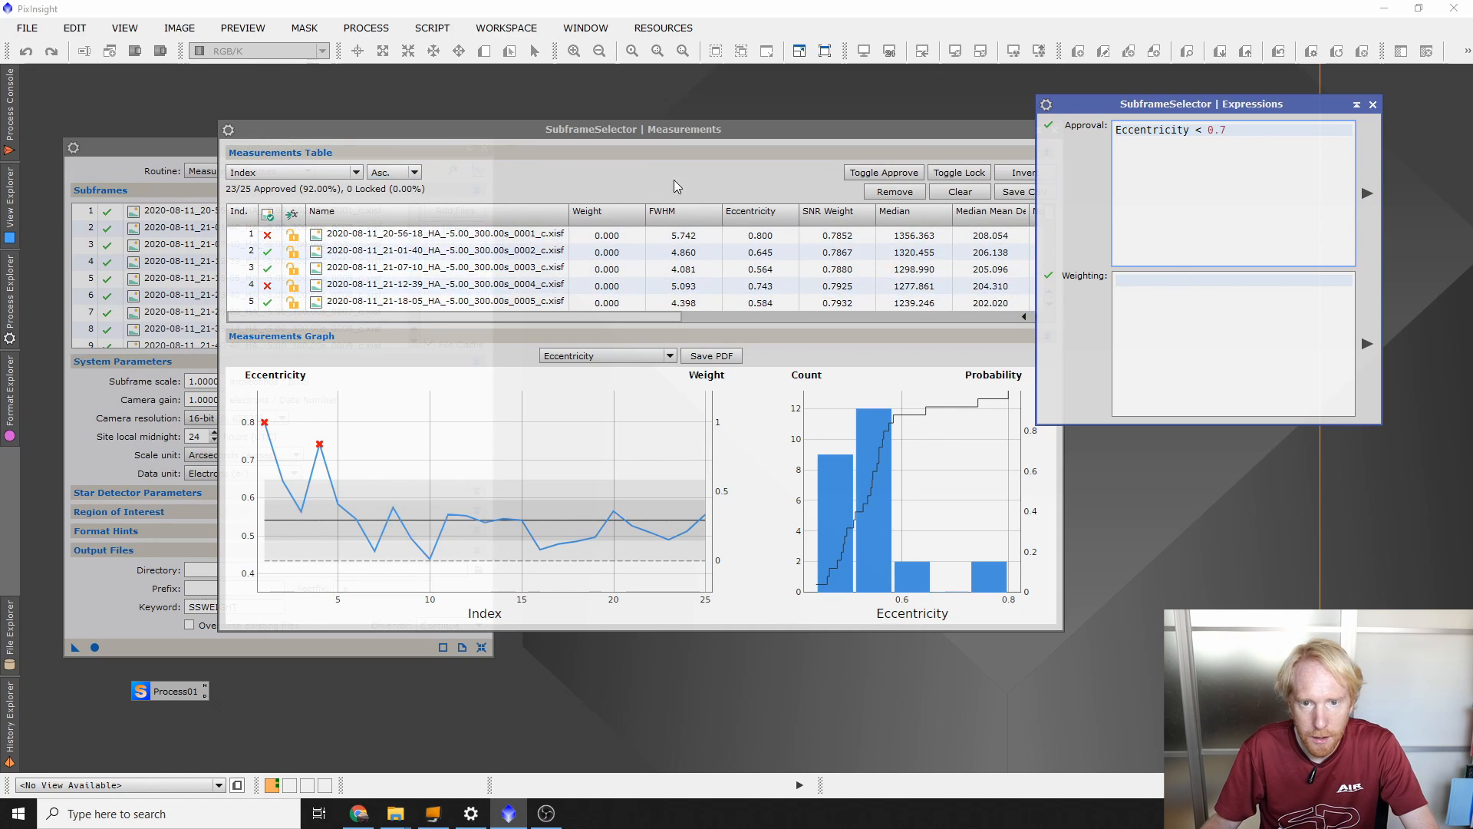
Step: Plot FWHM and Stars in turn in the measurements graph to compare the frames' quality
click(611, 355)
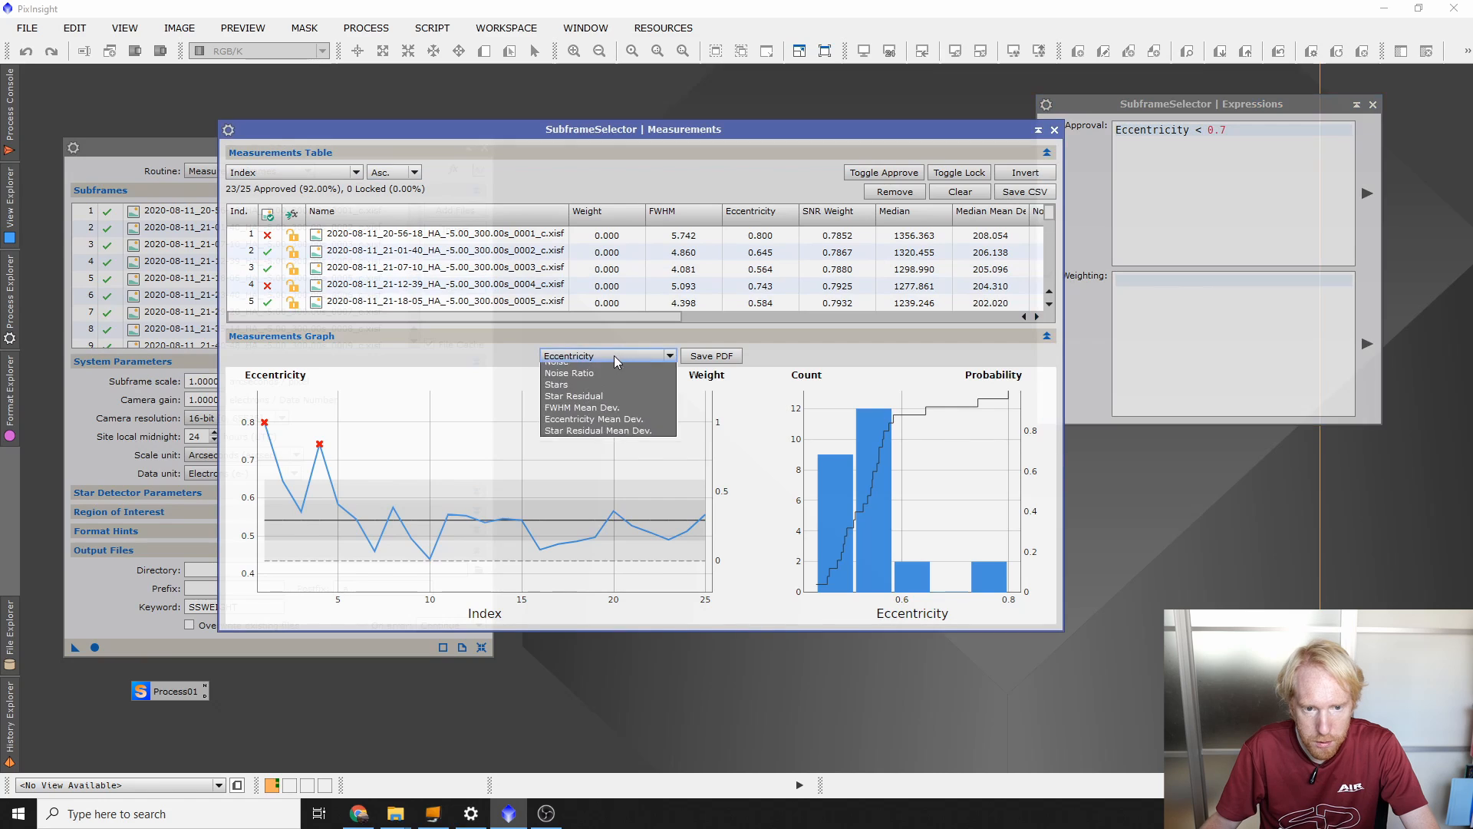
click(564, 381)
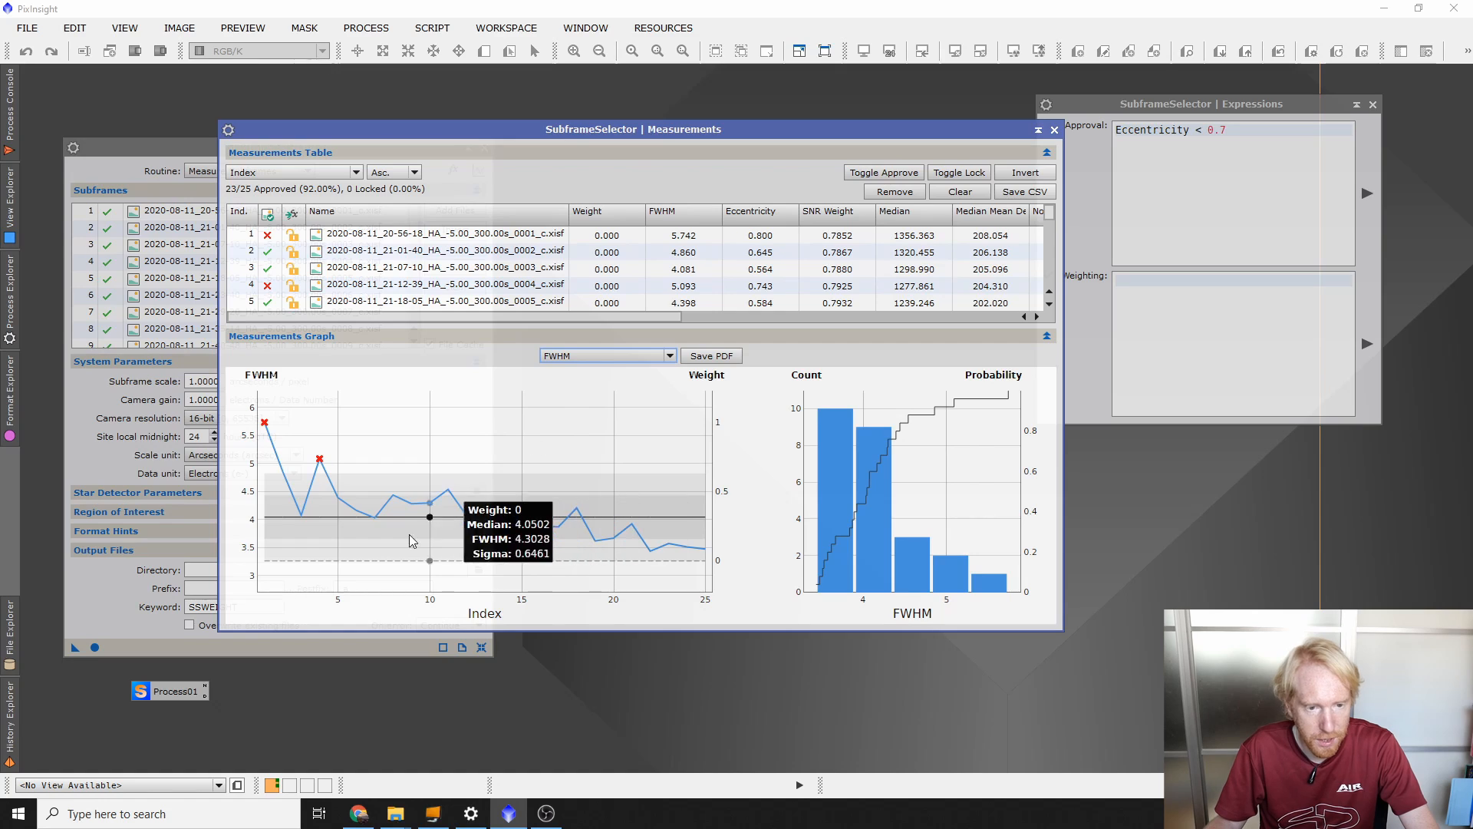
mouse_move(303, 491)
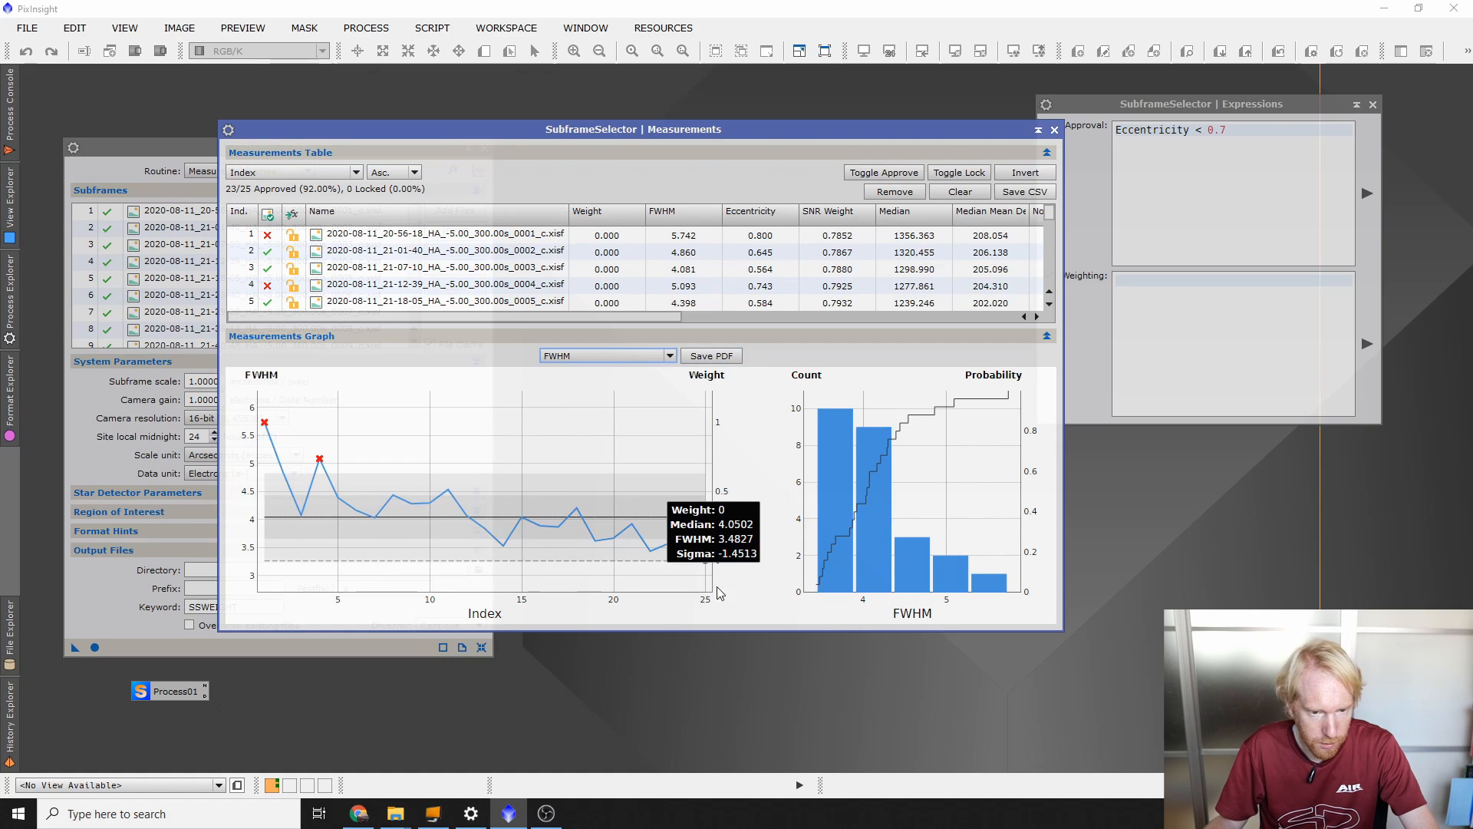
click(584, 352)
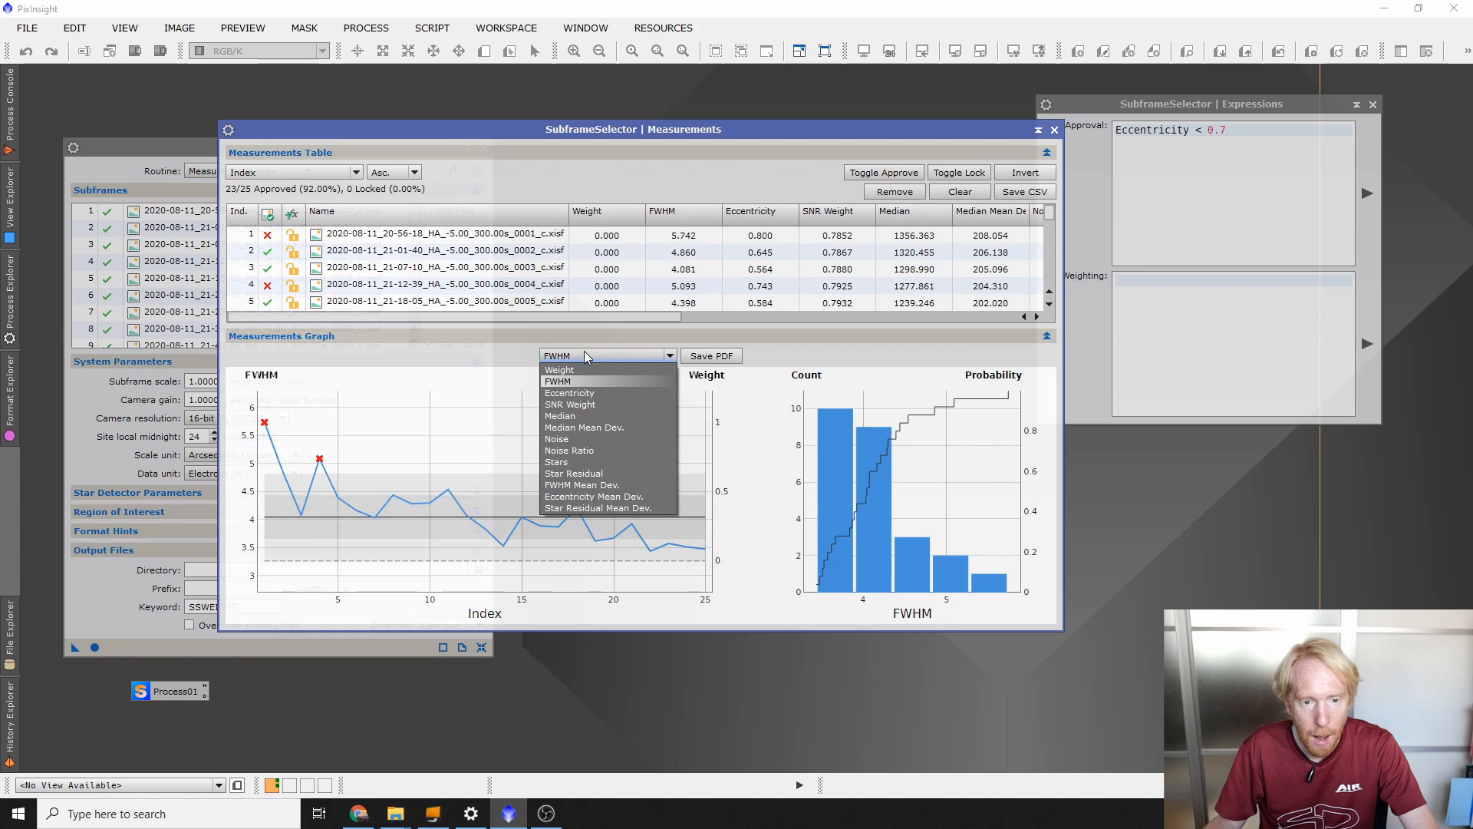
click(571, 470)
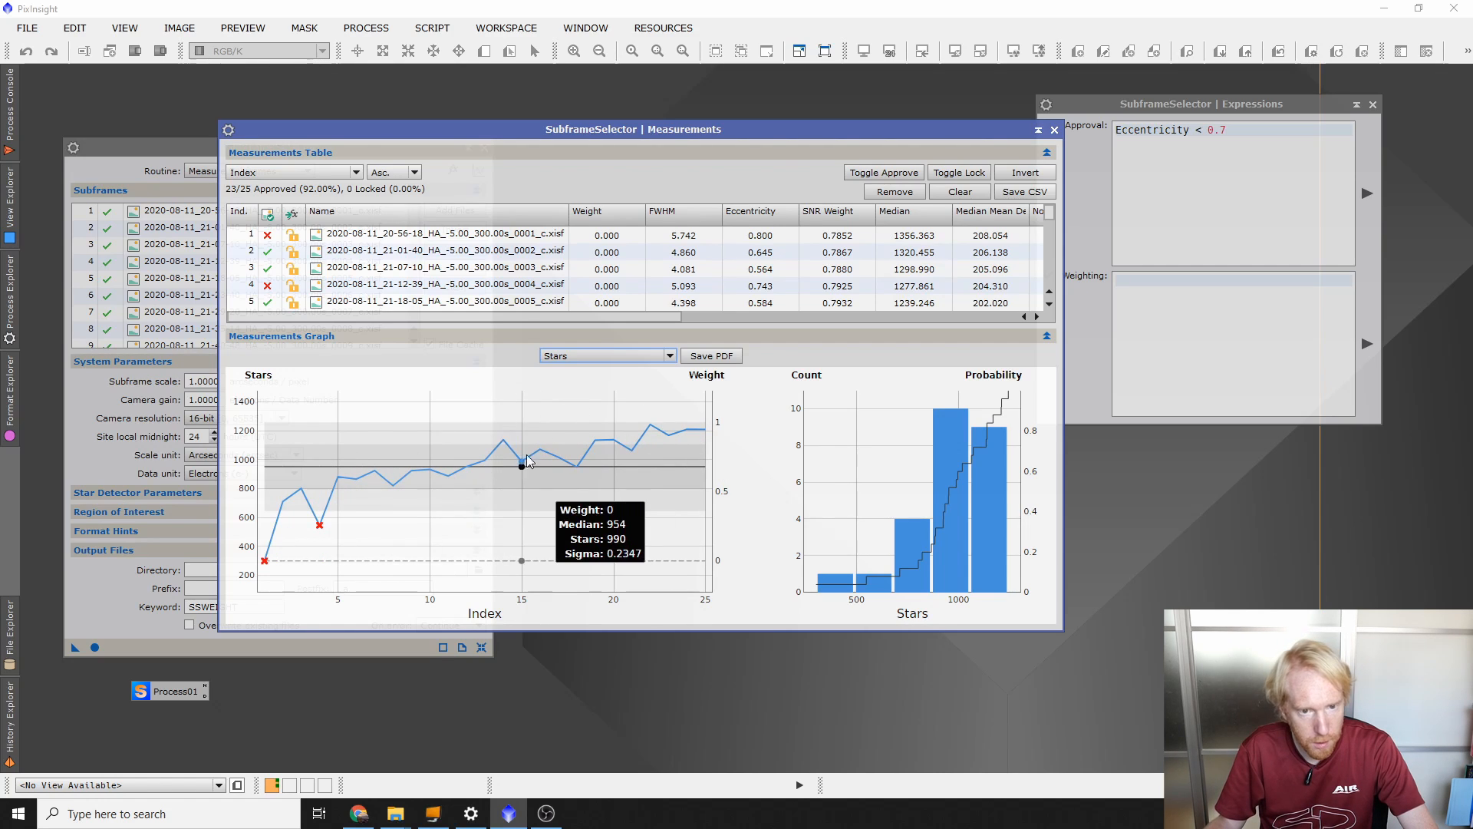
Step: Enter the weighting expression (Stars - 300) / StarsMax and apply it to the measured subframes
click(1217, 285)
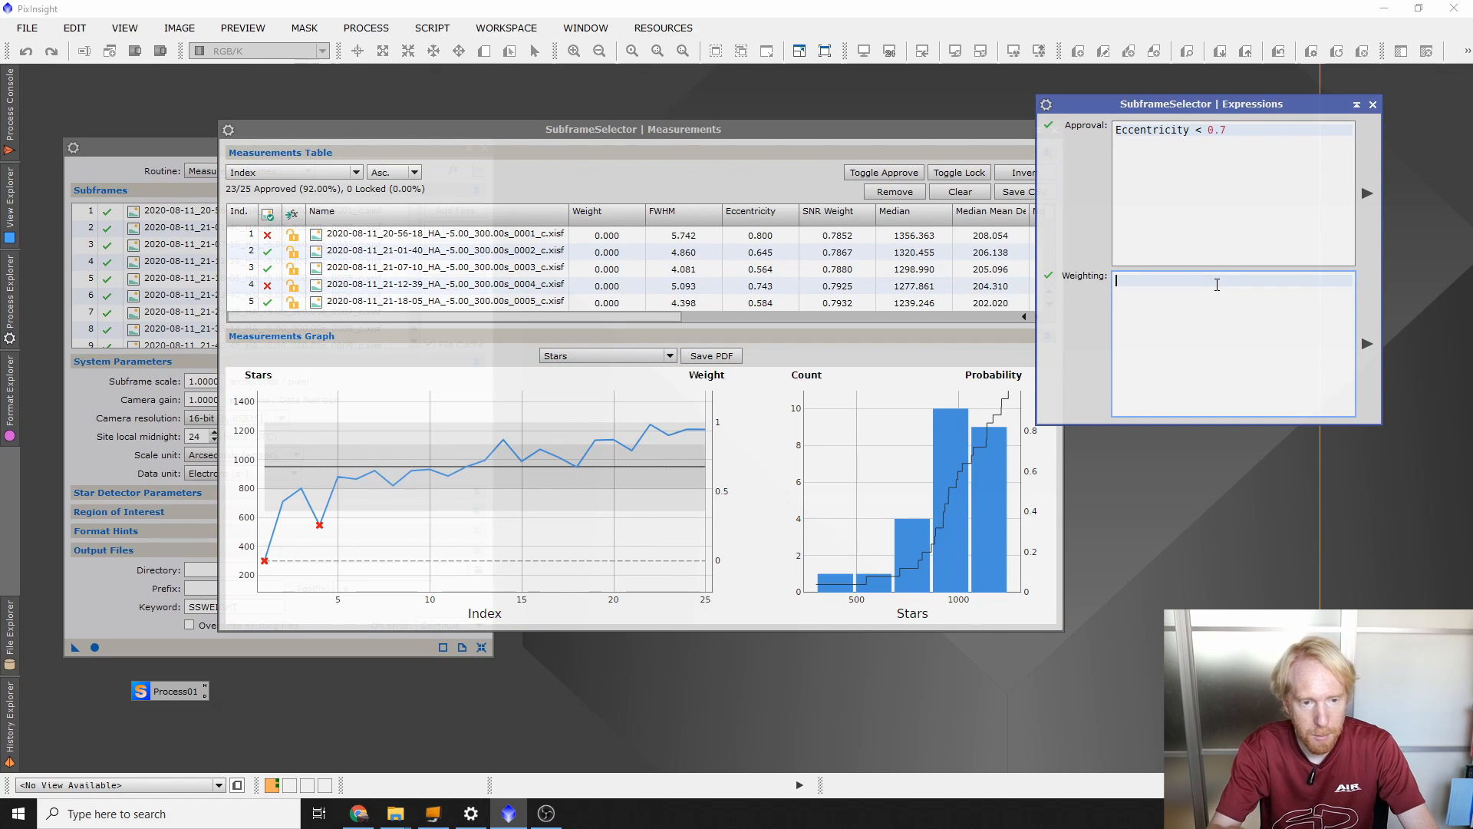
text(Stars - 300)
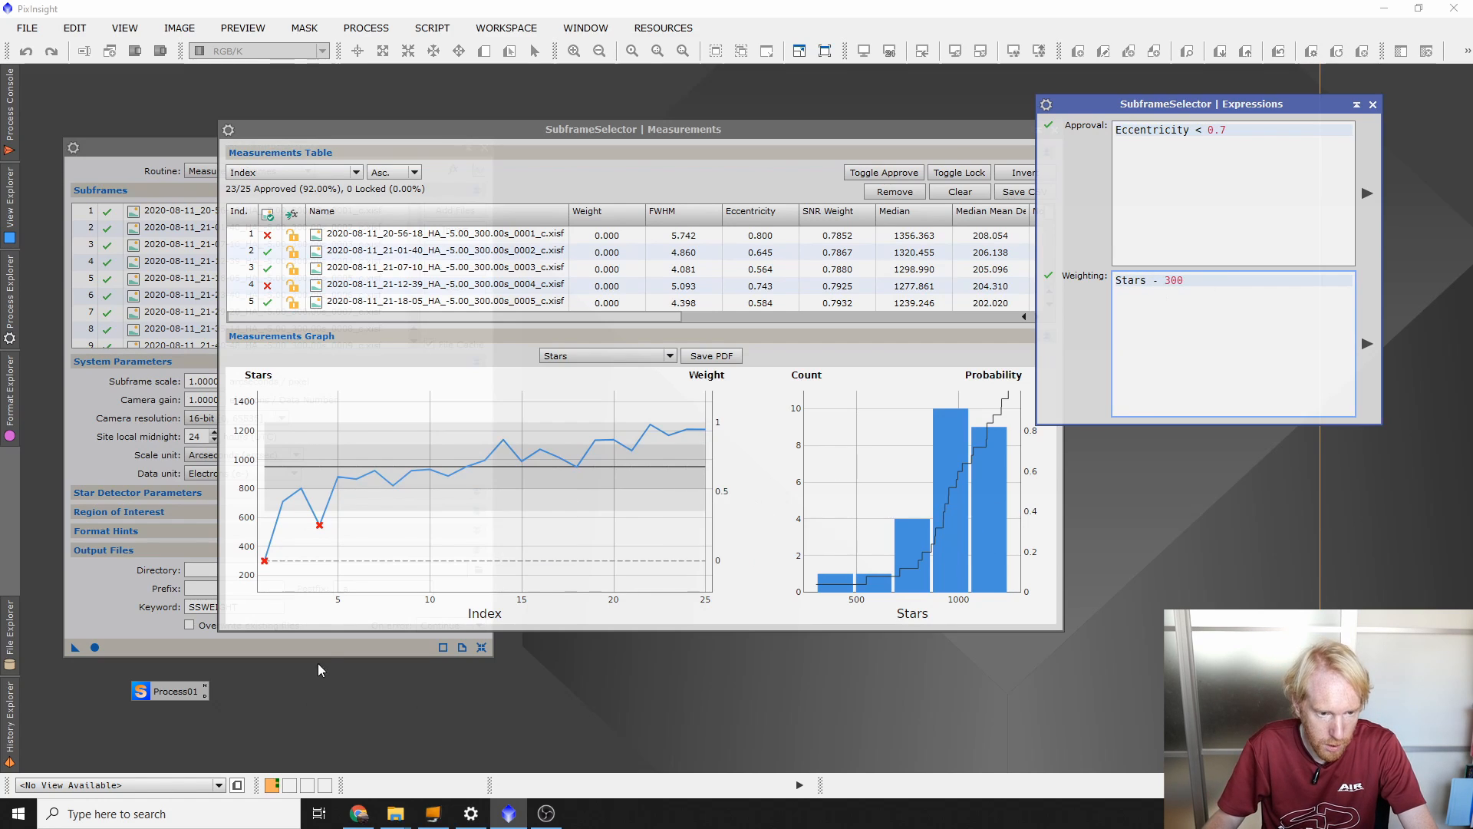
mouse_move(264, 565)
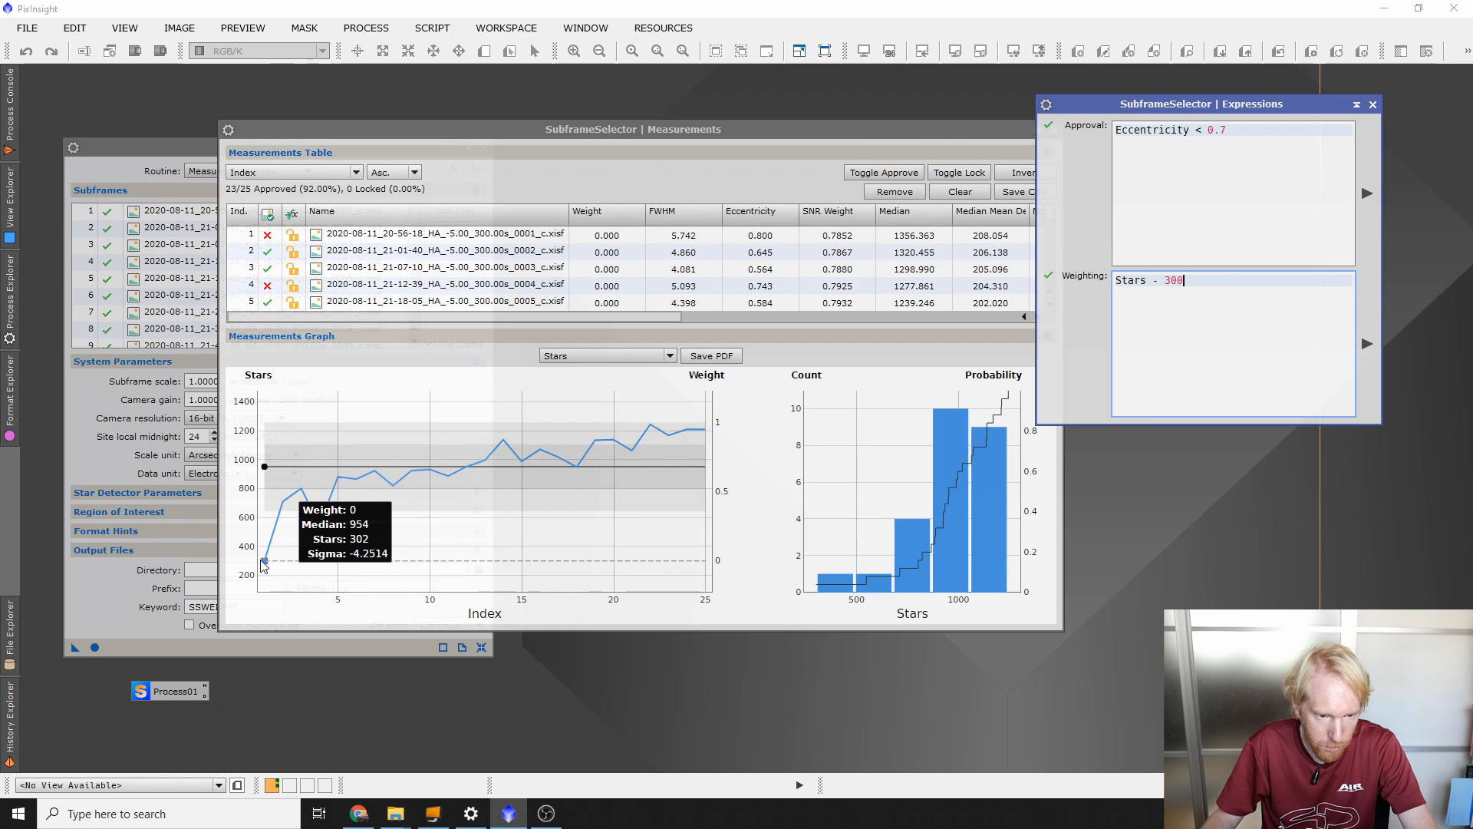
text())
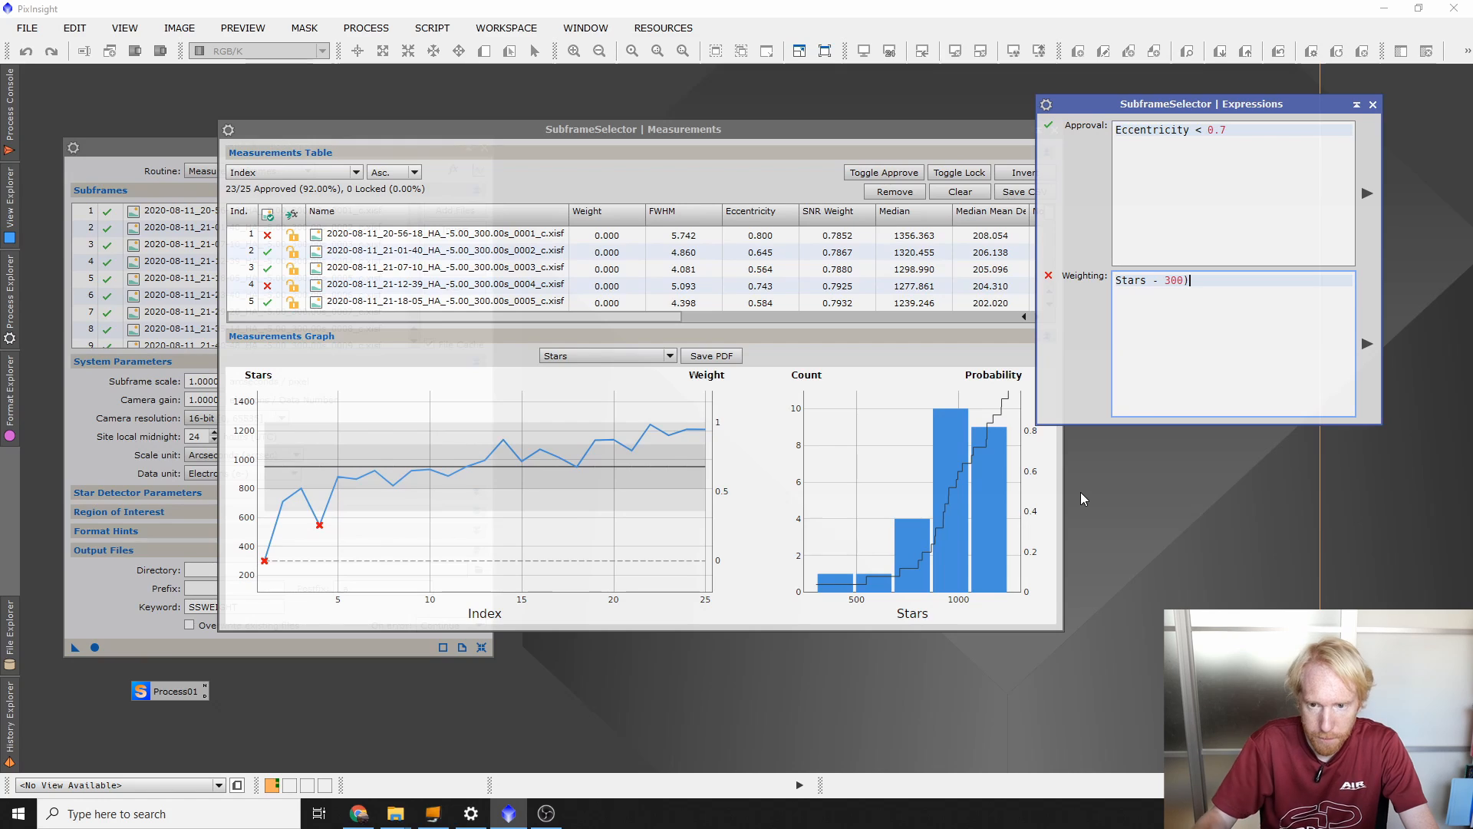
click(1117, 281)
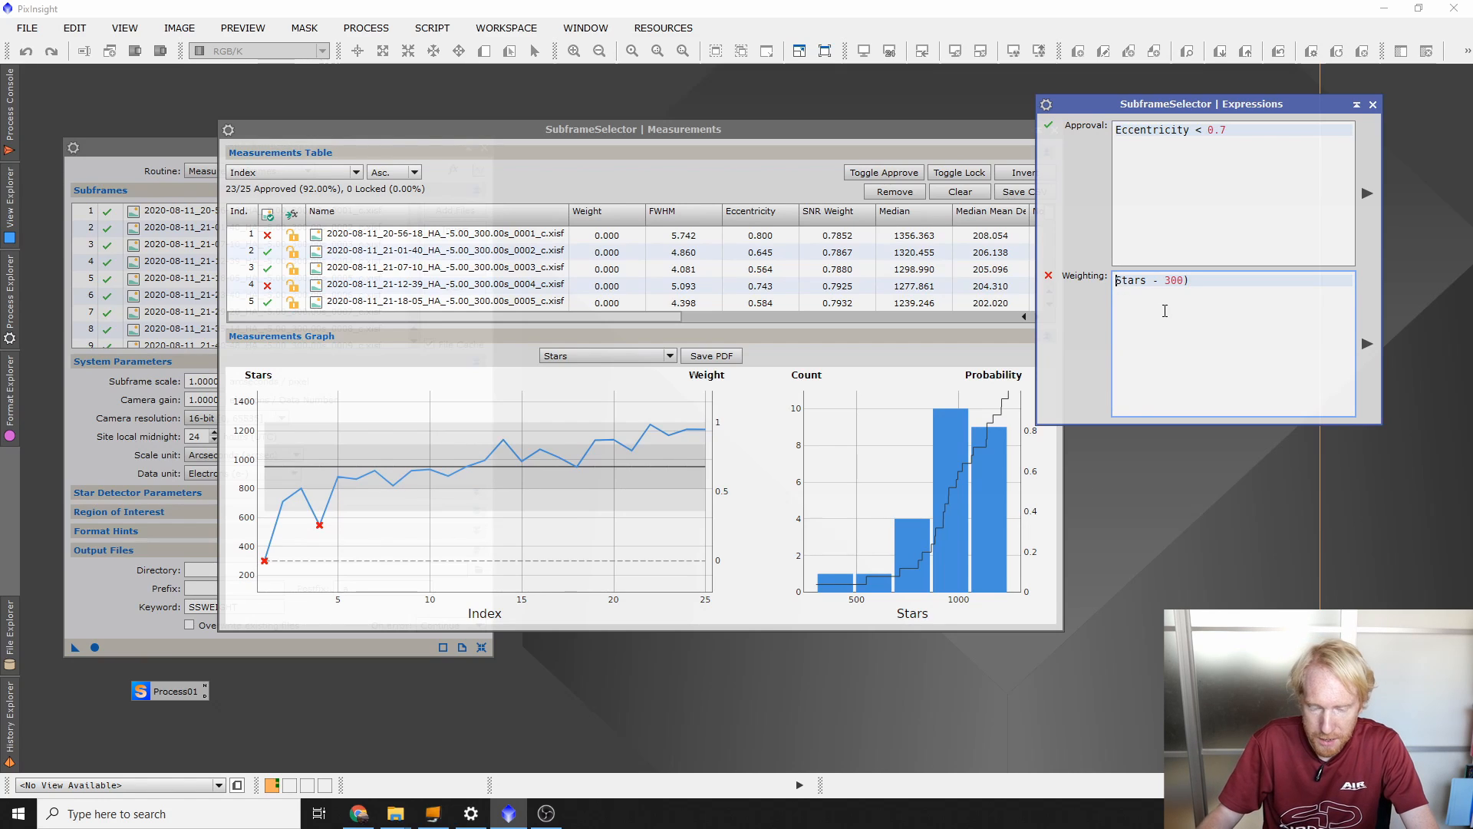
text(()
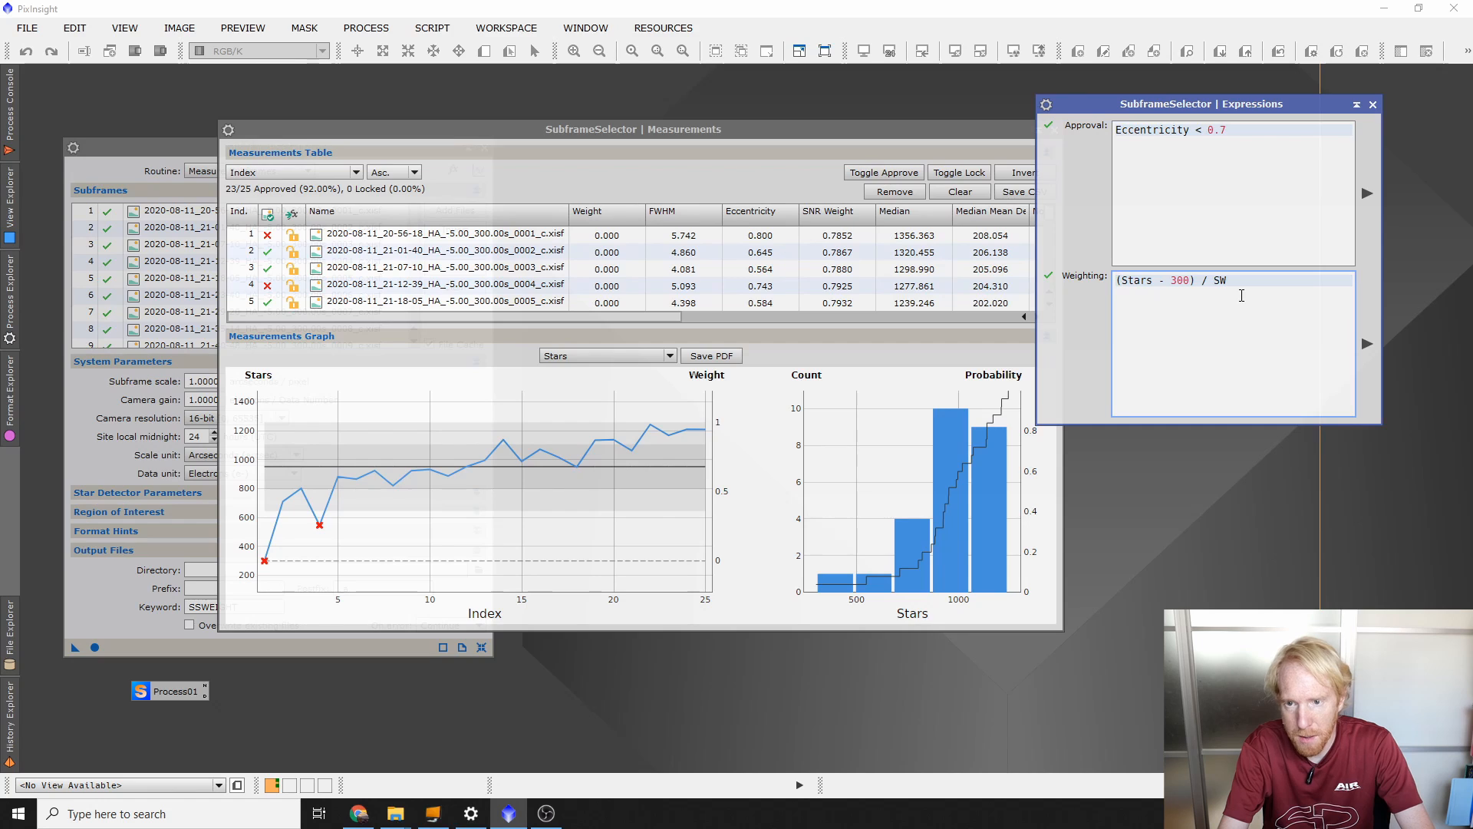
key(BackSpace)
text(tarsMax)
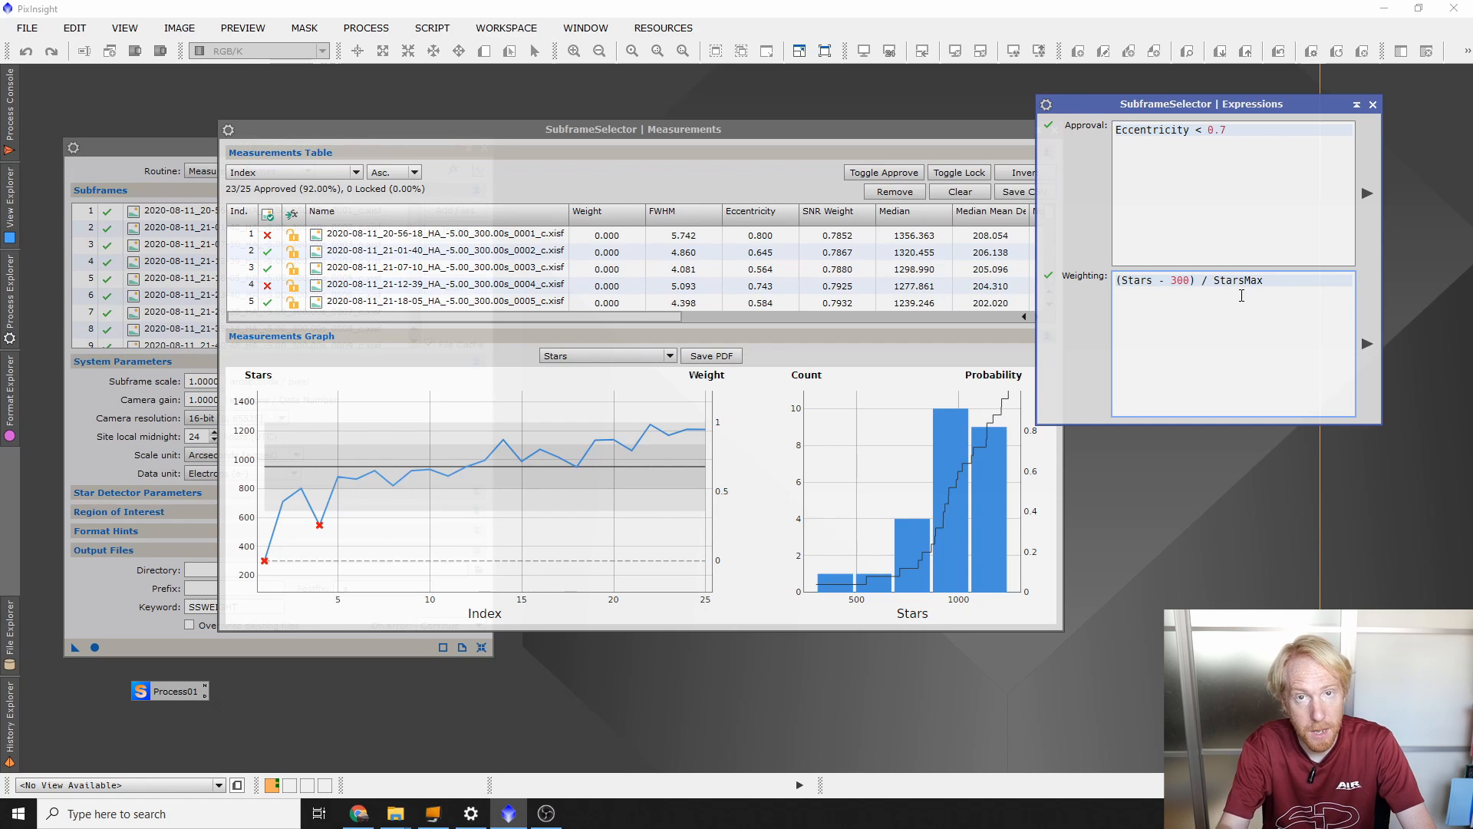
click(1367, 344)
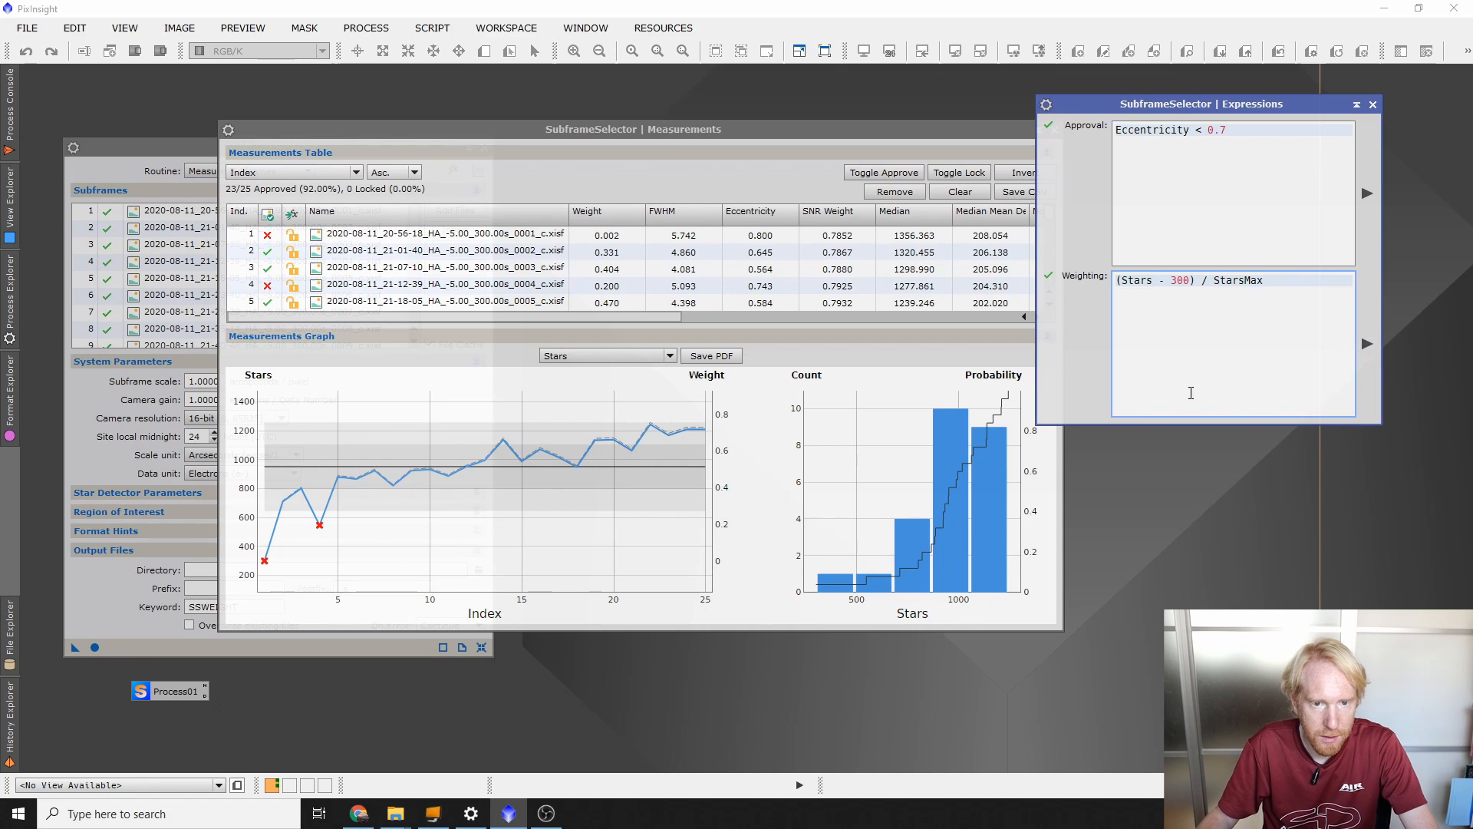
Step: Sort the measurements table by Weight in ascending order and review the weights assigned to the frames
click(607, 252)
click(626, 234)
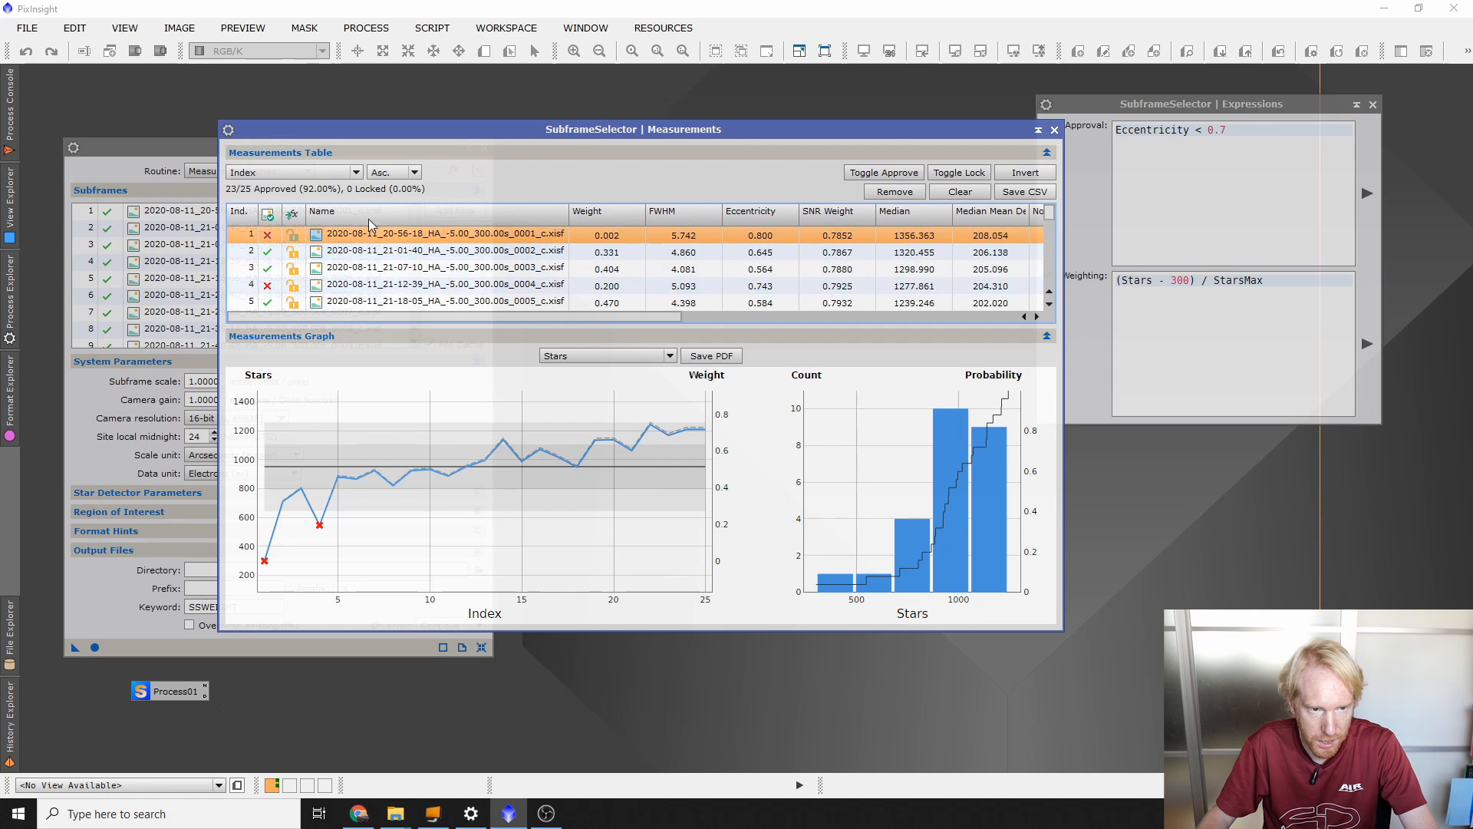
click(292, 173)
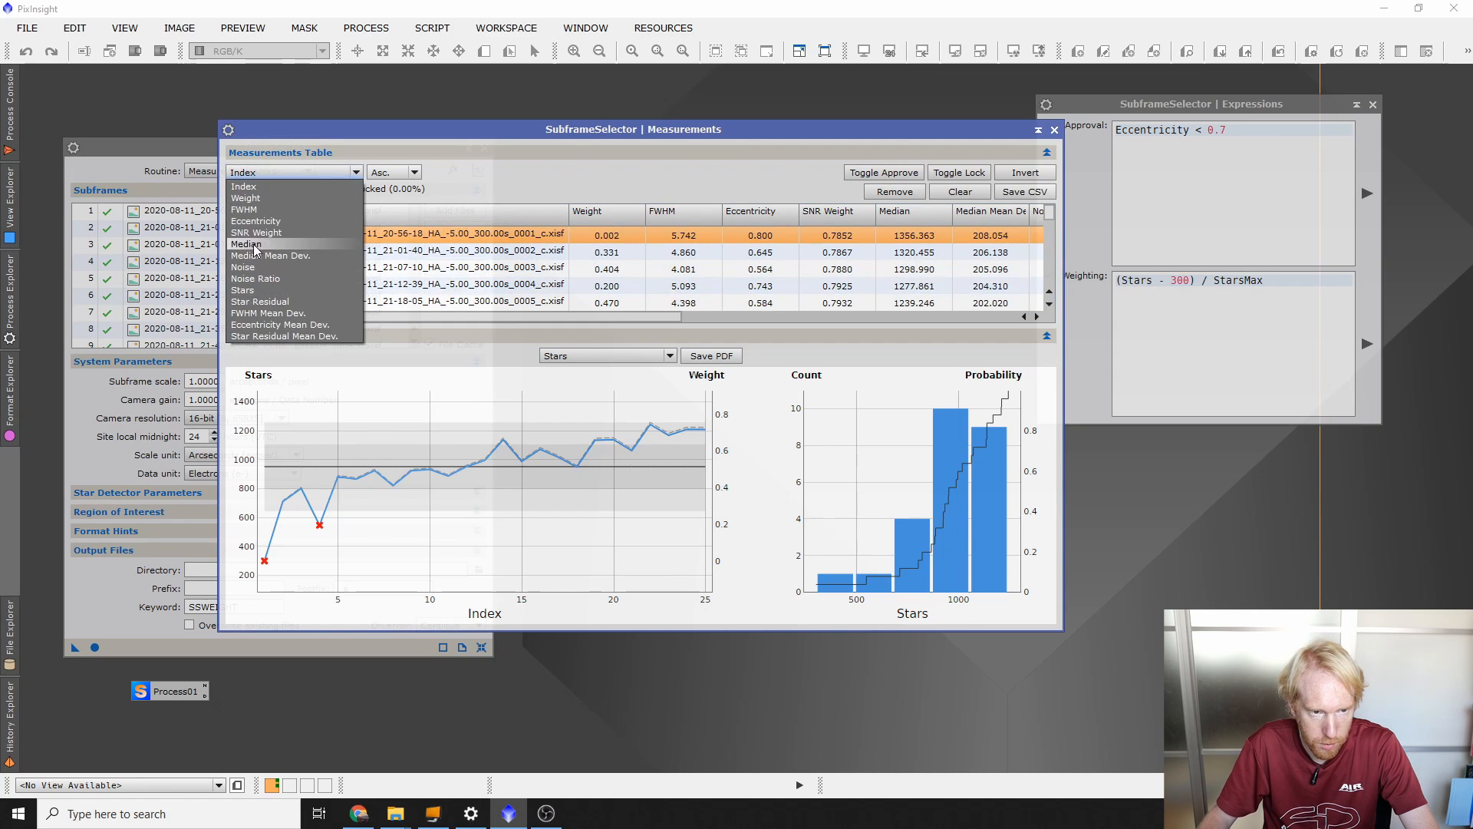
click(257, 198)
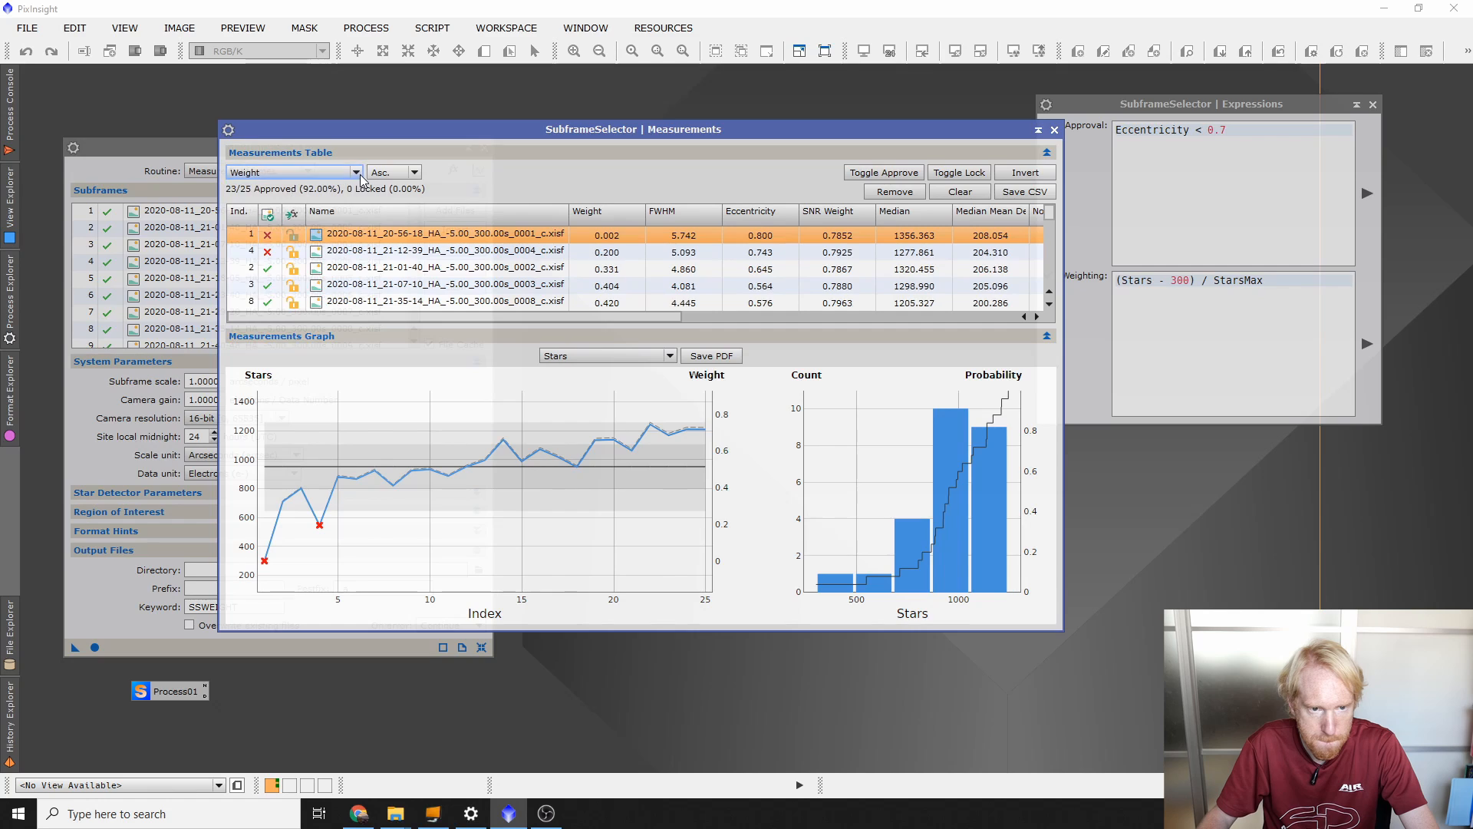
click(598, 269)
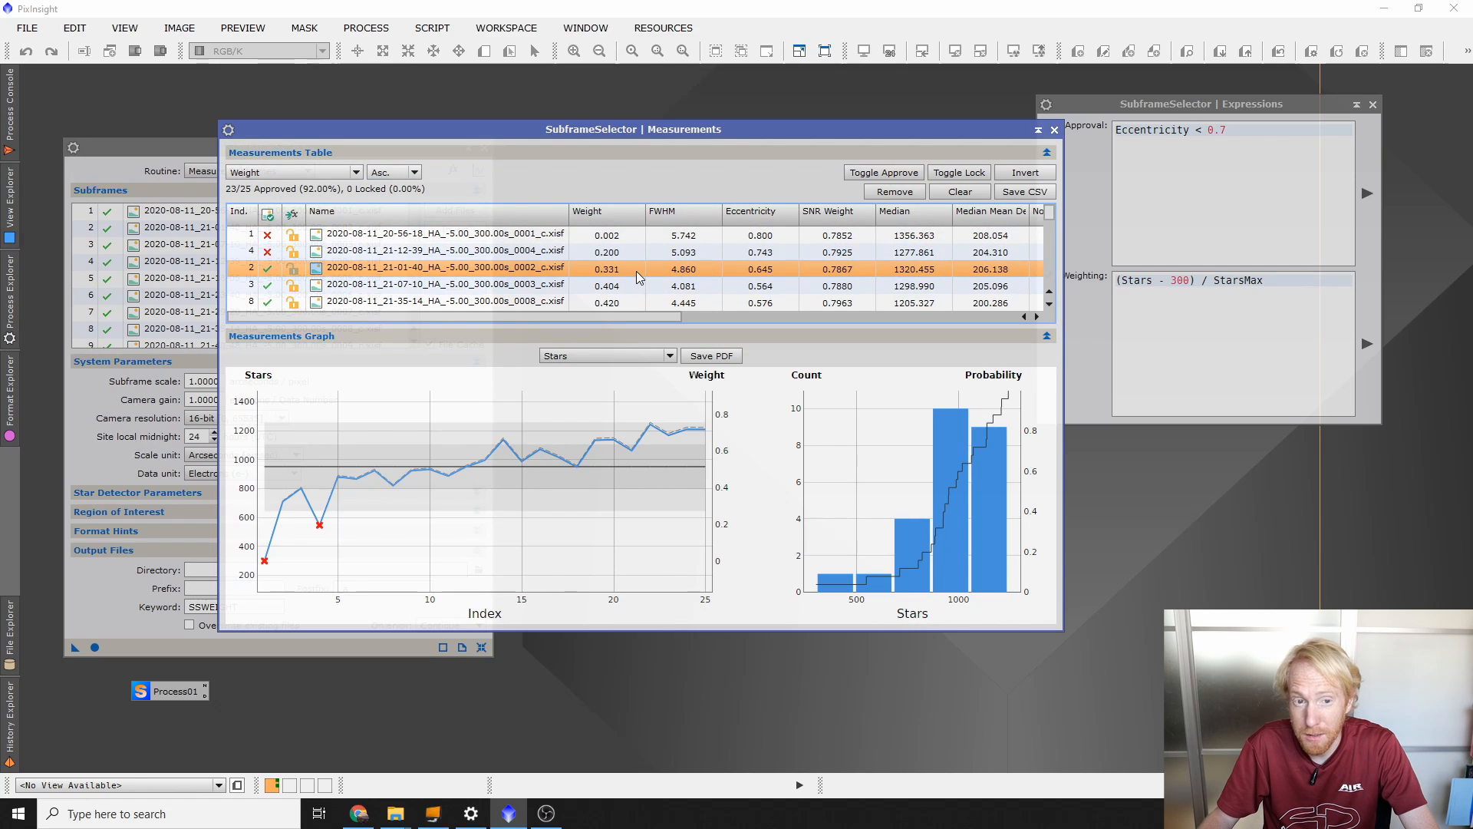
scroll(637, 276, down, 5)
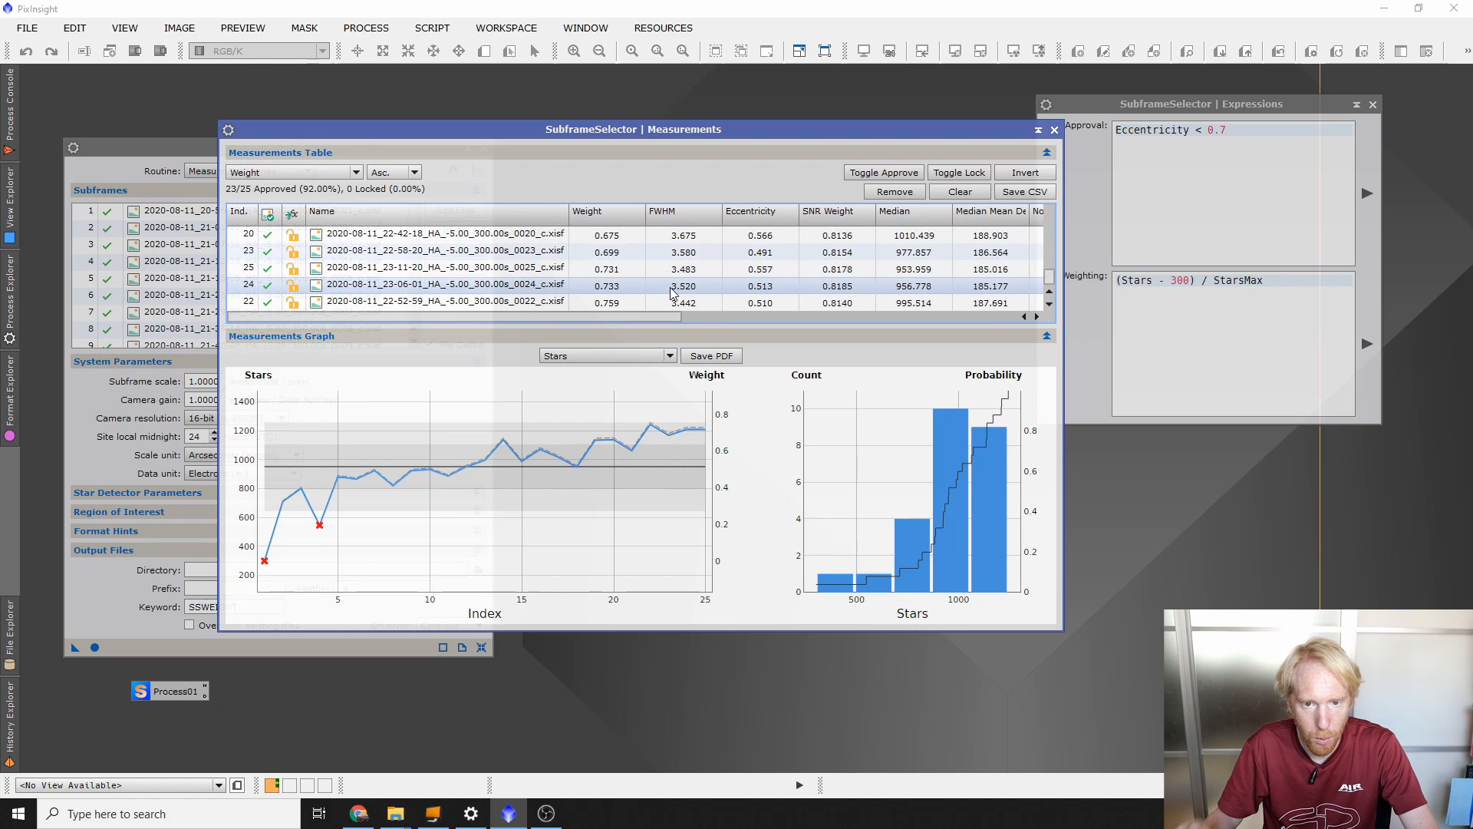
Step: Compare the lowest and highest frame weights, then change the weighting expression to (Stars - 300) / (StarsMax - 300) and apply it
scroll(616, 300, up, 1)
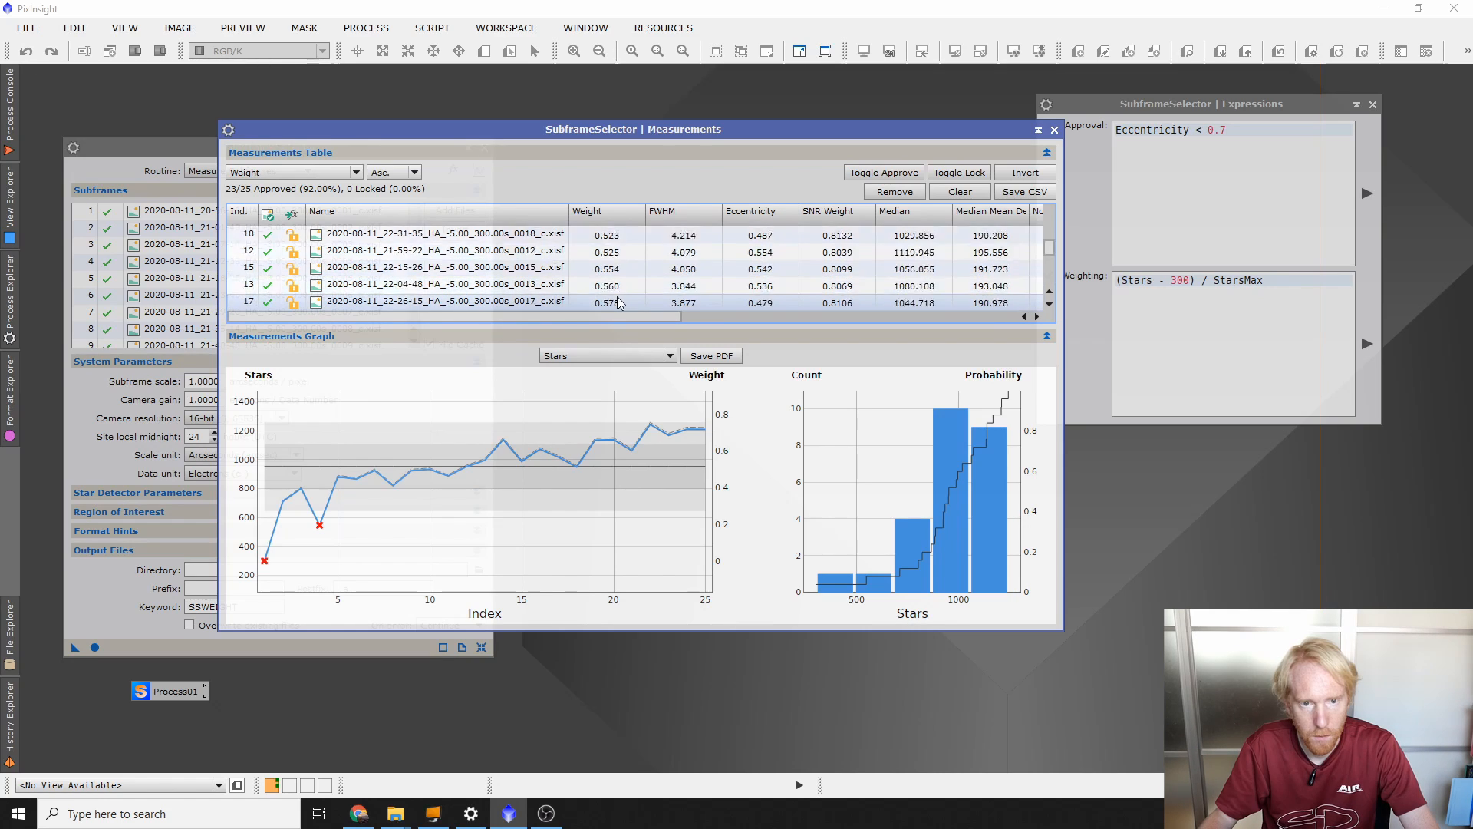
scroll(646, 270, down, 1)
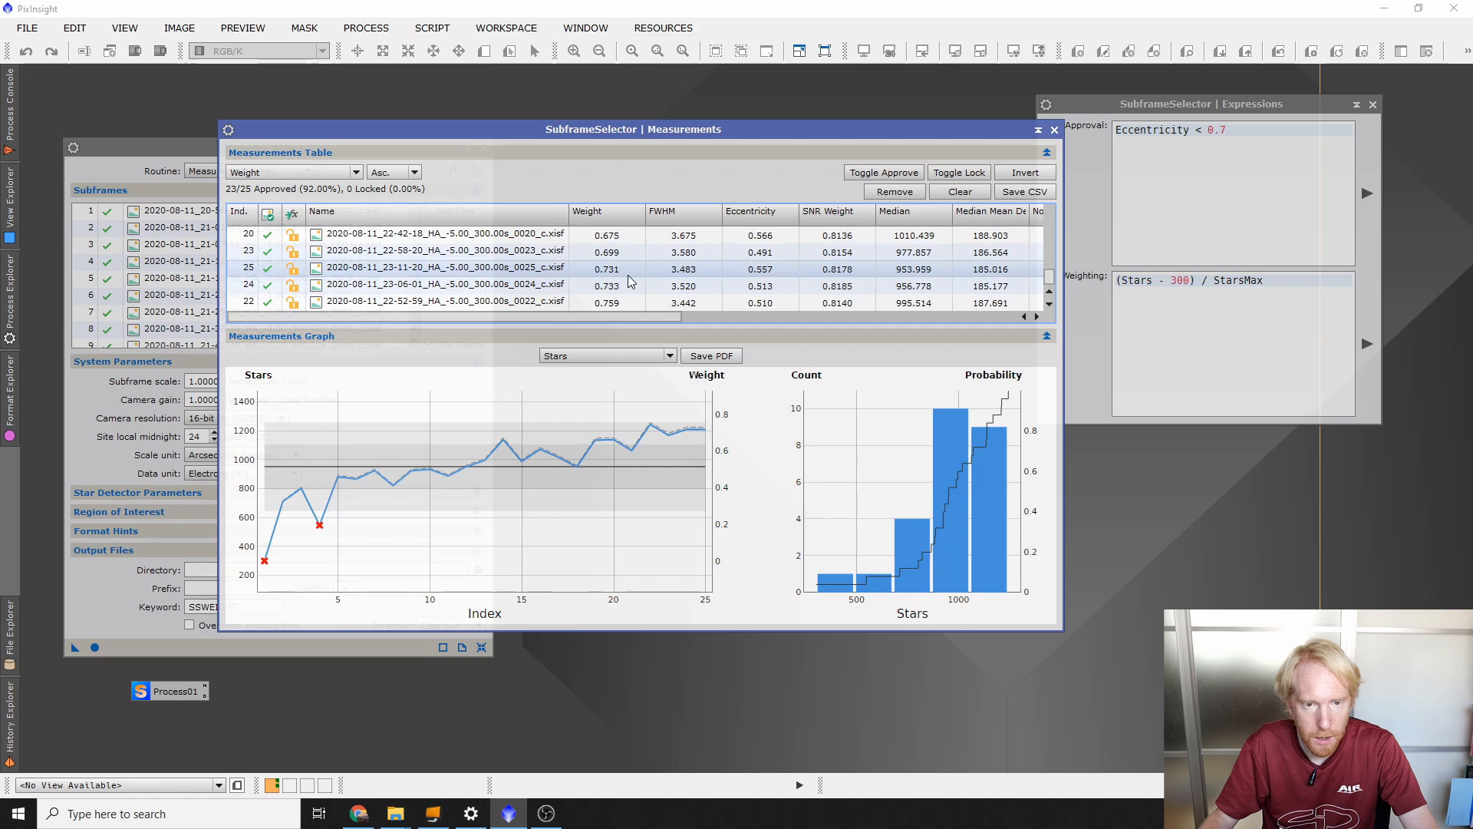
scroll(628, 276, up, 7)
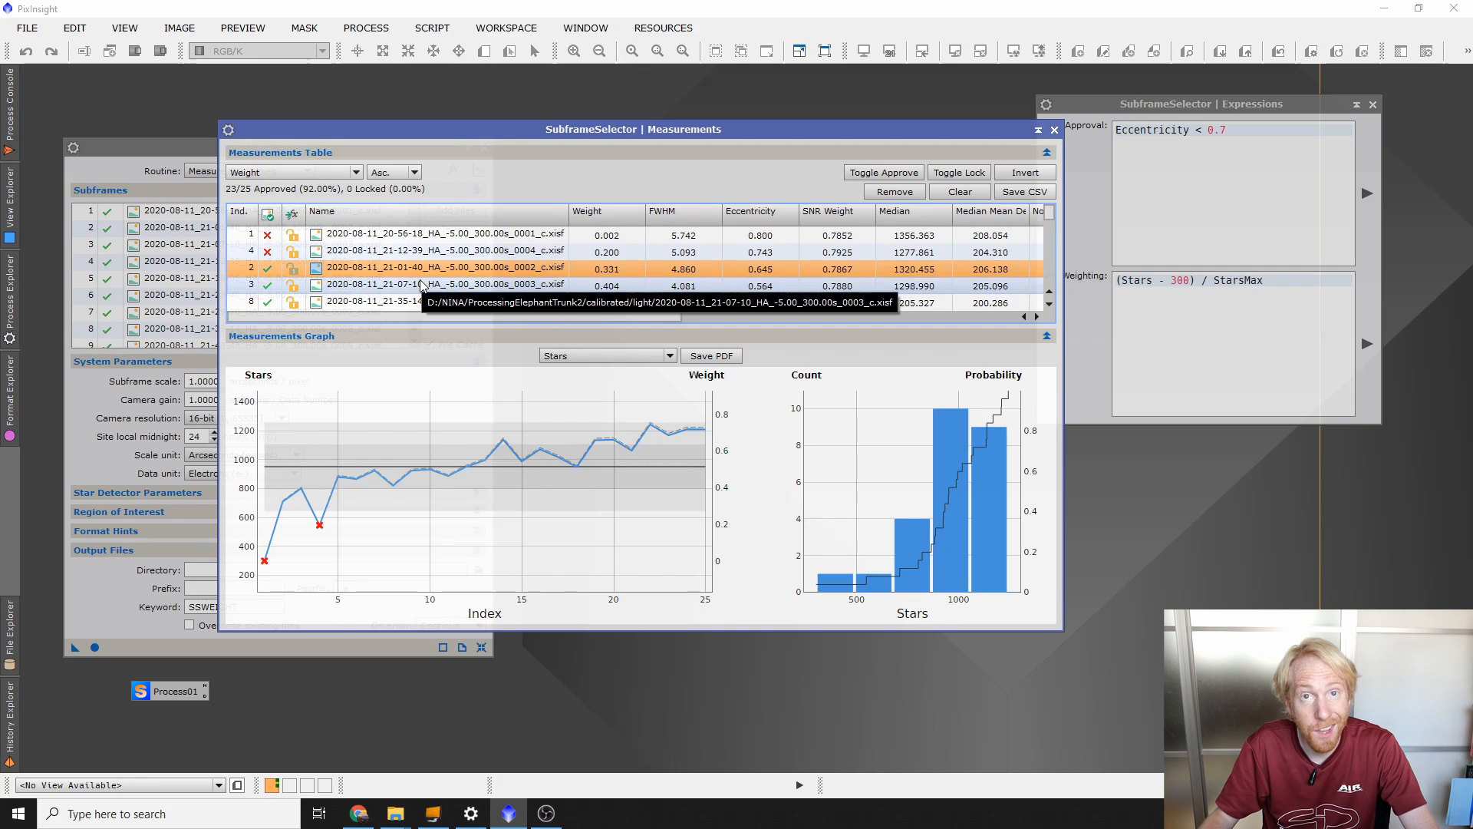
scroll(614, 274, down, 7)
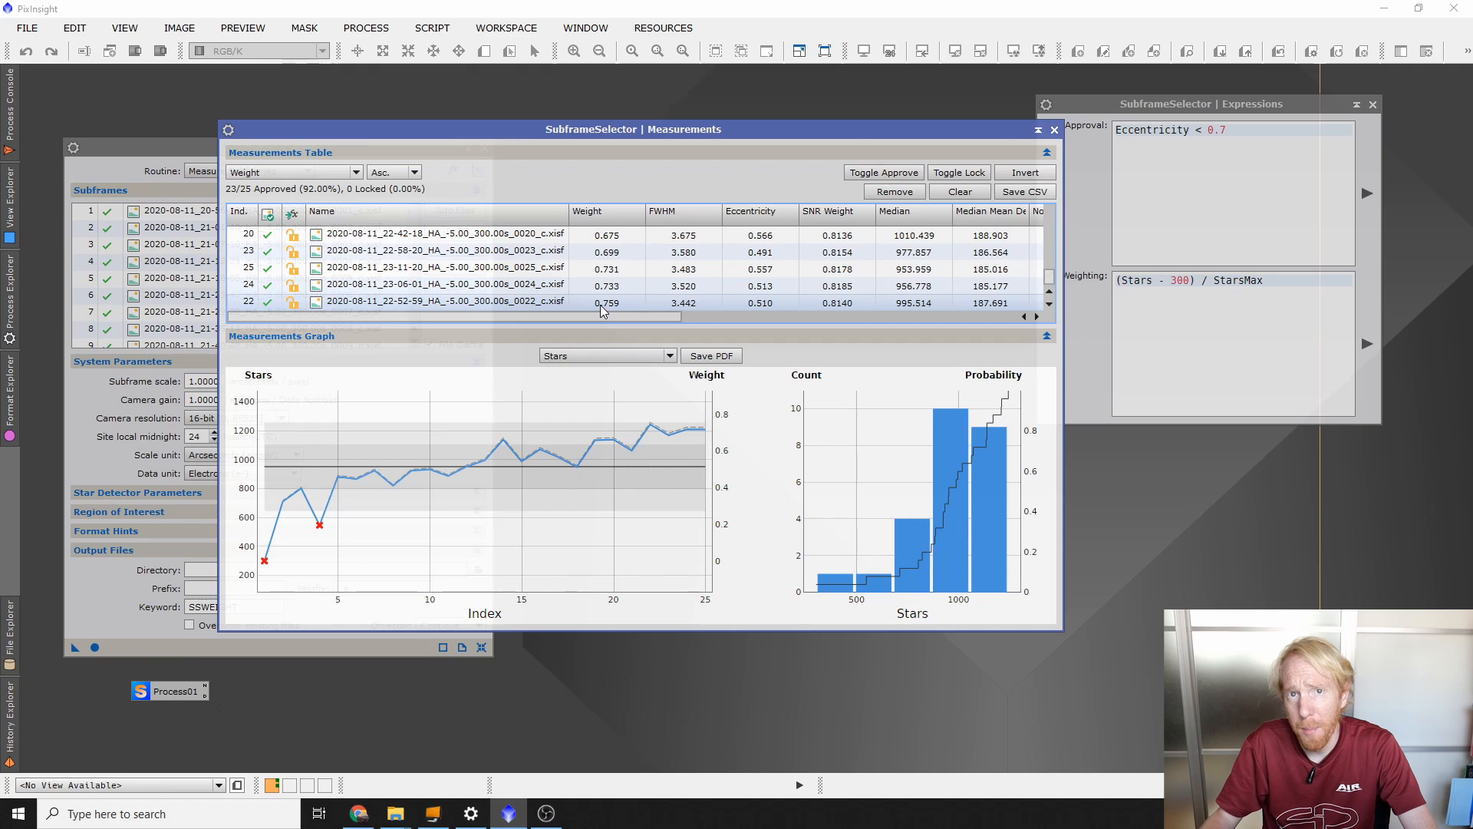
drag(1263, 280, 1188, 281)
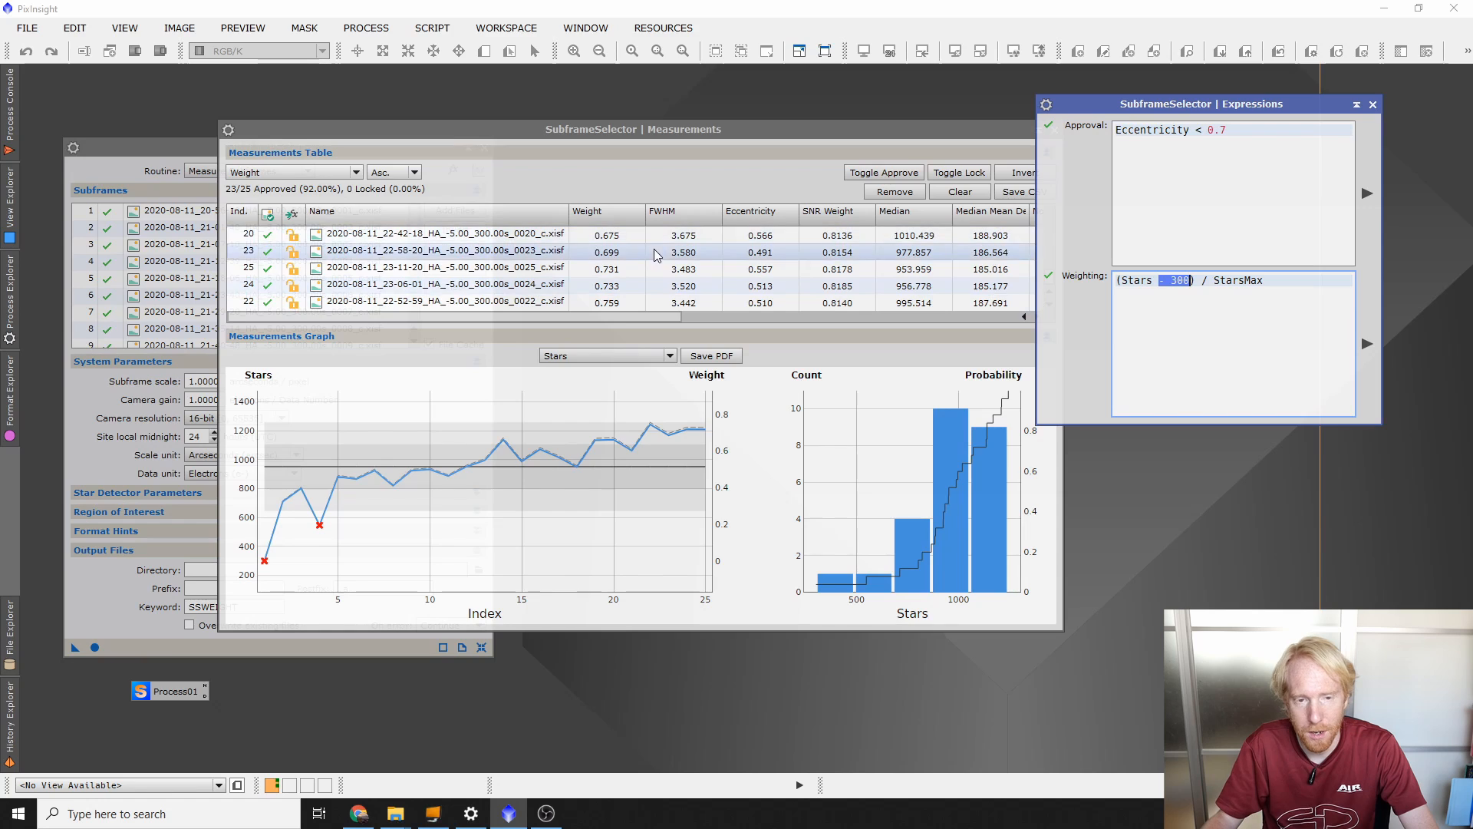
scroll(651, 297, up, 6)
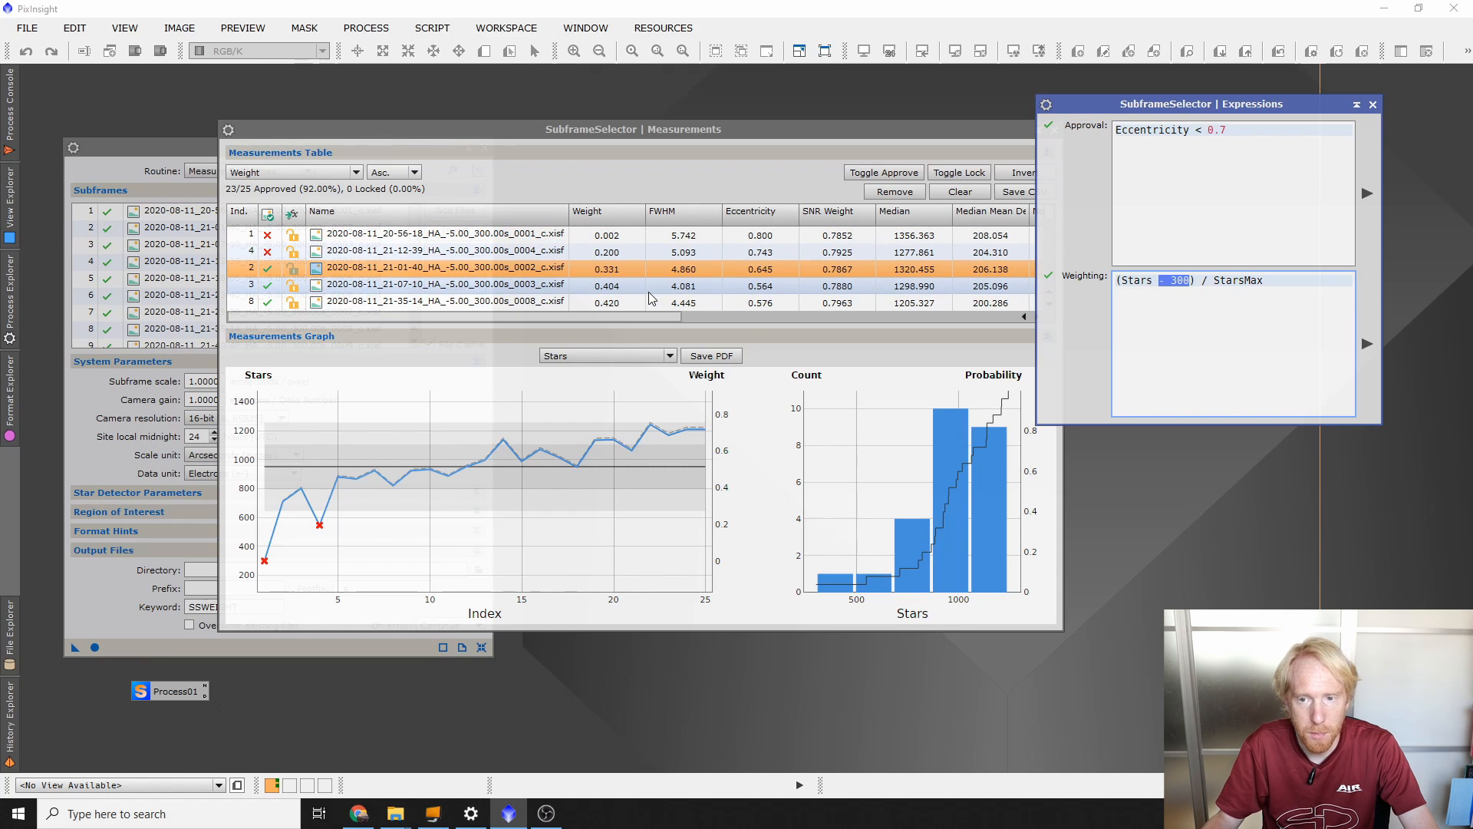
click(1212, 281)
text(()
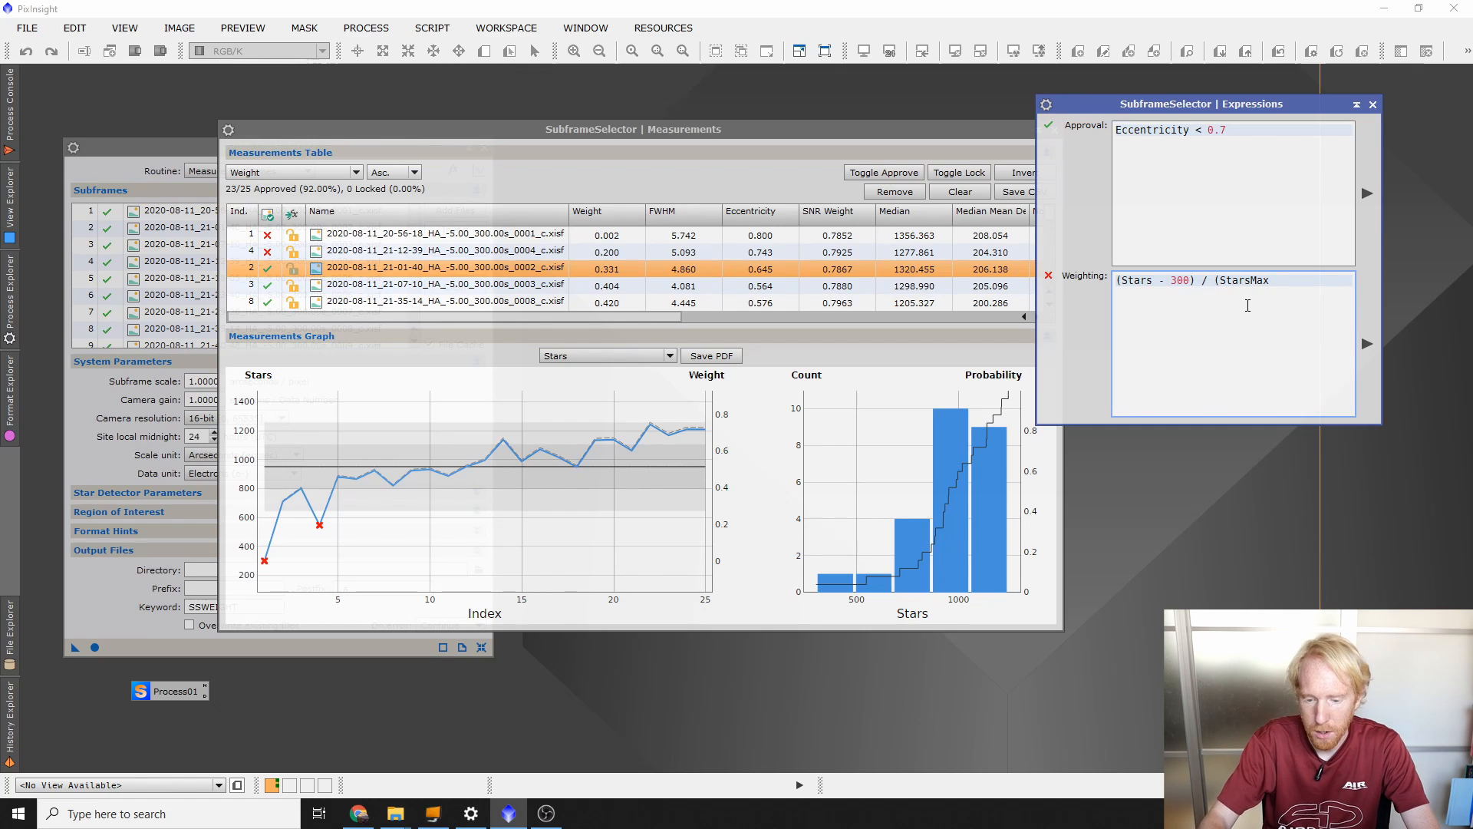
text( - 300)
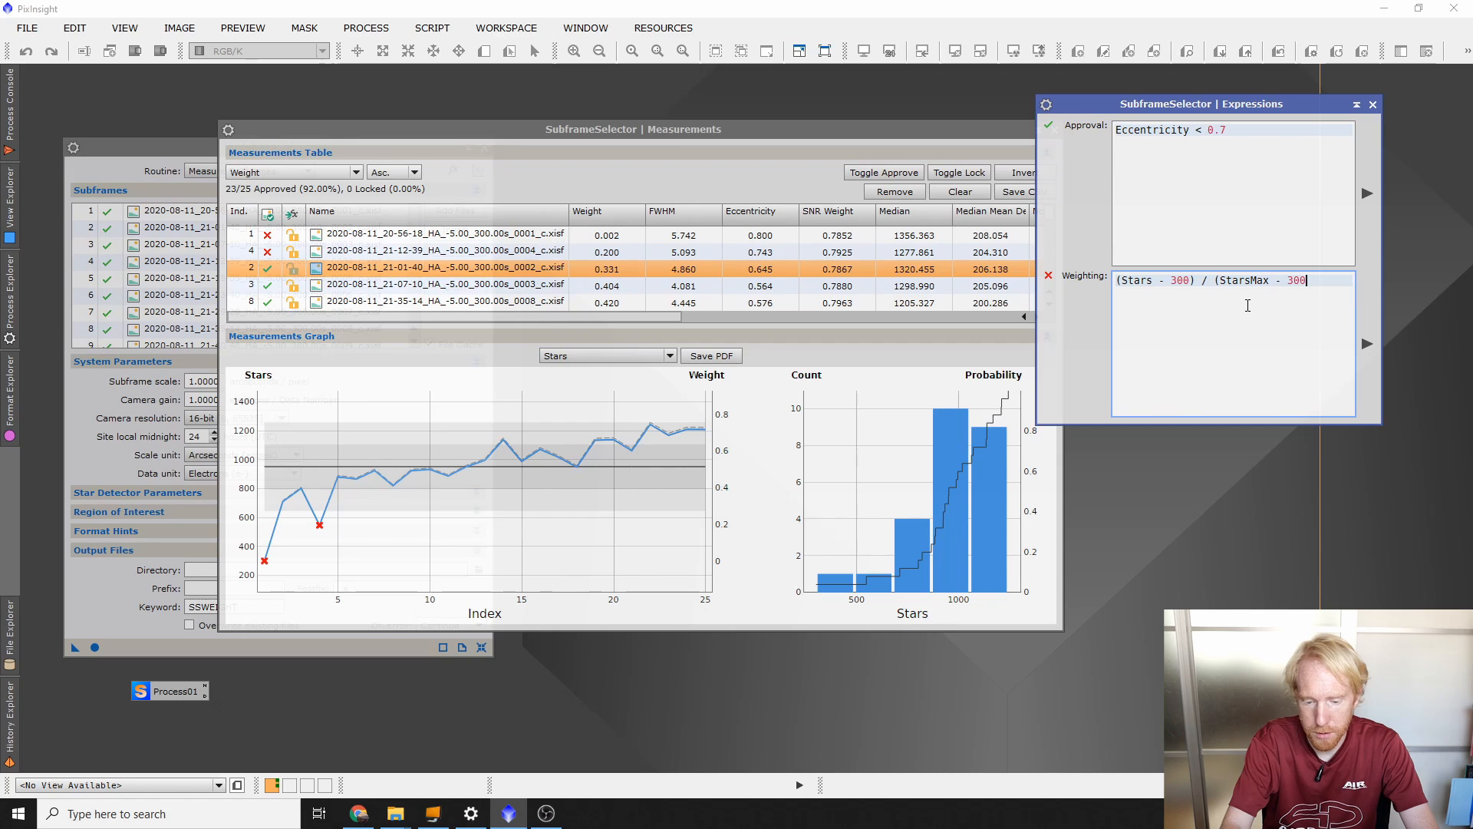
click(1367, 344)
Step: Check the recalculated weights at both ends of the measurements table against the two 300 offsets in the weighting expression
click(614, 273)
scroll(661, 279, down, 7)
click(614, 307)
scroll(618, 304, up, 7)
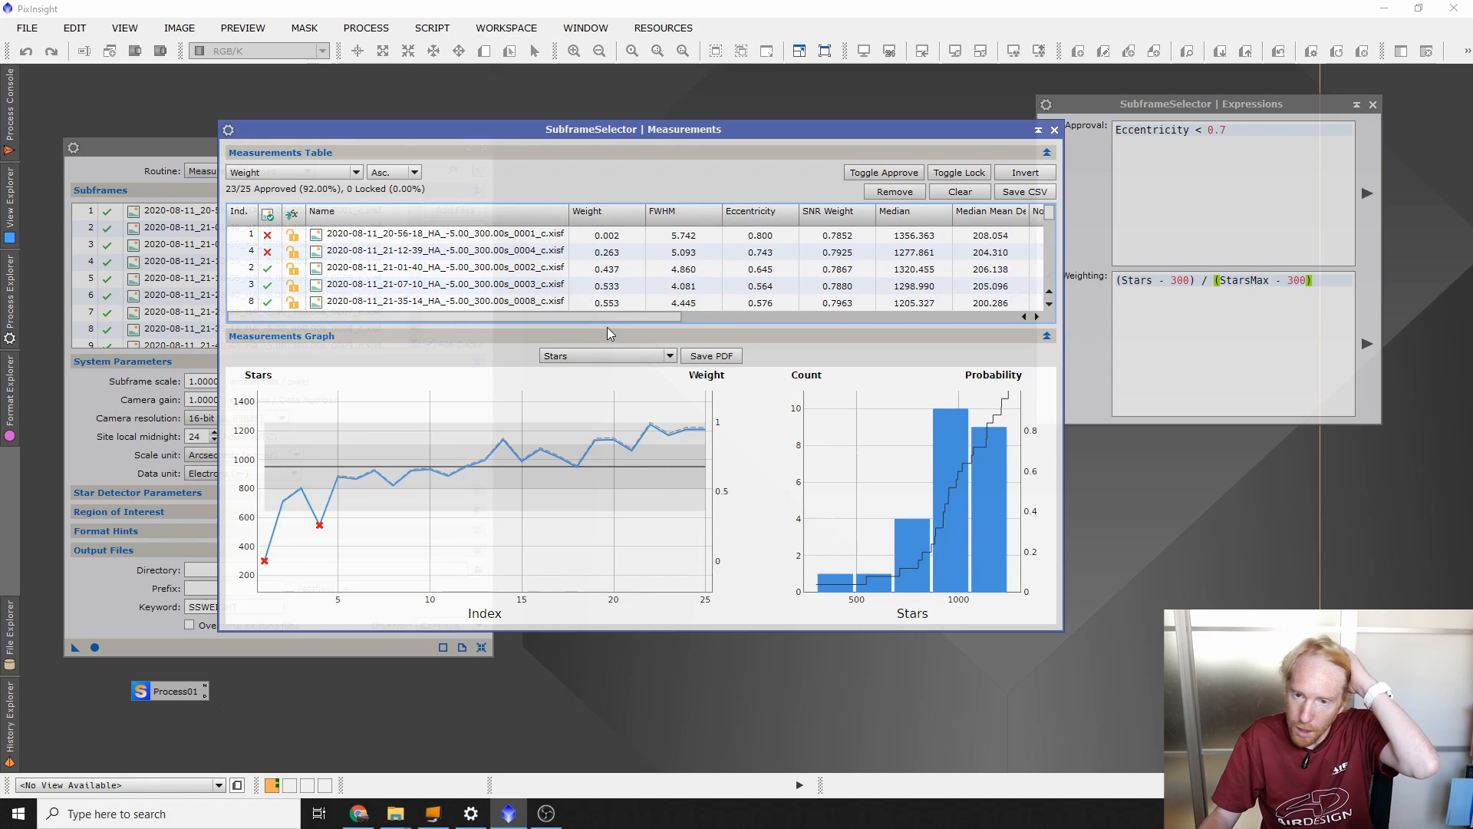
double_click(1180, 280)
double_click(1297, 280)
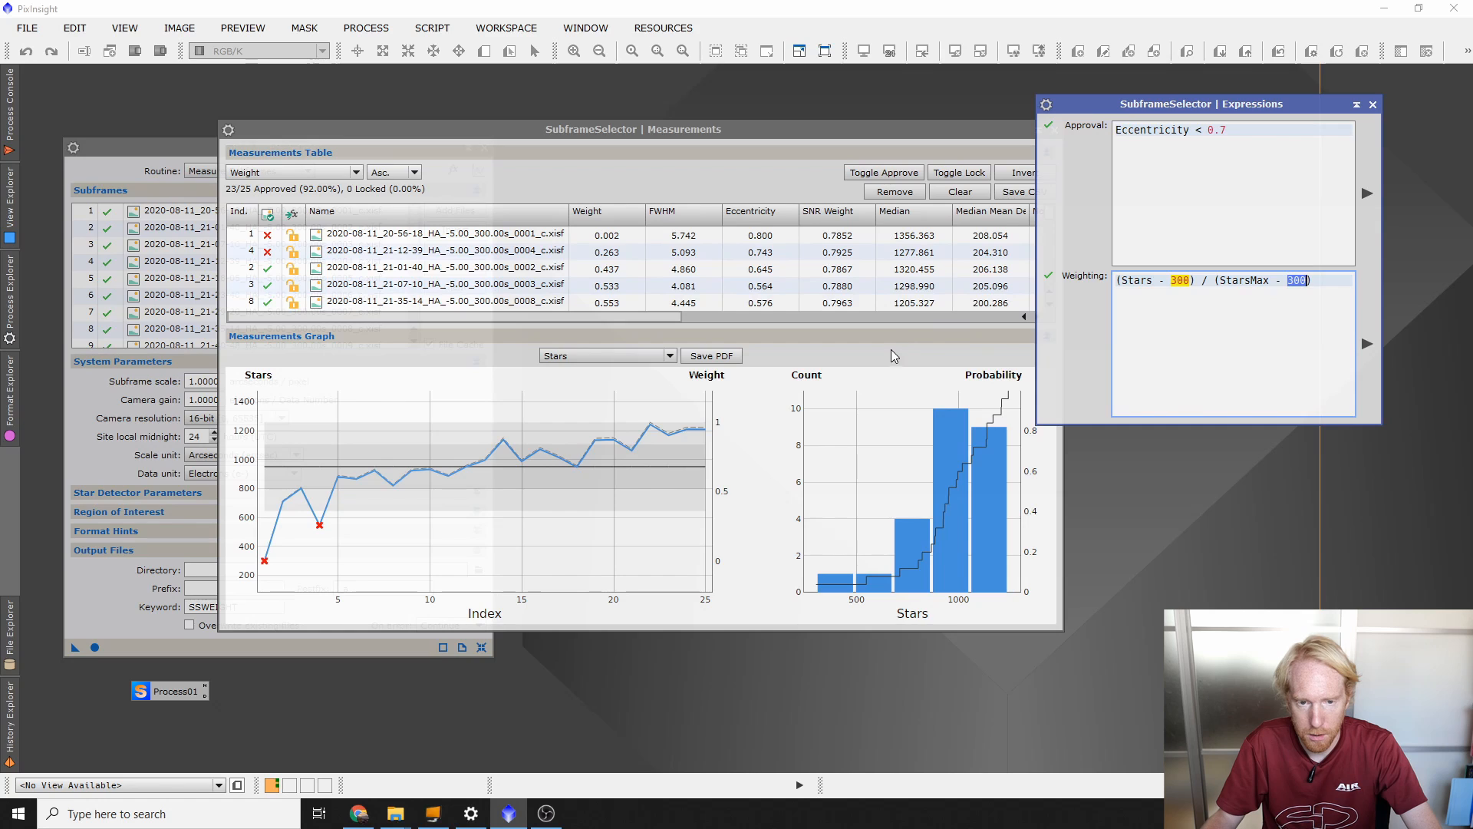
Step: Move the Measurements window off the SubframeSelector window and set the routine to Output Subframes
click(886, 353)
drag(645, 158, 989, 205)
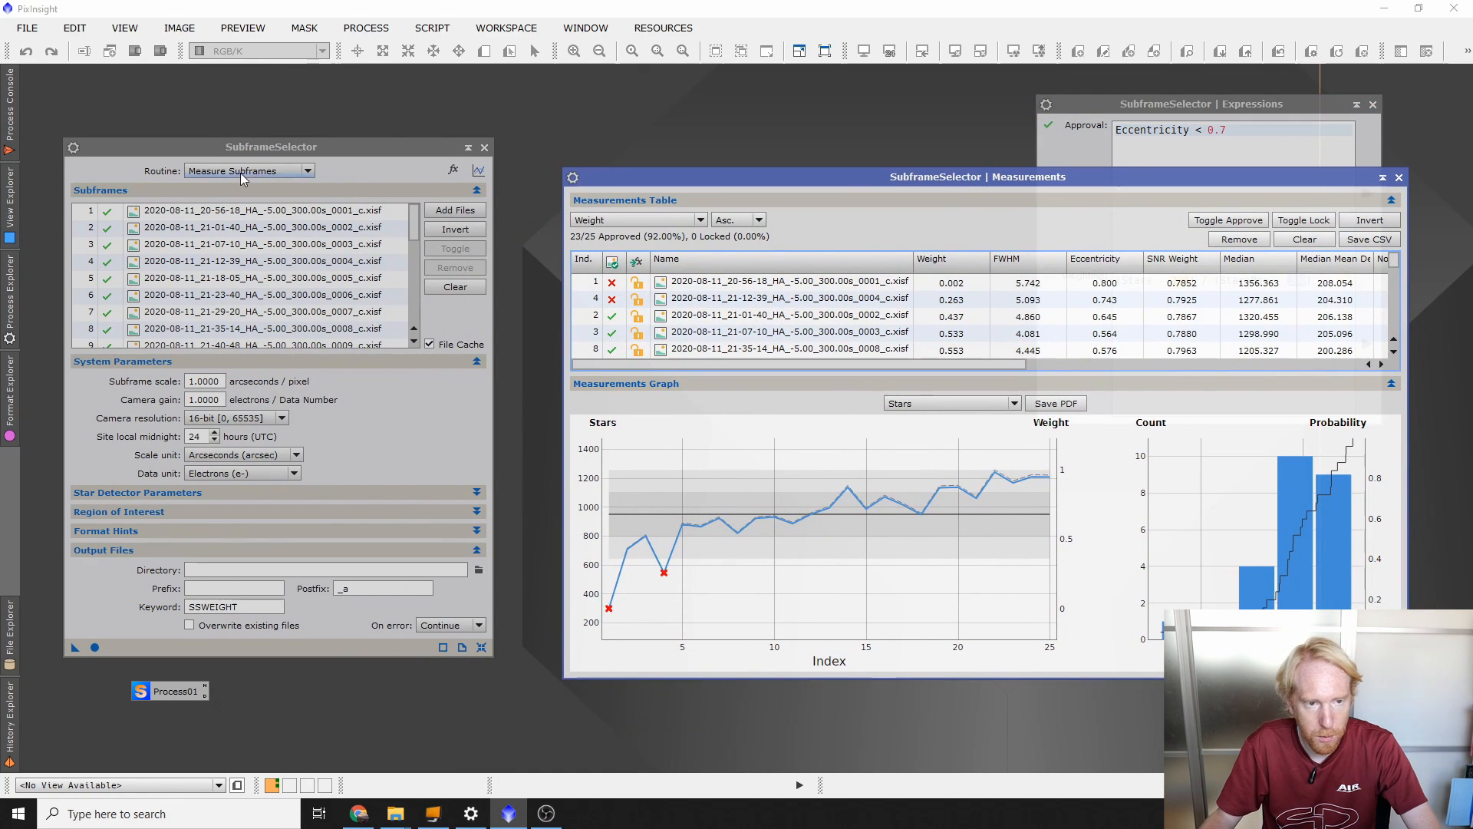
click(246, 171)
click(203, 201)
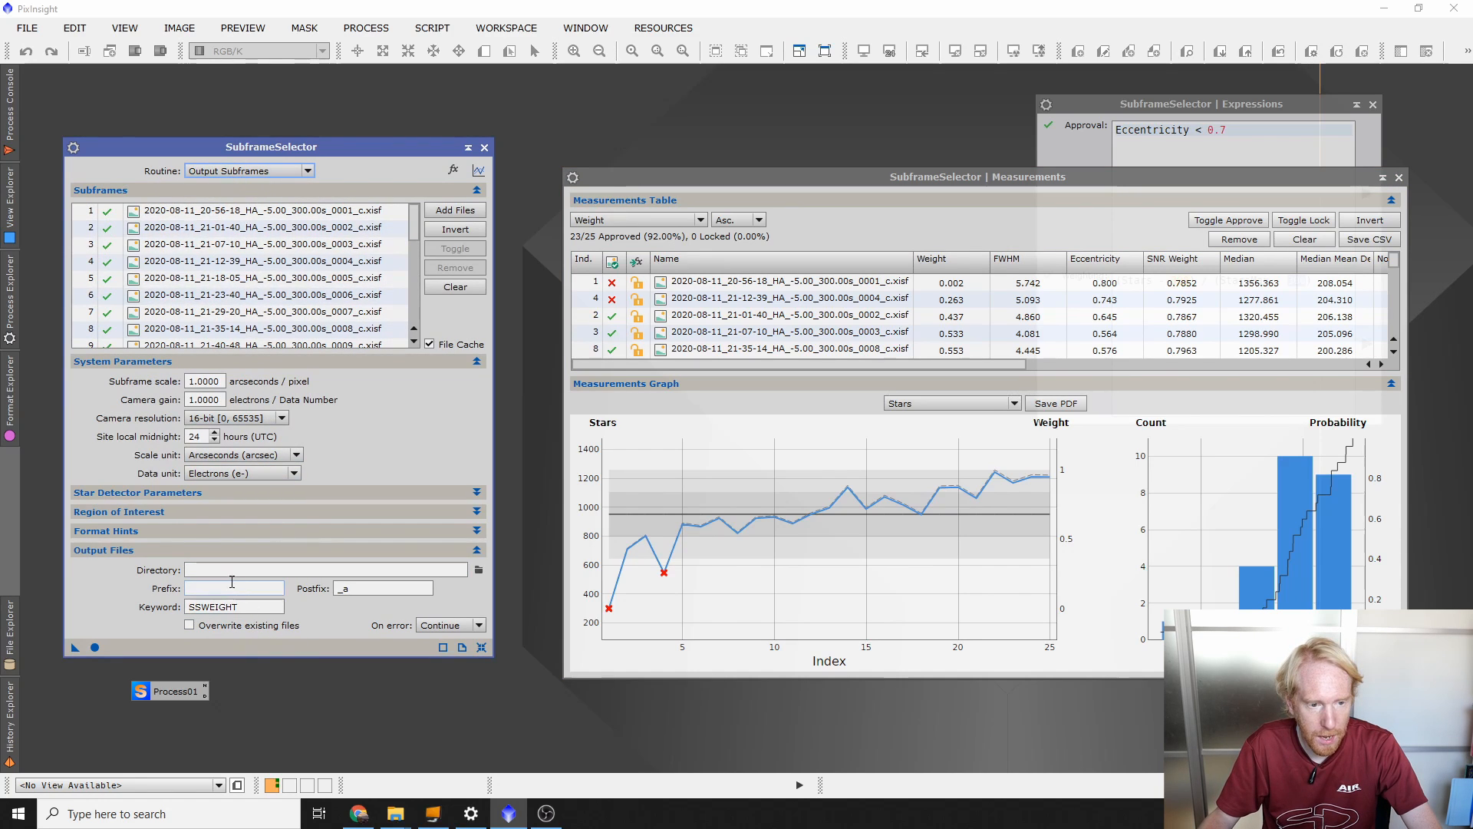
Step: Browse for the output directory in ProcessingElephantTrunk2 and delete the debayered folder there
click(479, 569)
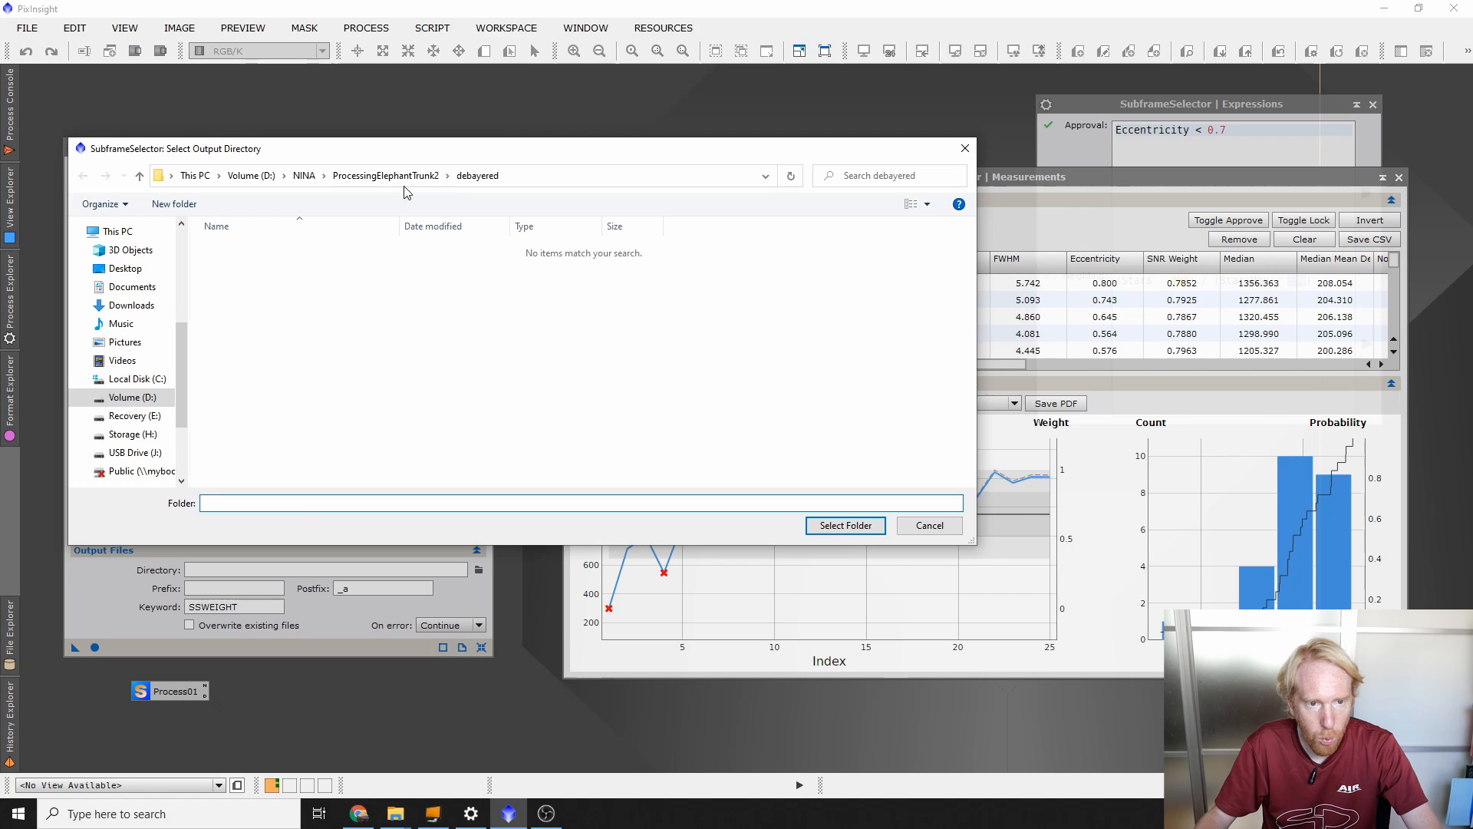
click(391, 175)
right_click(282, 326)
click(241, 265)
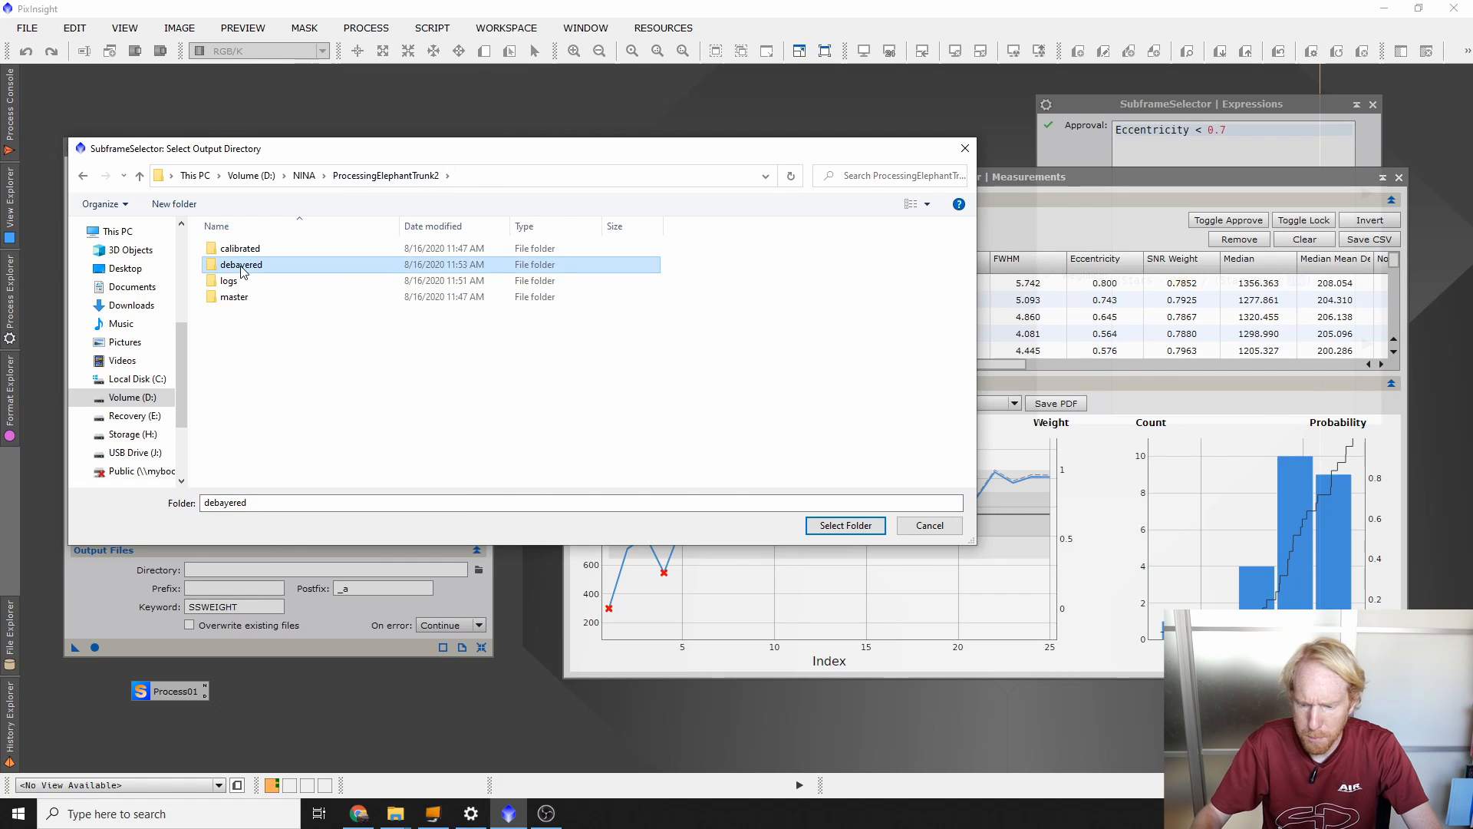
key(Delete)
key(Return)
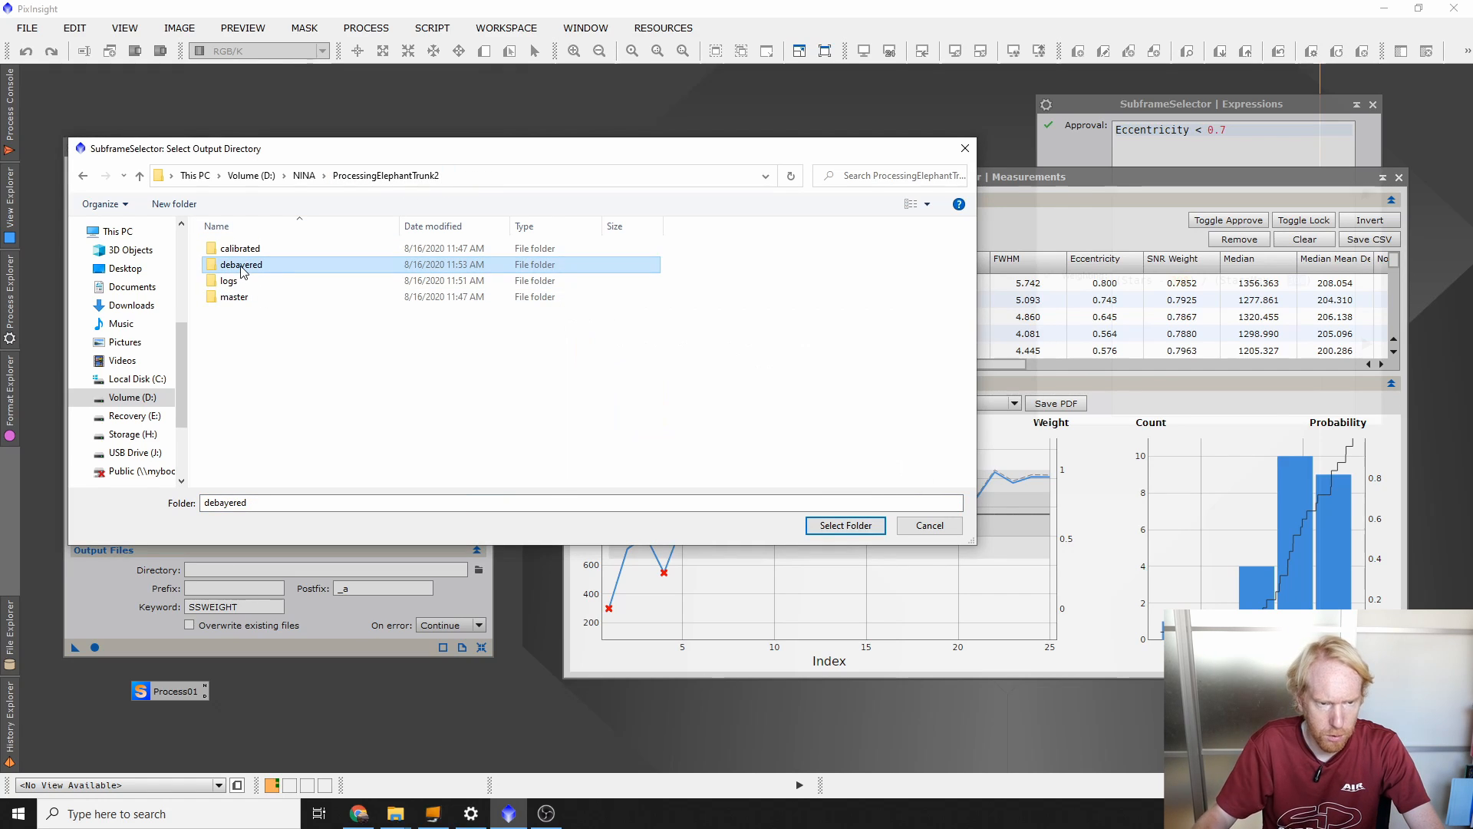
Step: Create a folder named measured in ProcessingElephantTrunk2, select it as the output directory and output the approved HA subframes
right_click(285, 315)
mouse_move(357, 528)
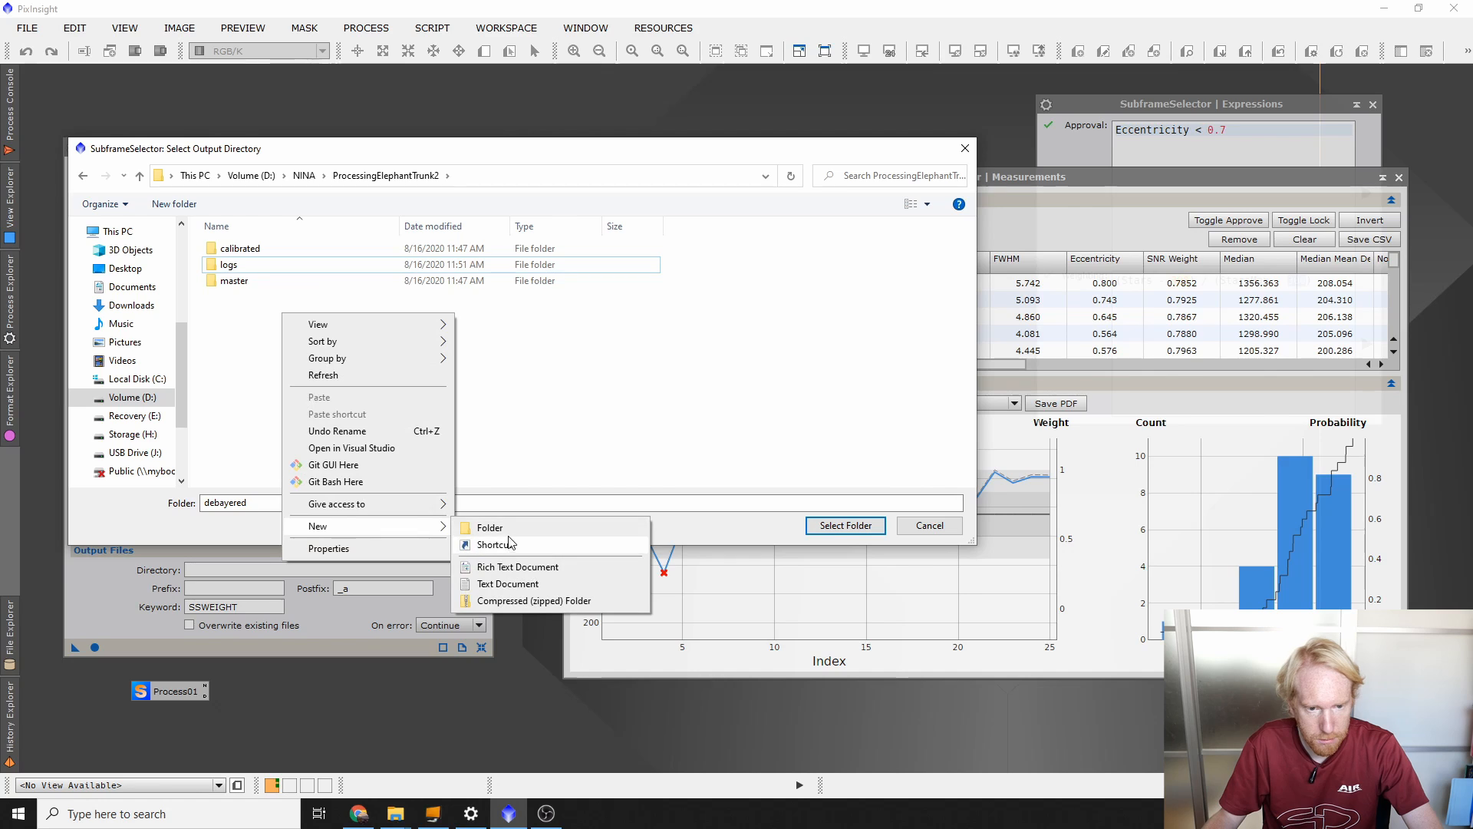
click(485, 526)
text(measured)
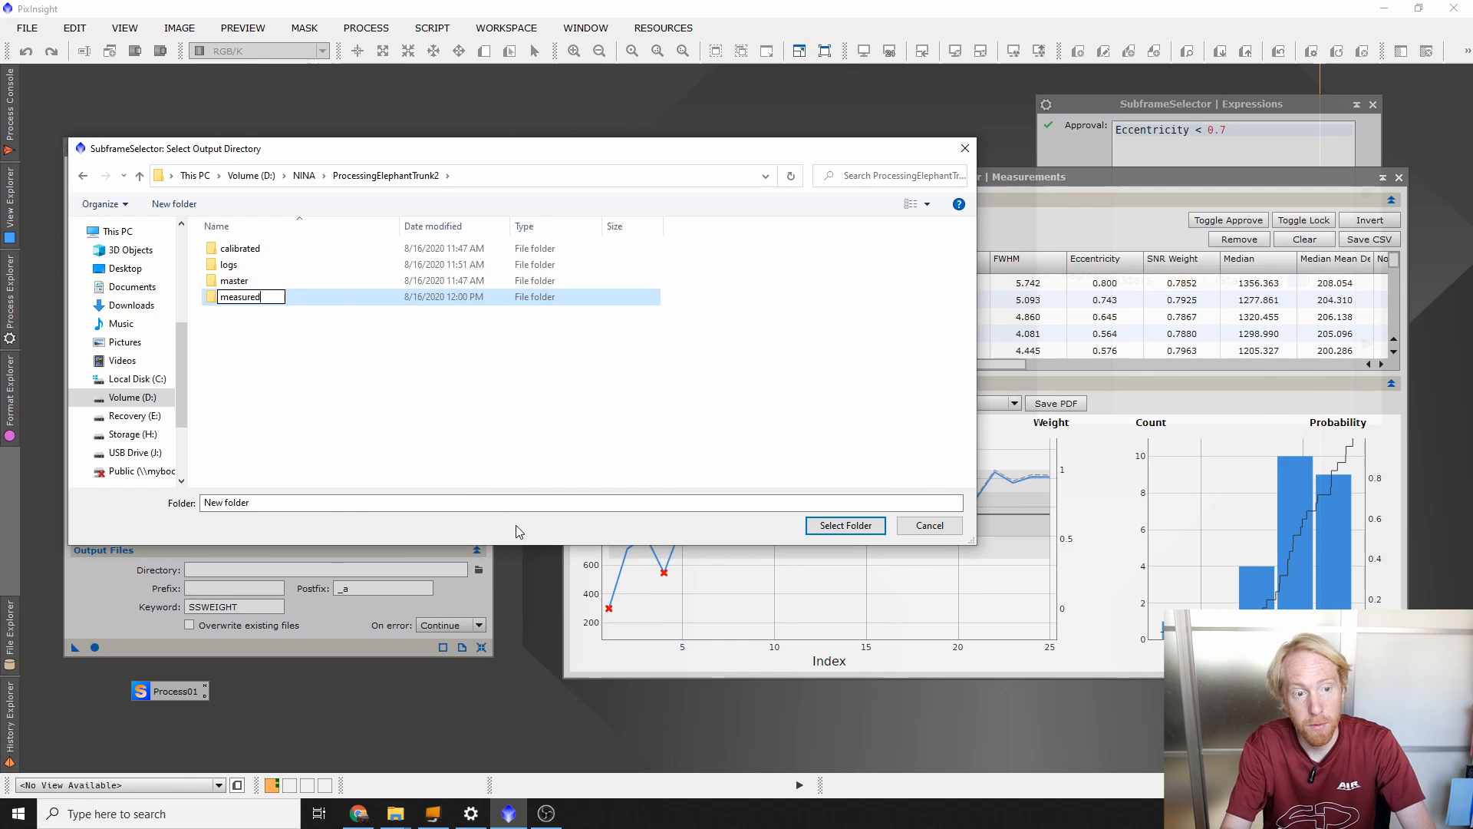
key(Return)
click(844, 525)
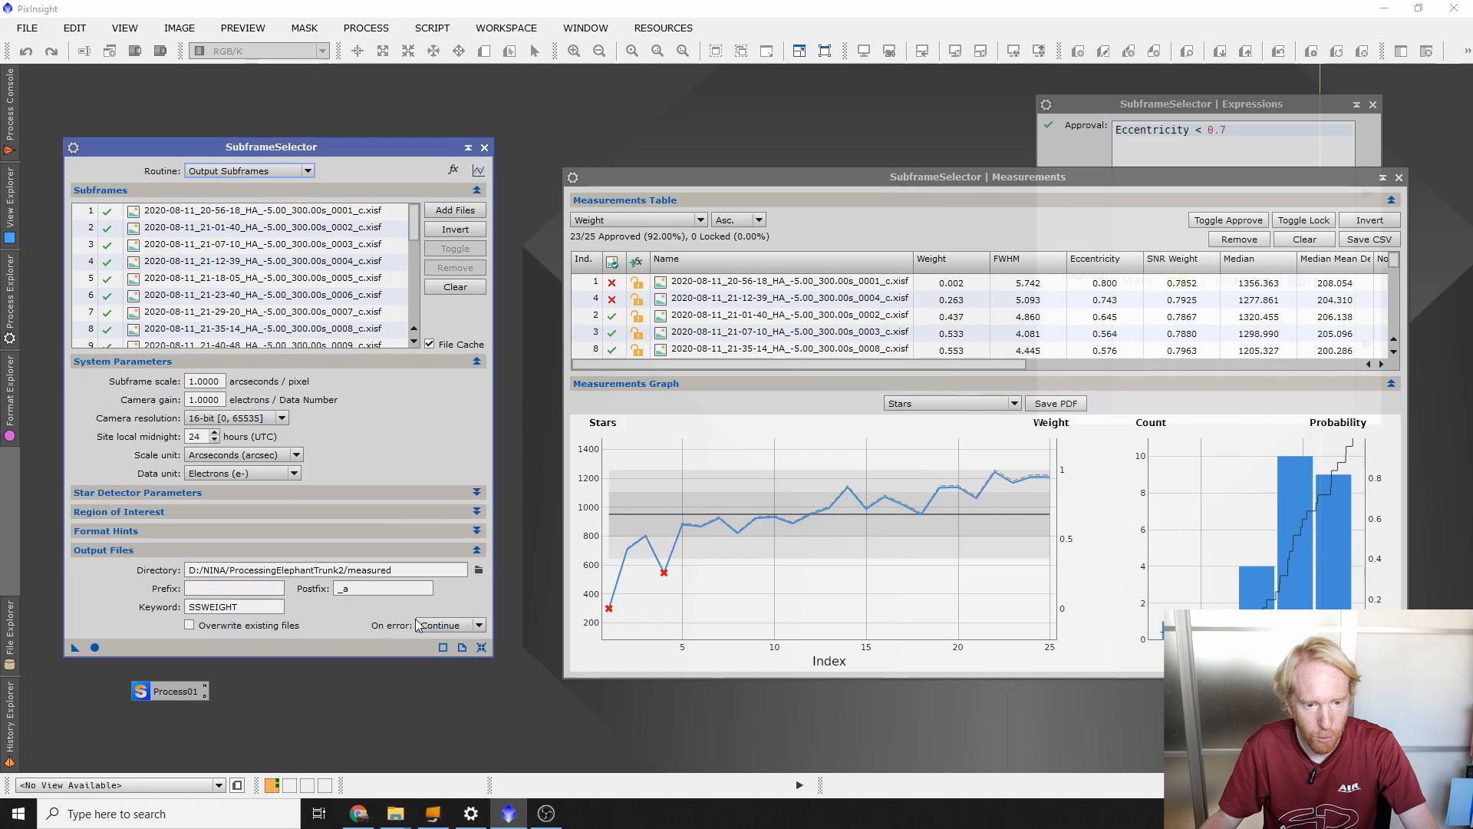
click(94, 647)
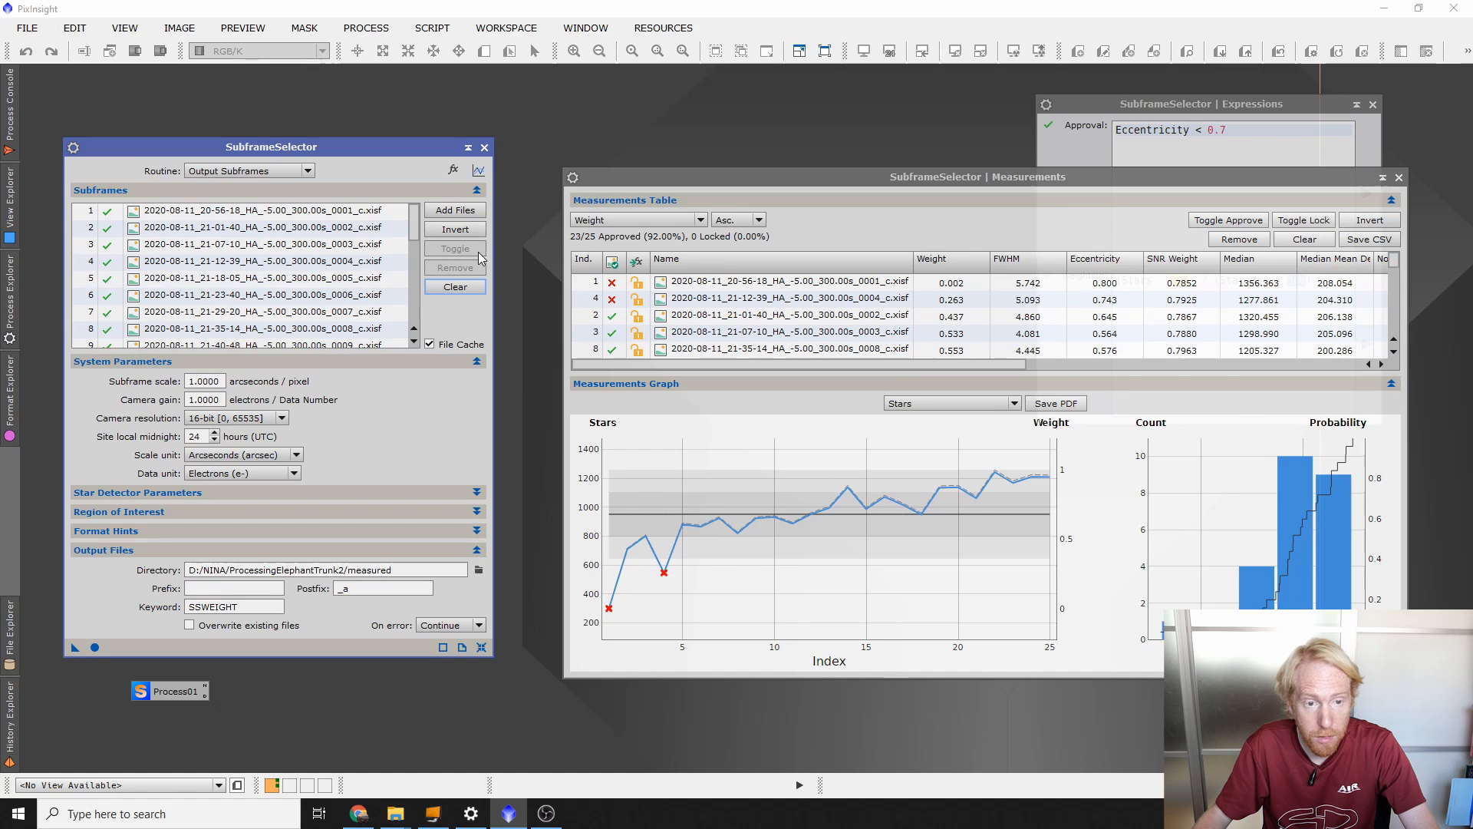
Step: Replace the subframes list with all calibrated OIII 180 s frames, 0001 to 0070, from the calibrated/light folder
click(453, 287)
click(455, 210)
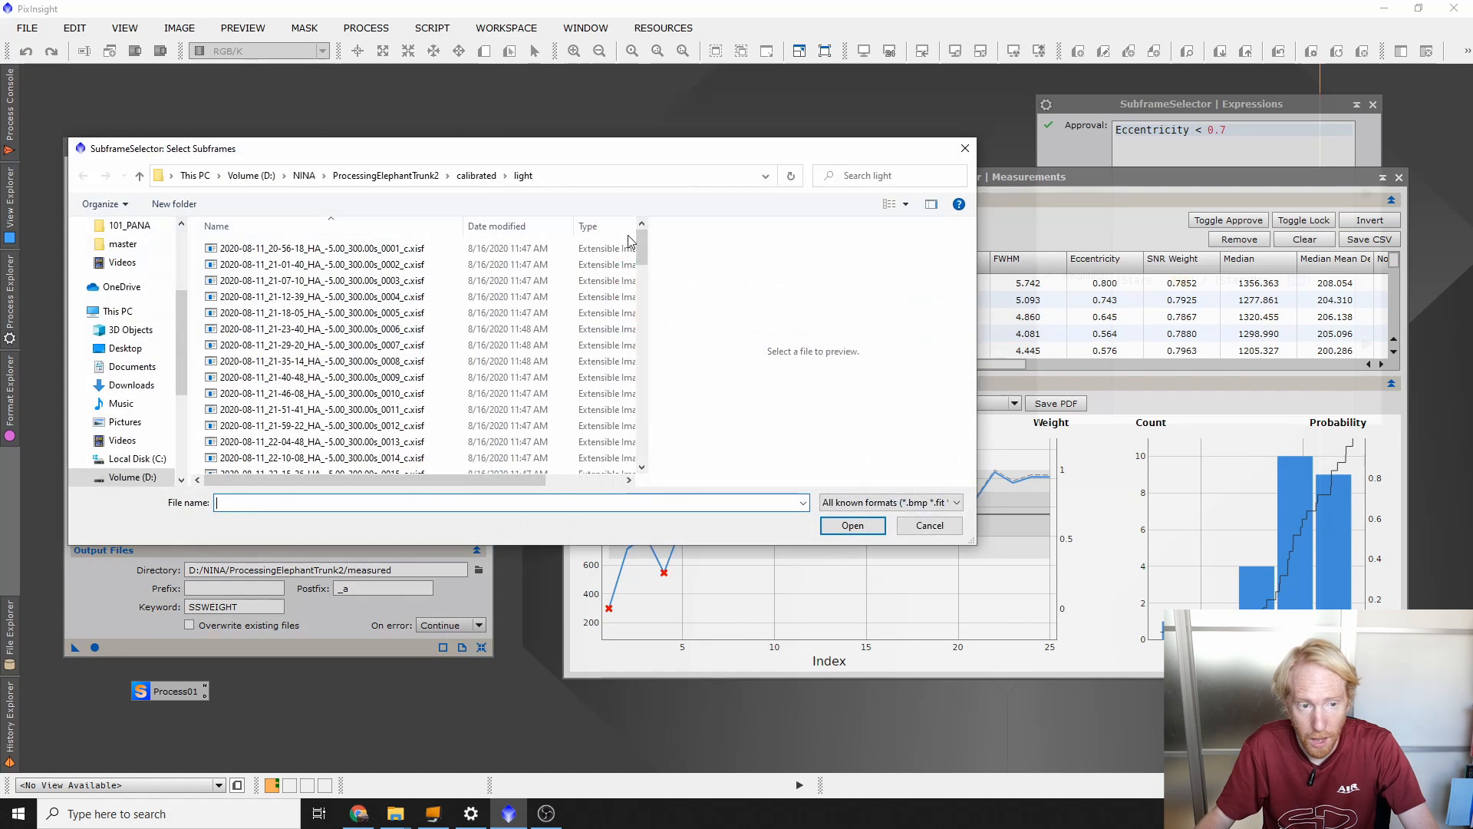
scroll(393, 313, down, 12)
scroll(395, 345, up, 4)
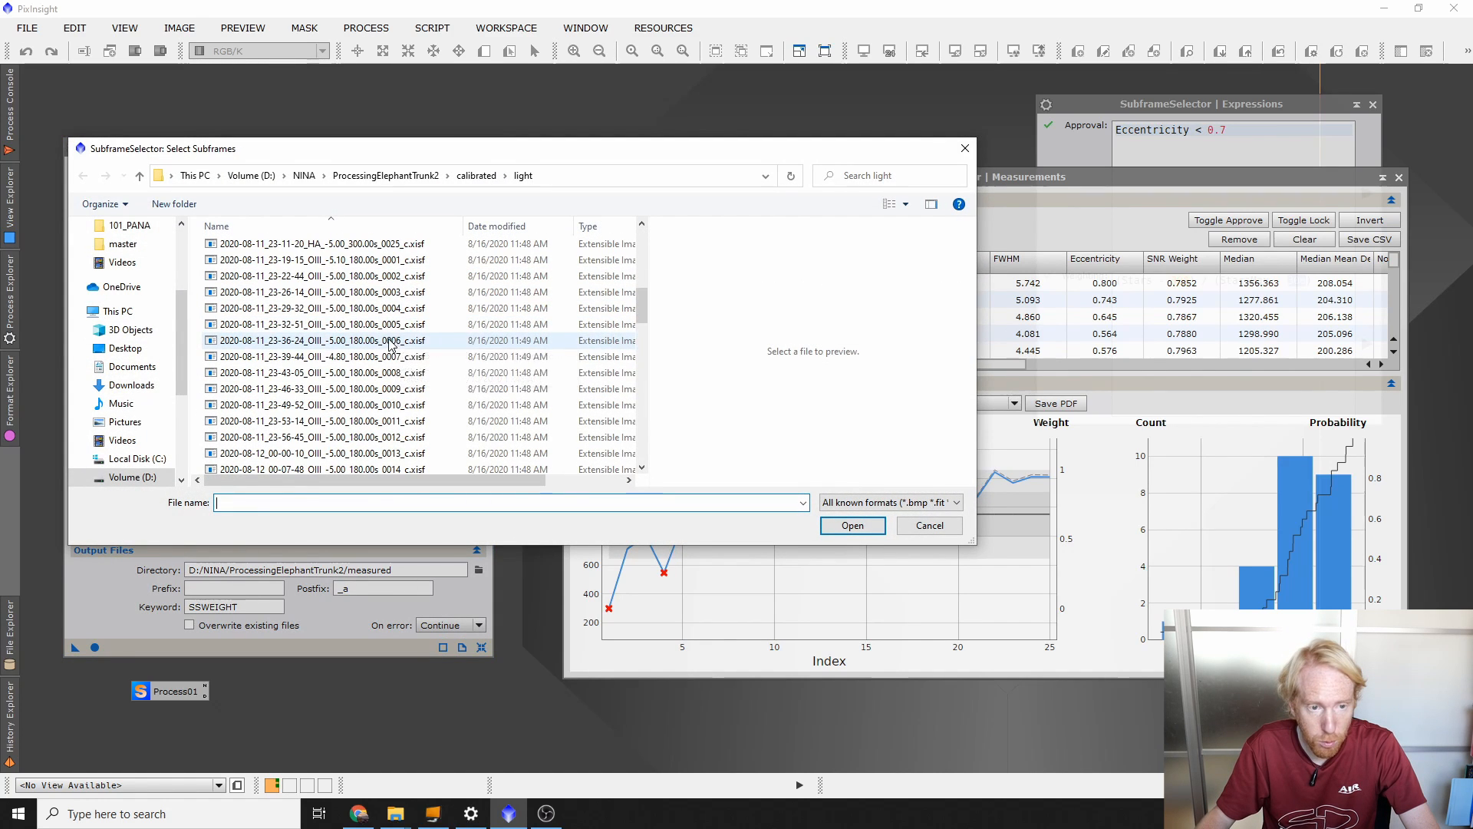
click(338, 262)
scroll(375, 320, down, 19)
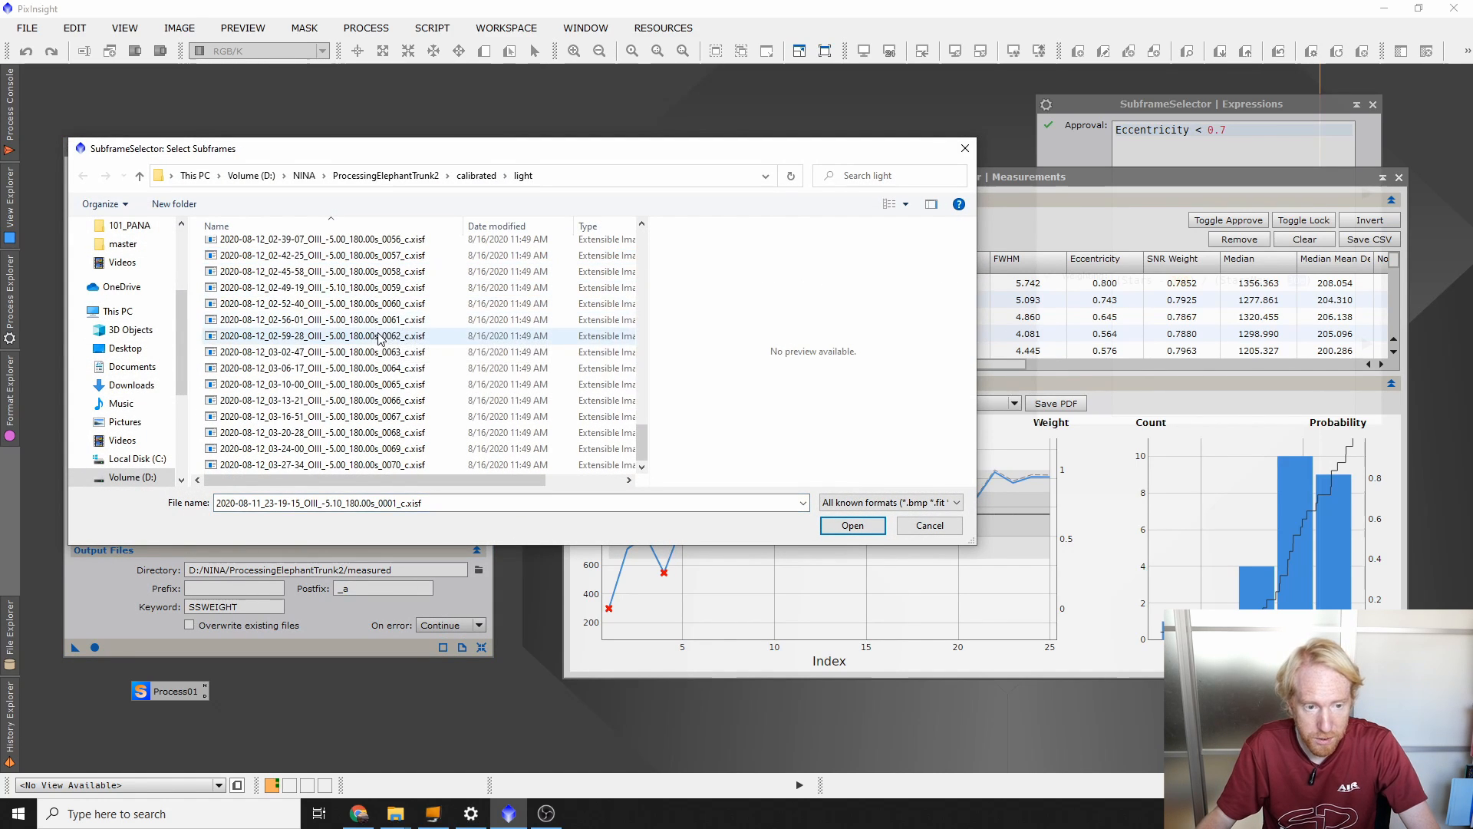
shift+click(352, 465)
click(850, 527)
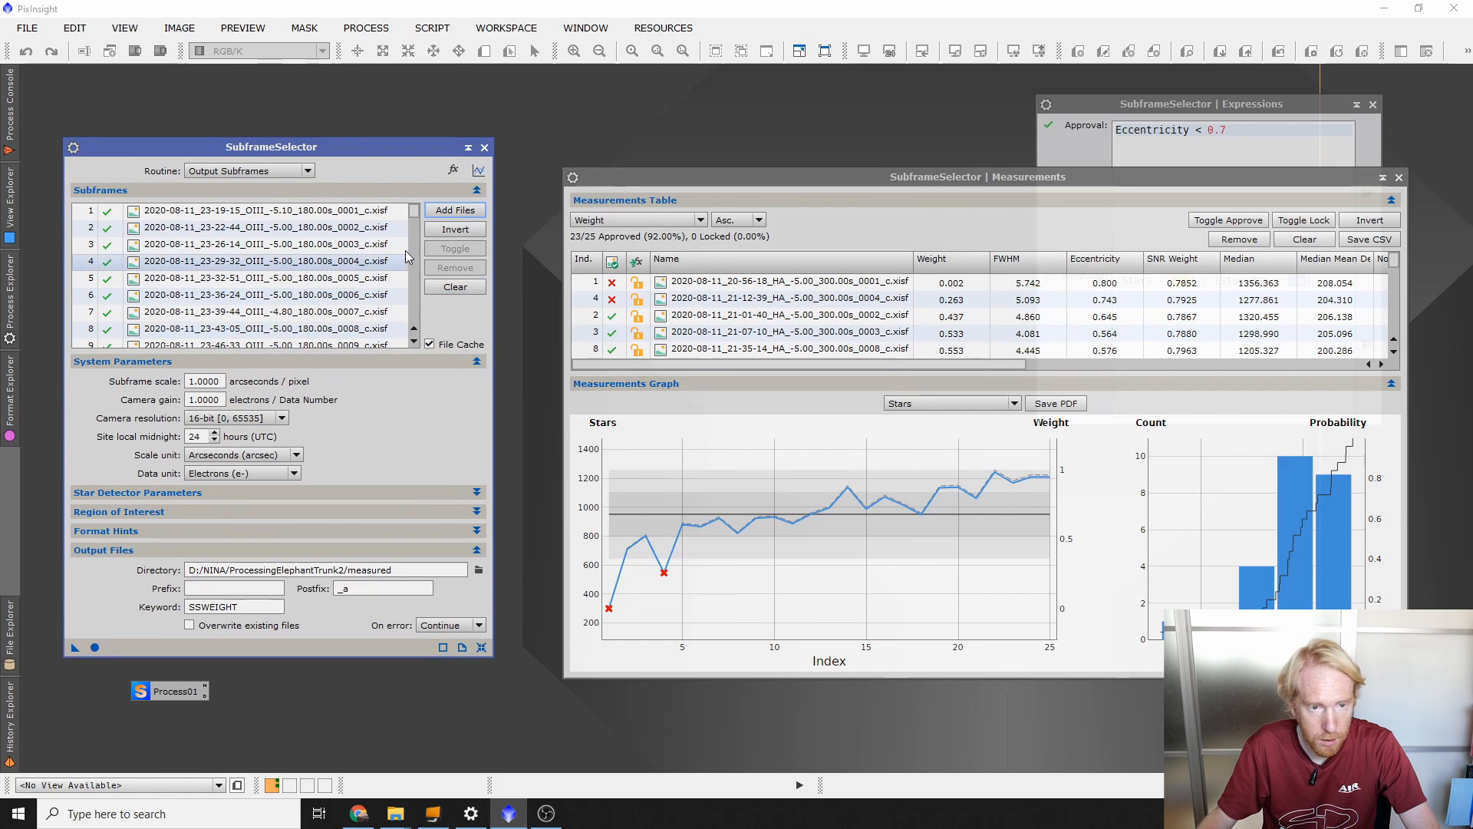
Step: Set the routine back to Measure Subframes and measure the OIII frames
click(238, 171)
click(234, 186)
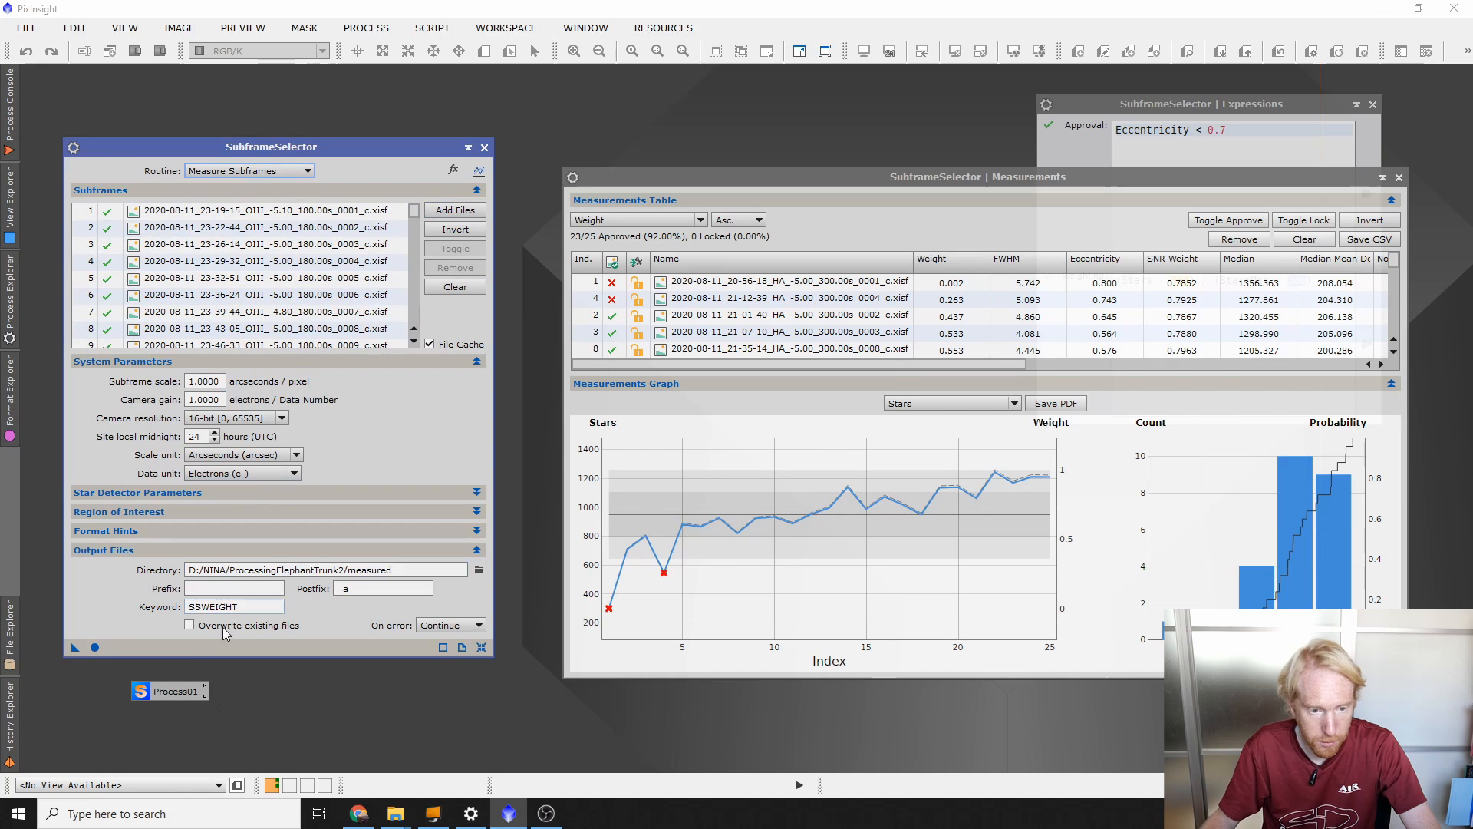
click(95, 647)
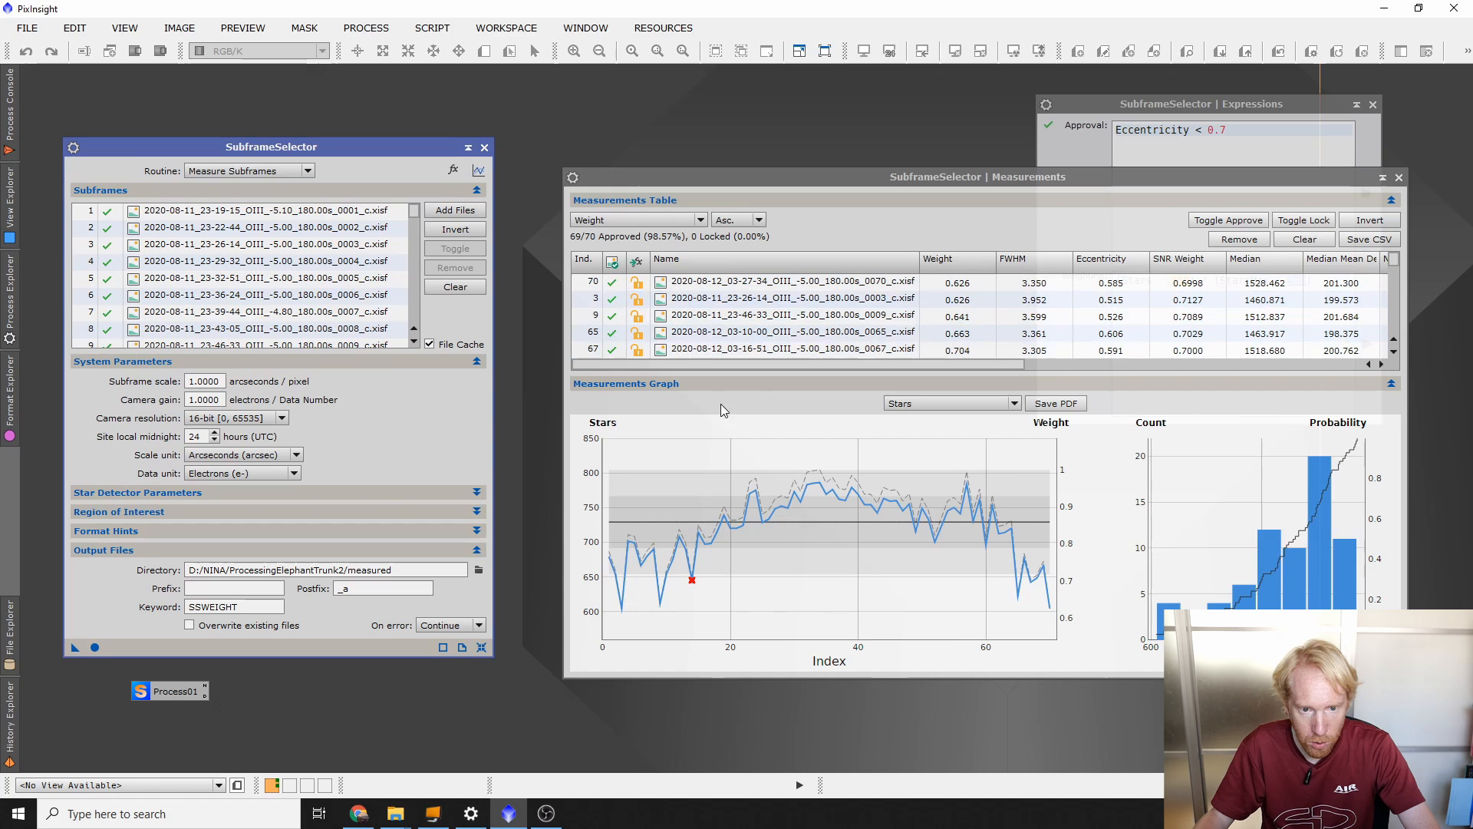
Step: Plot Eccentricity, FWHM and Stars in turn in the measurements graph to compare the OIII frames' quality
click(937, 406)
click(924, 439)
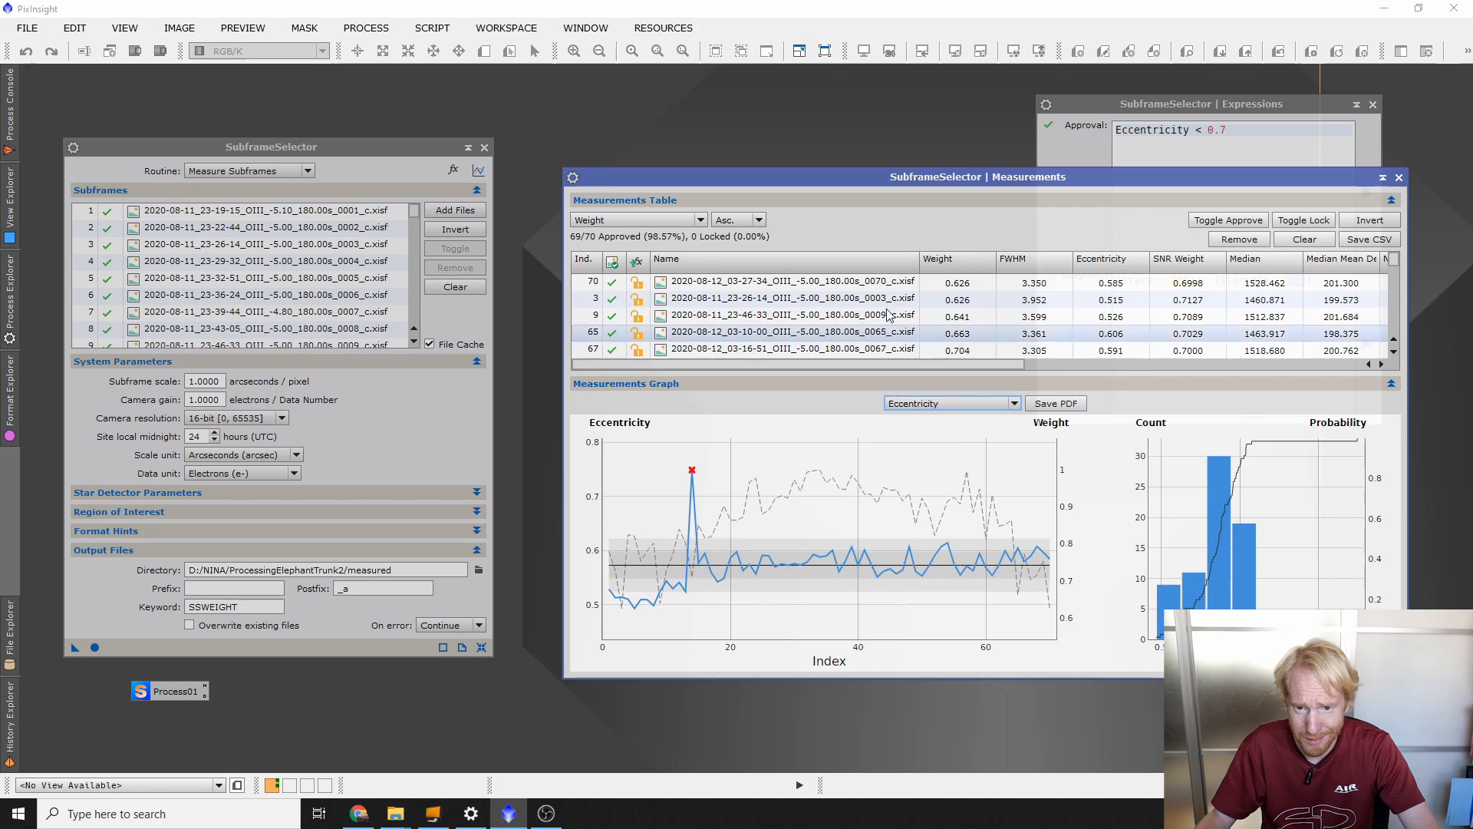
drag(996, 176, 753, 183)
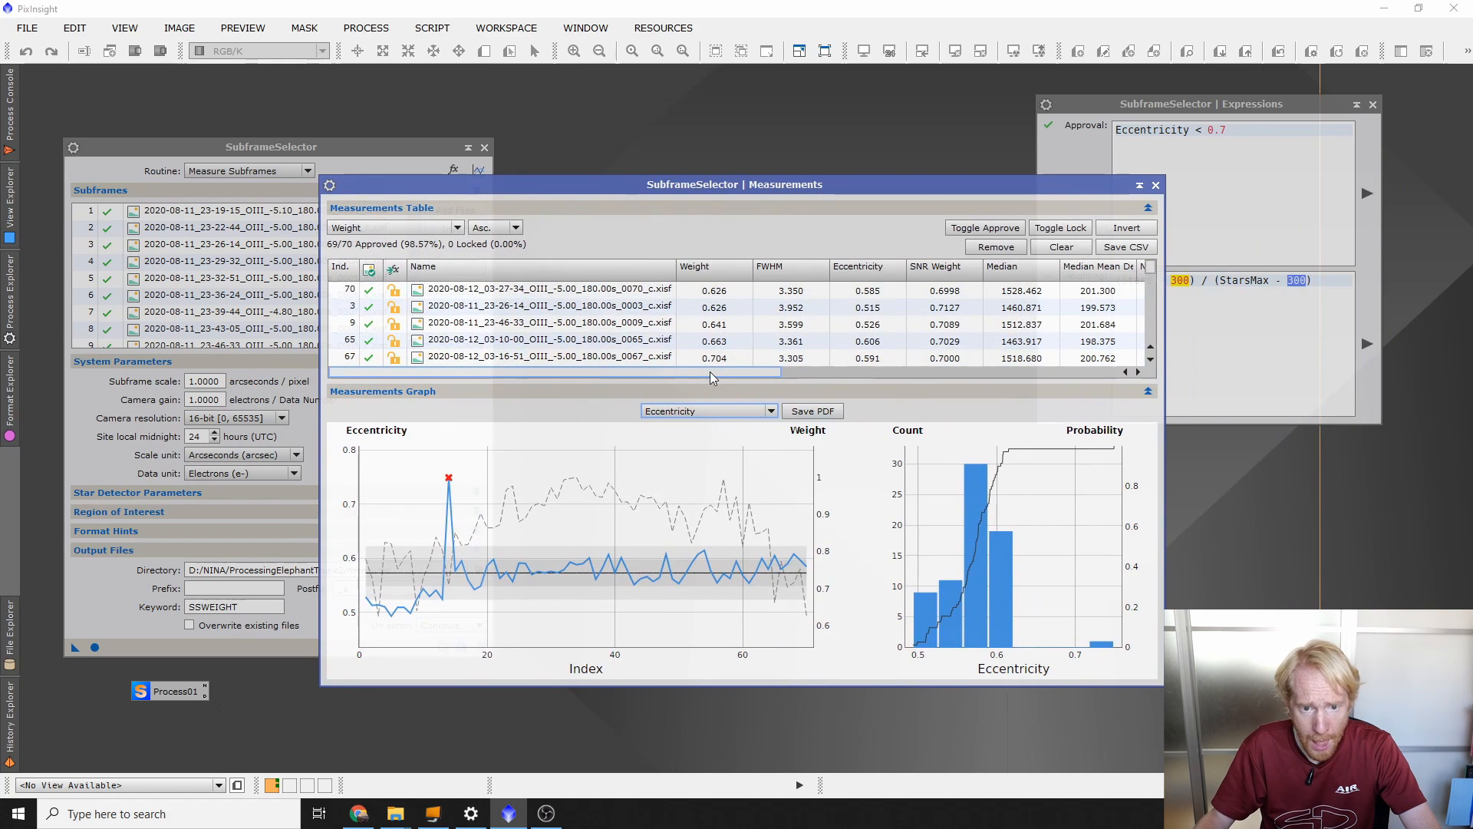
click(702, 412)
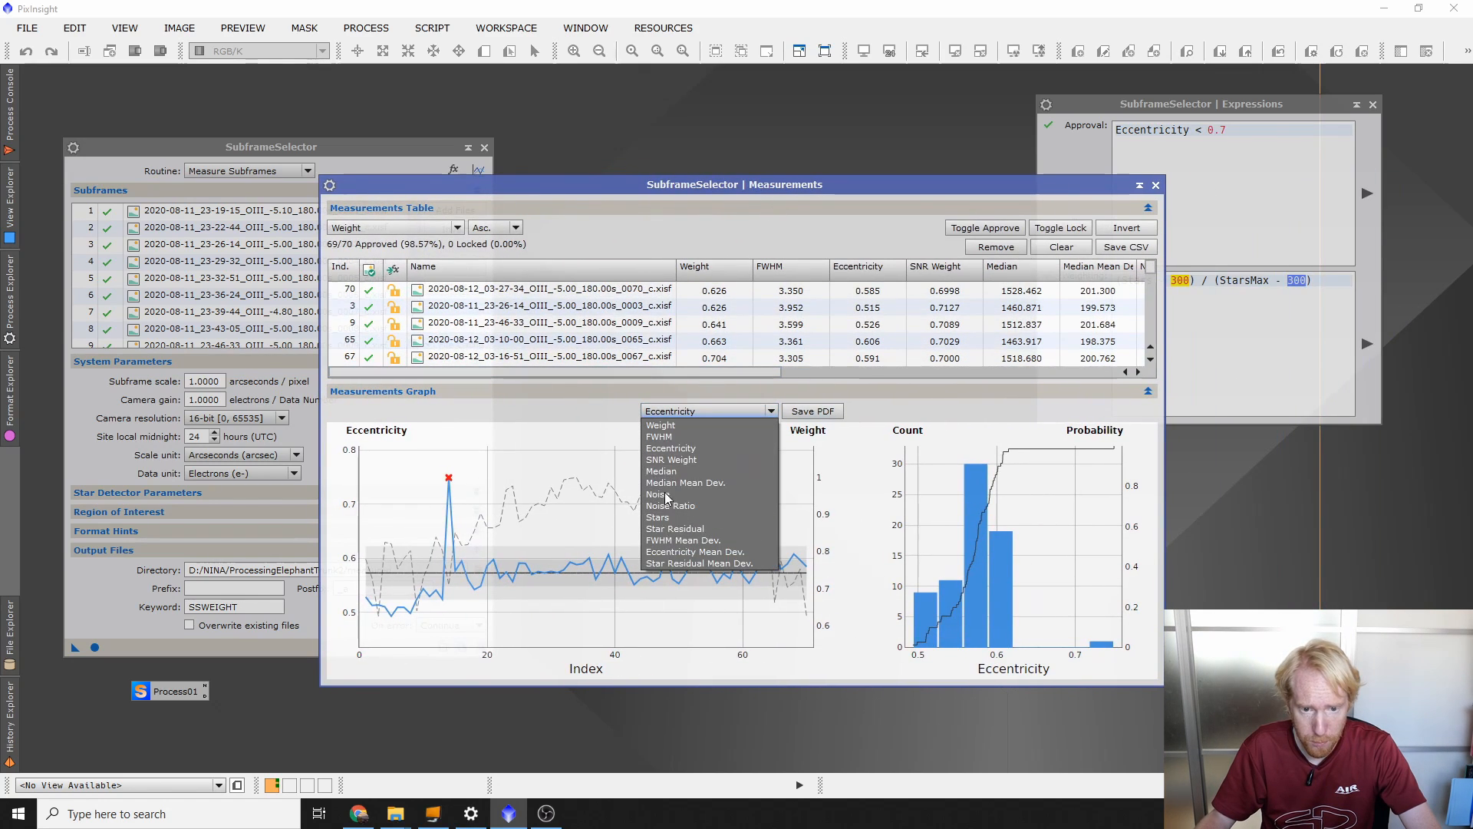
click(664, 437)
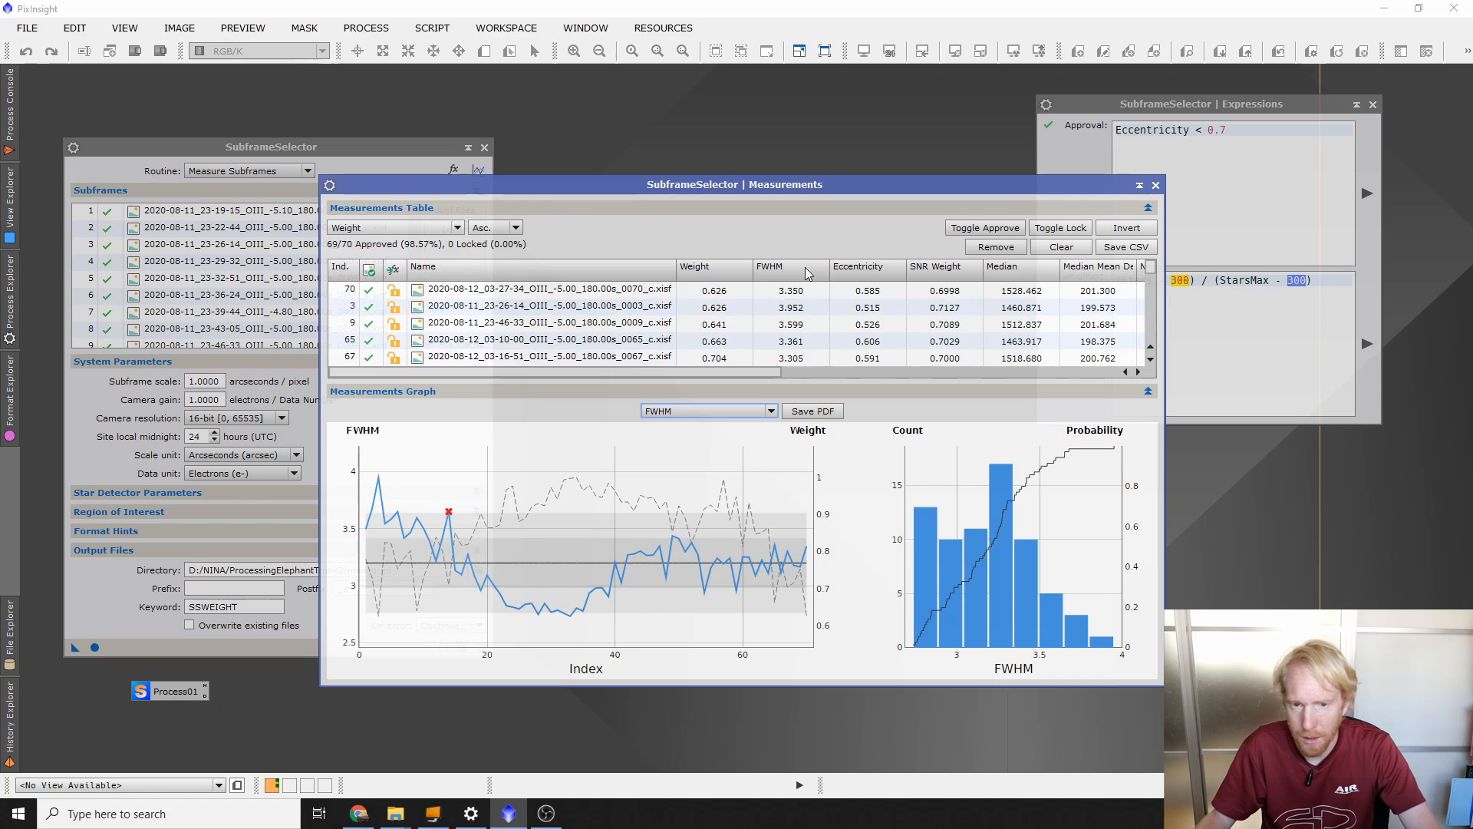
click(736, 411)
click(679, 517)
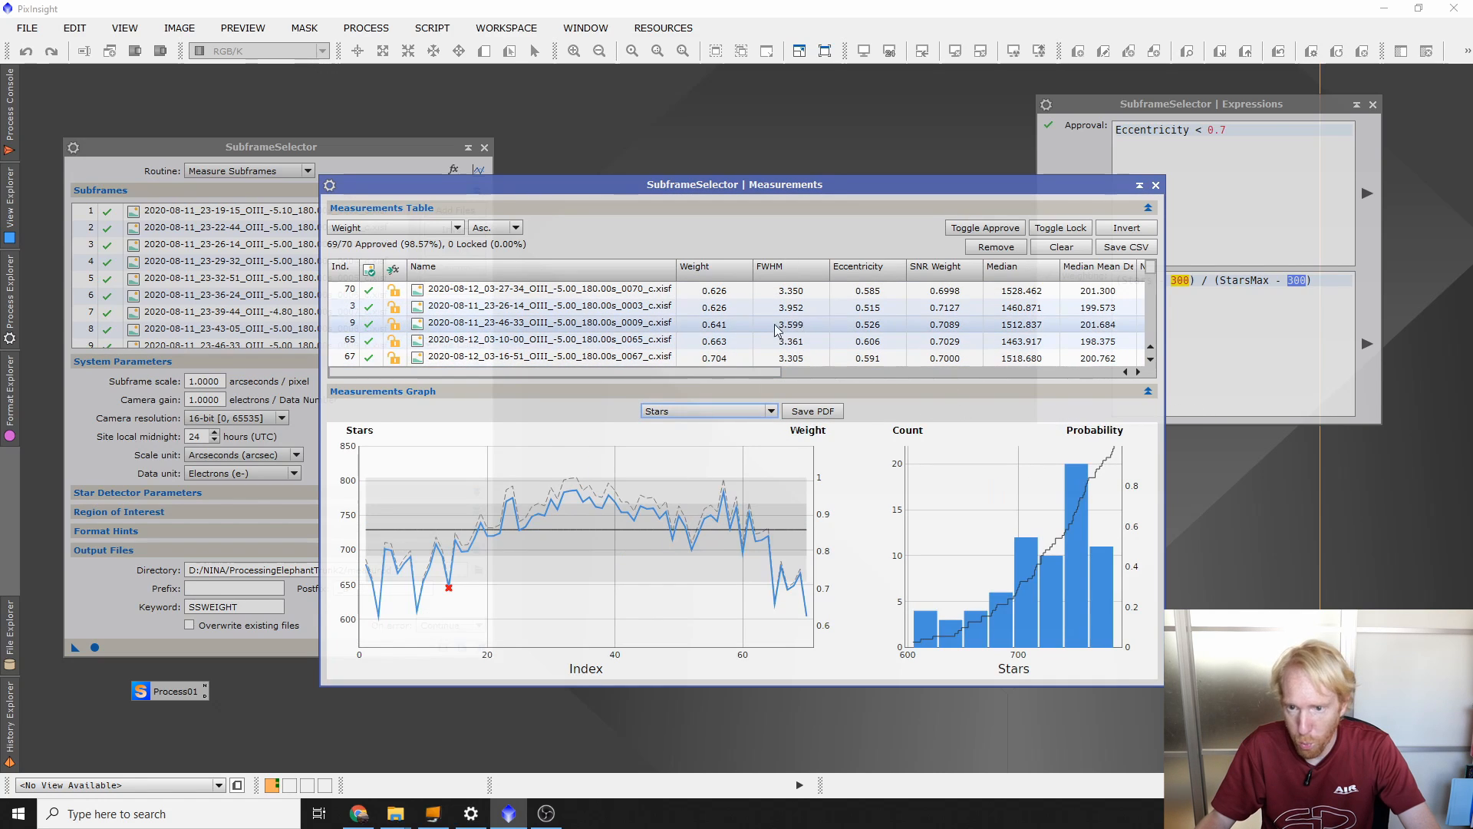
Step: Review the OIII frame weights, then change the weighting expression to (Stars - 450) / (StarsMax - 450) and apply it
scroll(798, 335, down, 20)
scroll(819, 340, up, 20)
click(722, 295)
scroll(805, 304, down, 20)
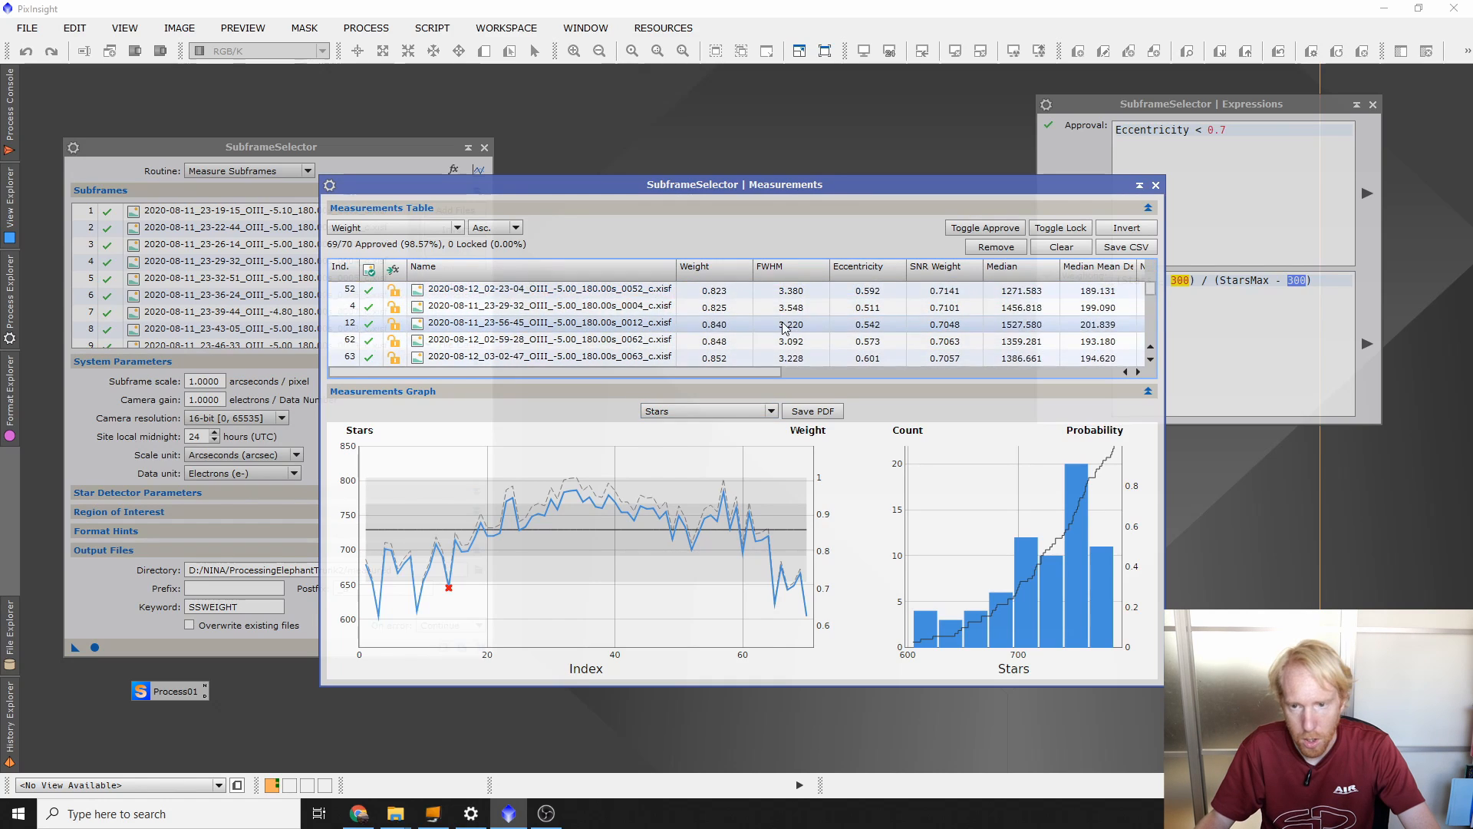
click(1206, 333)
scroll(727, 307, up, 20)
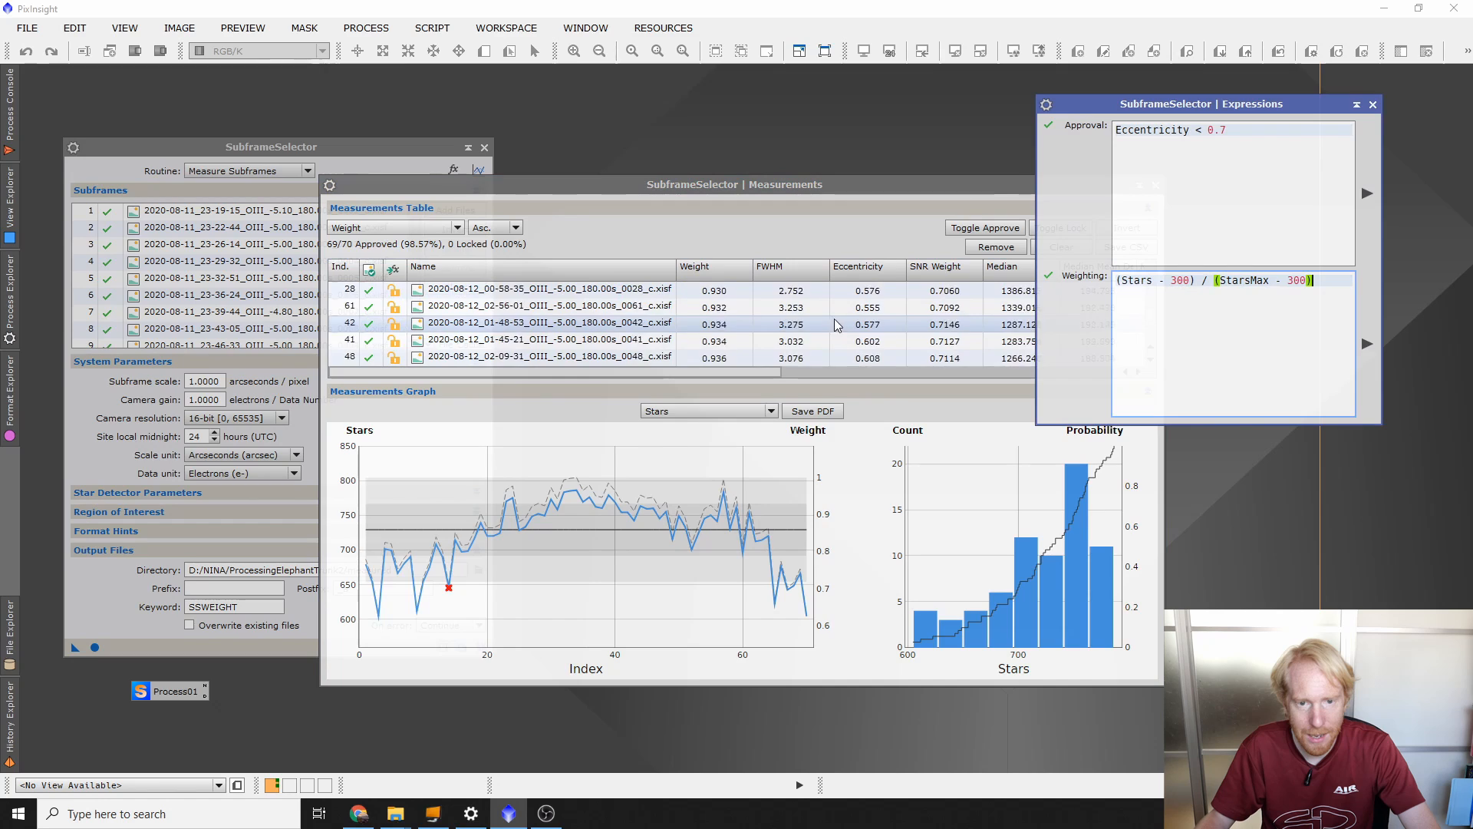
click(721, 305)
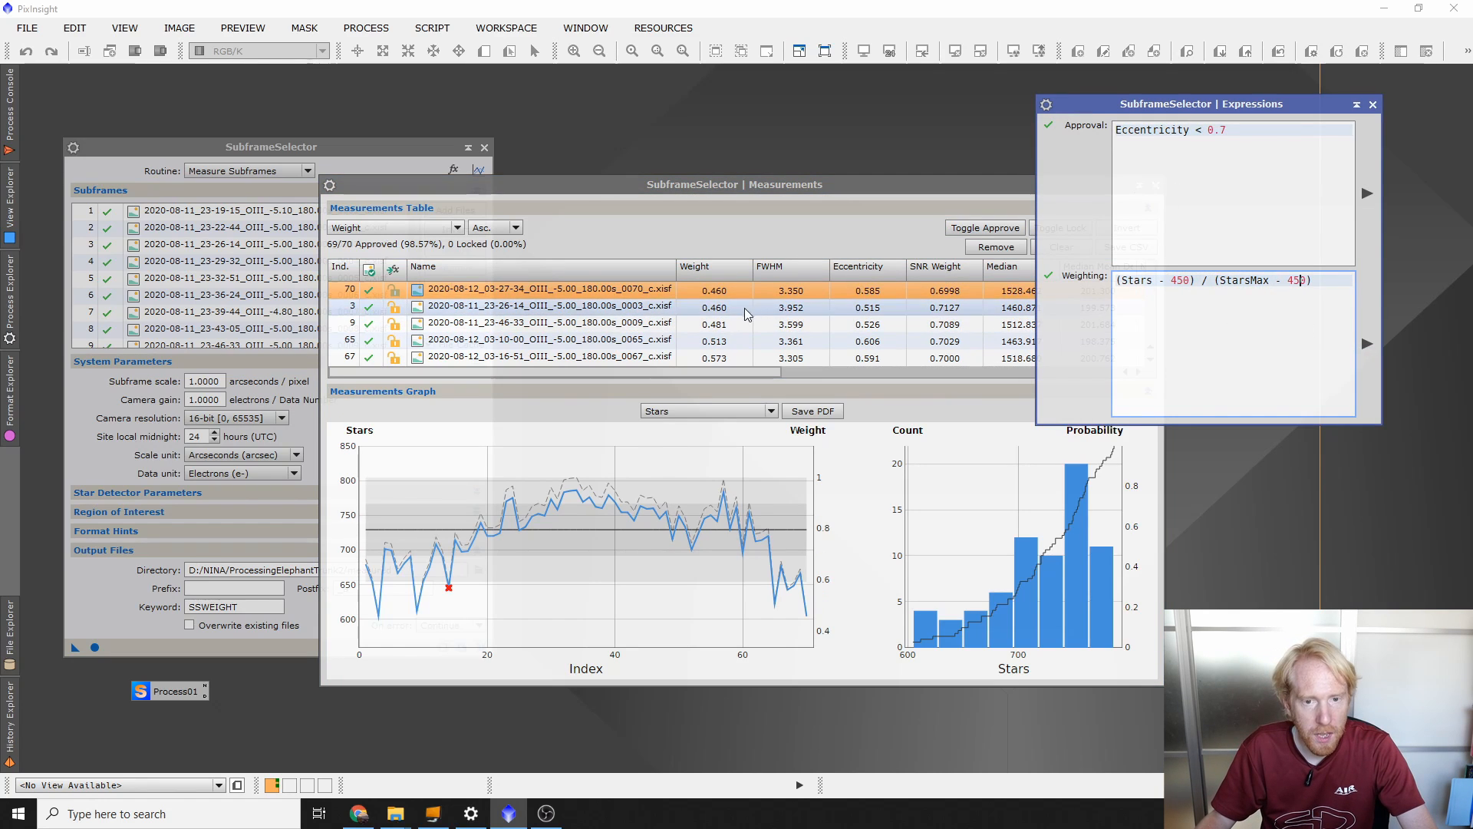
Step: Review the recalculated OIII weights from the lowest to the highest in the measurements table
scroll(773, 307, down, 7)
scroll(775, 315, up, 7)
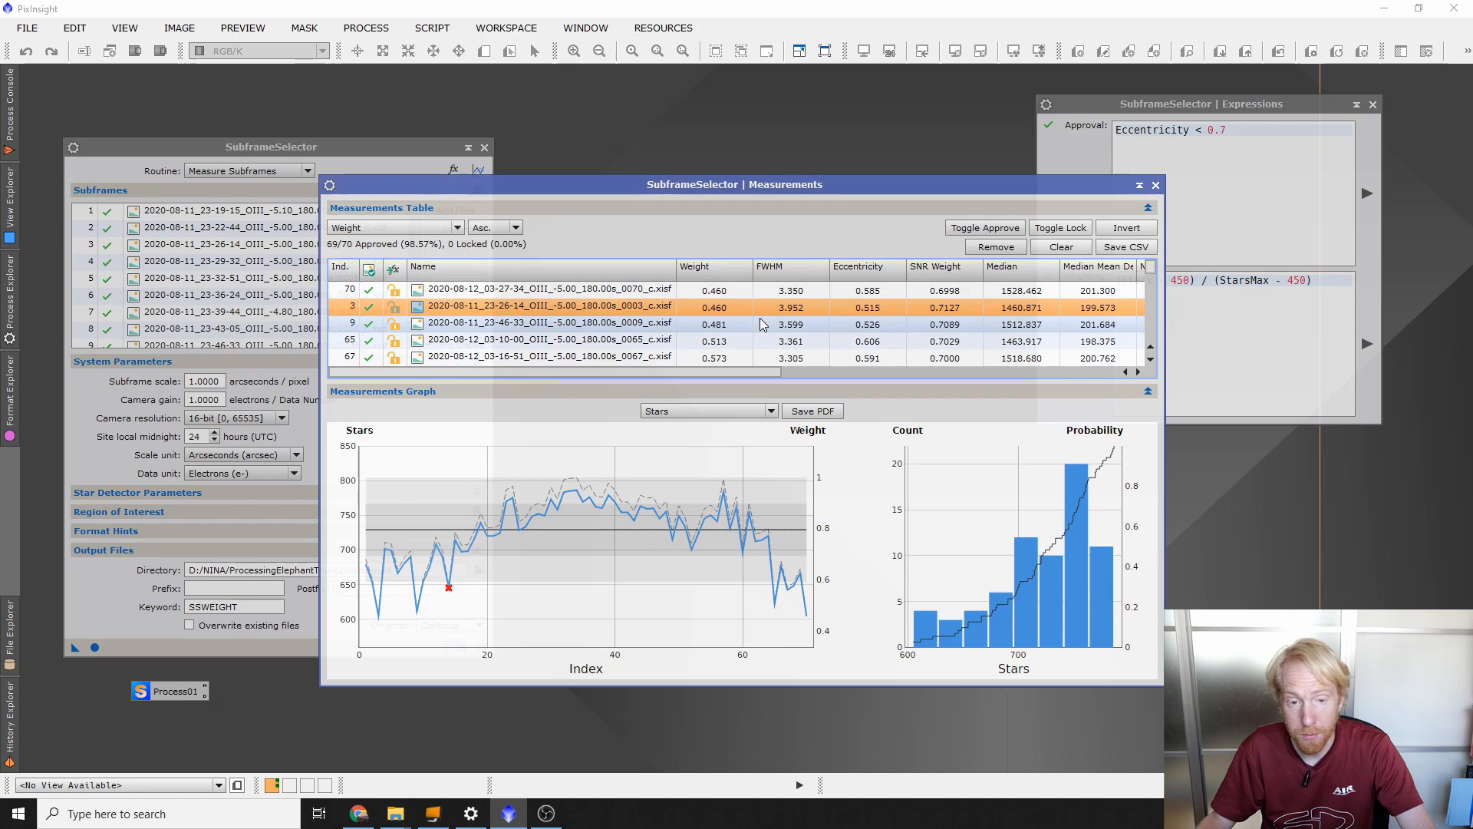
click(714, 291)
scroll(741, 296, down, 15)
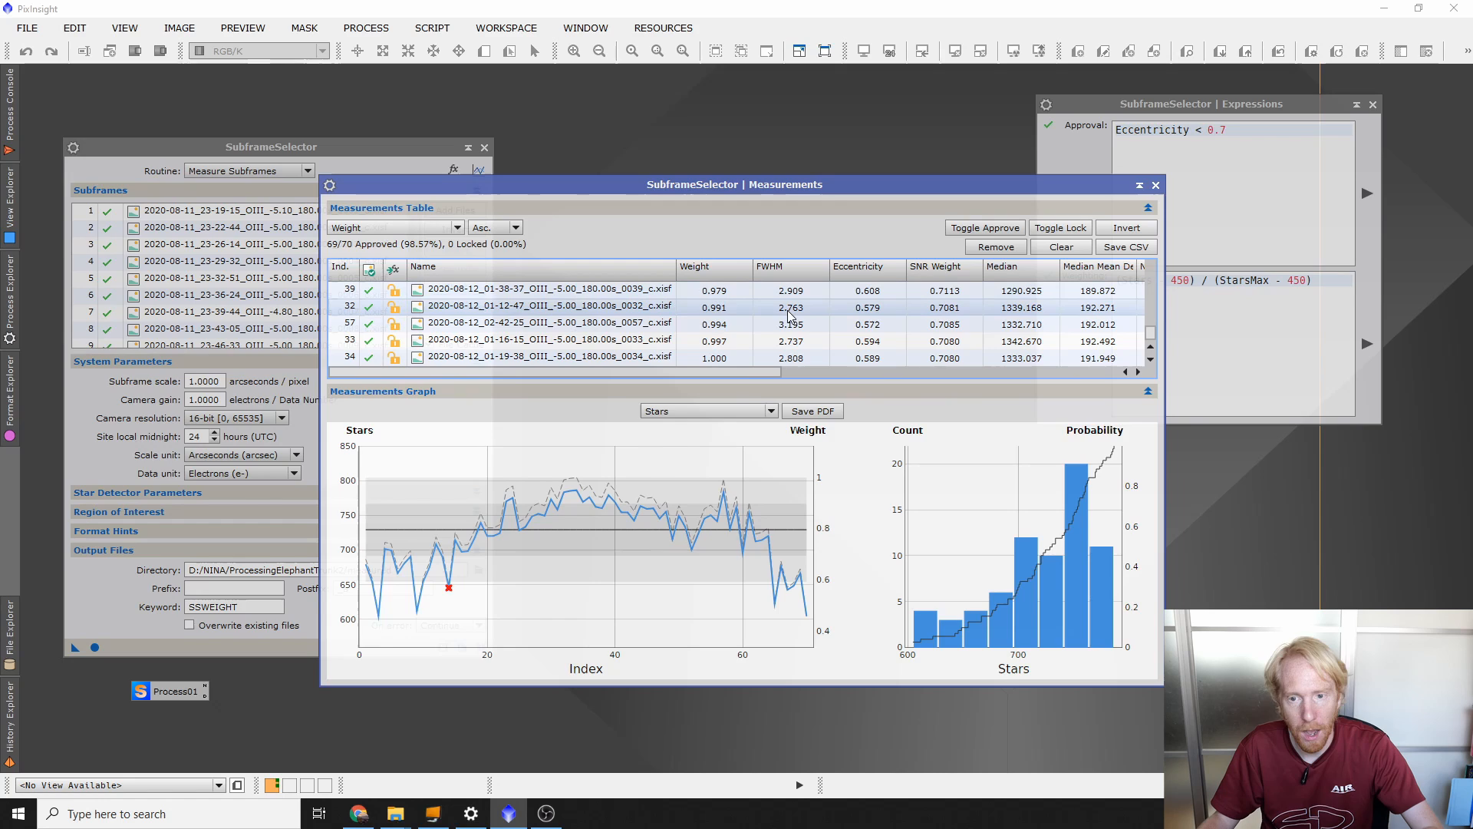
Step: Set the routine to Output Subframes, write out the approved OIII frames and close SubframeSelector
drag(487, 190, 670, 138)
click(253, 170)
click(244, 200)
click(94, 647)
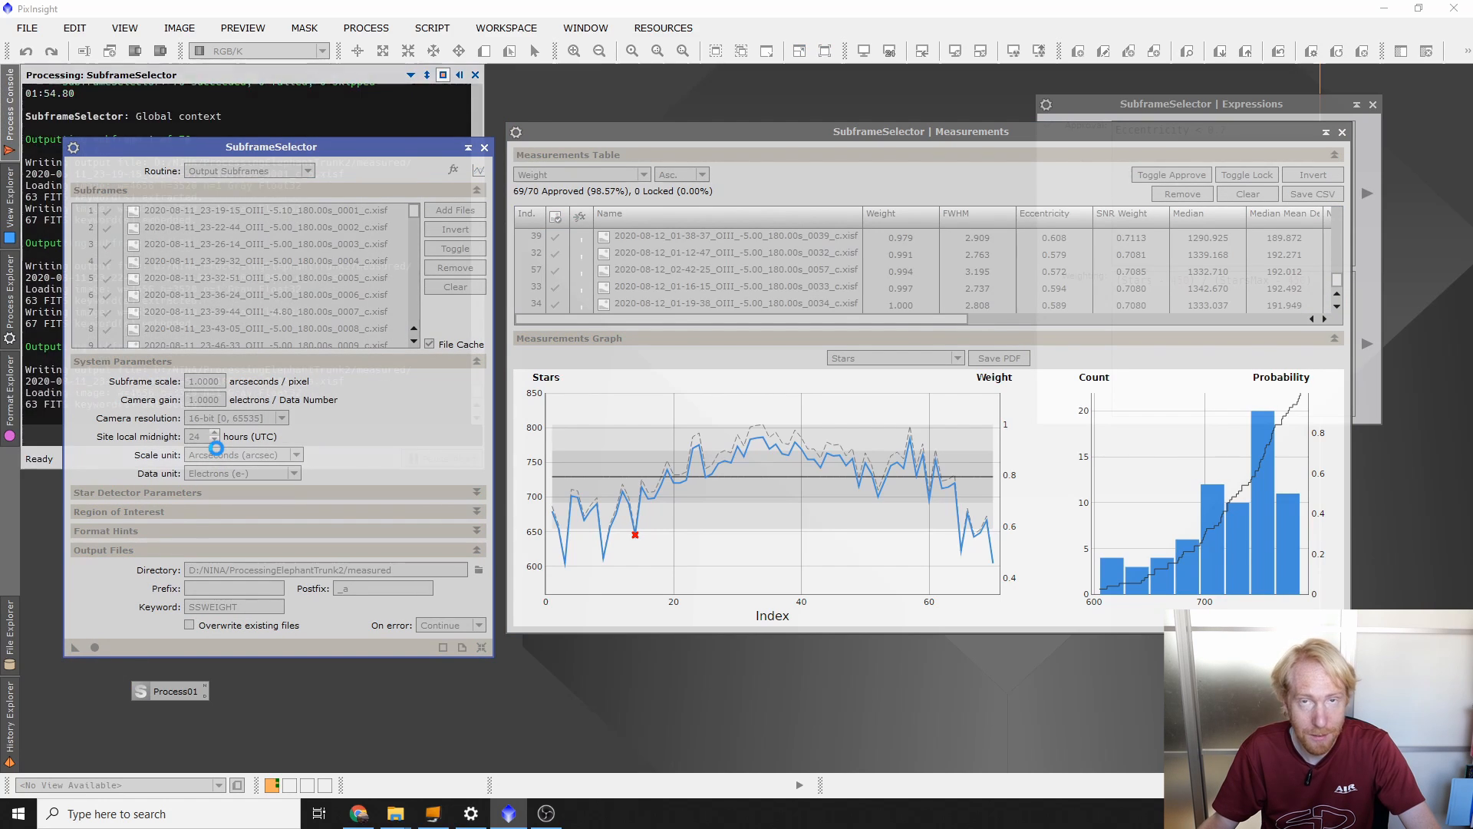
click(484, 149)
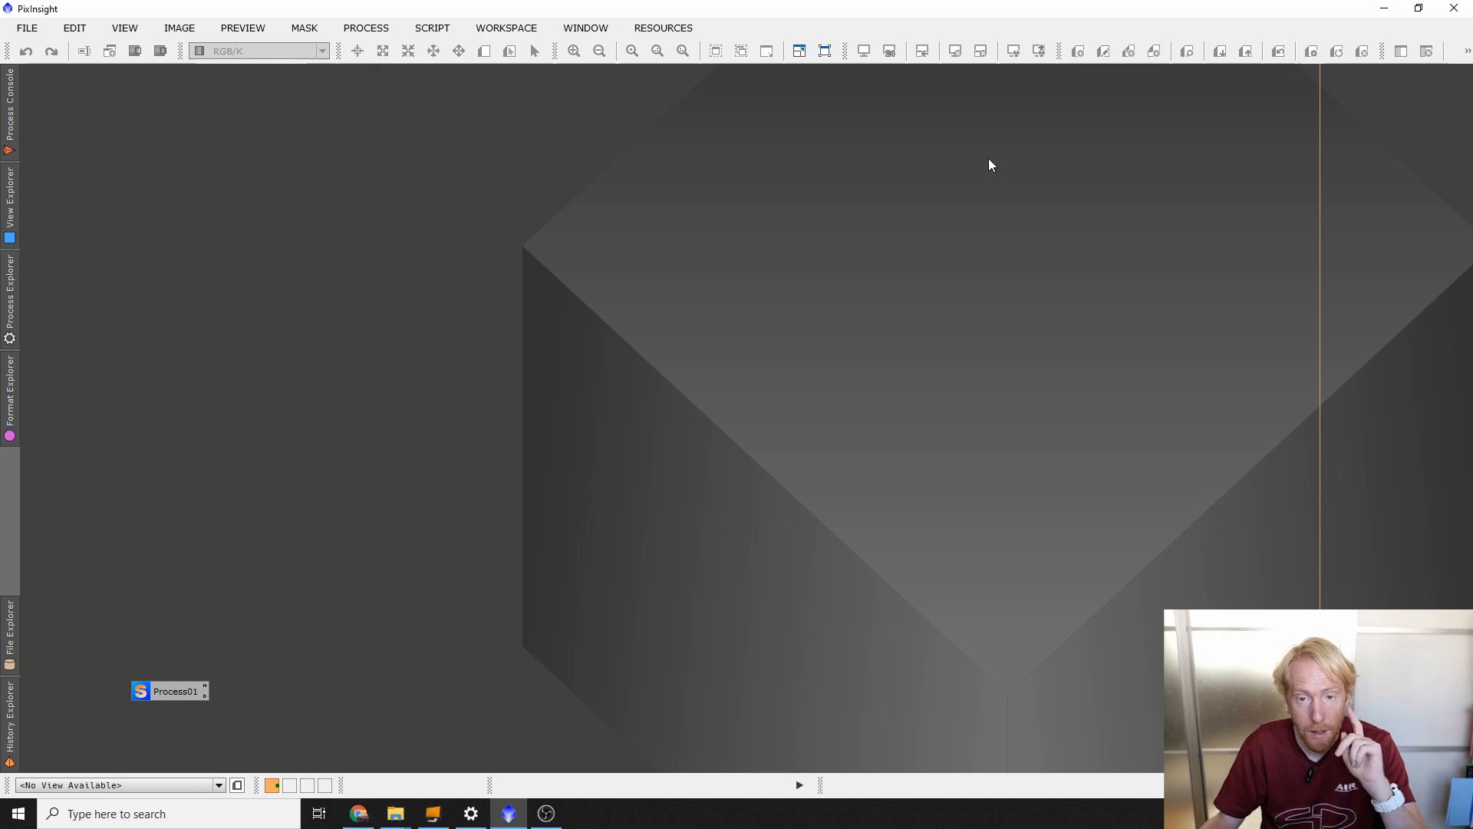
Step: Reopen SubframeSelector and select the OIII frame with the highest weight in the measurements table
click(10, 307)
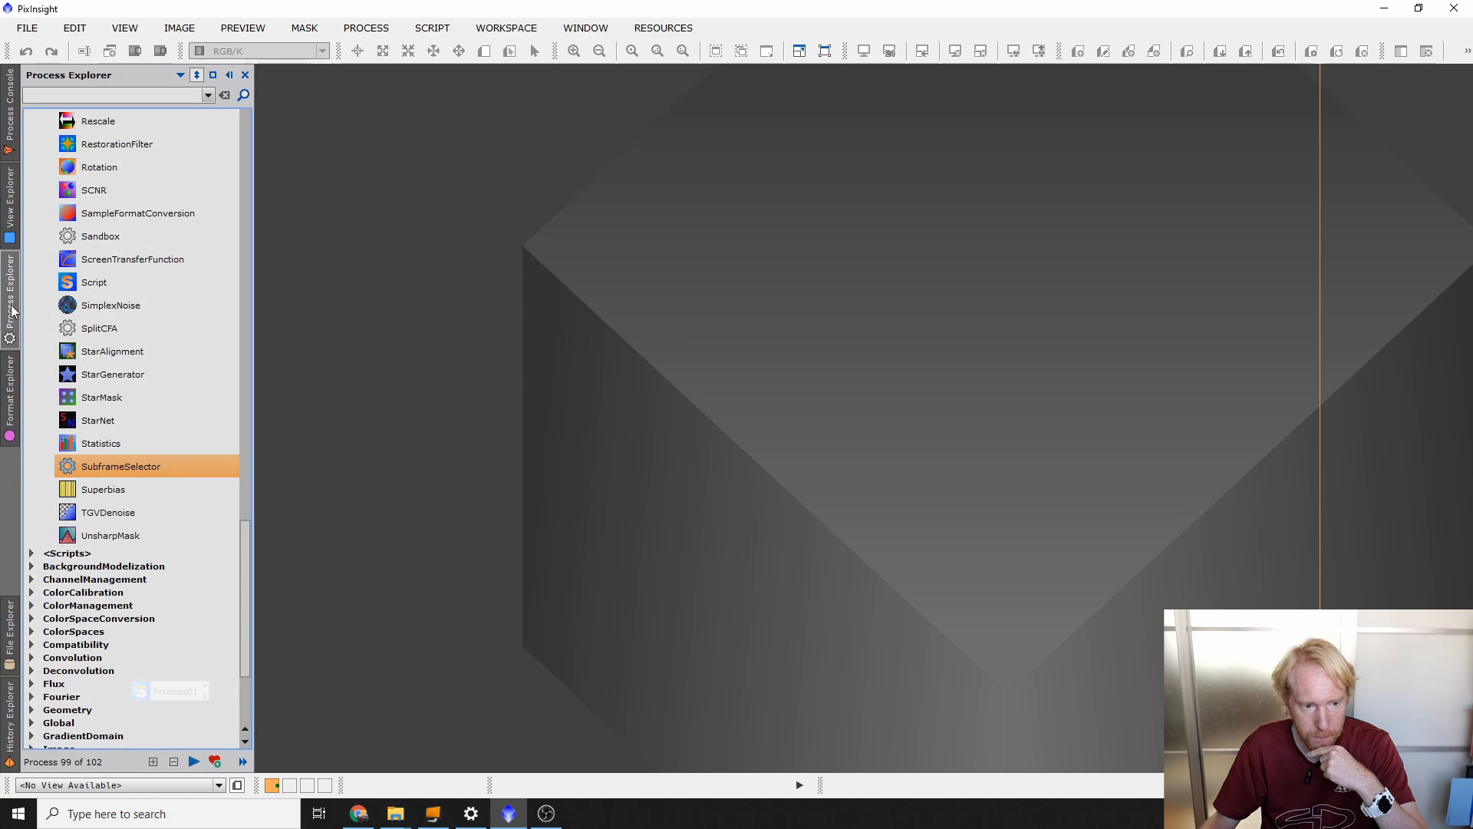
double_click(96, 470)
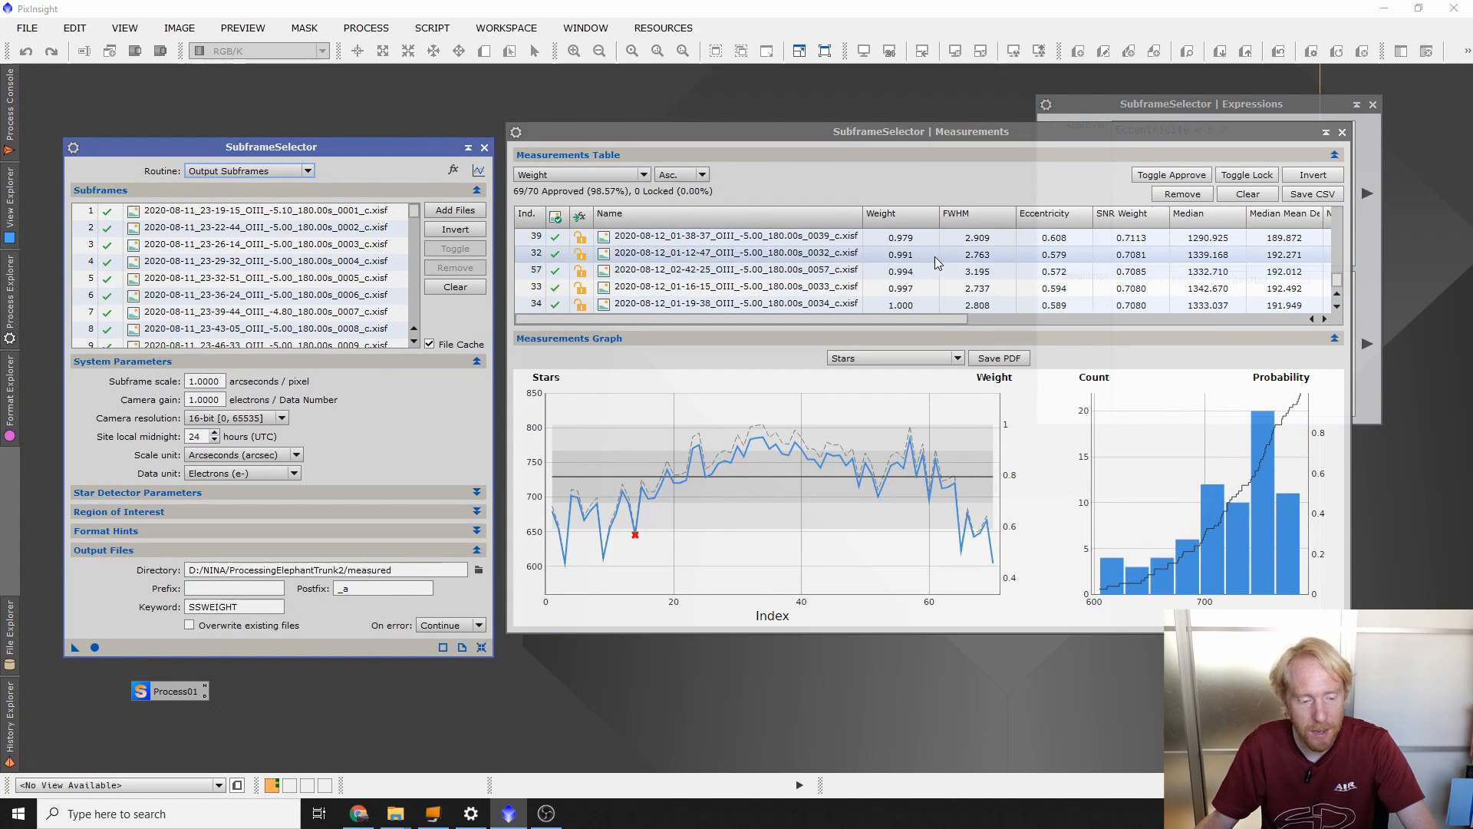
scroll(890, 268, up, 15)
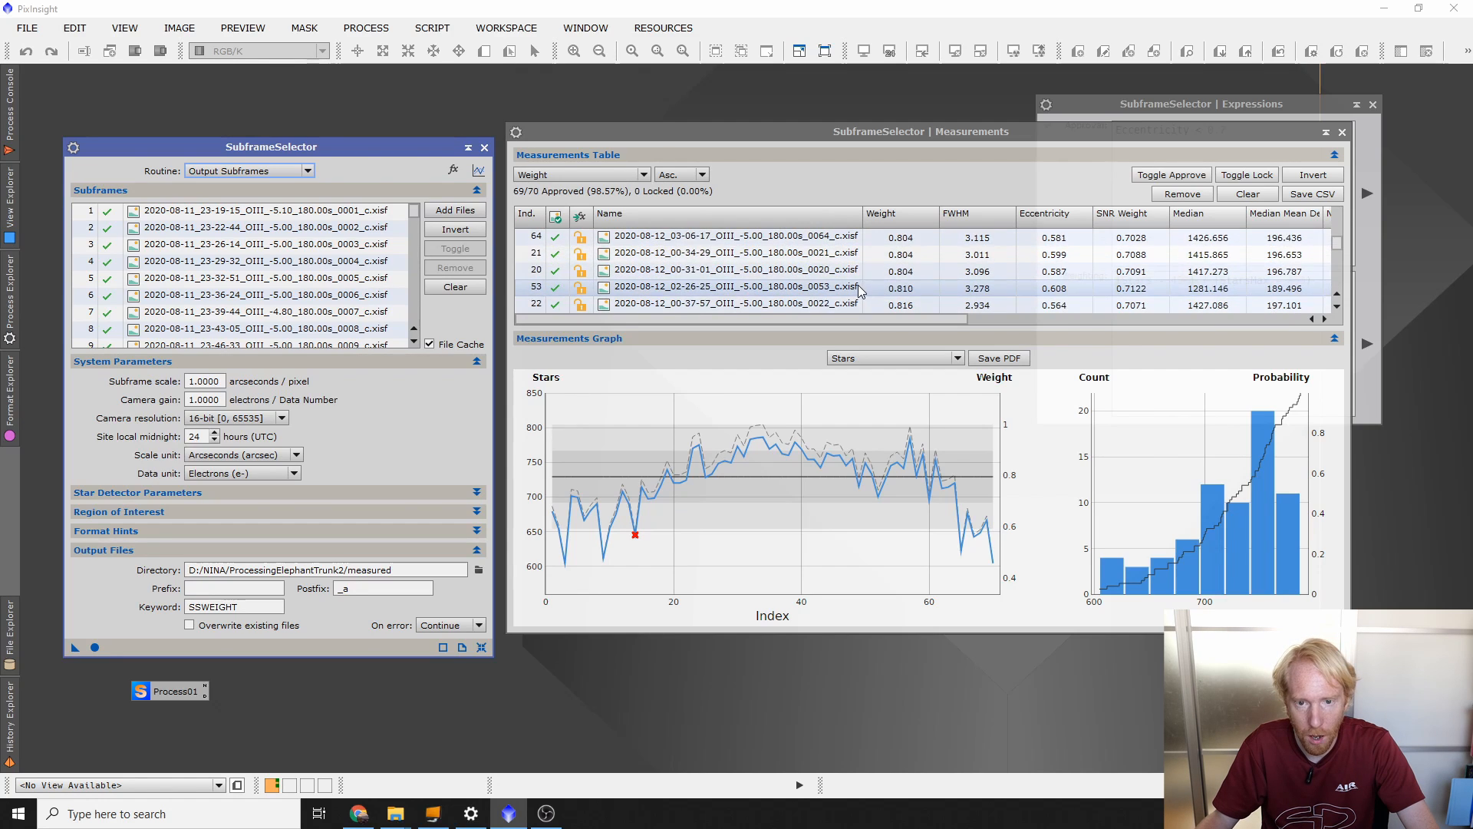
scroll(844, 271, down, 15)
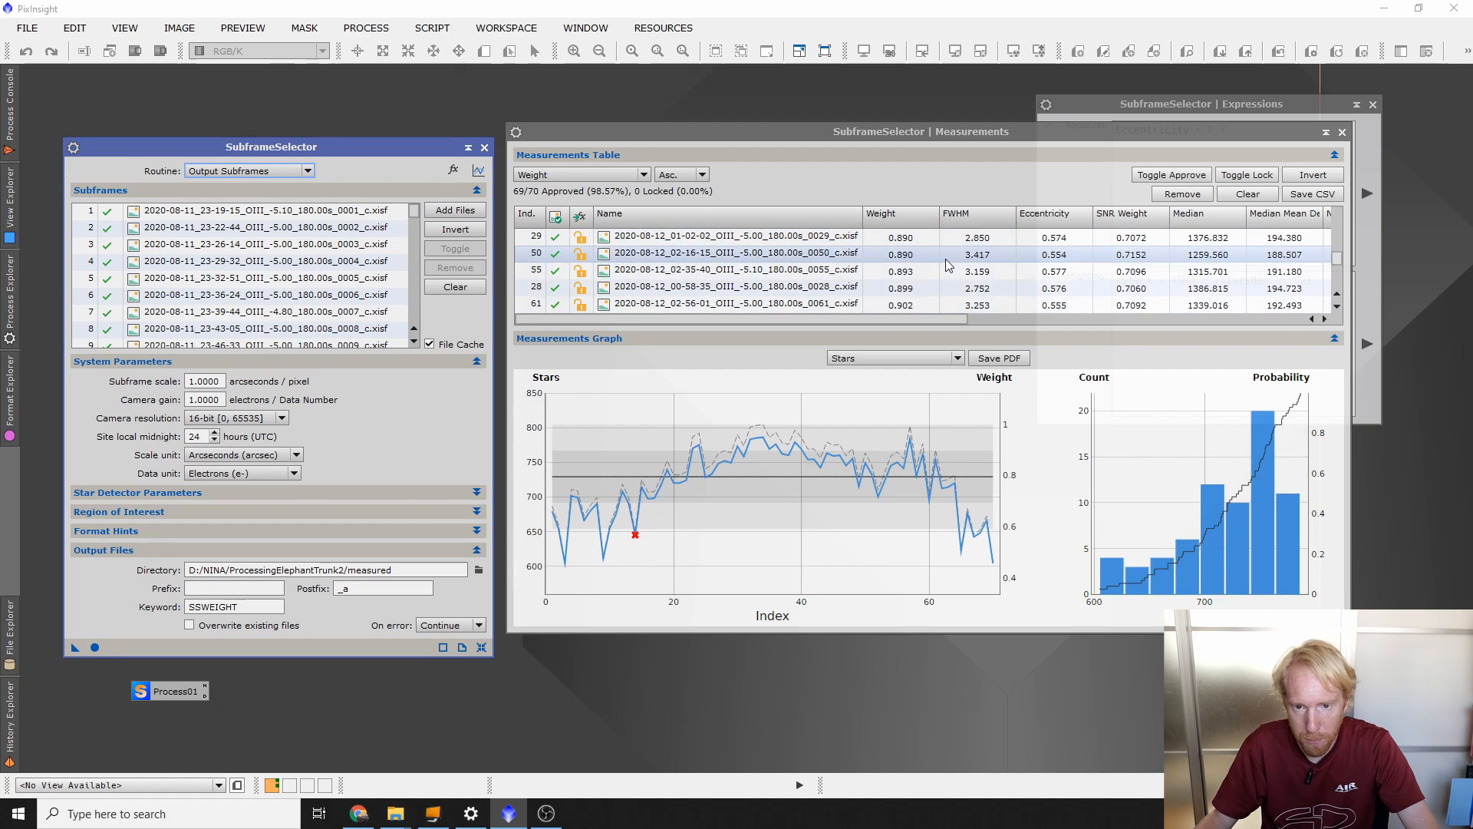
click(731, 305)
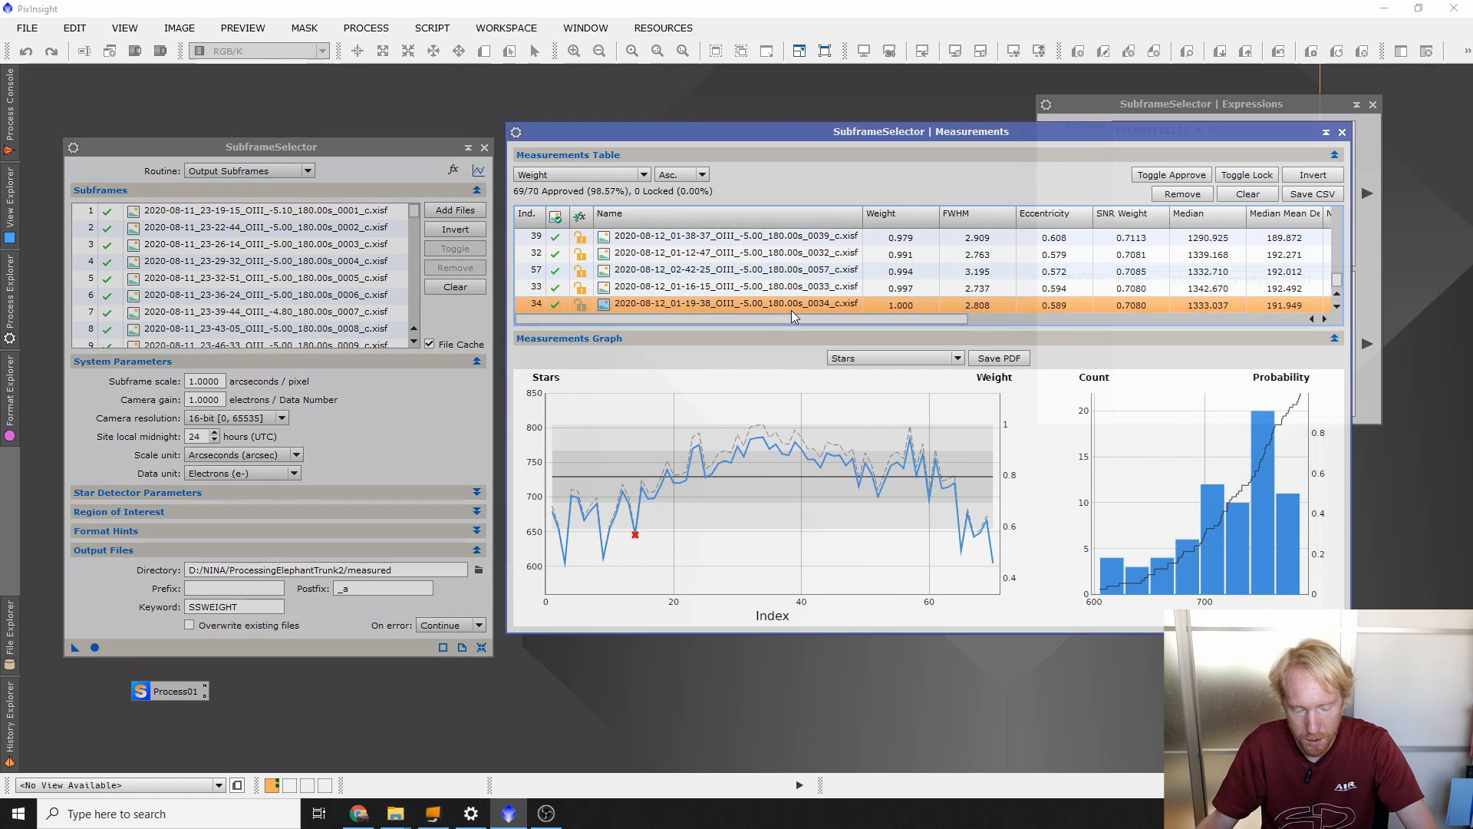
Step: Open Notepad and note the best OIII frame as "OIII 0034"
key(super+r)
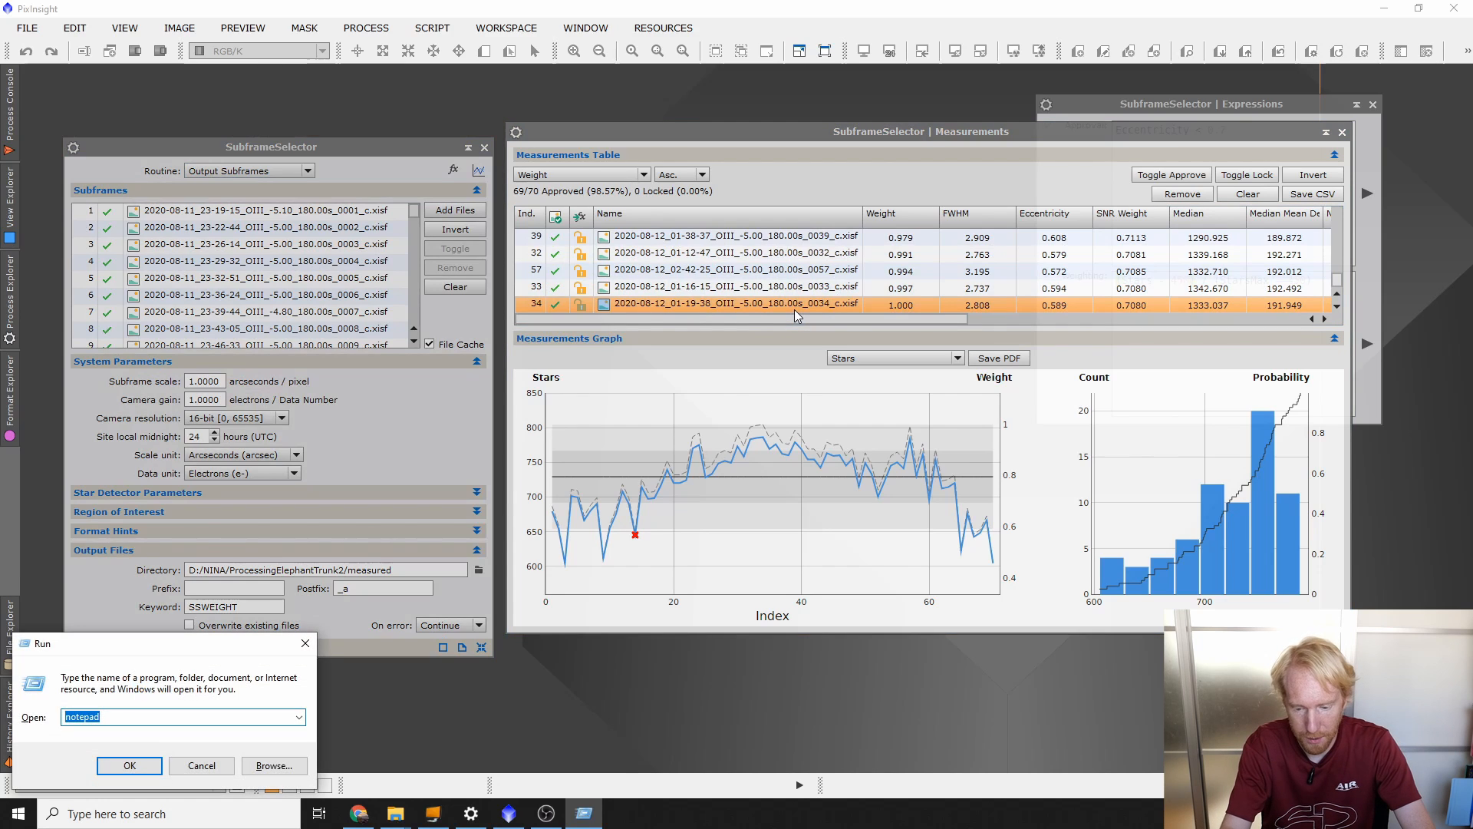
key(Return)
text(oIII 003)
Step: Open OIII frame 0034 from the measurements table, auto-stretch its display and uncover the image to inspect it
double_click(799, 302)
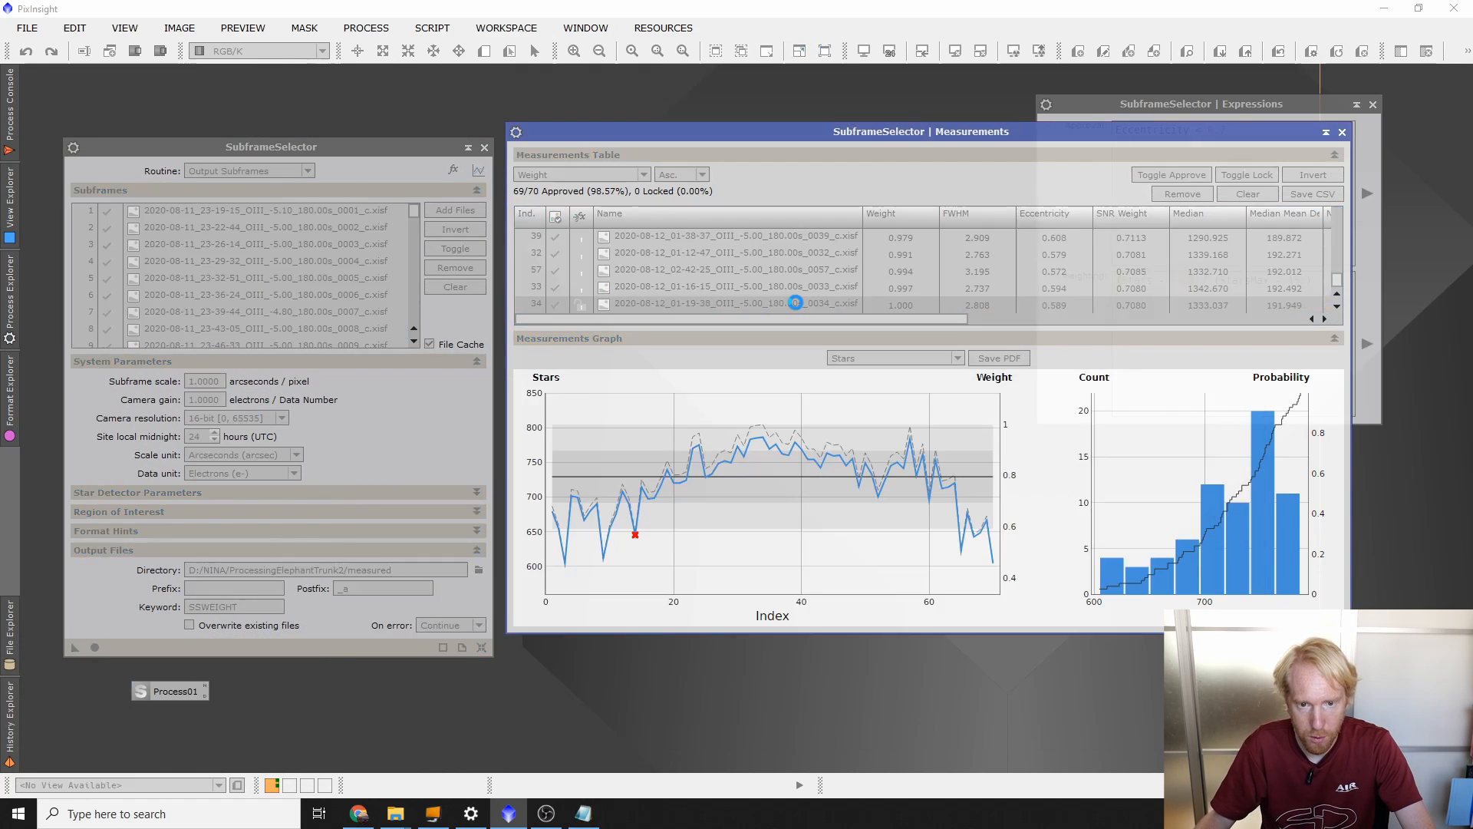
click(1030, 55)
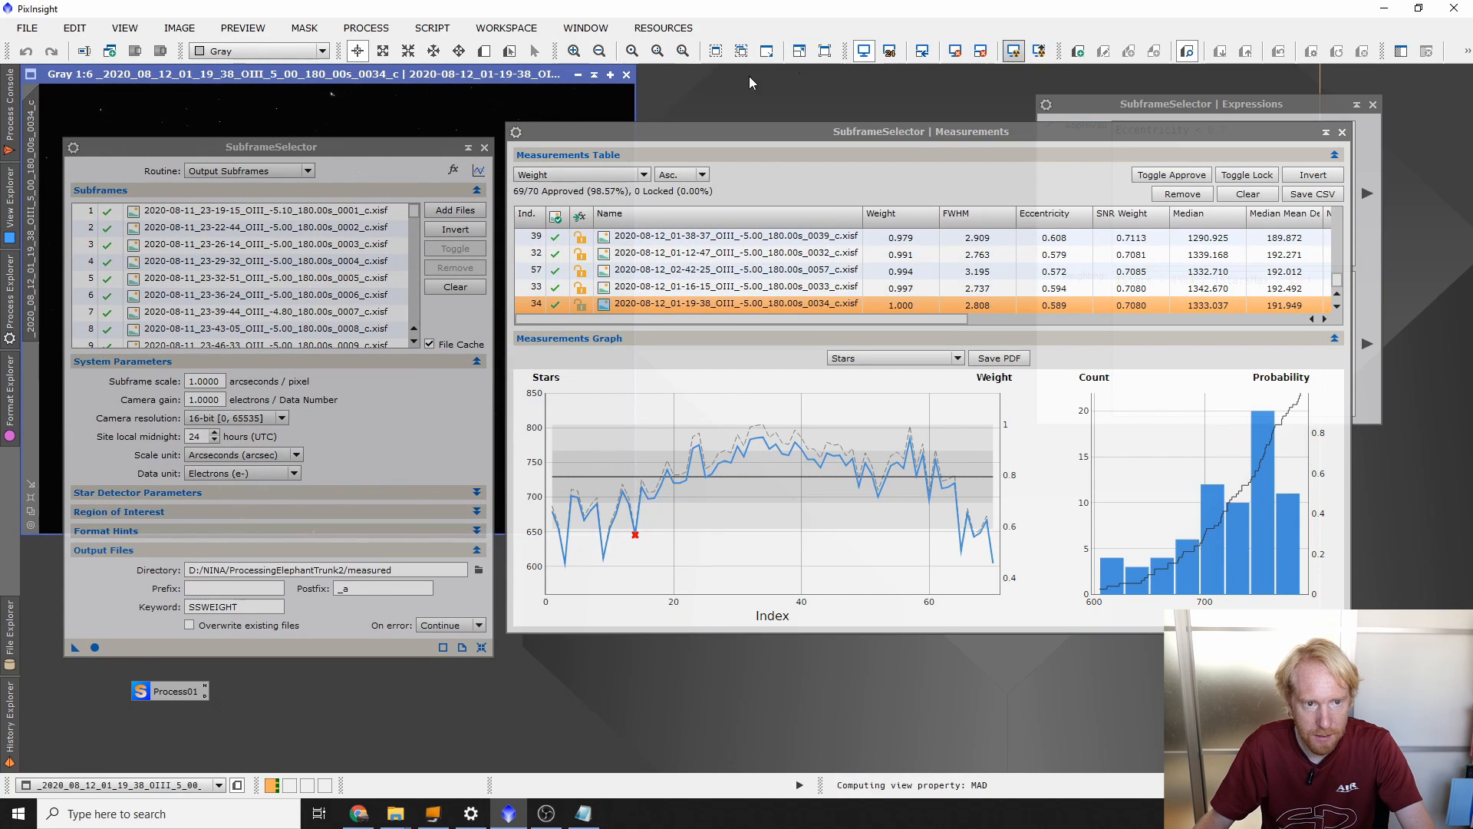
drag(329, 151, 987, 168)
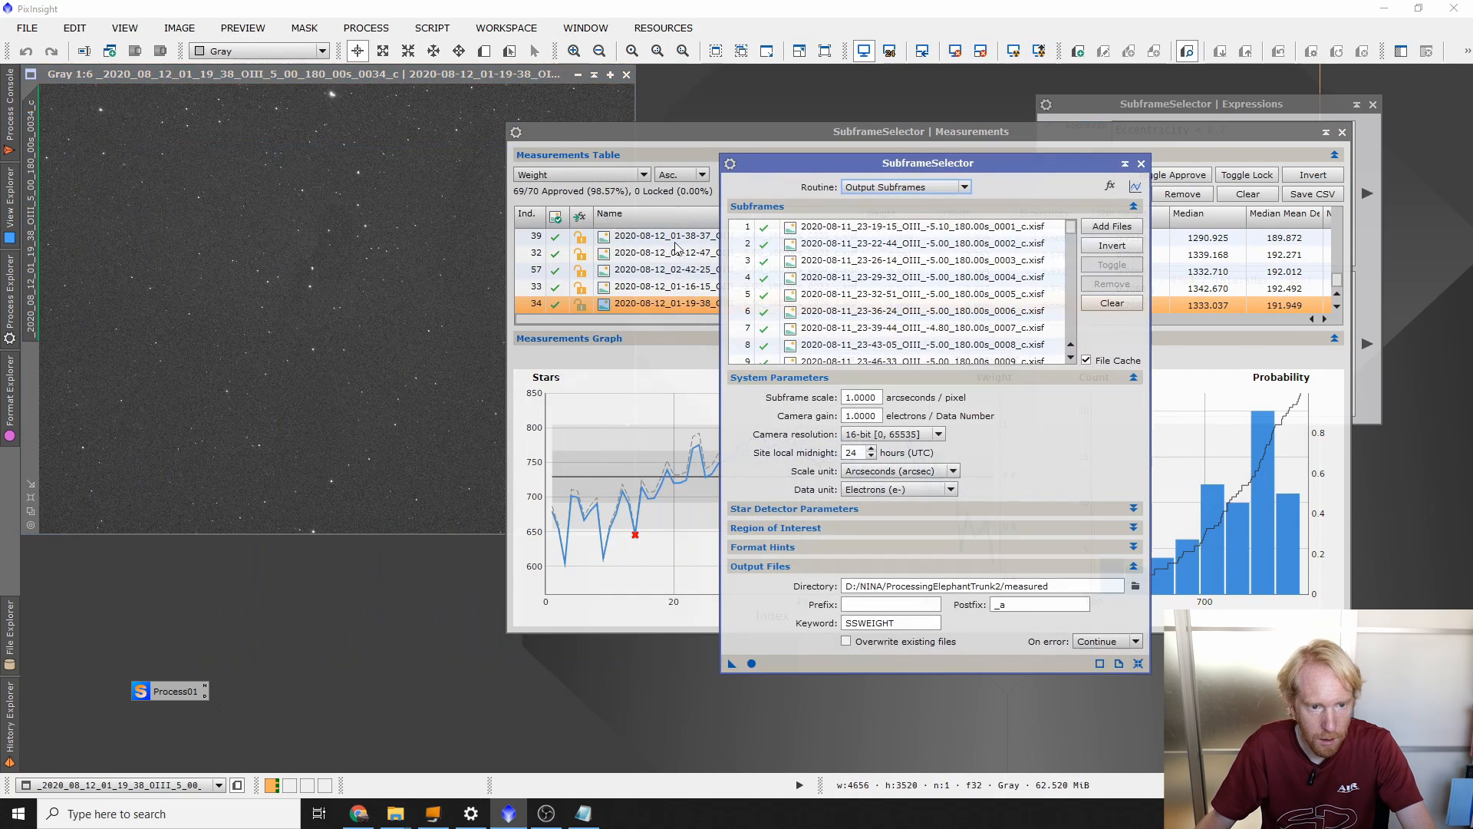
scroll(439, 327, up, 7)
scroll(439, 327, down, 7)
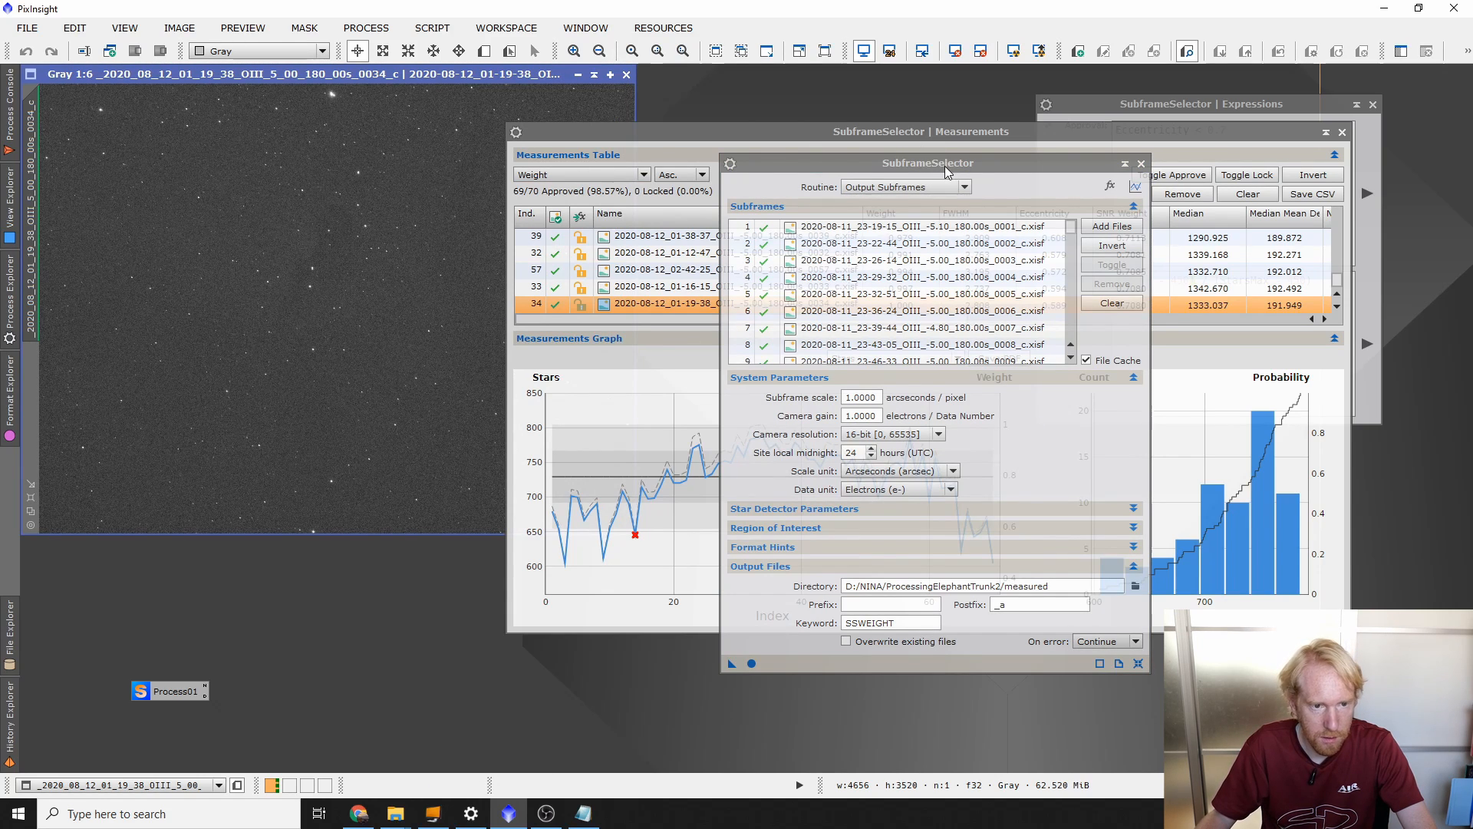
drag(949, 170, 642, 139)
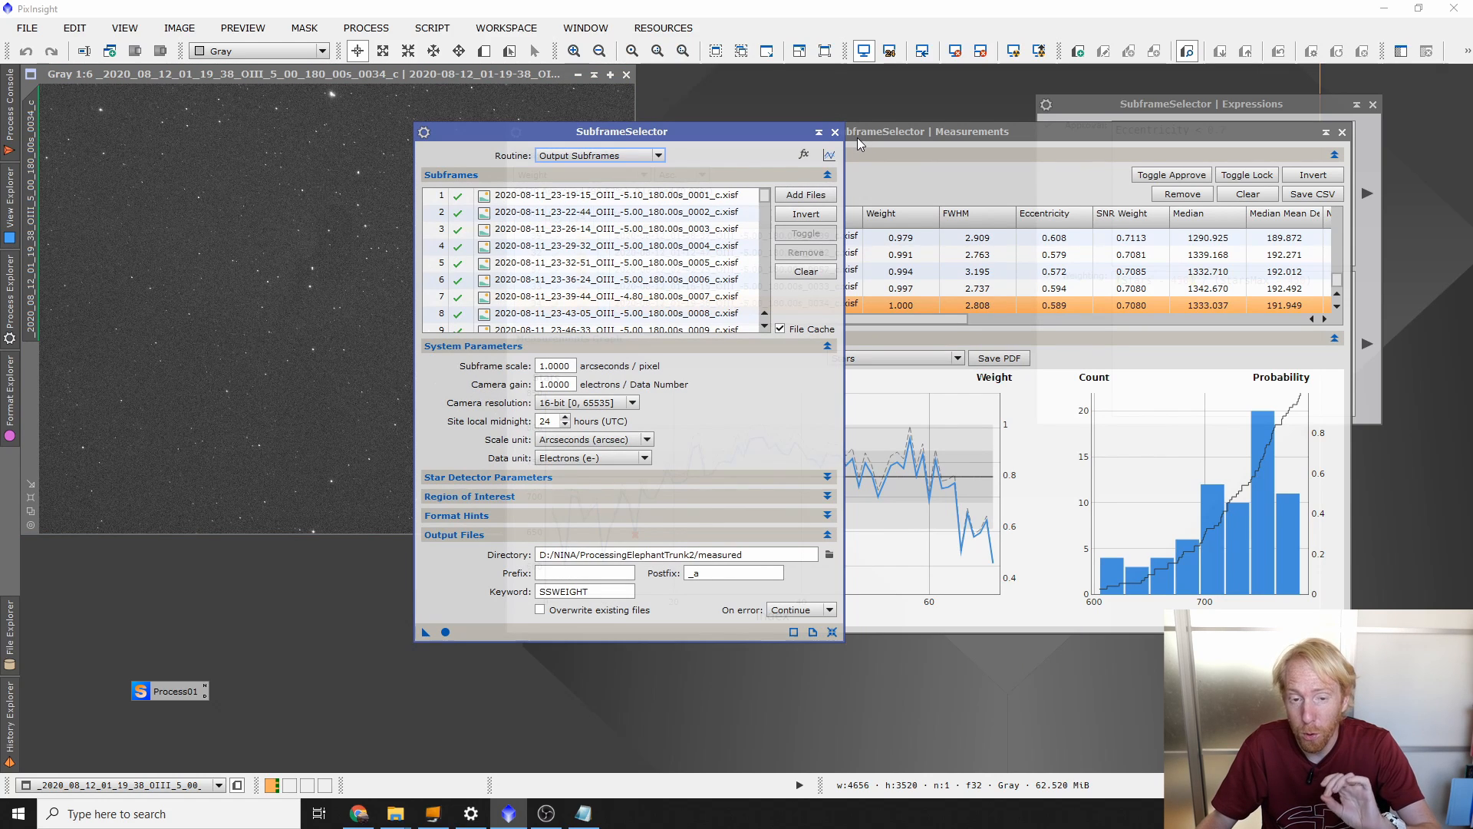
Step: Clear the subframe list and add the calibrated HA 300 s frames from the calibrated light folder
click(805, 271)
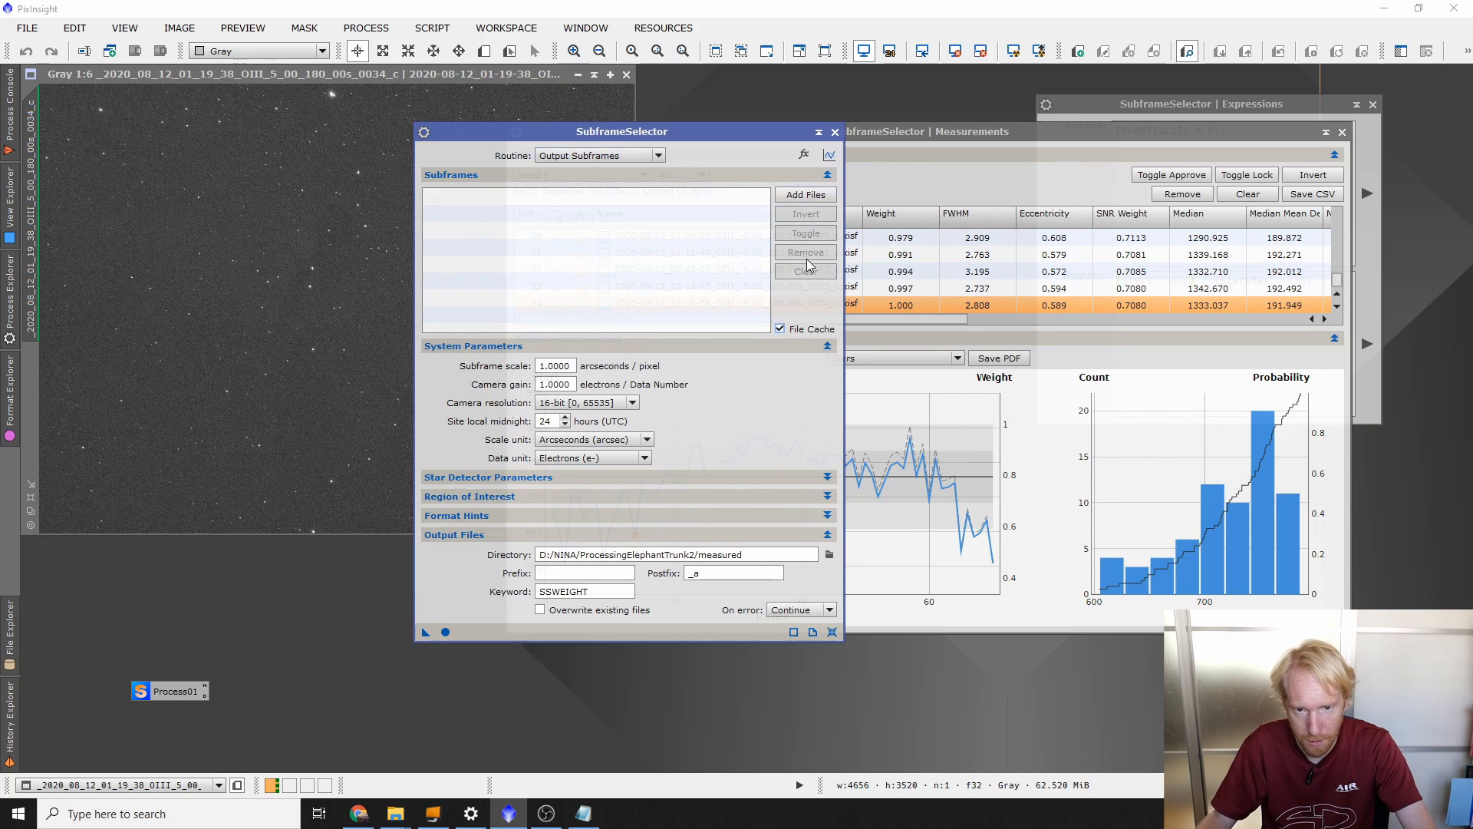
click(806, 195)
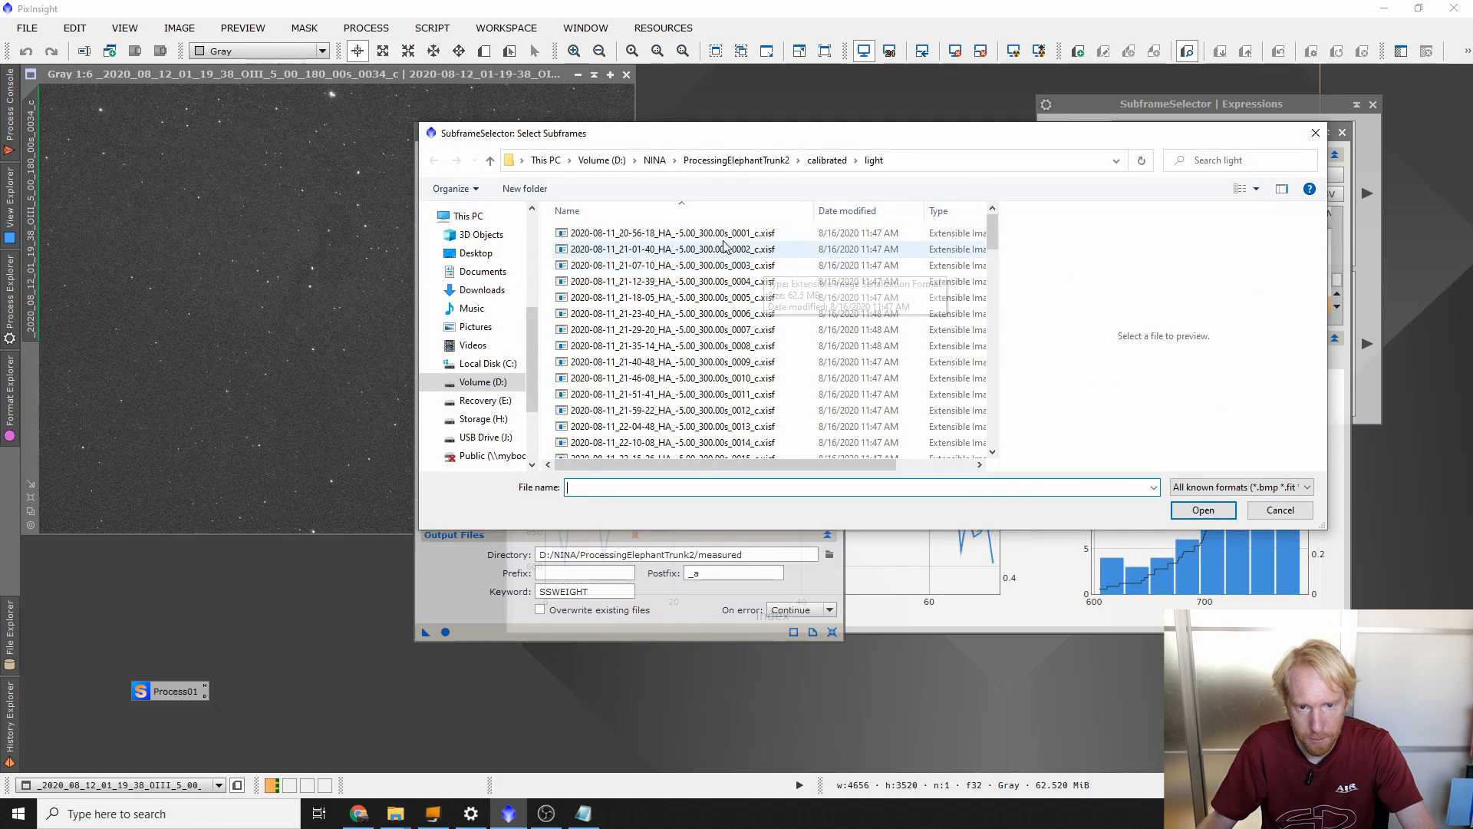
scroll(744, 296, down, 5)
shift+click(745, 295)
key(Return)
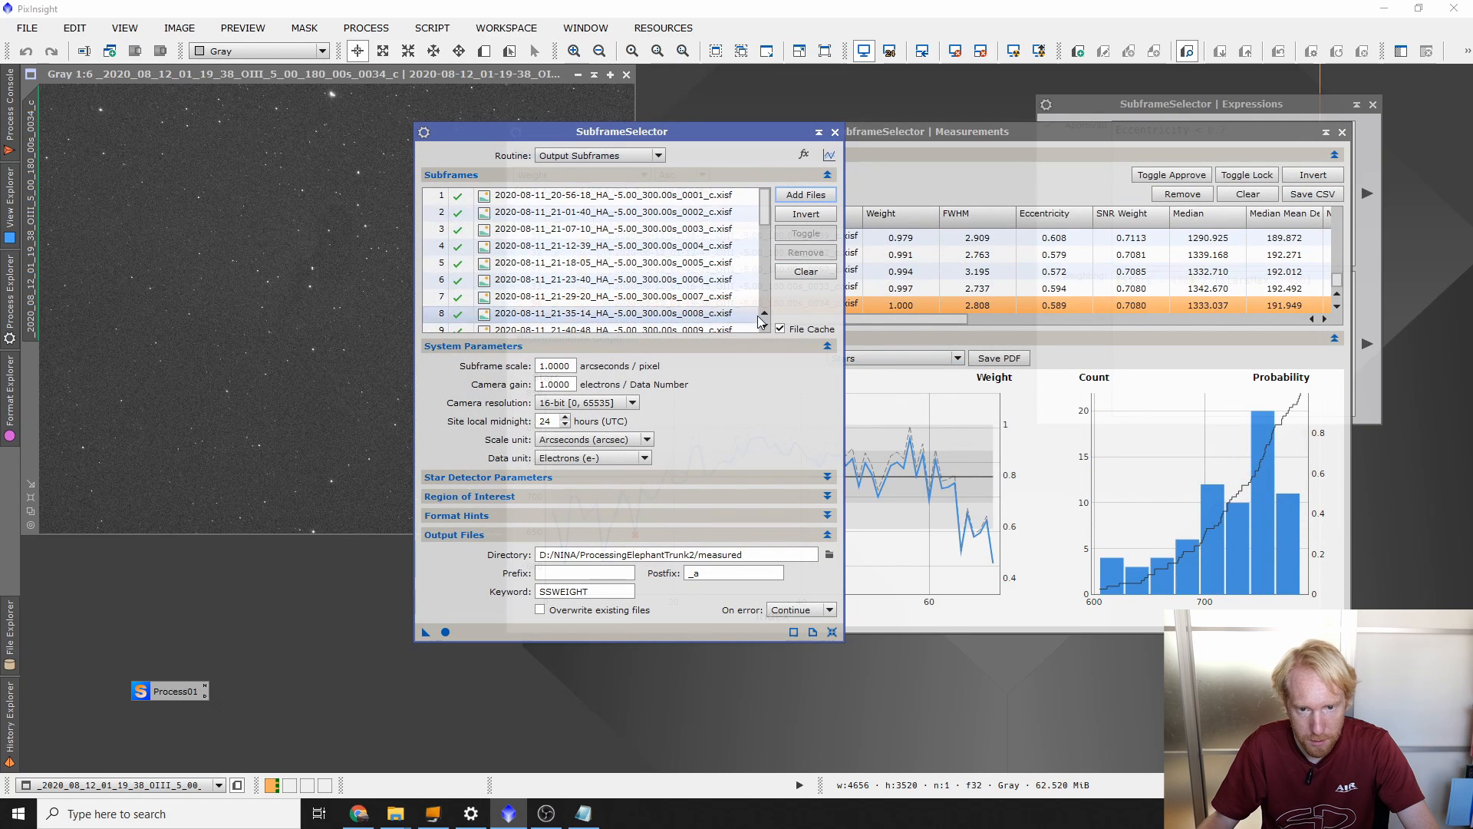
Step: Set the routine to Measure Subframes and measure the HA frames, with the measurements table collapsed
click(591, 156)
click(583, 170)
click(975, 154)
drag(821, 135, 1173, 326)
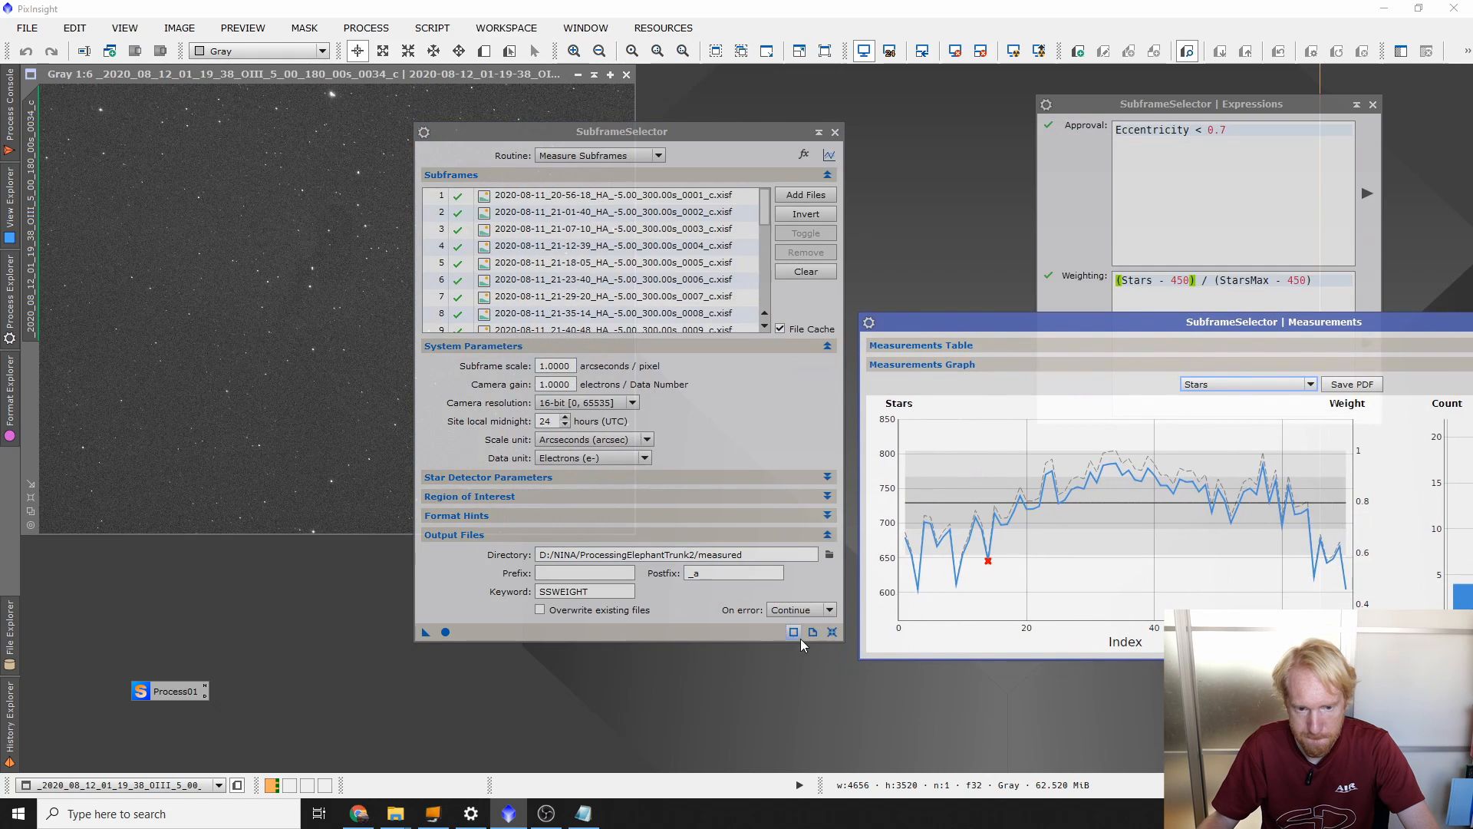
click(445, 633)
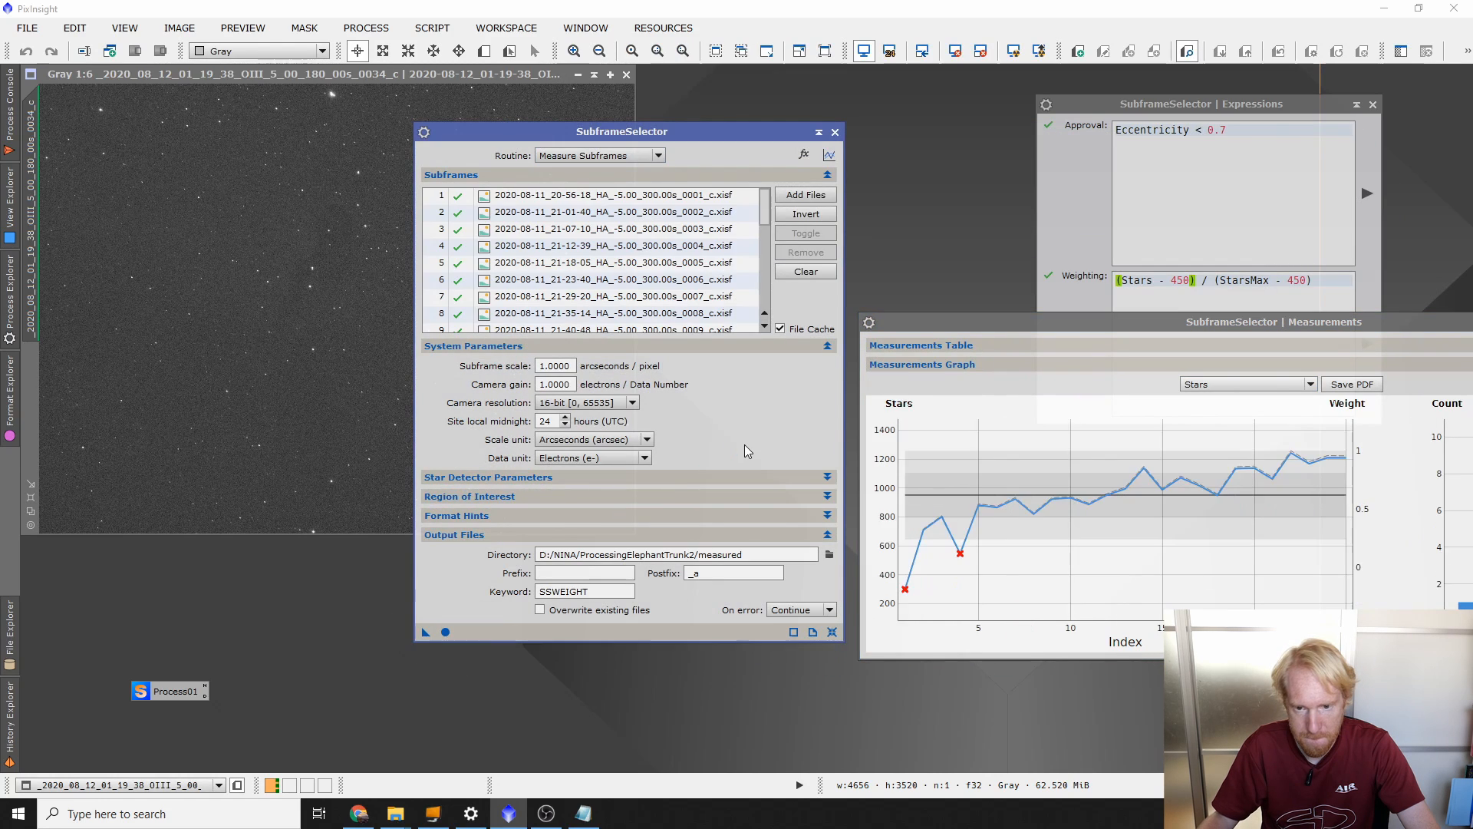
Step: Expand the measurements table and review the HA frames' weights from lowest to highest
drag(1117, 332, 765, 243)
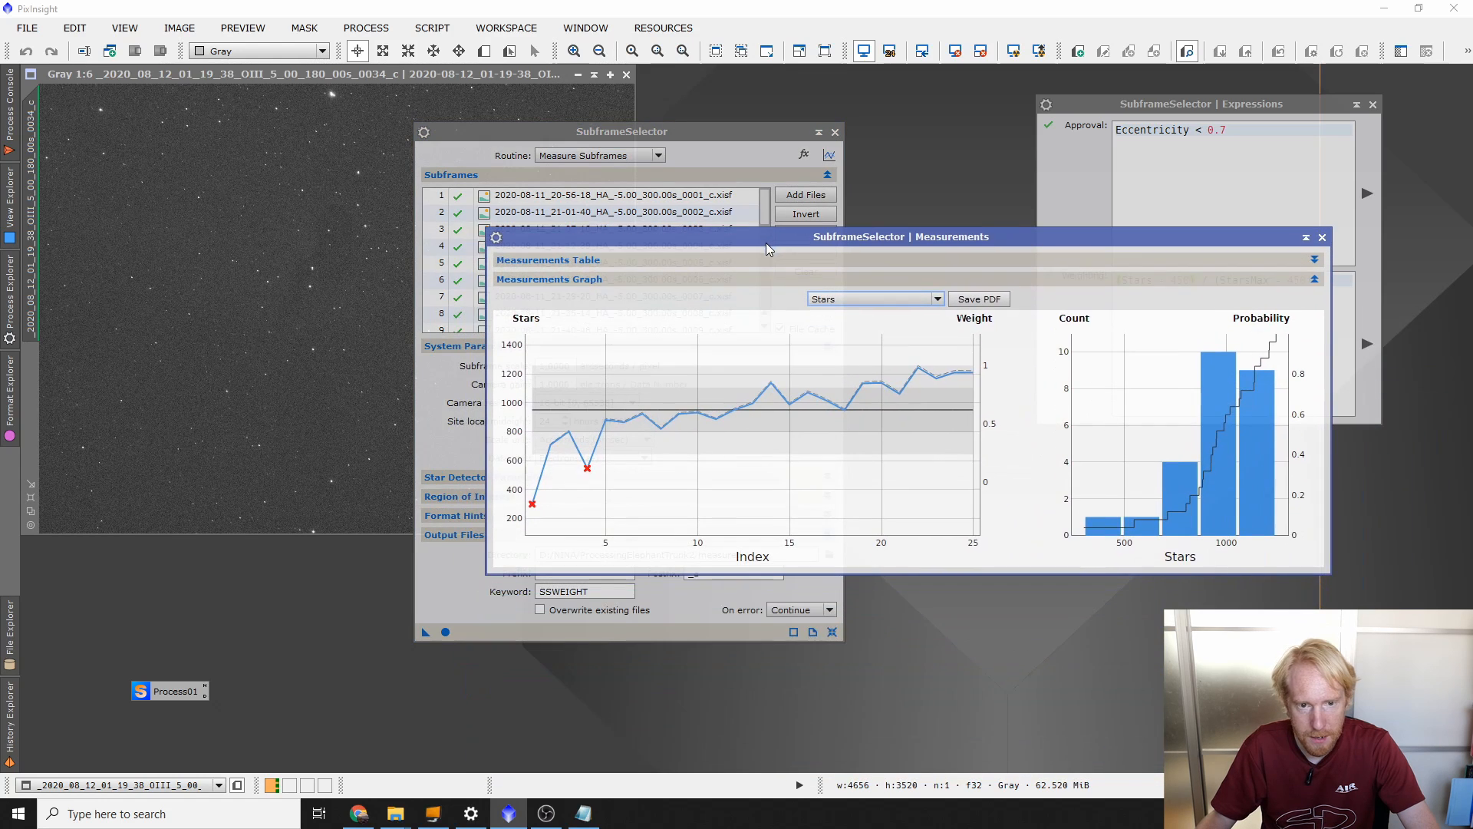
click(739, 260)
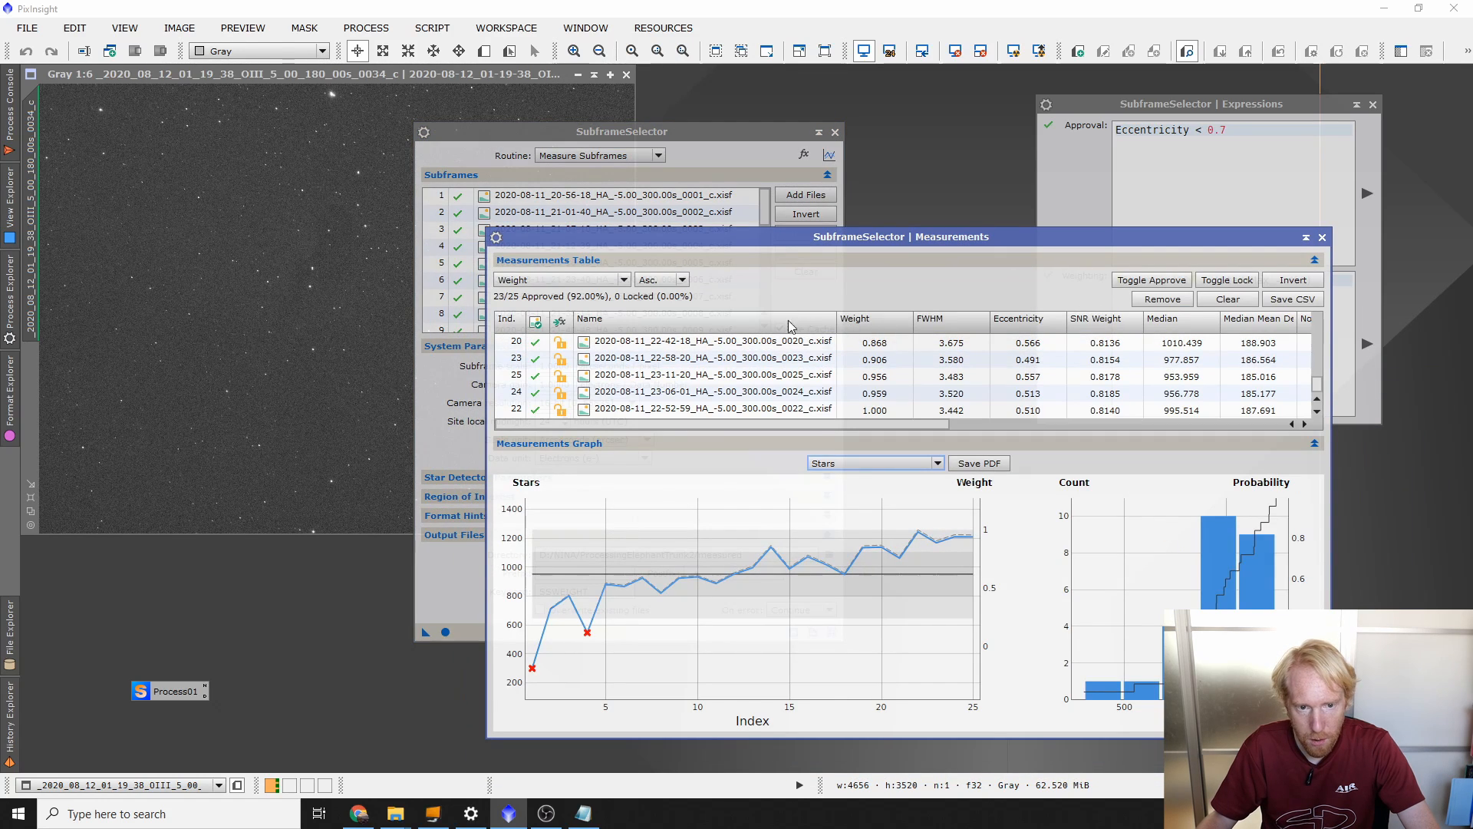
click(579, 281)
click(579, 283)
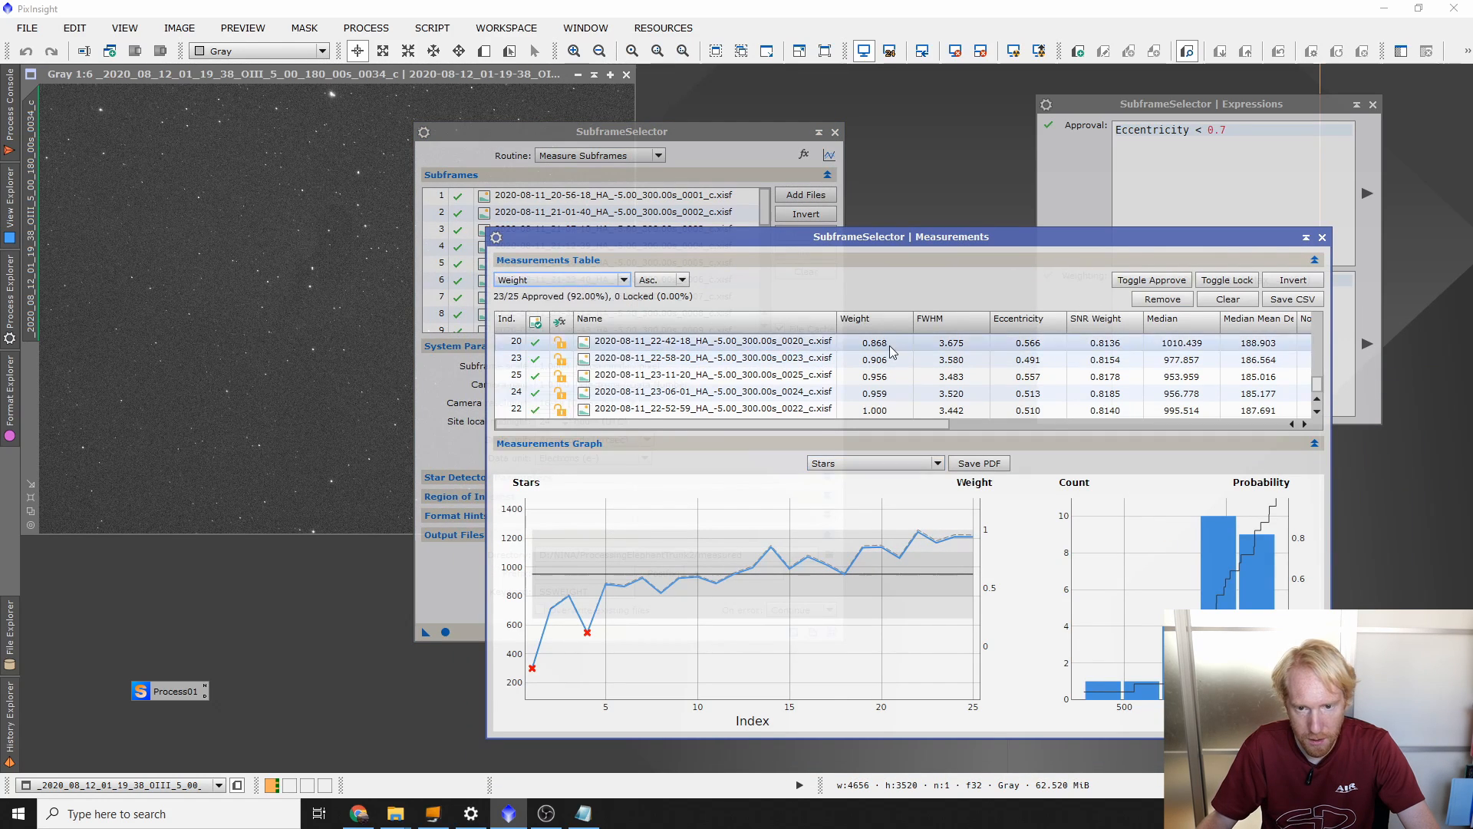
scroll(874, 355, up, 7)
scroll(873, 364, down, 7)
Step: Select the HA frame with the highest weight and note it in Notepad as "HA 0022"
click(867, 413)
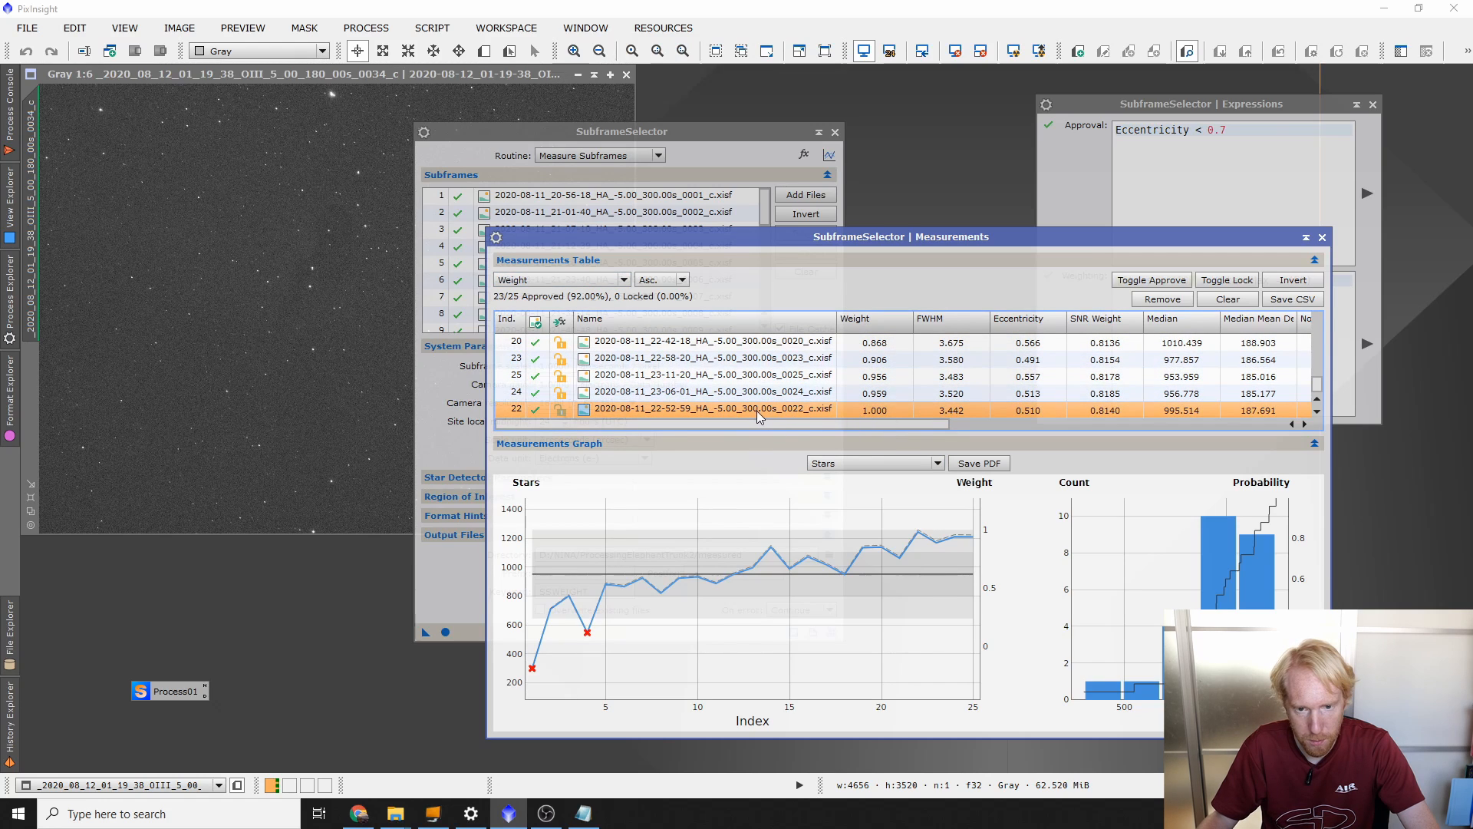
click(583, 813)
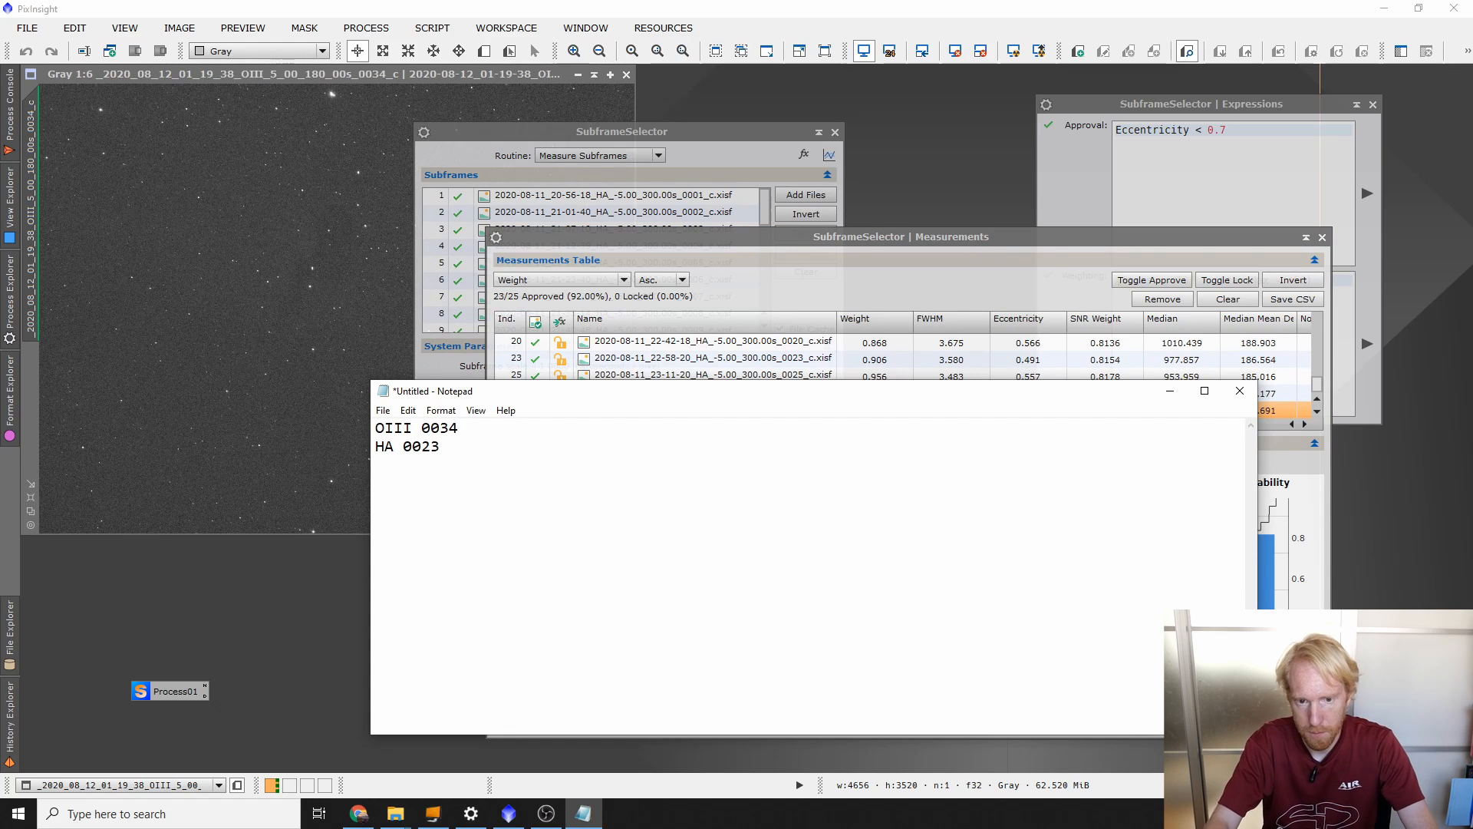
click(831, 250)
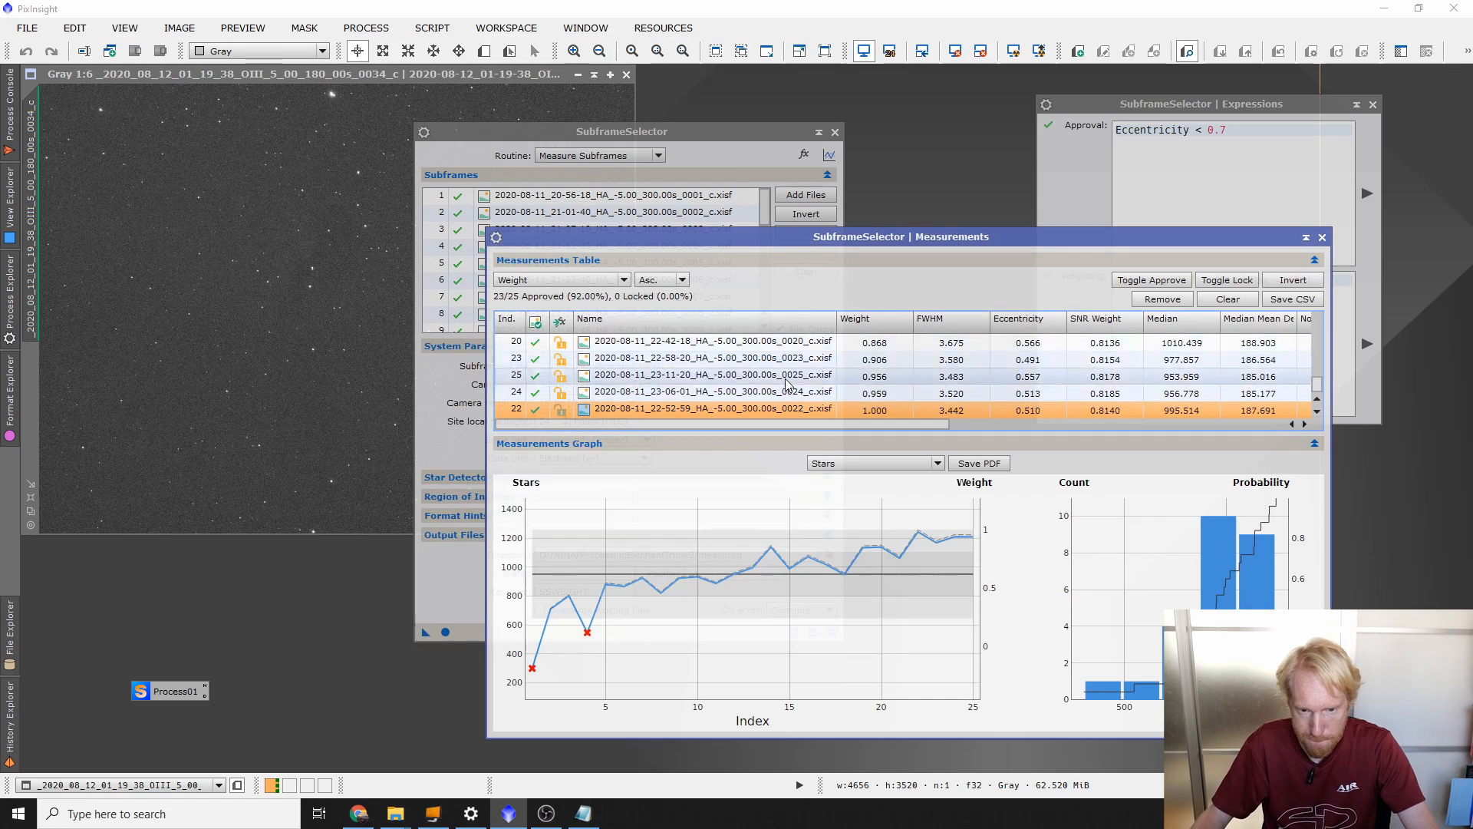
Step: Open HA frame 0022 from the measurements table, auto-stretch its display and uncover the image to inspect it
double_click(771, 408)
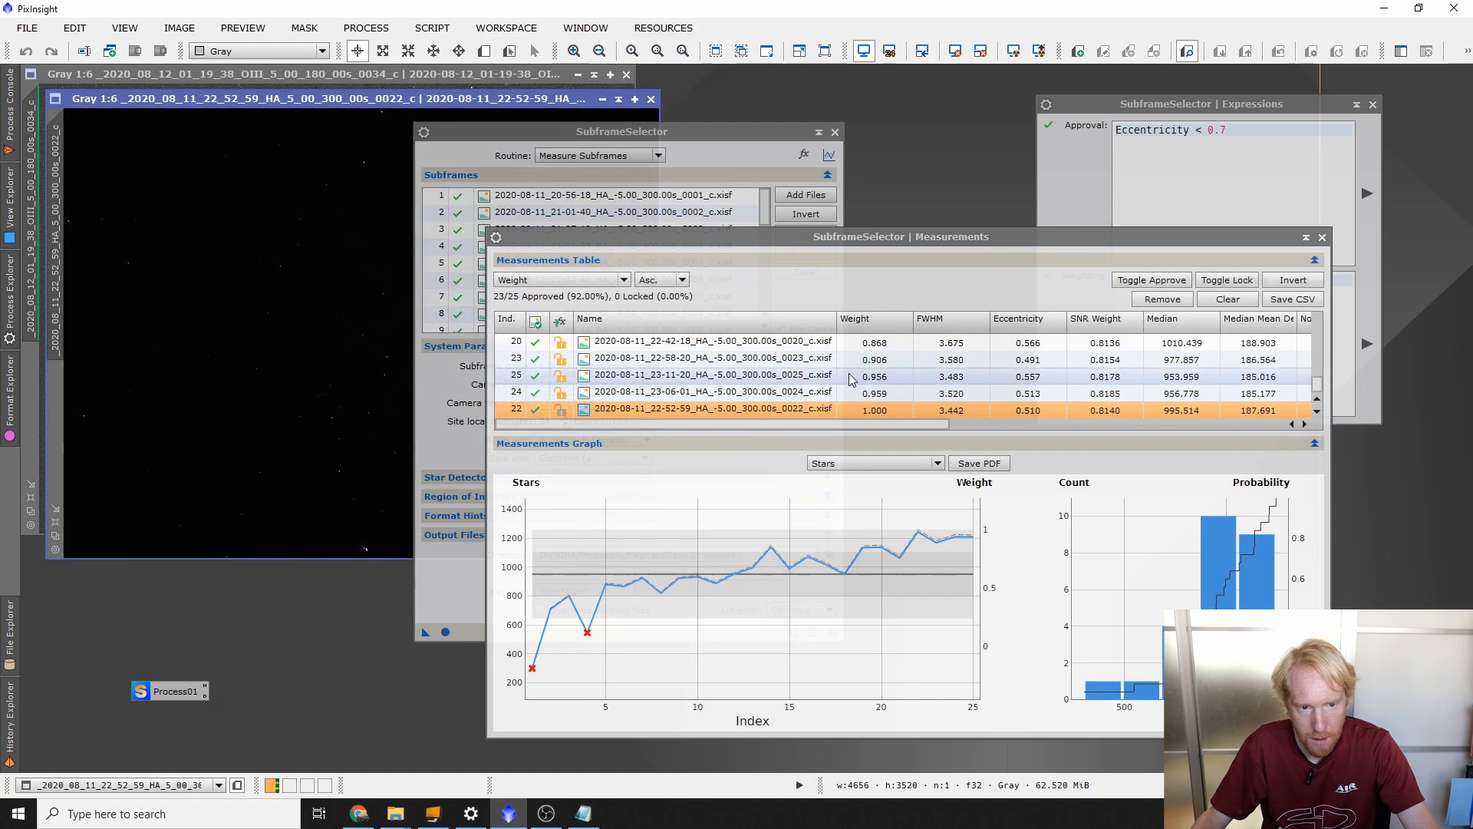
click(1007, 52)
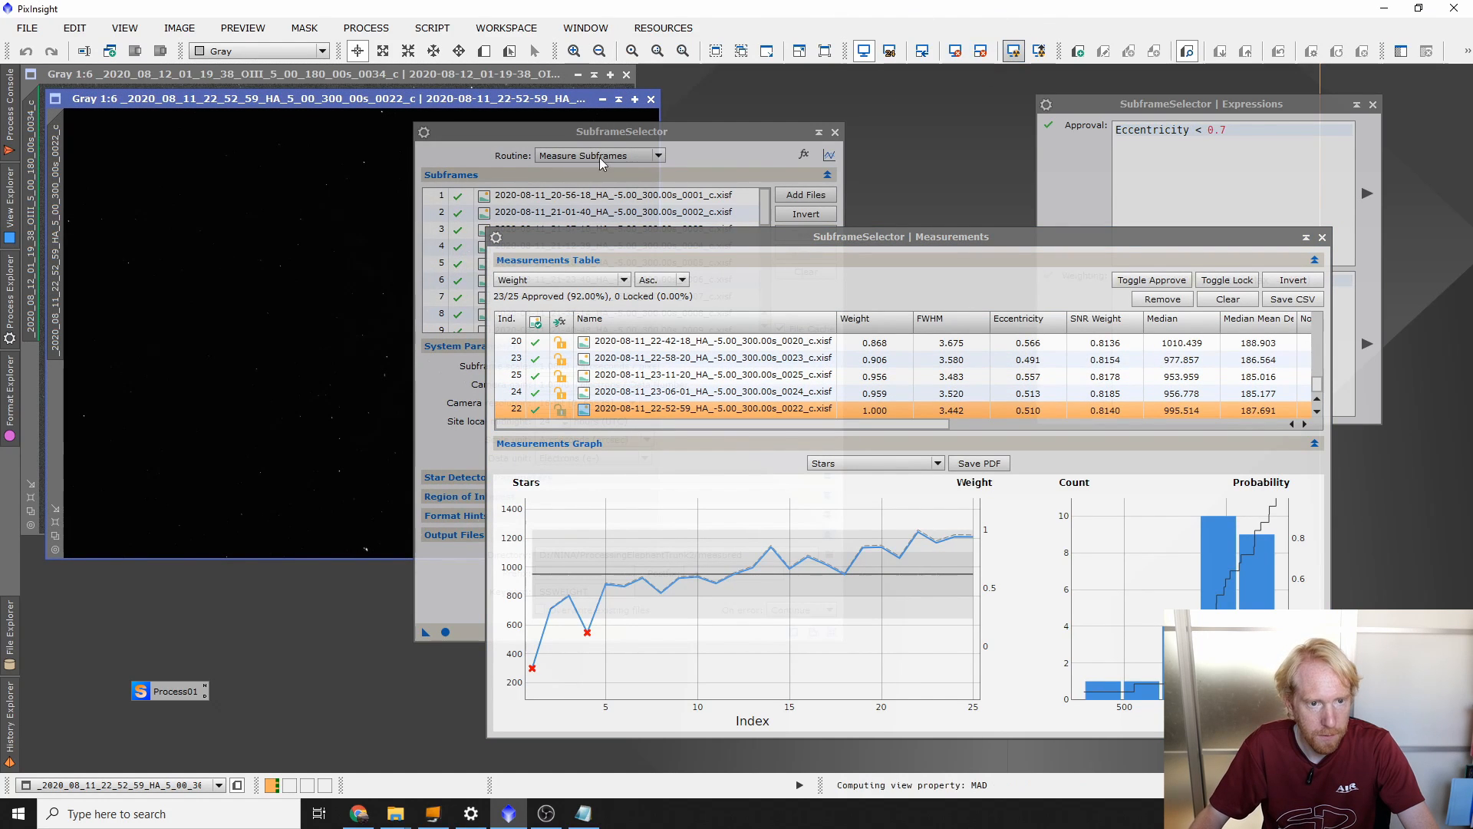
drag(522, 136, 869, 130)
drag(546, 244, 930, 247)
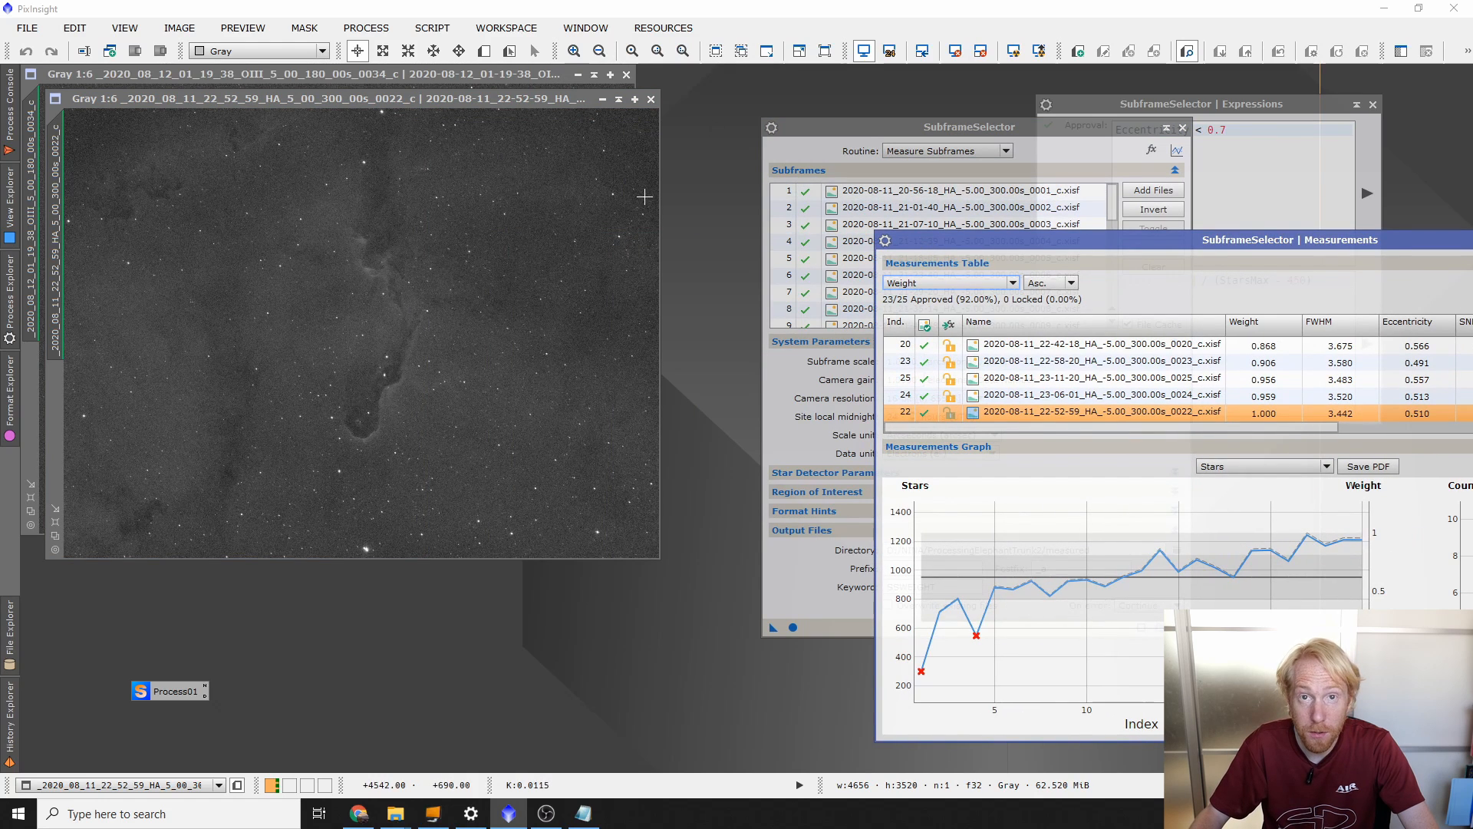
Step: Close the HA and OIII images and rearrange the SubframeSelector and Measurements windows
click(650, 99)
click(626, 74)
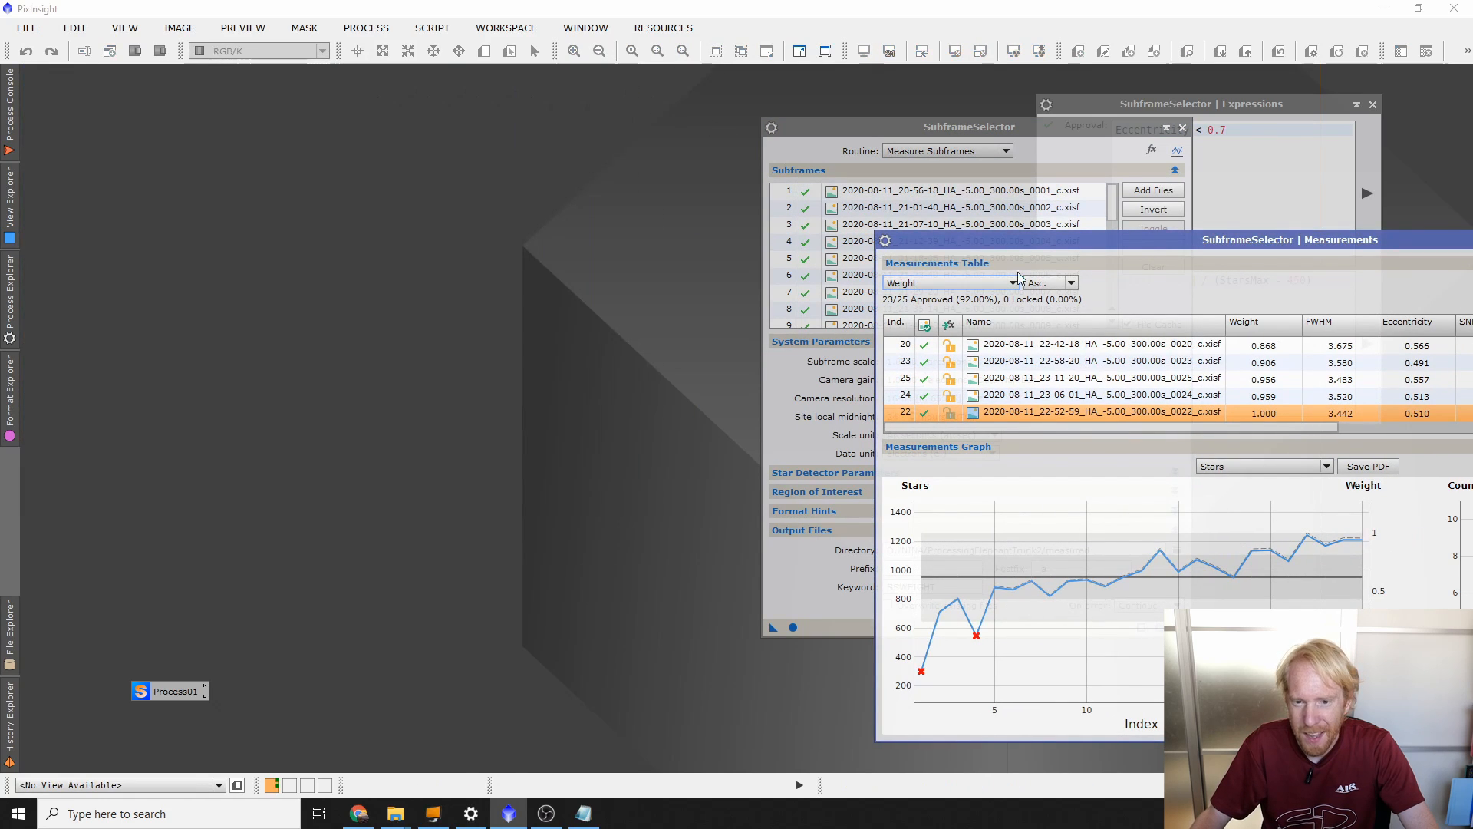
drag(1164, 243, 645, 191)
drag(885, 135, 1085, 241)
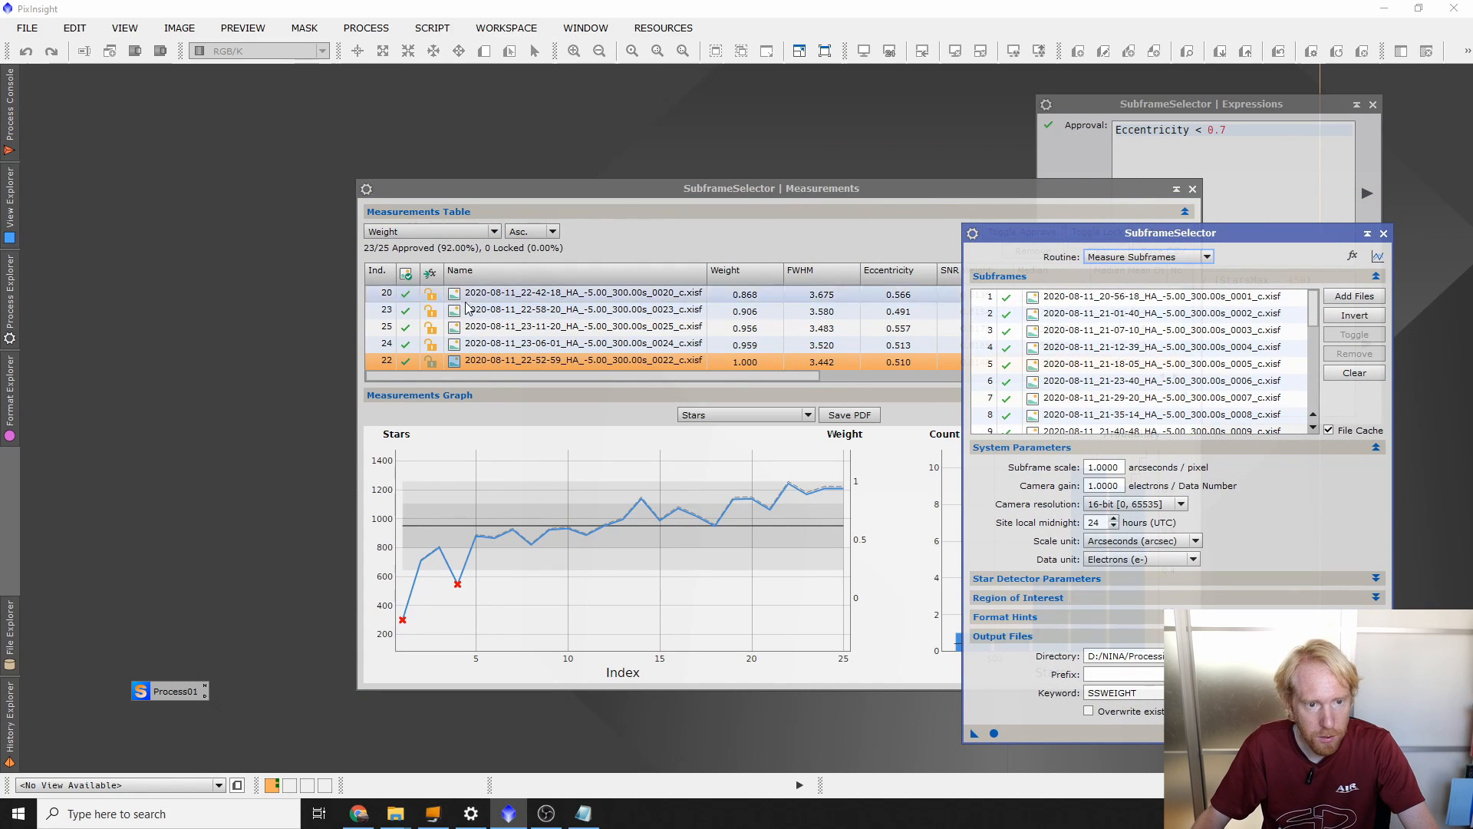
Step: Open the StarAlignment process and set its reference image source to File
click(14, 257)
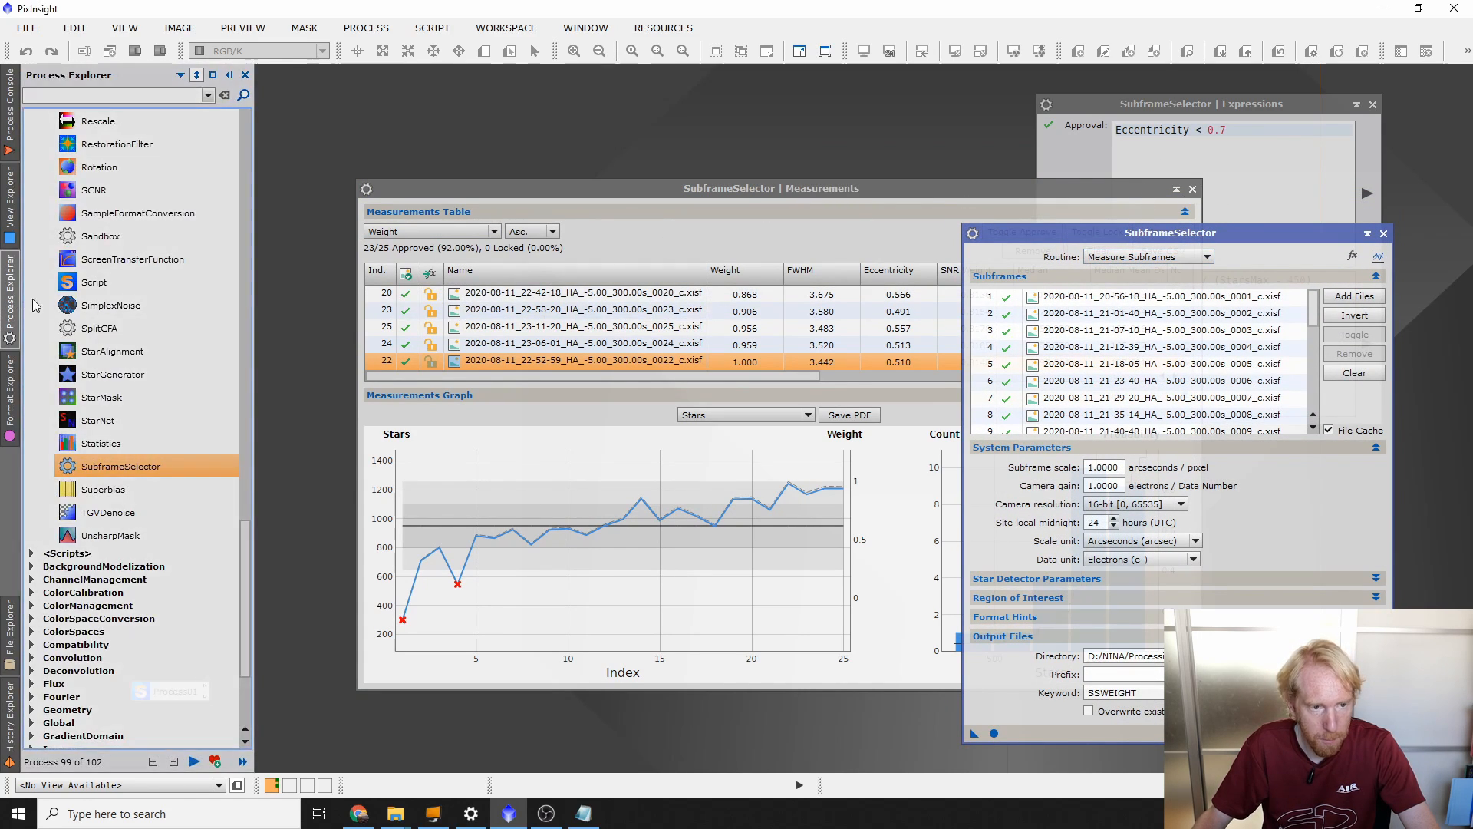
scroll(150, 351, down, 3)
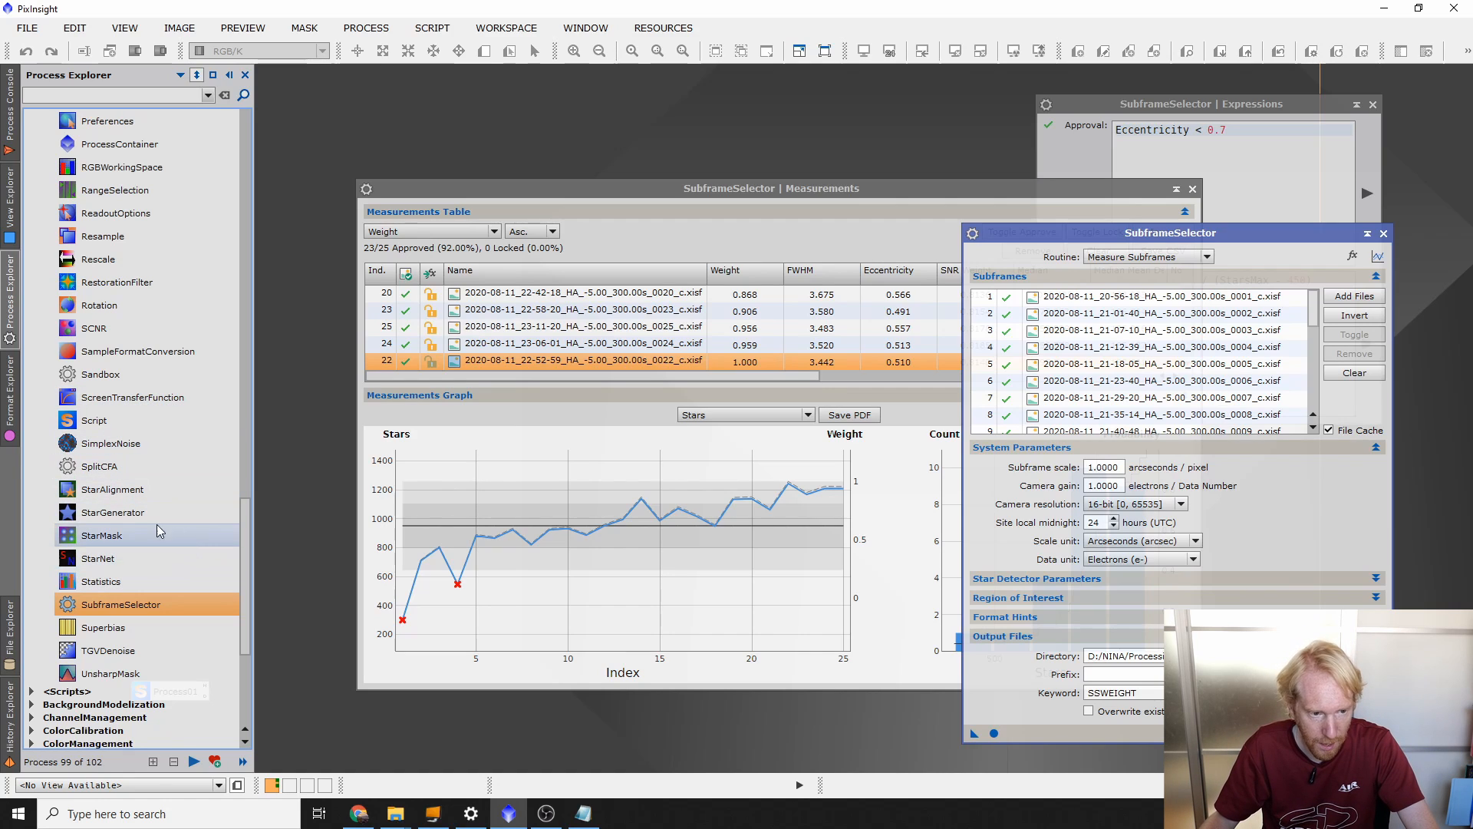
double_click(112, 489)
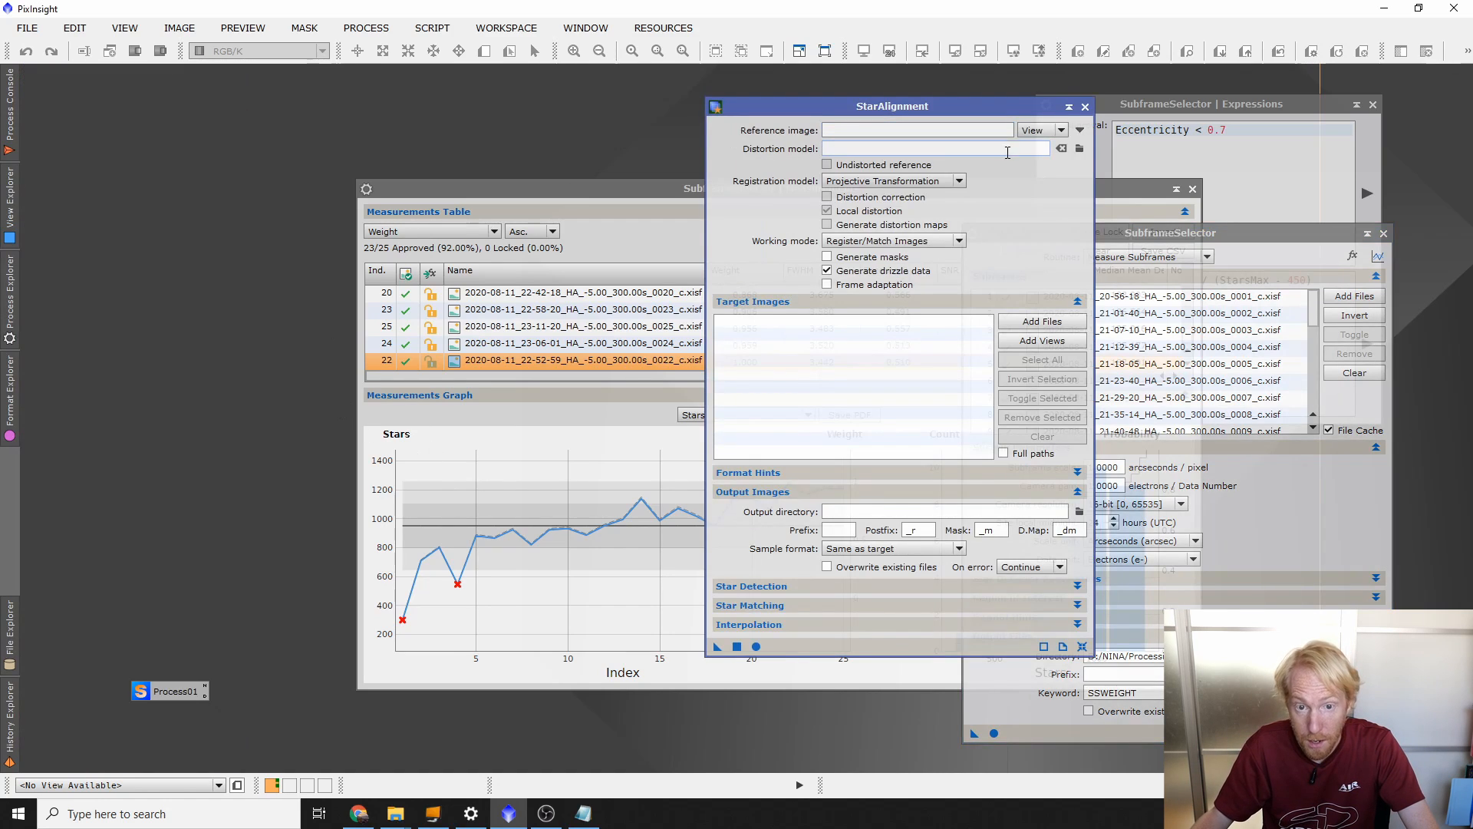
click(1042, 130)
click(1058, 146)
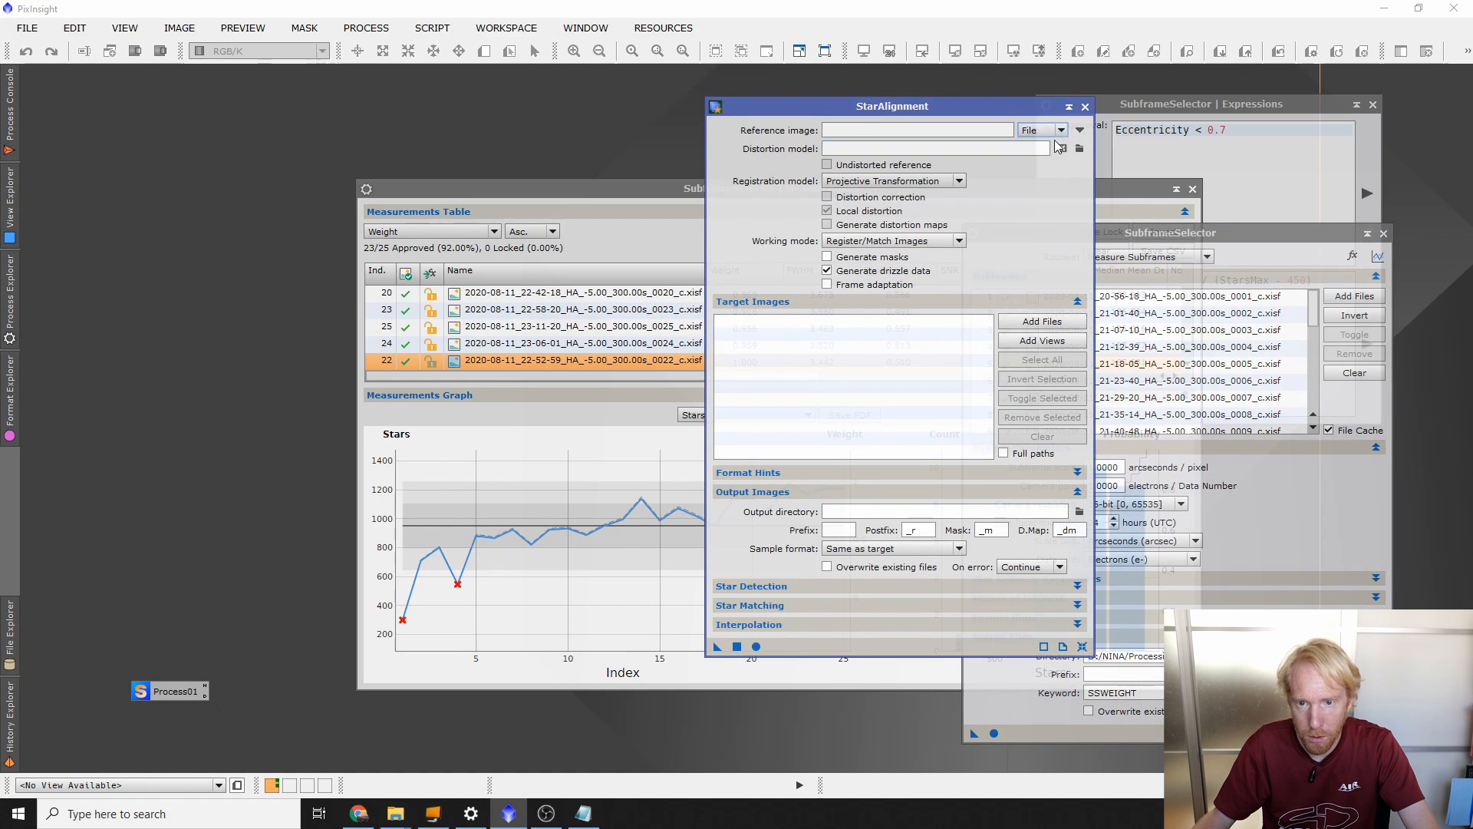
Step: Check the noted HA frame in Notepad and set HA frame 0022 from the measured folder as the StarAlignment reference image
click(583, 813)
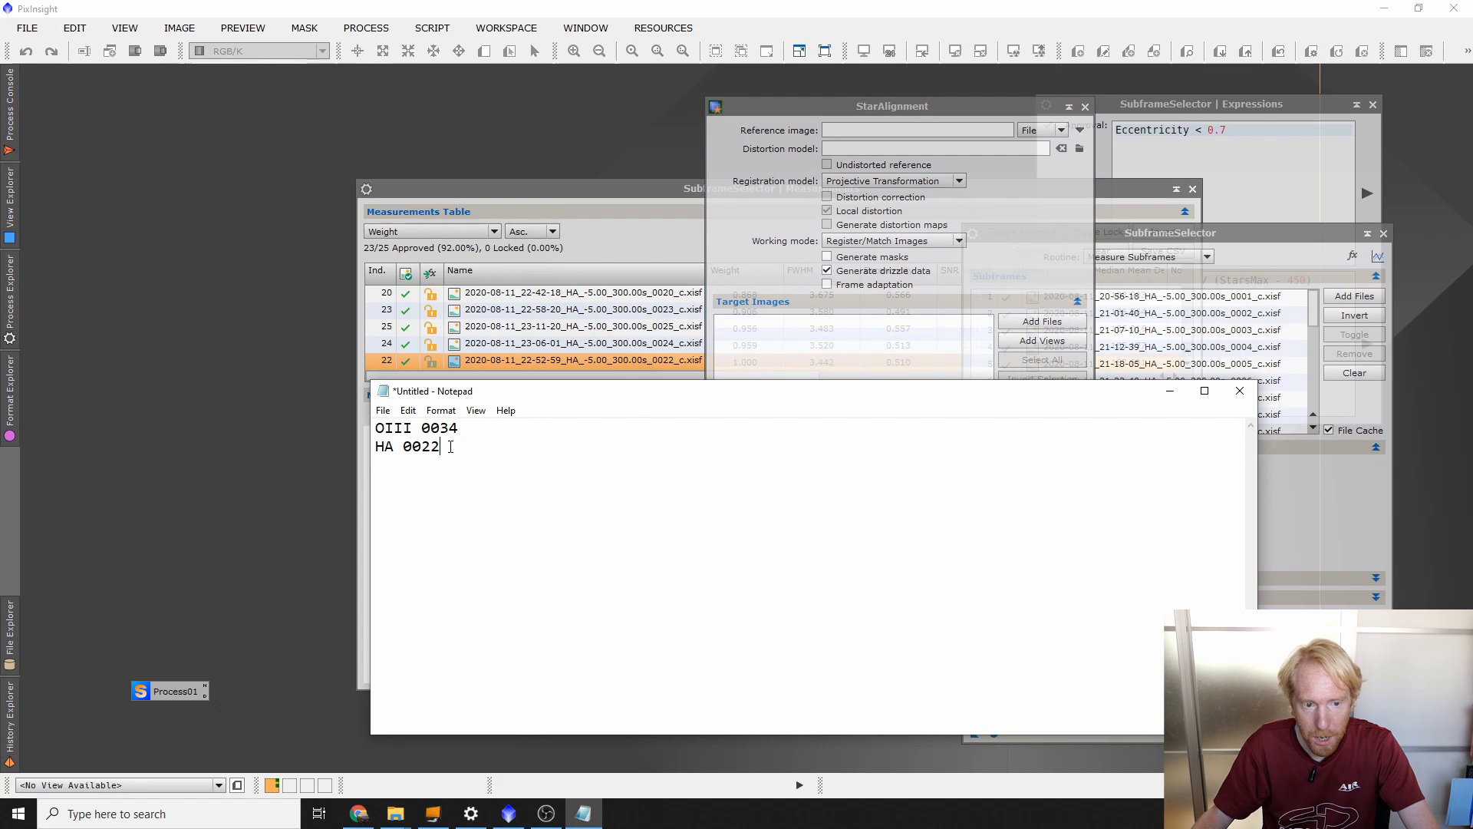
drag(451, 447, 375, 447)
click(1079, 131)
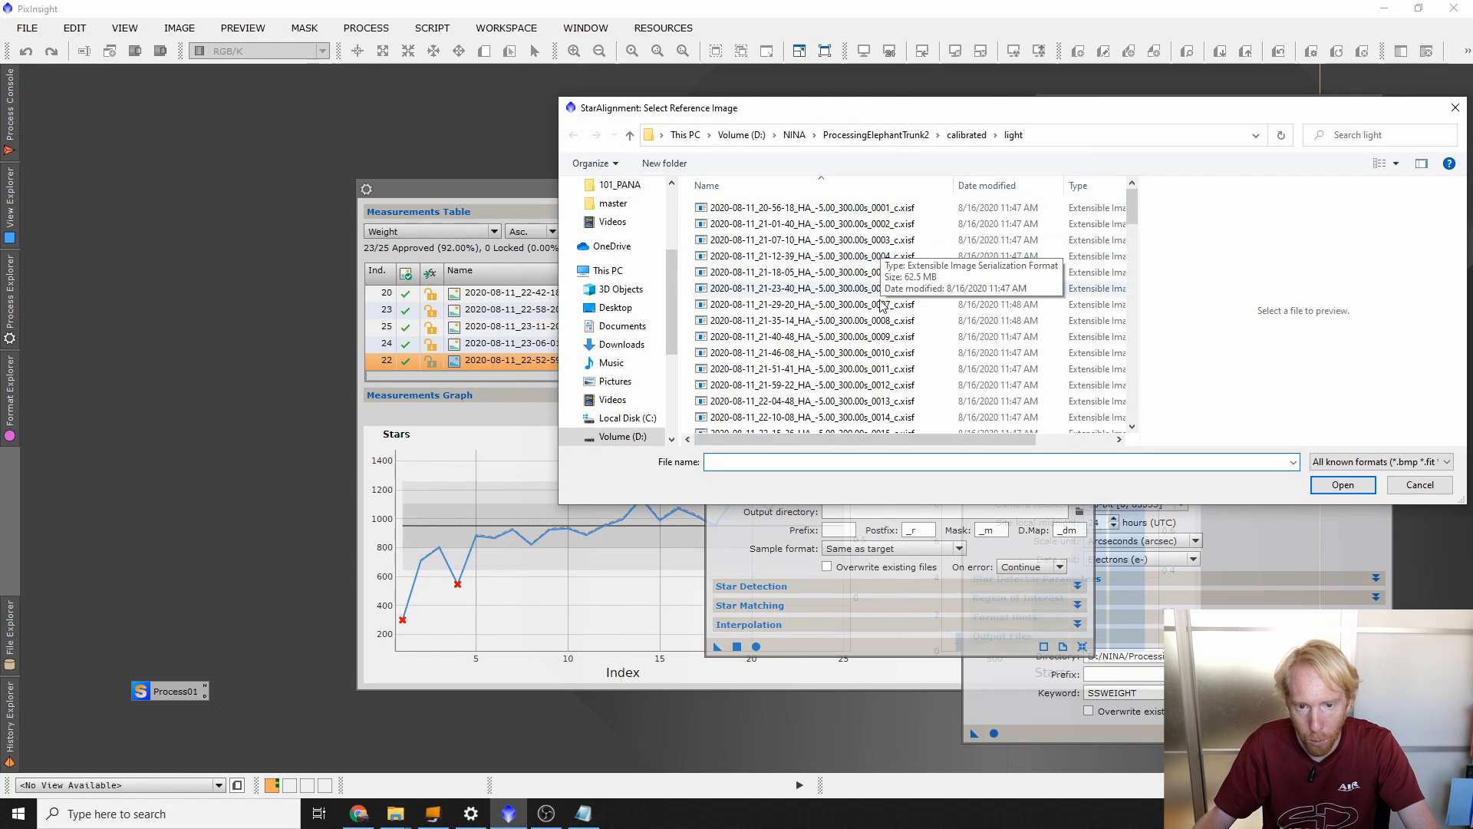
click(875, 135)
double_click(748, 257)
double_click(891, 186)
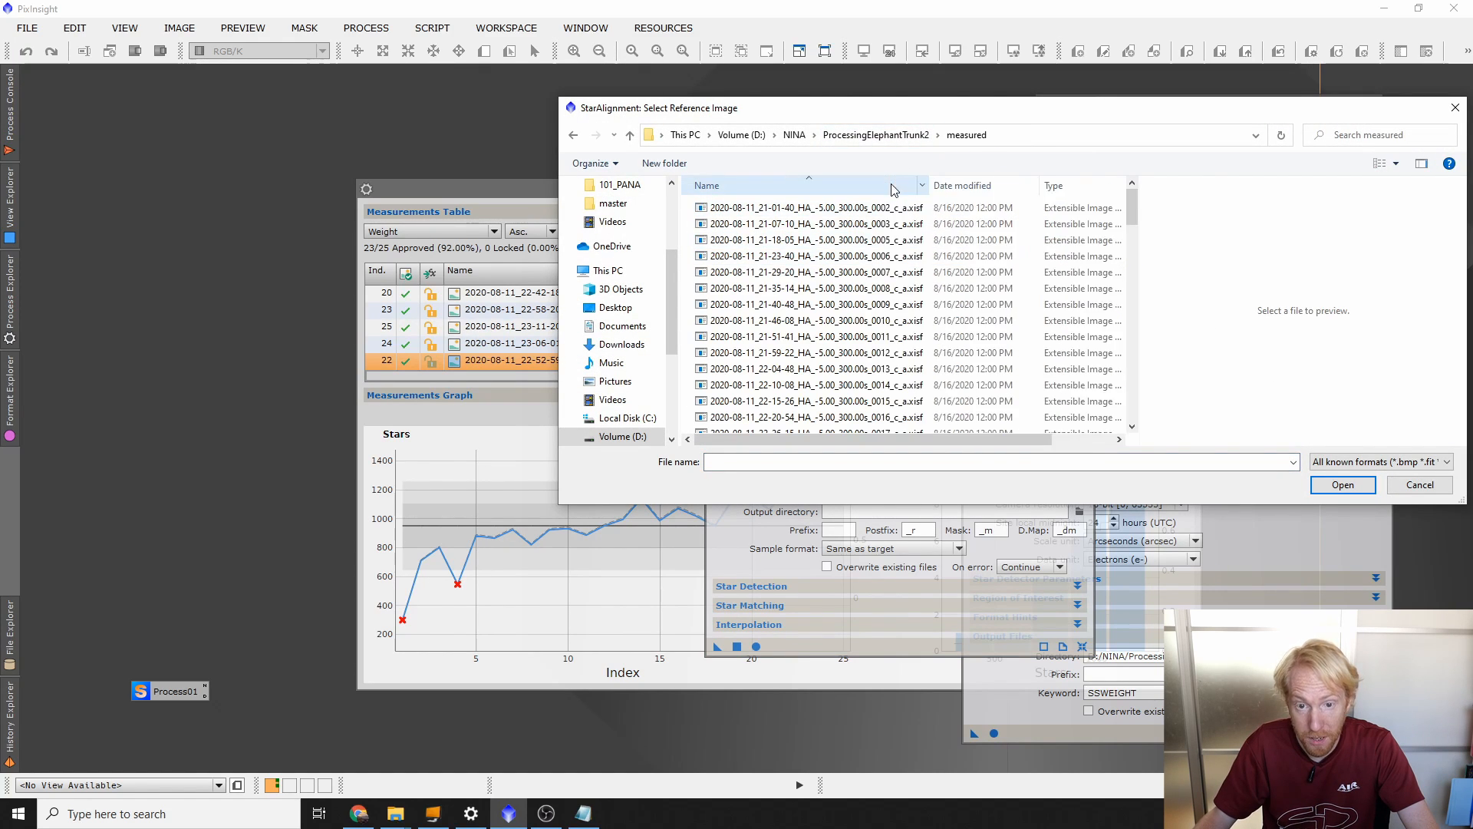
scroll(902, 368, down, 2)
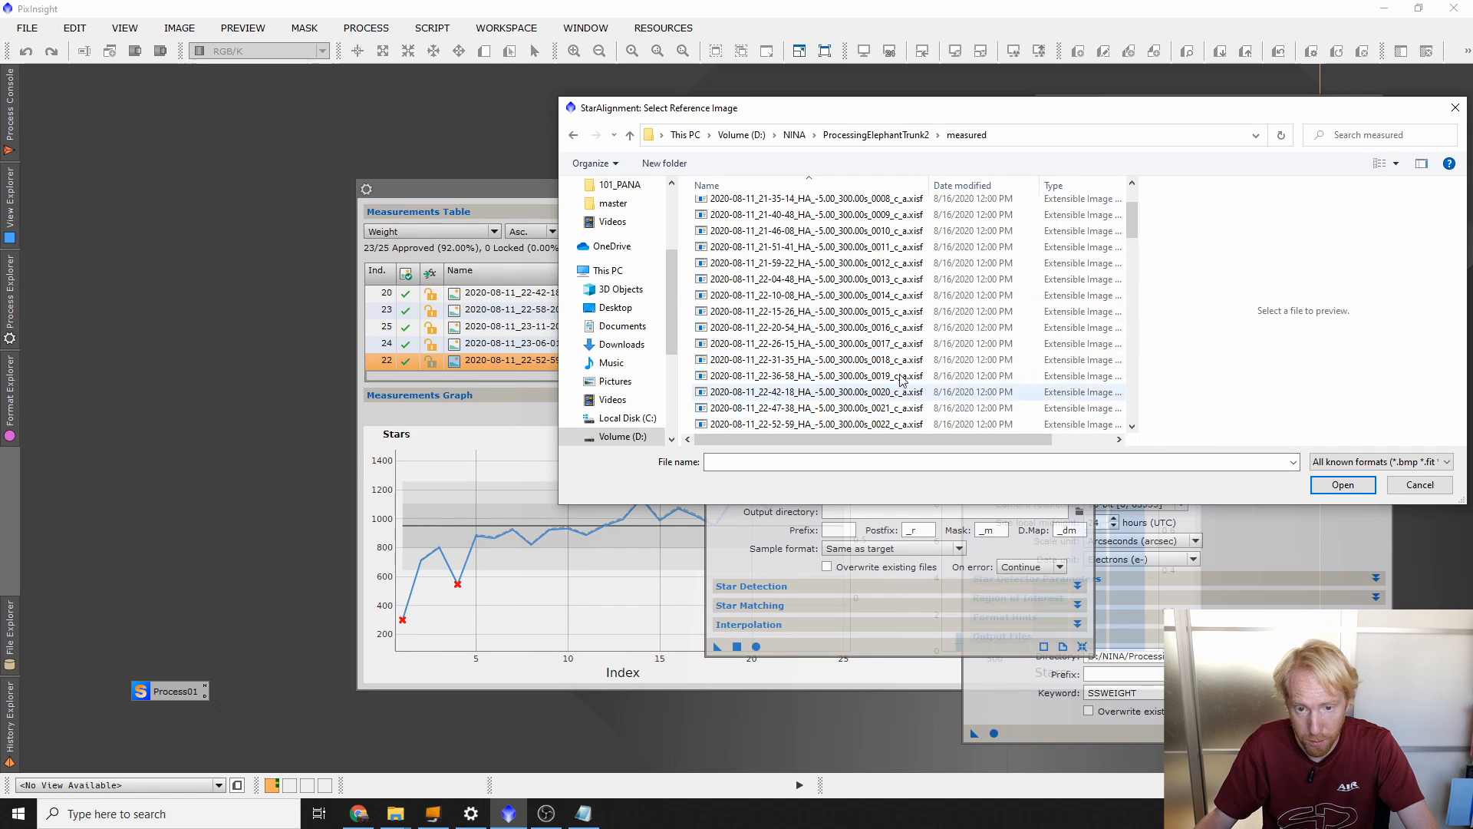
double_click(844, 424)
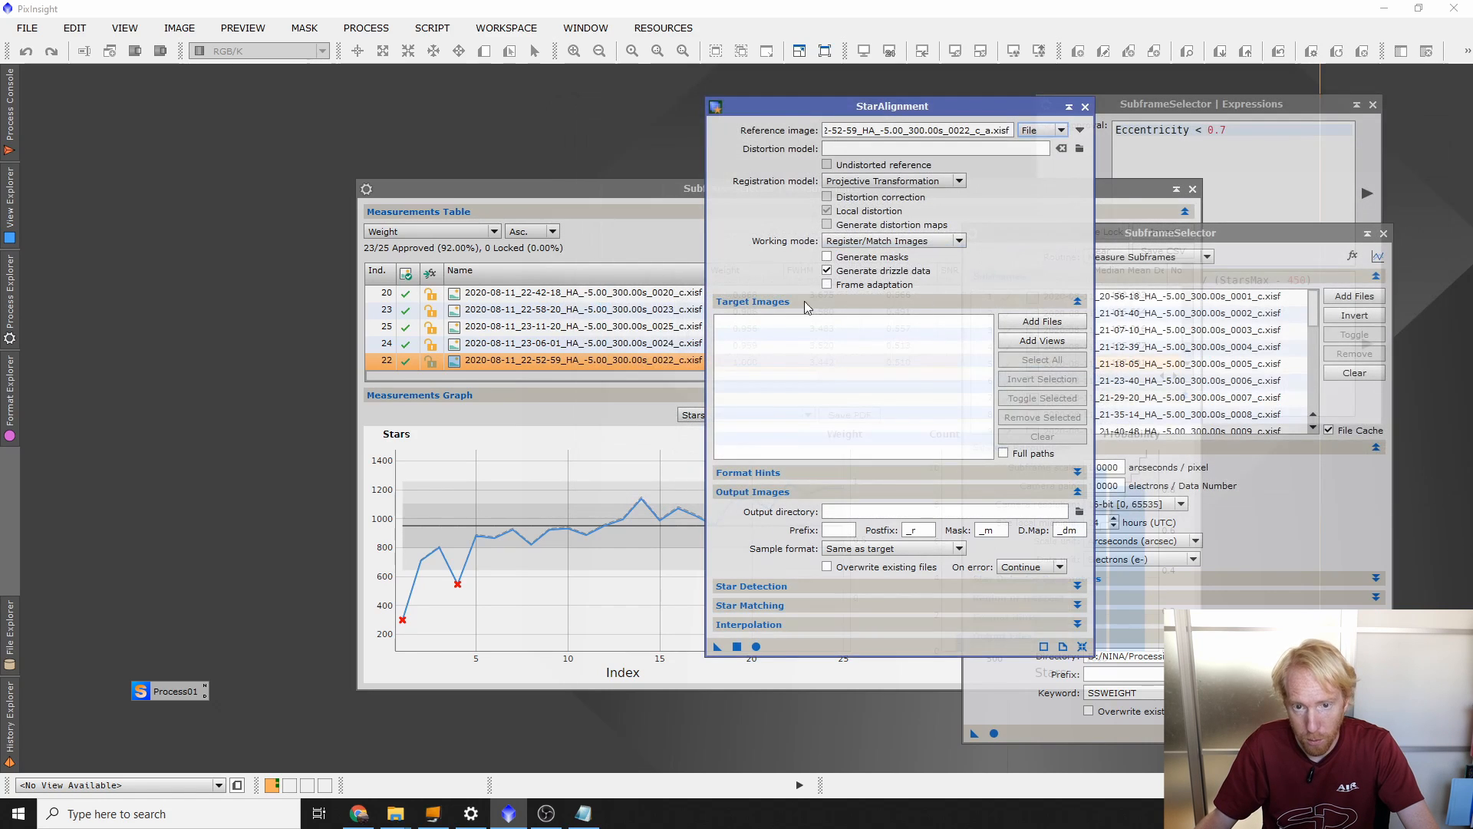
Step: Add all HA and OIII frames from the measured folder as StarAlignment target images and check the list
click(1042, 326)
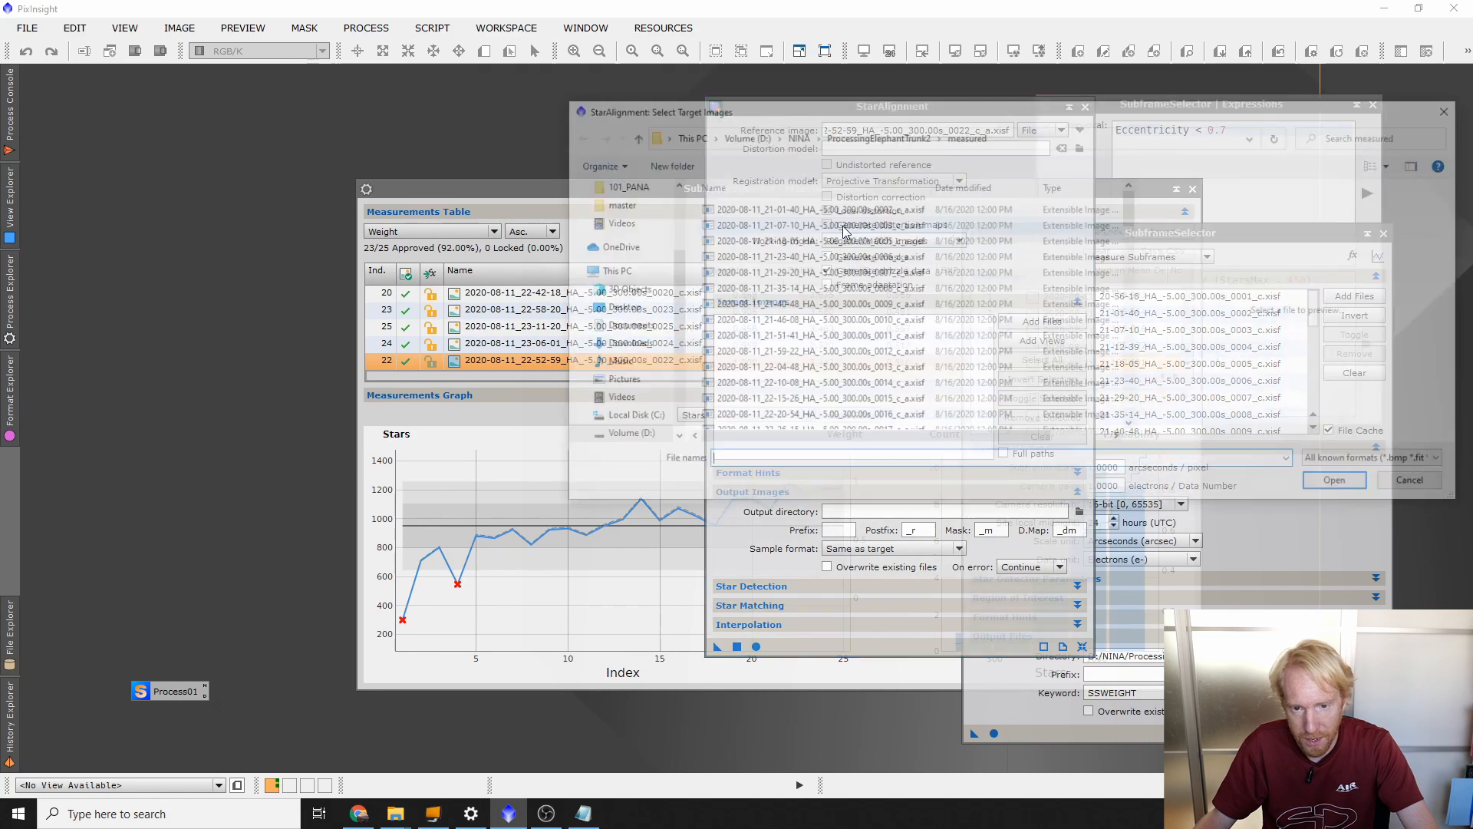
key(ctrl+a)
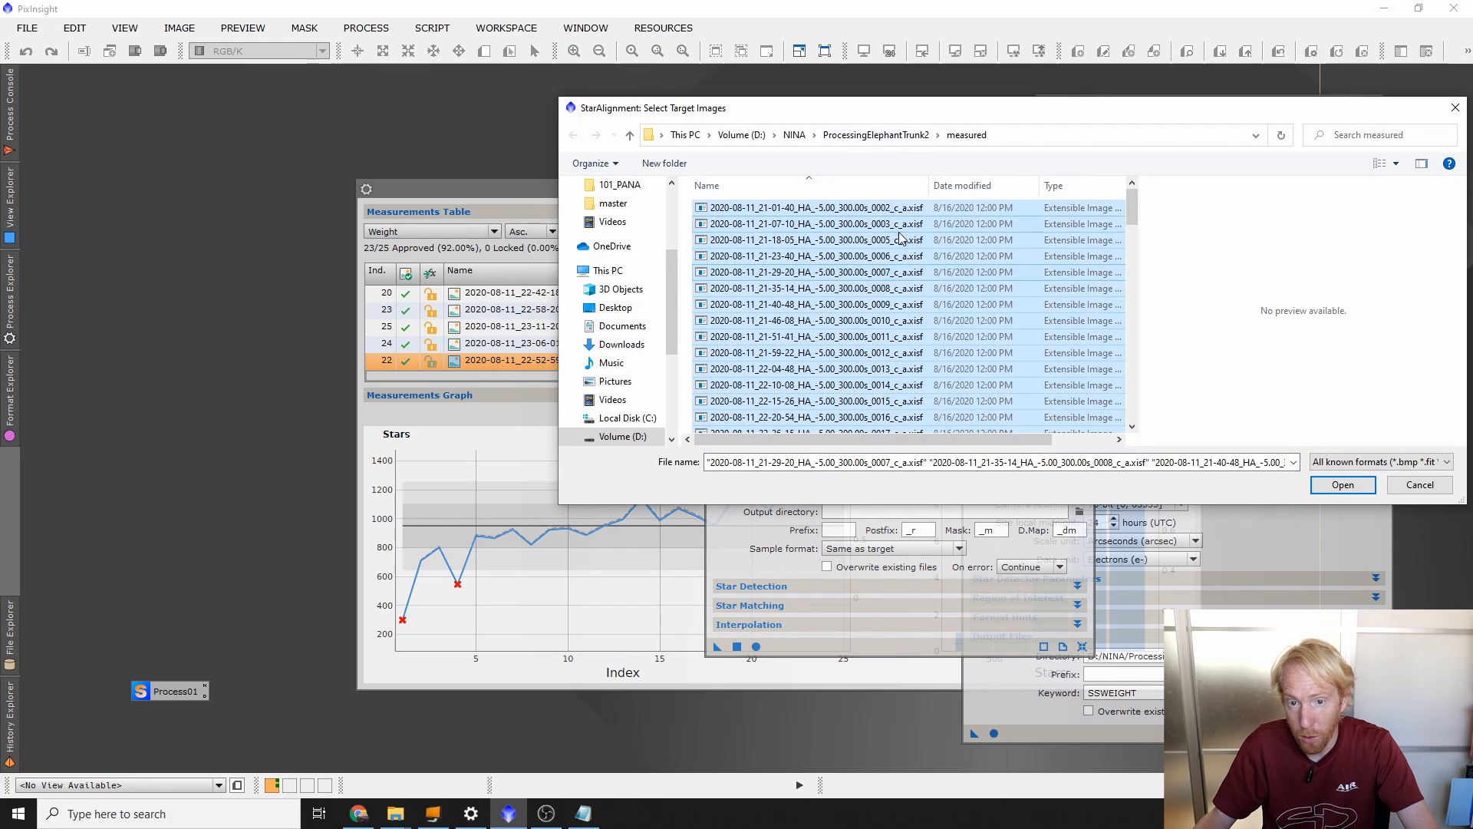
click(1341, 485)
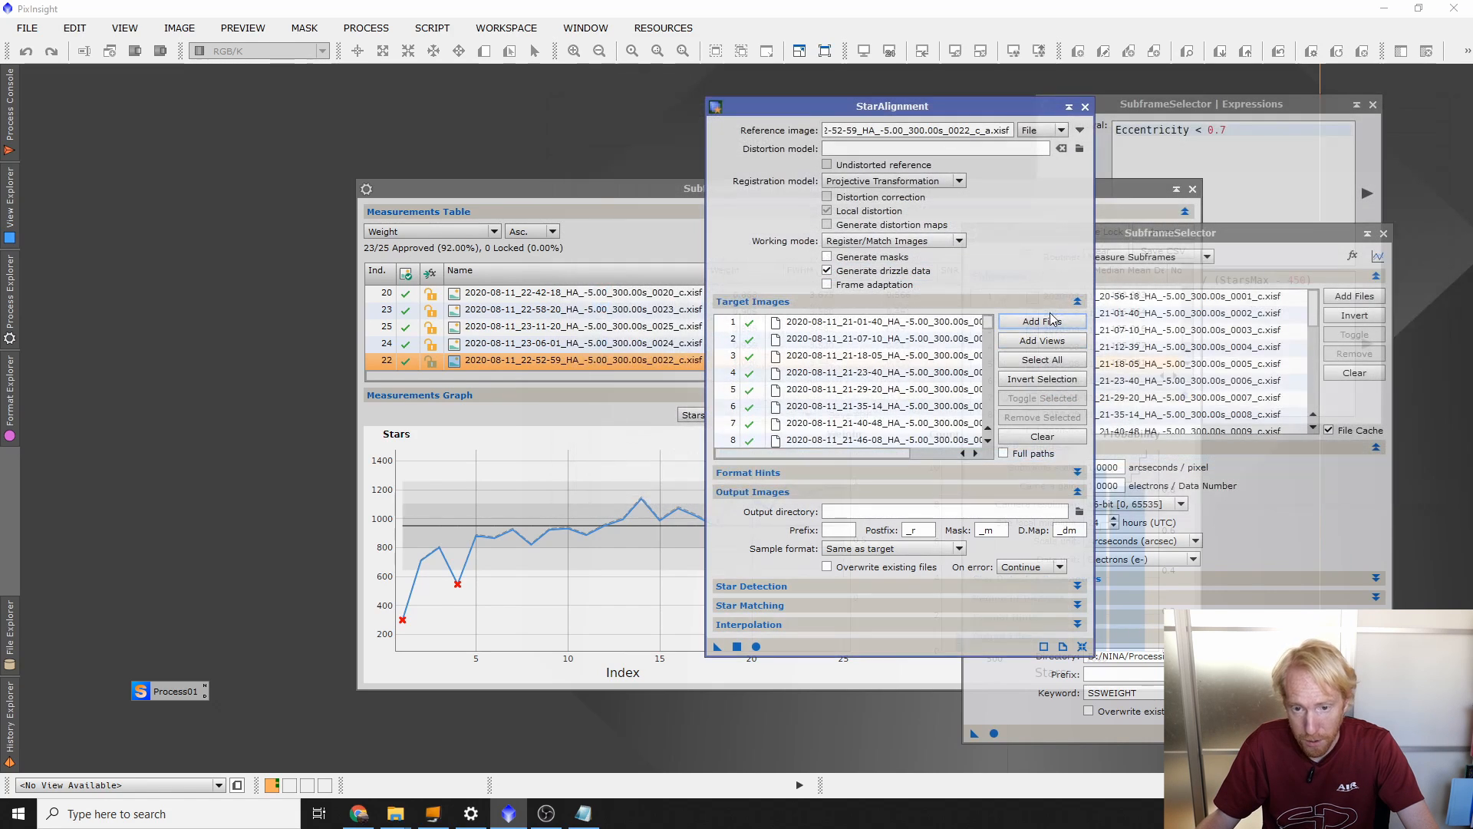
drag(1011, 130, 770, 150)
click(909, 374)
scroll(908, 373, down, 6)
scroll(908, 373, down, 20)
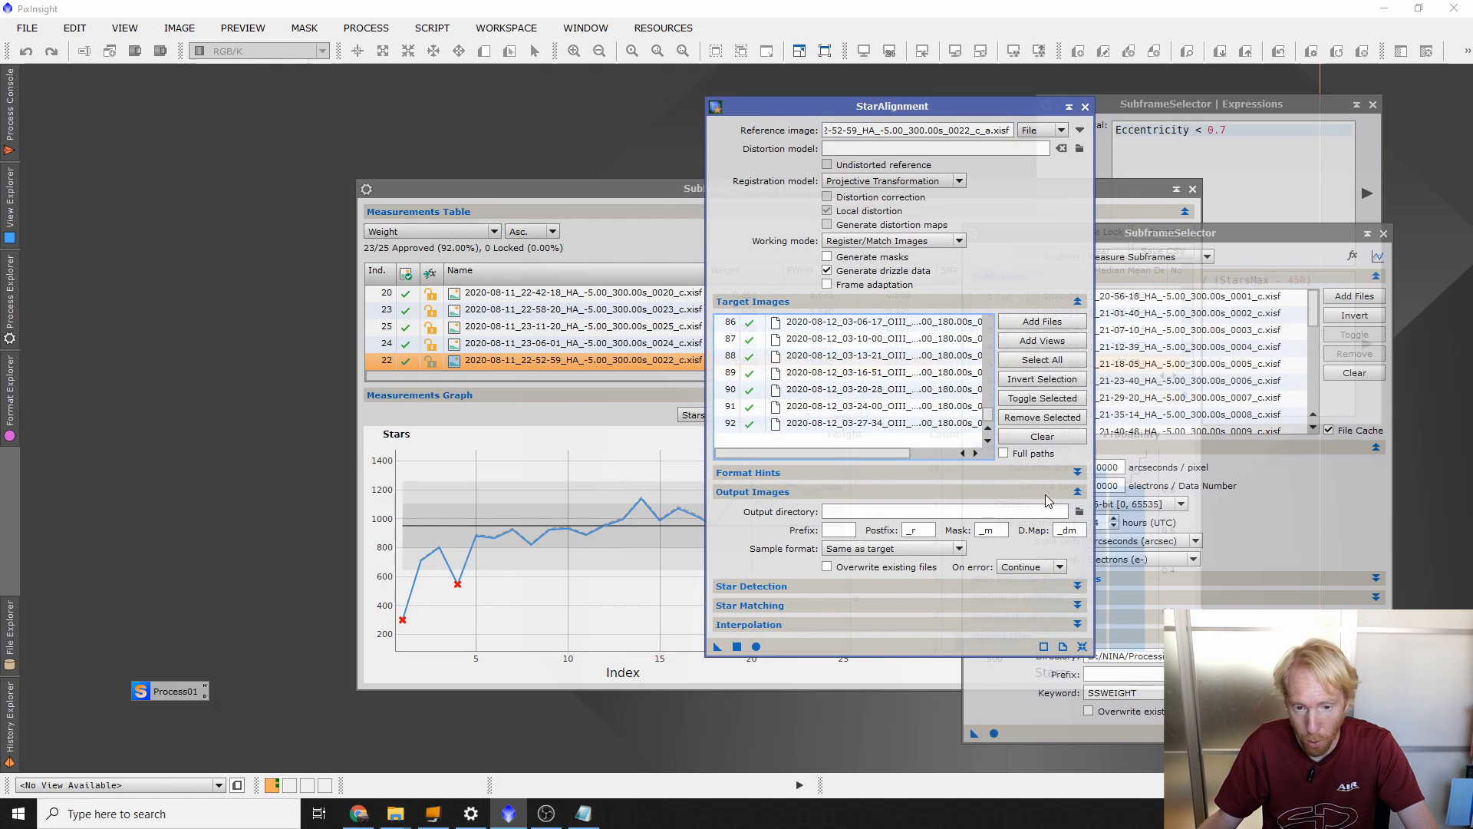
Step: Create a "registered" folder inside ProcessingElephantTrunk2, set it as the StarAlignment output directory and run the alignment
click(1079, 511)
click(886, 136)
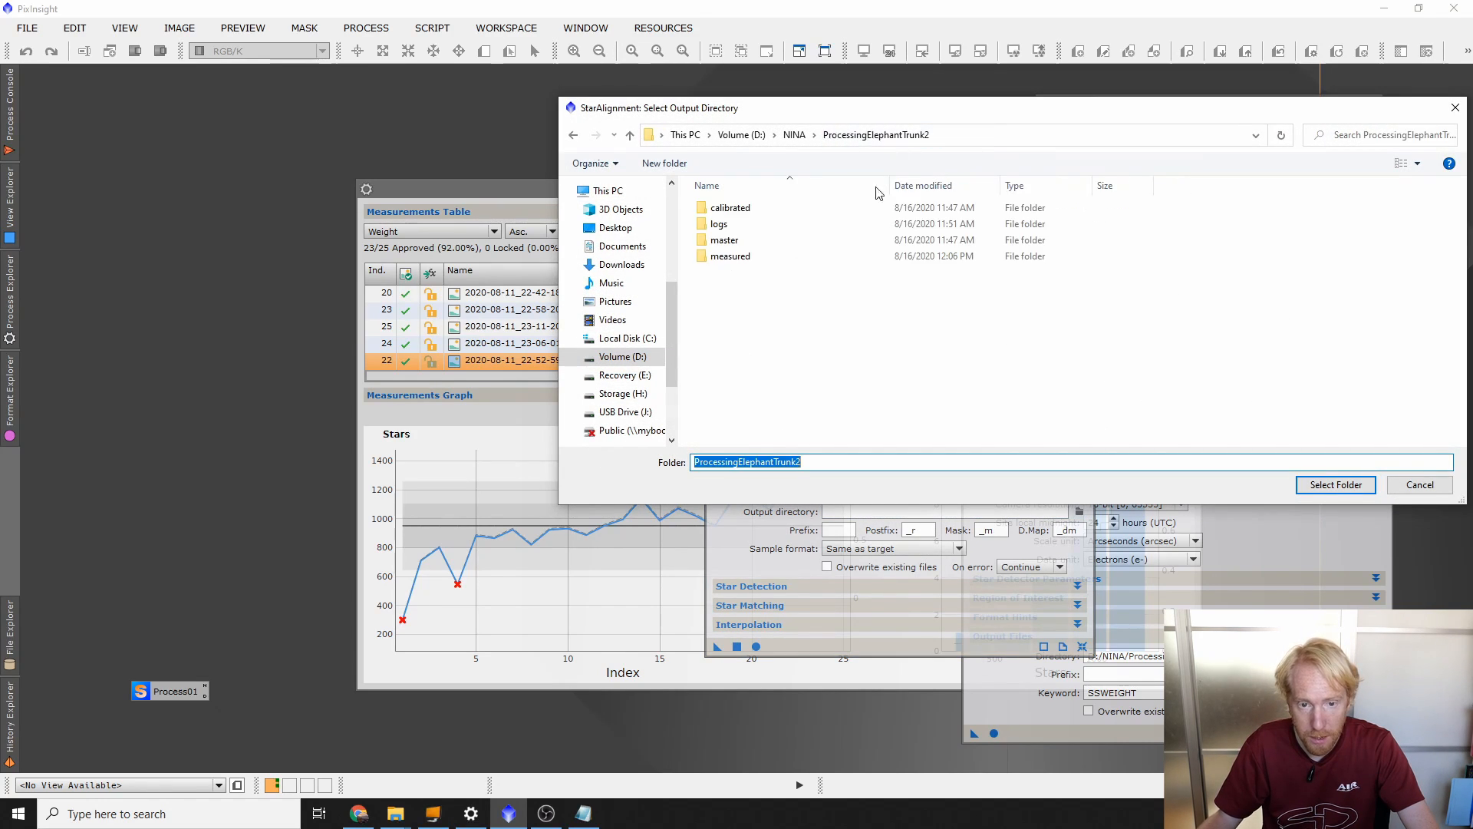
right_click(827, 303)
mouse_move(894, 512)
click(1028, 514)
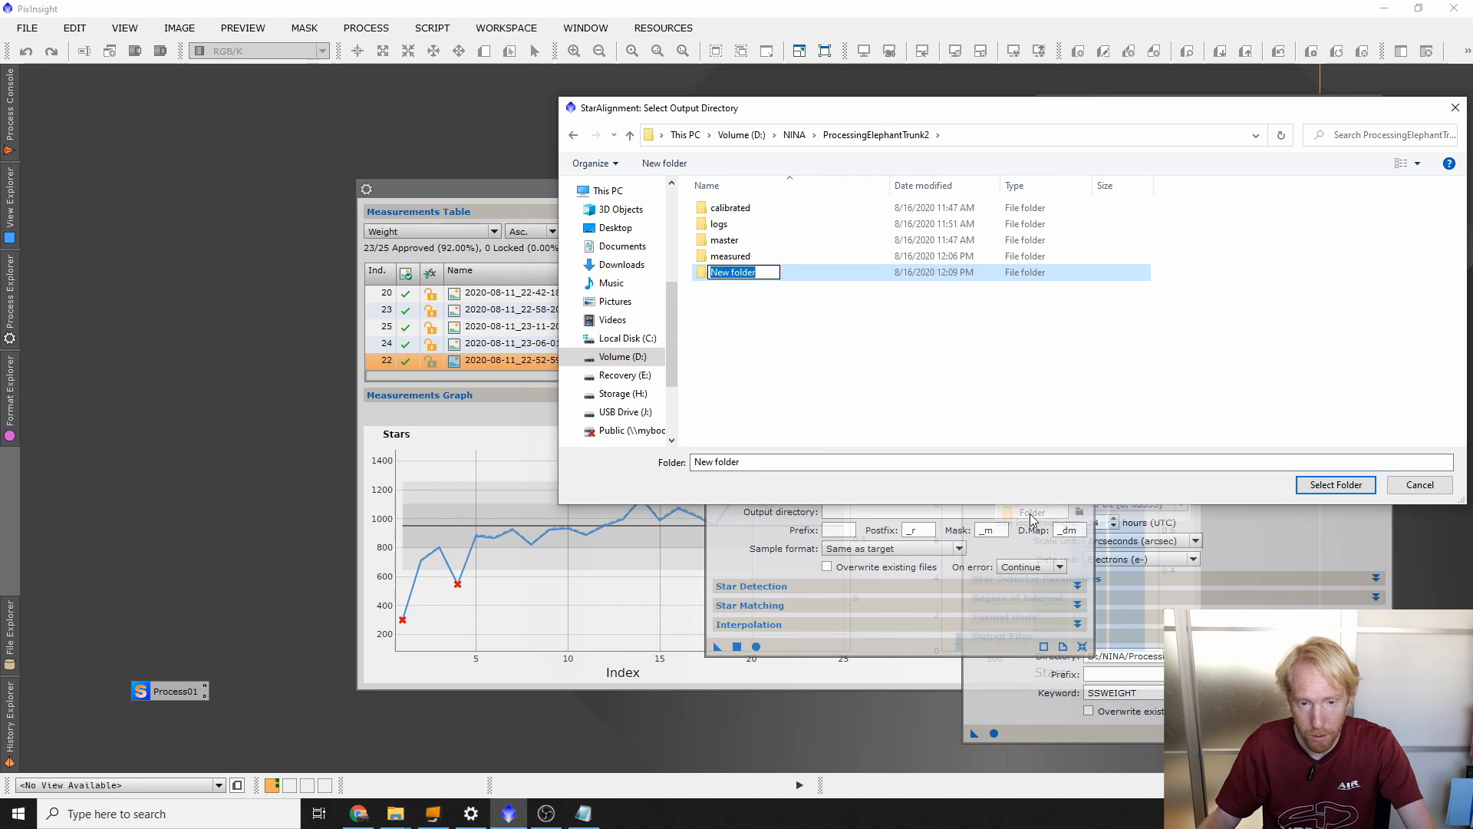
text(registered)
key(Return)
click(1329, 485)
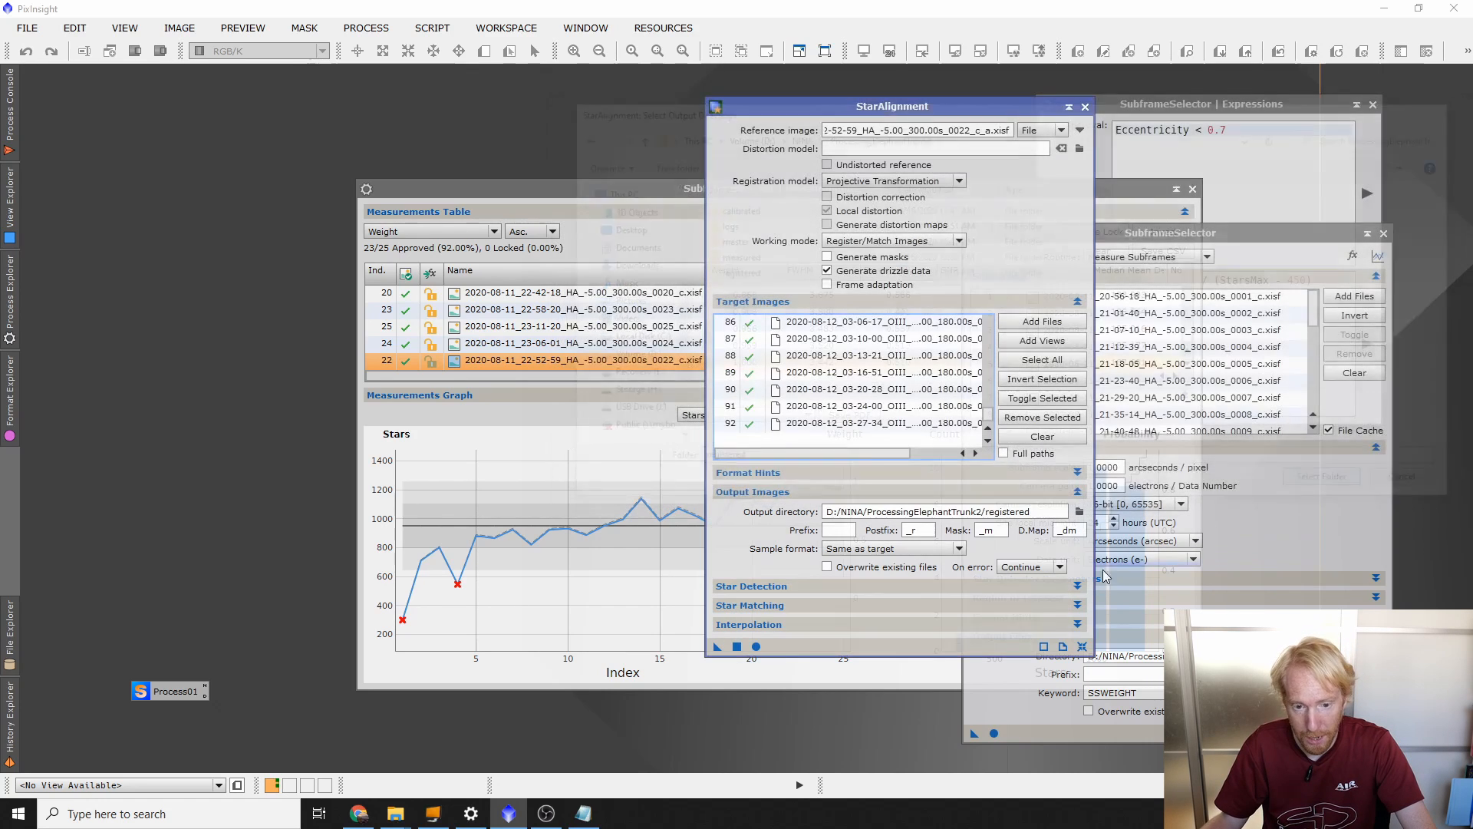
click(756, 646)
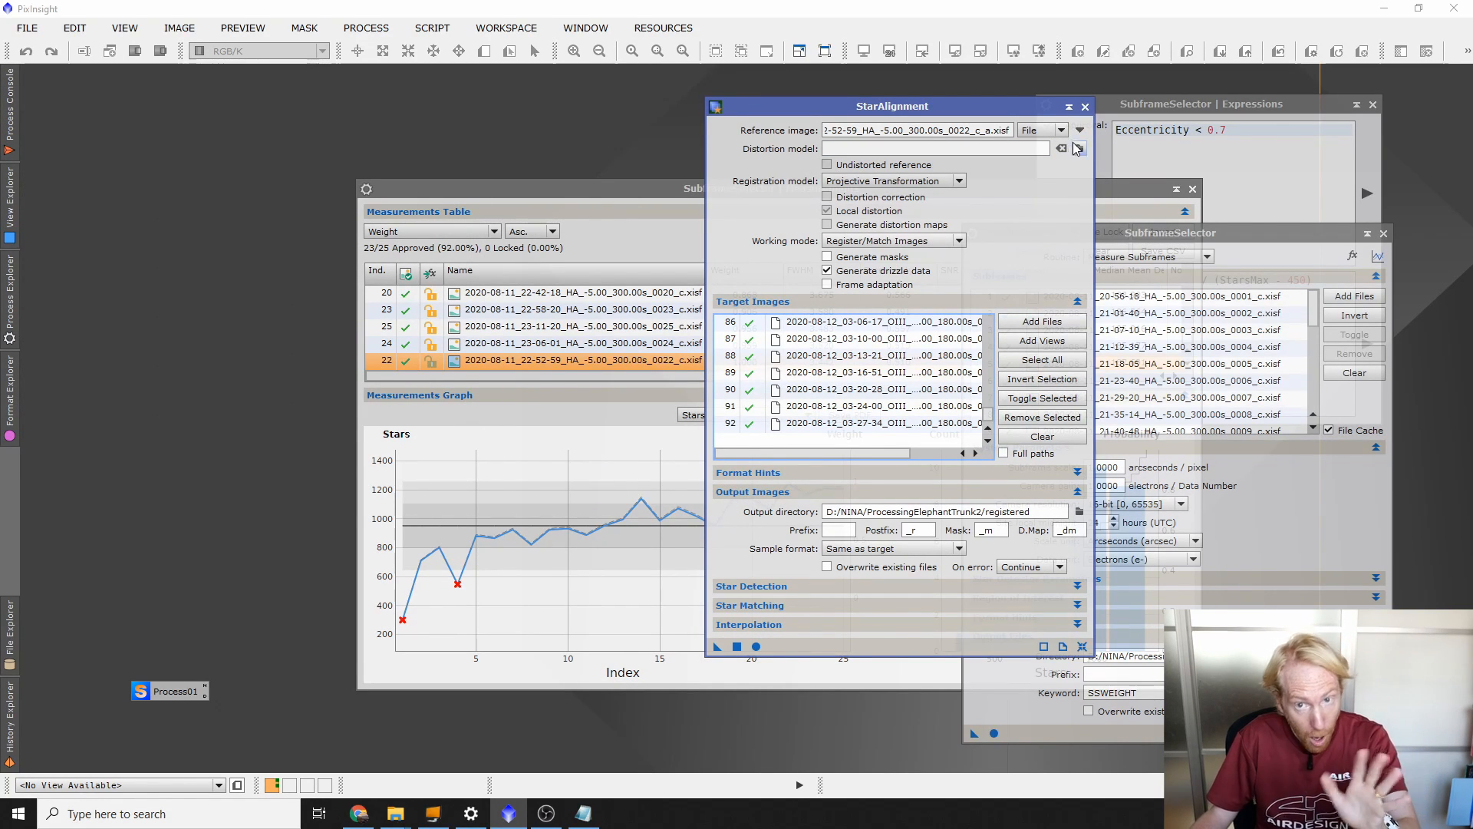
Step: Close StarAlignment and open the LocalNormalization process
click(1084, 107)
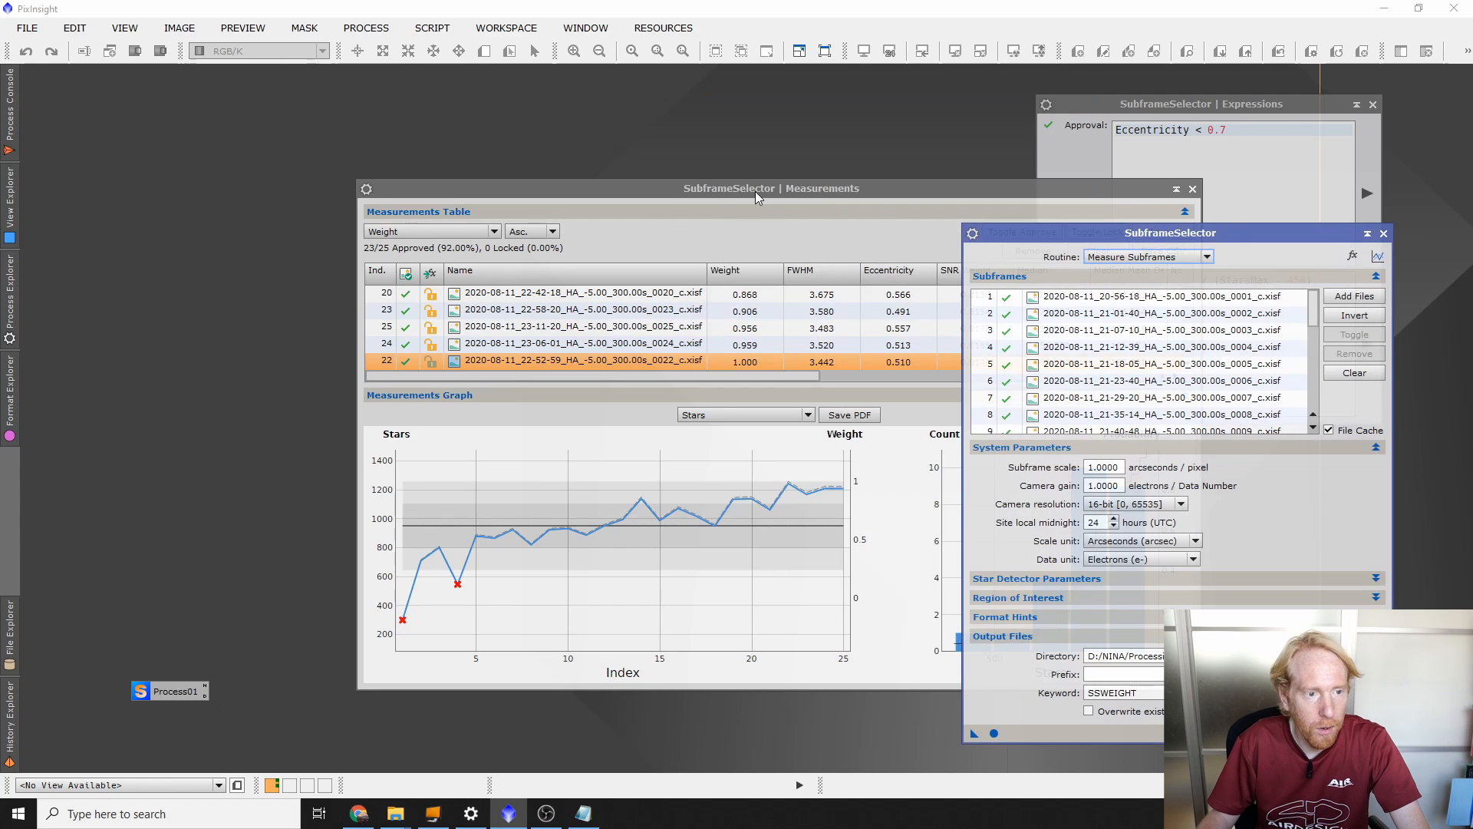
click(9, 291)
scroll(130, 399, down, 10)
double_click(139, 422)
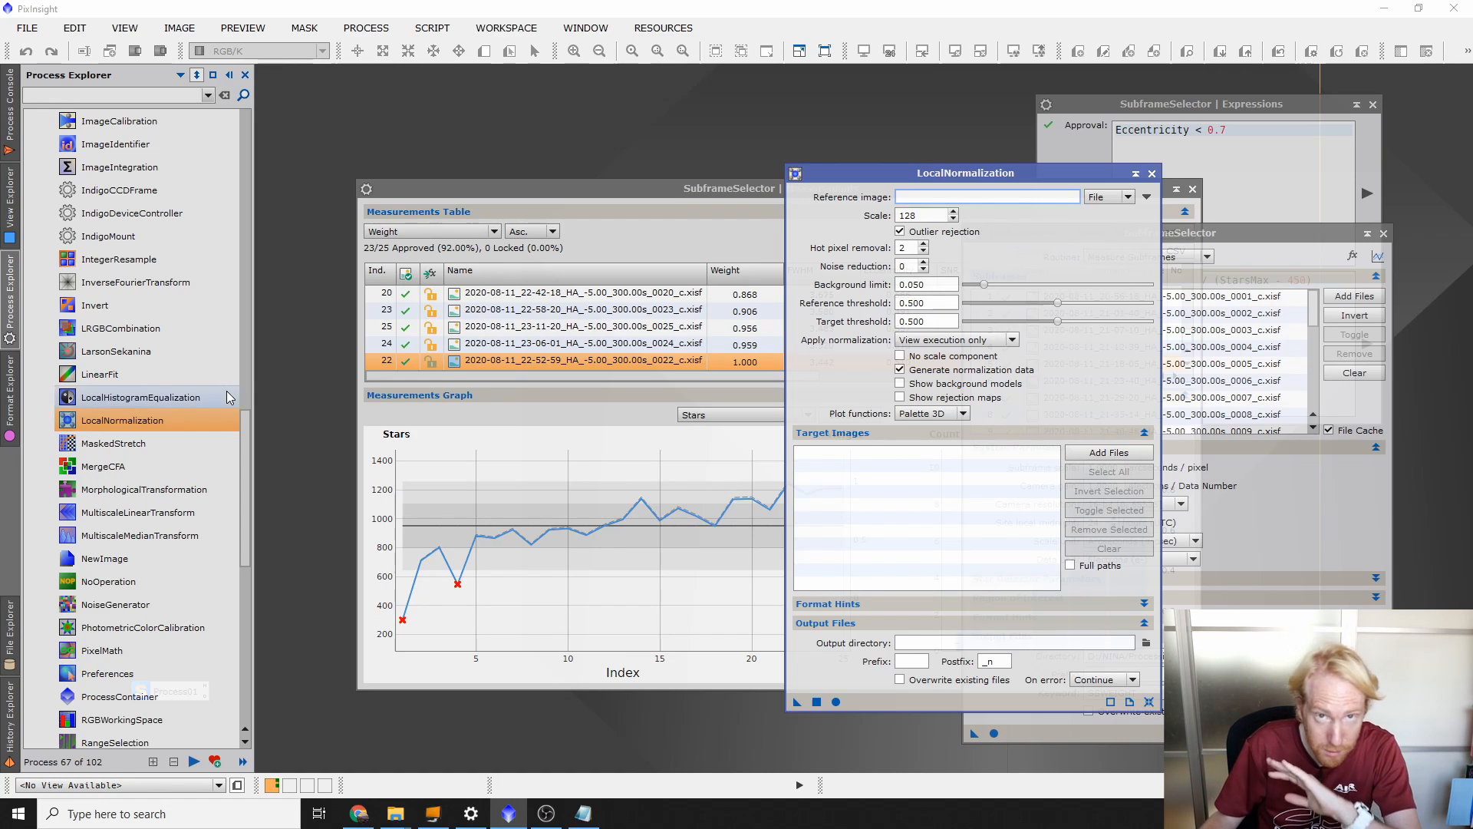
Step: Set HA frame 0022 from the registered folder as the LocalNormalization reference image
click(1146, 196)
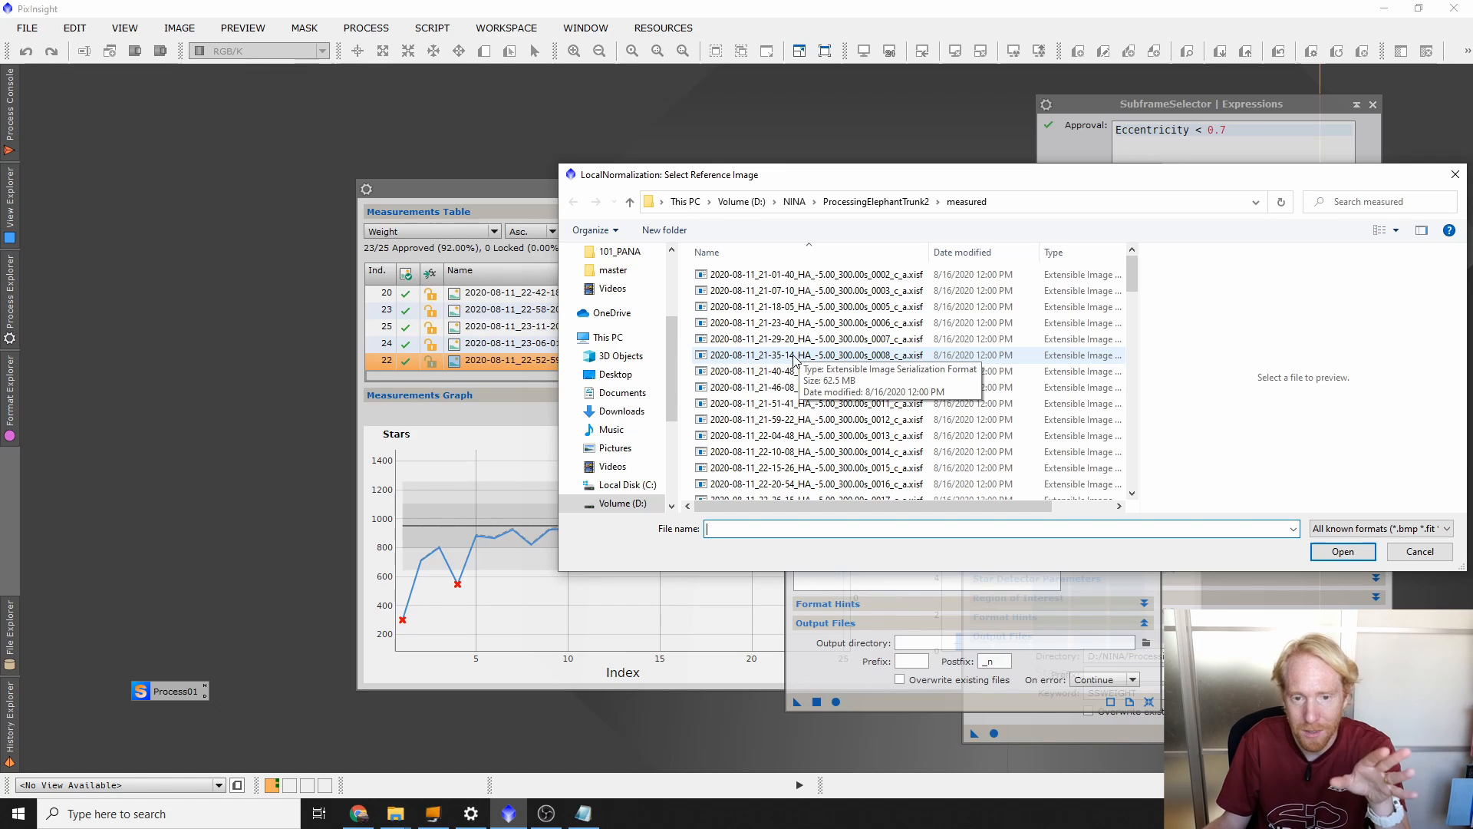
click(876, 201)
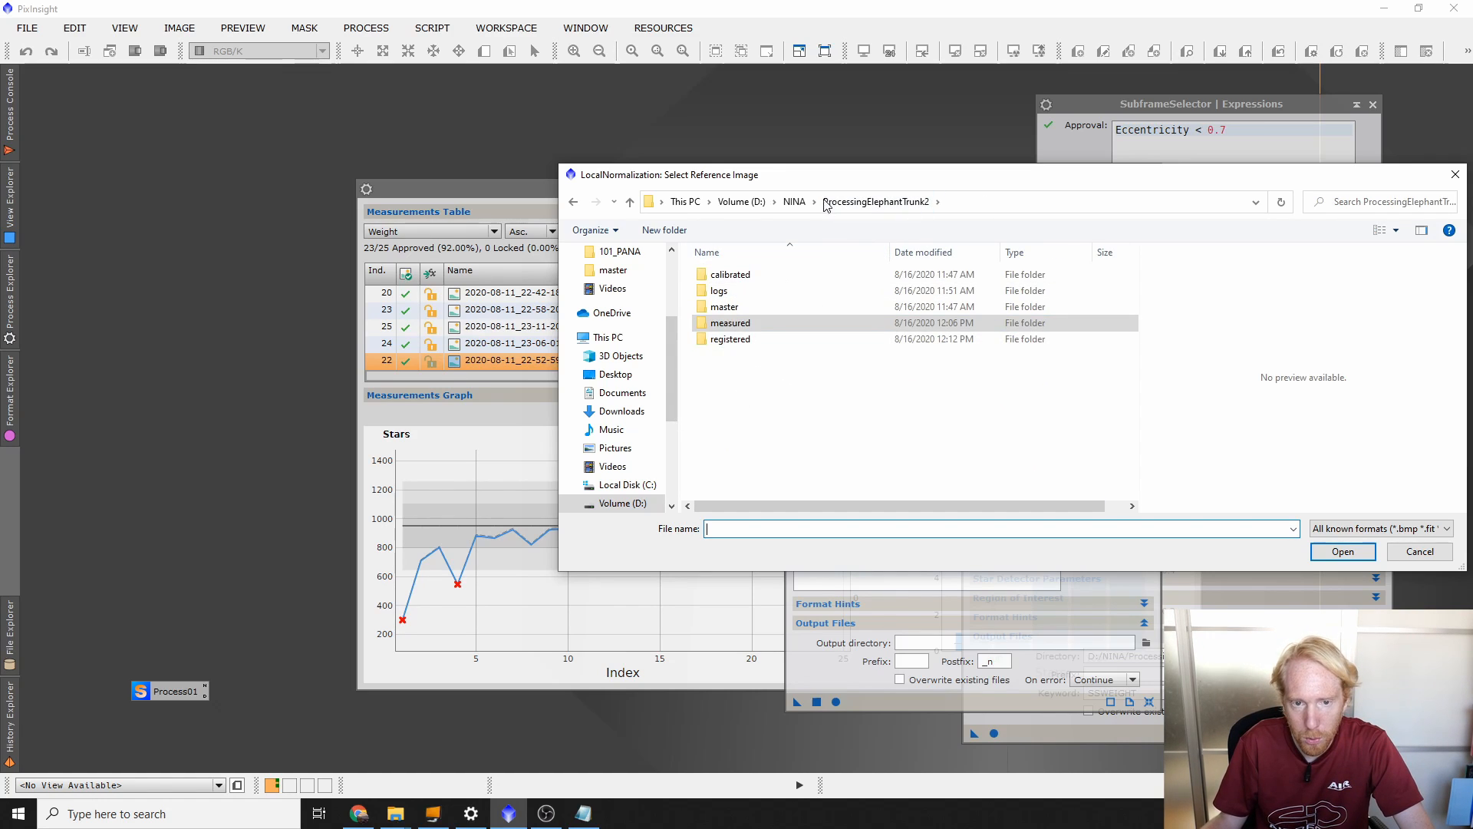
click(739, 343)
double_click(739, 343)
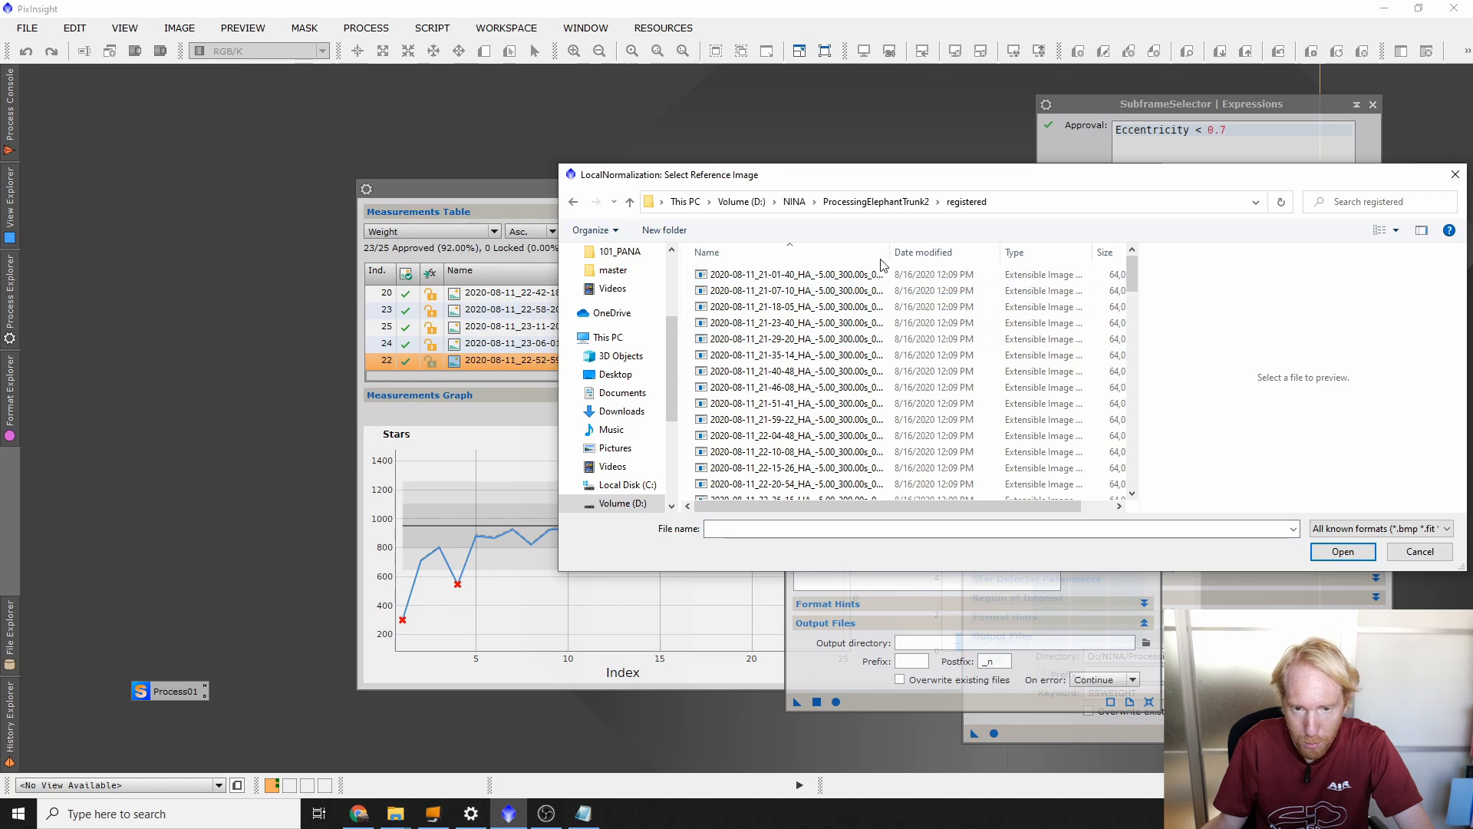
drag(894, 250, 940, 251)
scroll(925, 360, down, 5)
double_click(924, 346)
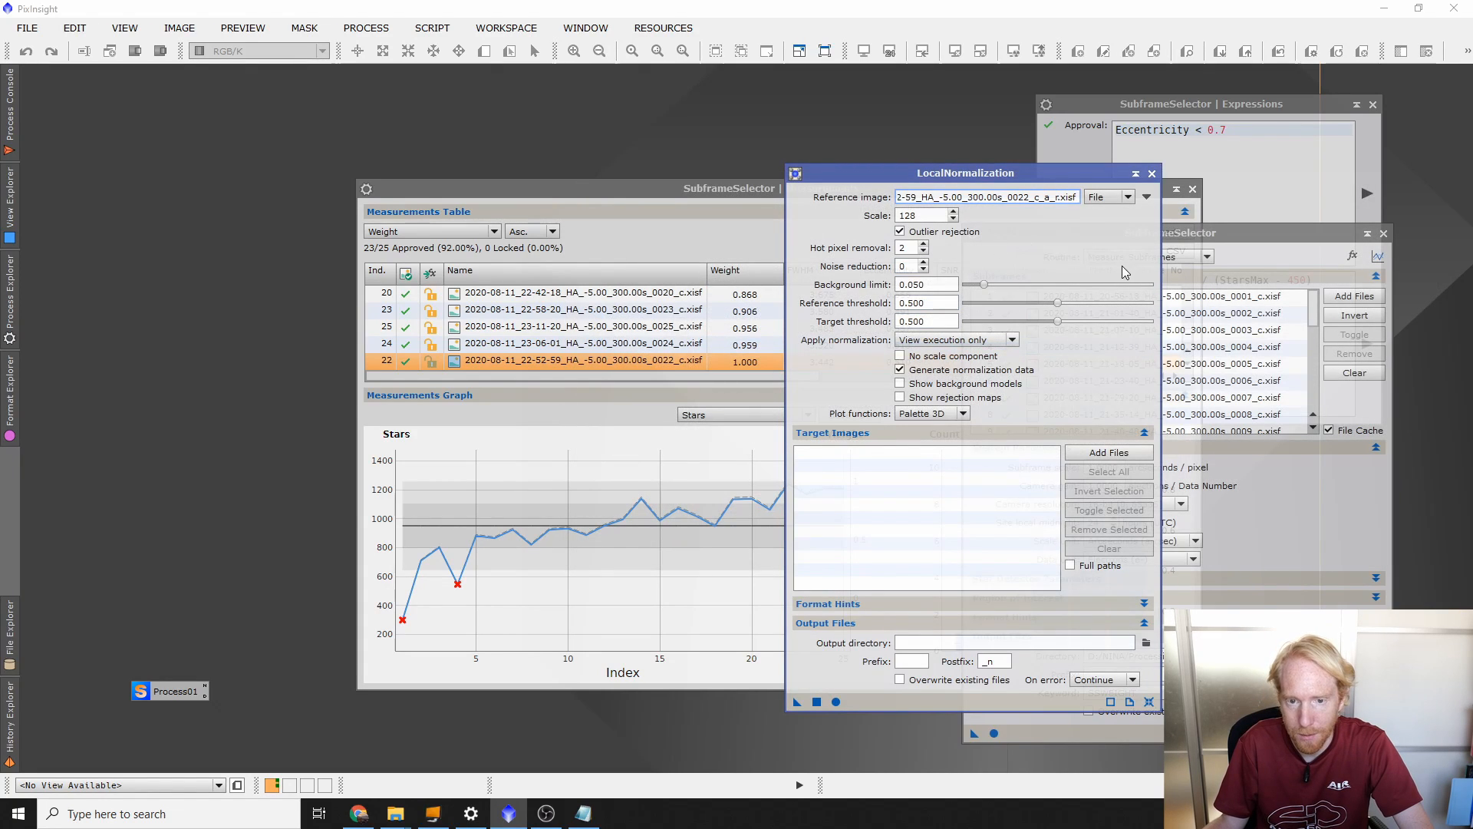
Step: Add the registered HA frames 0002 through 0025 as LocalNormalization targets and run the normalization
click(1084, 451)
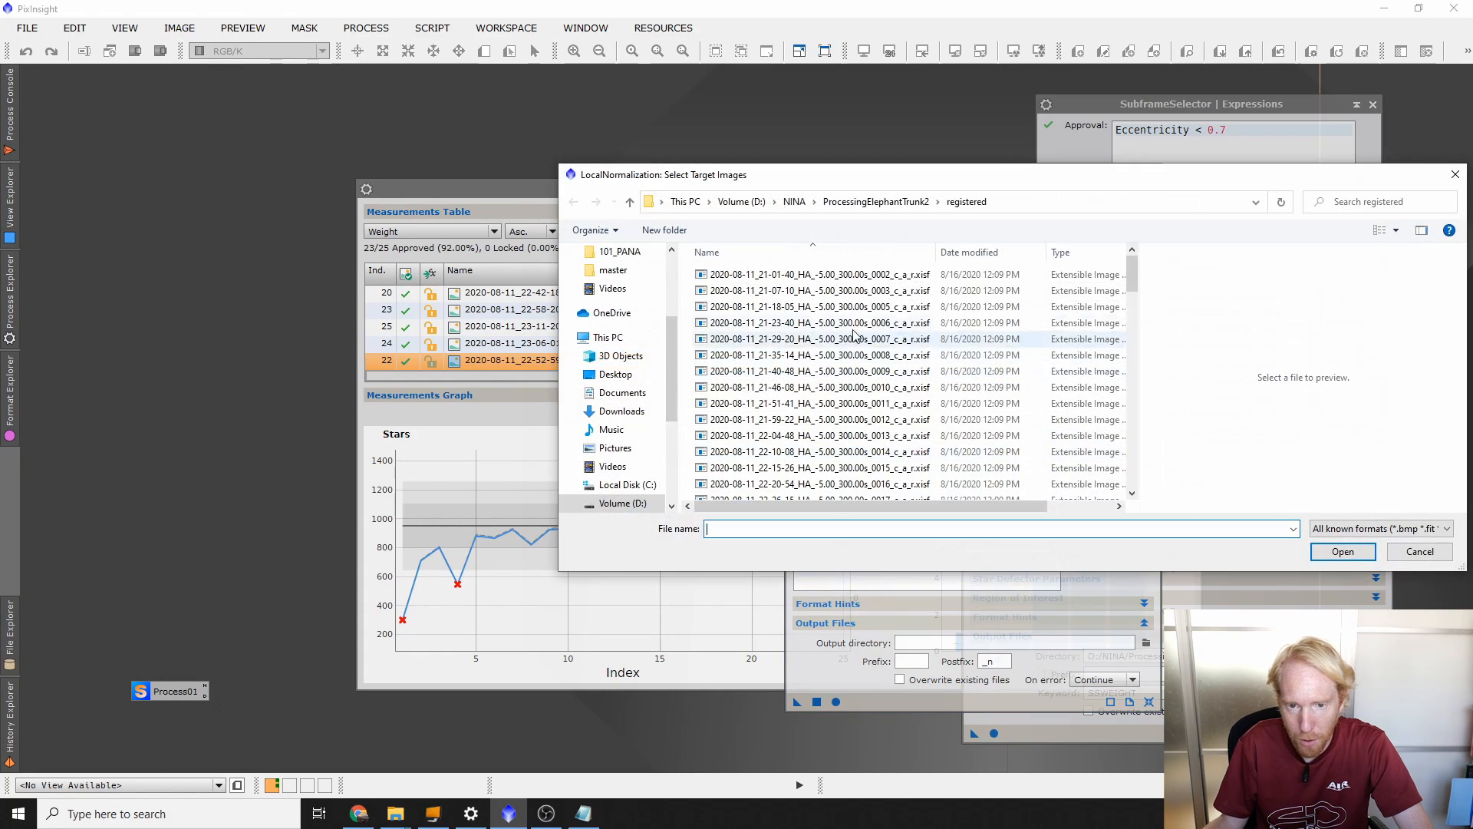
click(960, 274)
scroll(961, 328, down, 5)
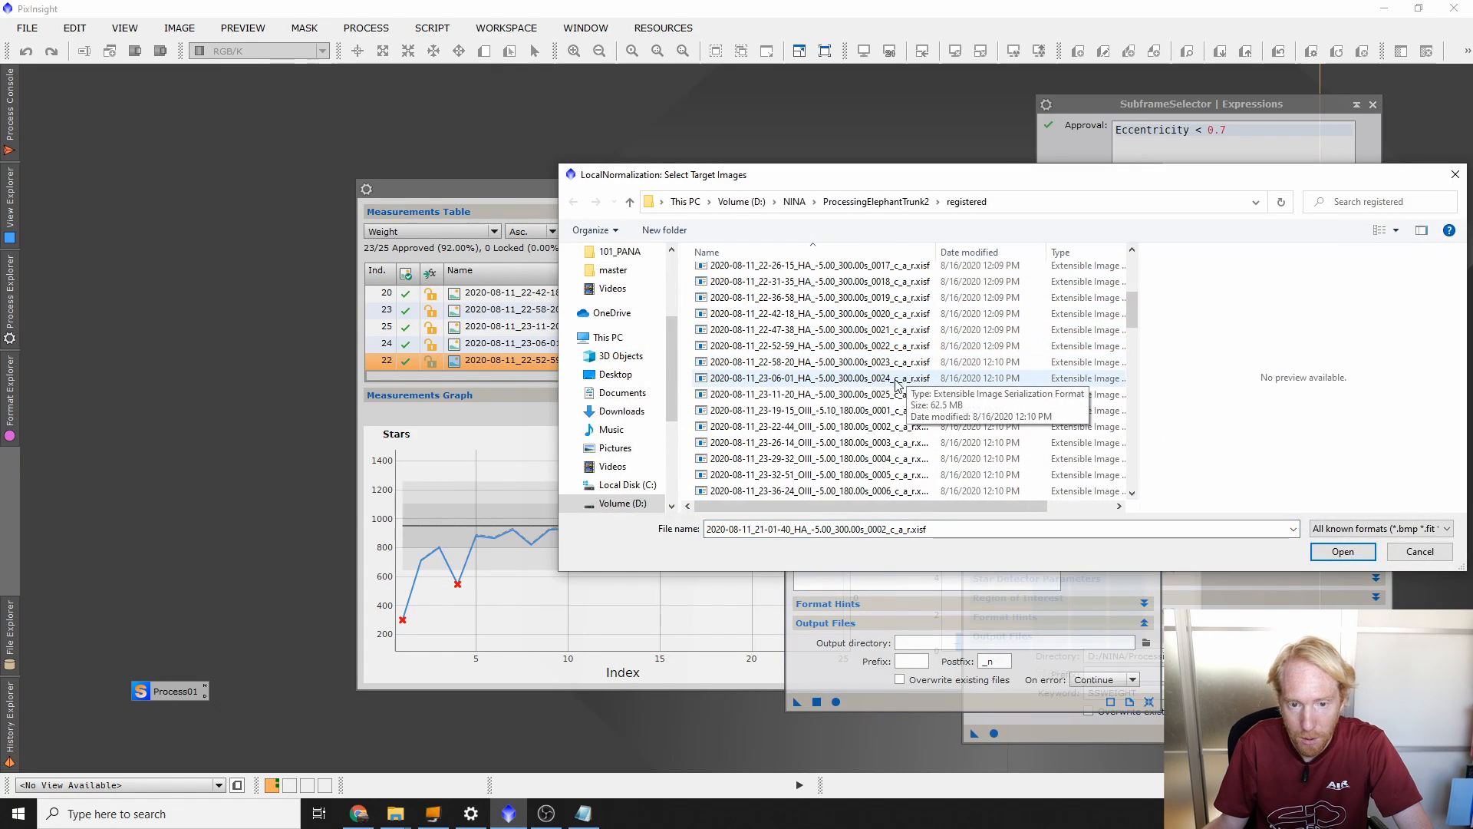
shift+click(959, 393)
click(1342, 551)
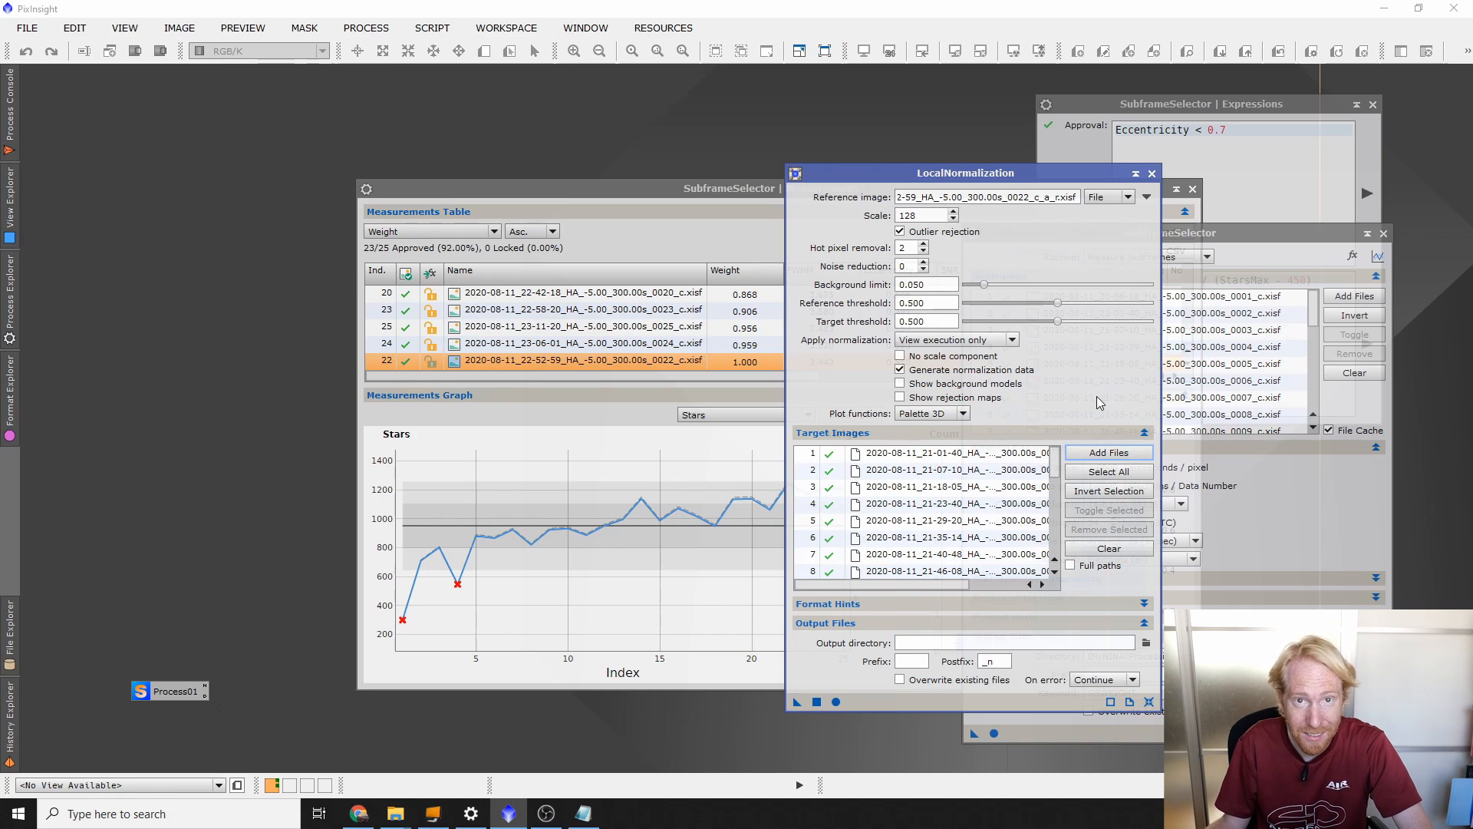
click(835, 701)
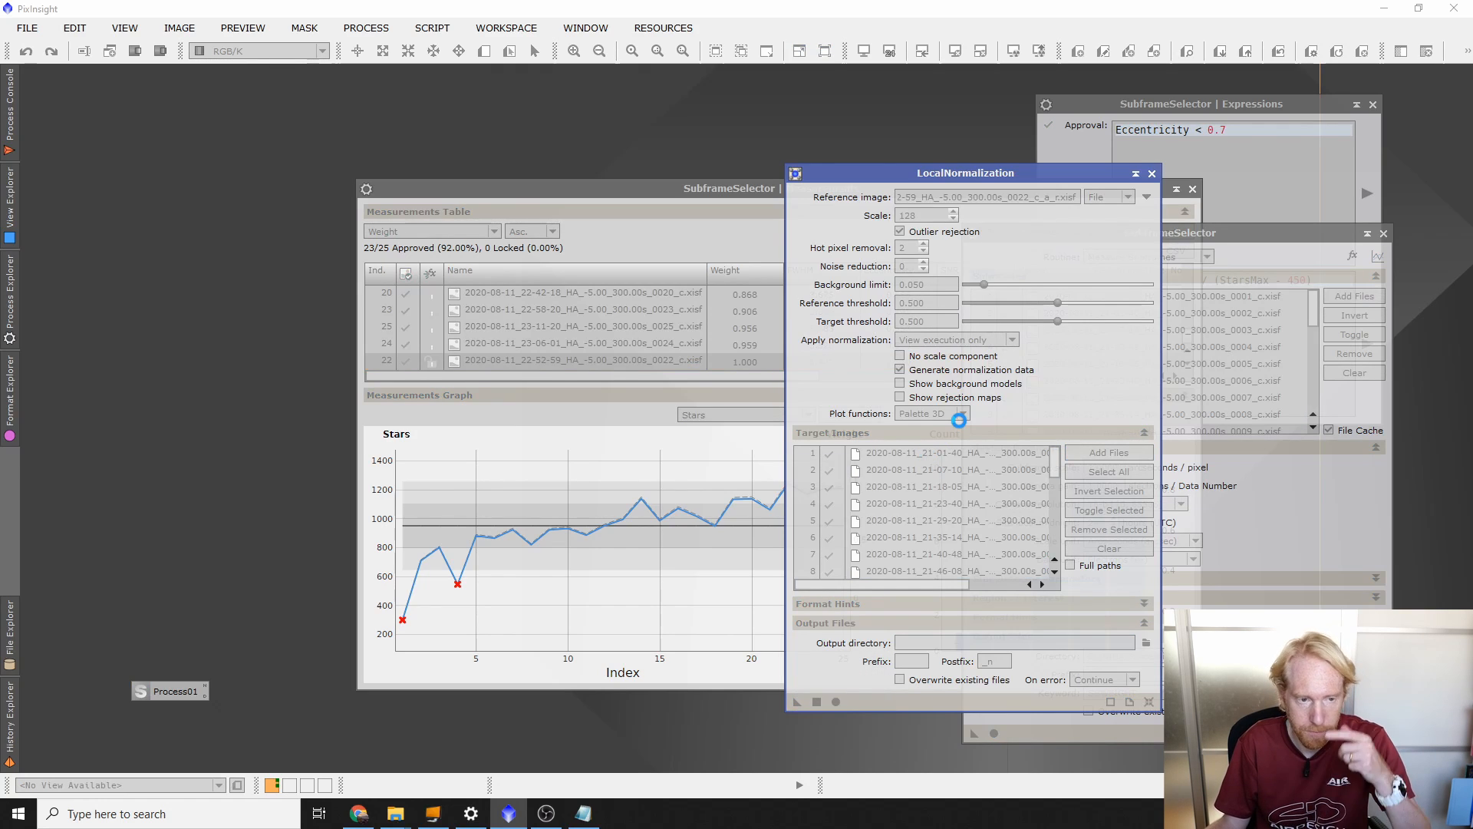
Step: Check the noted OIII frame in Notepad and set registered OIII frame 0034 as the LocalNormalization reference image
click(1147, 196)
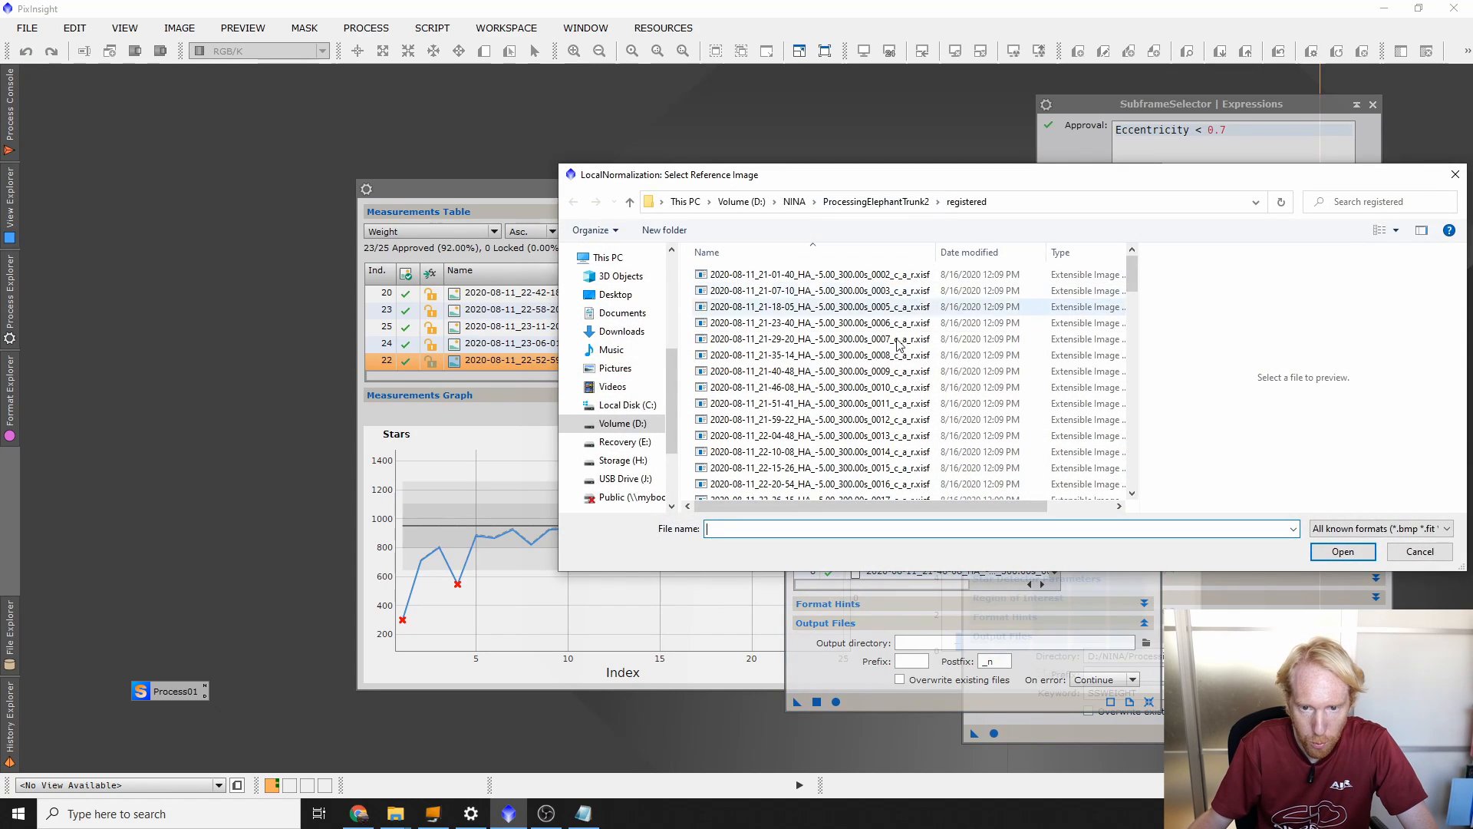
scroll(844, 307, down, 10)
click(583, 813)
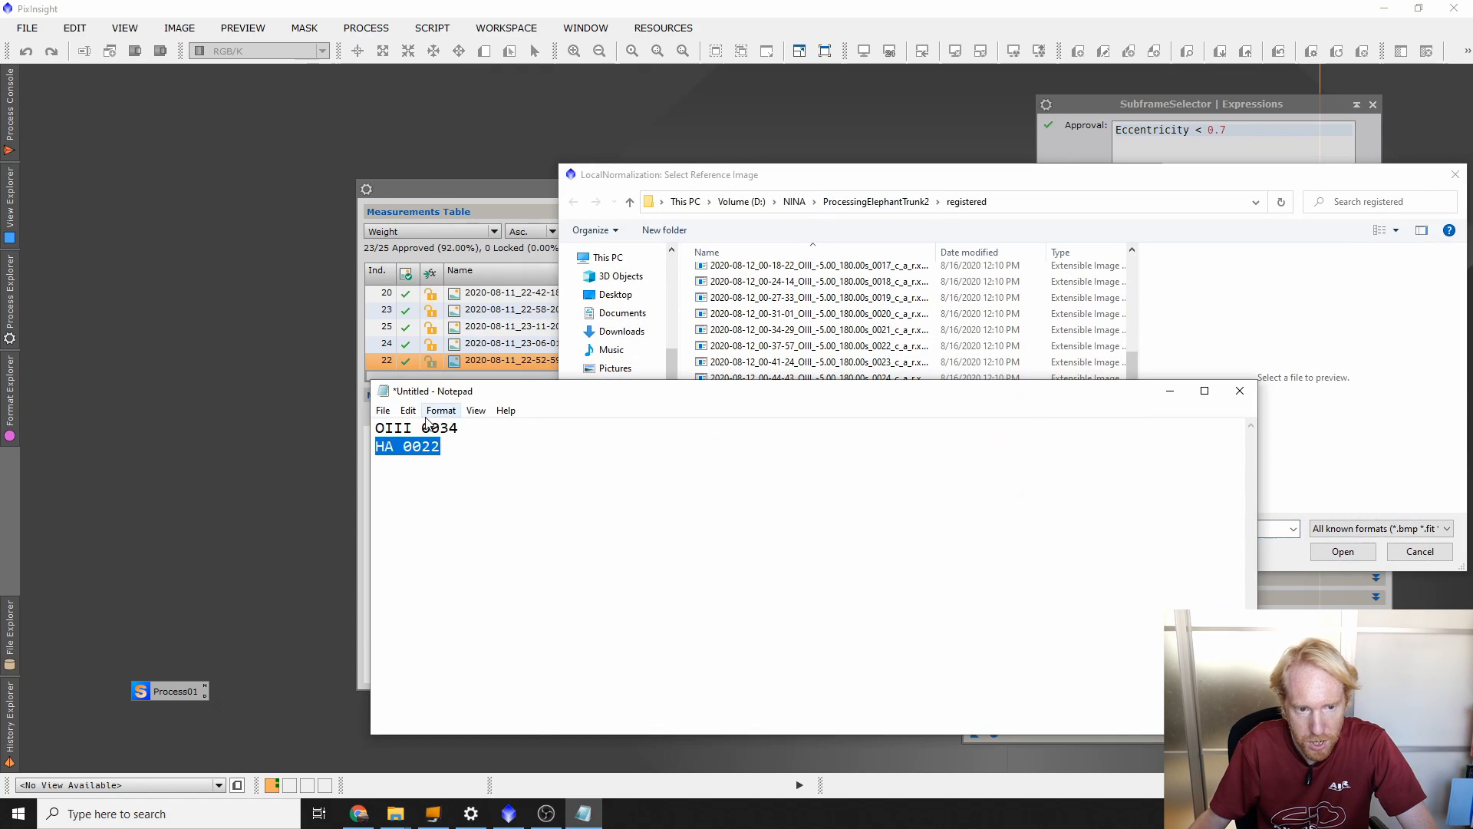
click(901, 347)
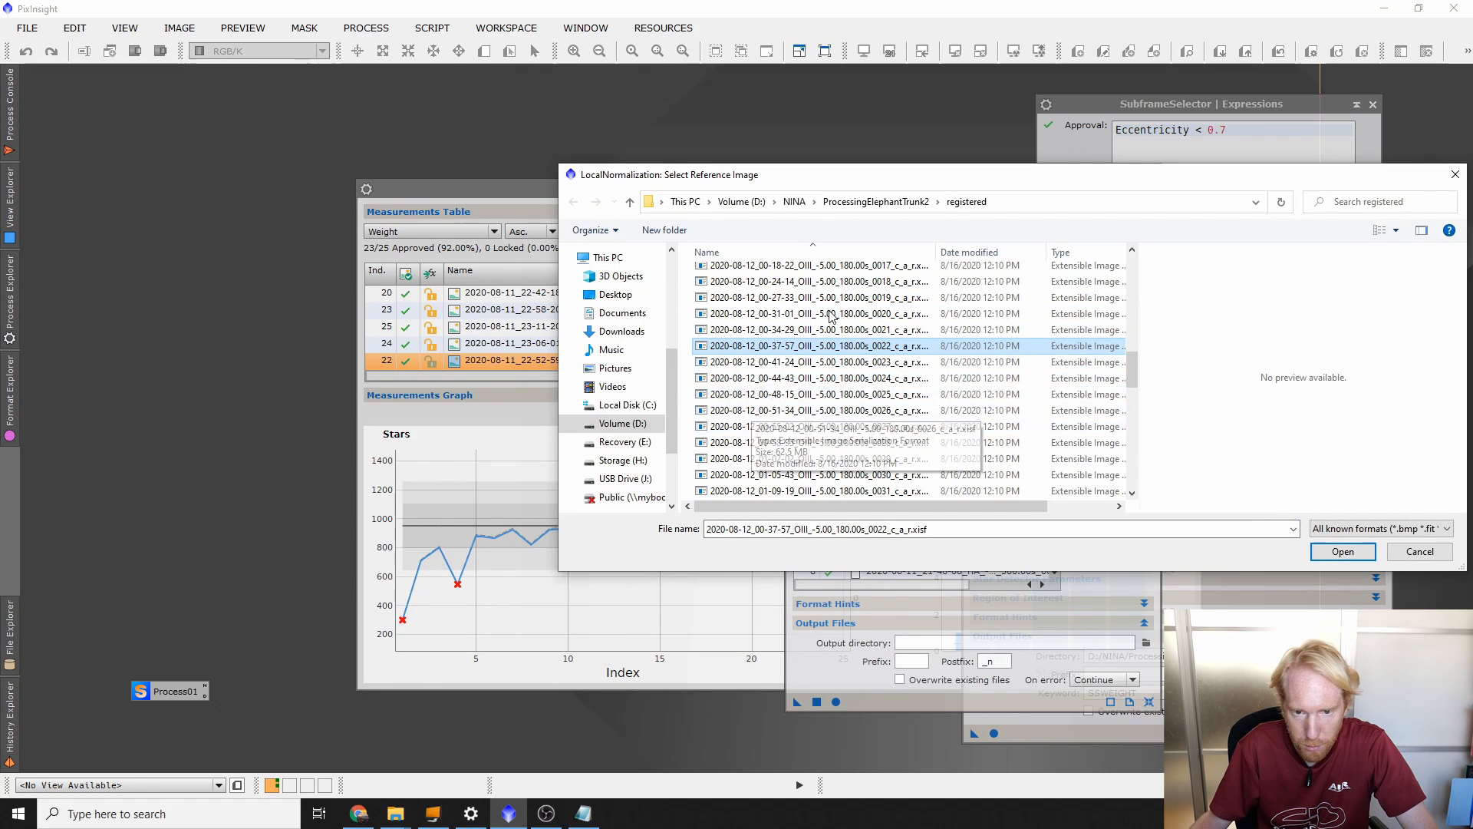
drag(941, 258, 1011, 258)
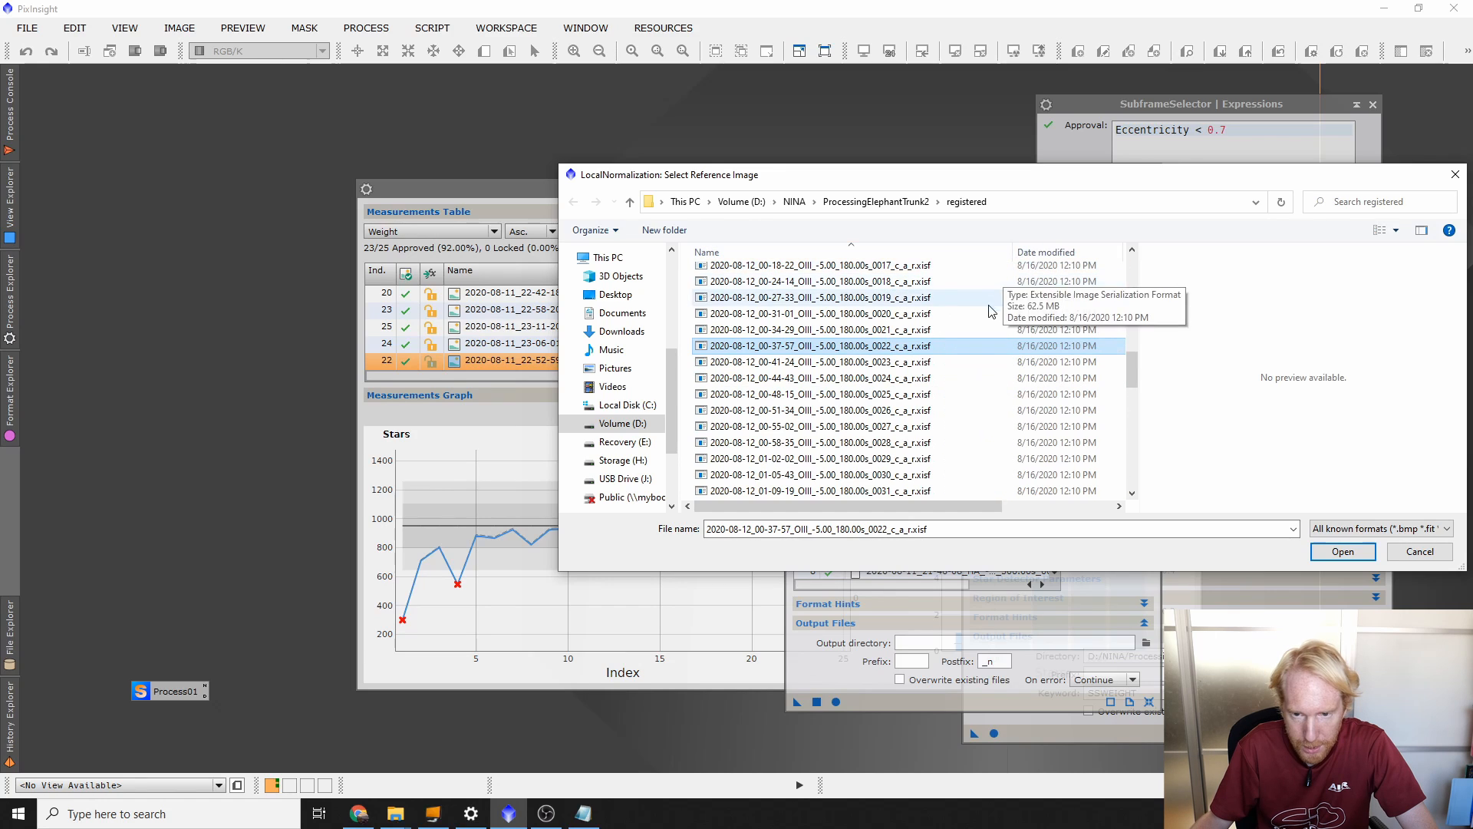
scroll(968, 410, down, 2)
double_click(883, 442)
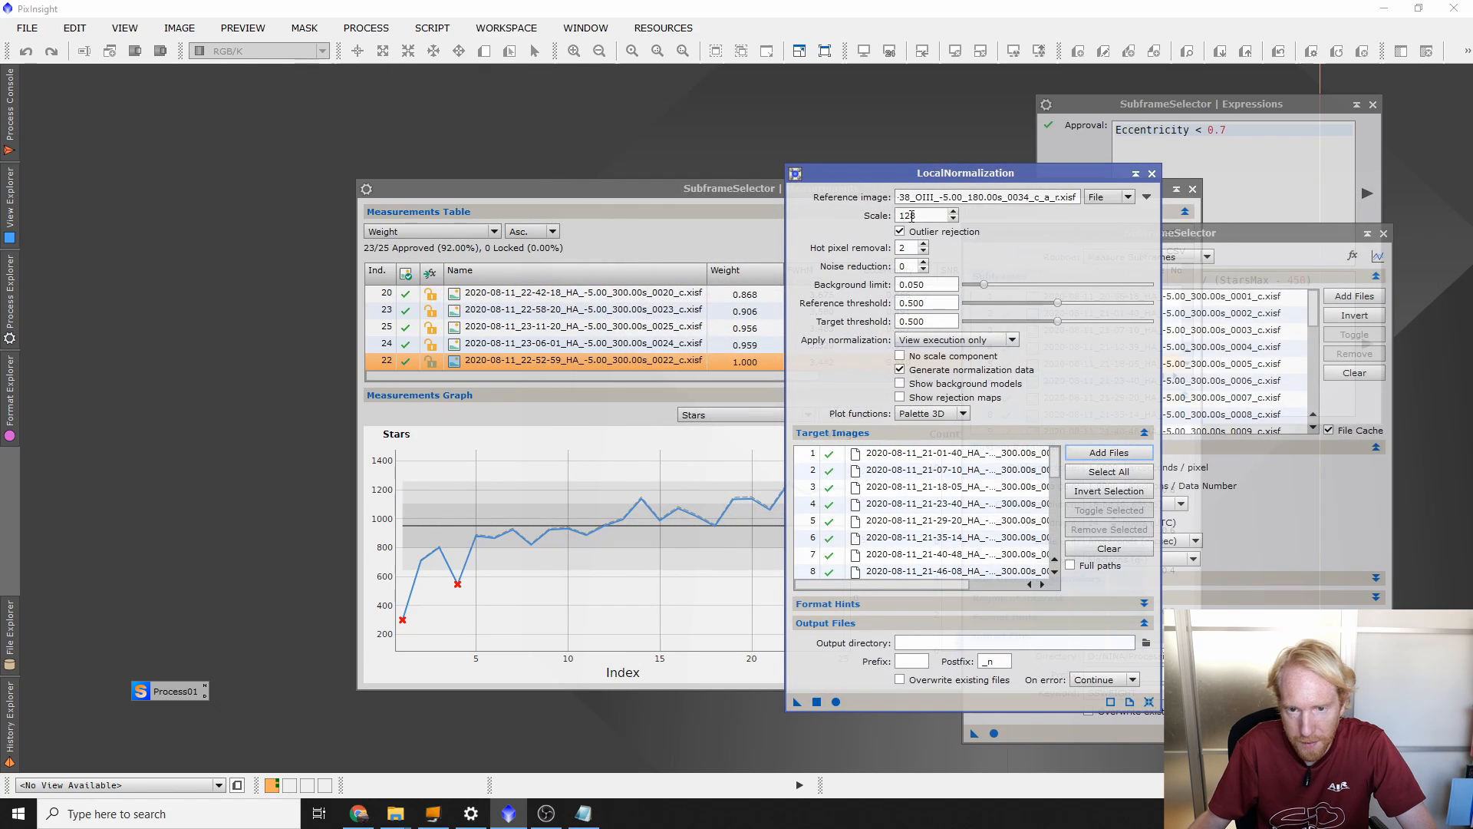
Step: Replace the LocalNormalization targets with the registered OIII frames 0001 through 0070 and run the normalization
click(1105, 550)
click(1108, 453)
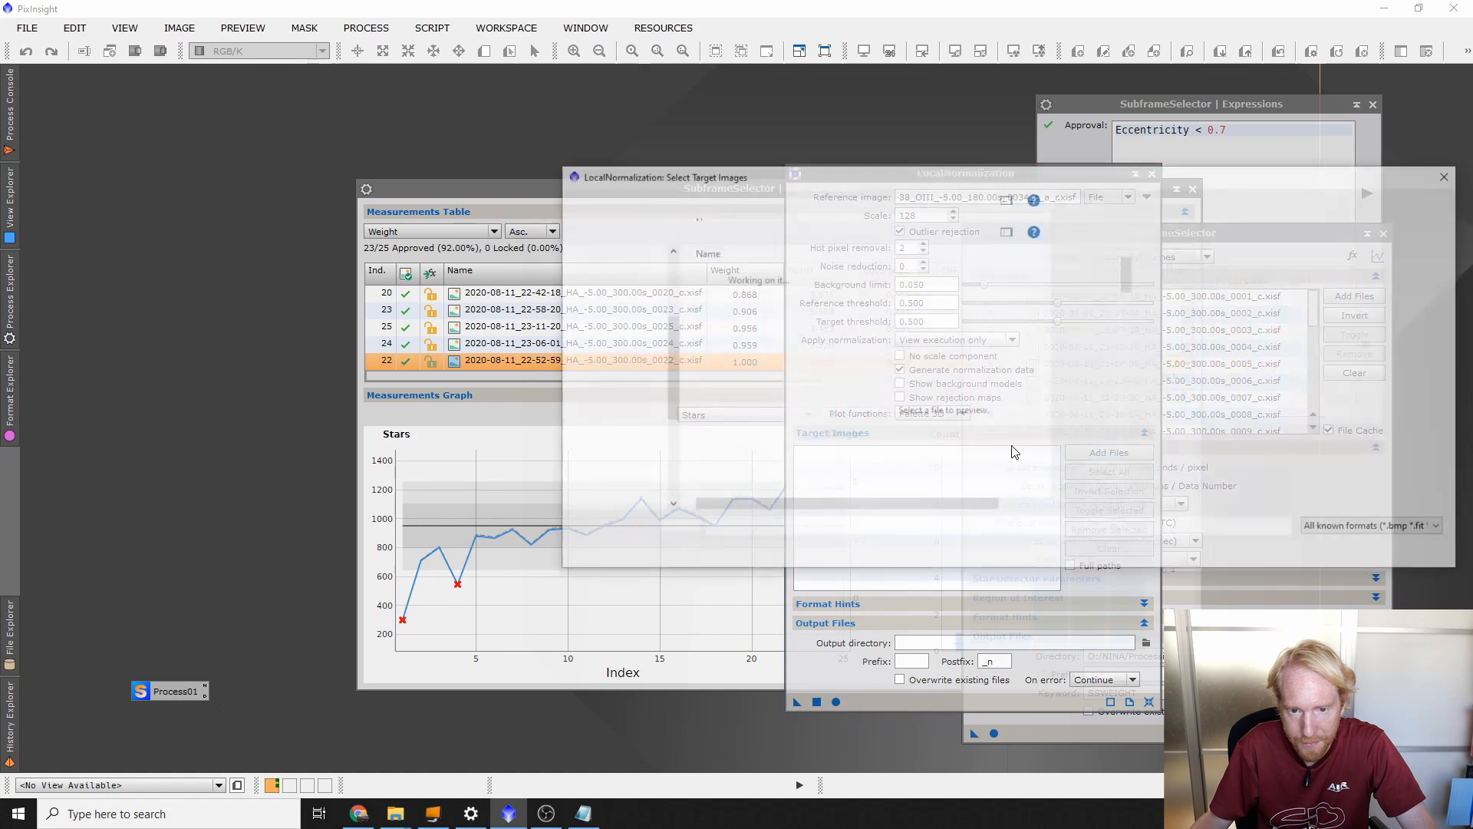
scroll(943, 351, down, 4)
scroll(942, 353, down, 2)
click(816, 366)
scroll(861, 387, down, 10)
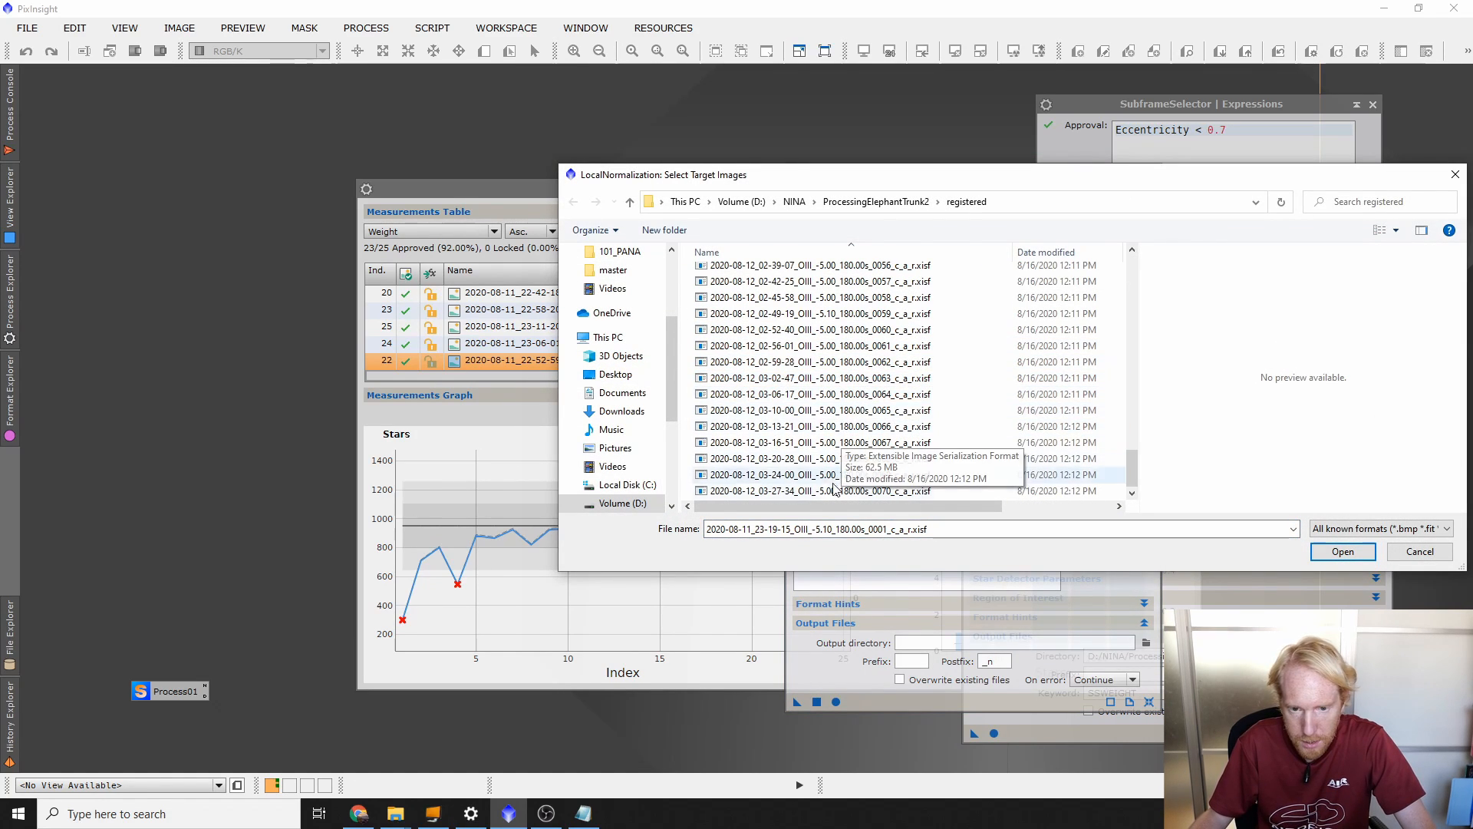
scroll(867, 460, down, 10)
shift+click(867, 491)
click(1341, 551)
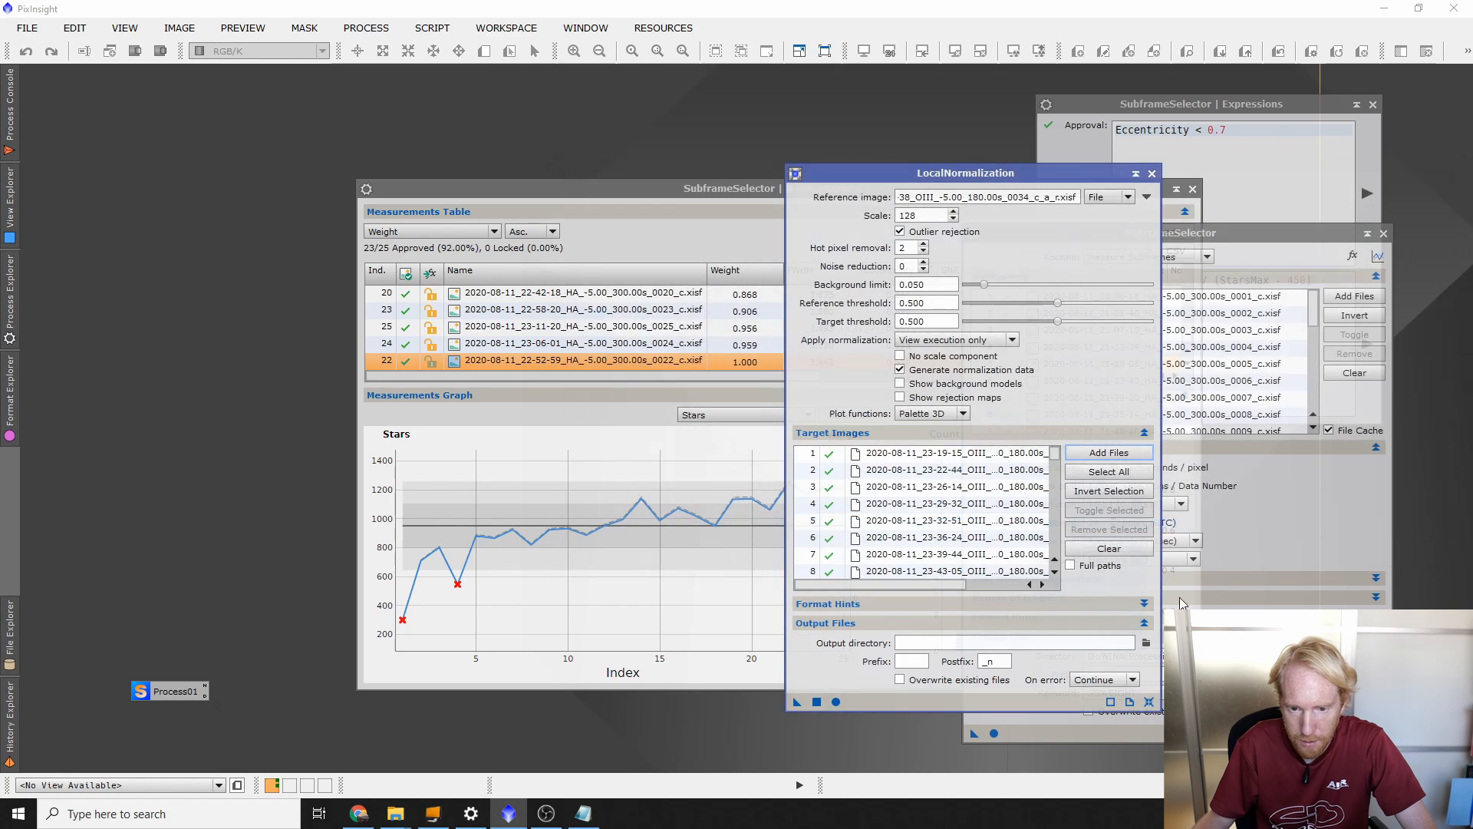
click(836, 701)
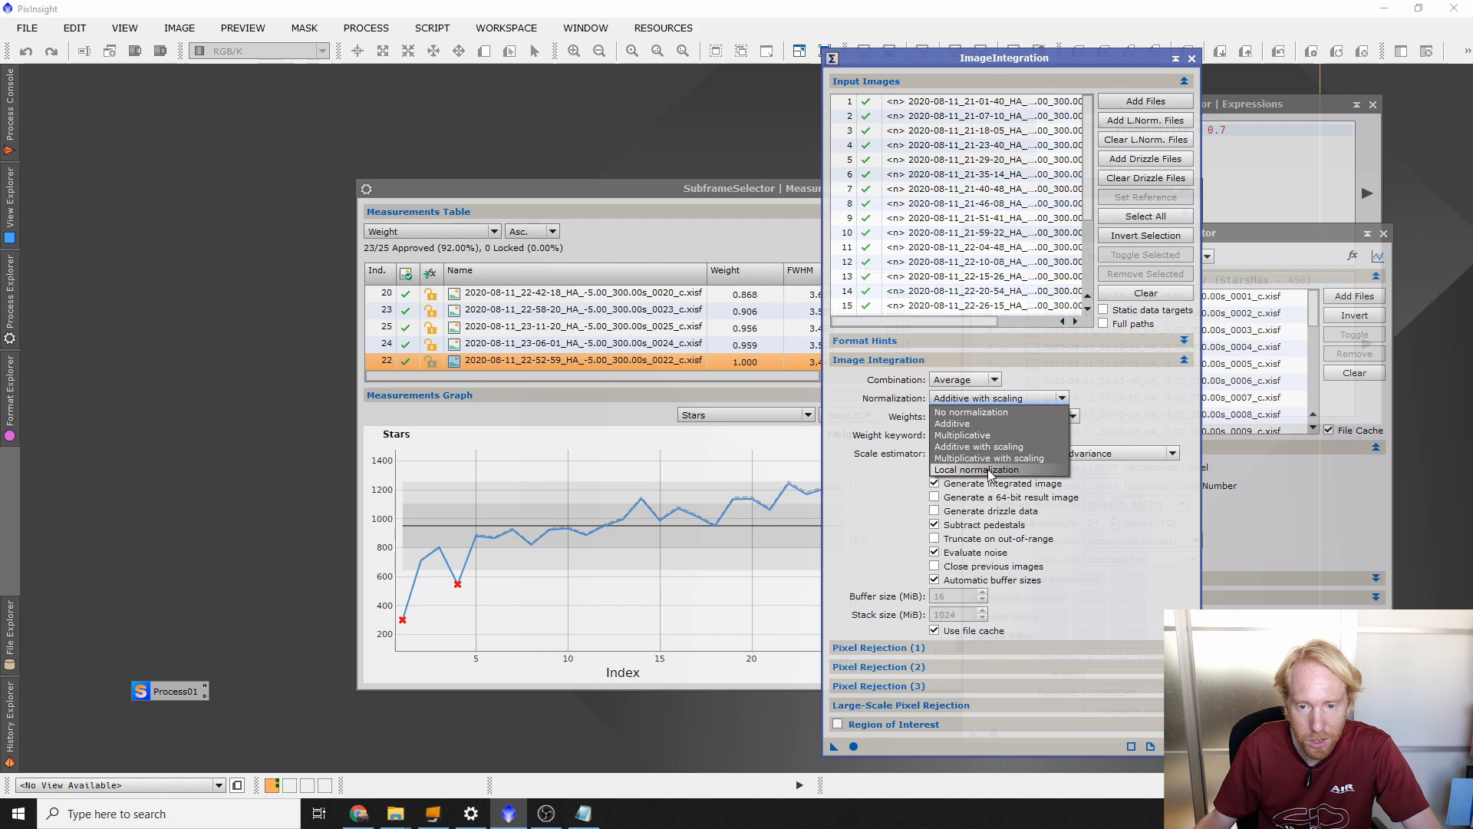
Step: Set the ImageIntegration normalization to Local normalization and its weights to FITS keyword
click(987, 471)
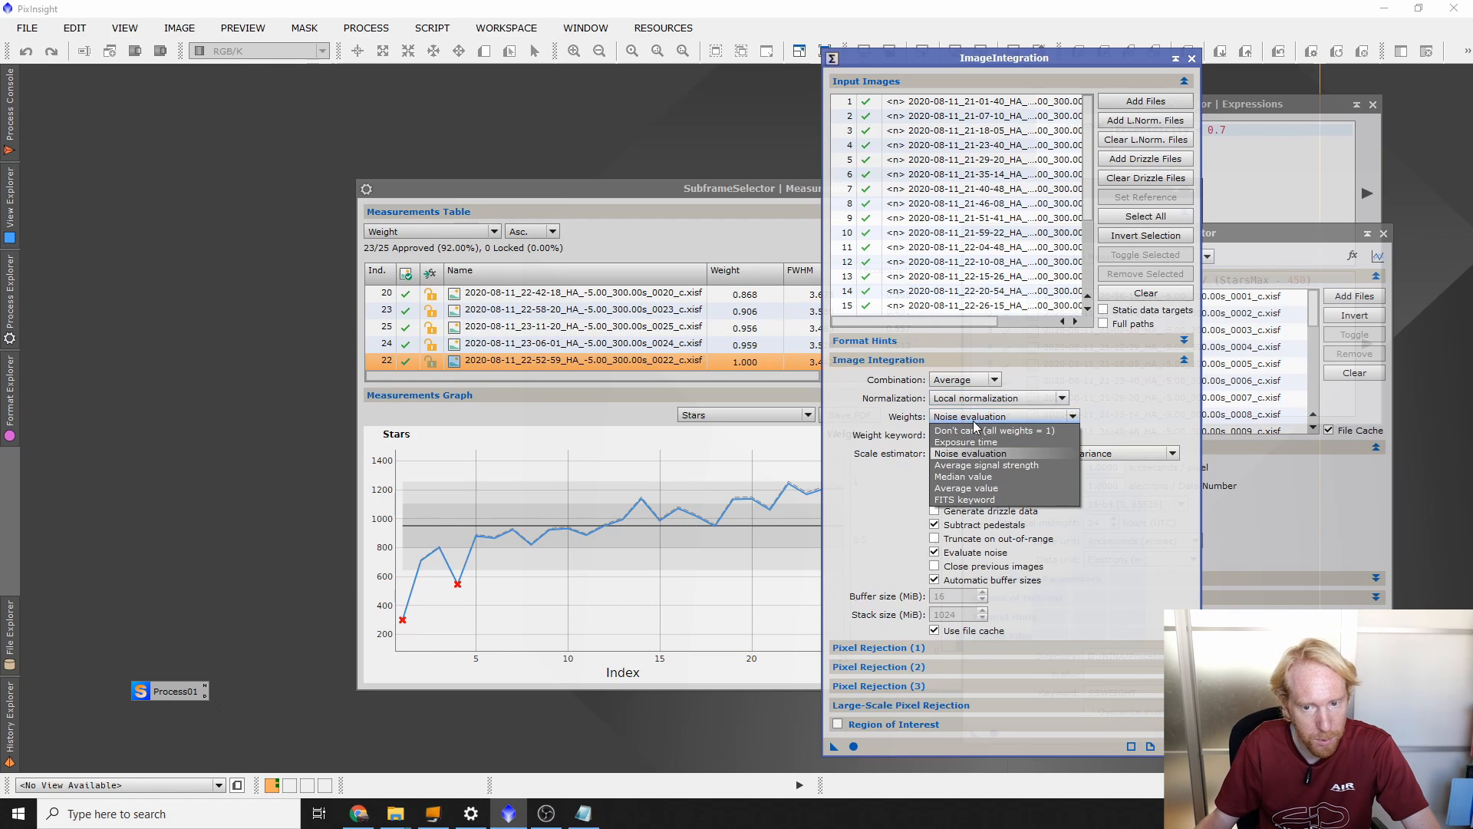
click(965, 500)
Step: Copy the SSWEIGHT keyword from SubframeSelector's output settings into the ImageIntegration weight keyword
click(958, 435)
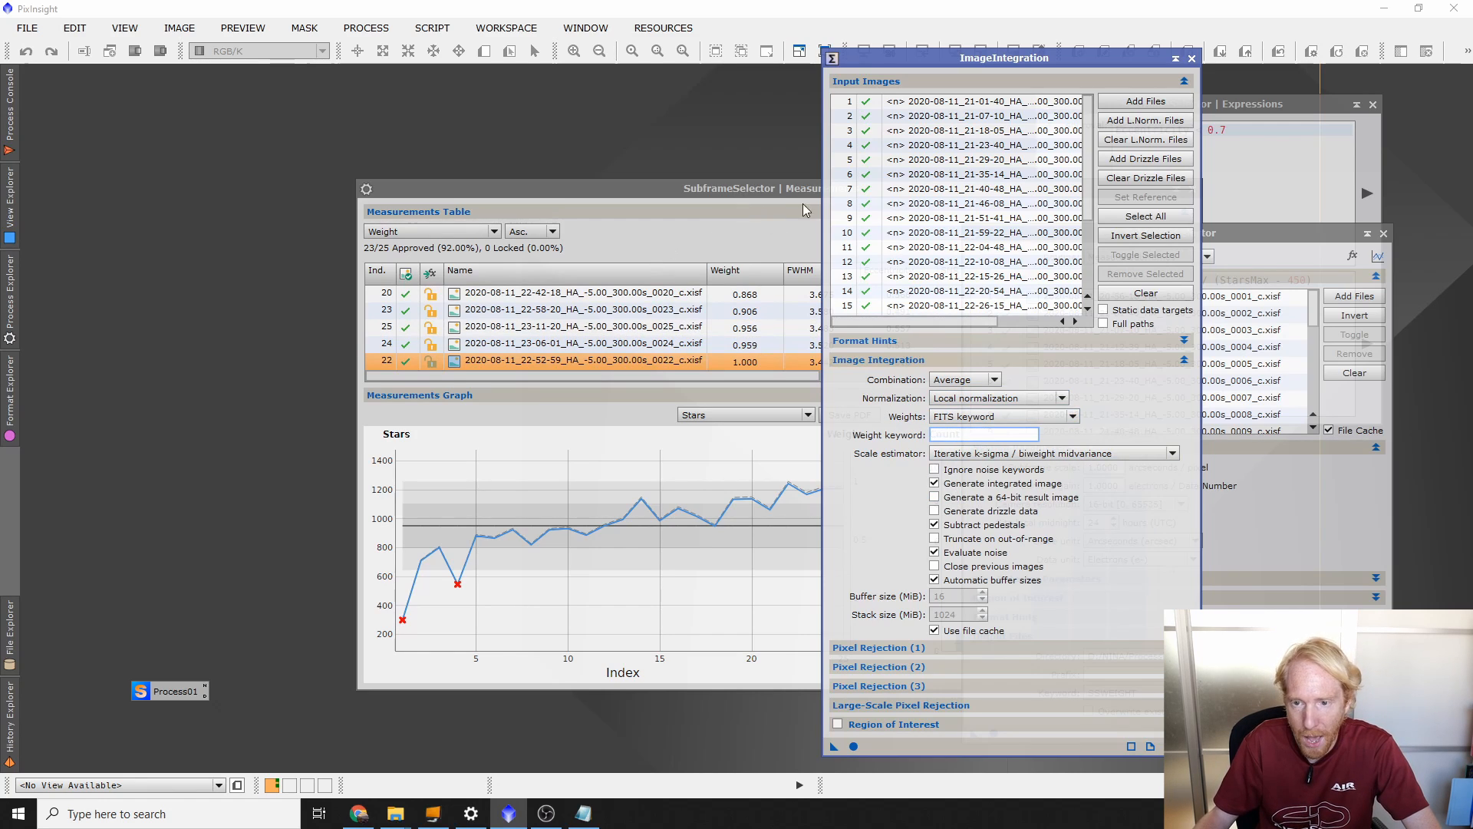
click(1248, 239)
drag(1161, 695, 1045, 695)
key(ctrl+c)
click(921, 499)
click(974, 435)
key(ctrl+v)
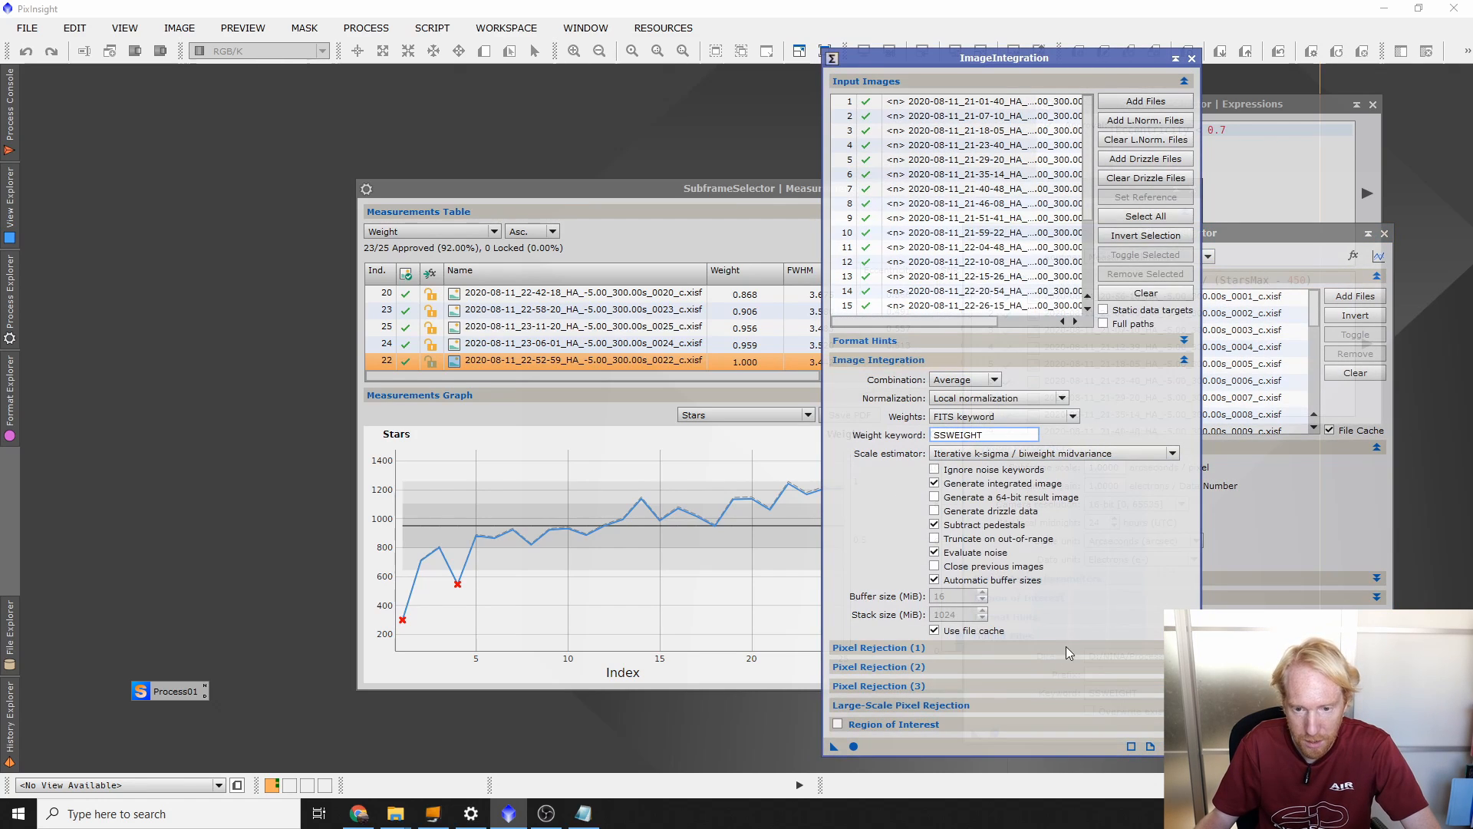
Step: Set the ImageIntegration pixel rejection algorithm to Winsorized Sigma Clipping and turn off low range clipping
click(955, 357)
click(931, 378)
click(975, 398)
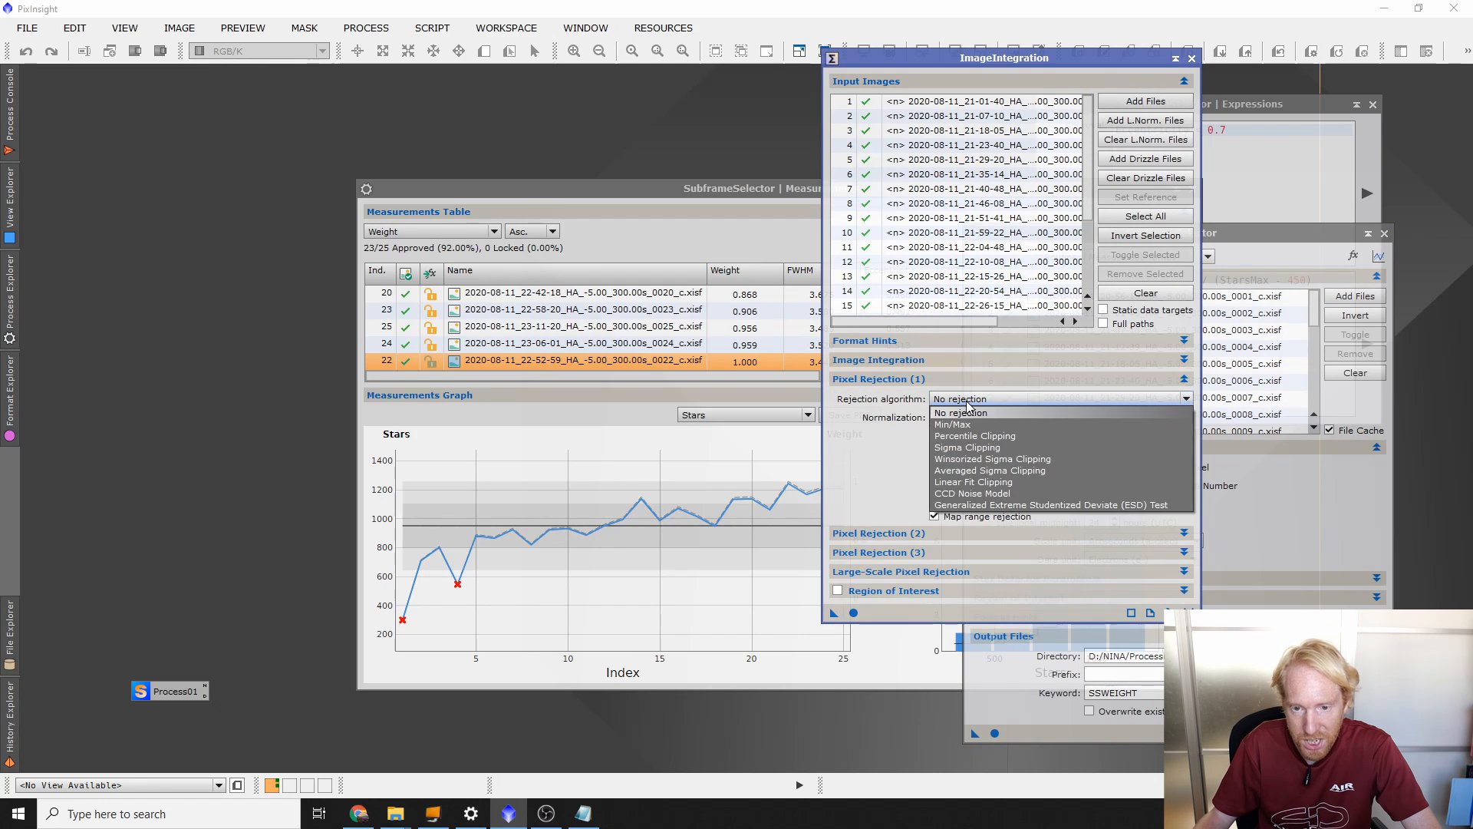
click(989, 460)
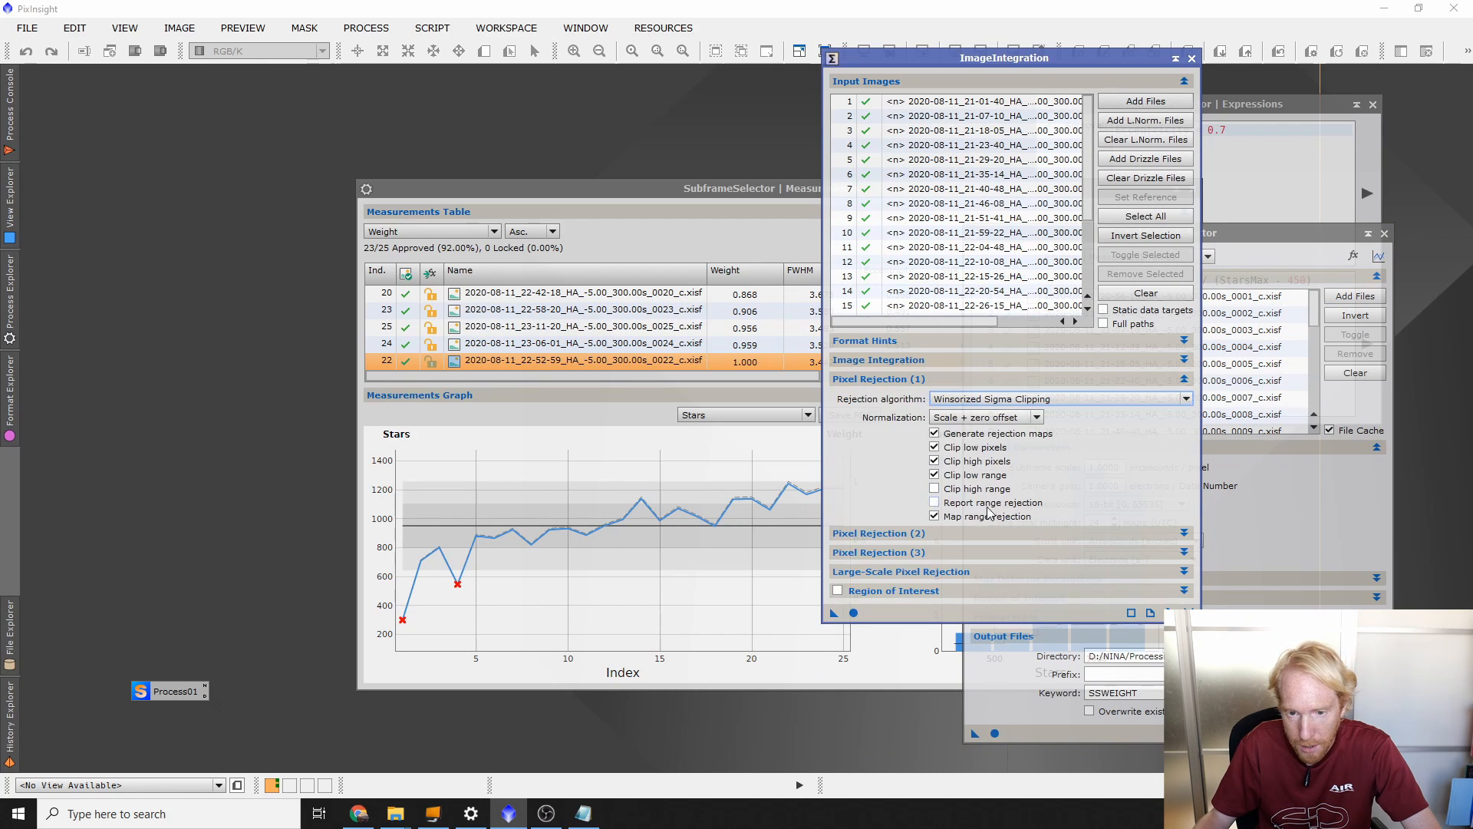
click(935, 475)
Step: Set the pixel rejection normalization to Local normalization
click(985, 418)
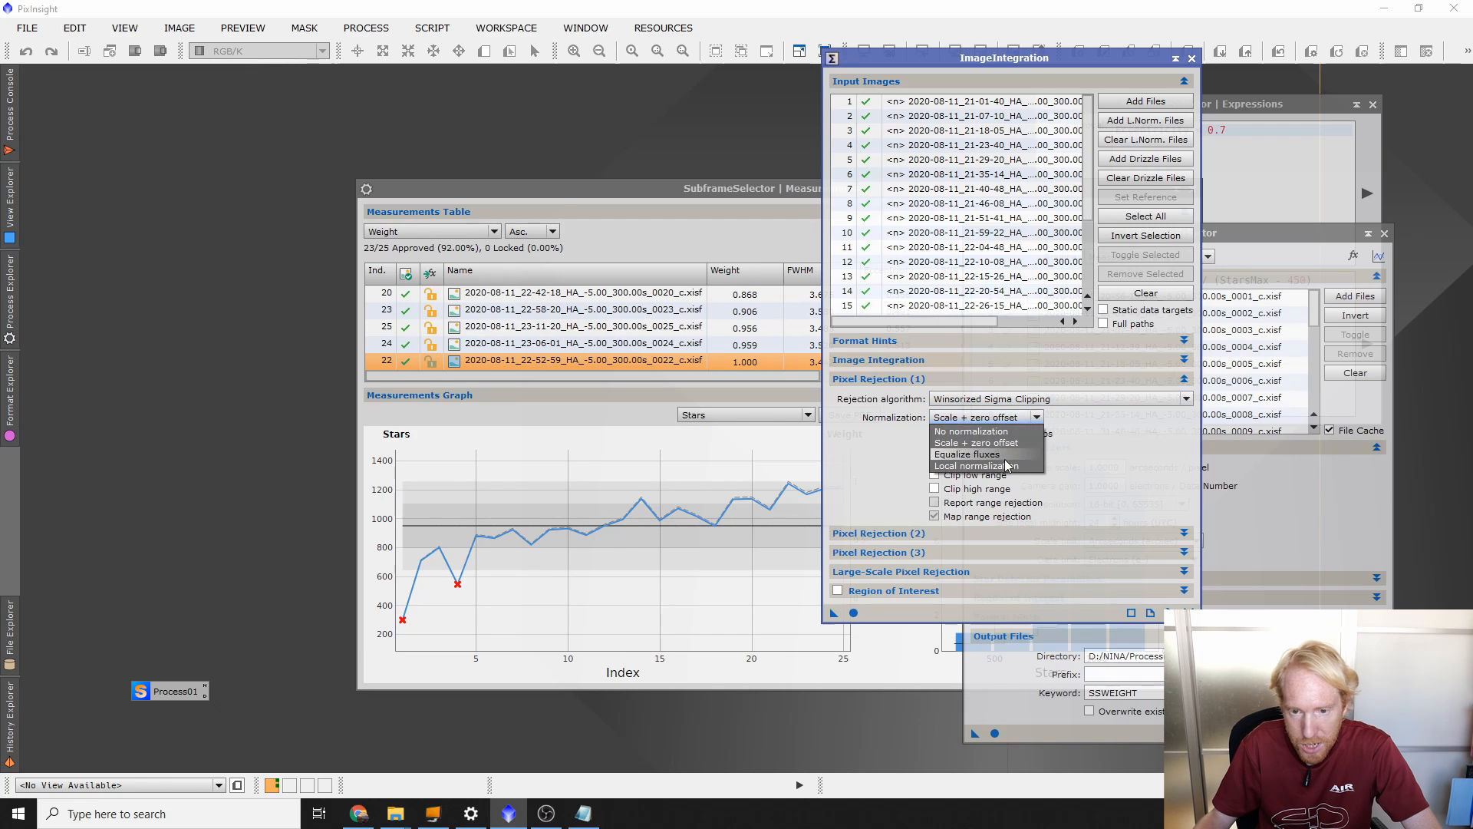
click(967, 470)
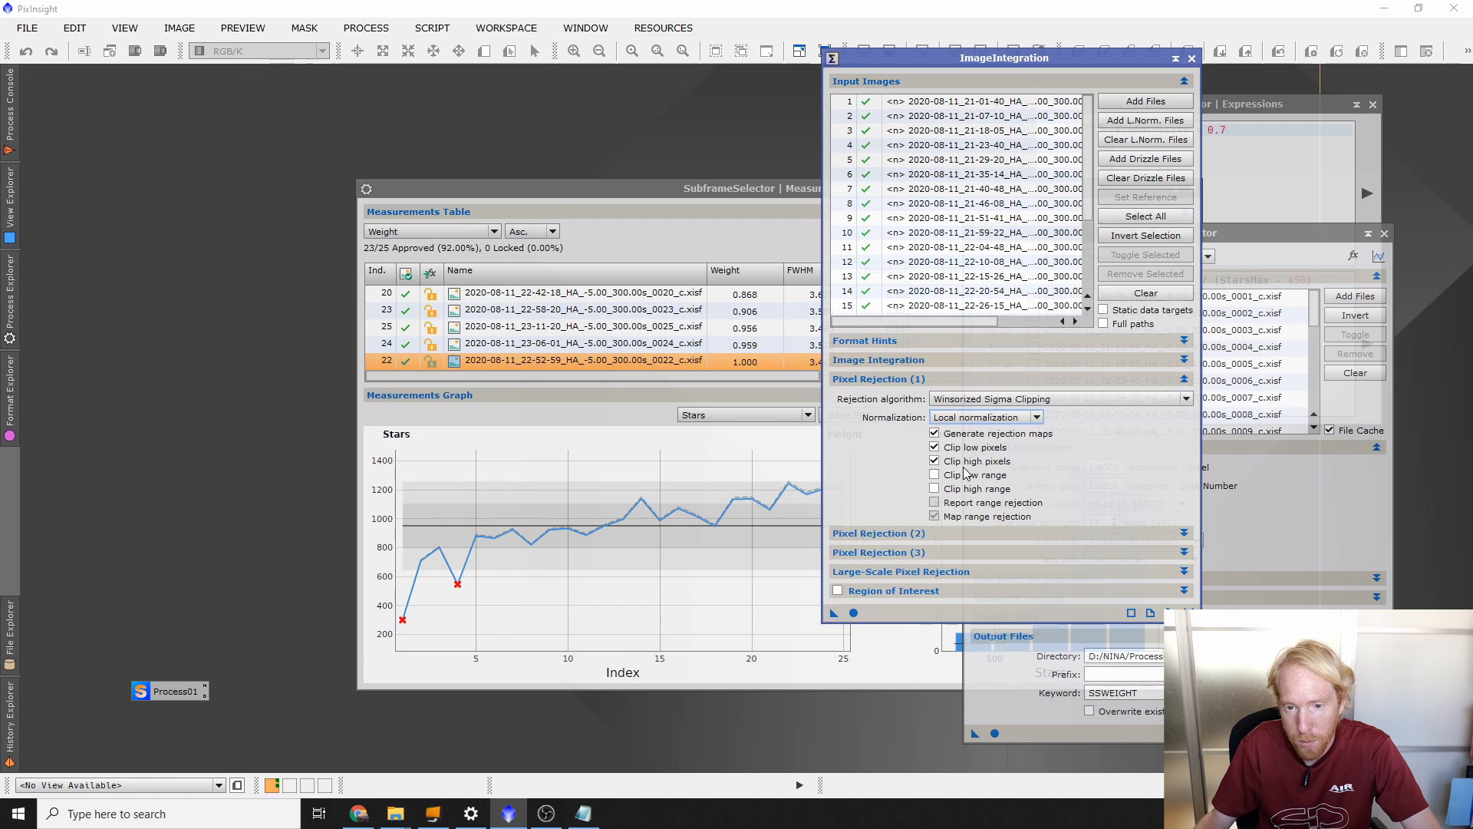
click(974, 419)
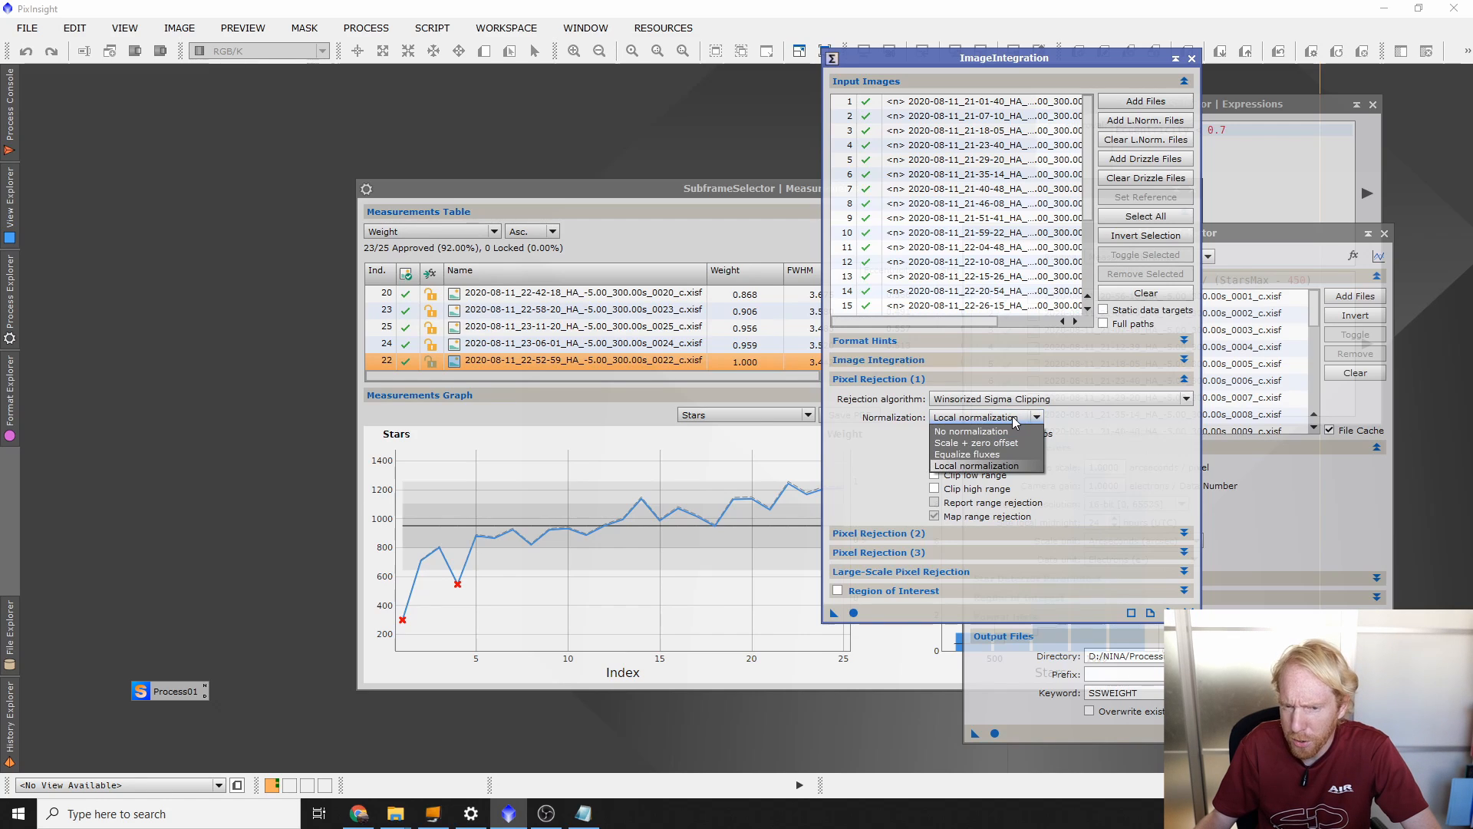
click(972, 420)
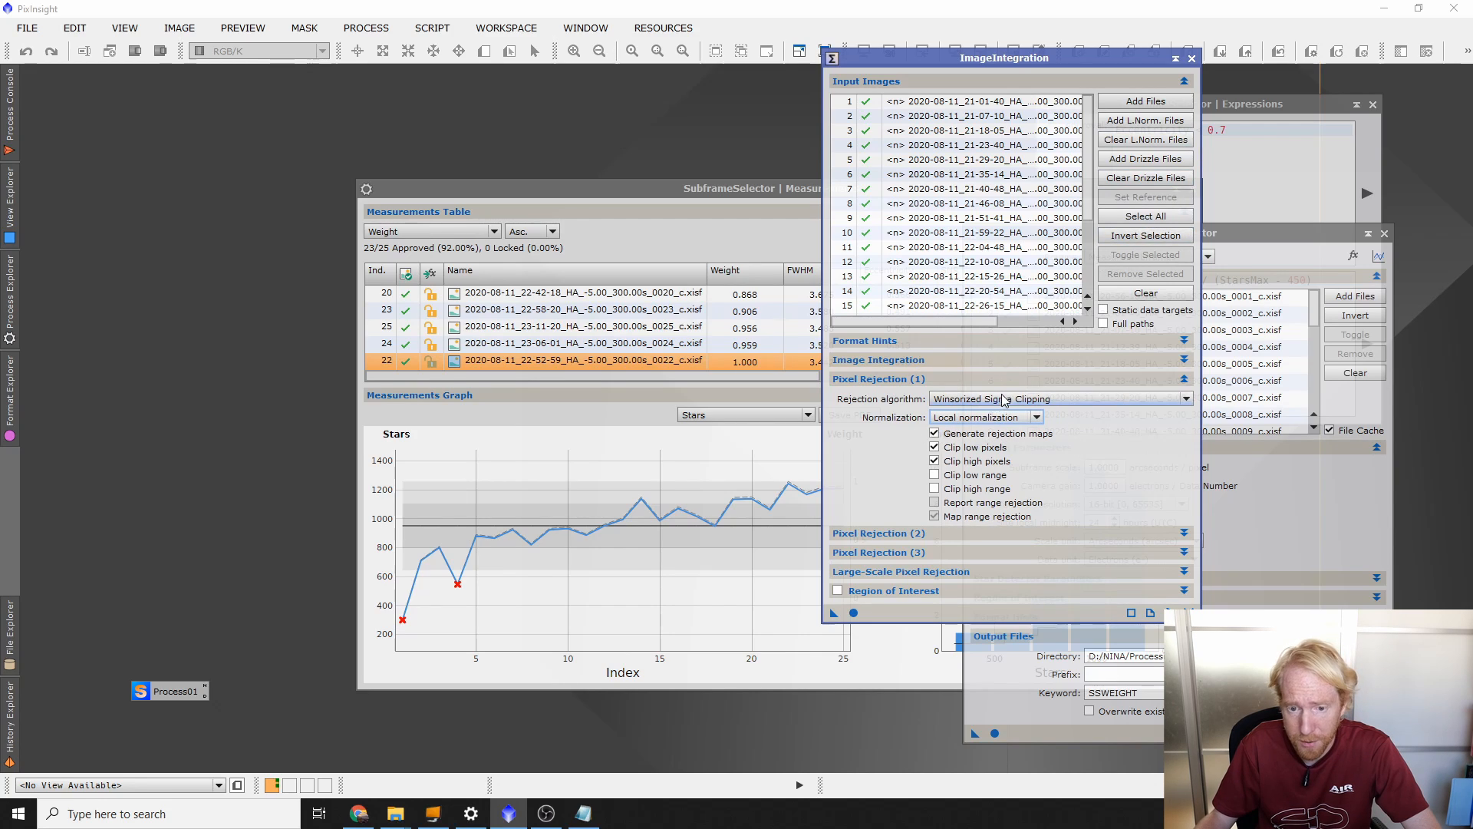
Step: Check the remaining pixel rejection parameters and run the integration of the HA frames
click(867, 534)
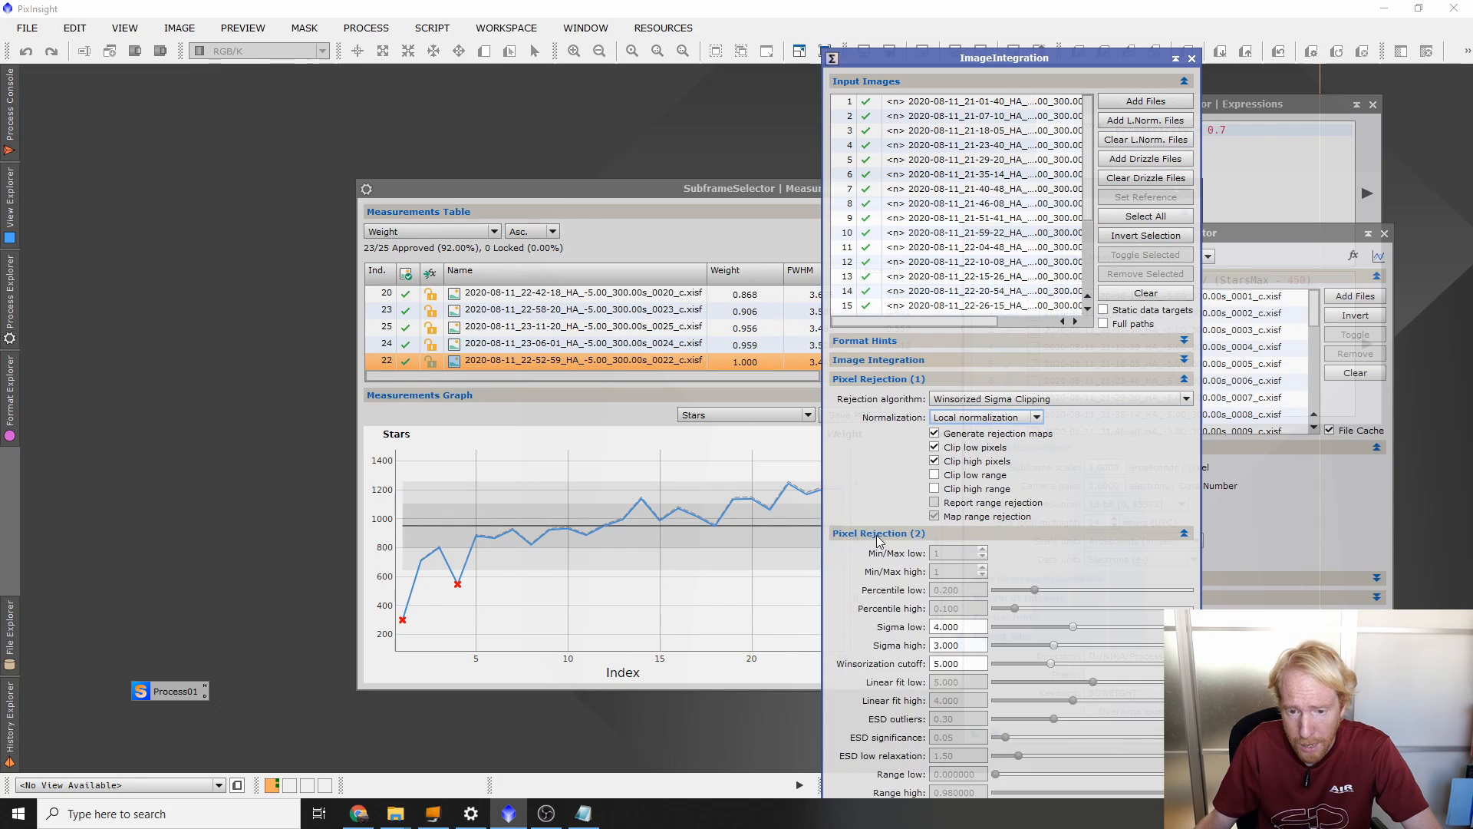
click(920, 534)
click(902, 553)
click(902, 553)
click(878, 534)
click(873, 534)
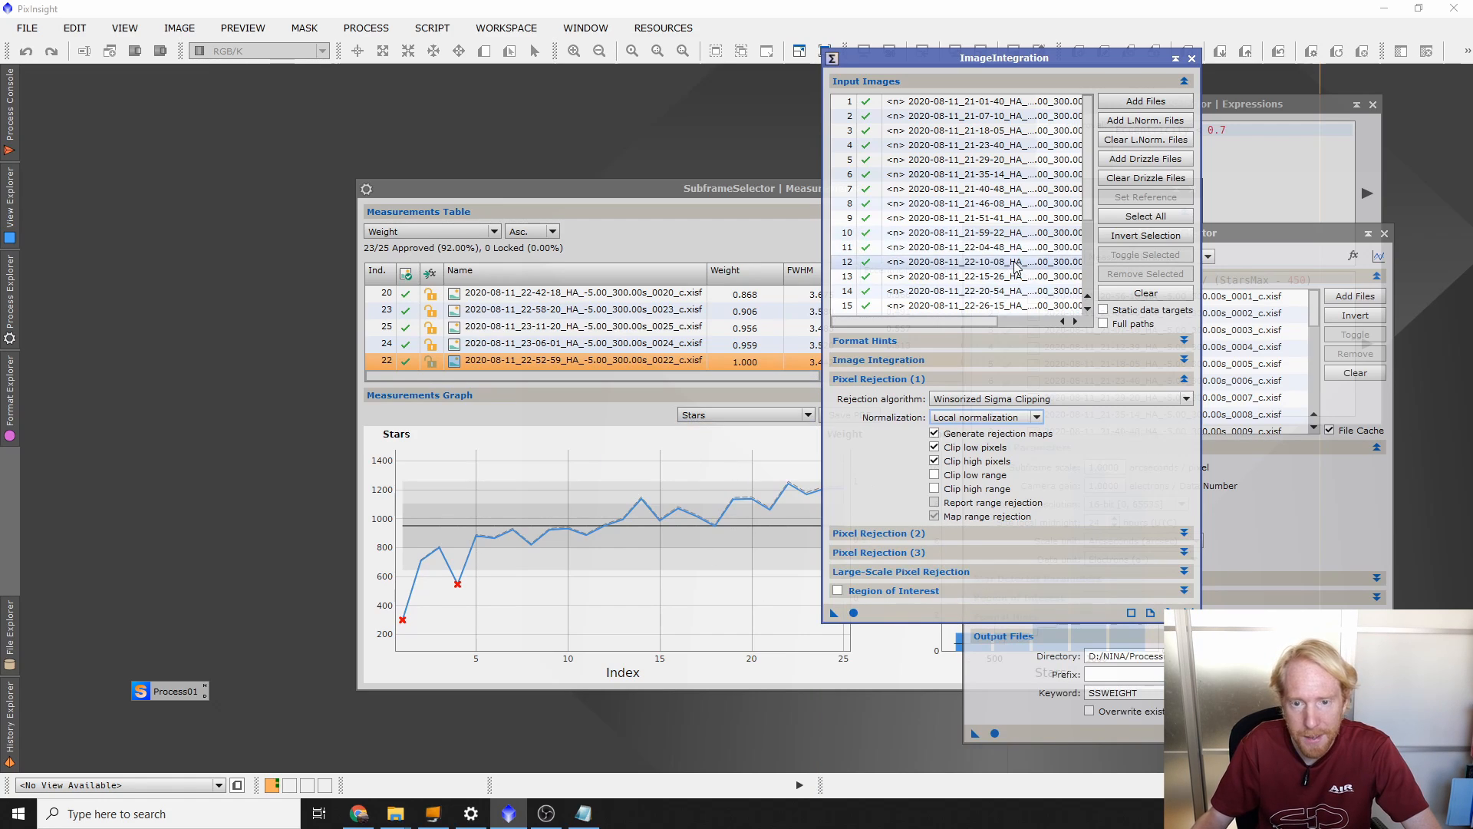
click(854, 613)
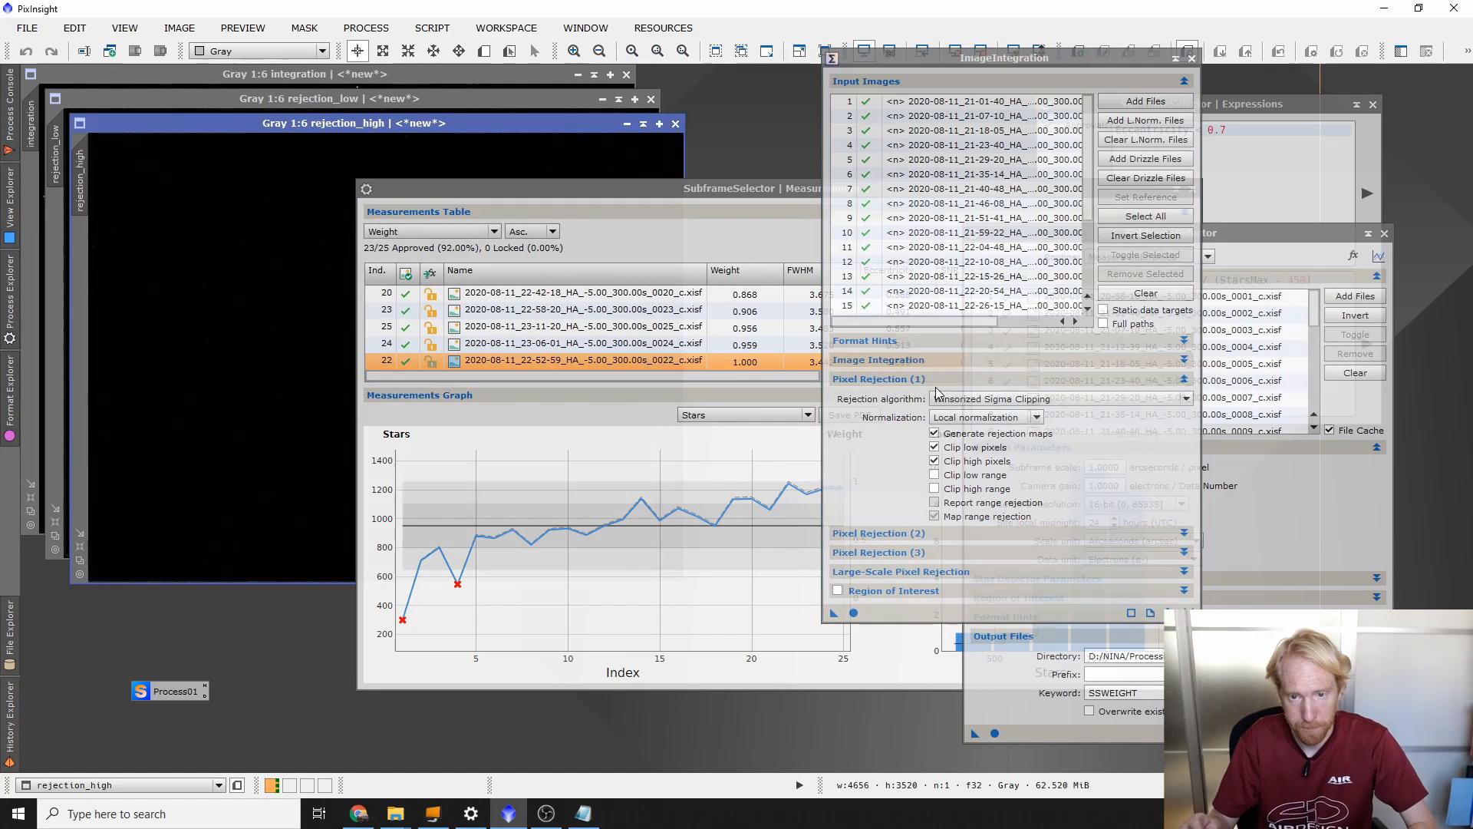
Step: Auto-stretch the display of the HA integration and move the process windows aside so the image can be seen
click(471, 77)
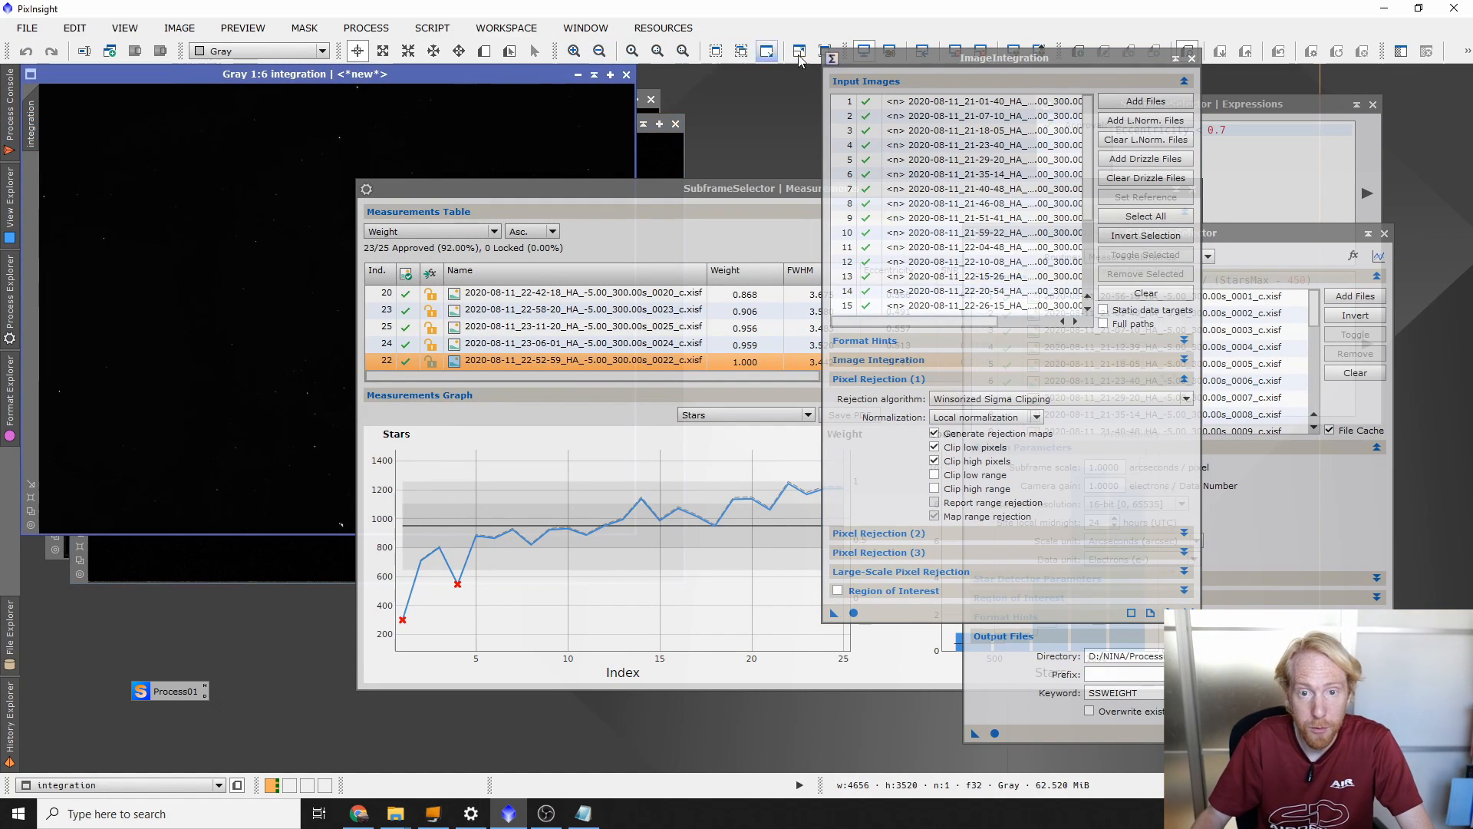
drag(937, 57, 1207, 92)
click(1013, 54)
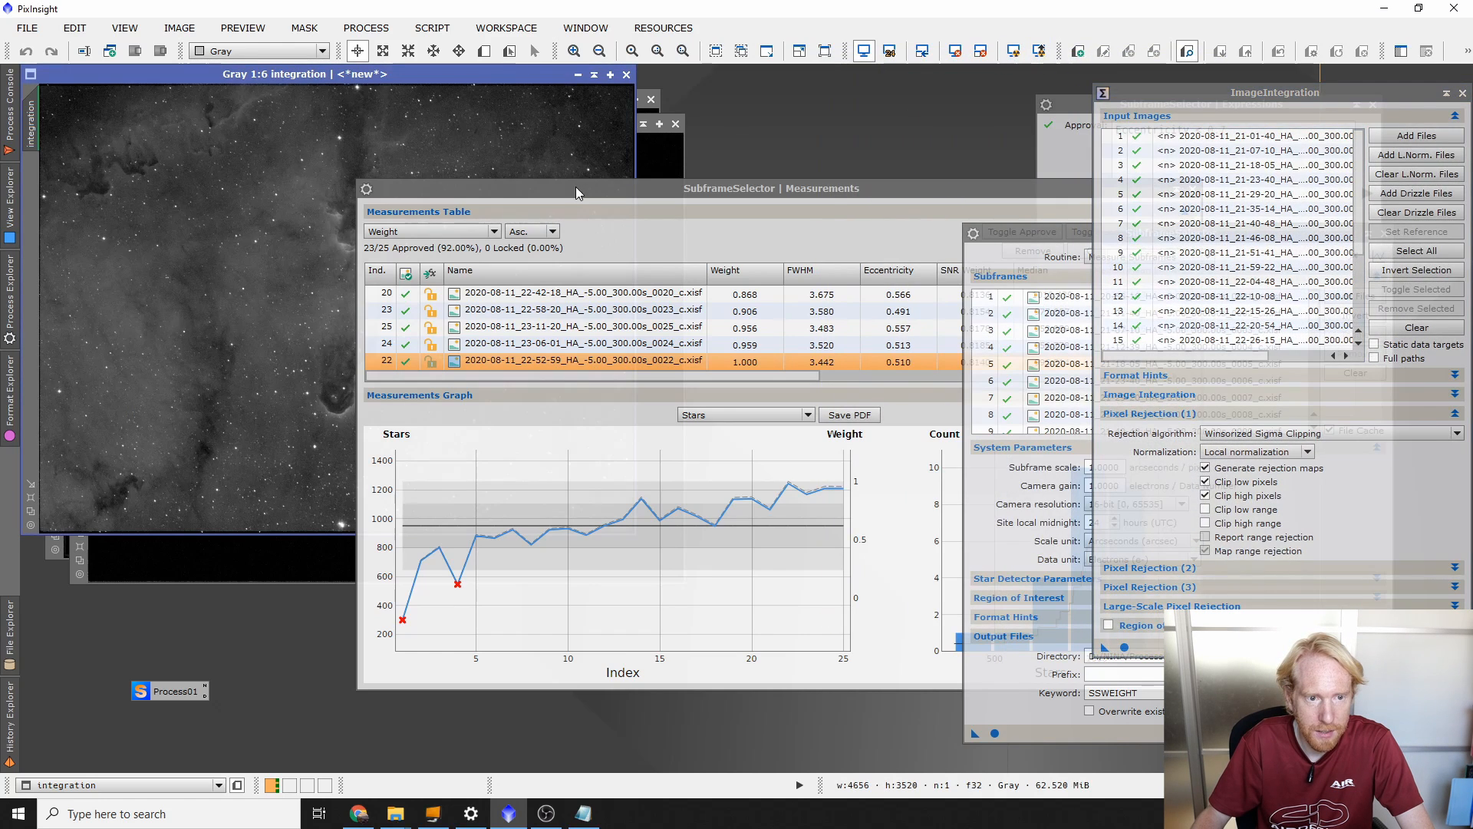
drag(550, 190, 352, 201)
drag(1406, 99, 1149, 119)
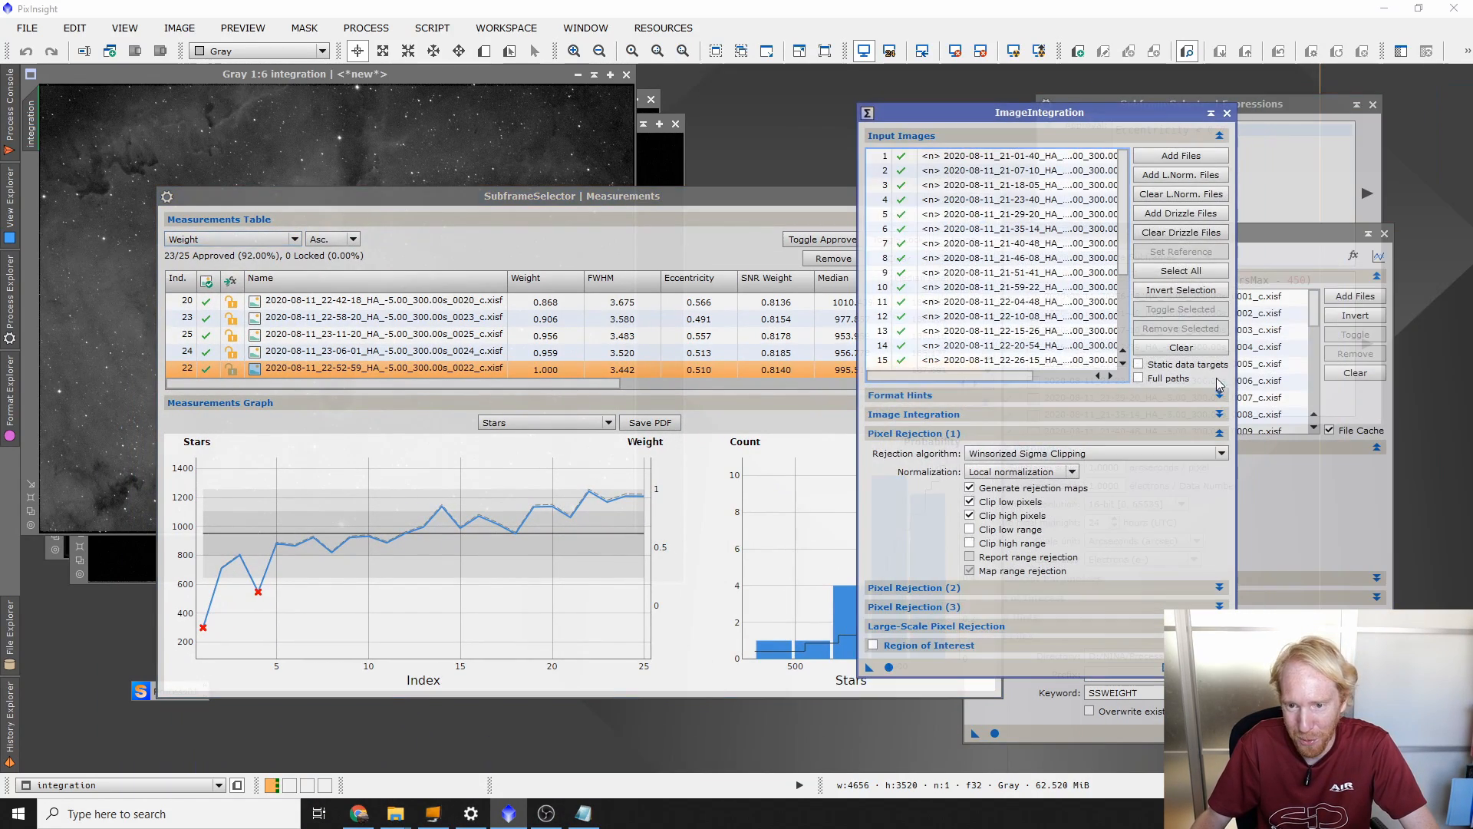
Step: Replace the ImageIntegration input images with the registered OIII frames 0001 through 0070
click(1182, 349)
click(1181, 156)
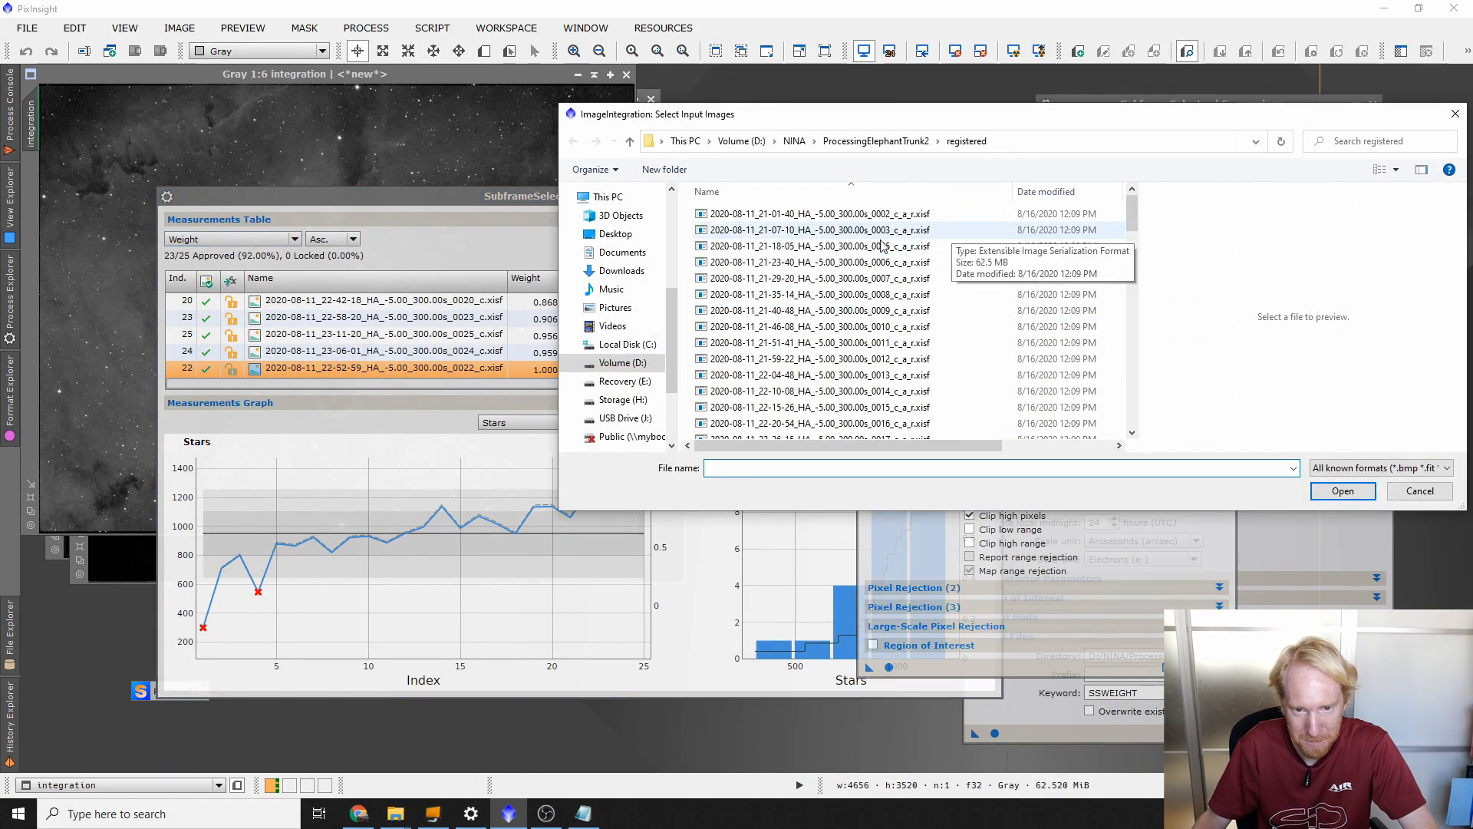
click(900, 307)
scroll(882, 369, down, 20)
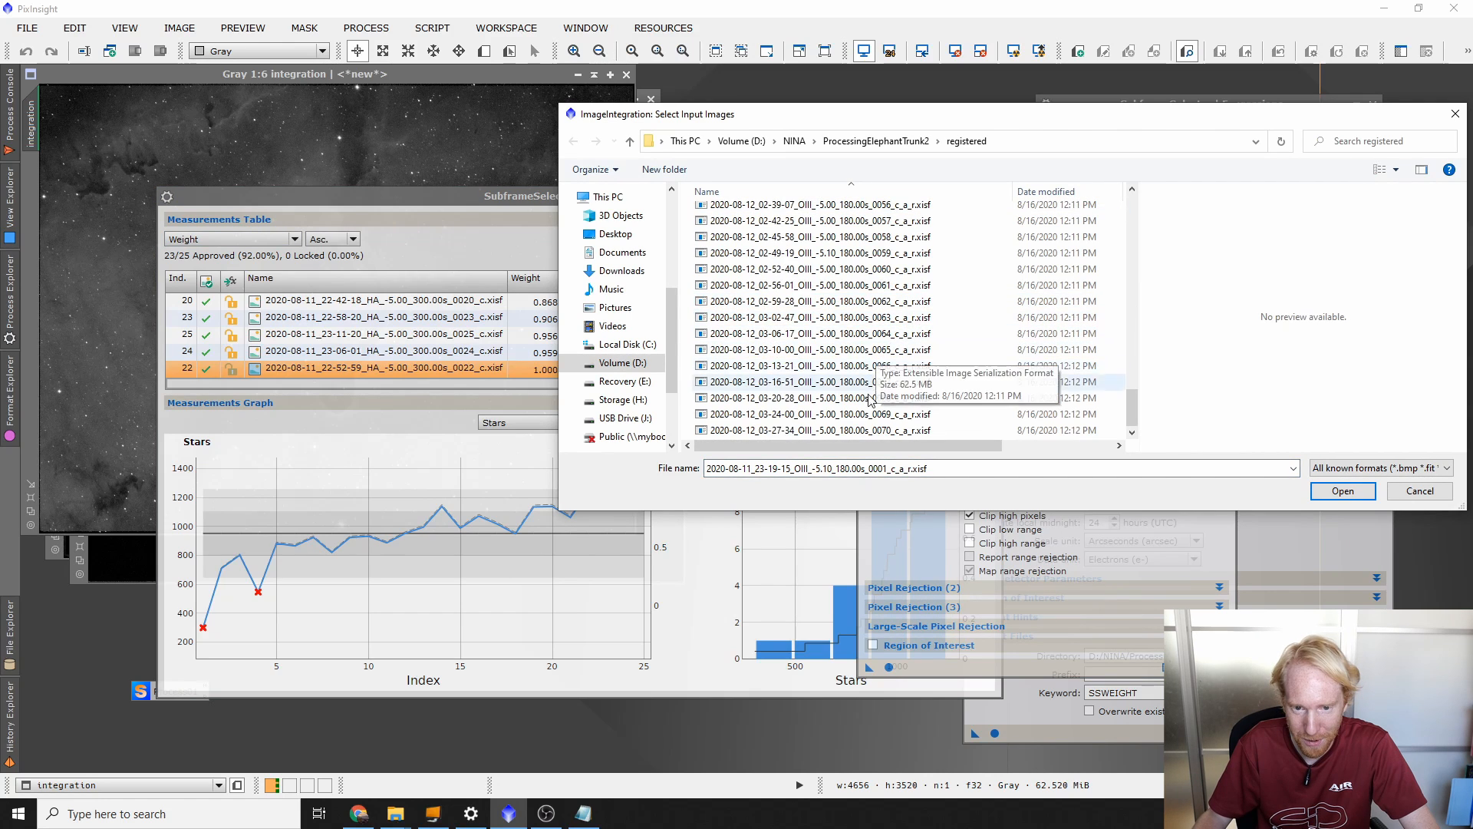
shift+click(869, 431)
click(1343, 490)
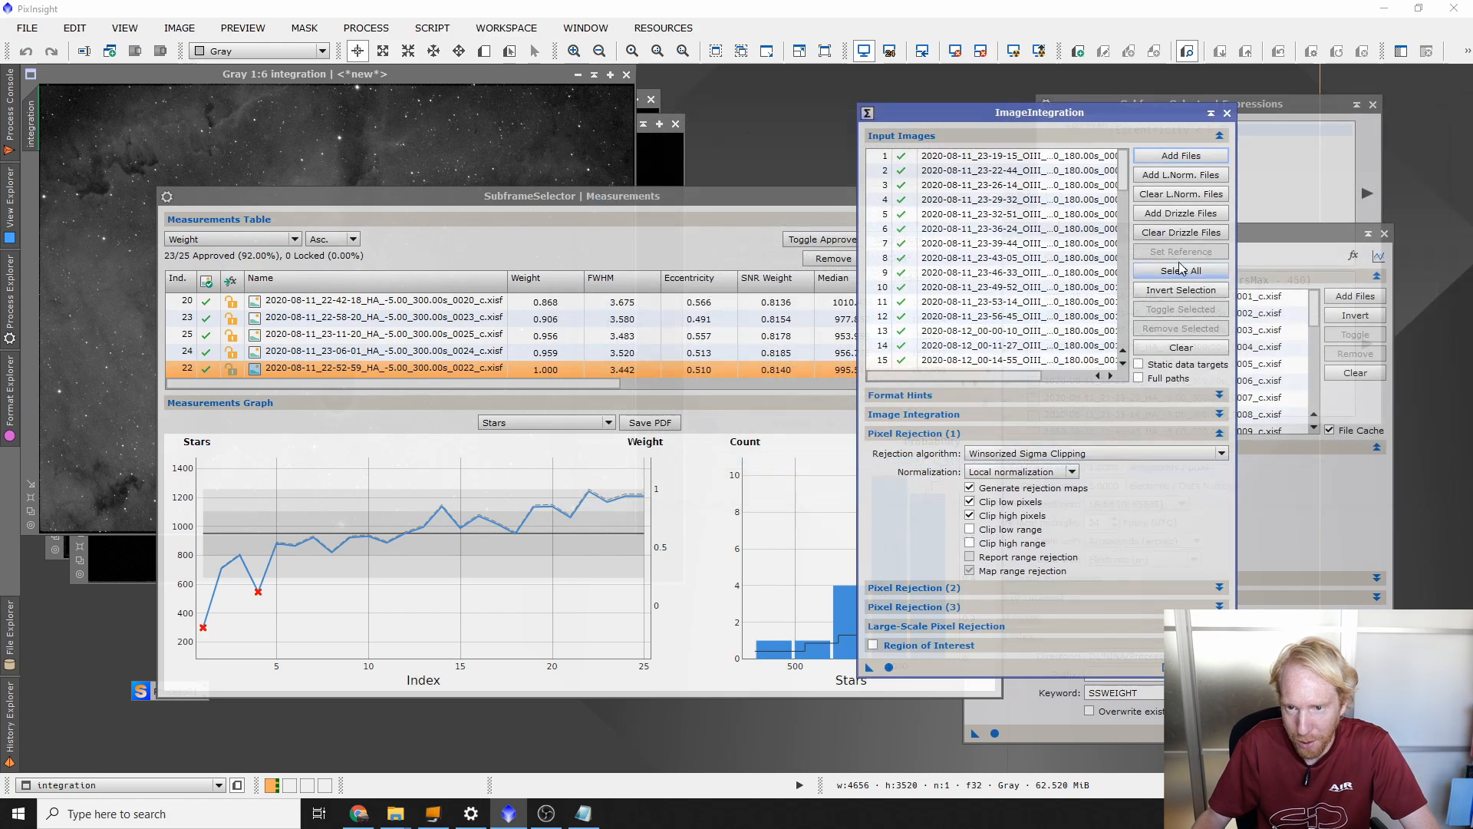
Step: Add the matching OIII local normalization data files from the registered folder and run the integration
click(1181, 175)
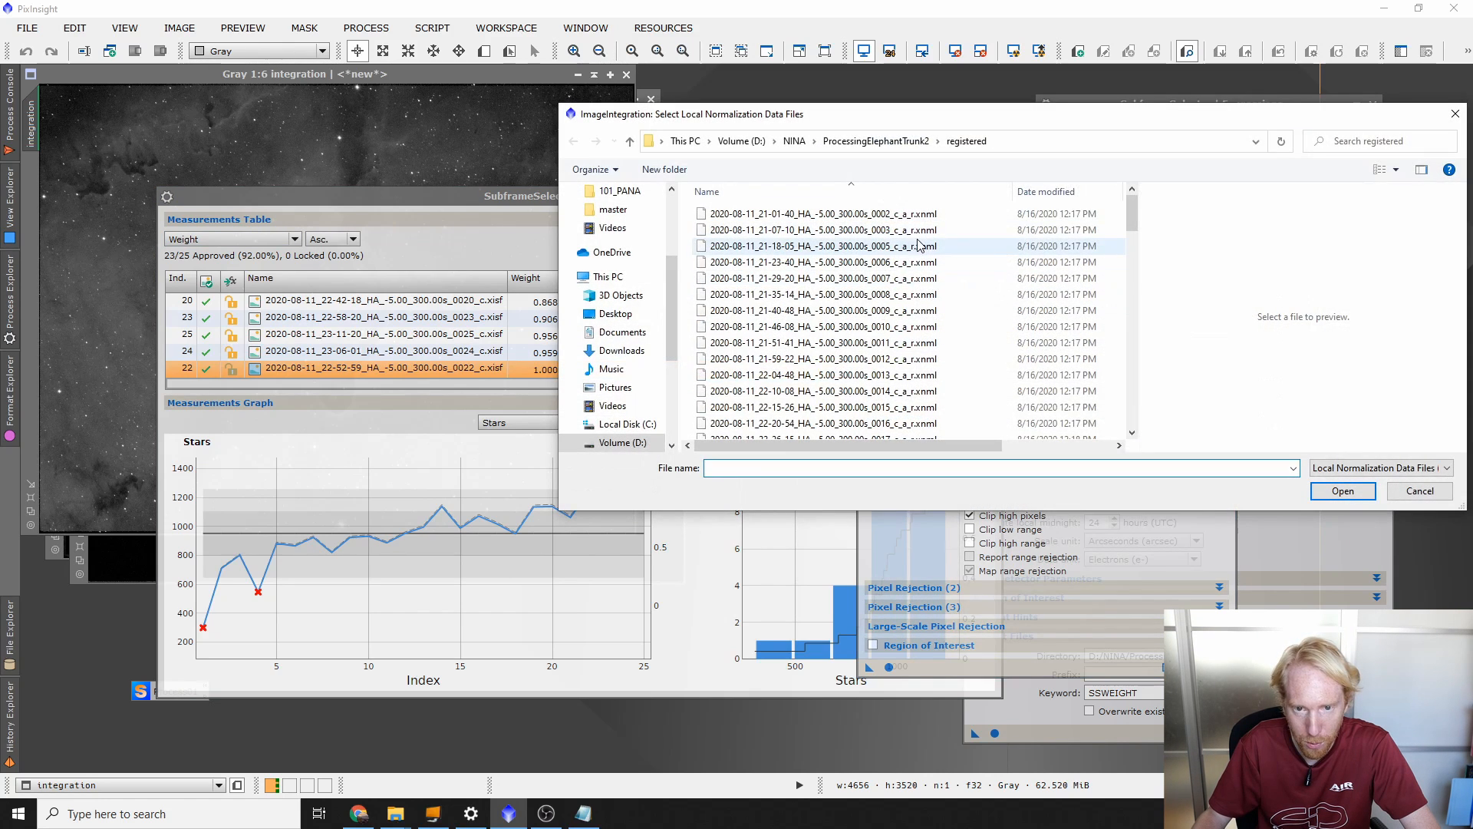
scroll(900, 268, down, 5)
click(902, 278)
scroll(903, 323, down, 18)
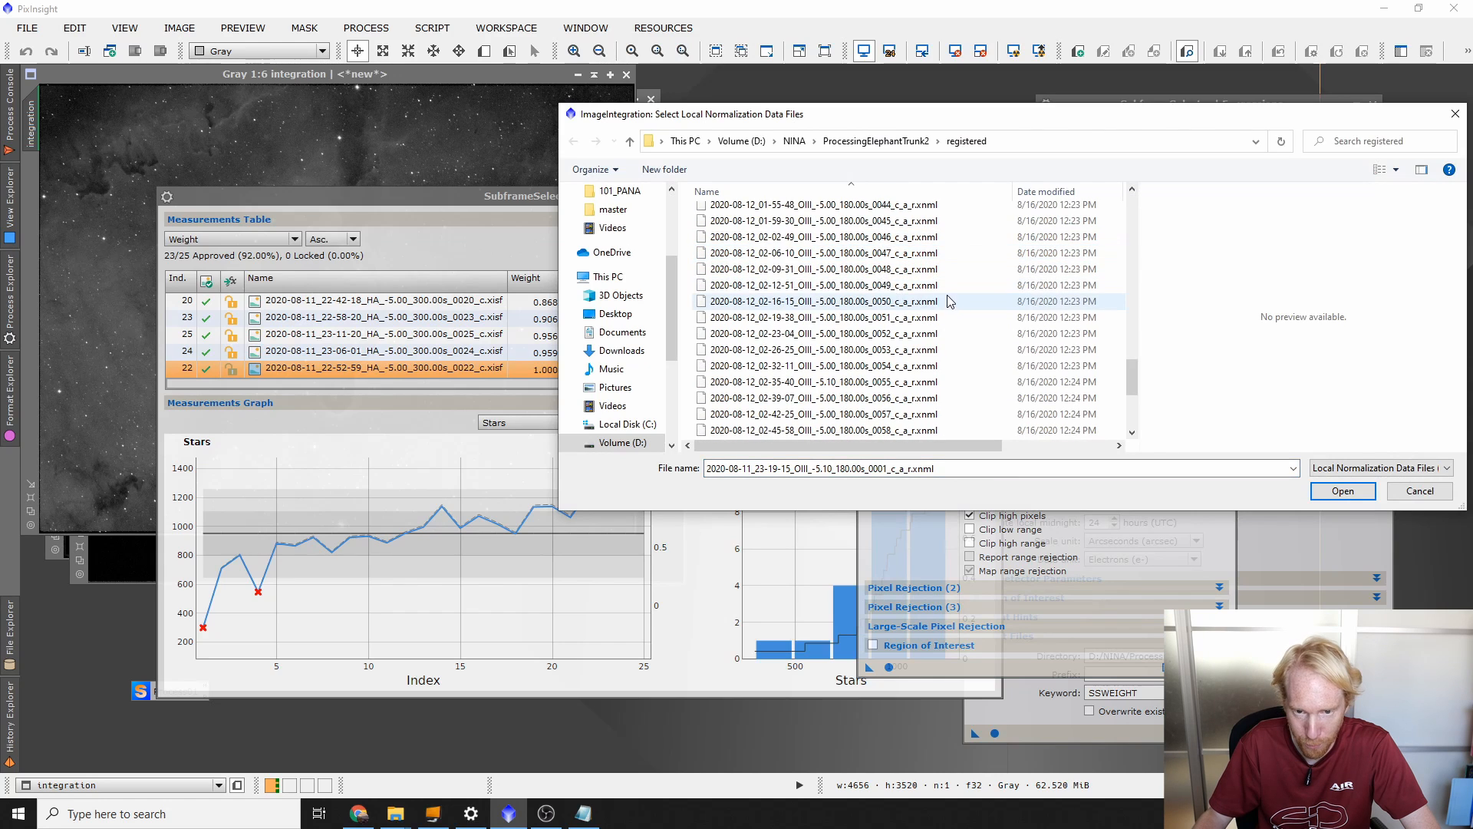
shift+click(902, 430)
click(1309, 491)
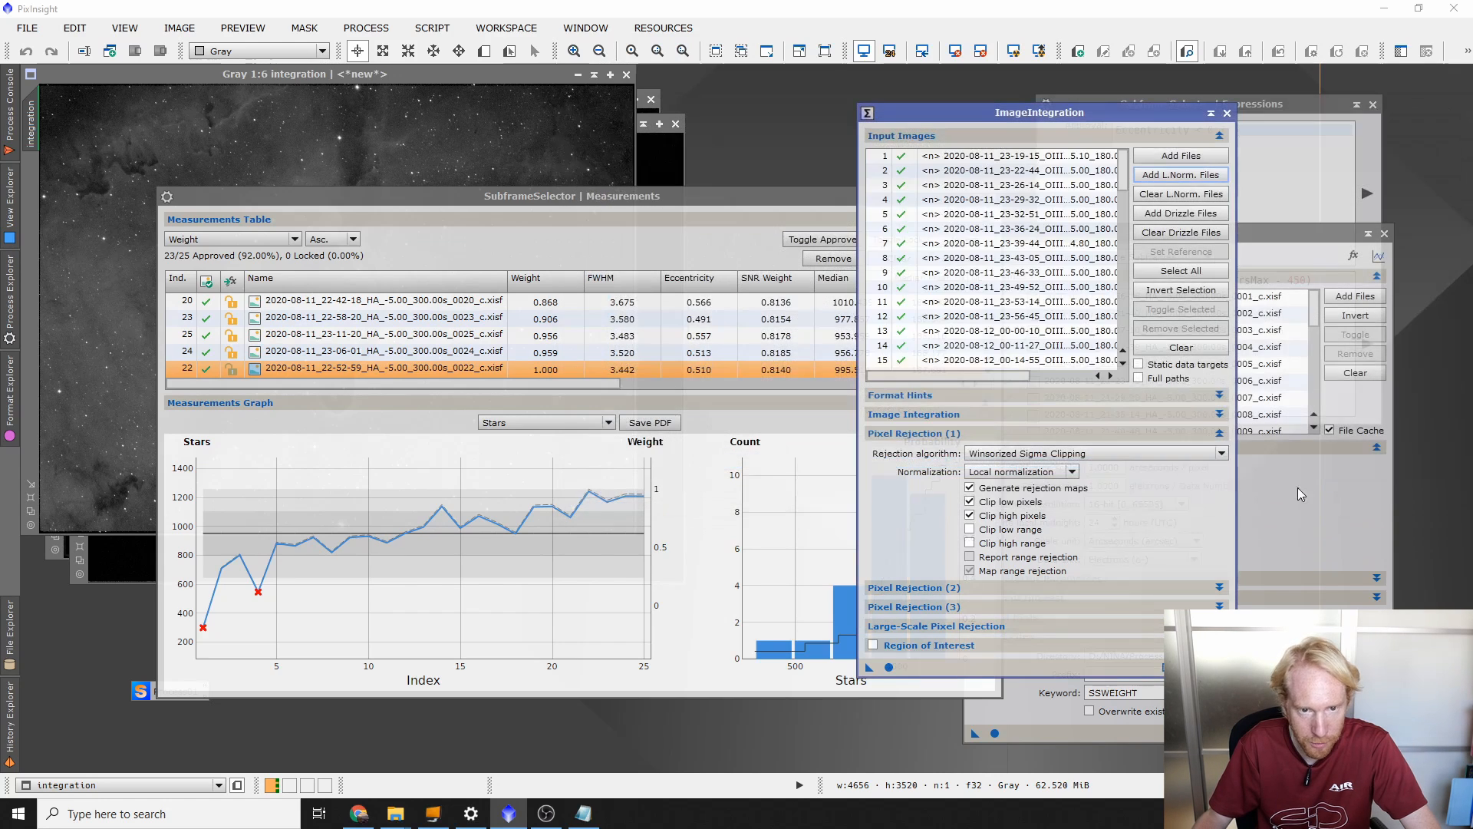
click(888, 666)
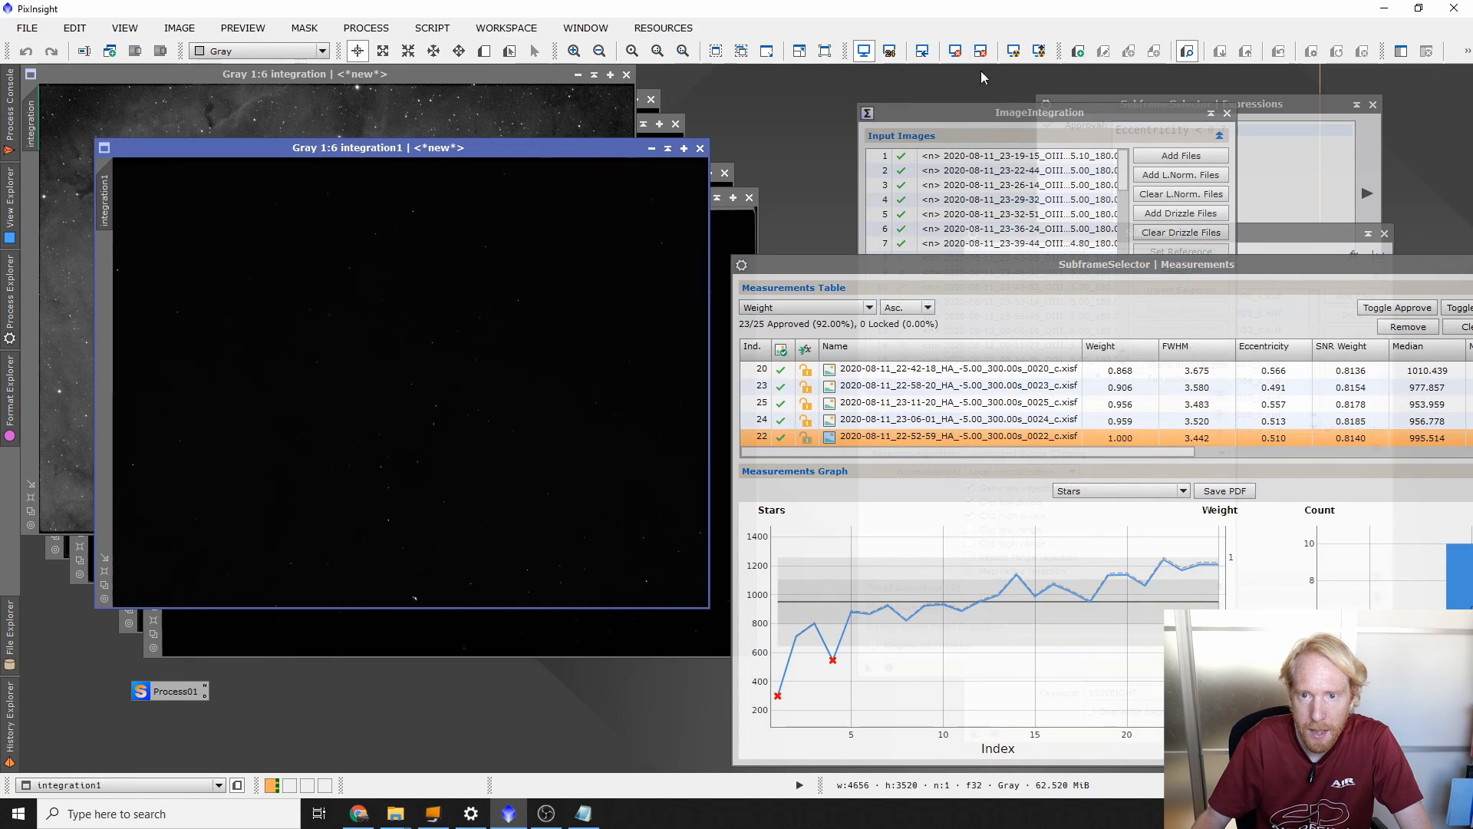
Step: Auto-stretch the display of the OIII integration and inspect it alongside the HA integration
key(ctrl+a)
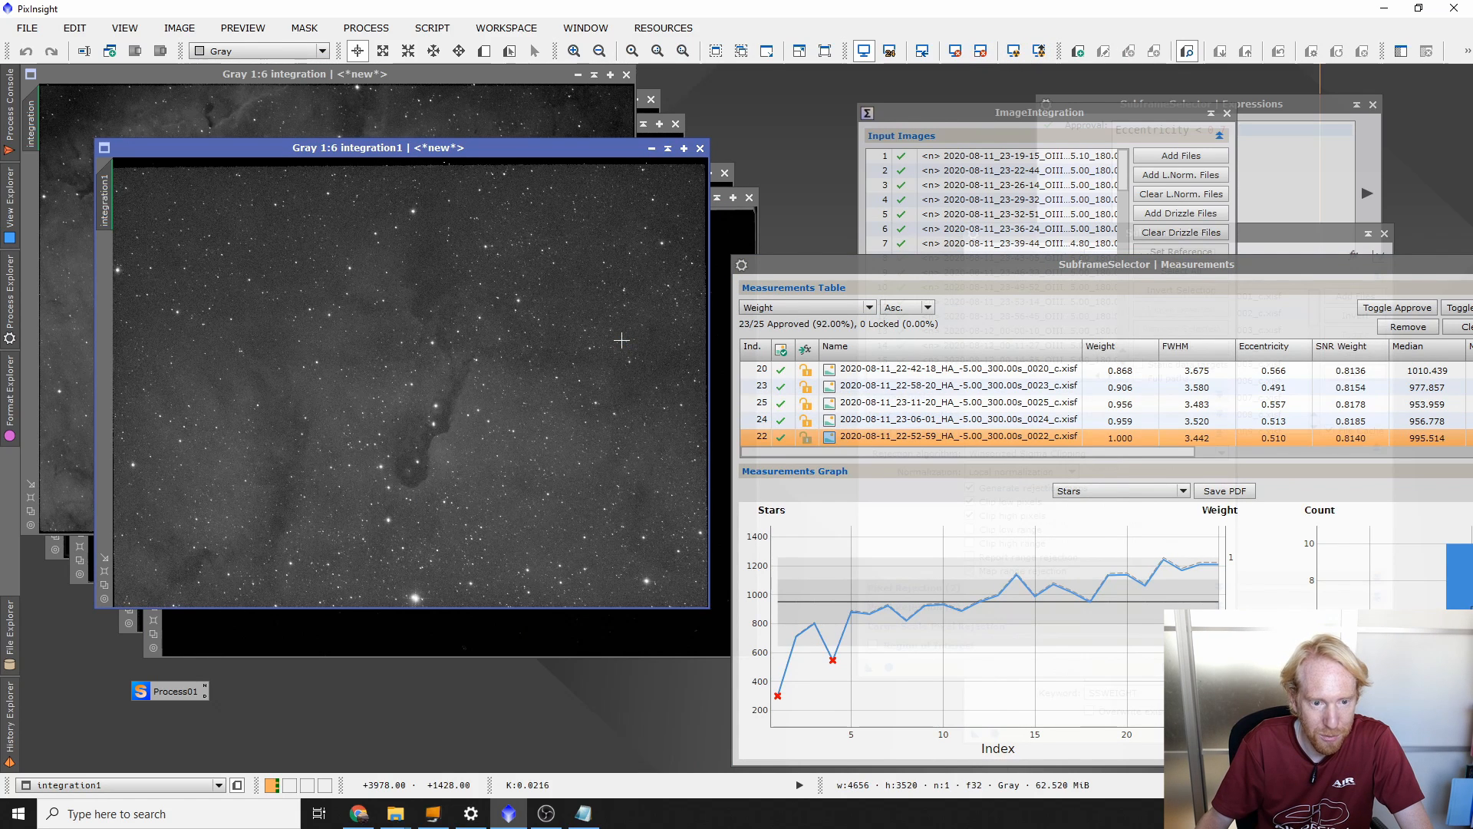
scroll(476, 456, up, 4)
scroll(557, 430, down, 6)
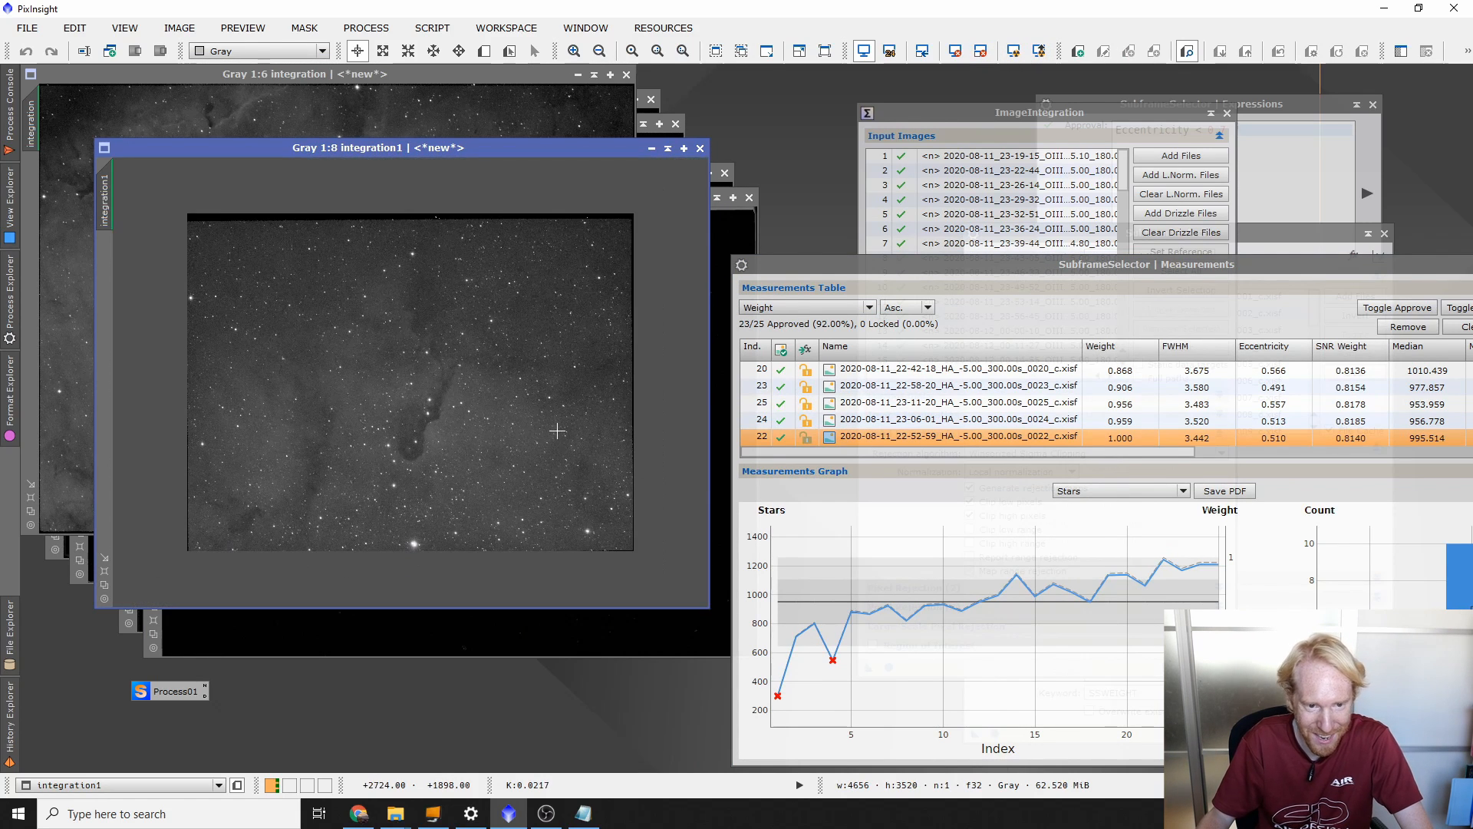
scroll(557, 431, up, 1)
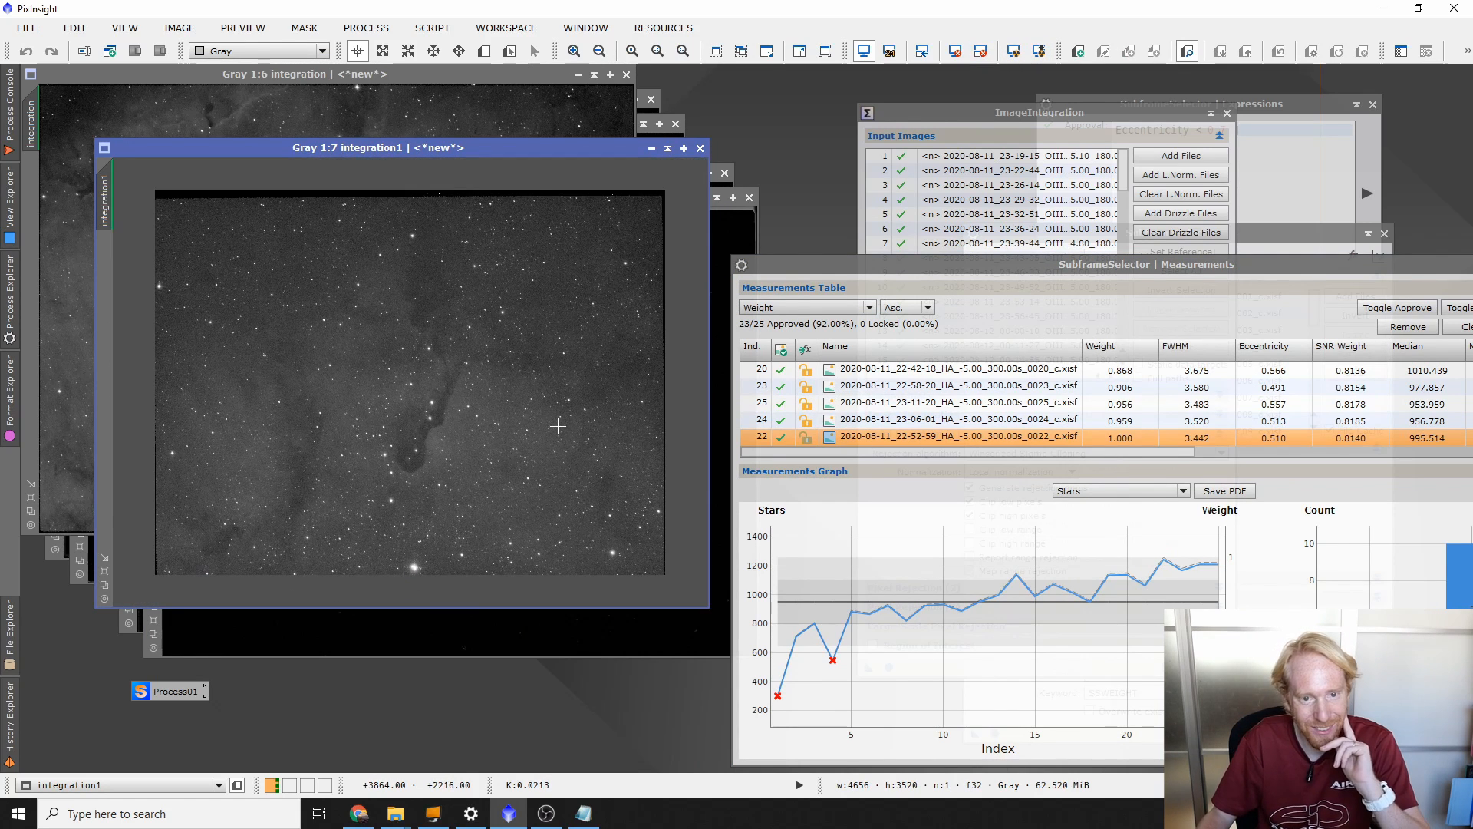
click(357, 88)
click(653, 410)
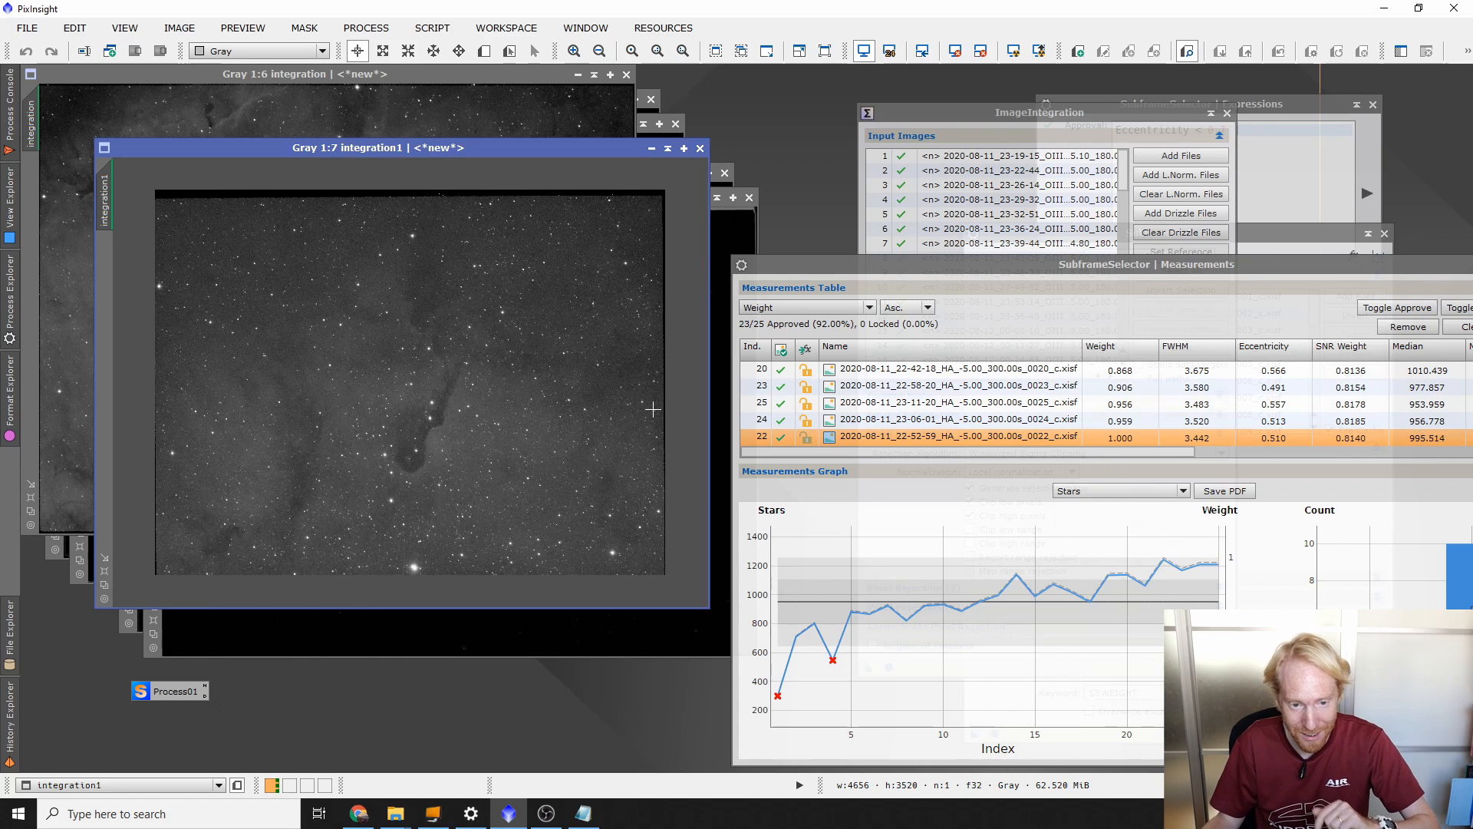
Step: Close the SubframeSelector and ImageIntegration windows and place the OIII integration beside the HA integration at the same zoom
drag(1227, 262, 920, 277)
click(1262, 280)
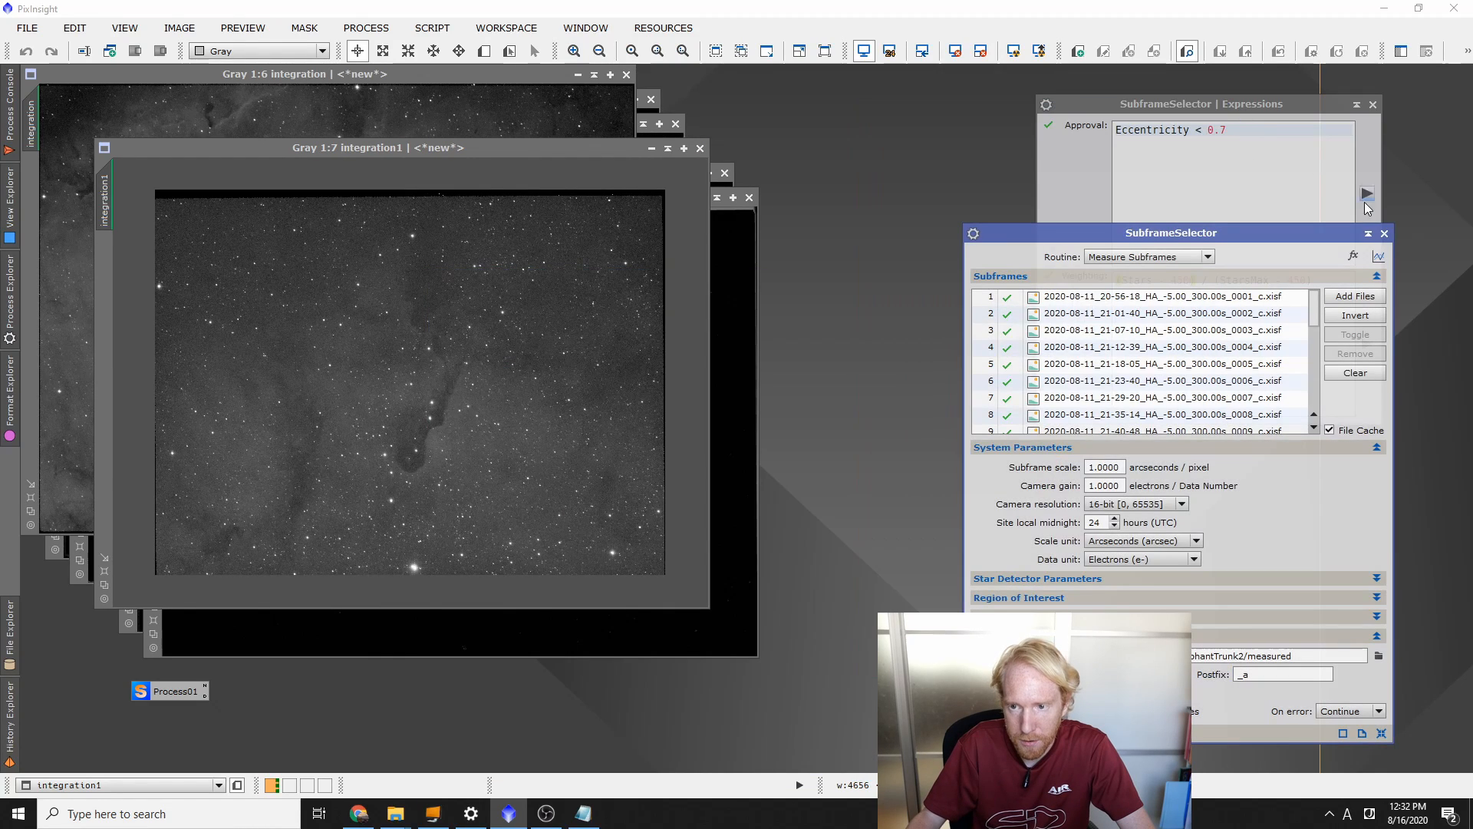
click(1384, 234)
drag(534, 150, 1072, 77)
scroll(1062, 203, up, 1)
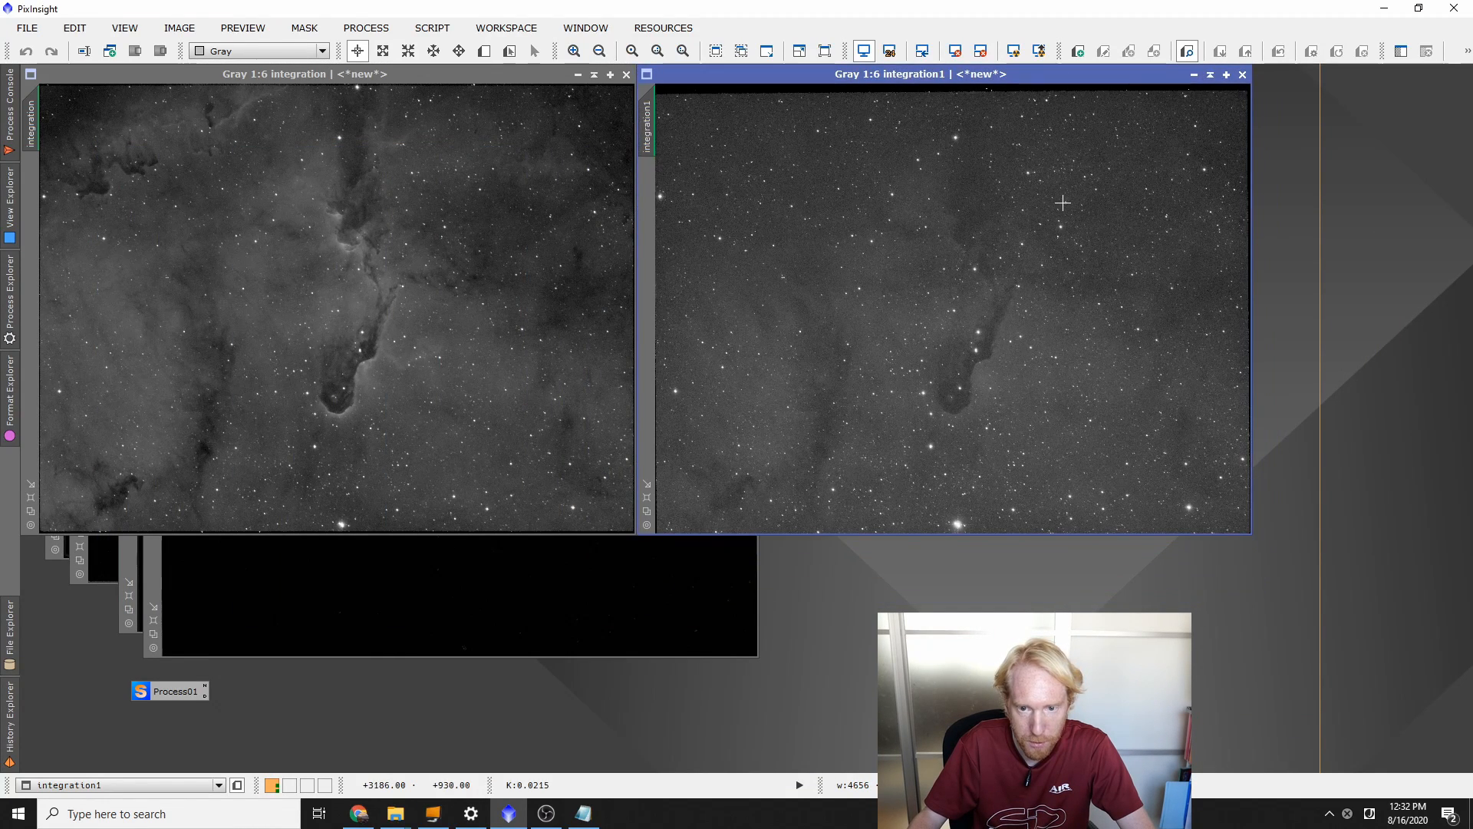
Step: Draw a DynamicCrop region of about 4548 × 3360 px on the OIII integration, excluding its black borders
click(10, 296)
scroll(157, 329, up, 10)
scroll(157, 329, down, 3)
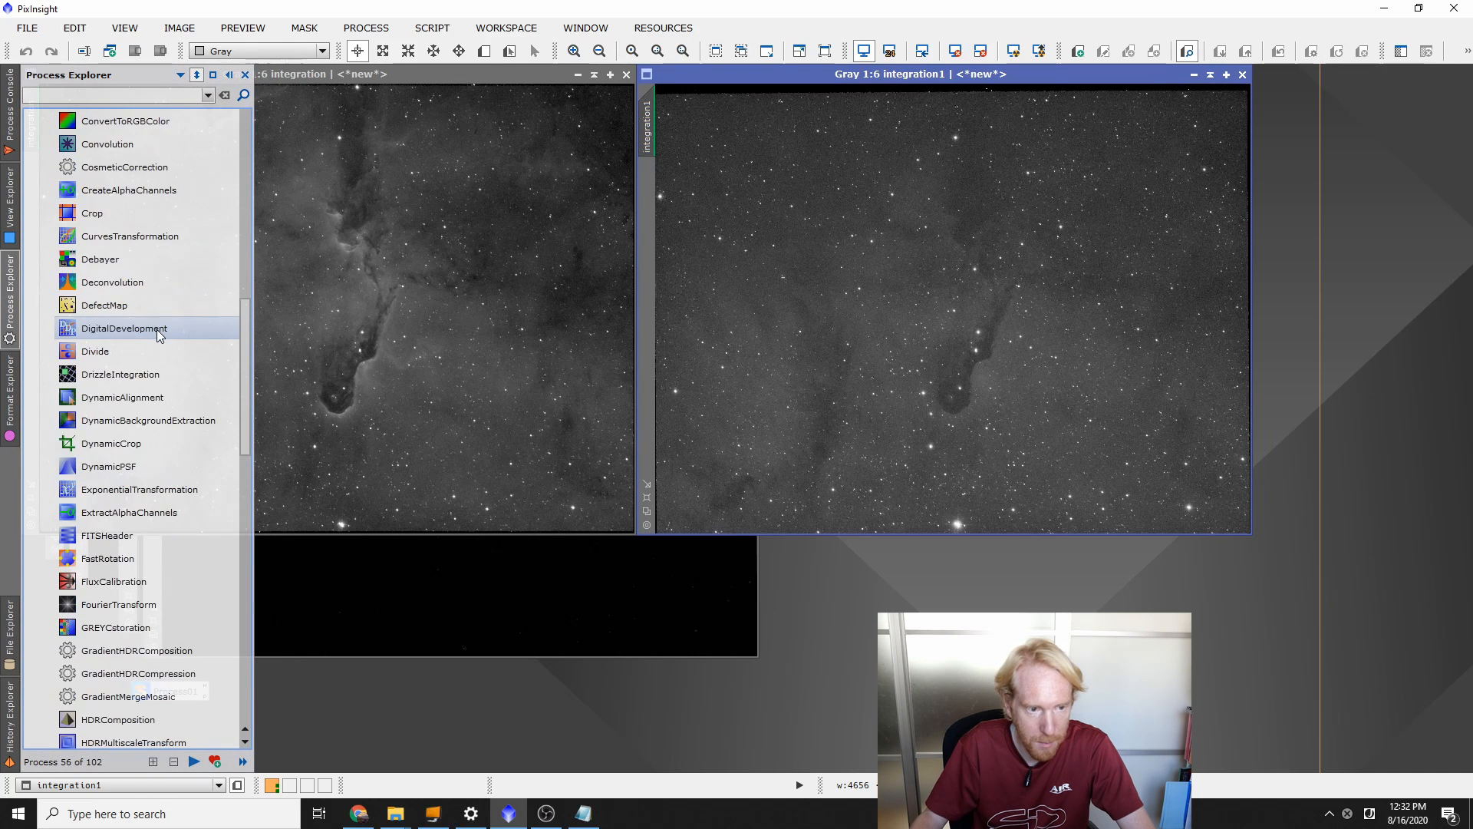
click(111, 445)
double_click(111, 448)
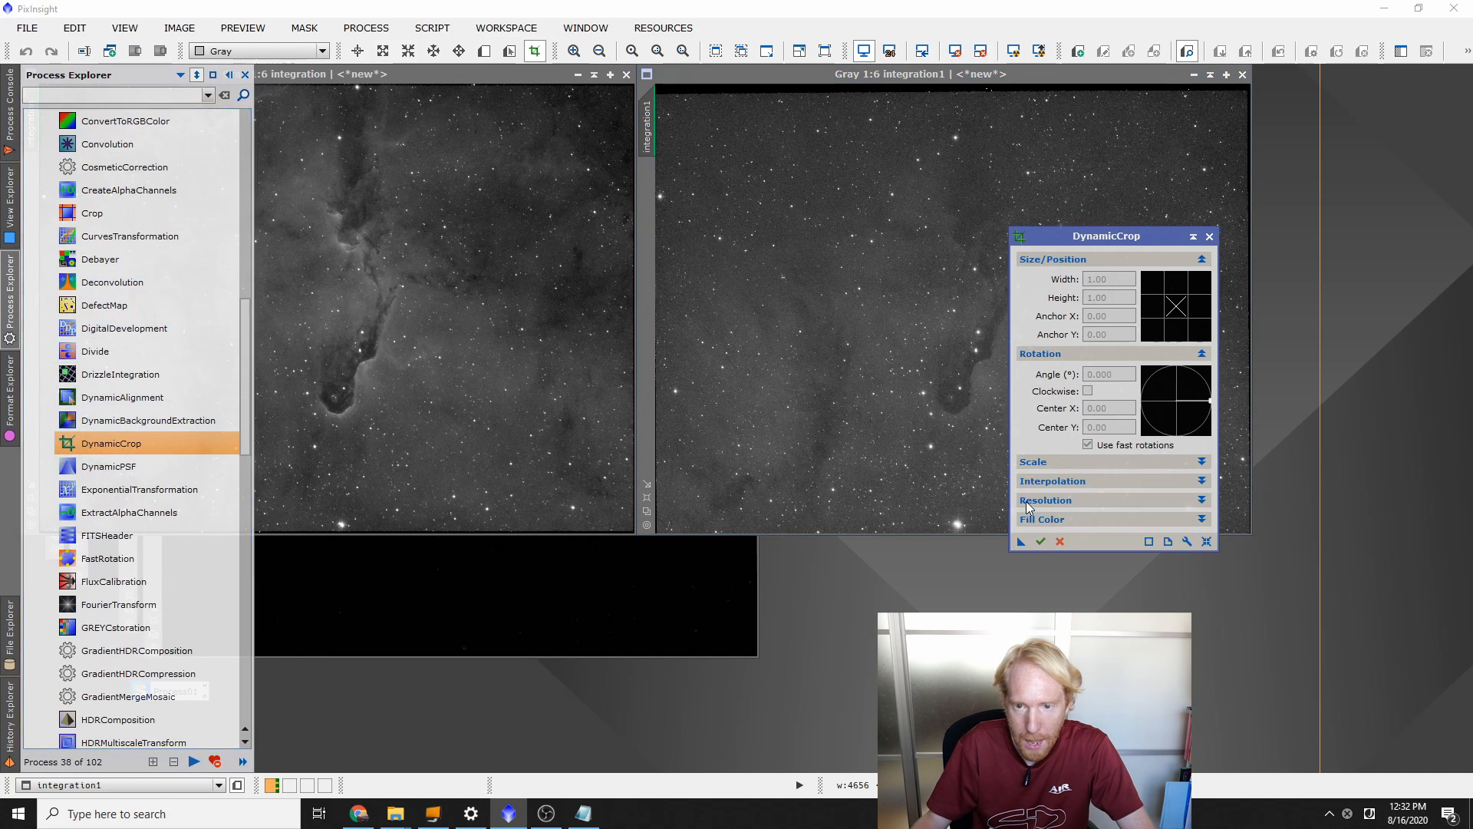
drag(1128, 243, 1389, 351)
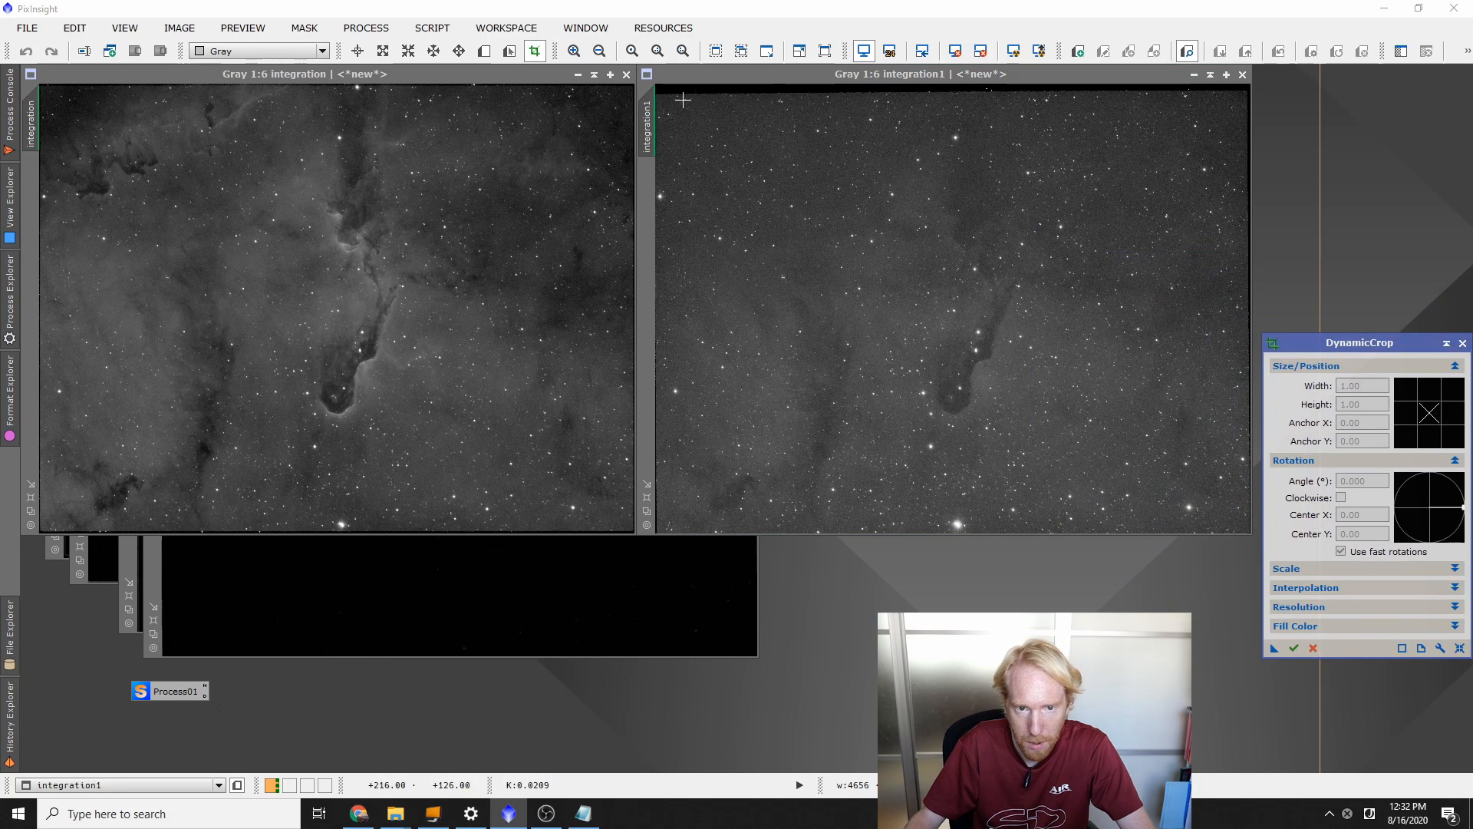
drag(662, 98, 1241, 528)
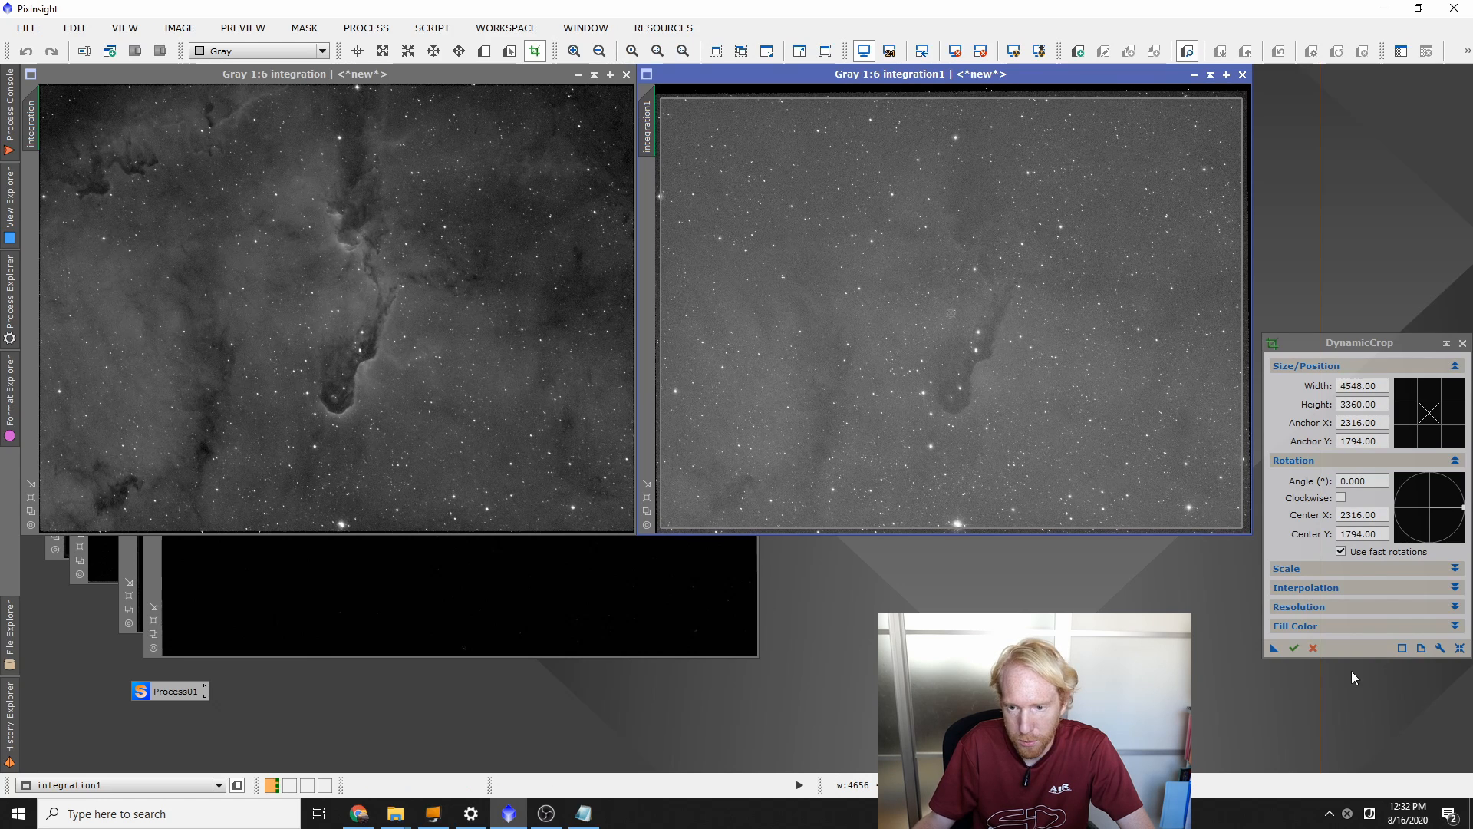
Step: Apply the same crop to both the HA and OIII integrations and close DynamicCrop
drag(1274, 648, 470, 253)
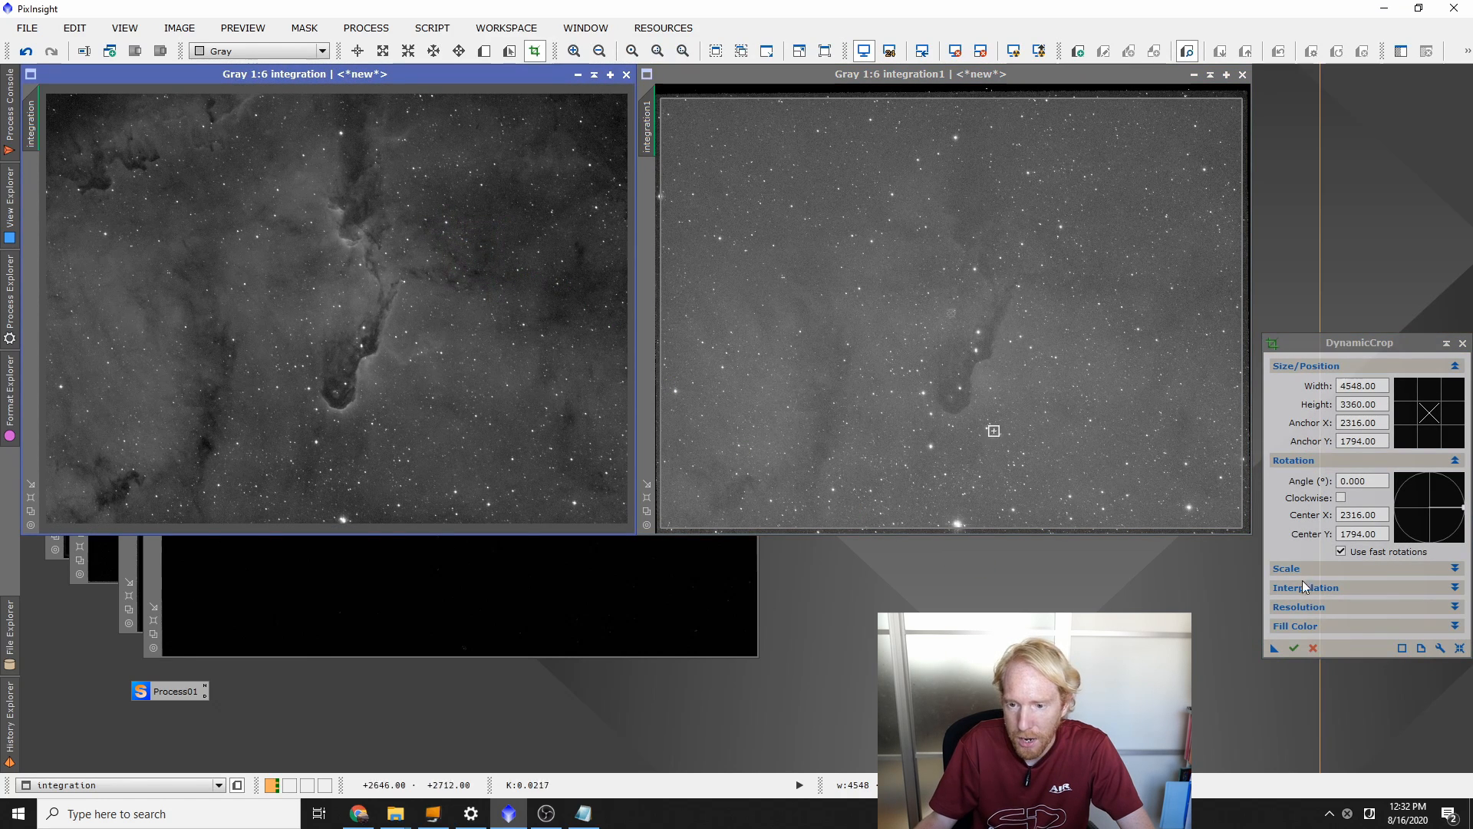
click(1293, 648)
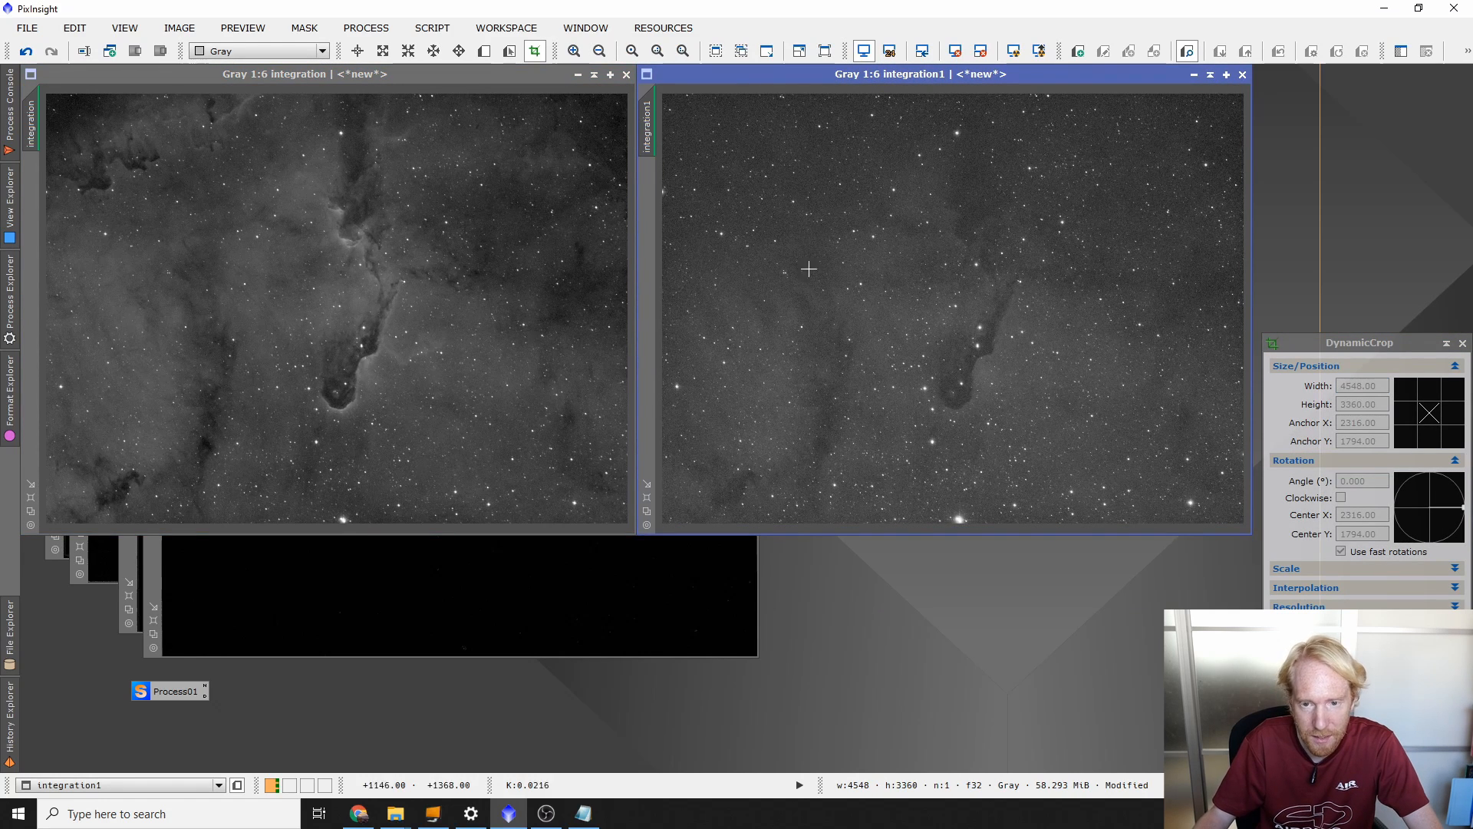
drag(1416, 343, 965, 315)
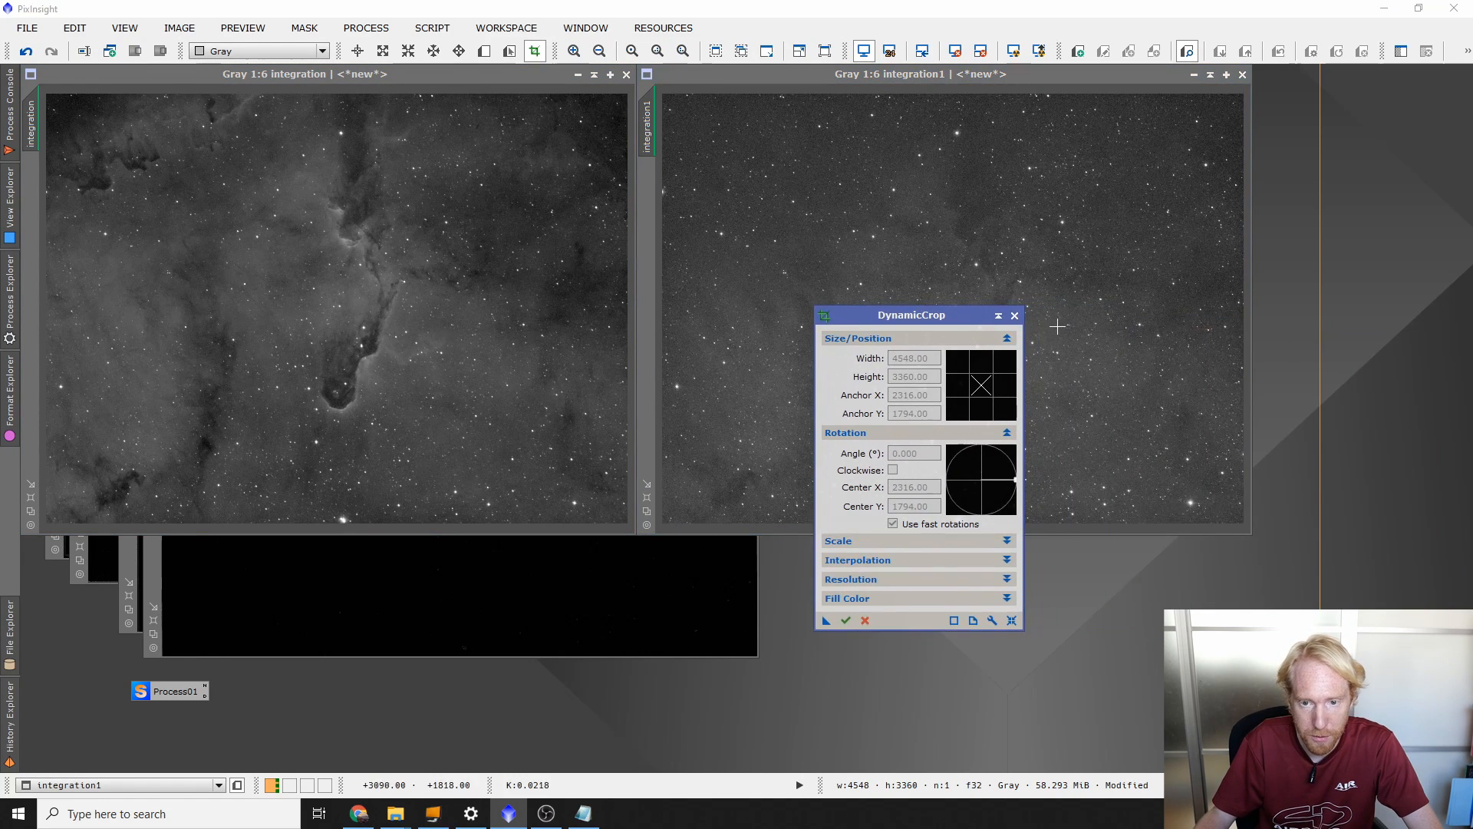
click(1014, 316)
Step: Open the Rotation process and set its angle to 180 degrees
click(6, 286)
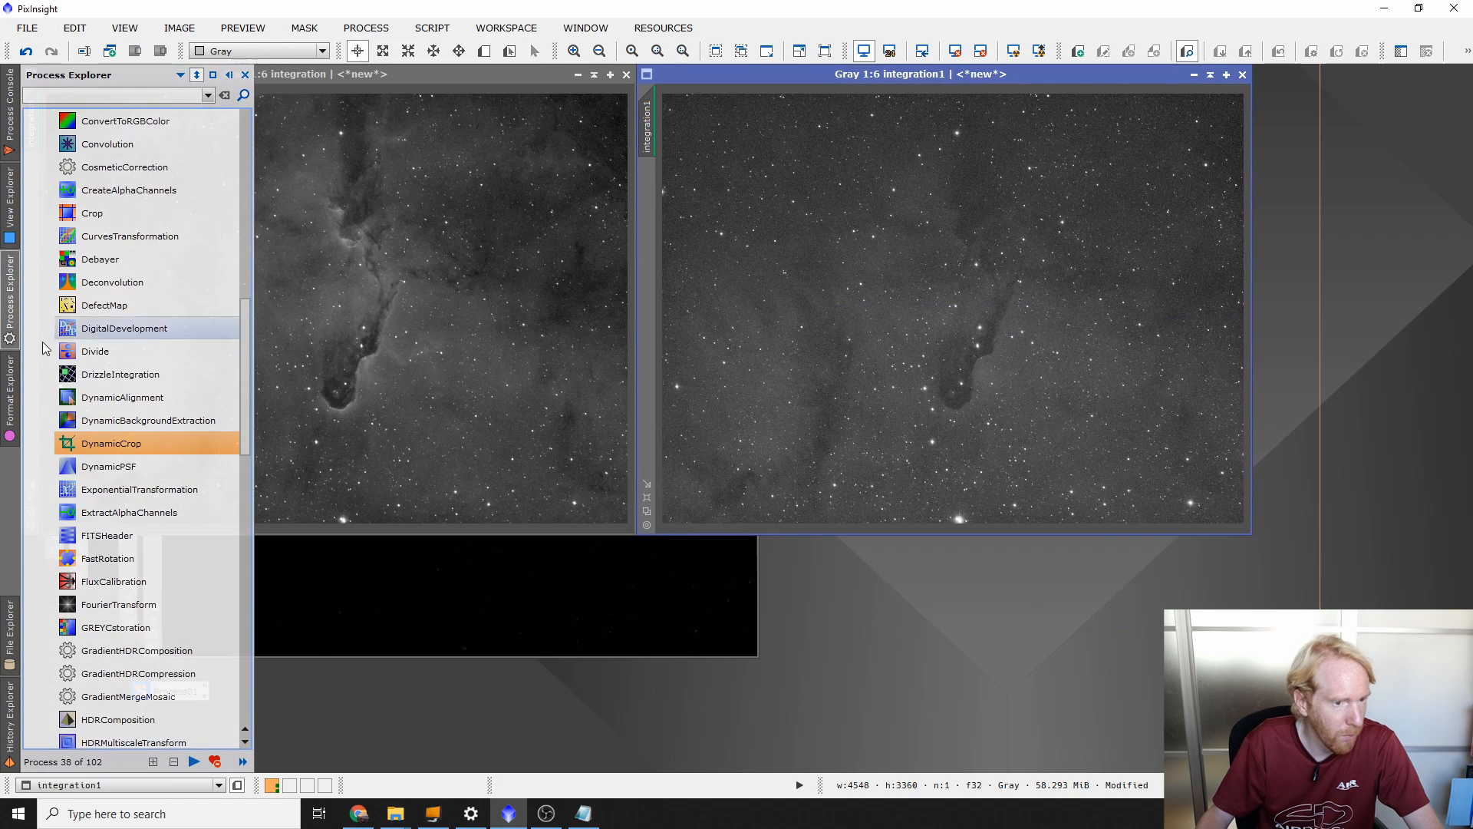
scroll(158, 334, down, 4)
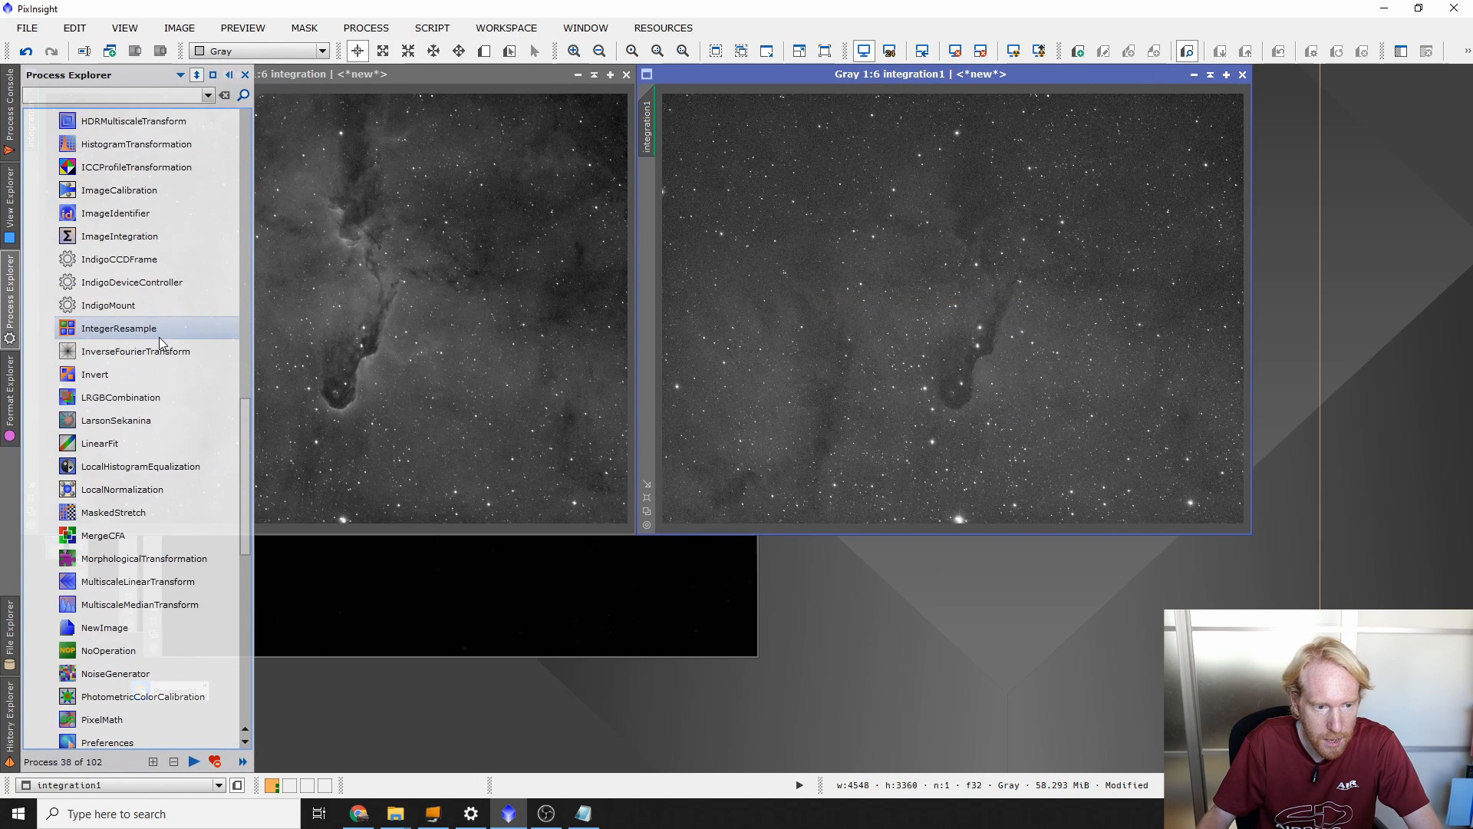
scroll(166, 425, down, 7)
double_click(123, 581)
double_click(990, 433)
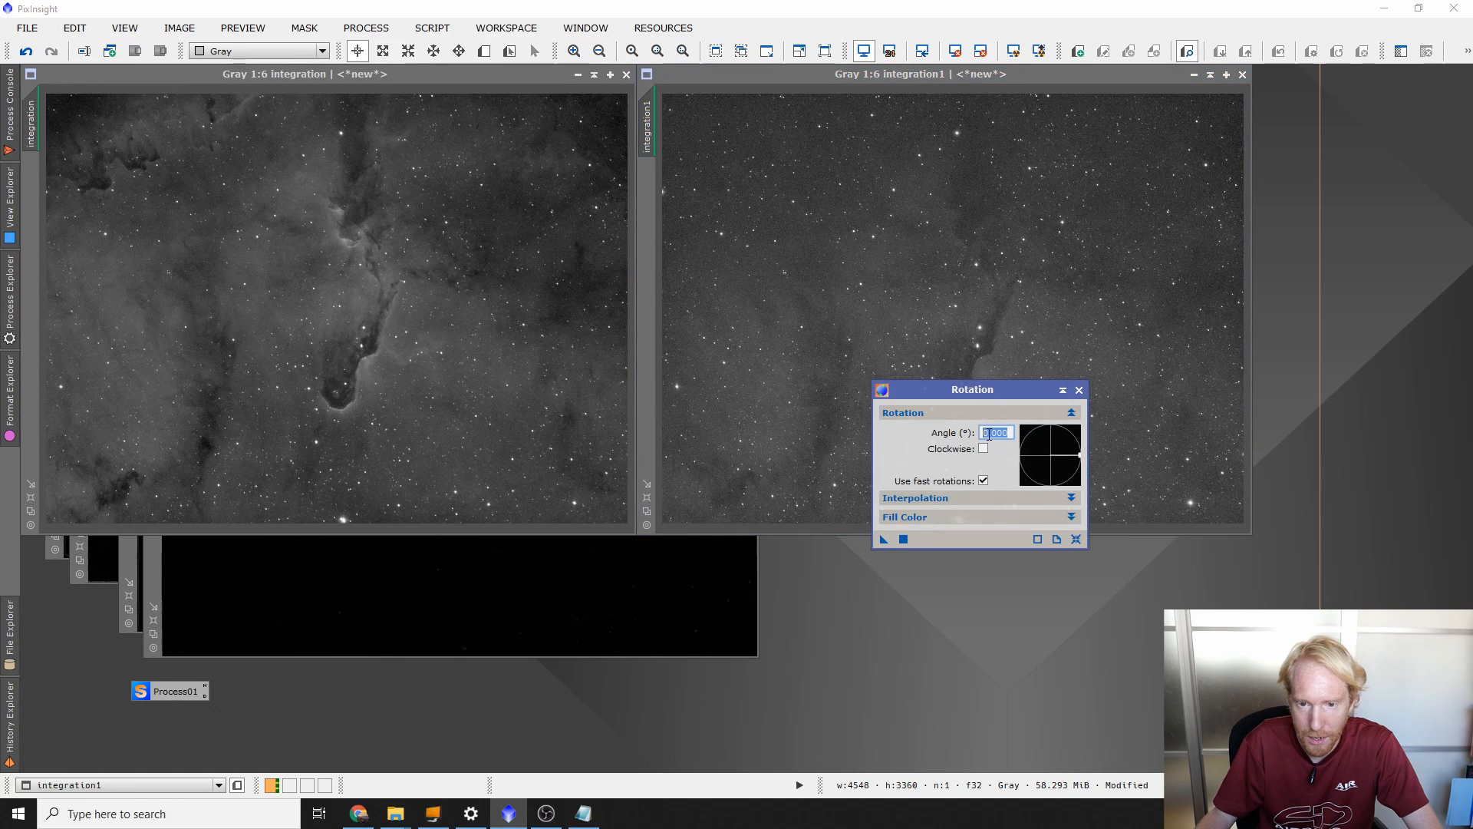
text(0.00)
key(BackSpace)
key(BackSpace)
key(BackSpace)
key(BackSpace)
text(180)
Step: Apply the rotation to both the HA and OIII integrations and close Rotation
drag(885, 540, 575, 382)
drag(885, 540, 820, 317)
click(1079, 390)
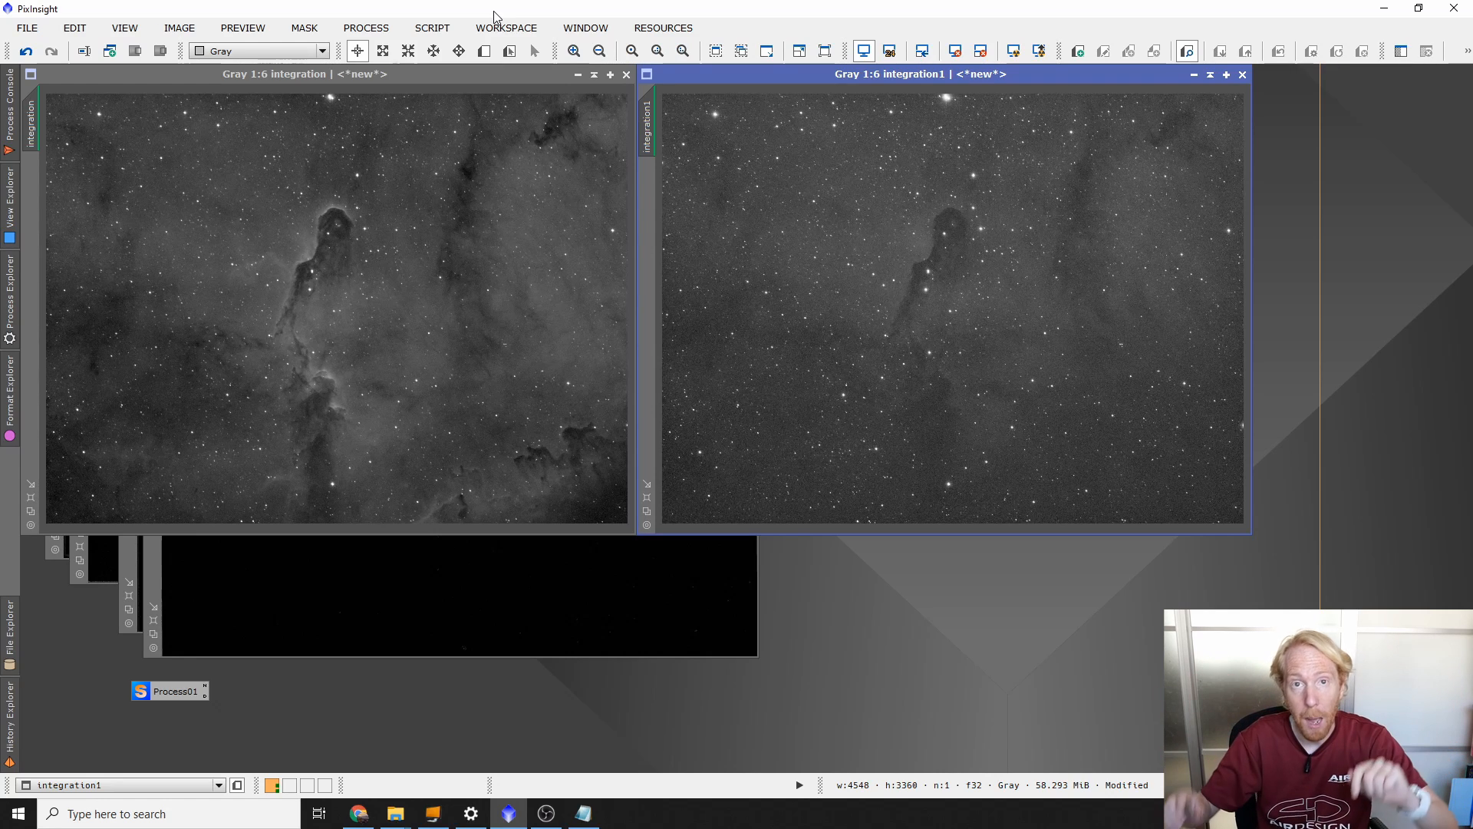
Step: Launch the EZ Decon script, accept its disclaimer and load the HA image "integration" as the view to deconvolve
click(432, 28)
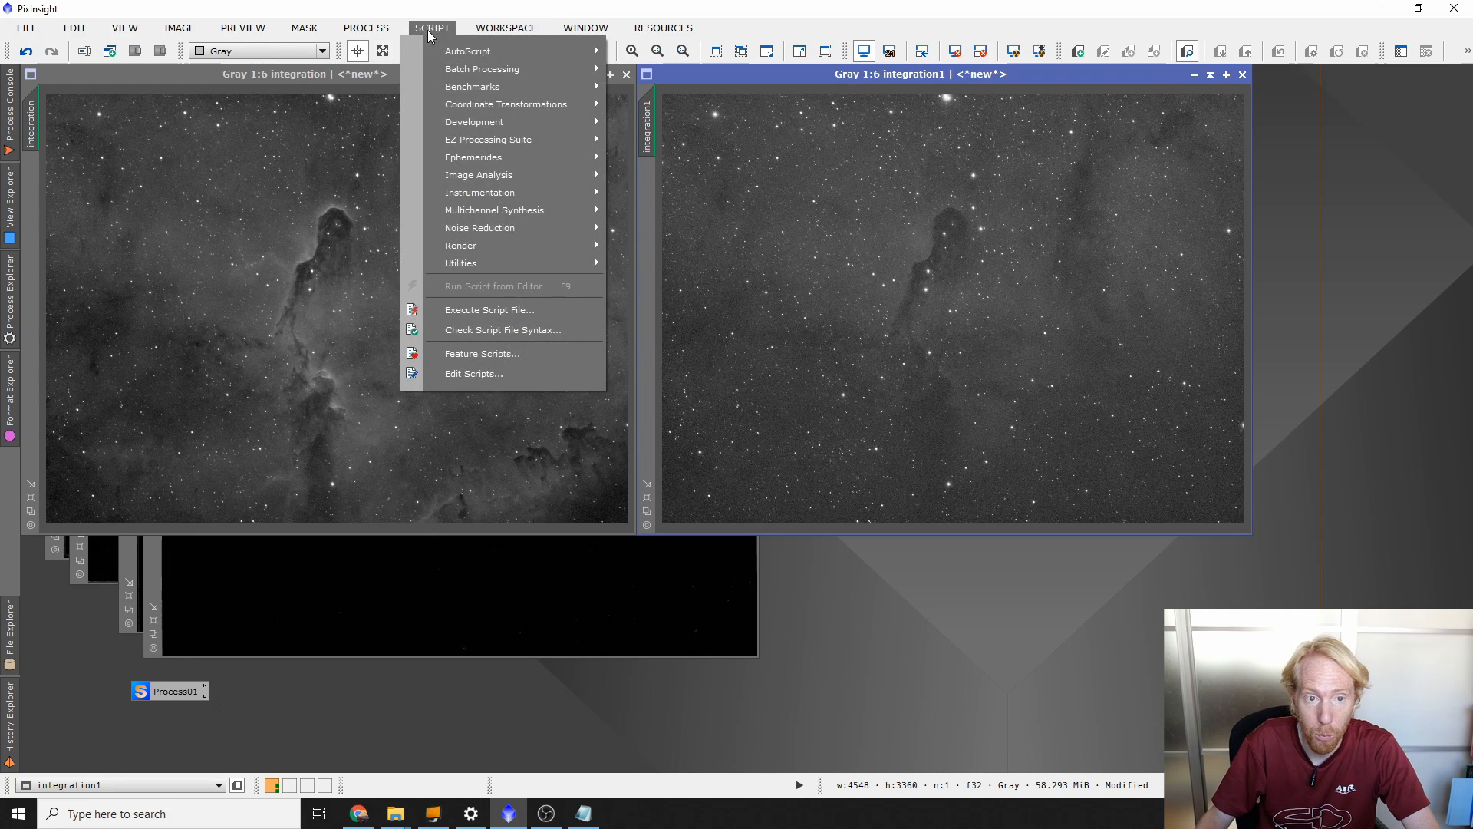
mouse_move(458, 148)
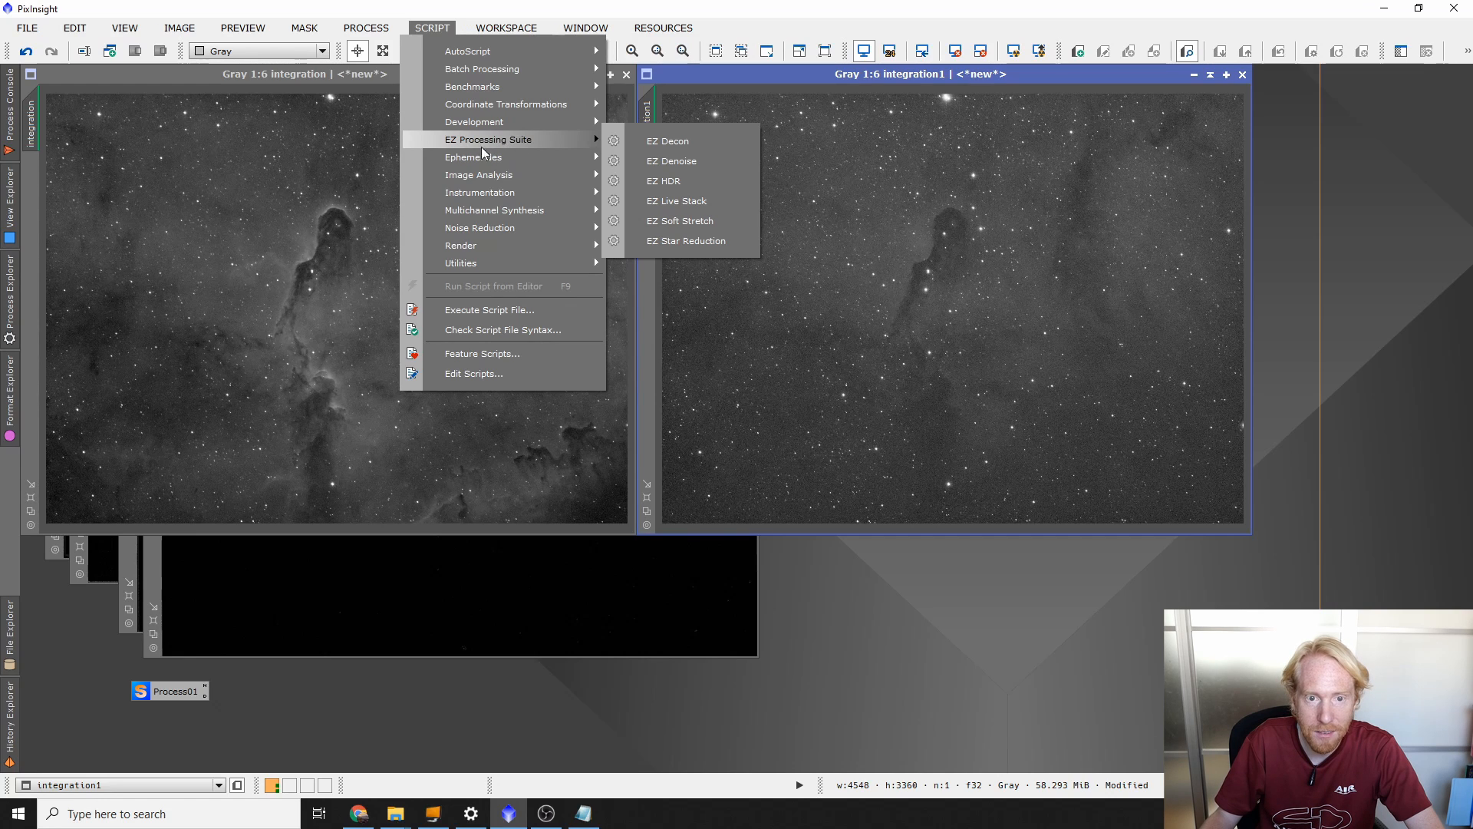
click(670, 141)
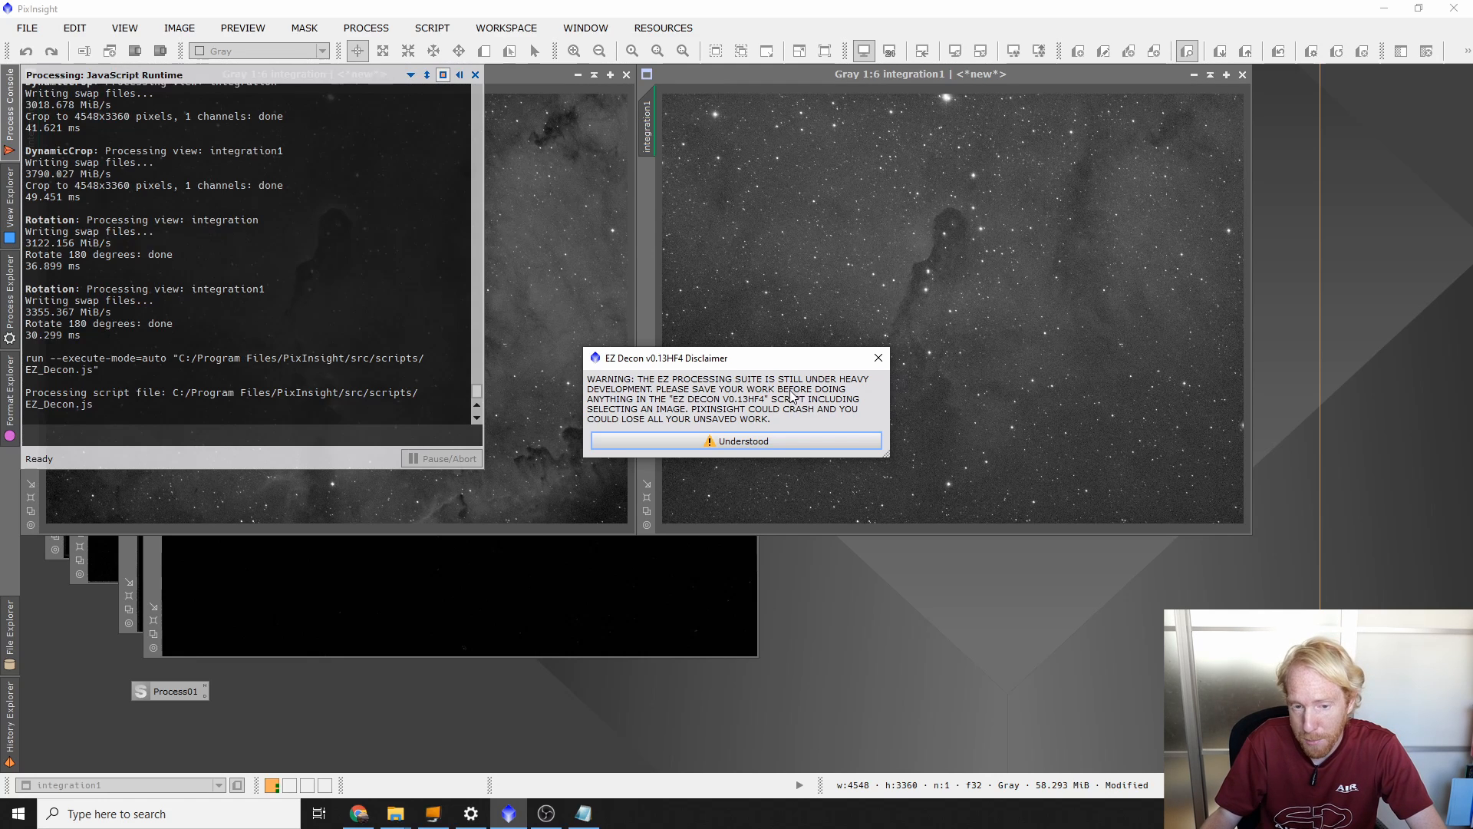
click(737, 441)
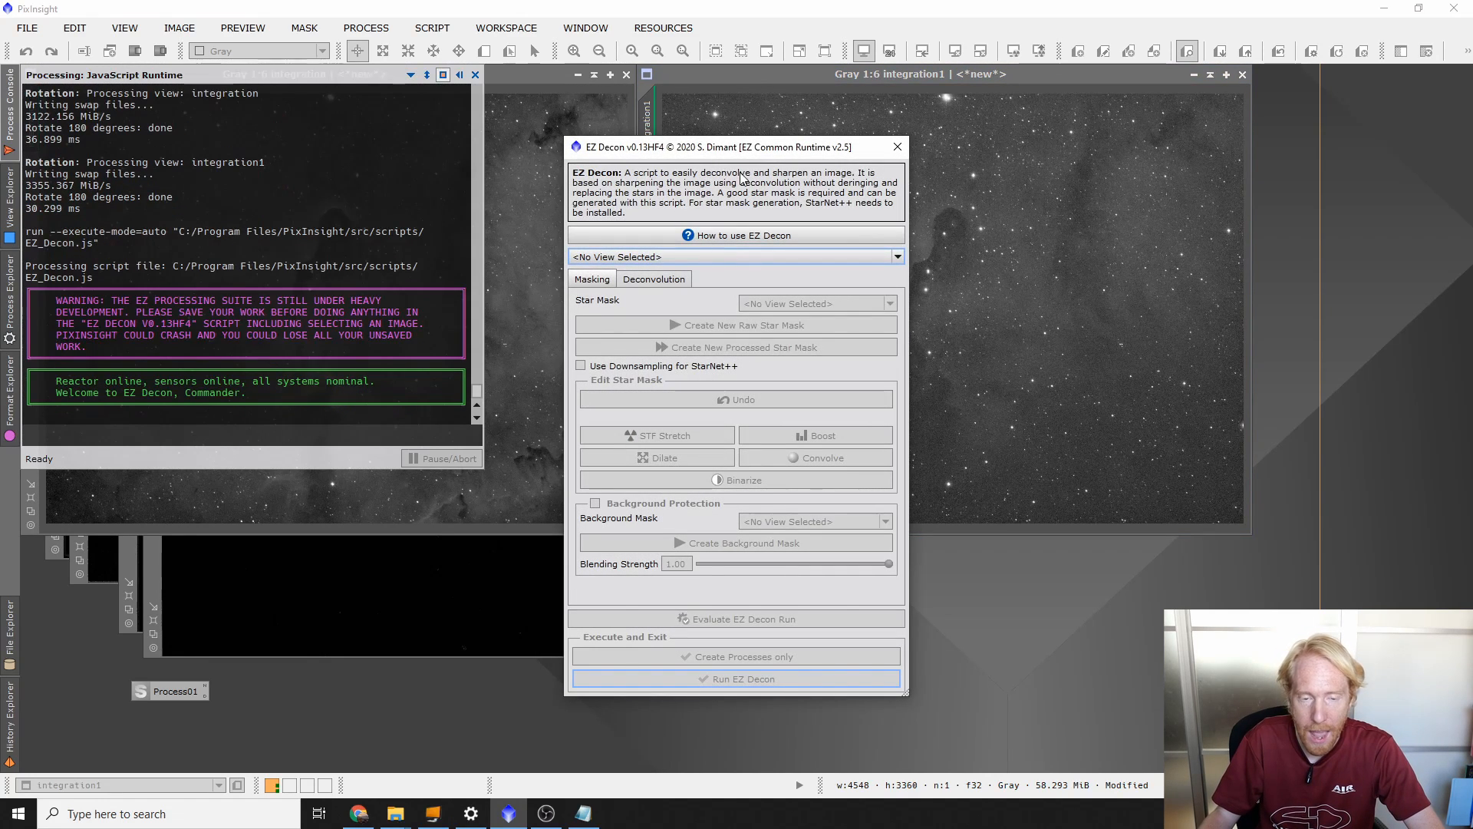
drag(635, 147, 1157, 102)
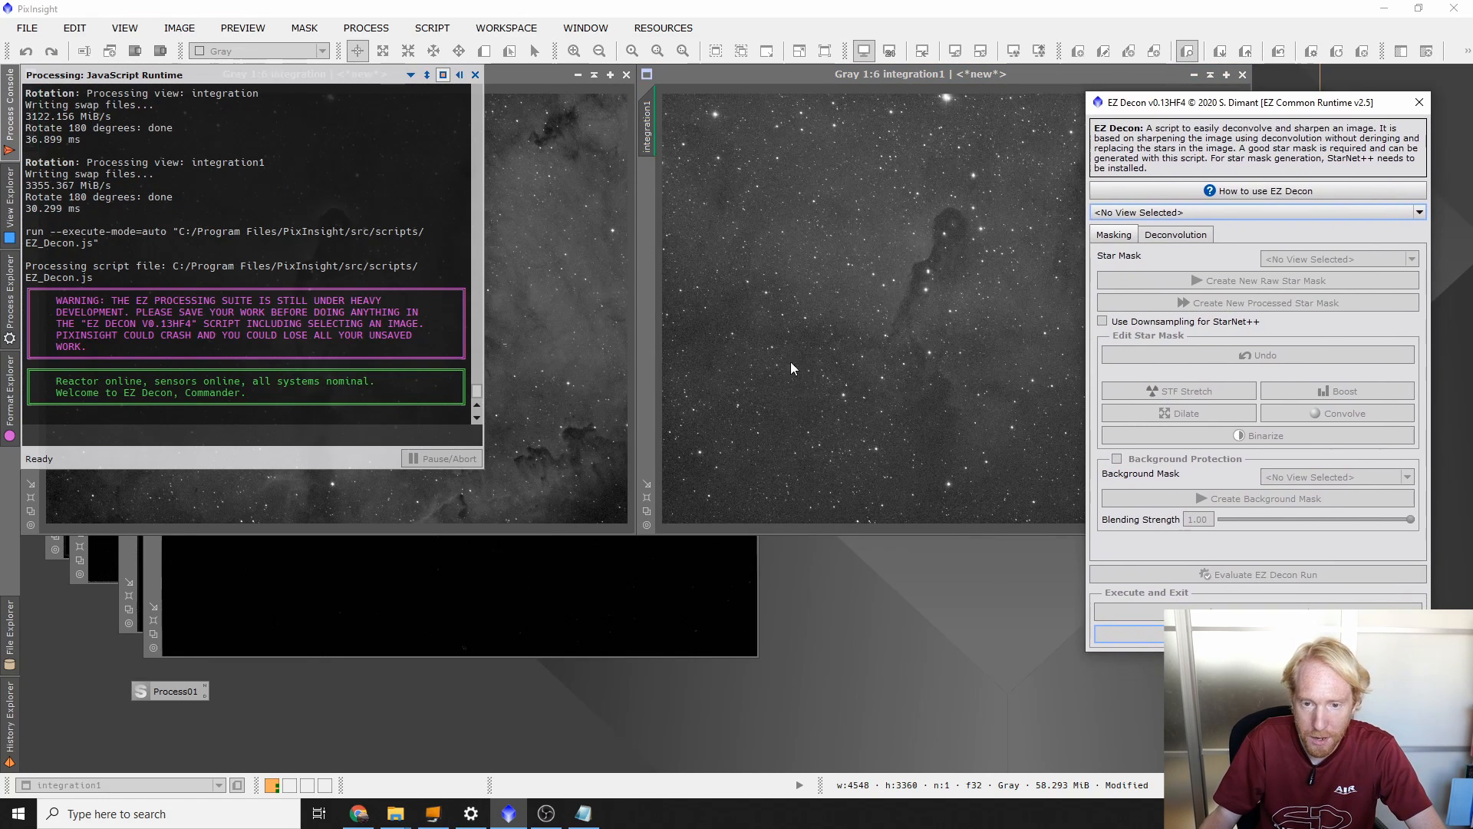
drag(1264, 109, 924, 124)
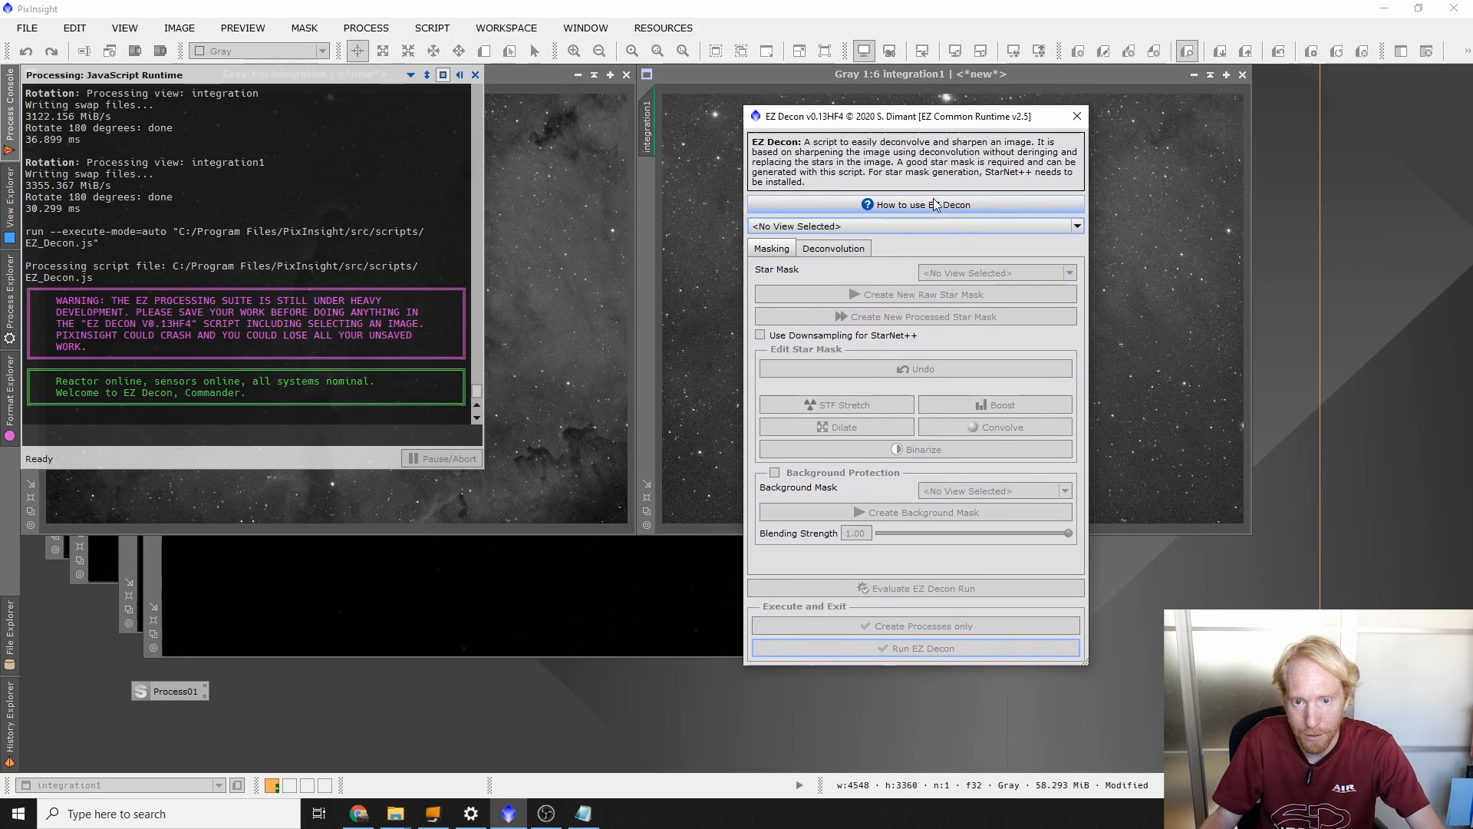
click(919, 223)
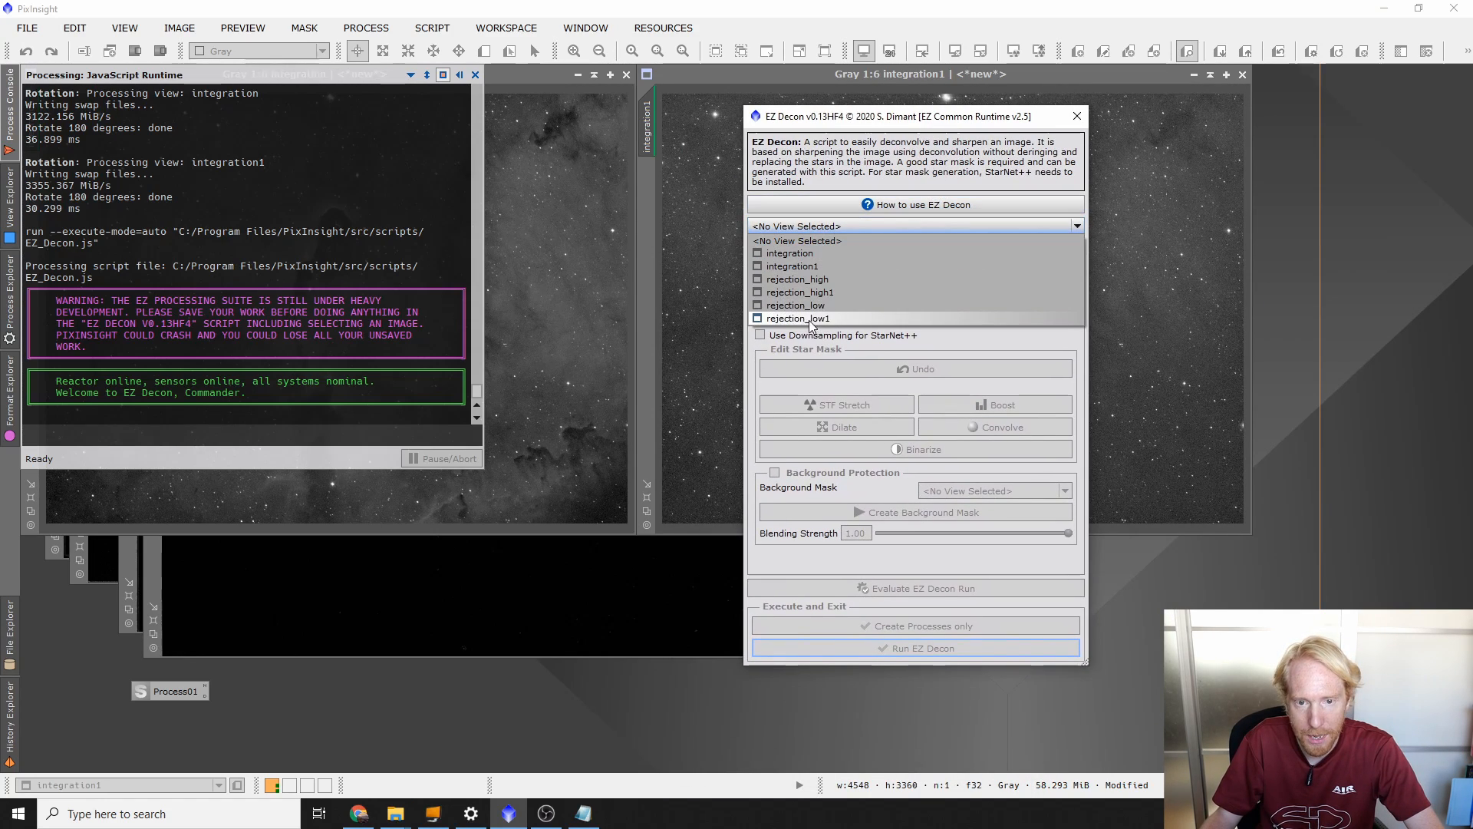
click(794, 254)
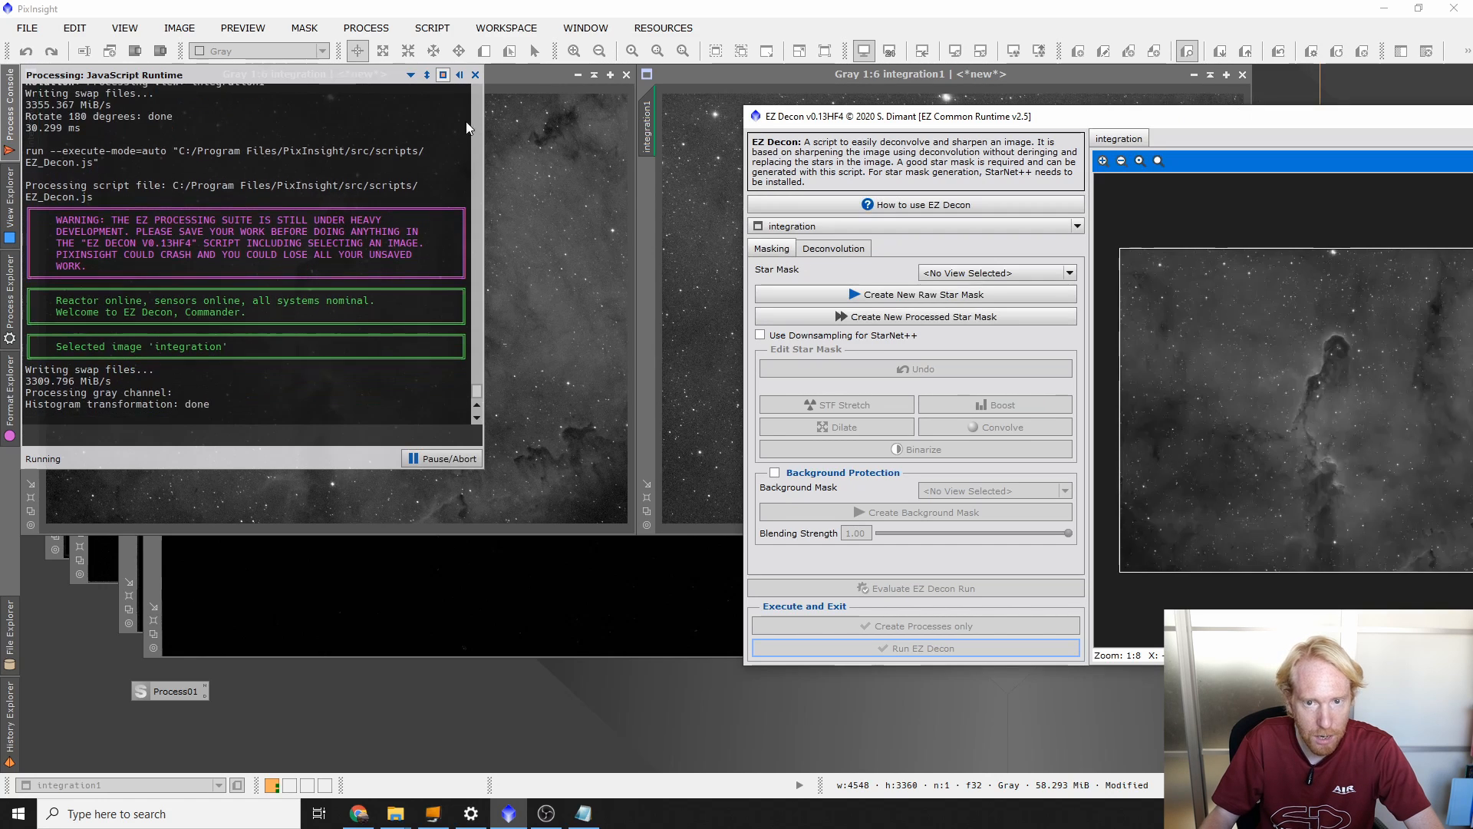
drag(1143, 122, 653, 92)
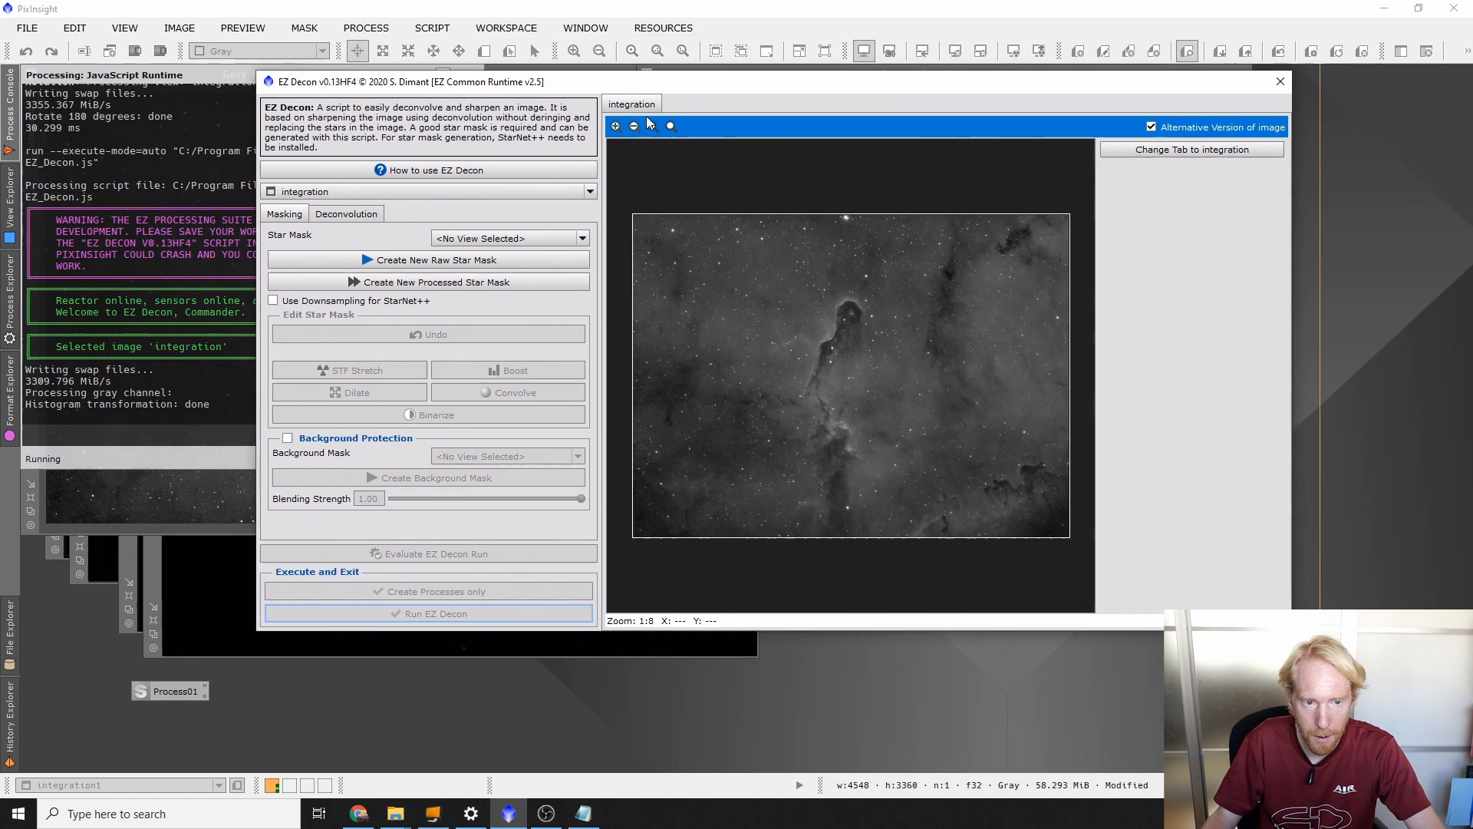
Step: Create a raw star mask for the HA integration, display it, and strengthen it with STF Stretch, Boost and Dilate
click(369, 263)
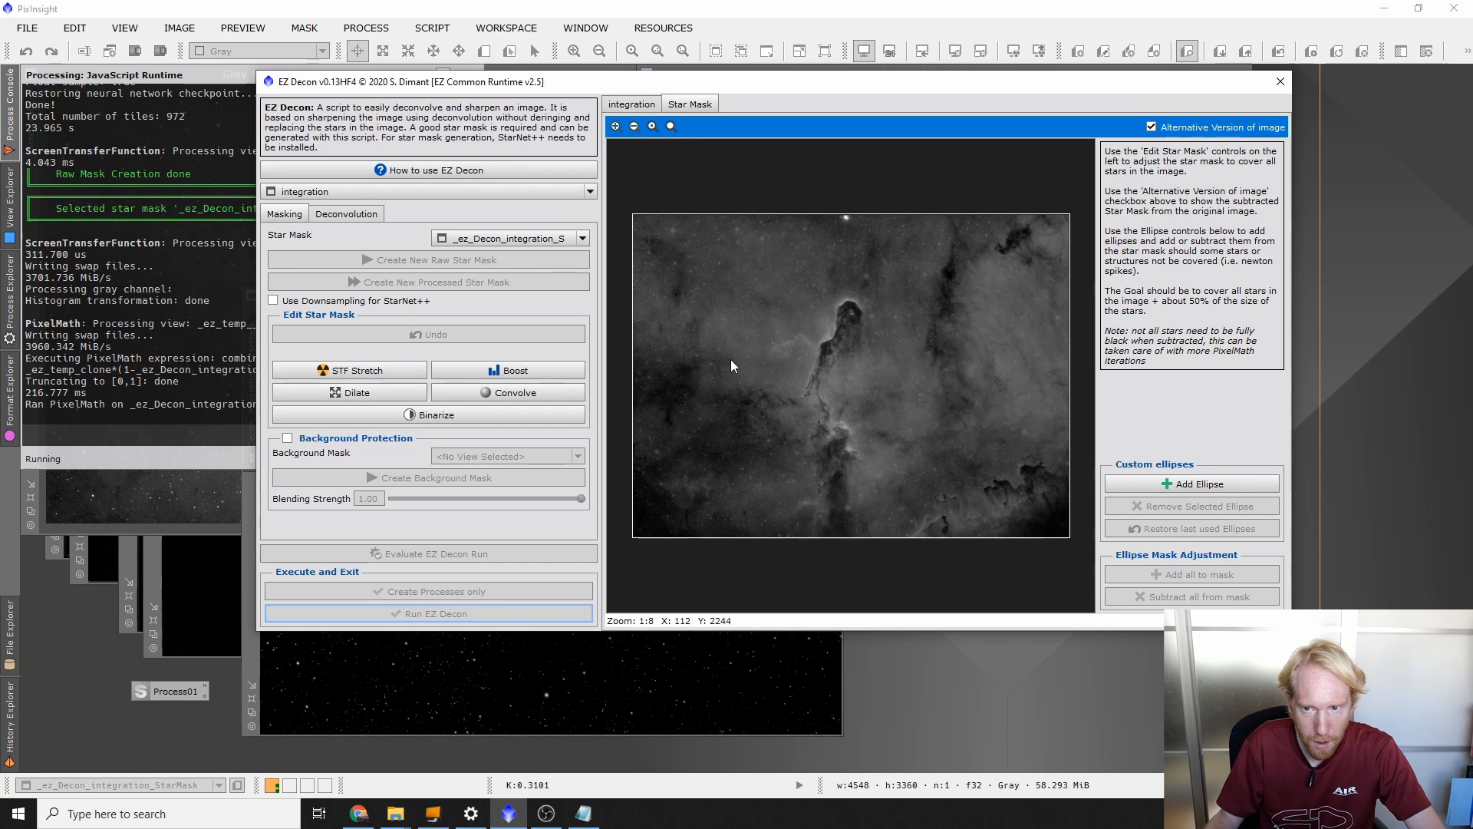
click(1151, 126)
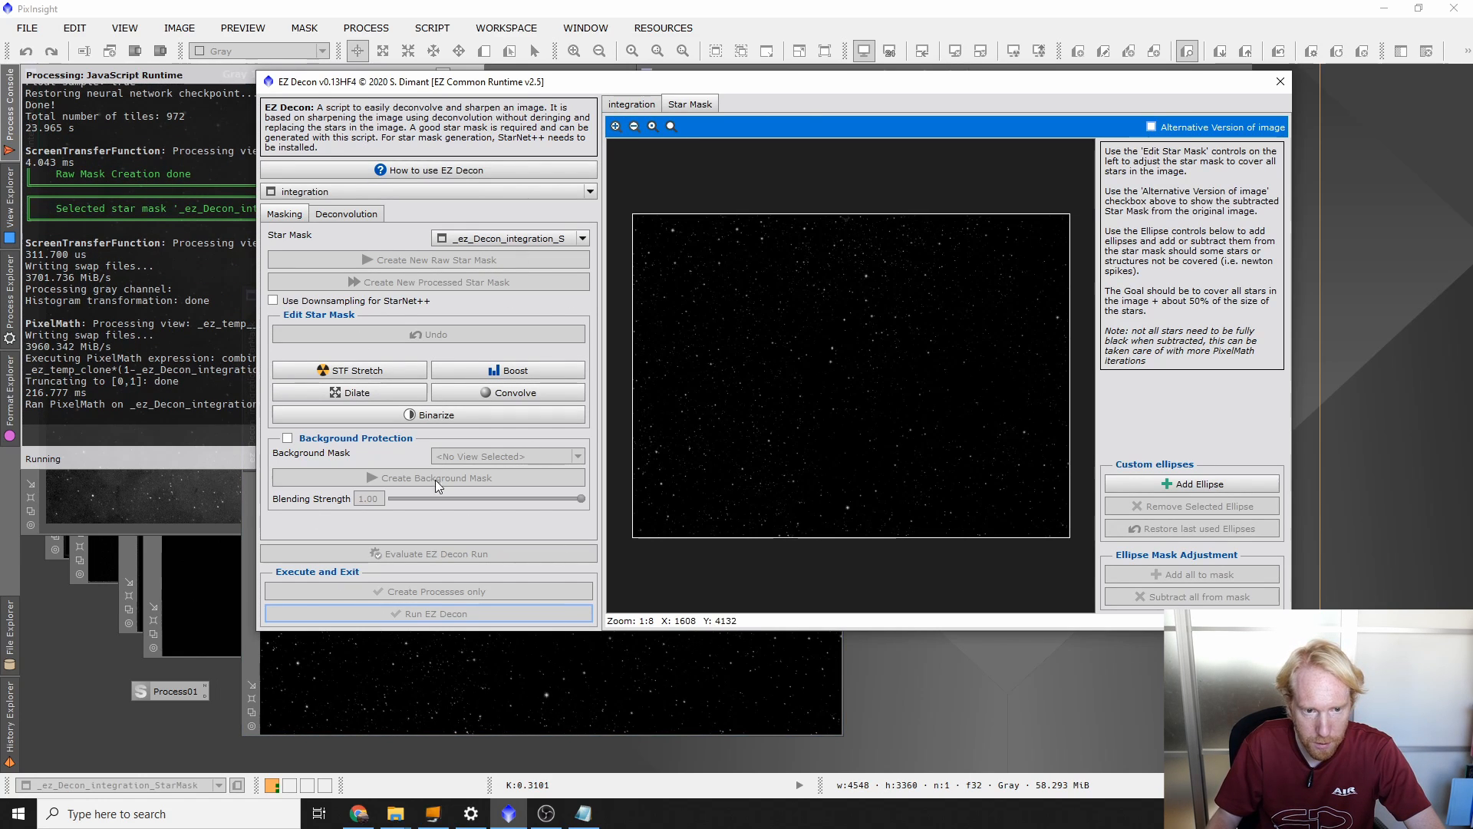
click(335, 371)
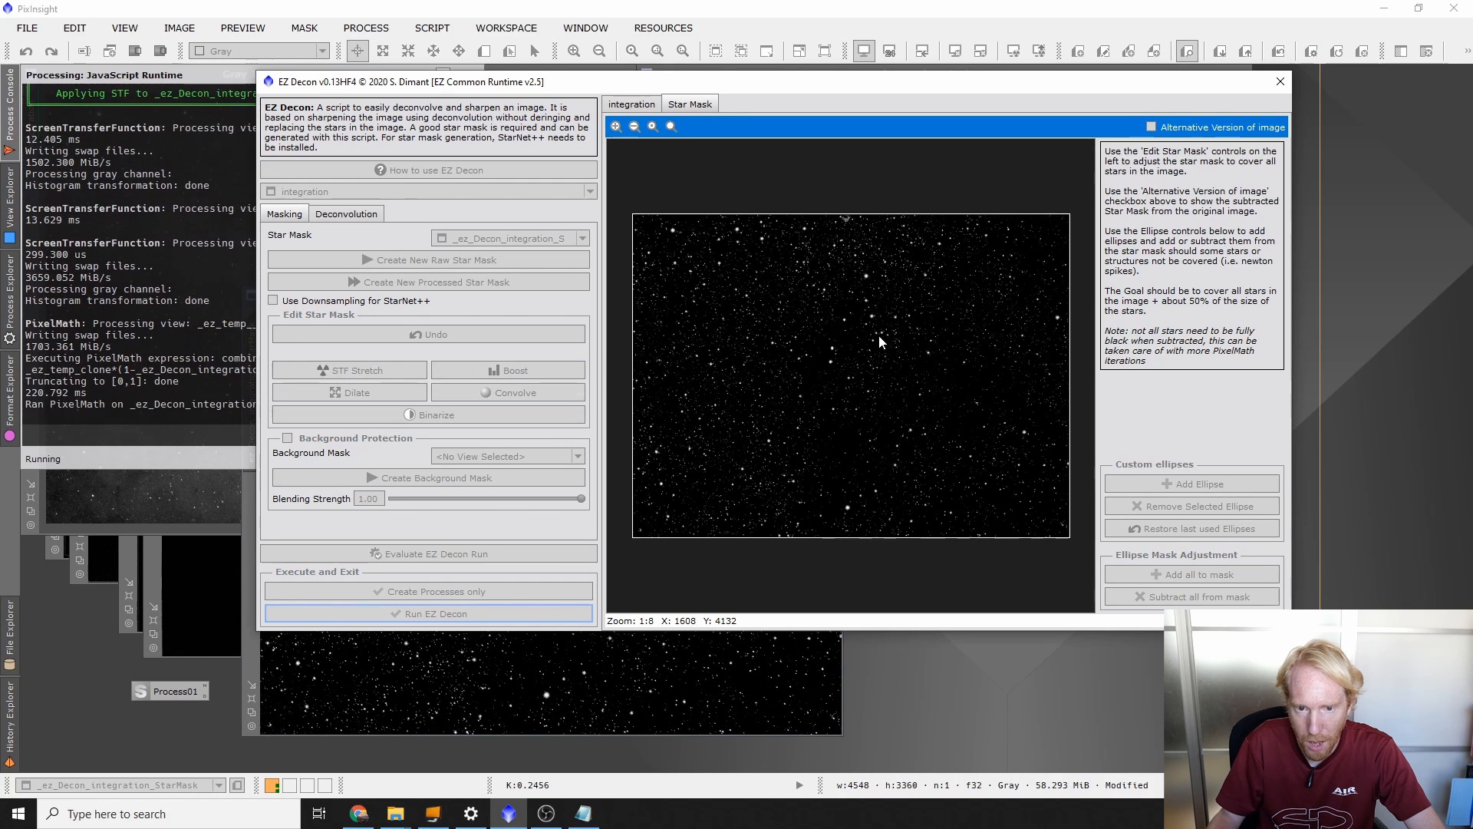
click(509, 371)
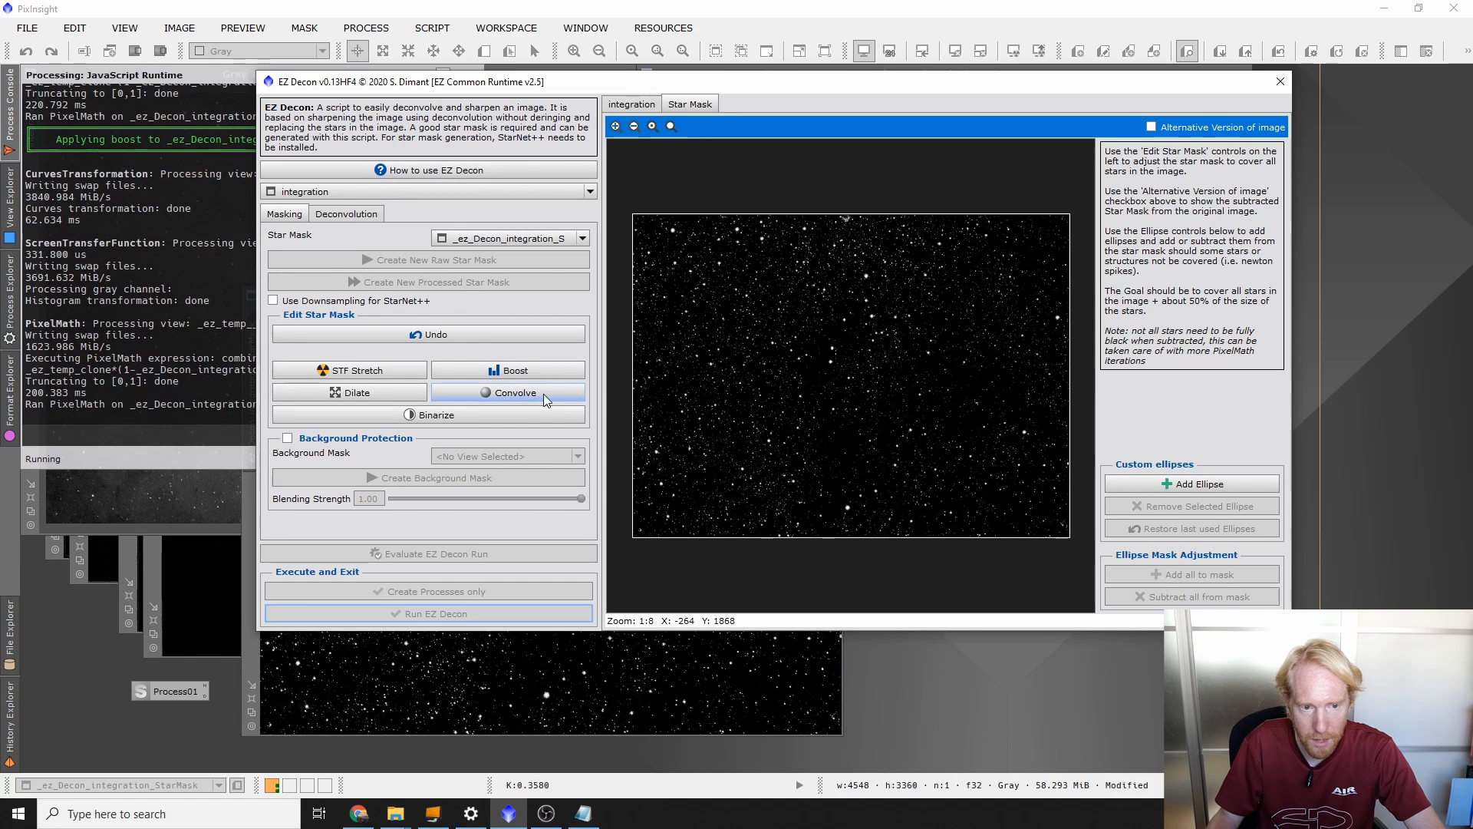
click(399, 397)
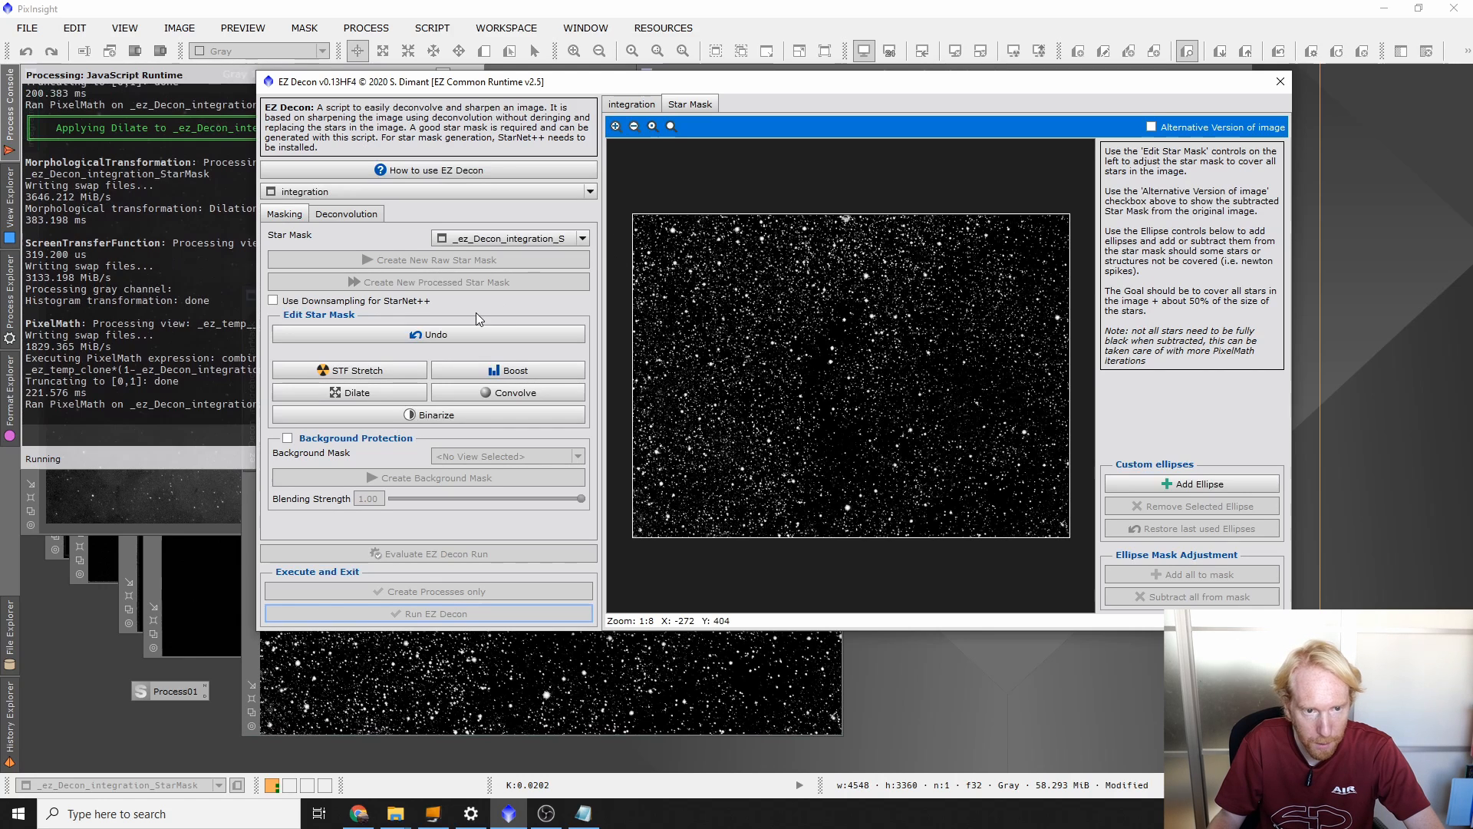
Step: Generate a PSF image from the HA integration for the deconvolution
click(345, 215)
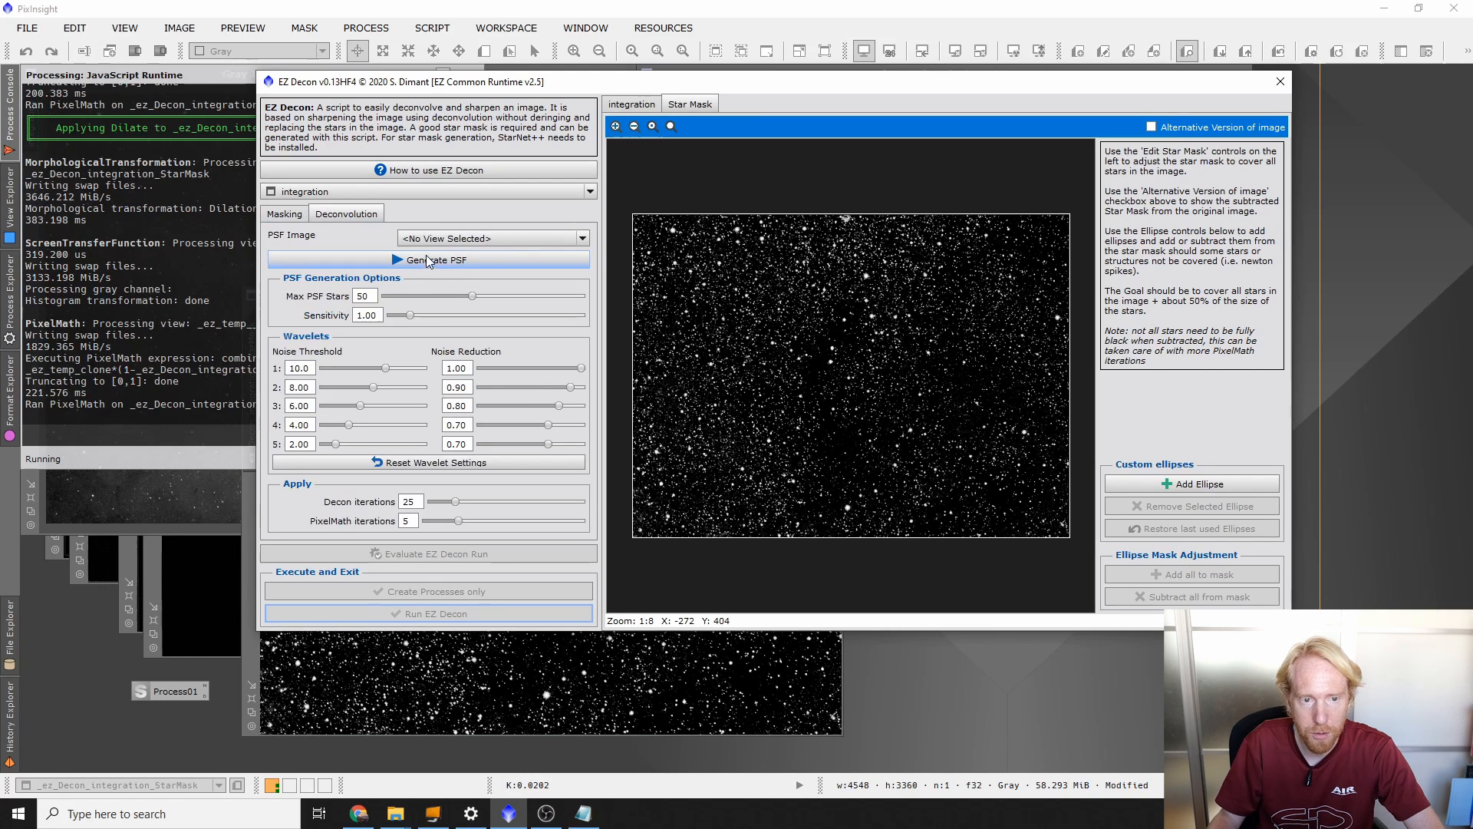
click(431, 241)
click(368, 234)
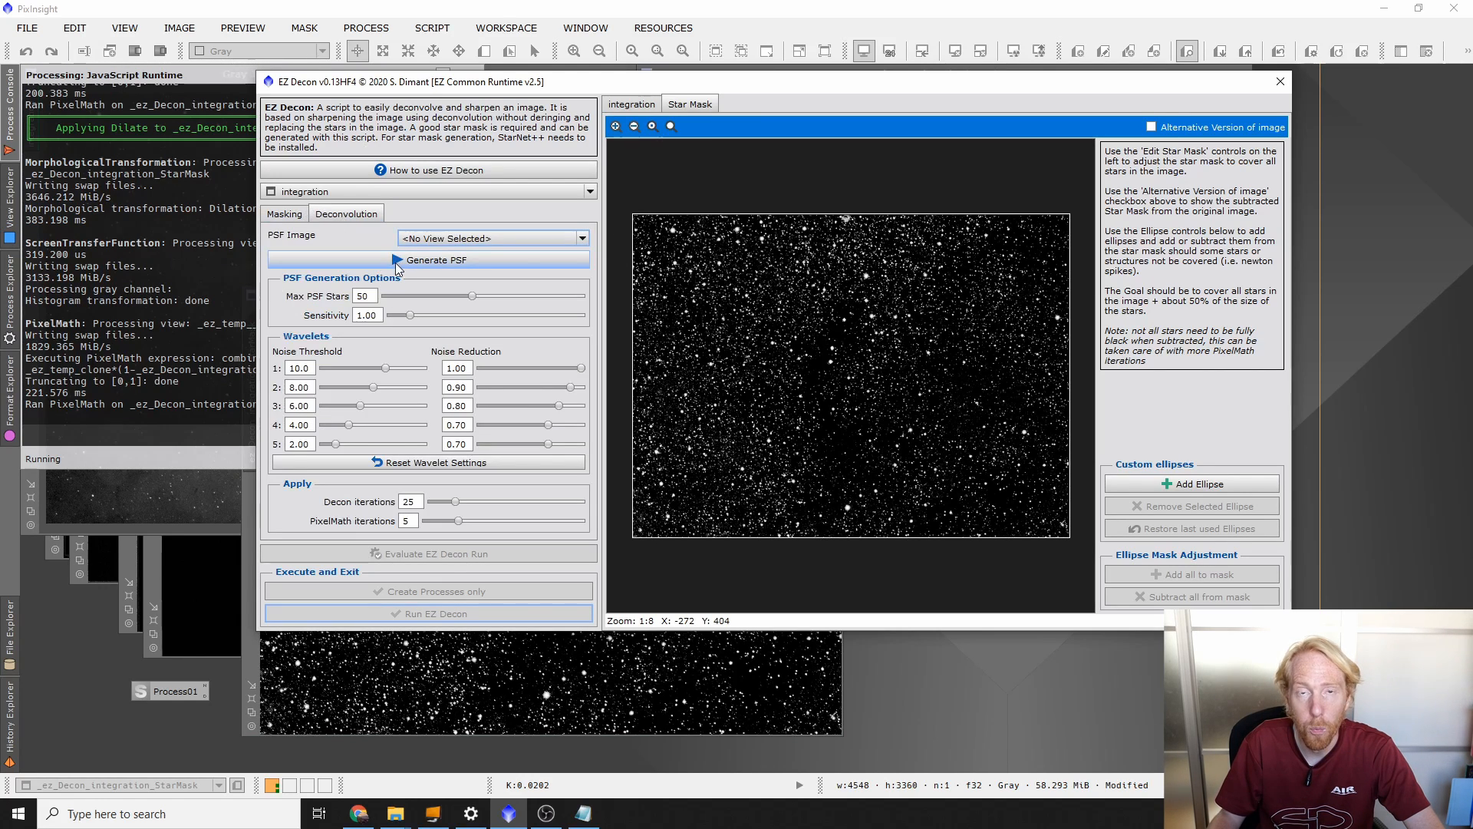
click(343, 255)
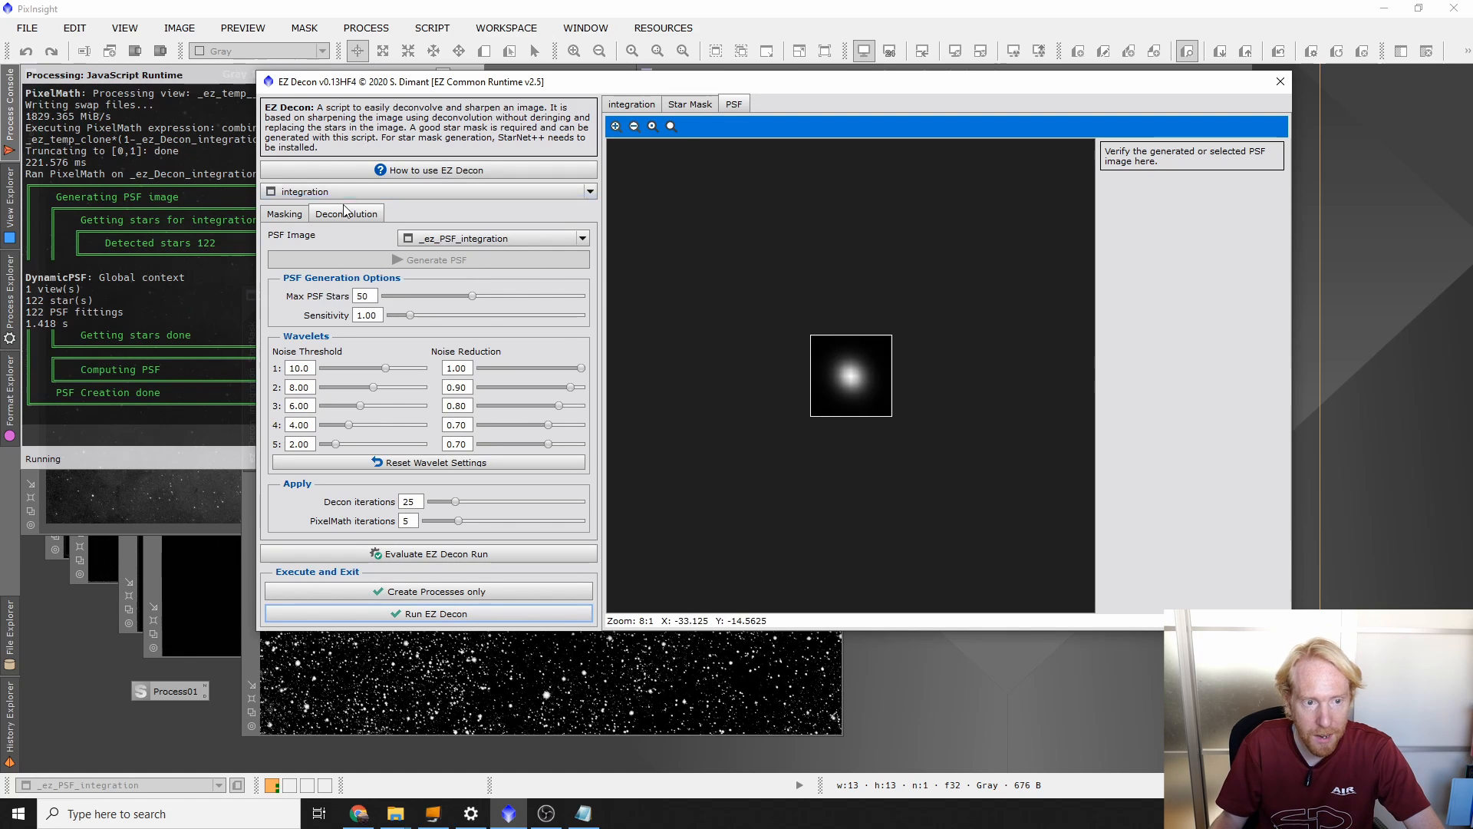
Step: Run EZ Decon on the HA integration with the star mask and PSF image, keeping the deconvolution settings
click(287, 213)
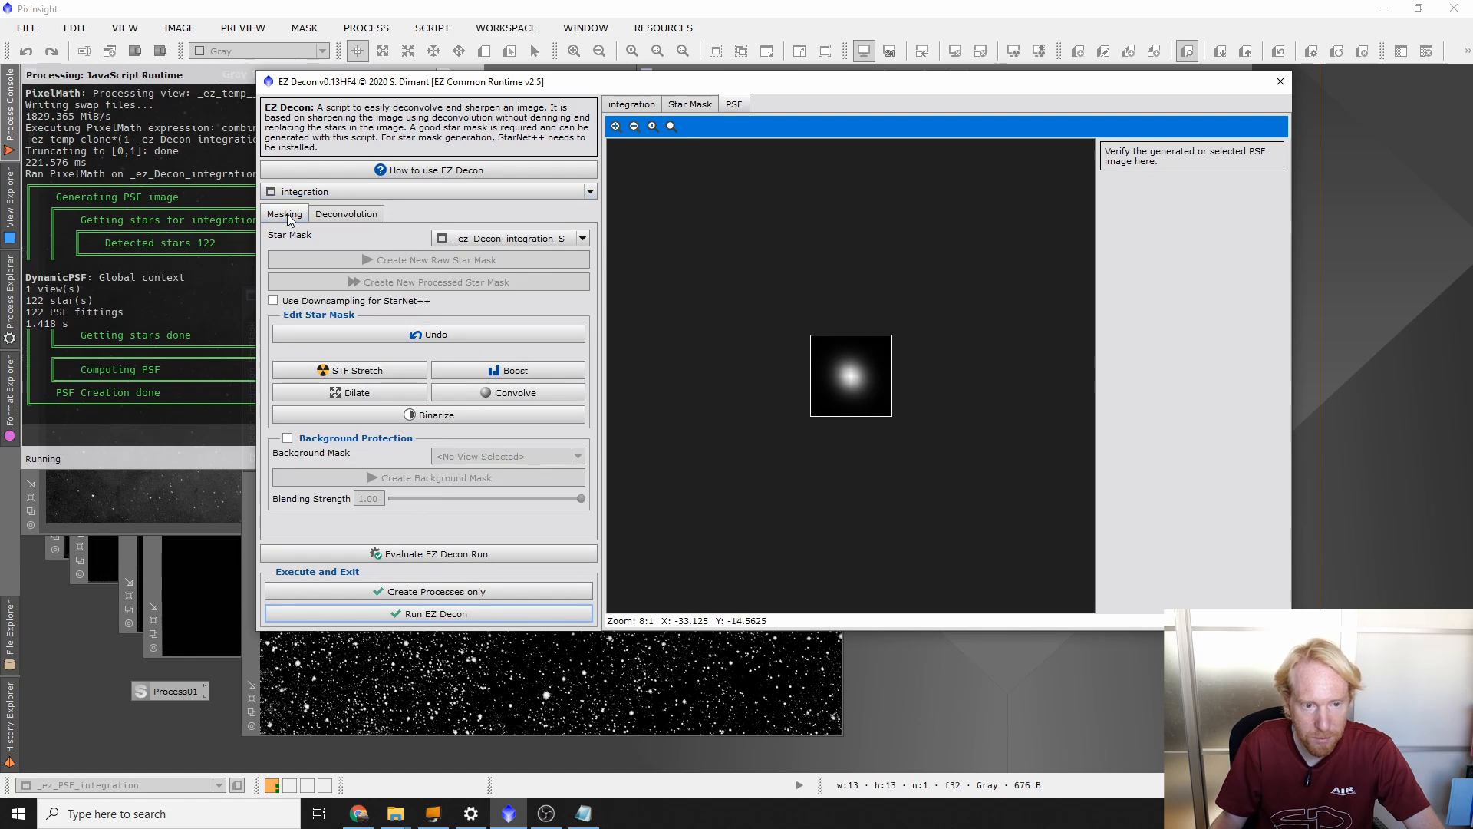
click(335, 213)
drag(537, 86, 617, 100)
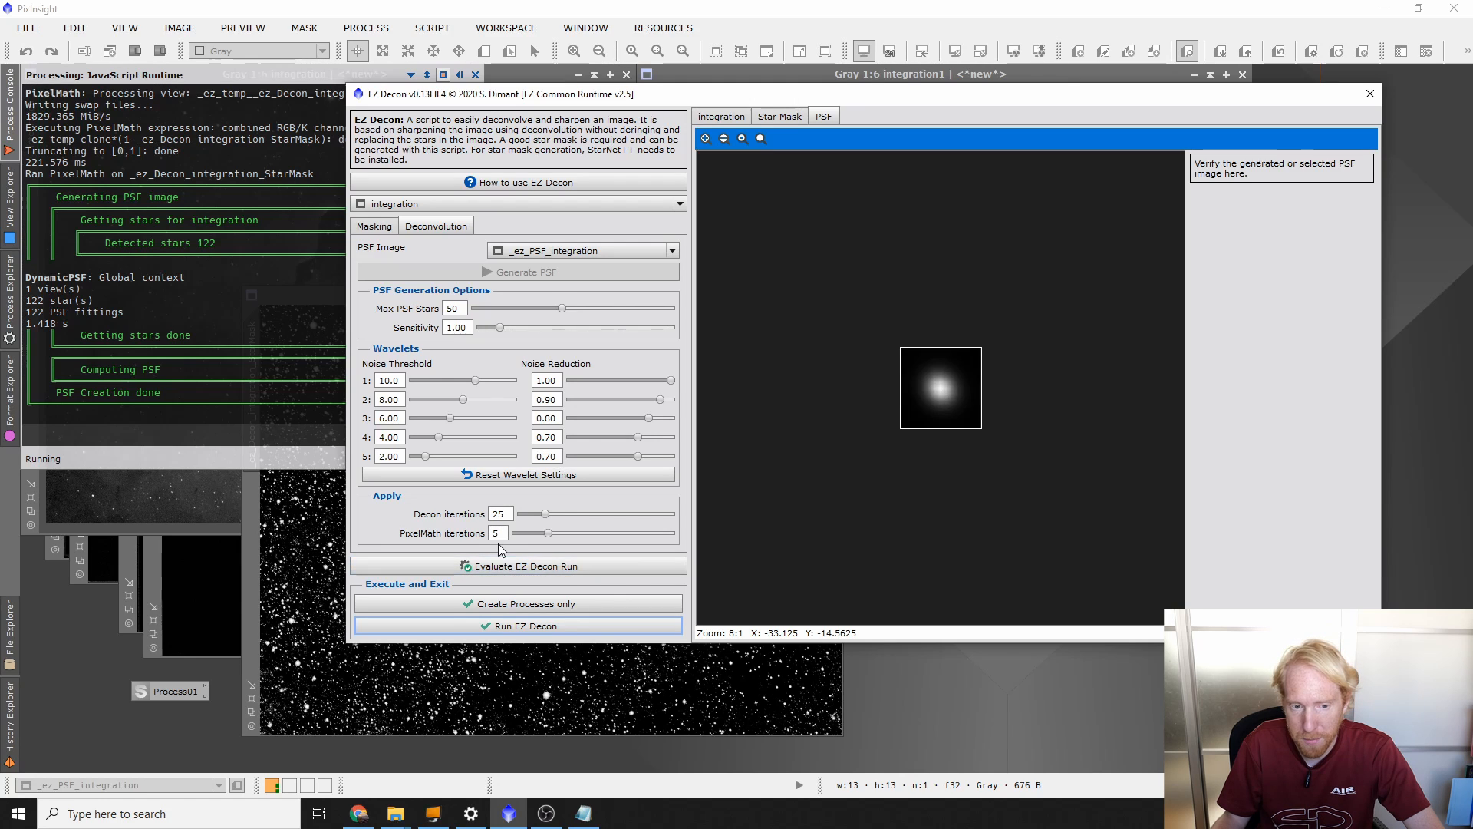
click(476, 627)
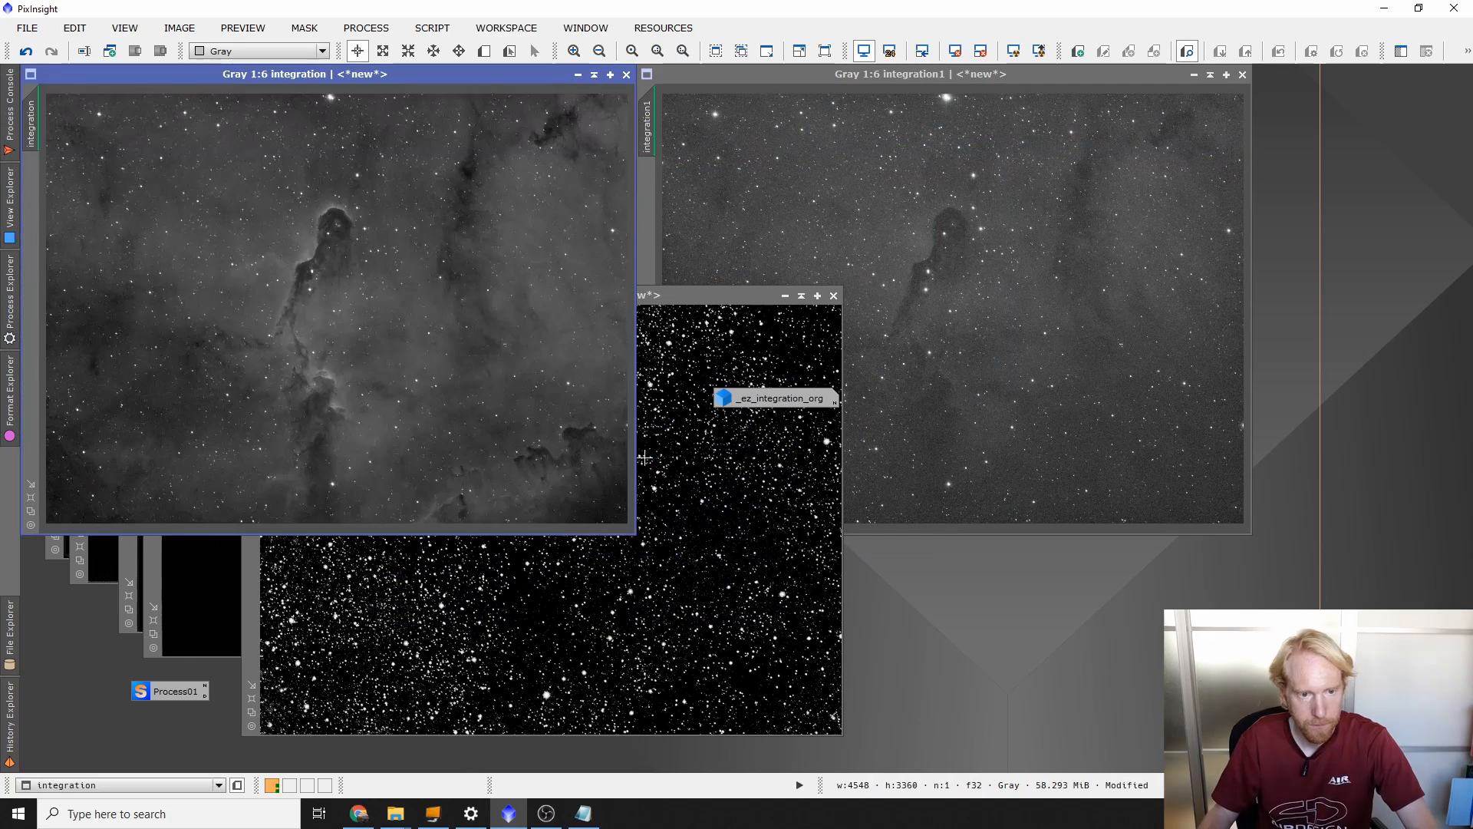
Step: Examine the stars and trunk detail of the deconvolved HA integration up close, moving the "_ez_integration_org" icon out of the way
scroll(367, 313, up, 5)
scroll(358, 323, down, 1)
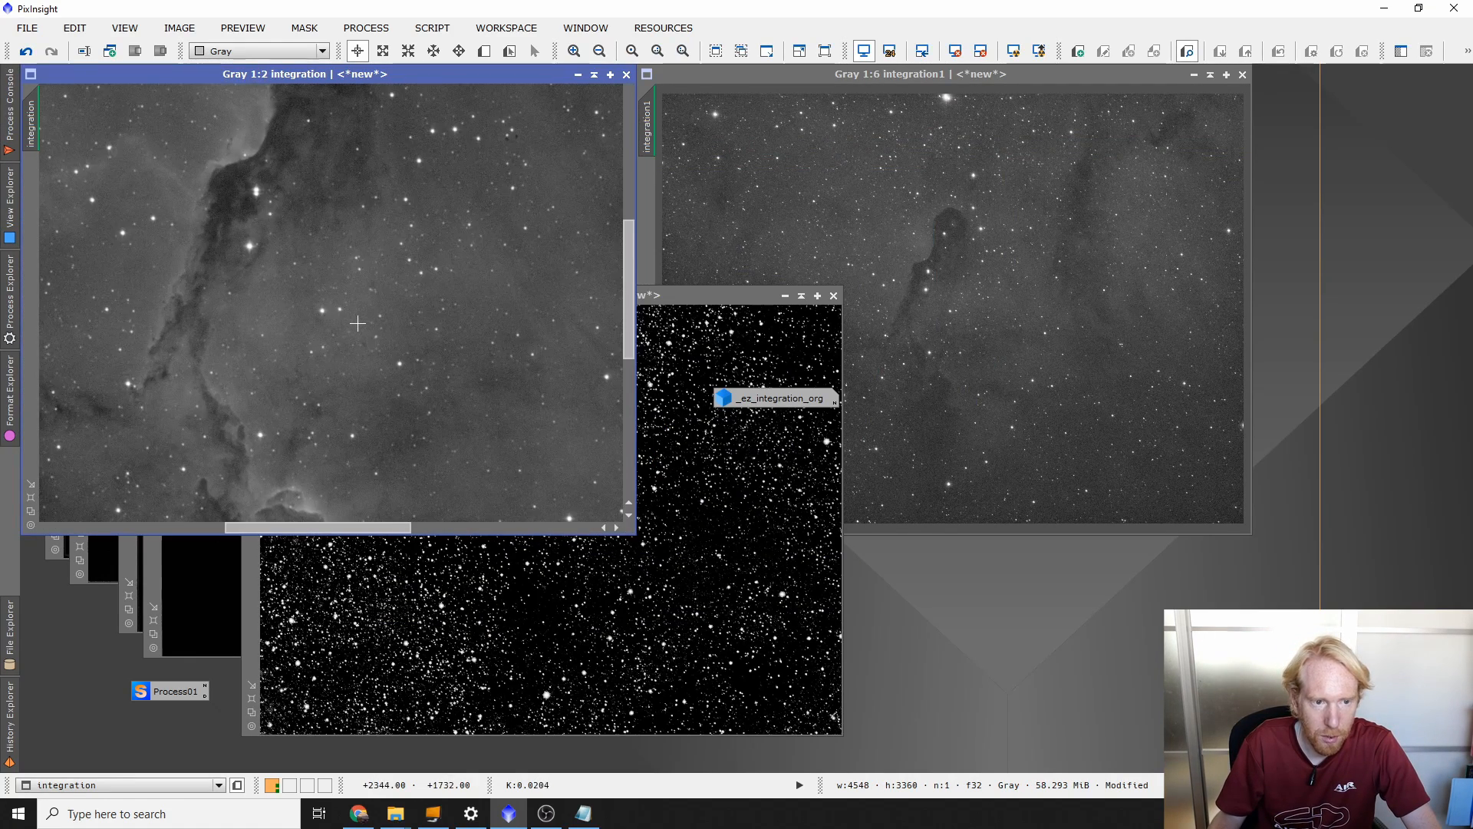
drag(314, 75, 765, 139)
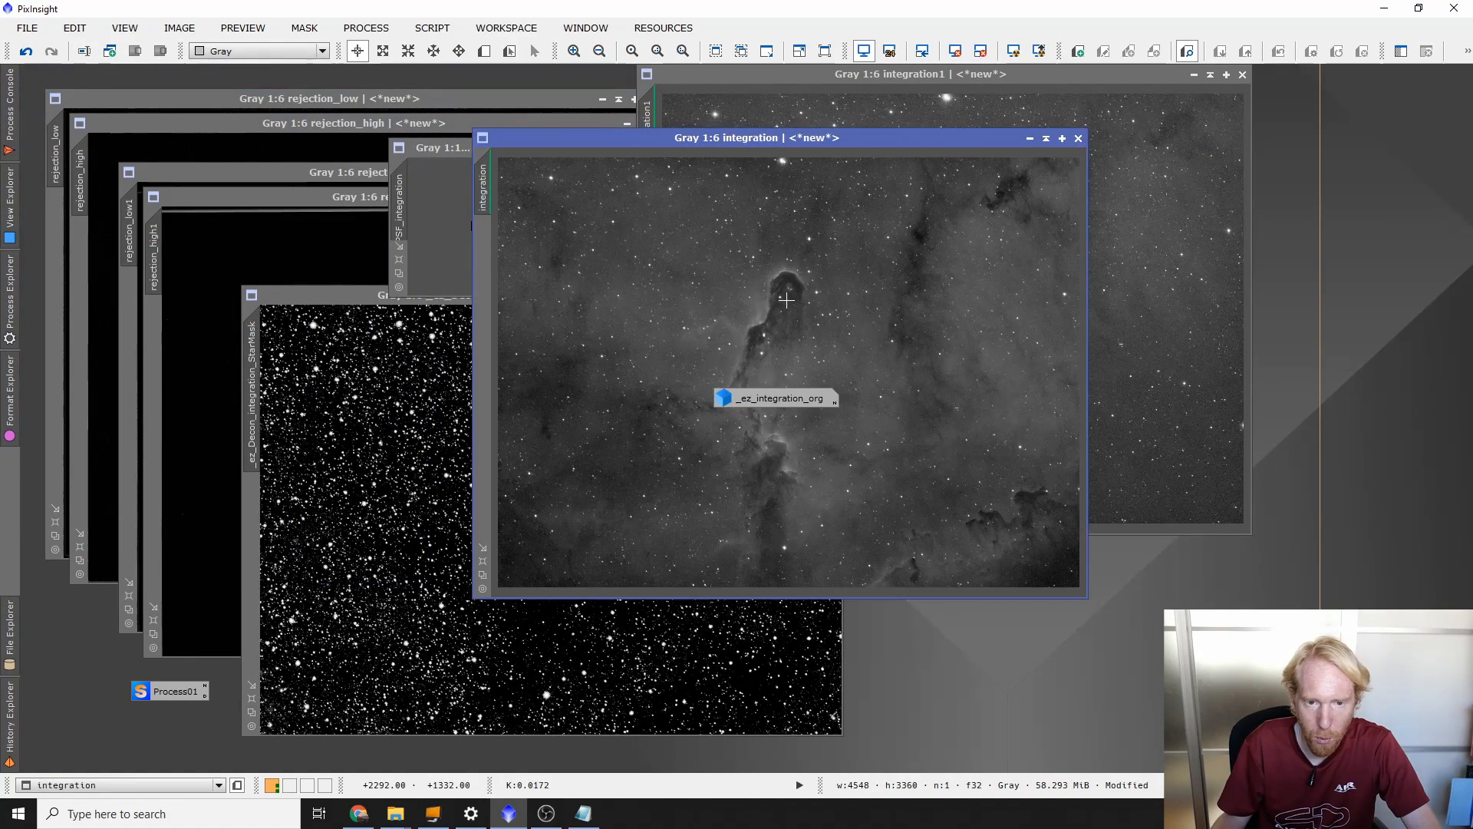
scroll(707, 296, up, 1)
drag(624, 284, 783, 582)
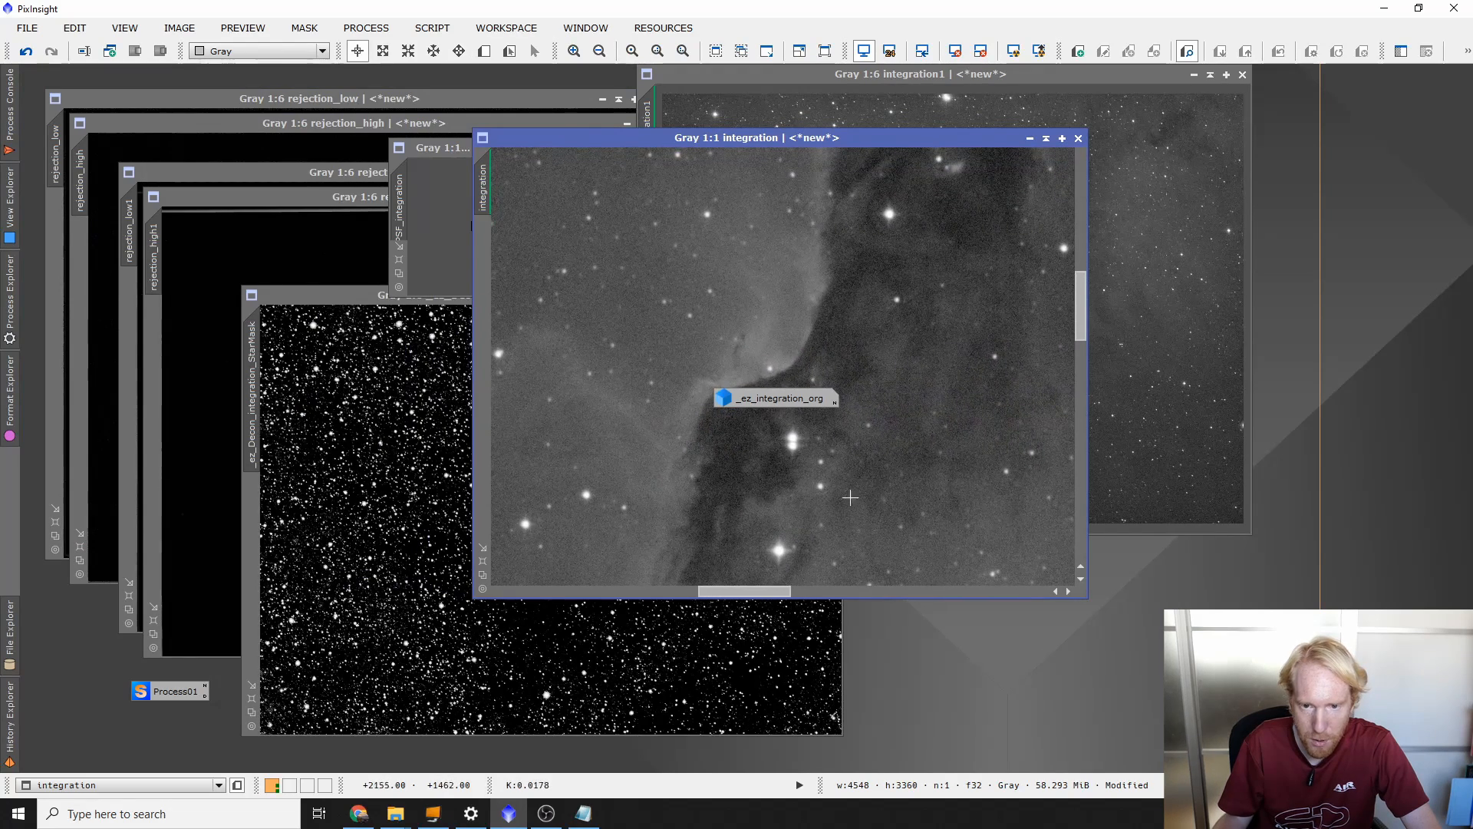
scroll(932, 384, down, 4)
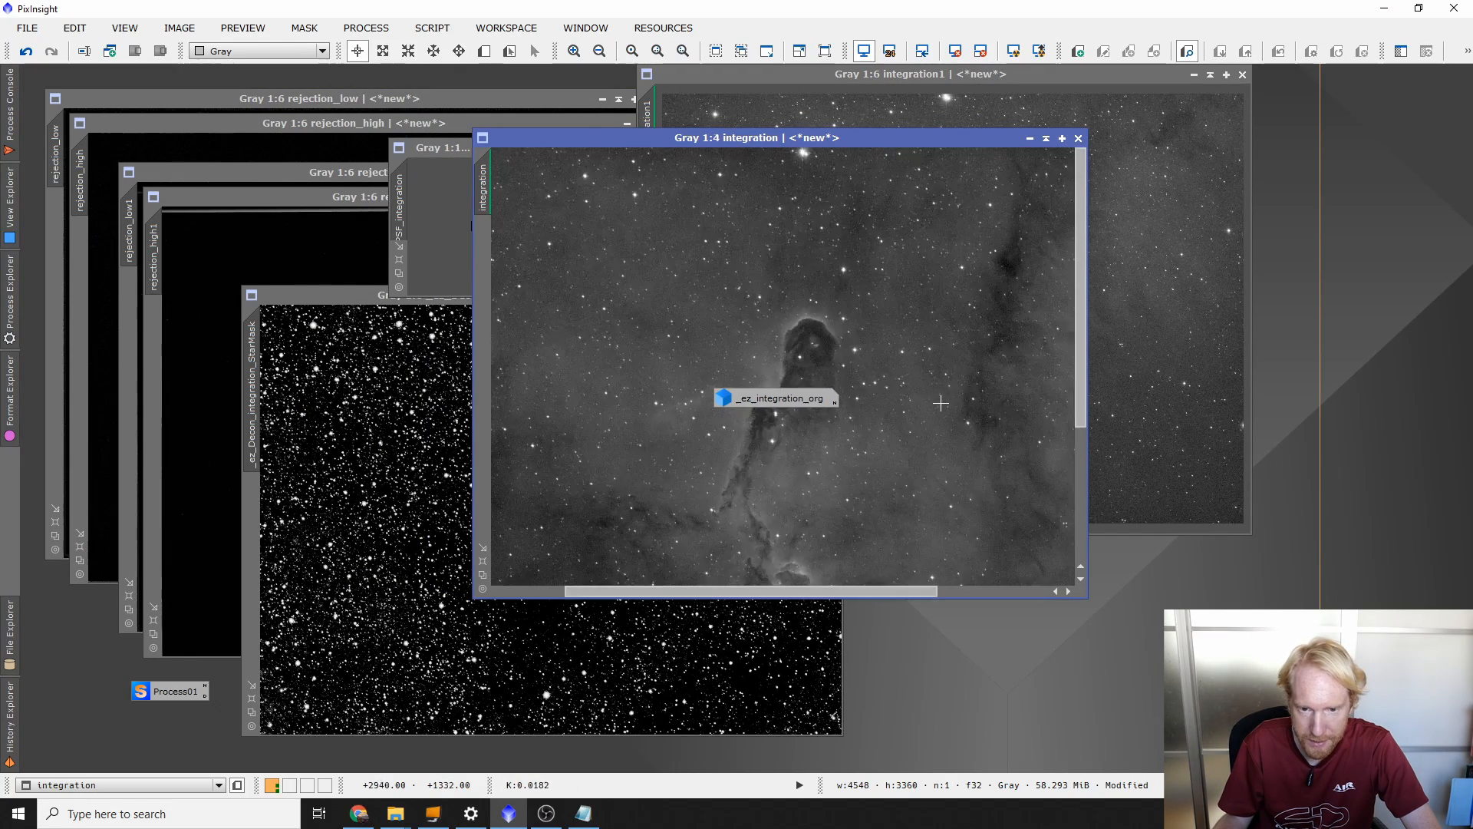
drag(886, 506, 906, 400)
scroll(905, 398, down, 1)
drag(780, 405, 1285, 664)
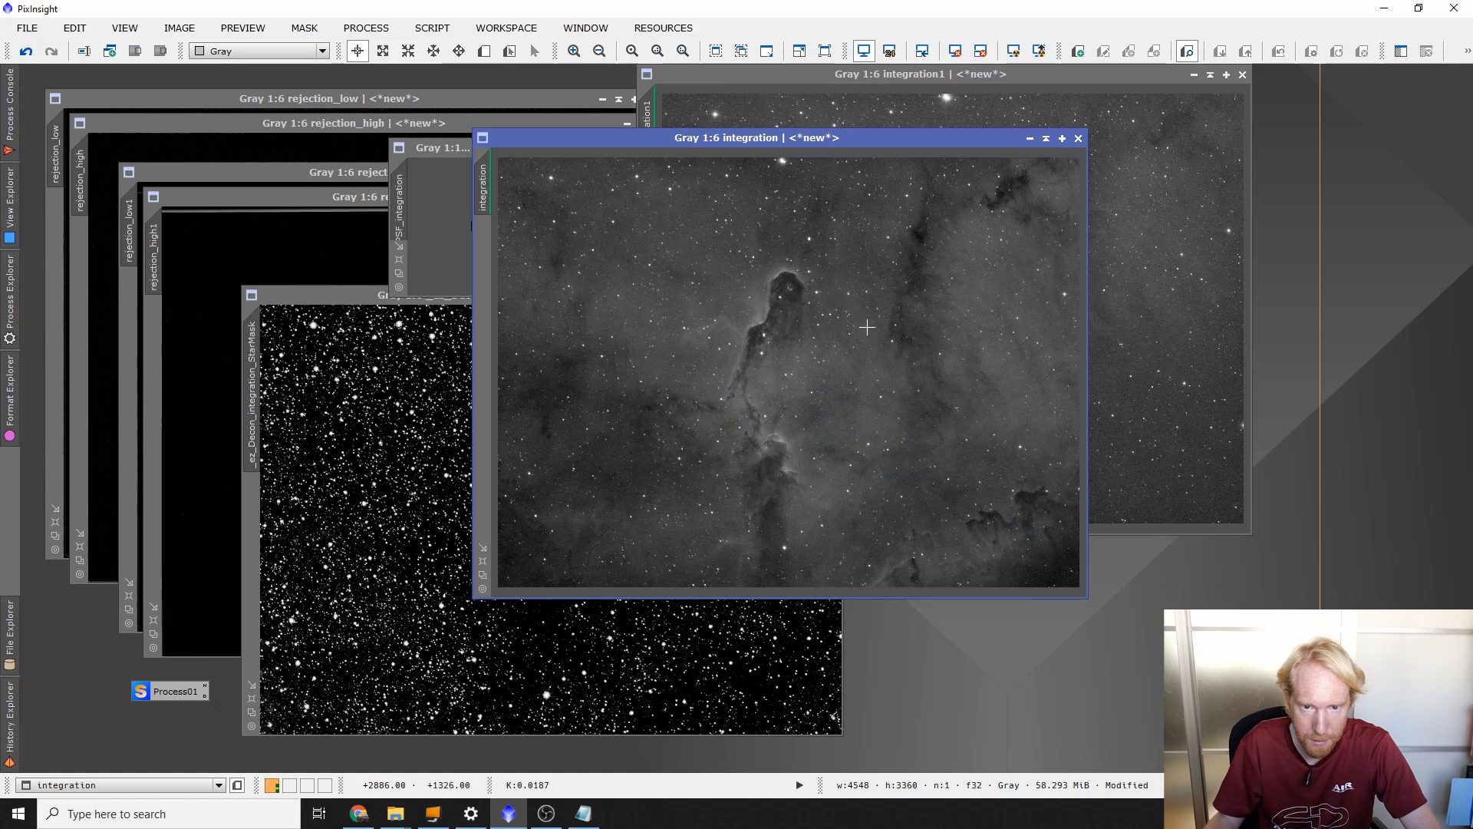
drag(854, 132, 416, 85)
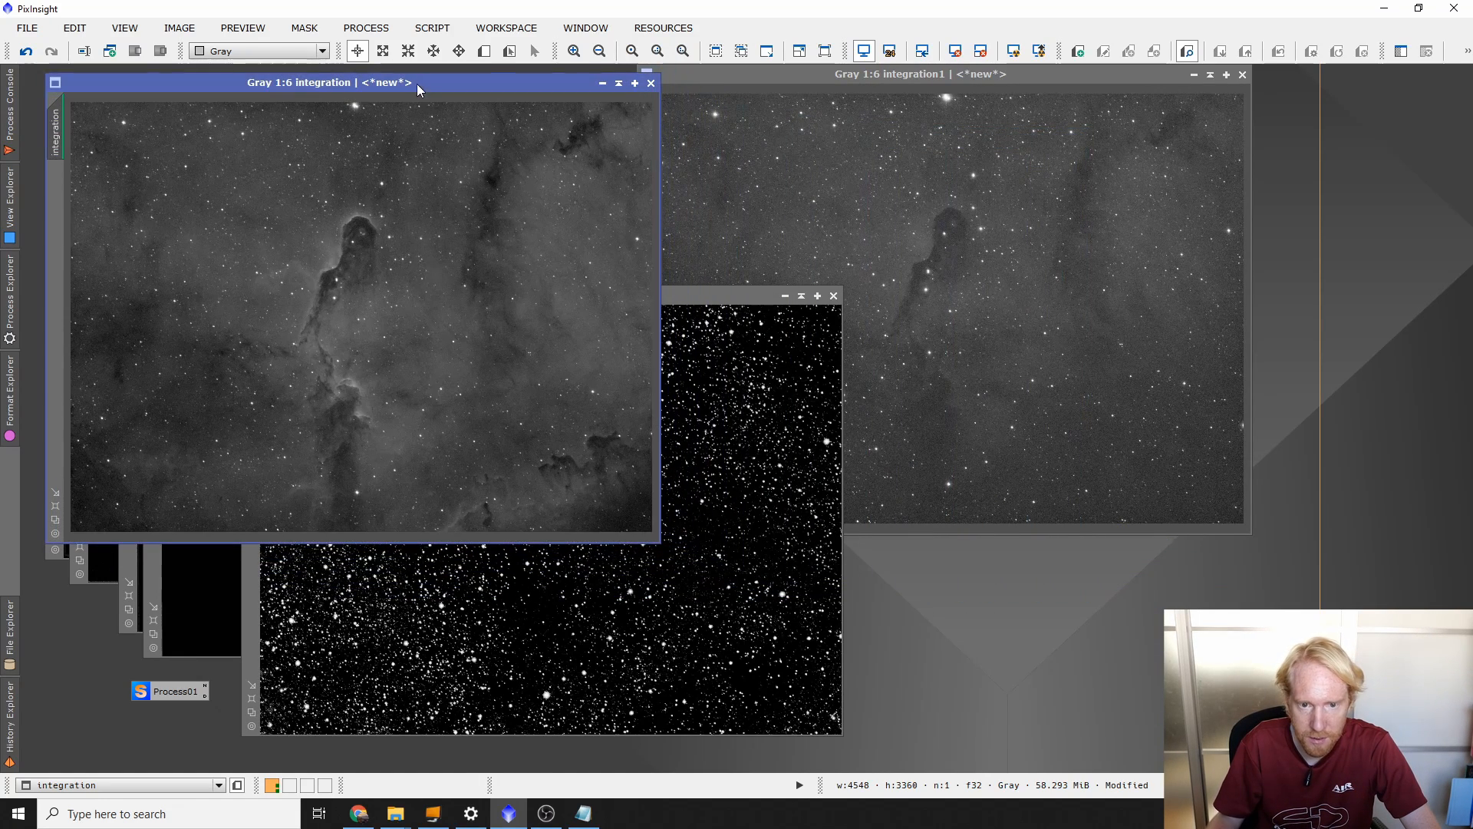
Step: Close the EZ Decon star mask despite its active mask references, and close the "_ez_integration_org" copy
click(833, 296)
click(696, 443)
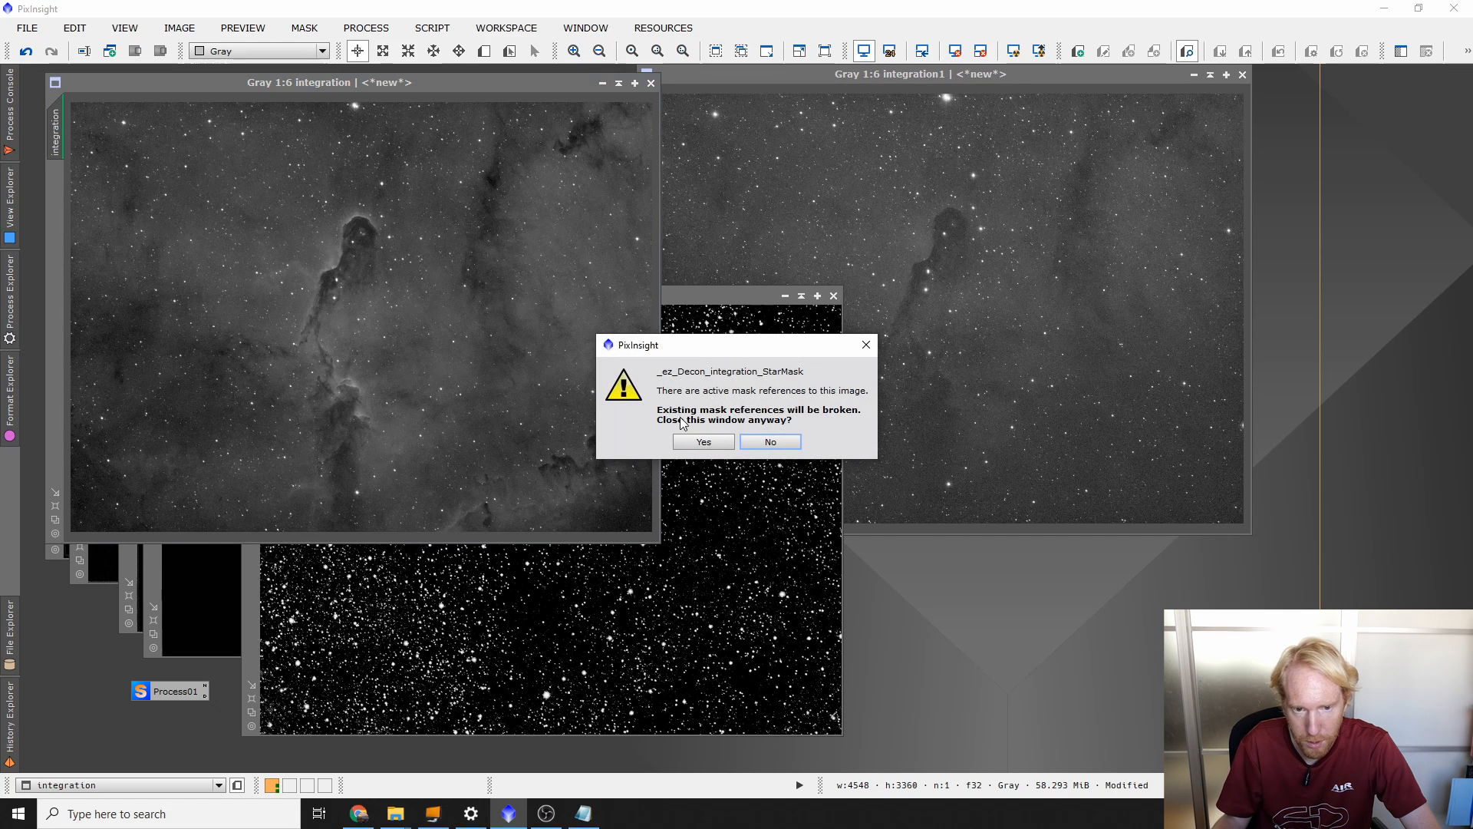
click(703, 442)
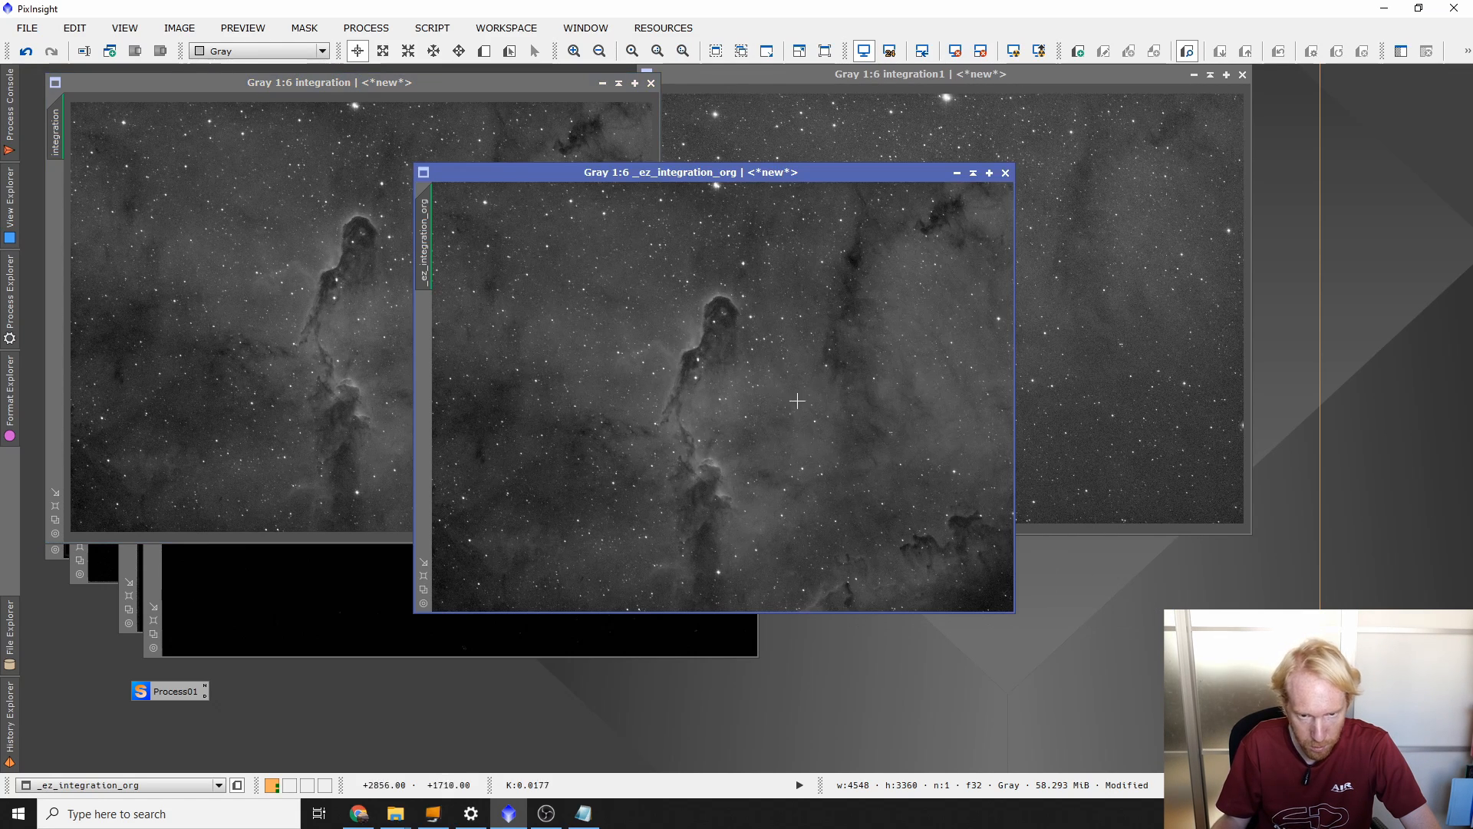
click(1004, 173)
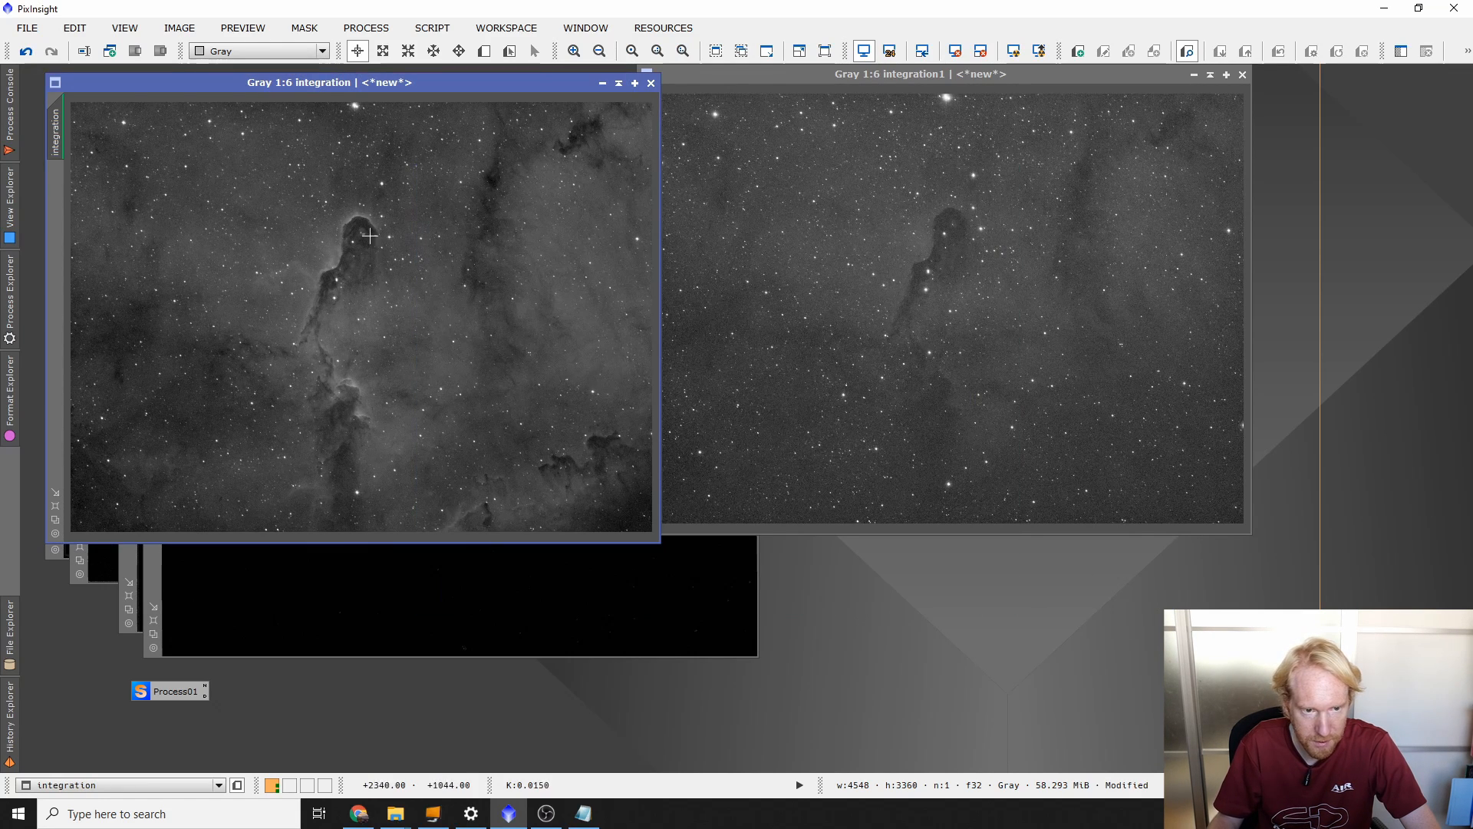
Step: Compare the trunk detail in the HA integration with and without the deconvolution by undoing and redoing it
scroll(181, 153, down, 2)
scroll(181, 153, down, 1)
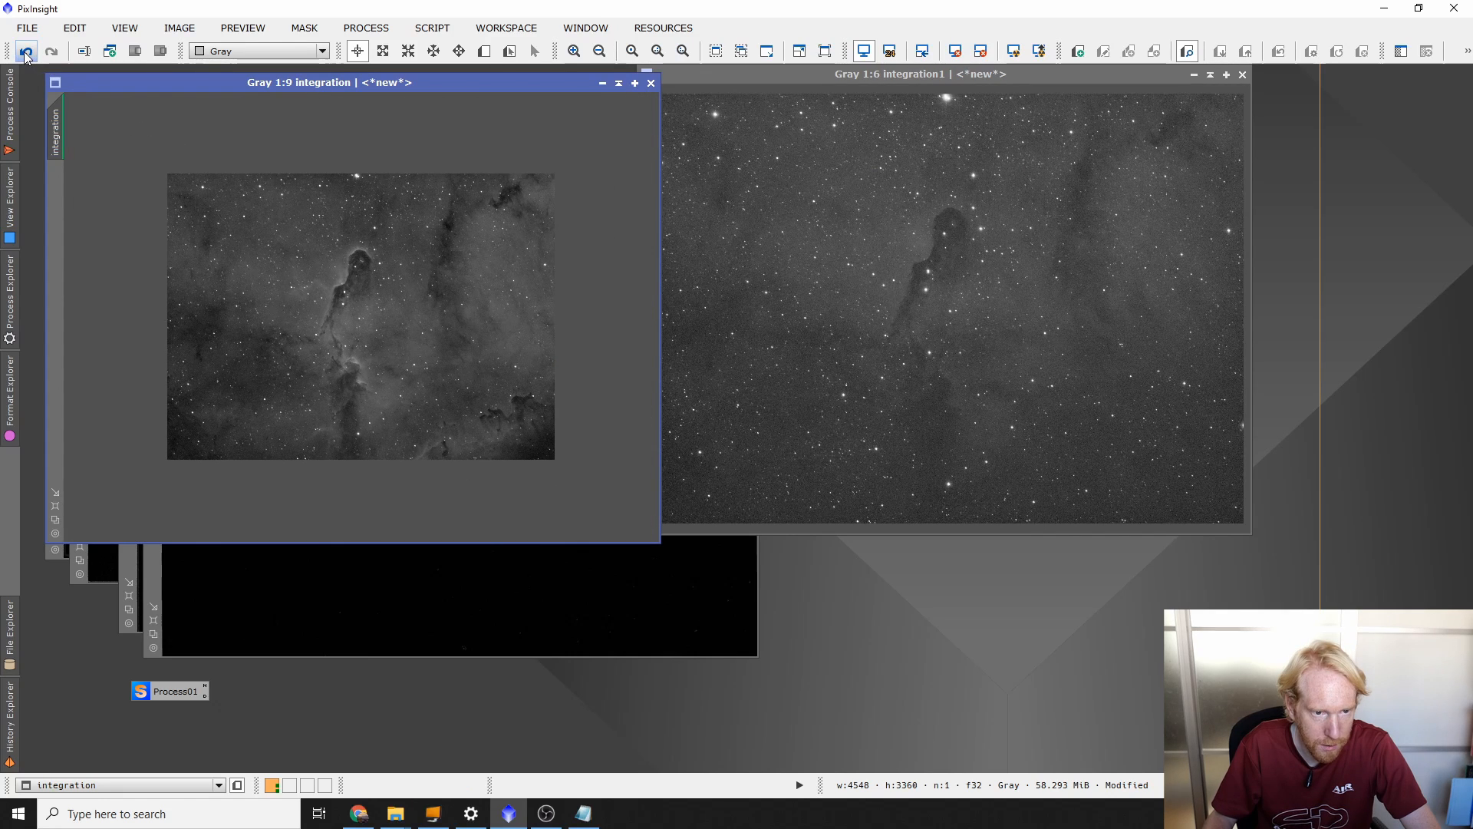
click(26, 56)
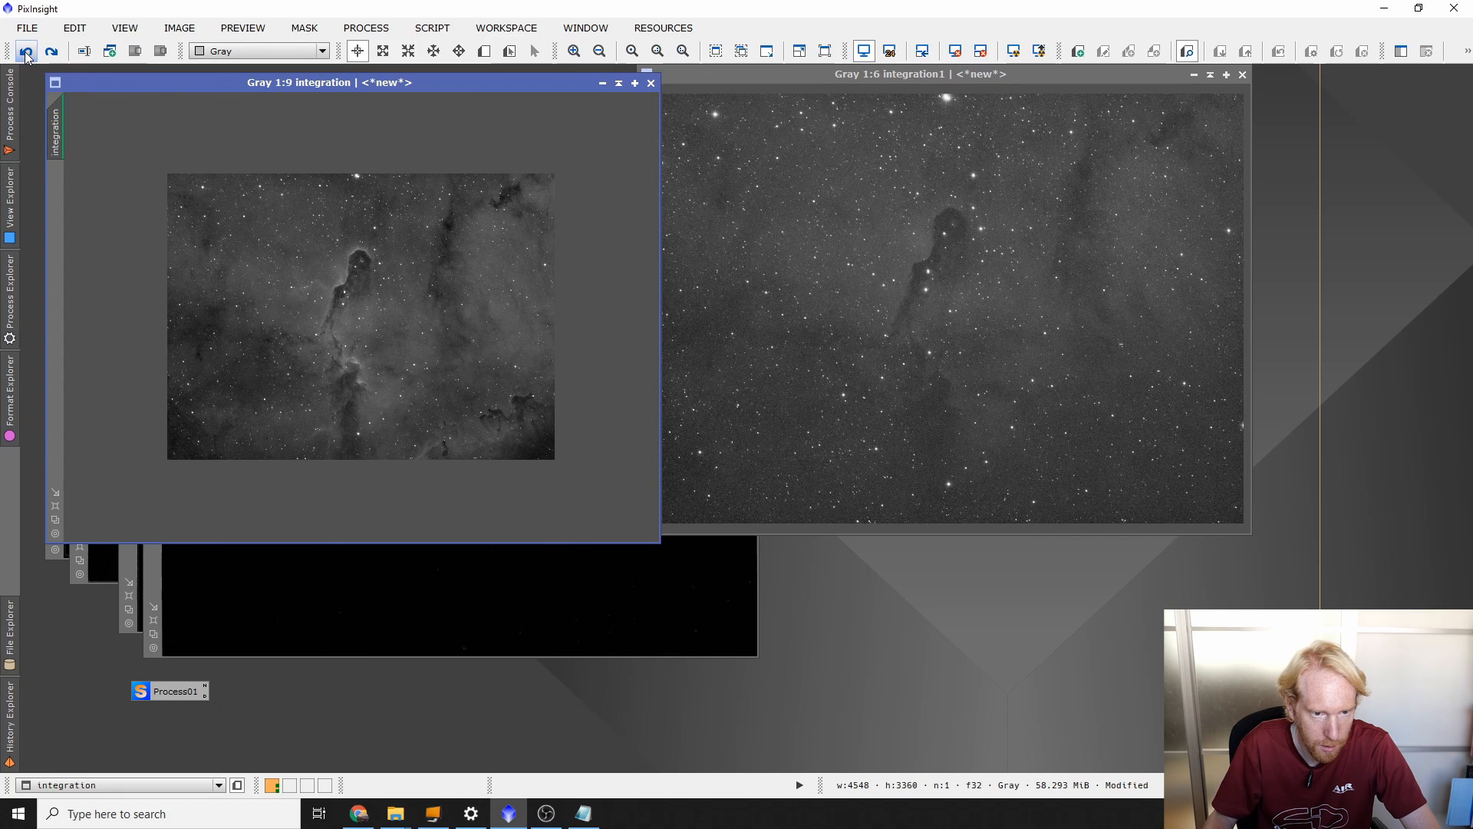
scroll(247, 187, up, 8)
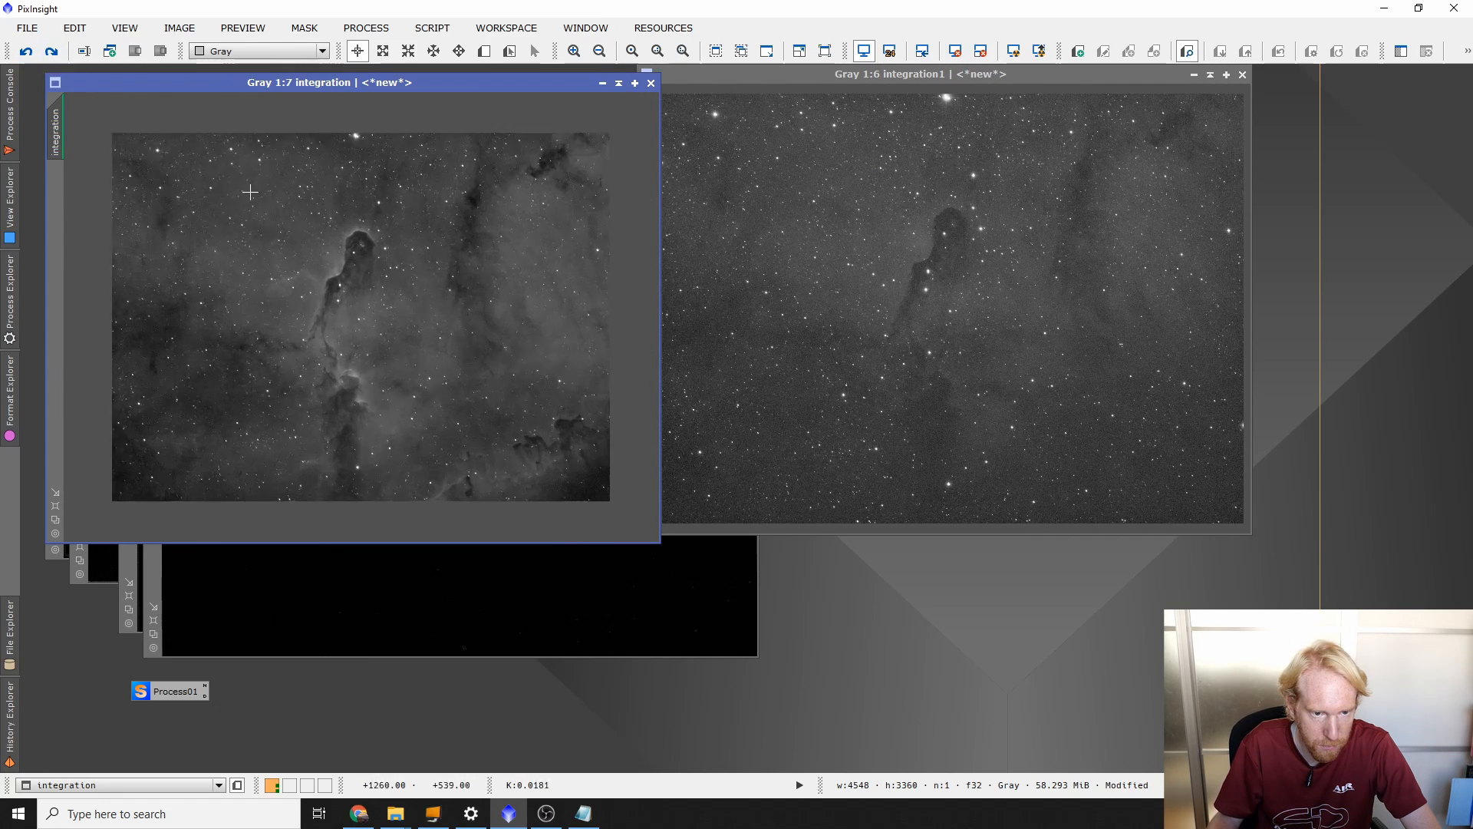
scroll(294, 244, down, 1)
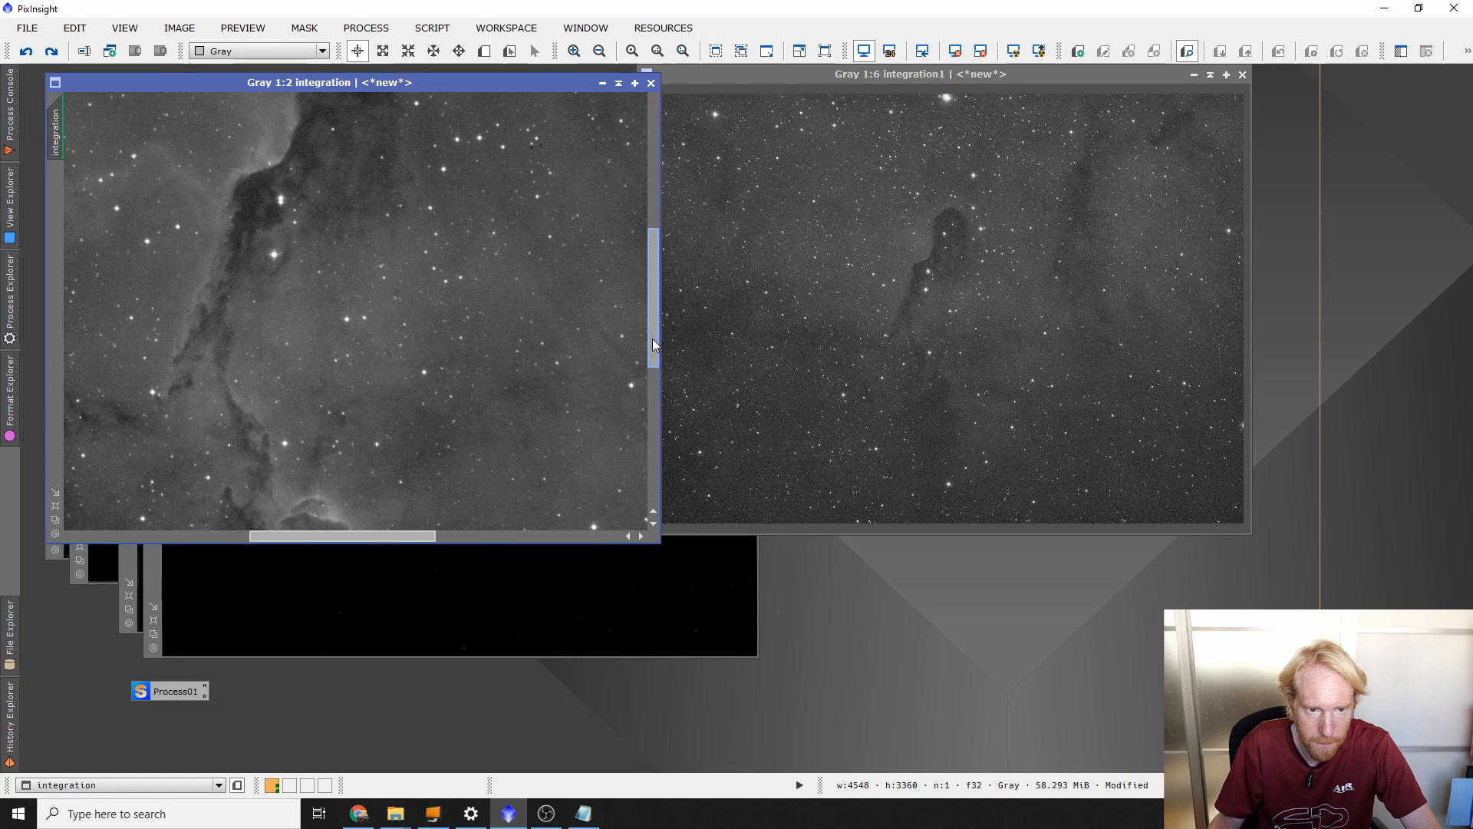
drag(653, 338, 651, 285)
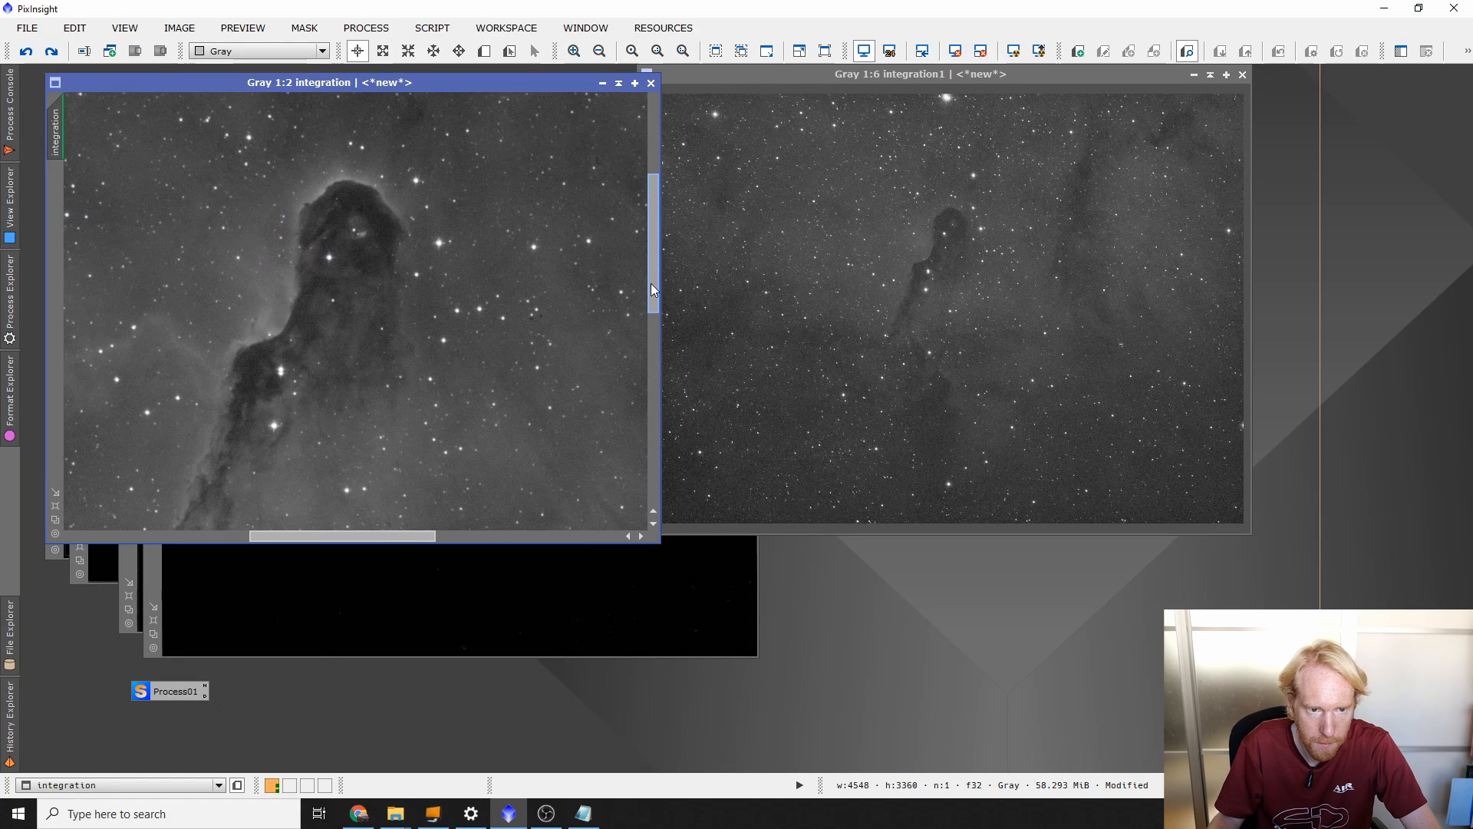
click(53, 55)
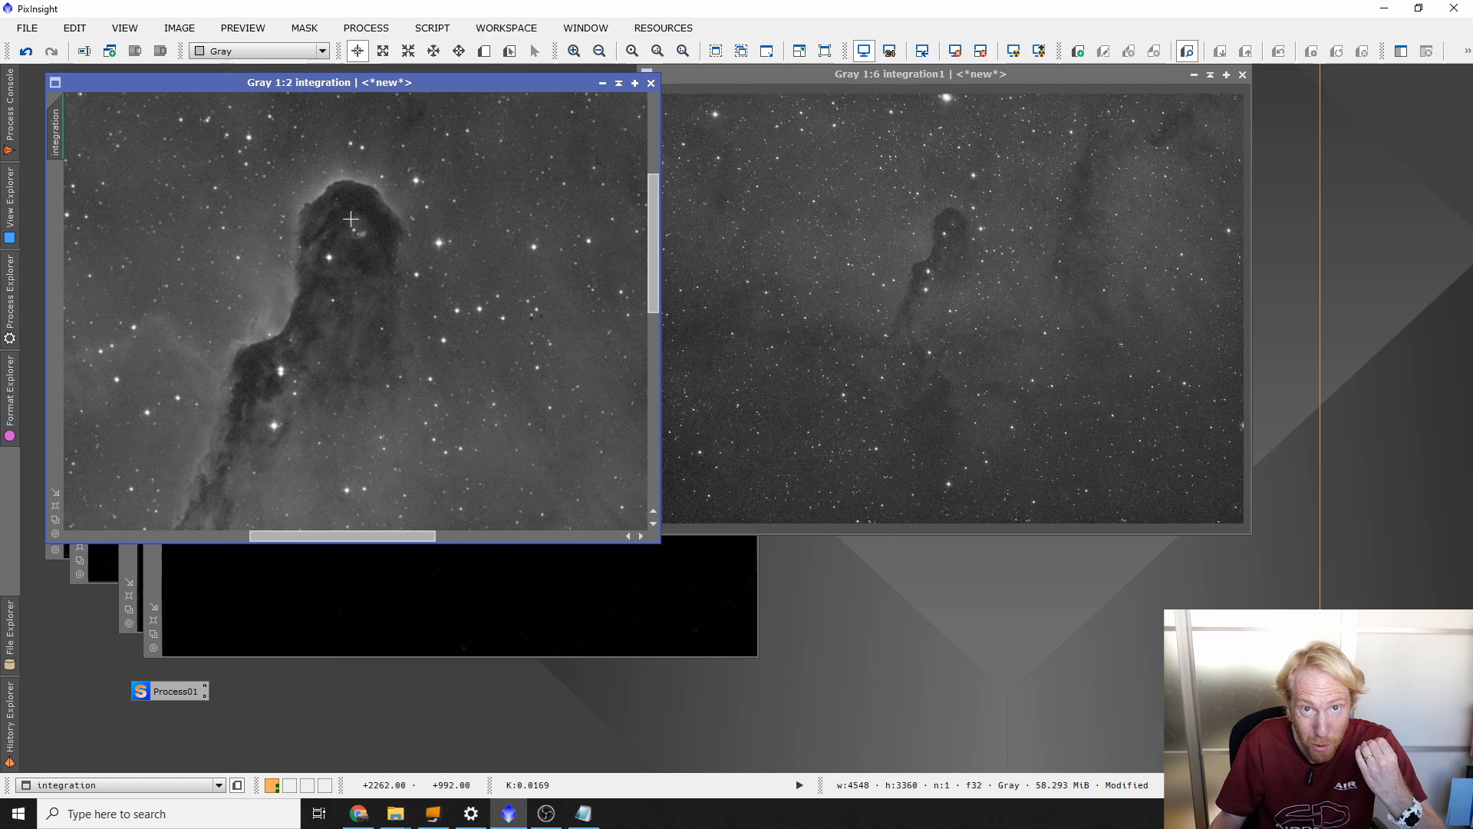
scroll(488, 271, down, 3)
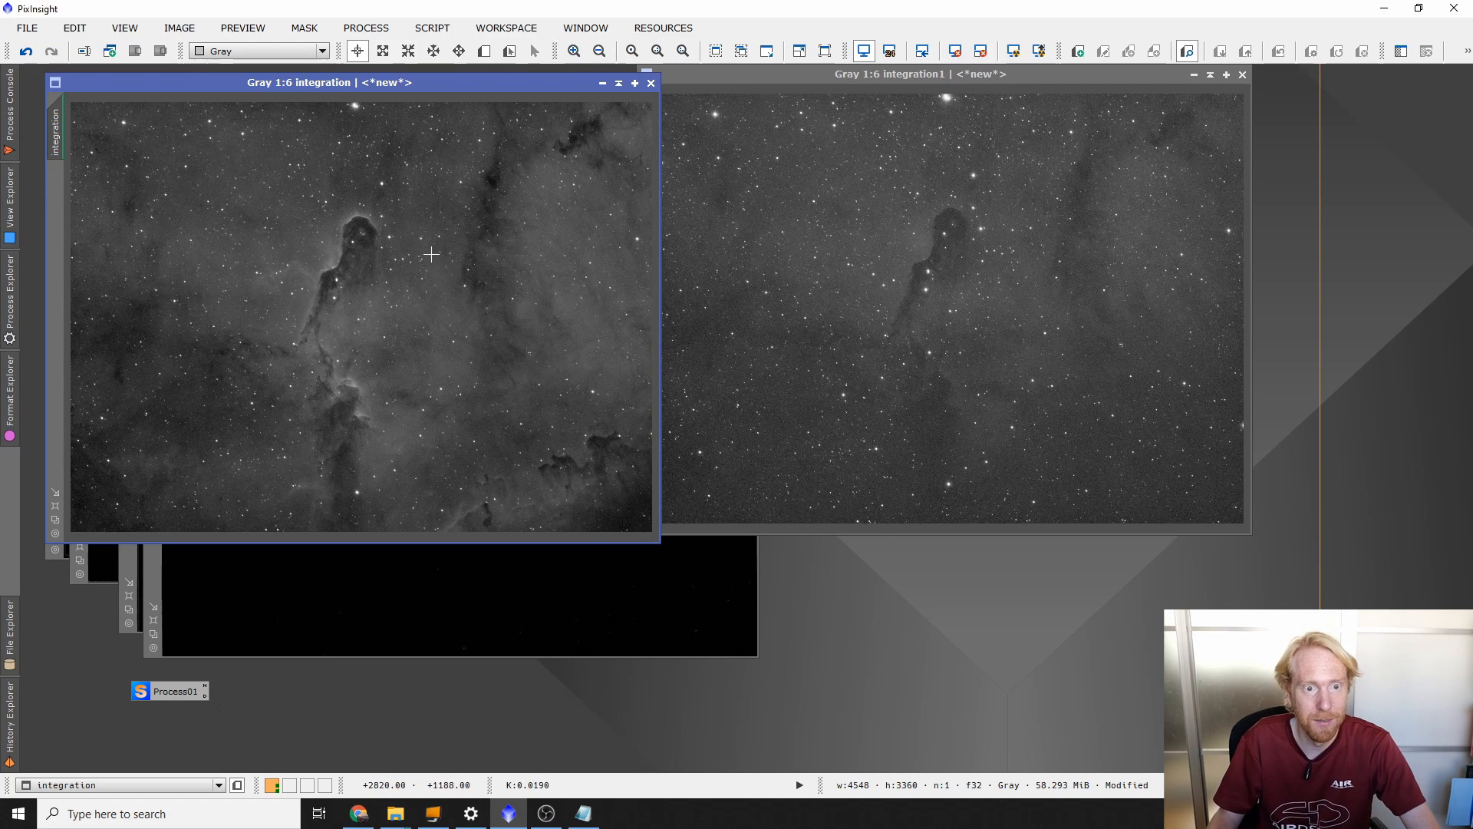
Step: Launch the EZ Denoise script and select the HA "integration" view as its target
click(434, 29)
mouse_move(506, 28)
mouse_move(432, 27)
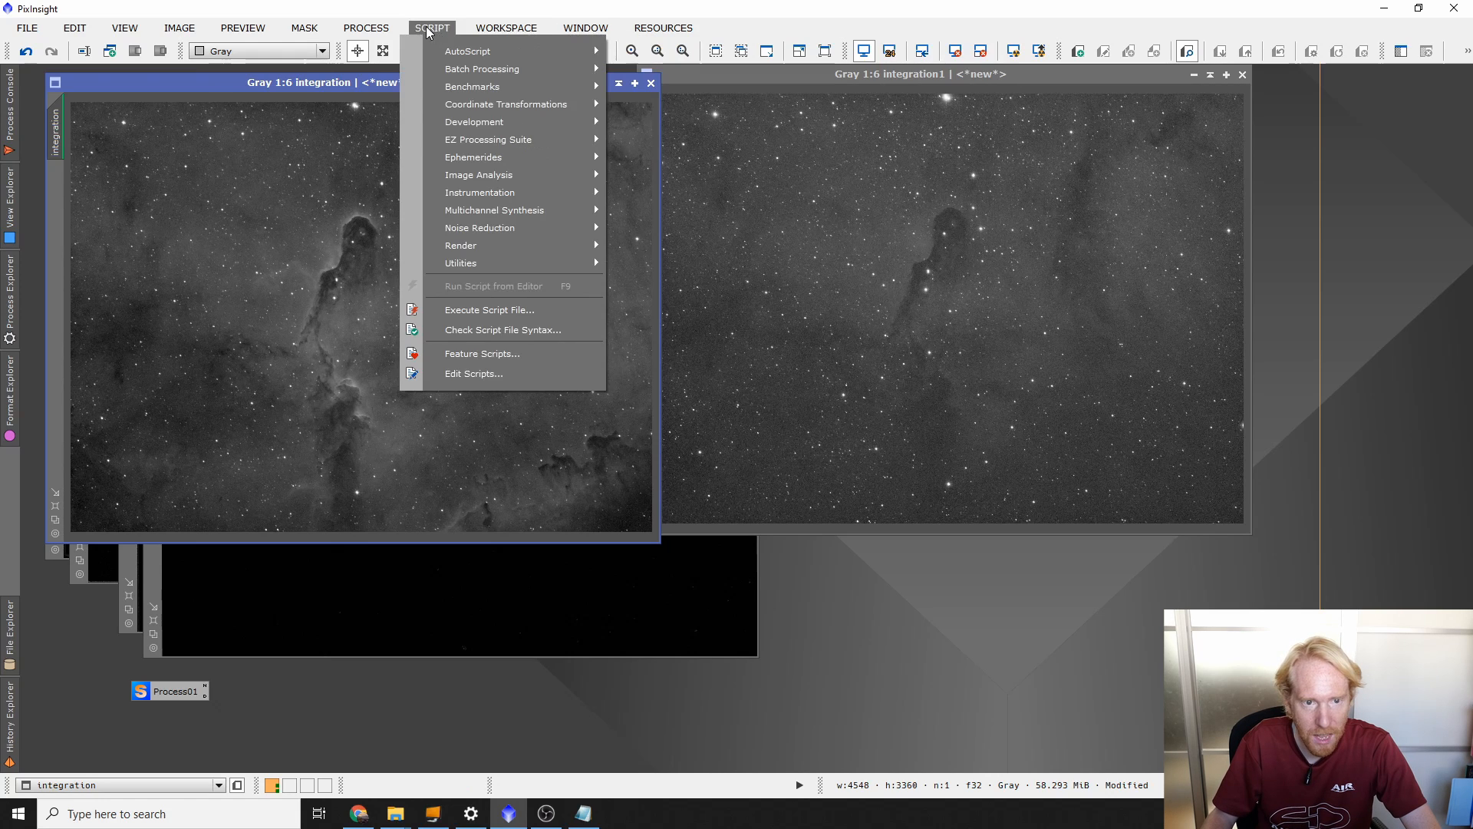
mouse_move(491, 139)
click(675, 168)
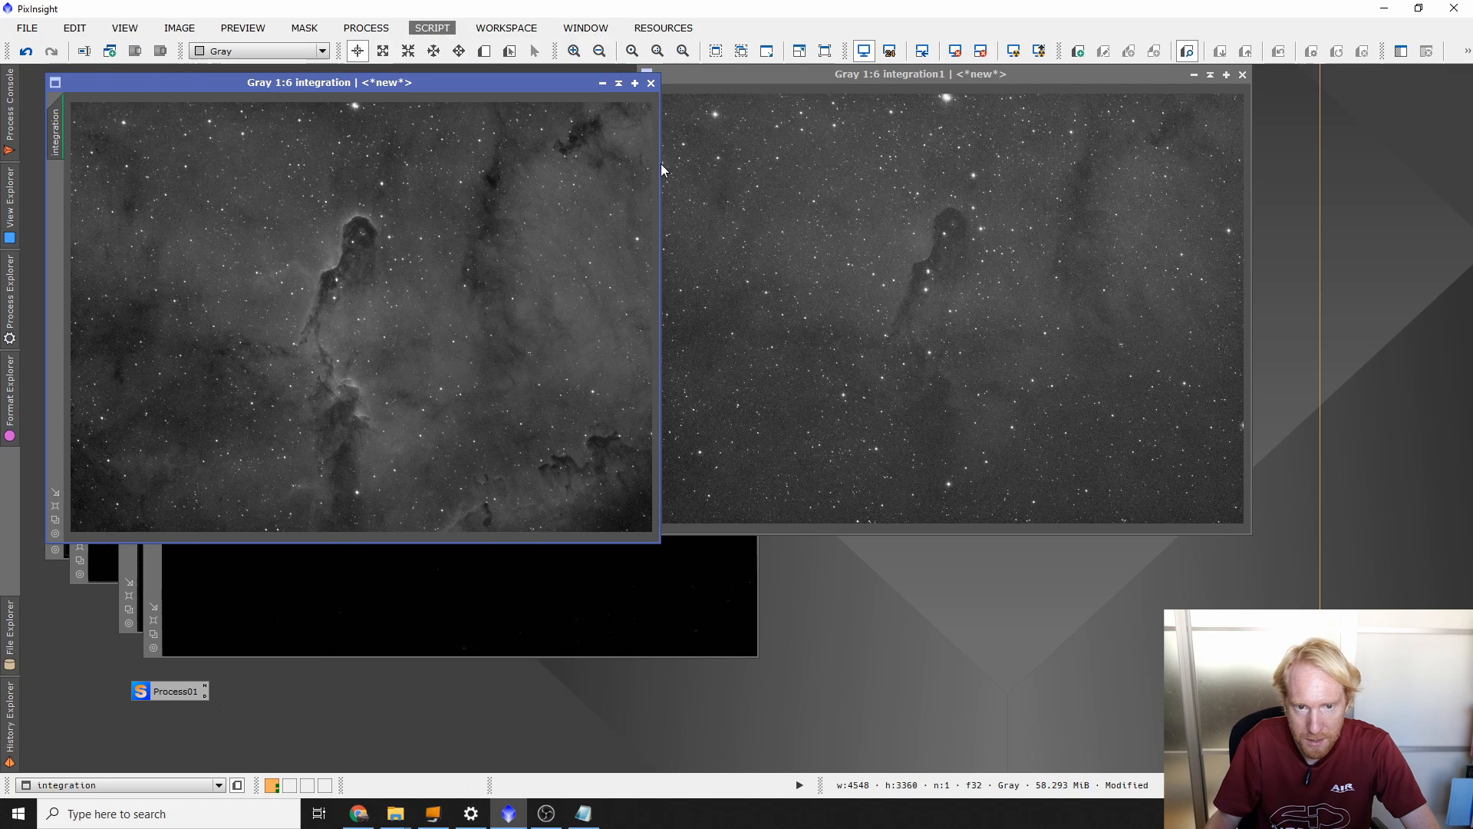
click(686, 442)
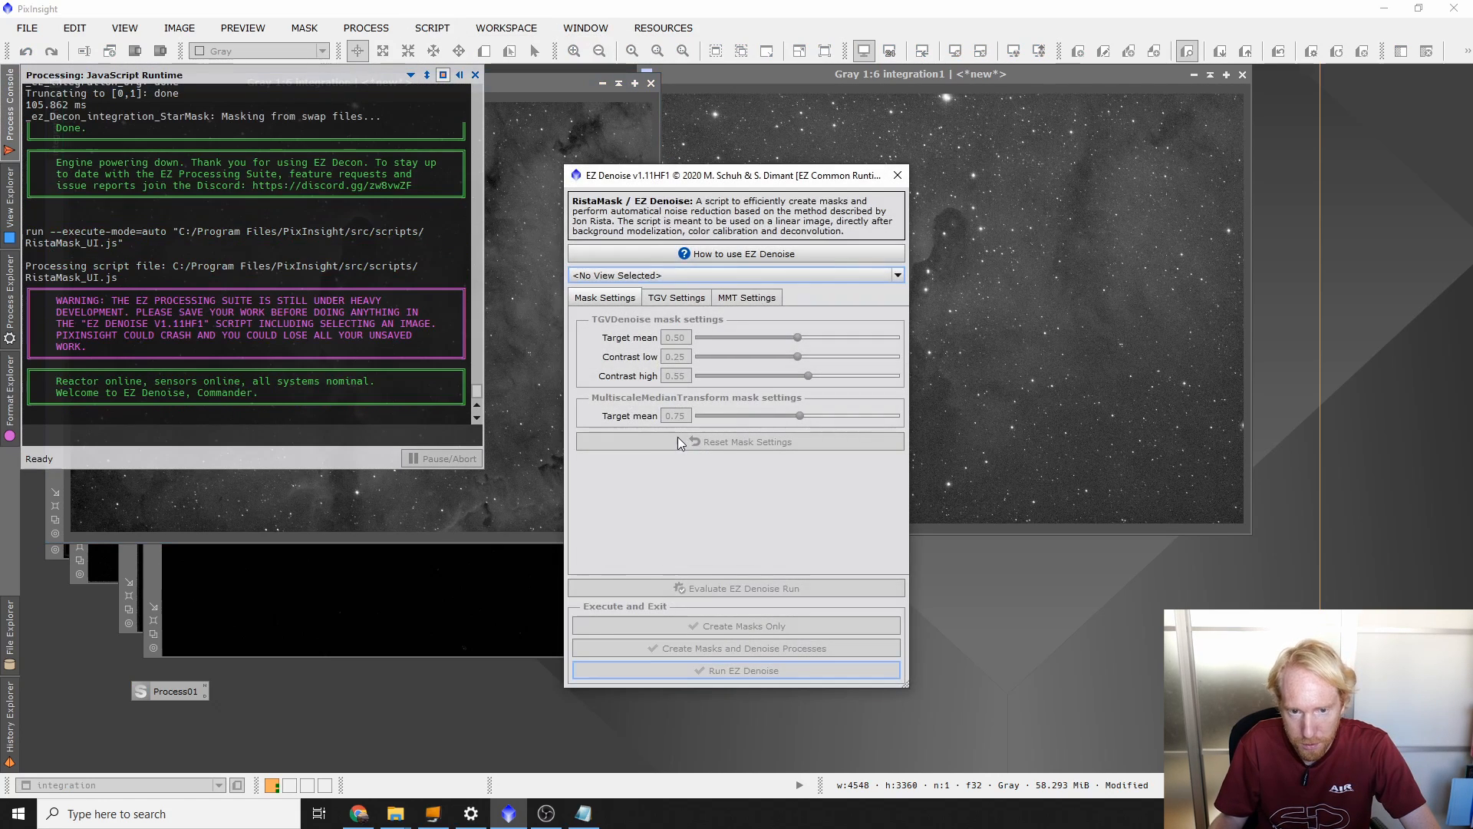
drag(648, 179, 832, 150)
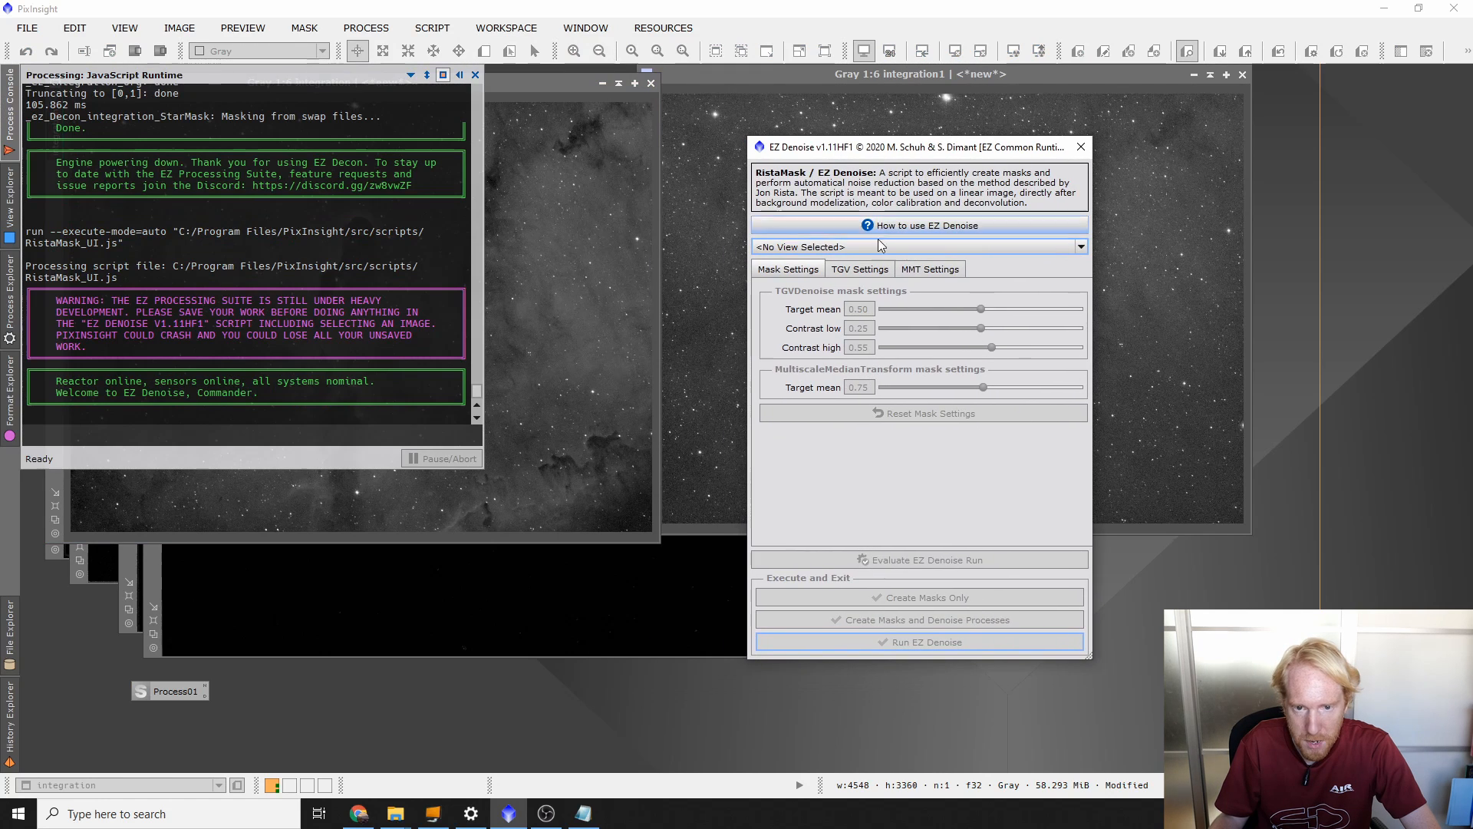
click(864, 250)
click(795, 274)
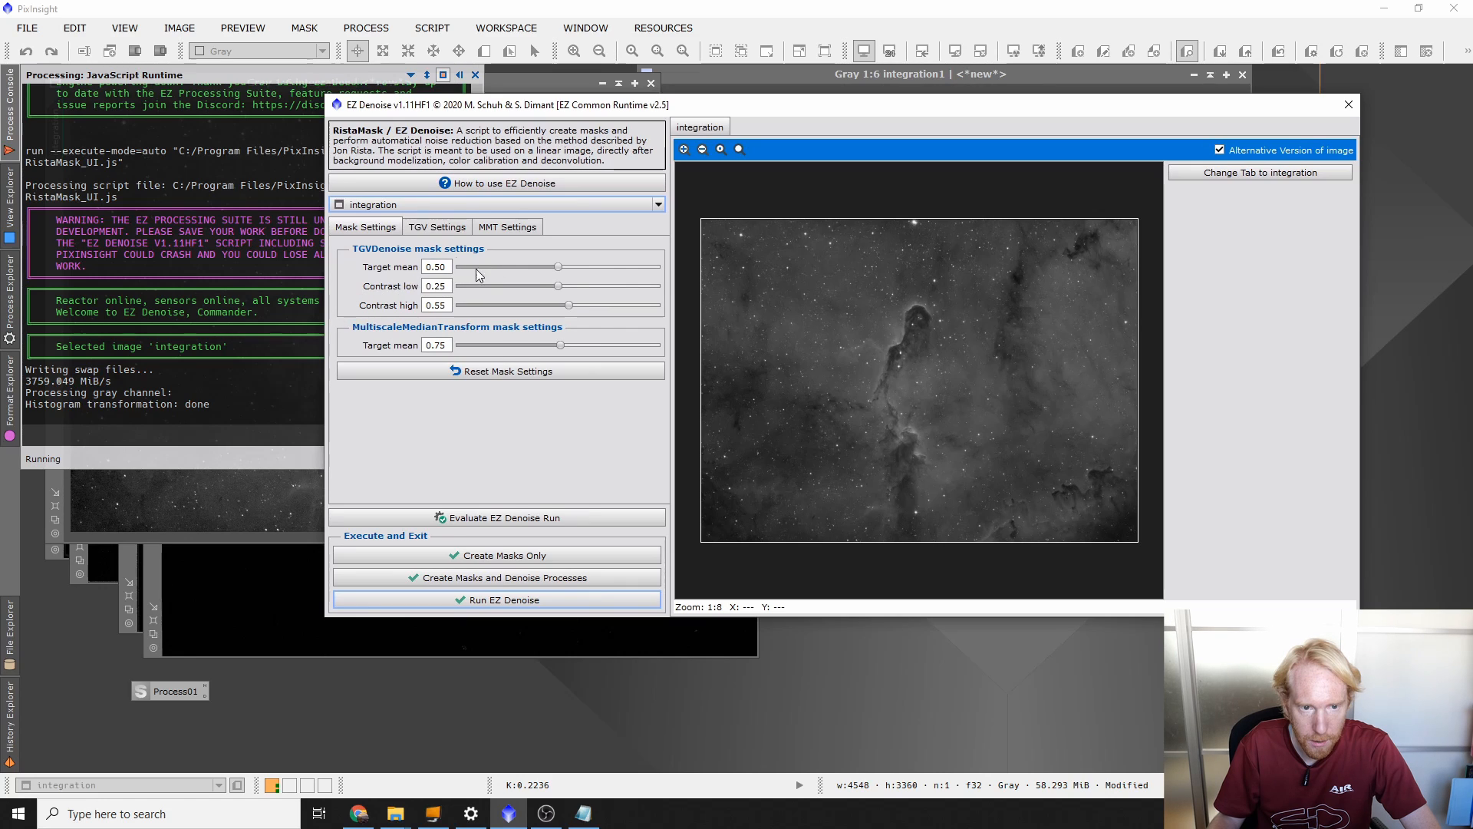
Step: Review the TGV, MMT and mask settings and run EZ Denoise on the HA integration, keeping the default values
click(438, 227)
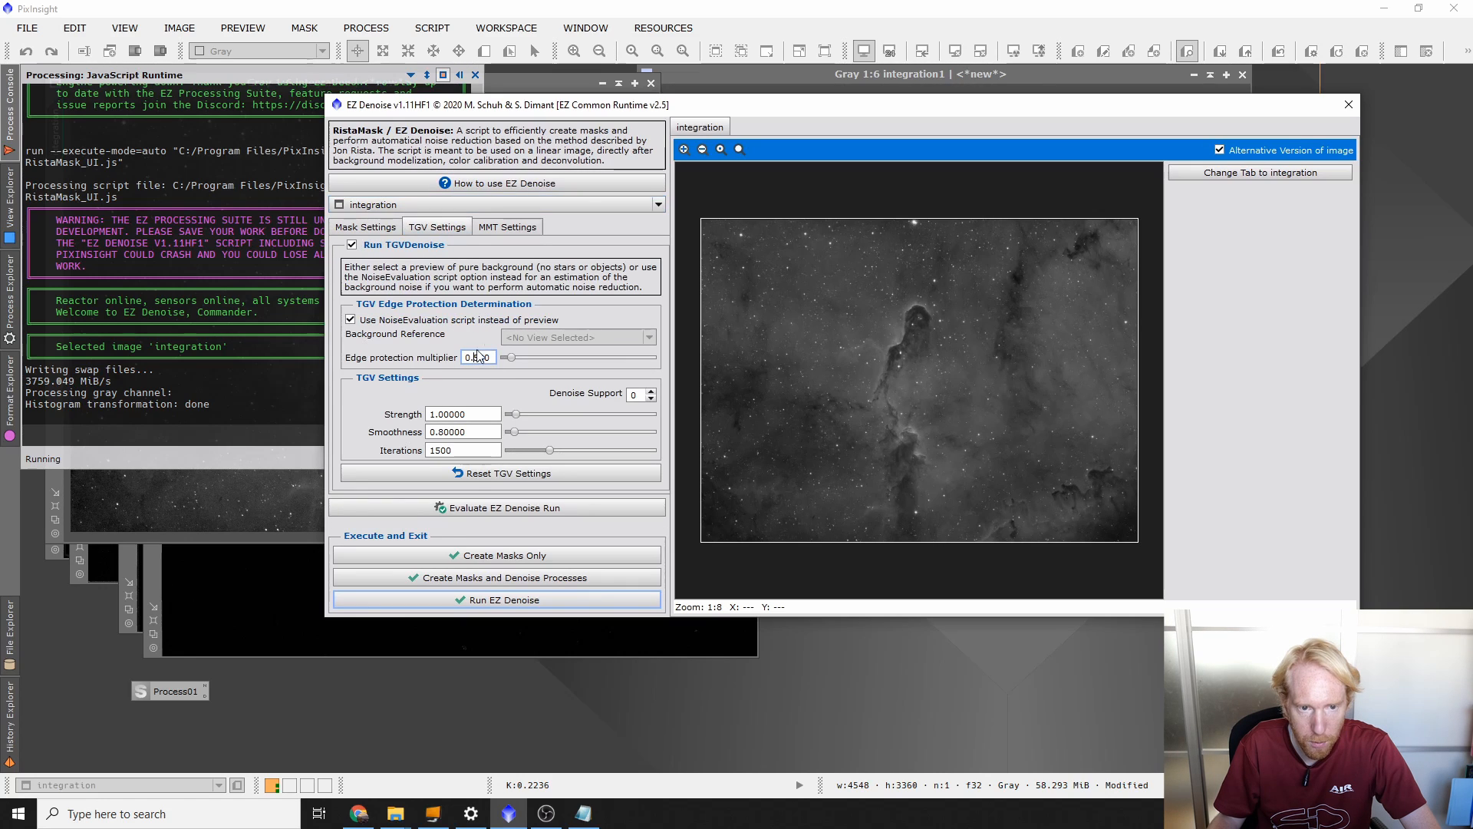
click(485, 228)
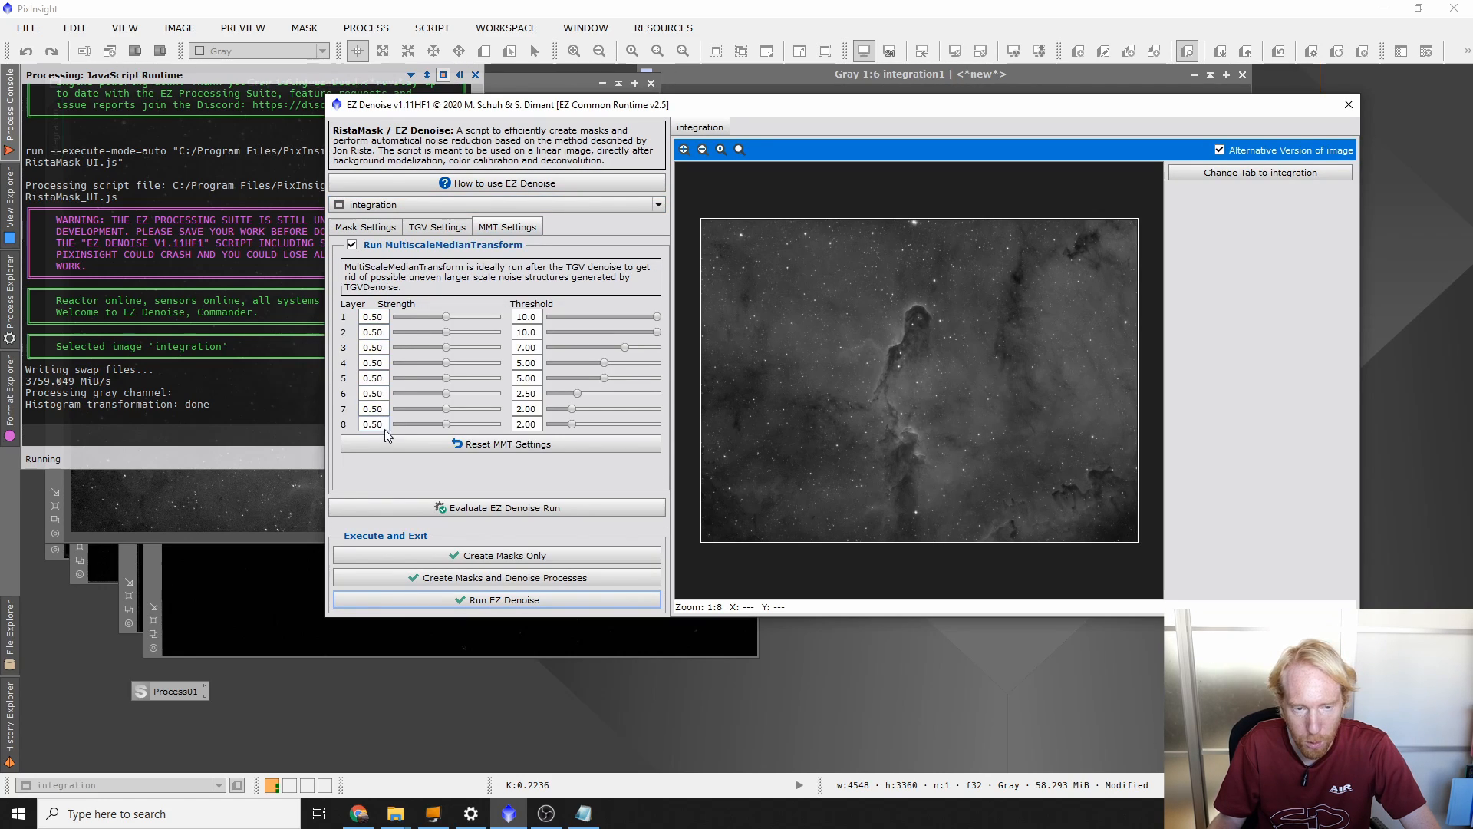
click(435, 228)
click(367, 227)
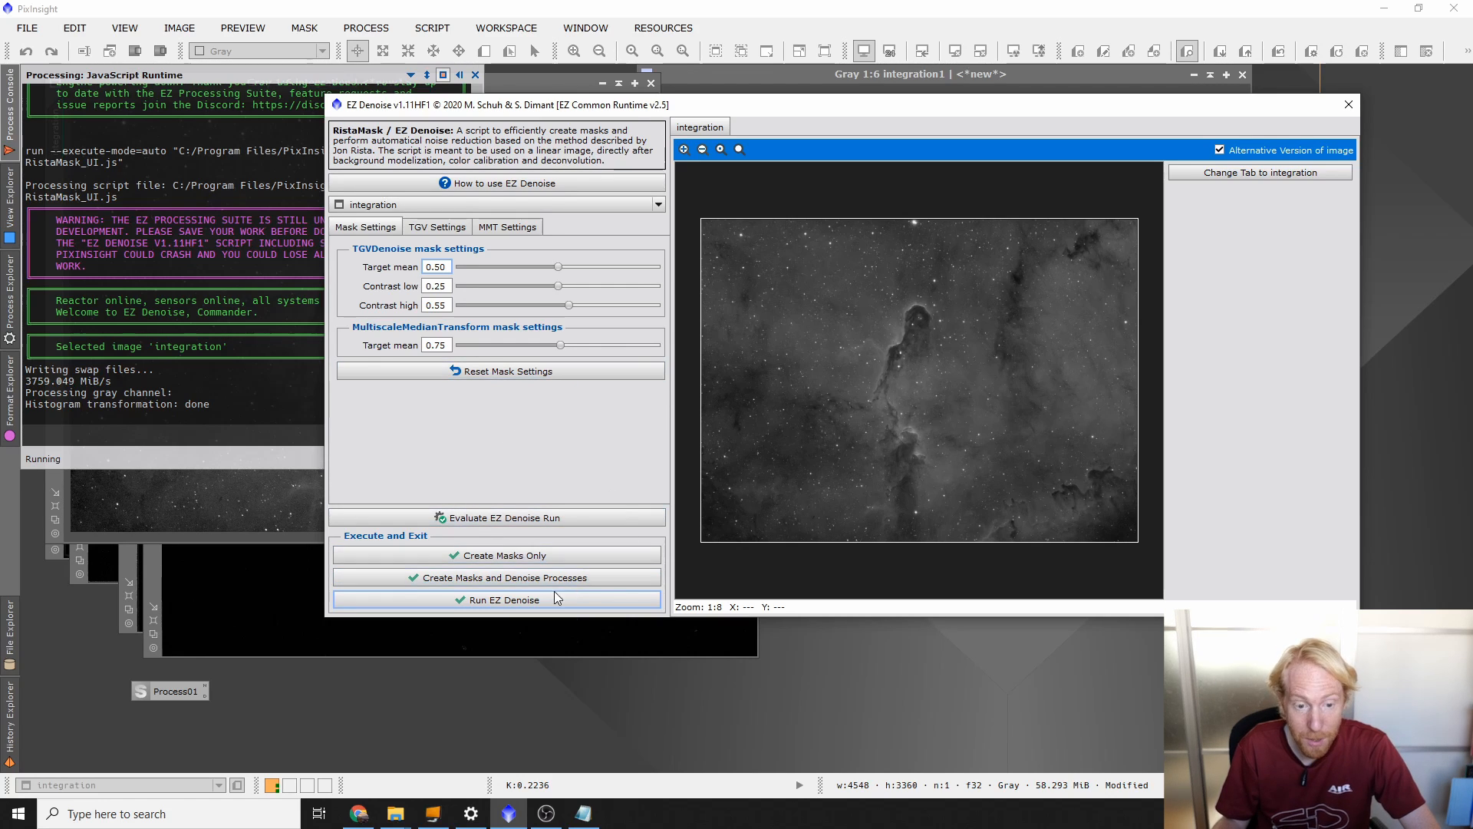
click(514, 605)
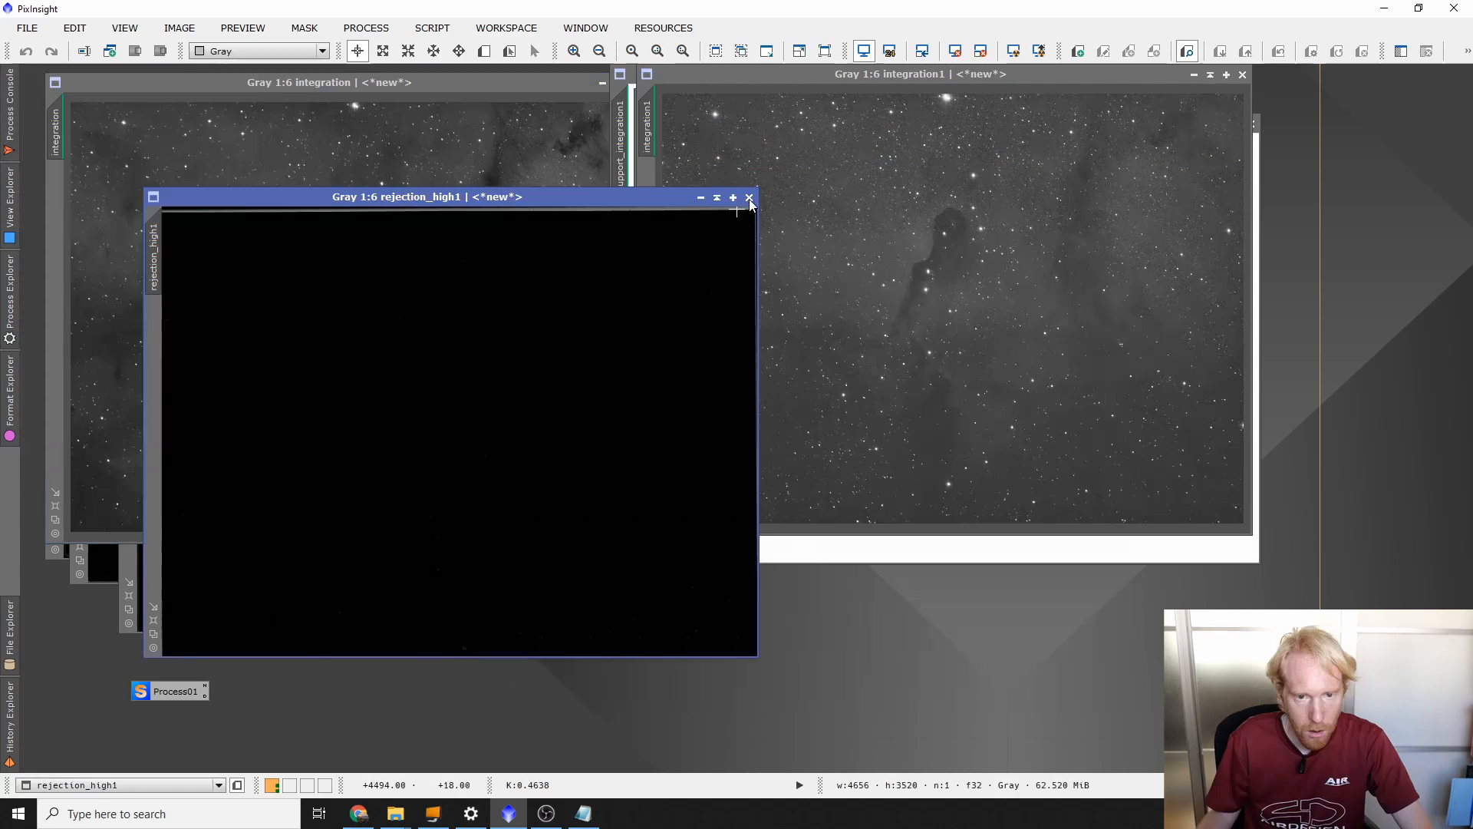
Step: Minimize the rejection_high1 window, move its icon aside, and compare the HA integration with and without denoising
click(703, 198)
drag(496, 430, 881, 653)
scroll(345, 323, up, 6)
scroll(345, 323, down, 3)
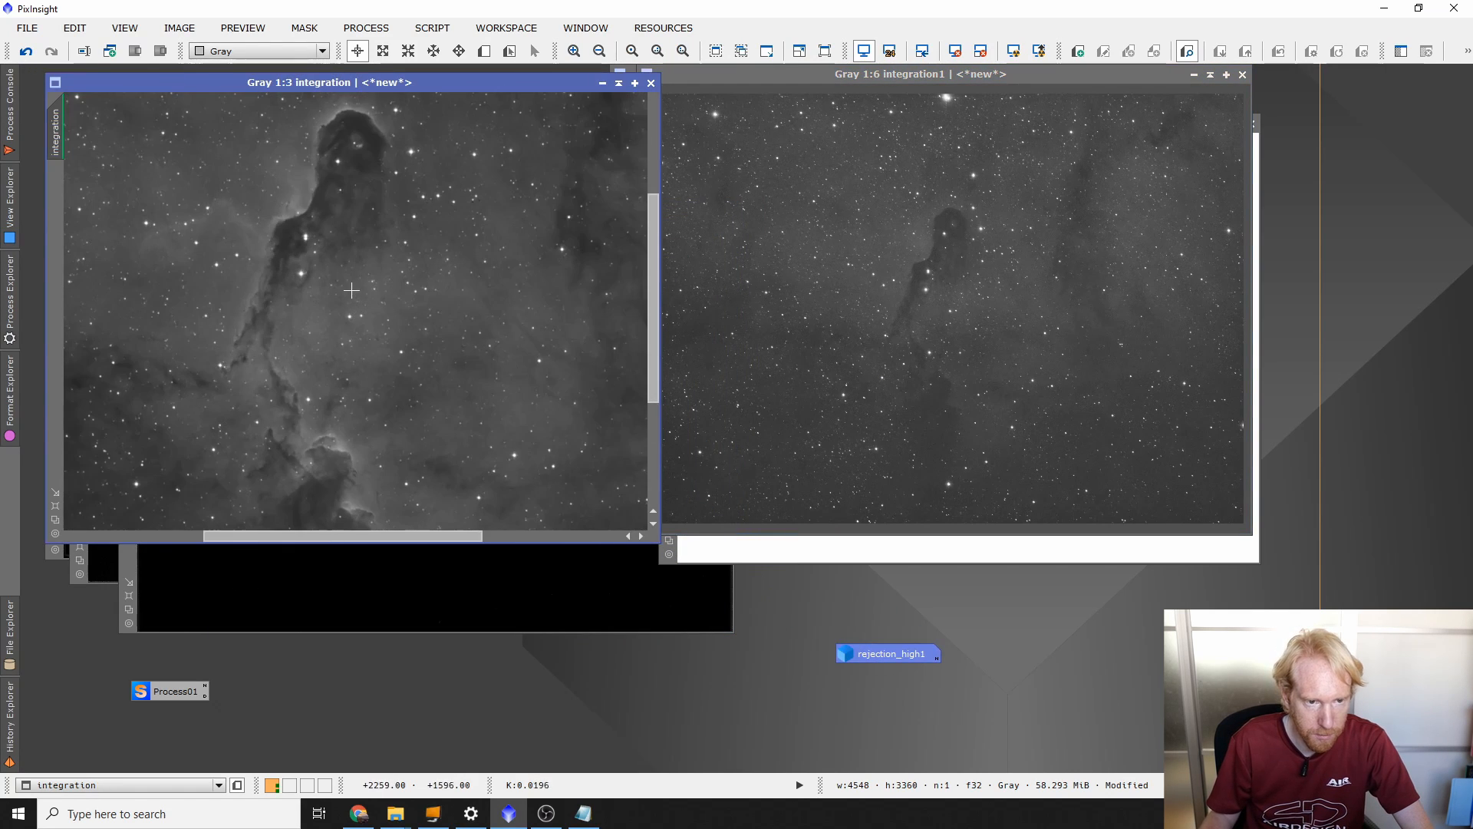
click(27, 58)
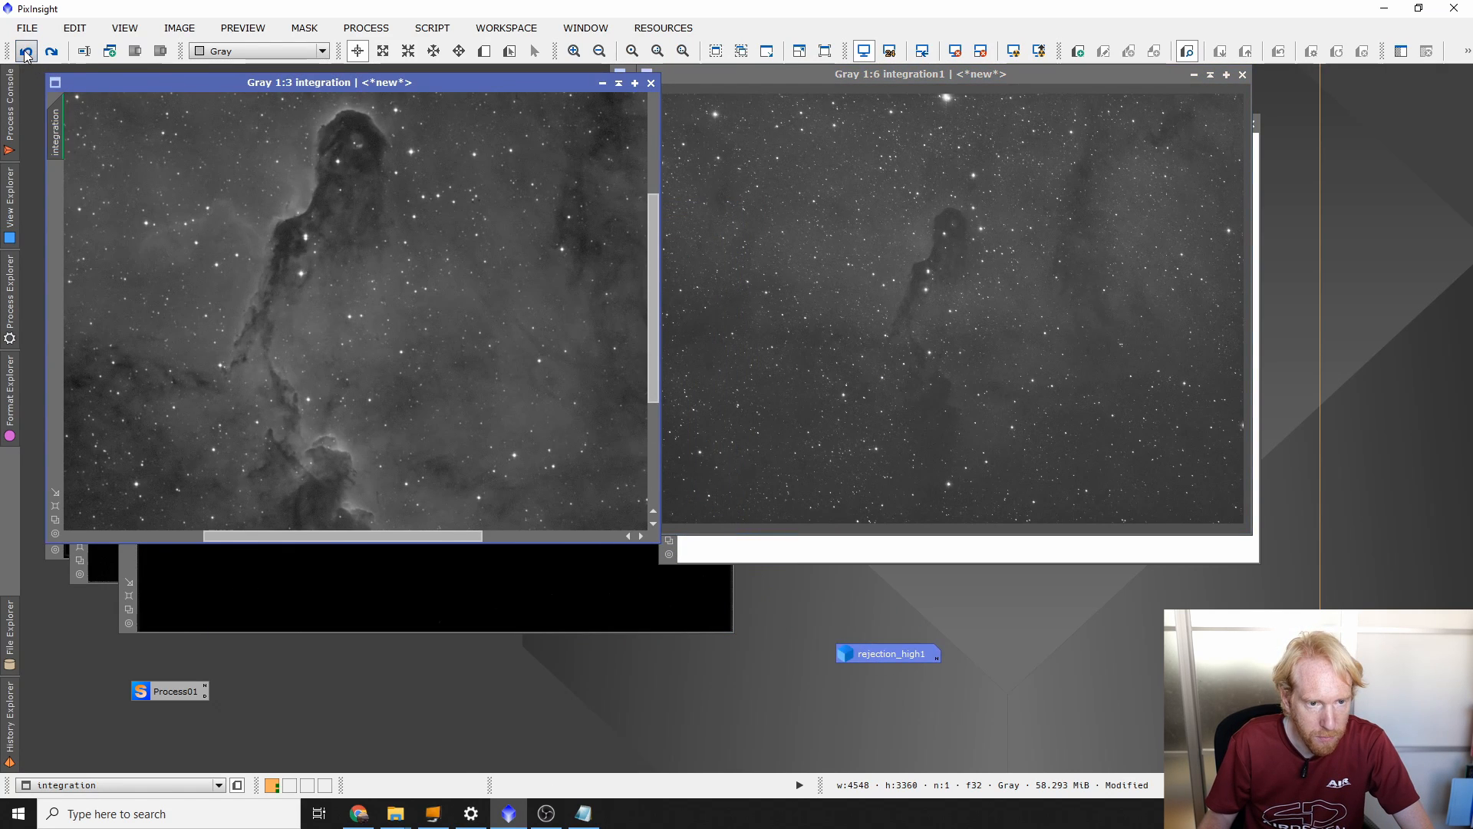
click(48, 53)
scroll(296, 230, down, 3)
Step: Inspect the denoised OIII "integration1" image up close and step back and forth through its denoising history
scroll(946, 288, up, 2)
scroll(948, 288, up, 3)
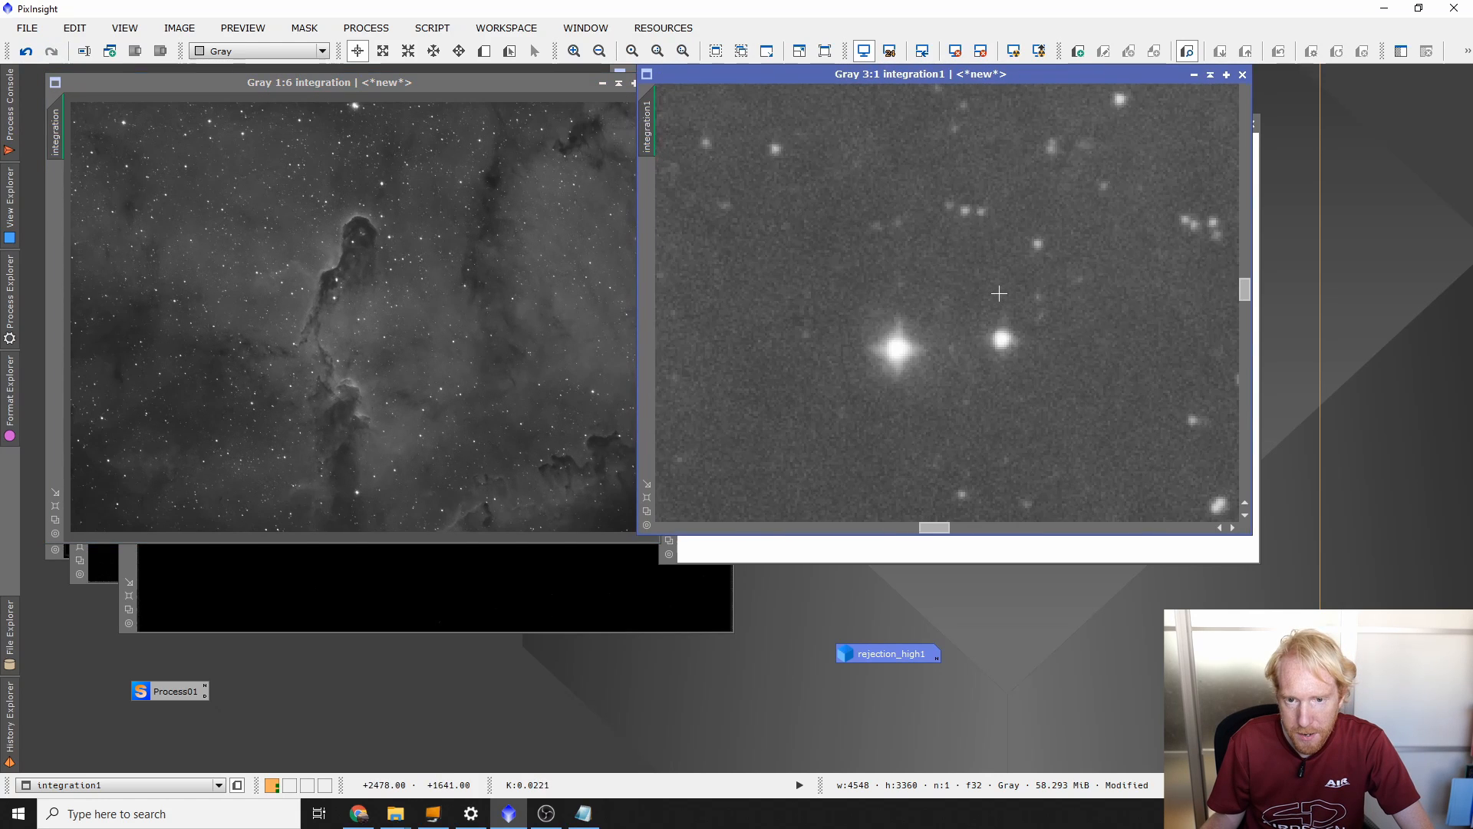
scroll(975, 289, down, 5)
scroll(987, 290, up, 1)
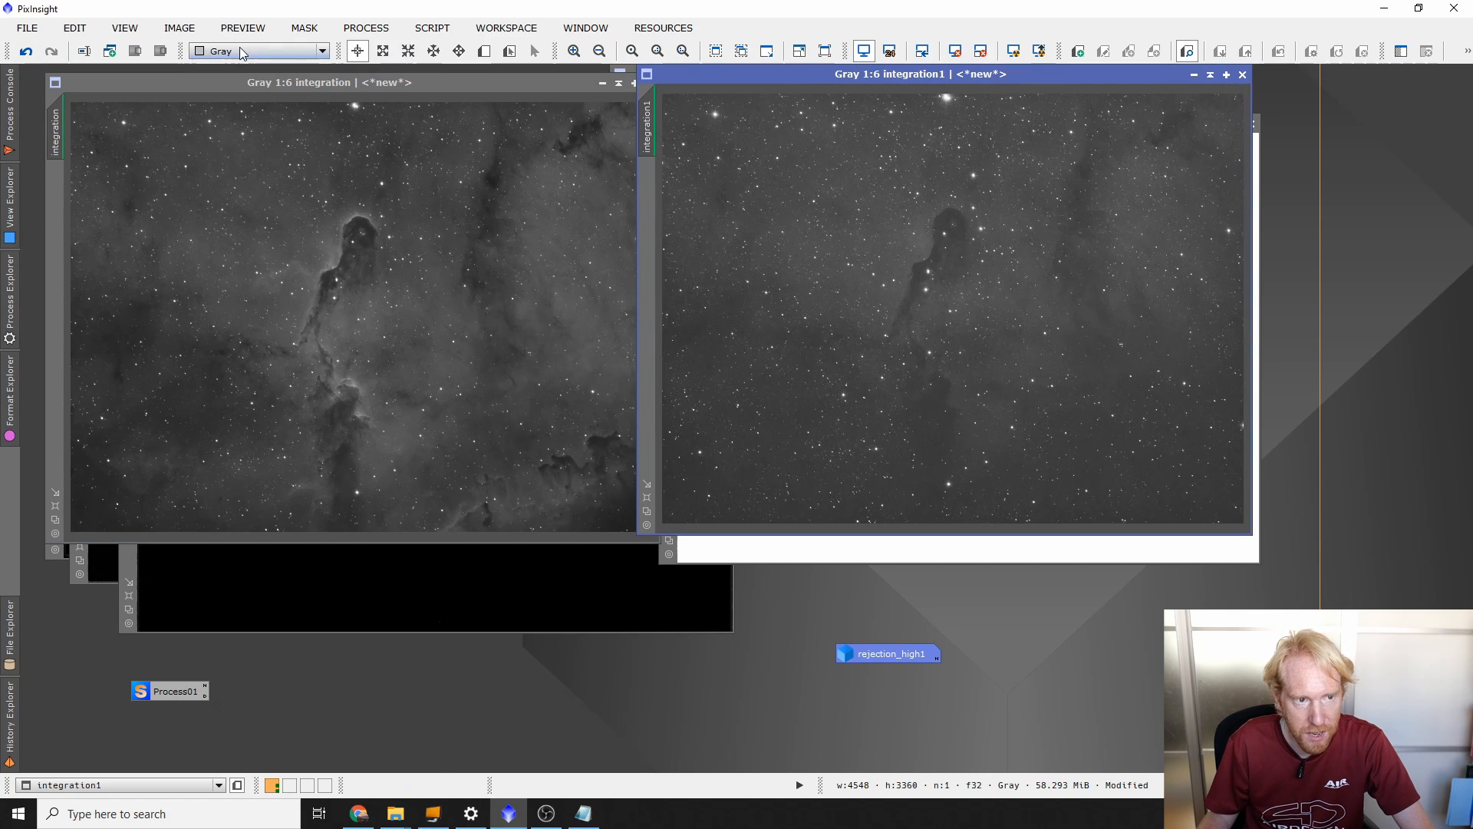
click(27, 52)
click(29, 57)
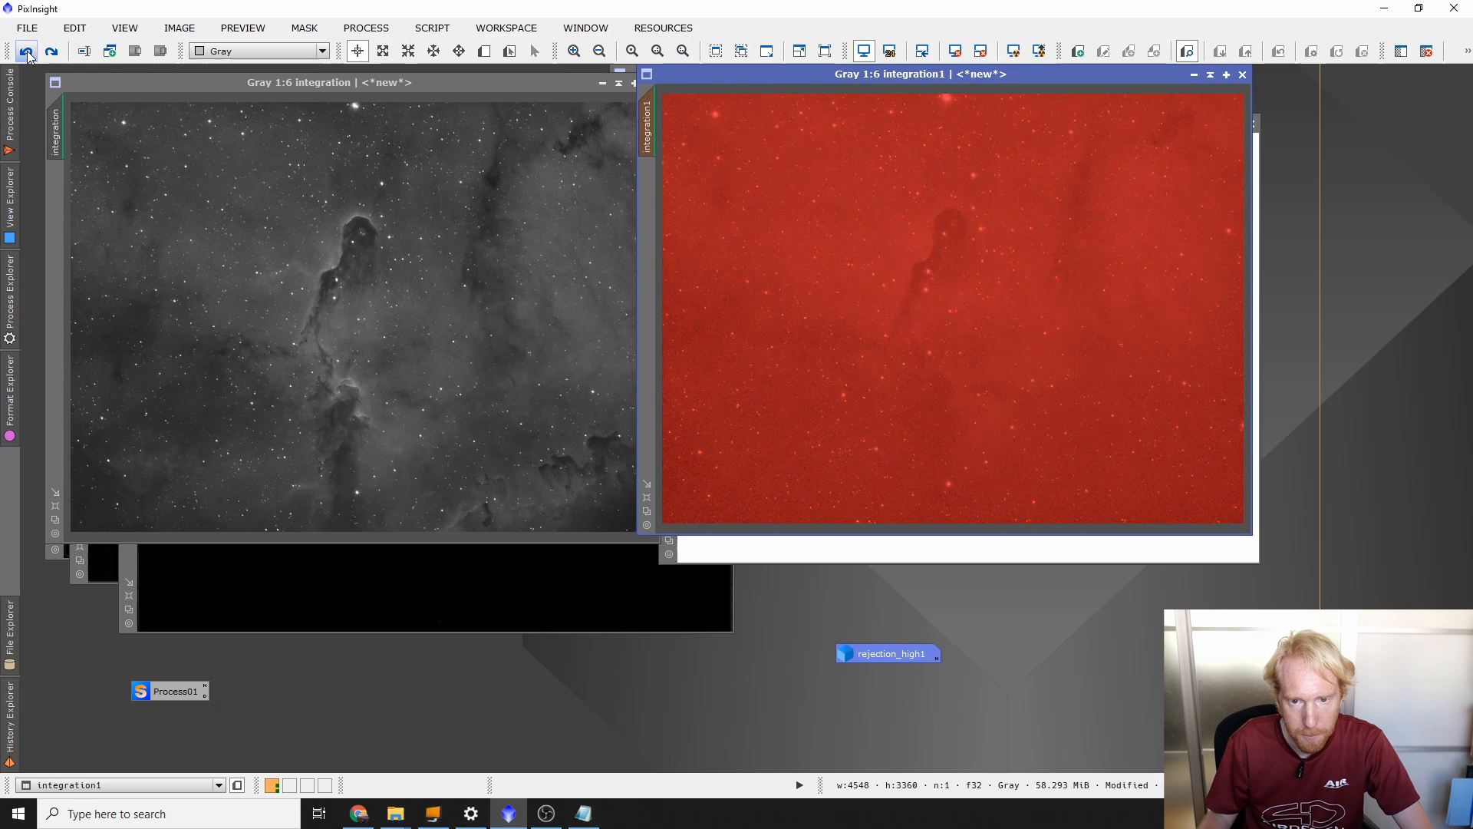
click(30, 57)
click(58, 57)
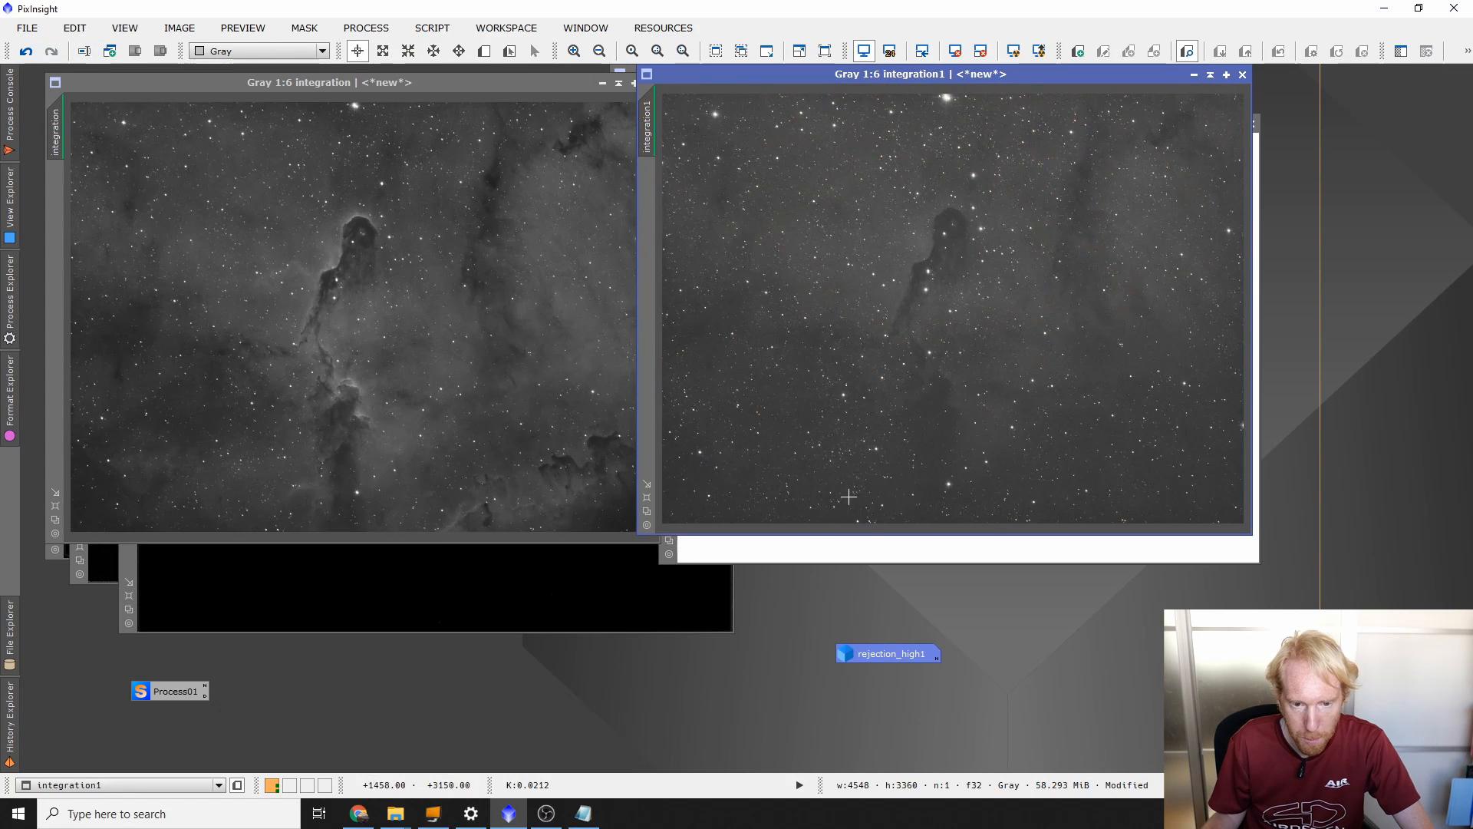
Step: Close the TGVMask, MMTMask and TGVSupport images of integration1 despite the warnings, and place integration1 beside the HA integration
click(1250, 125)
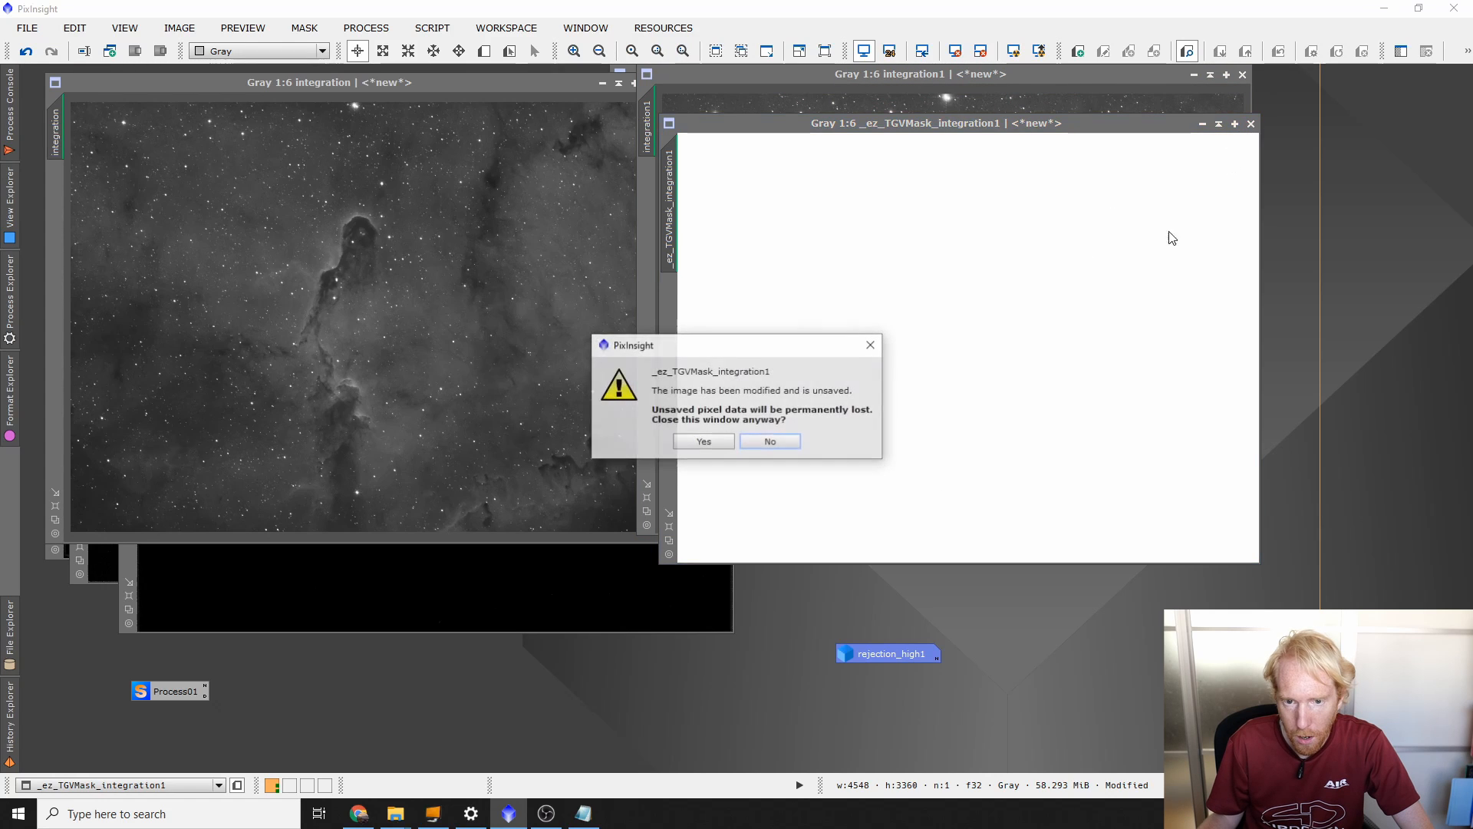
click(720, 442)
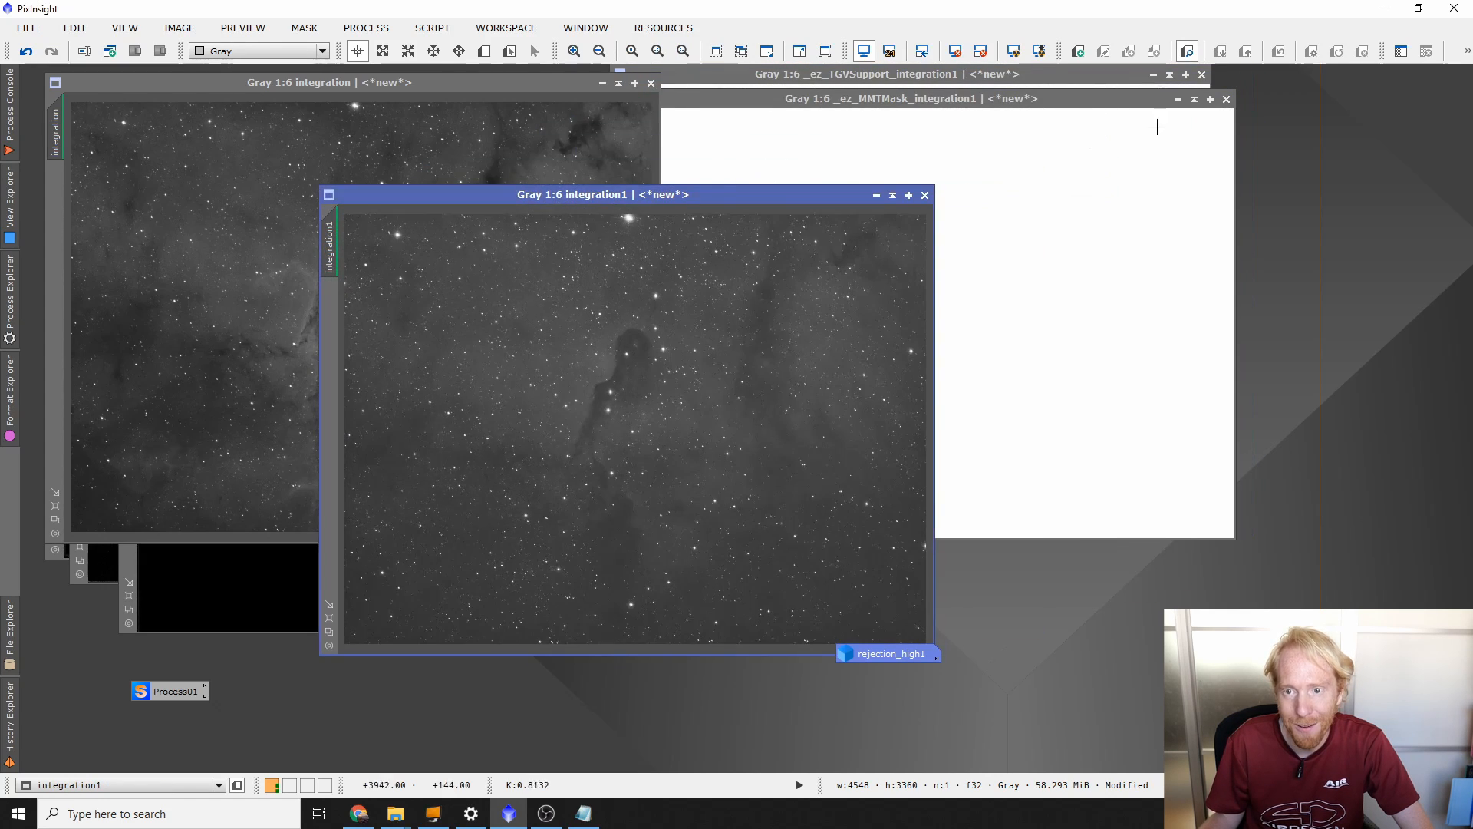
click(1226, 99)
click(717, 440)
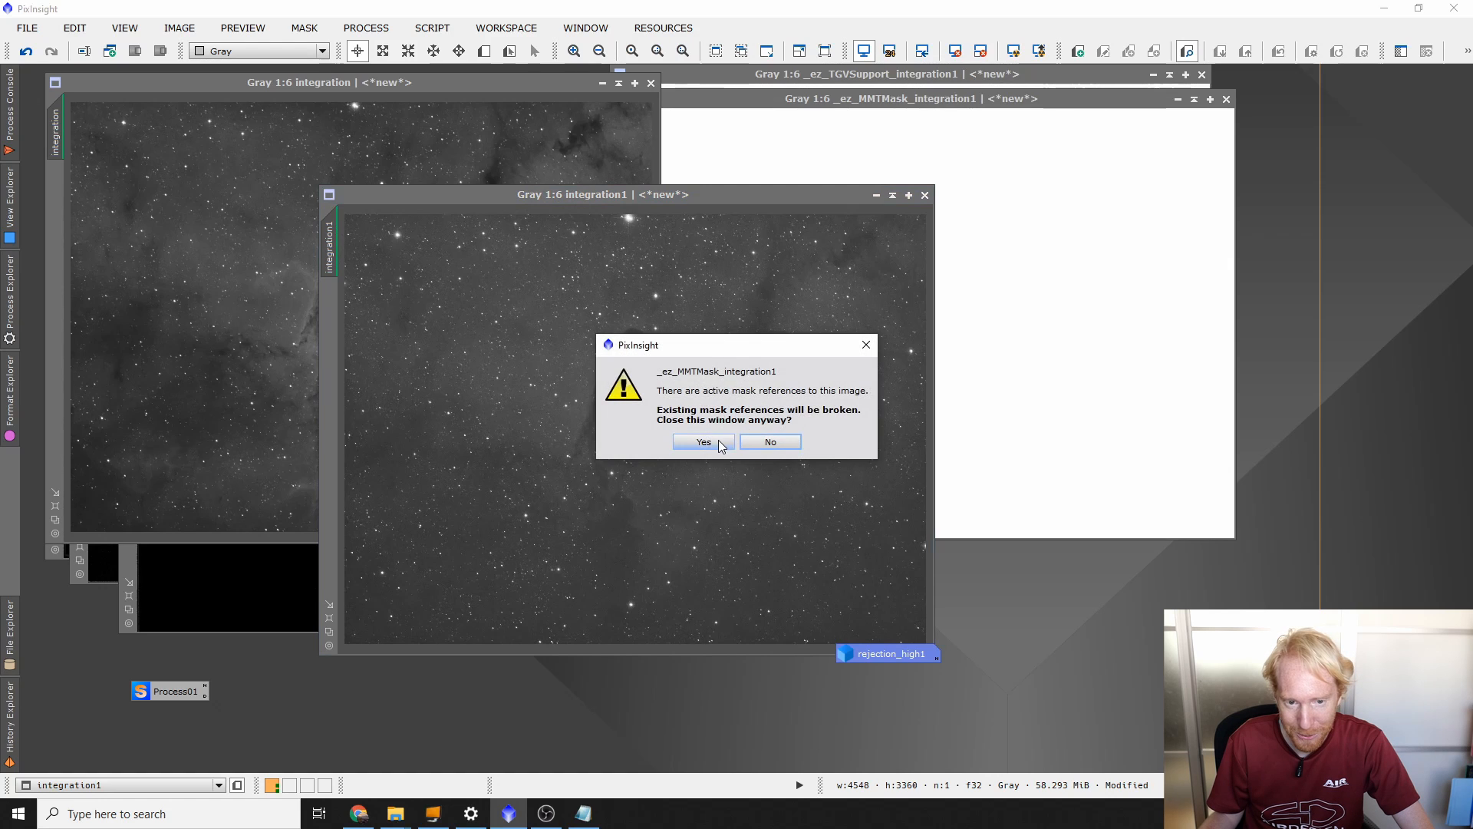
click(718, 440)
click(1202, 75)
click(716, 442)
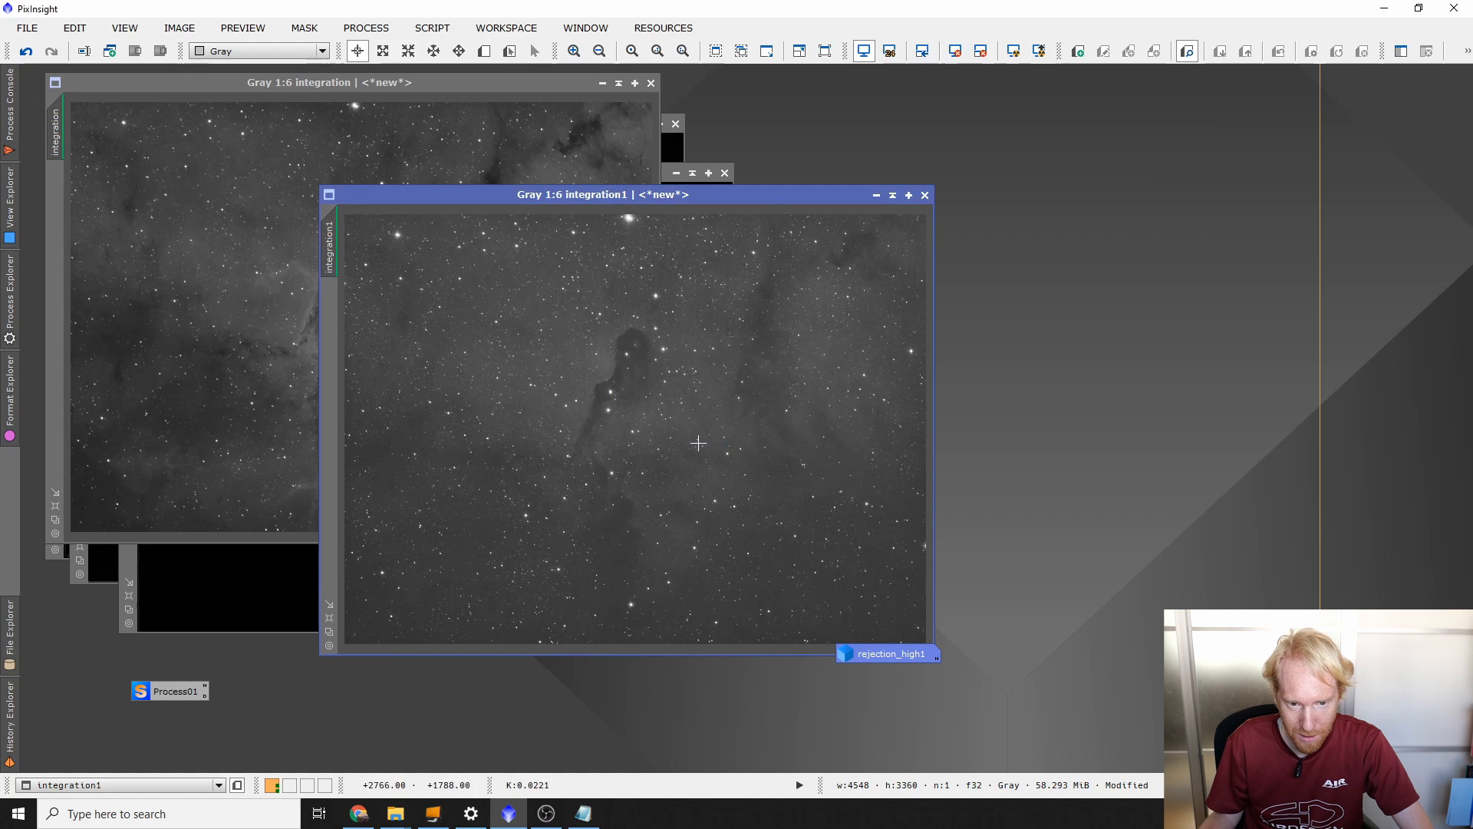
drag(604, 196, 953, 97)
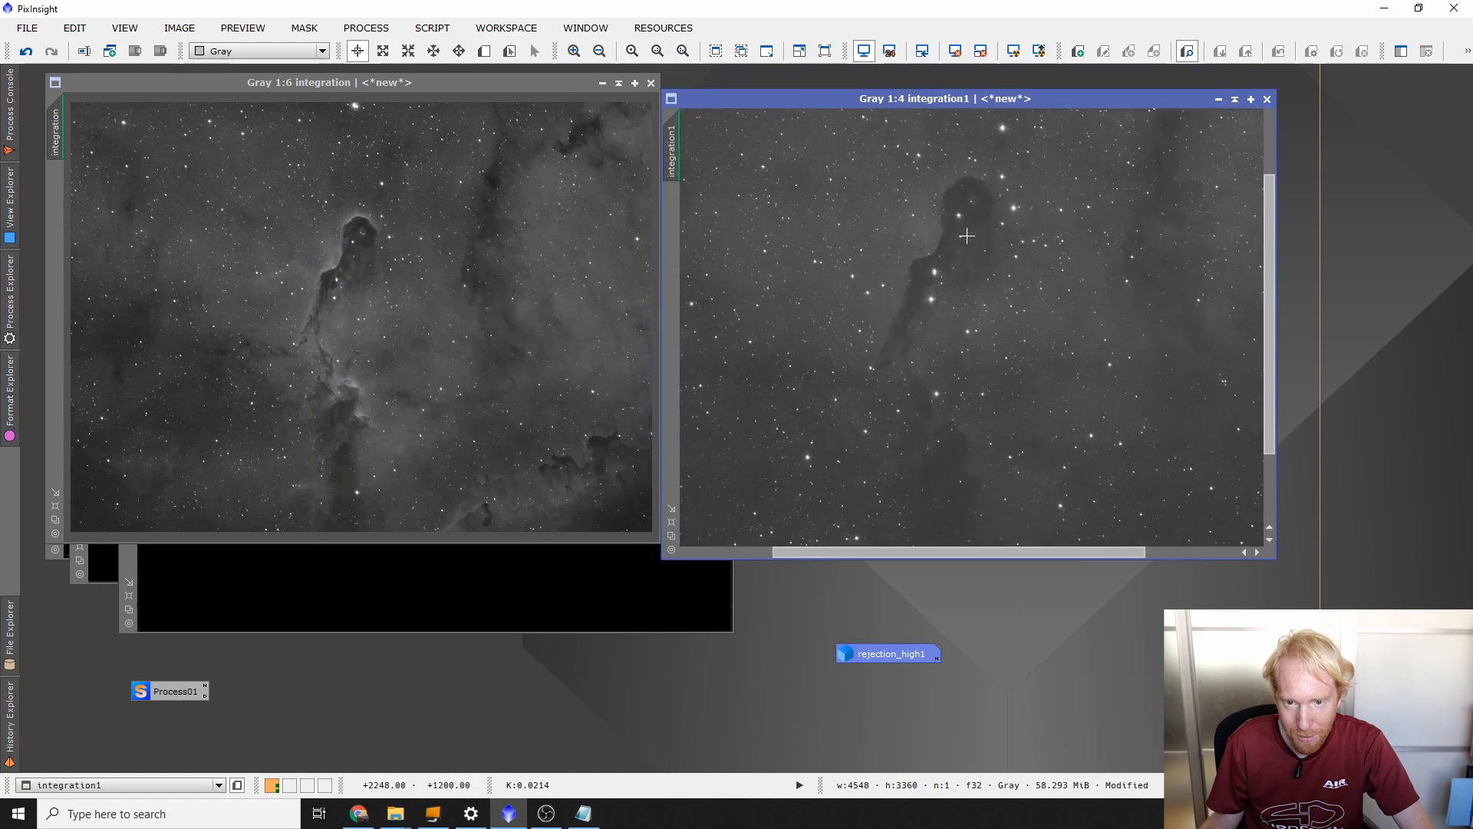
Step: Compare the background noise around the trunk in the OIII integration with and without denoising
scroll(964, 237, up, 3)
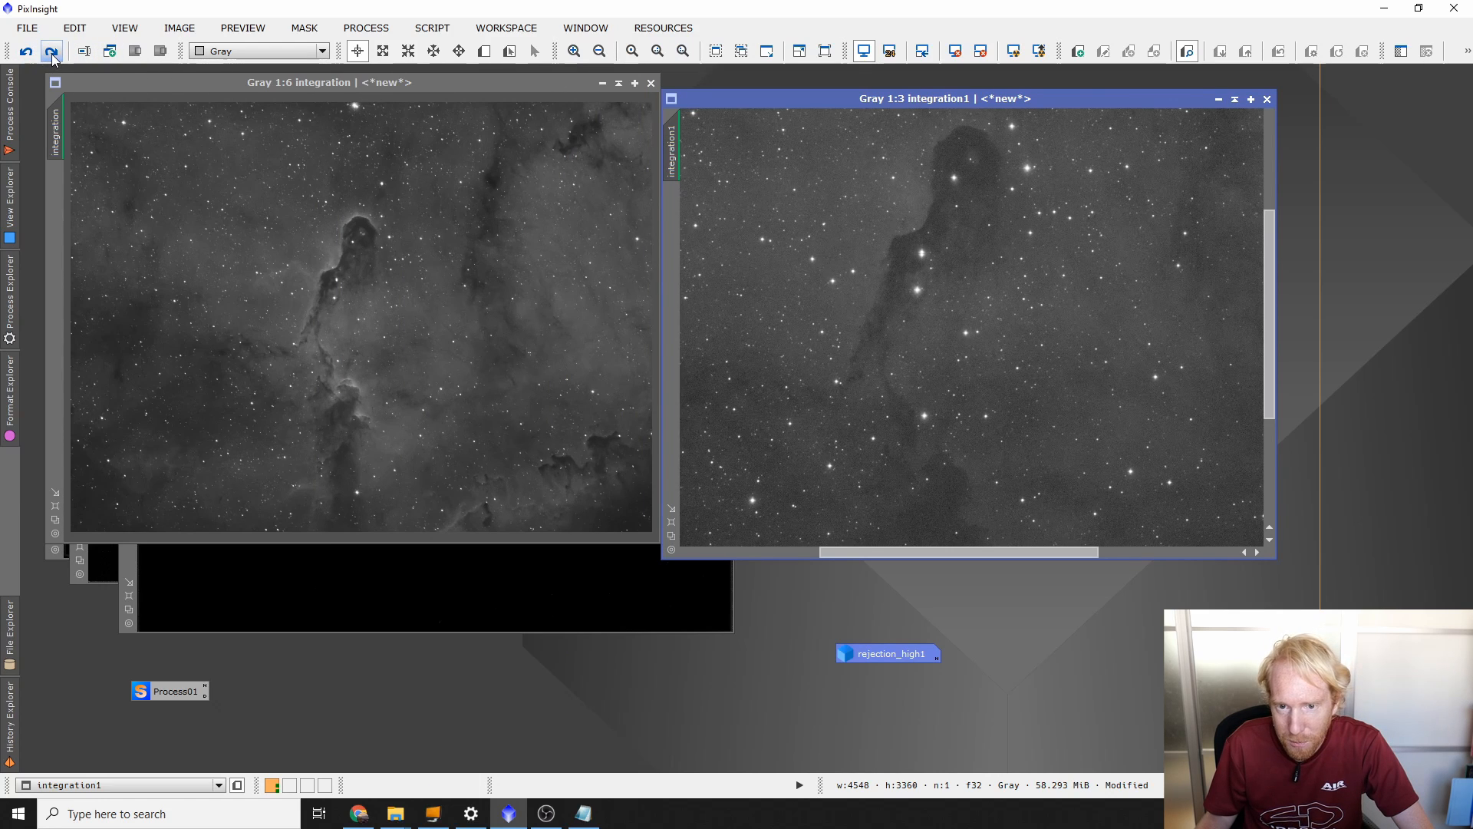
click(54, 54)
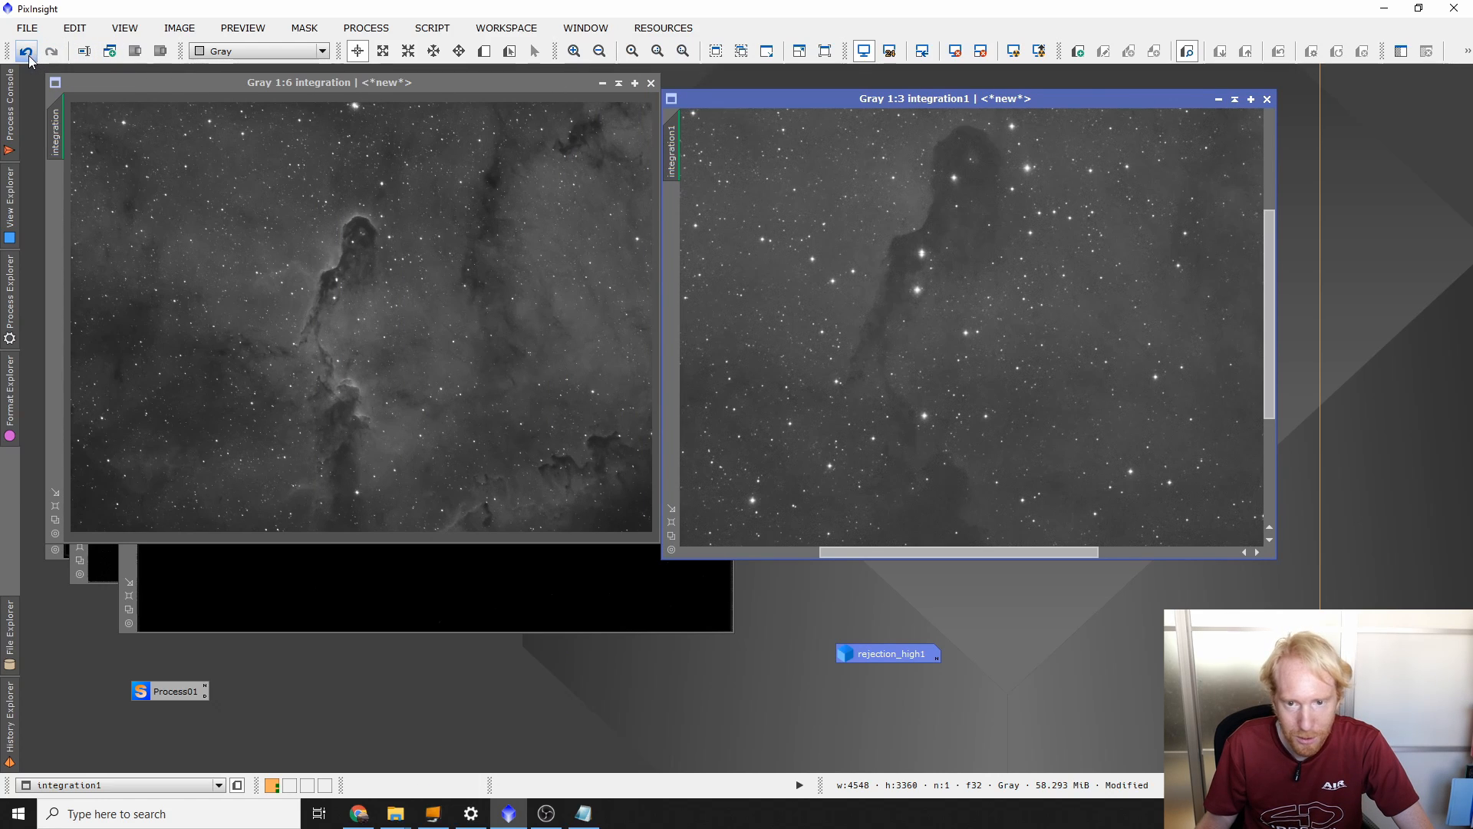
click(26, 53)
scroll(768, 231, up, 2)
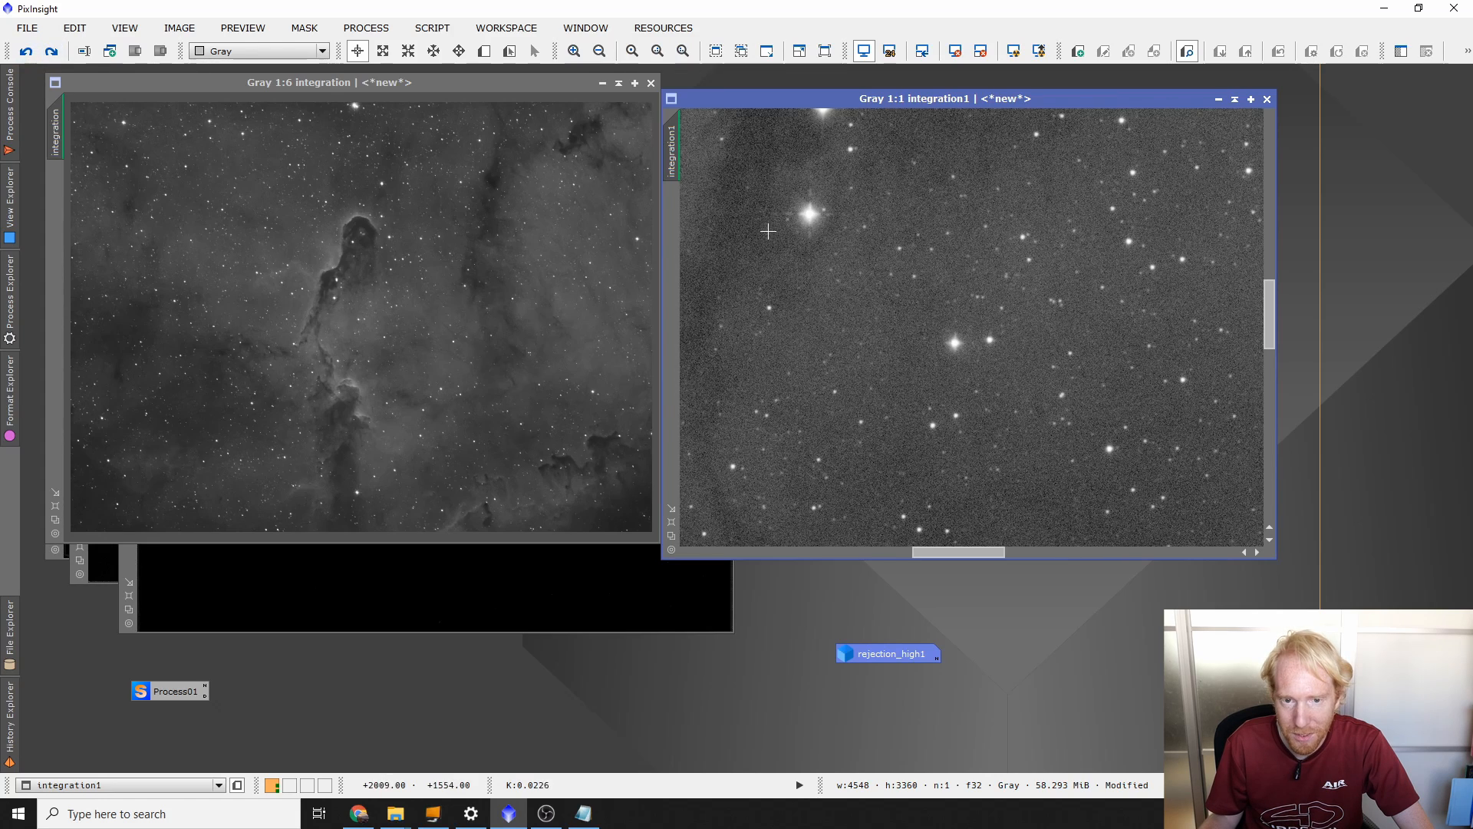
drag(1267, 327, 1264, 279)
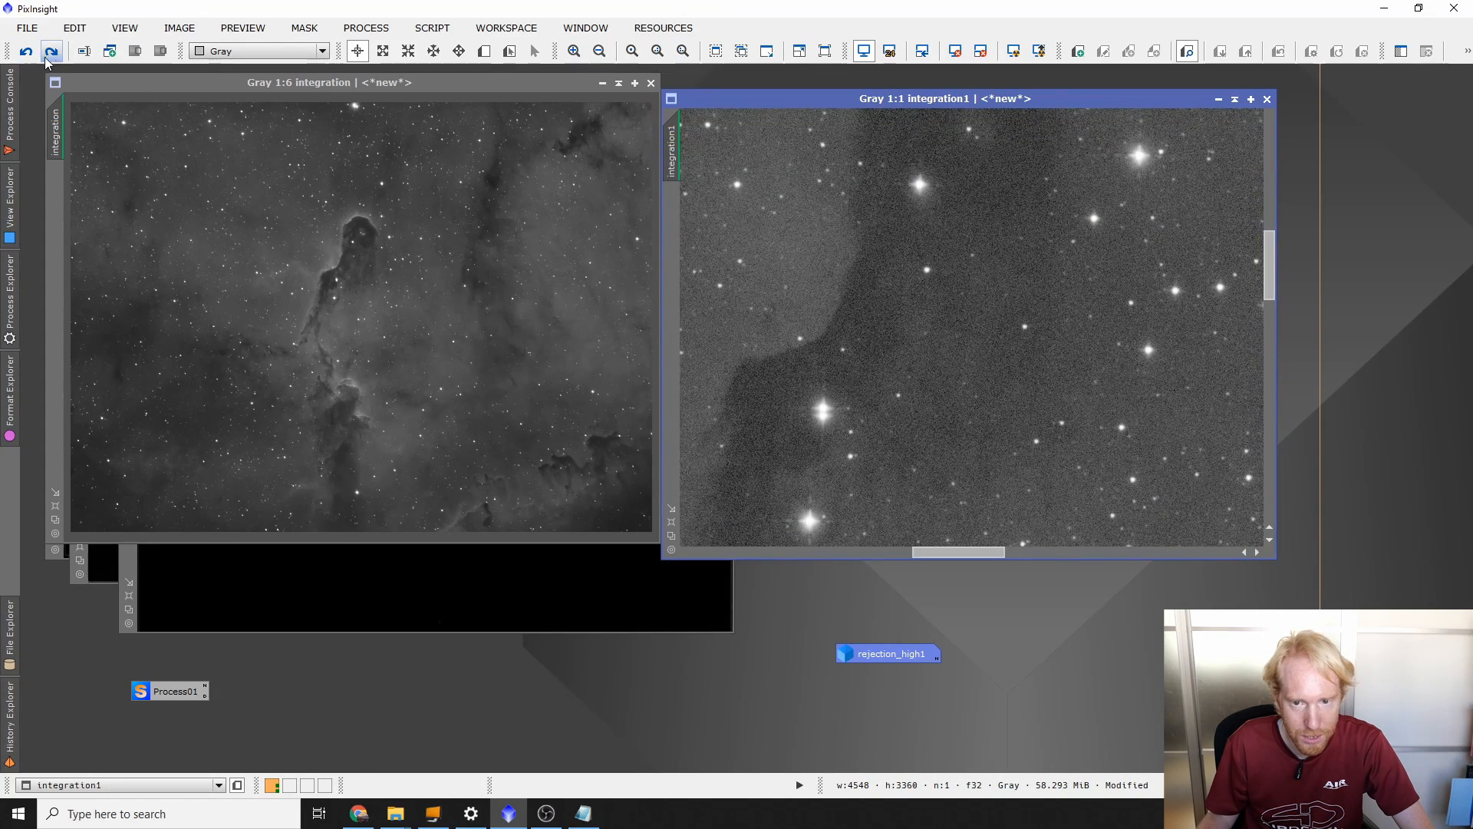
scroll(746, 332, down, 7)
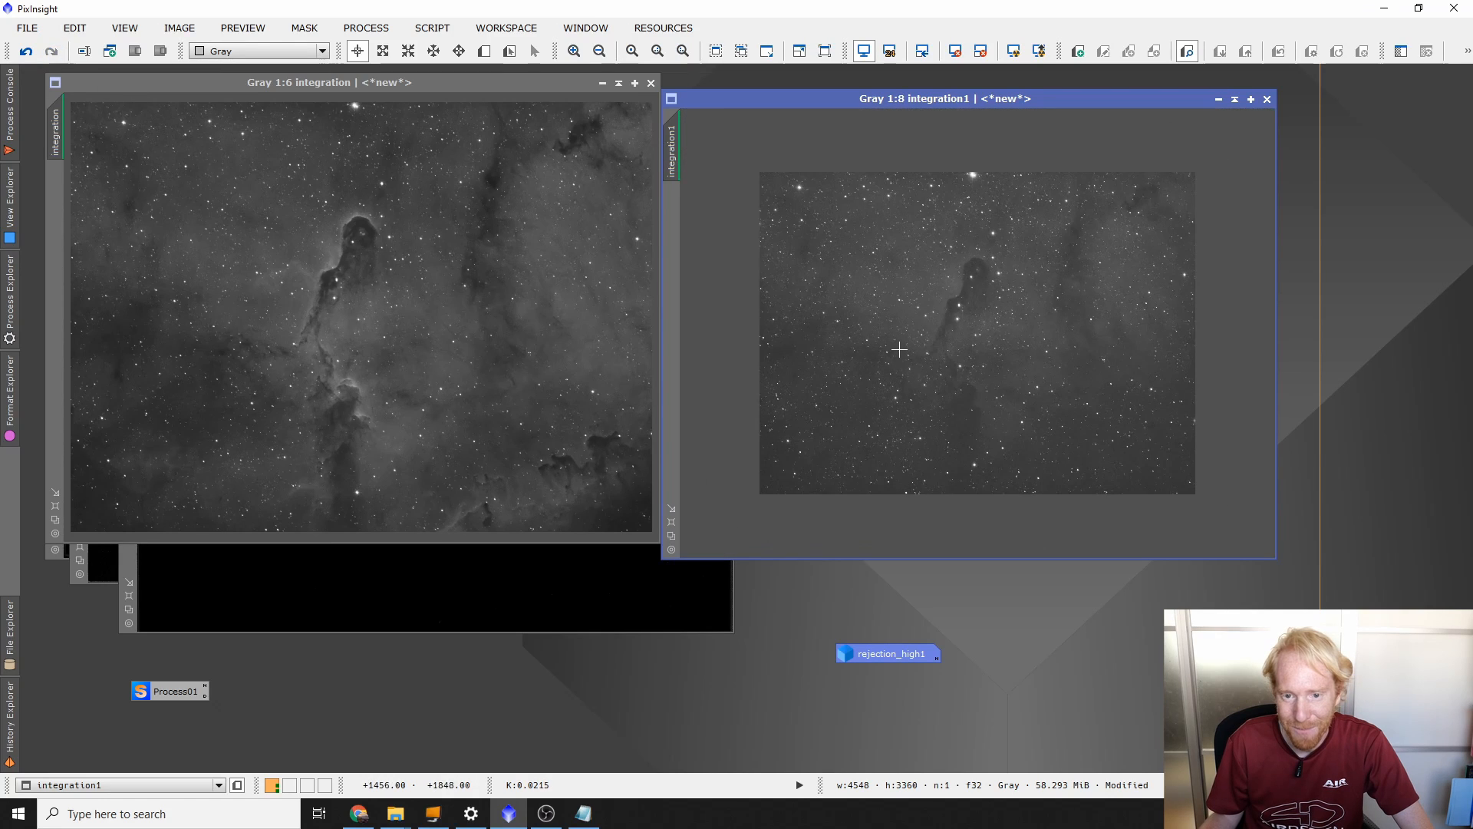
scroll(895, 345, up, 2)
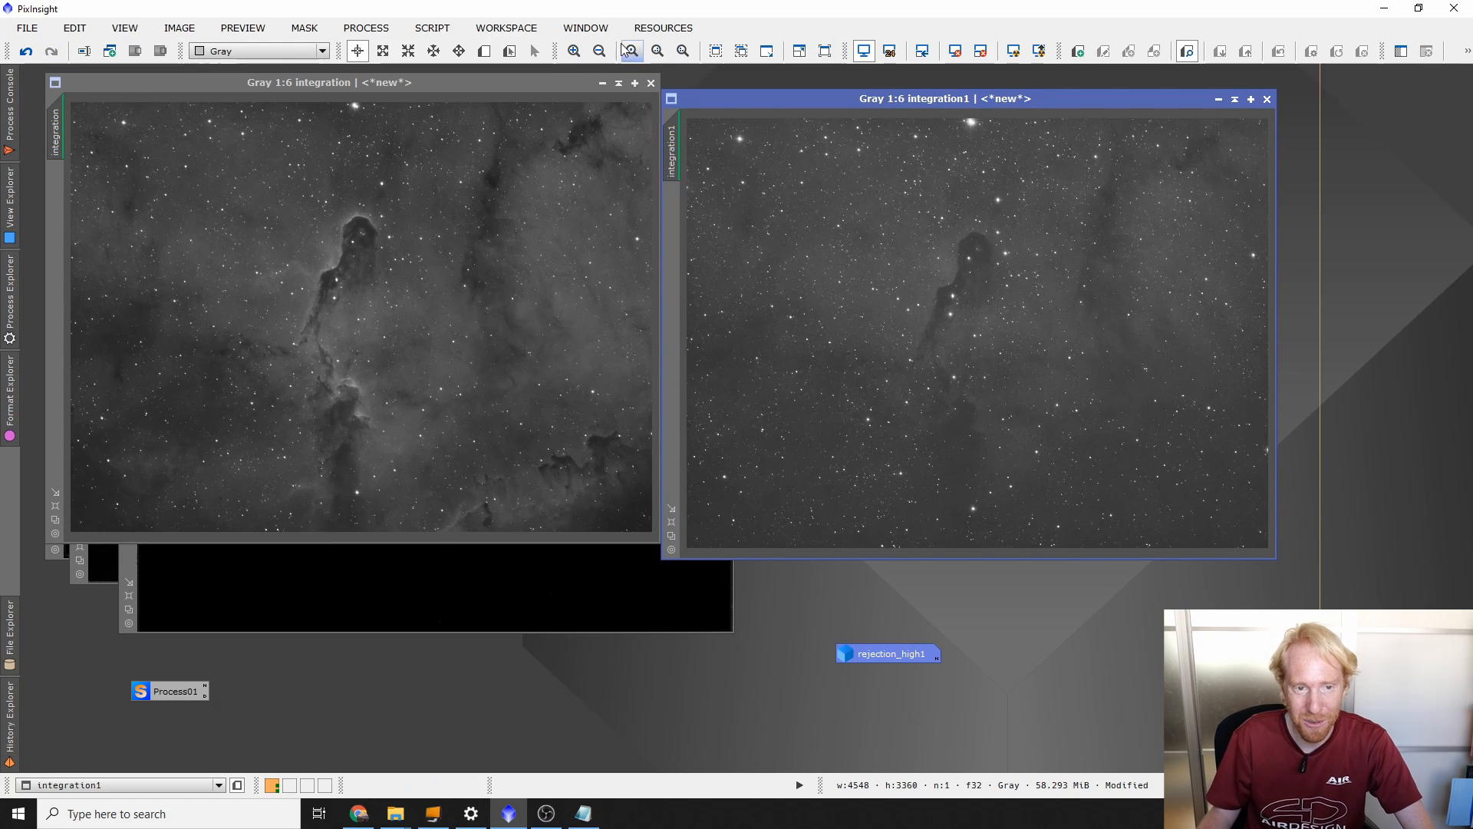
Step: Stretch the HA image "integration" with EZ Soft Stretch, keeping target median 0.20, expand low 0.05 and aggressiveness 10.0
click(432, 28)
mouse_move(485, 139)
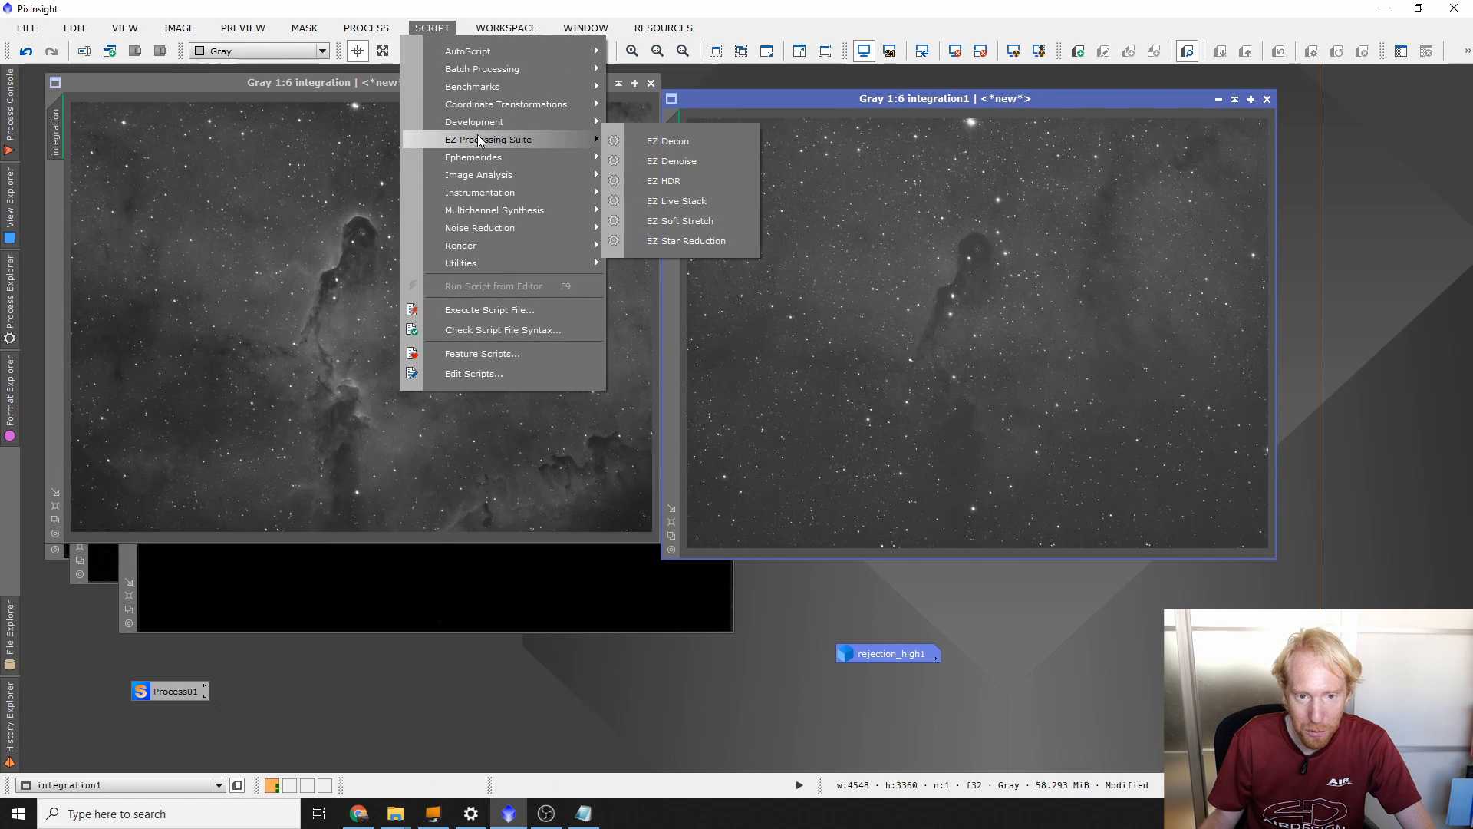
click(667, 222)
click(737, 442)
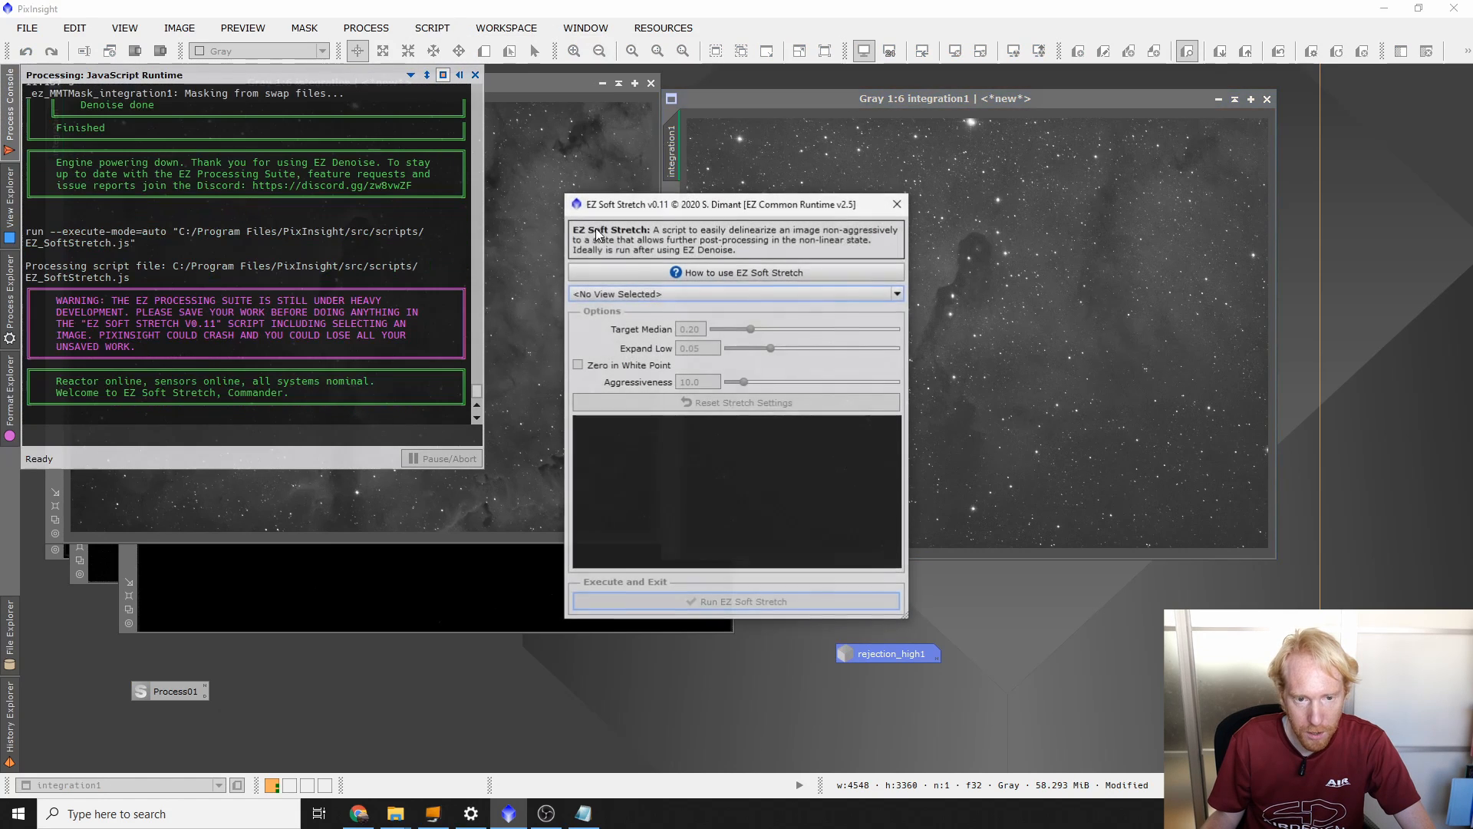
click(698, 293)
click(611, 321)
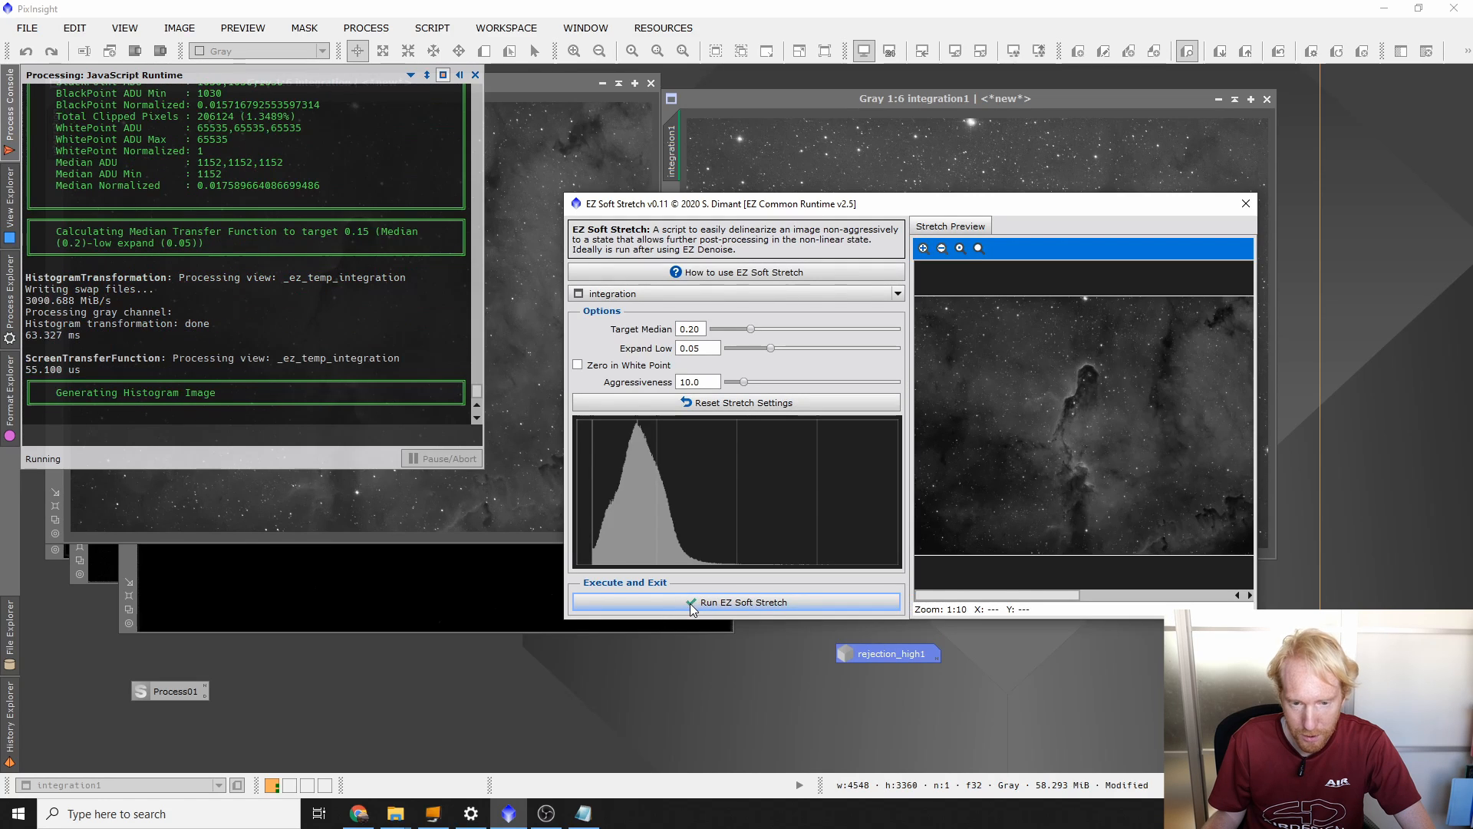
click(693, 602)
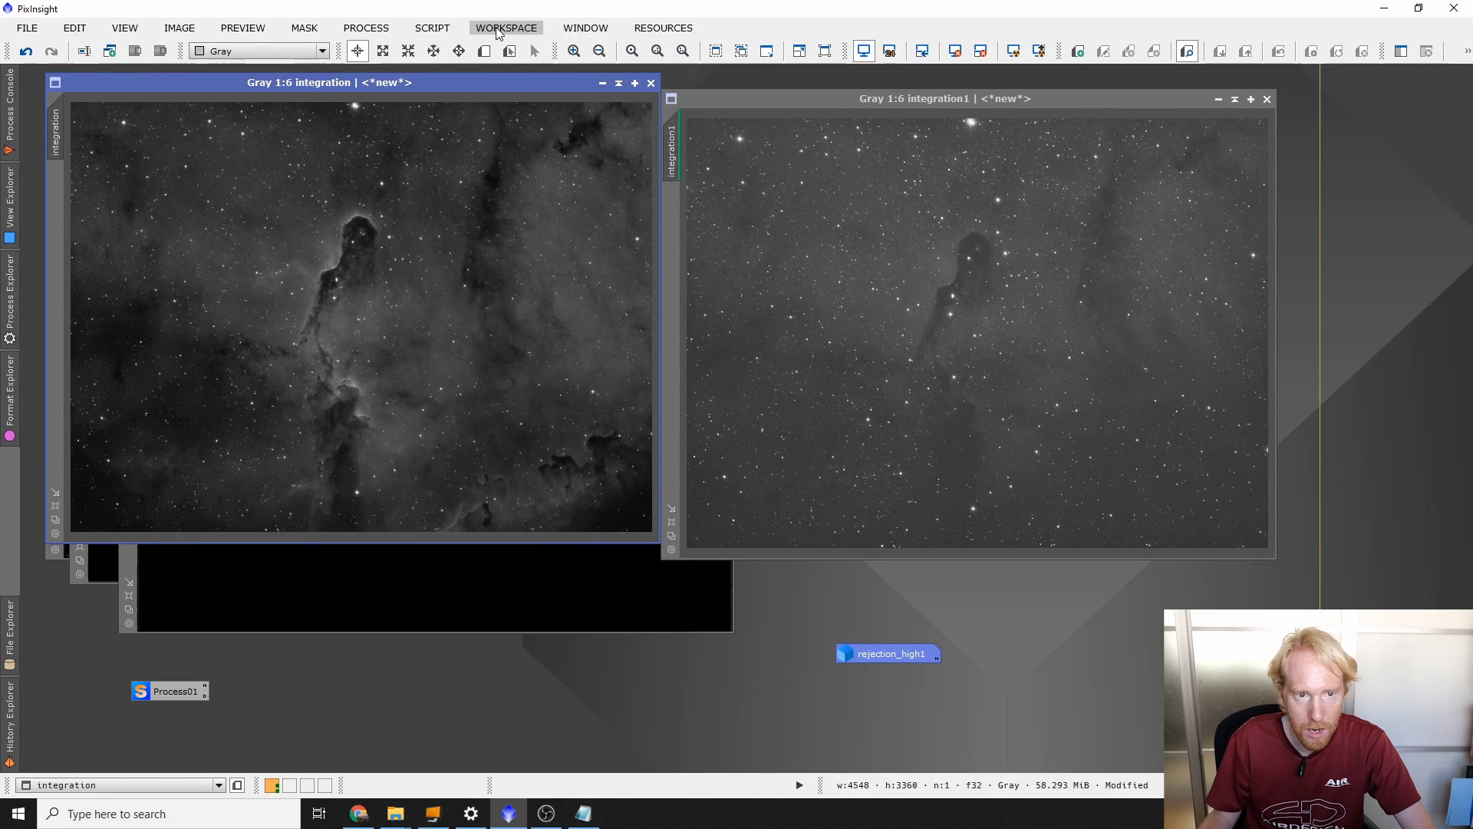
Step: Stretch the OIII image "integration1" with the same EZ Soft Stretch settings and align its window level with the HA image
click(432, 27)
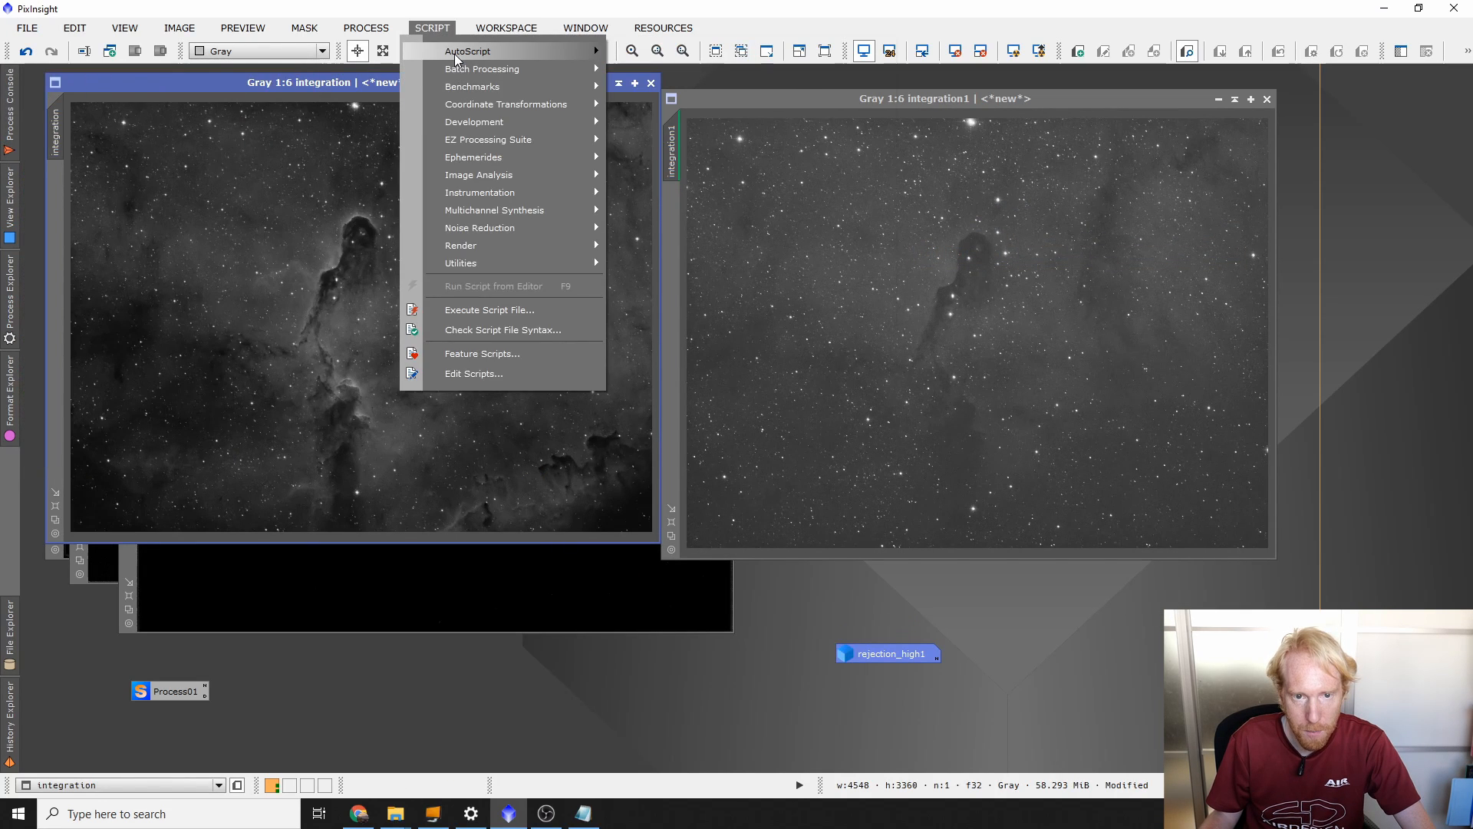
mouse_move(470, 143)
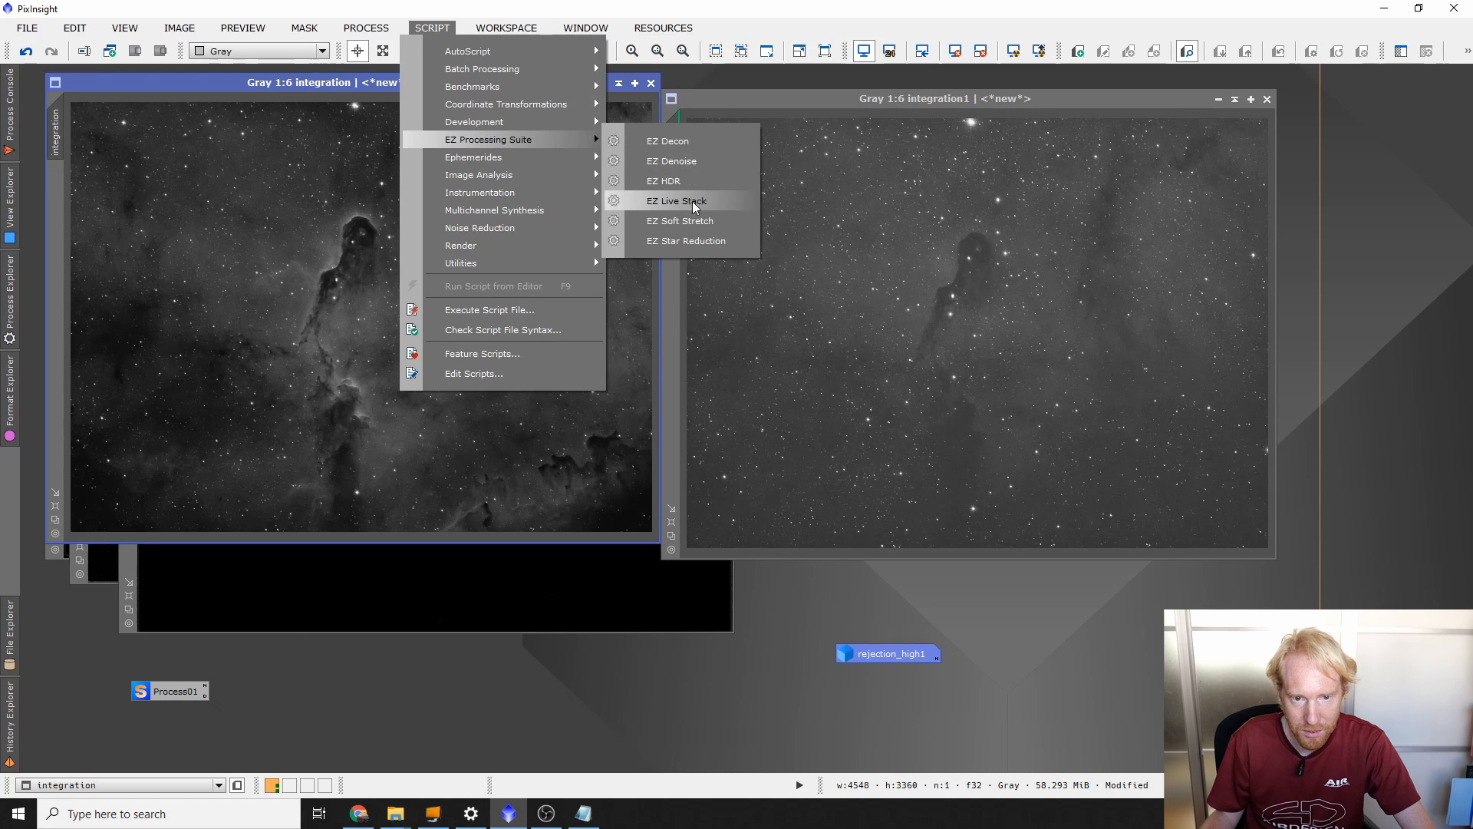
click(679, 221)
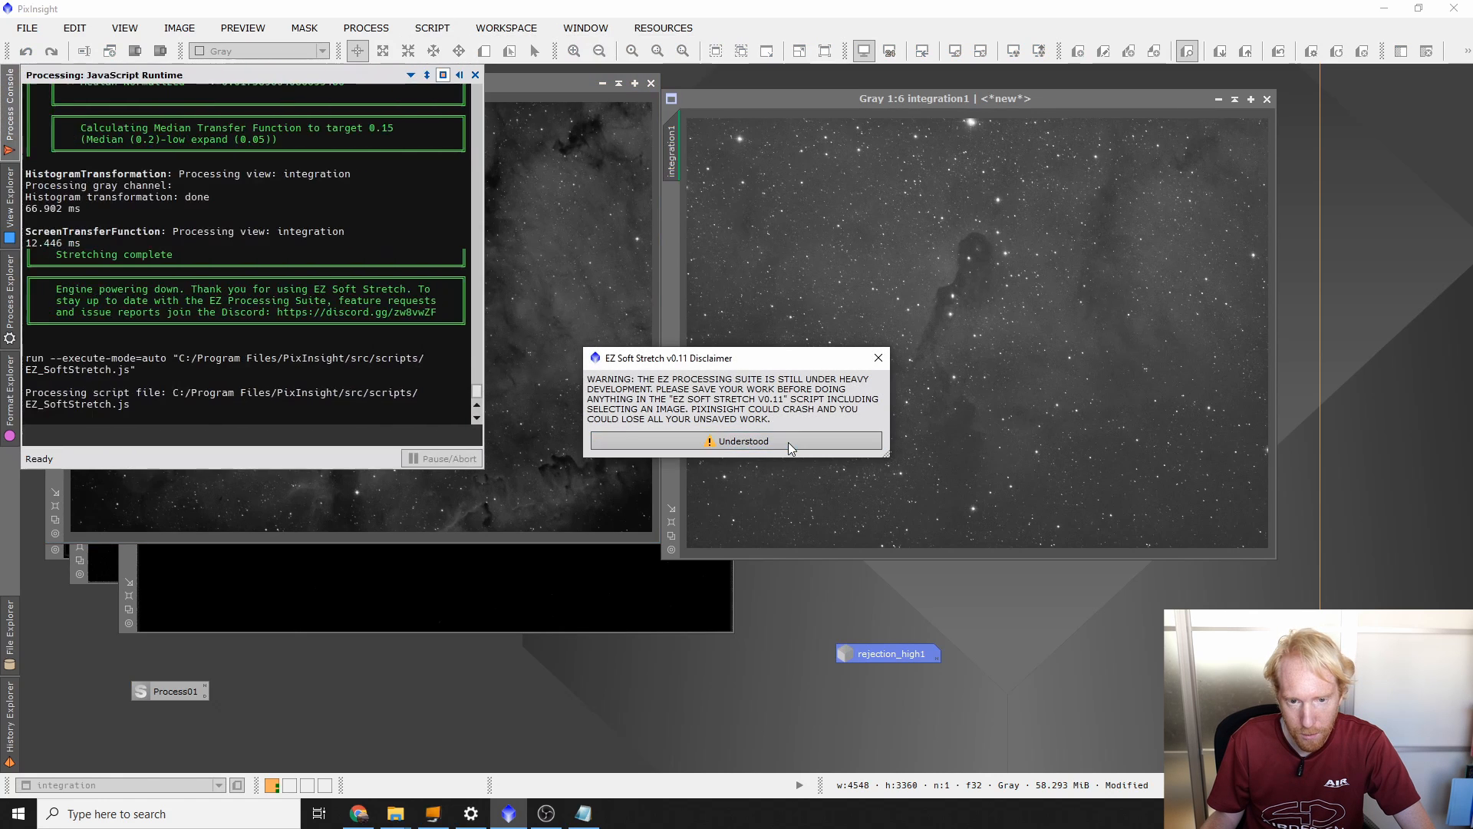
click(788, 442)
click(652, 295)
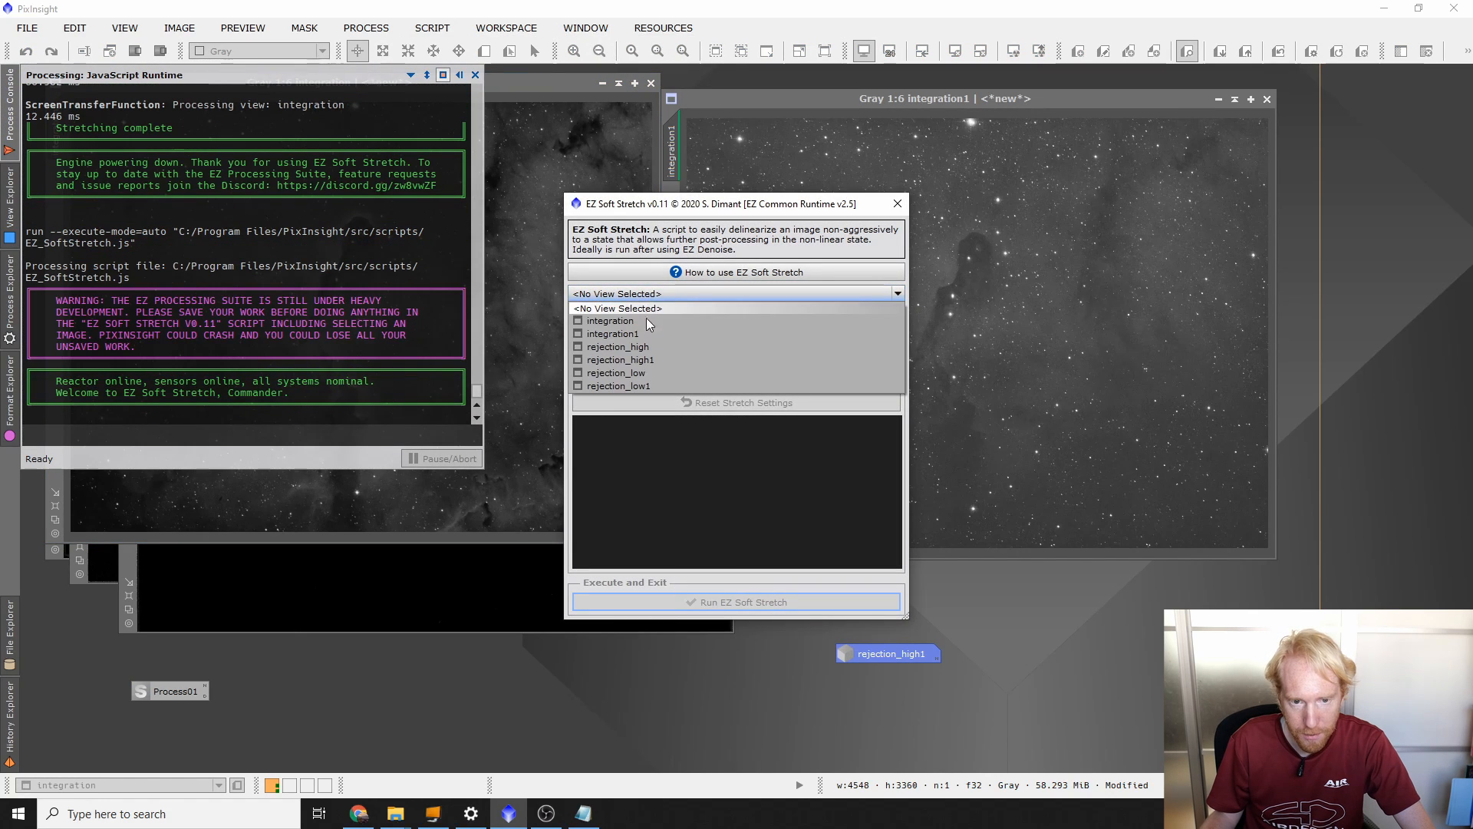
click(641, 334)
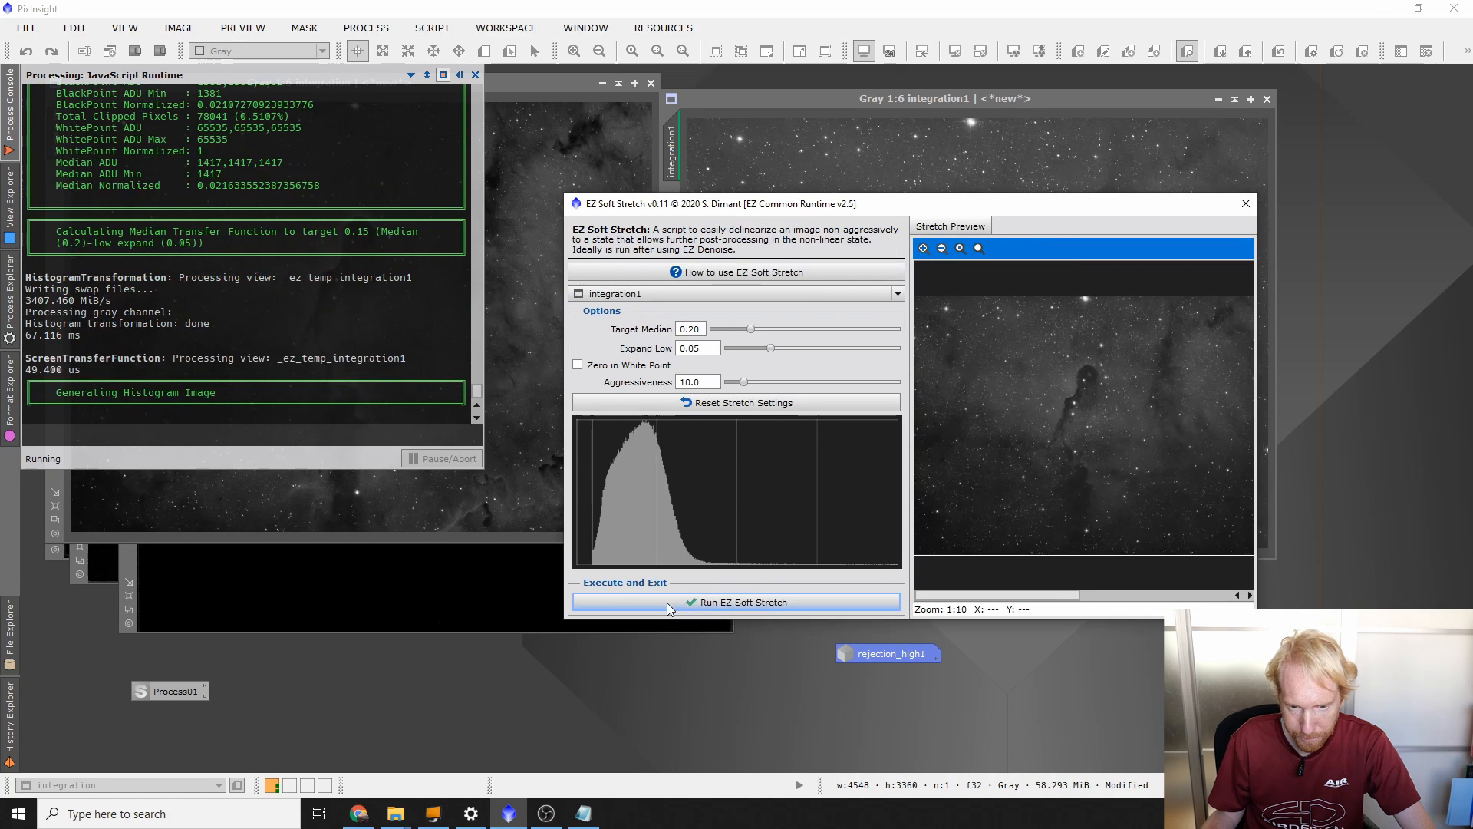
click(670, 602)
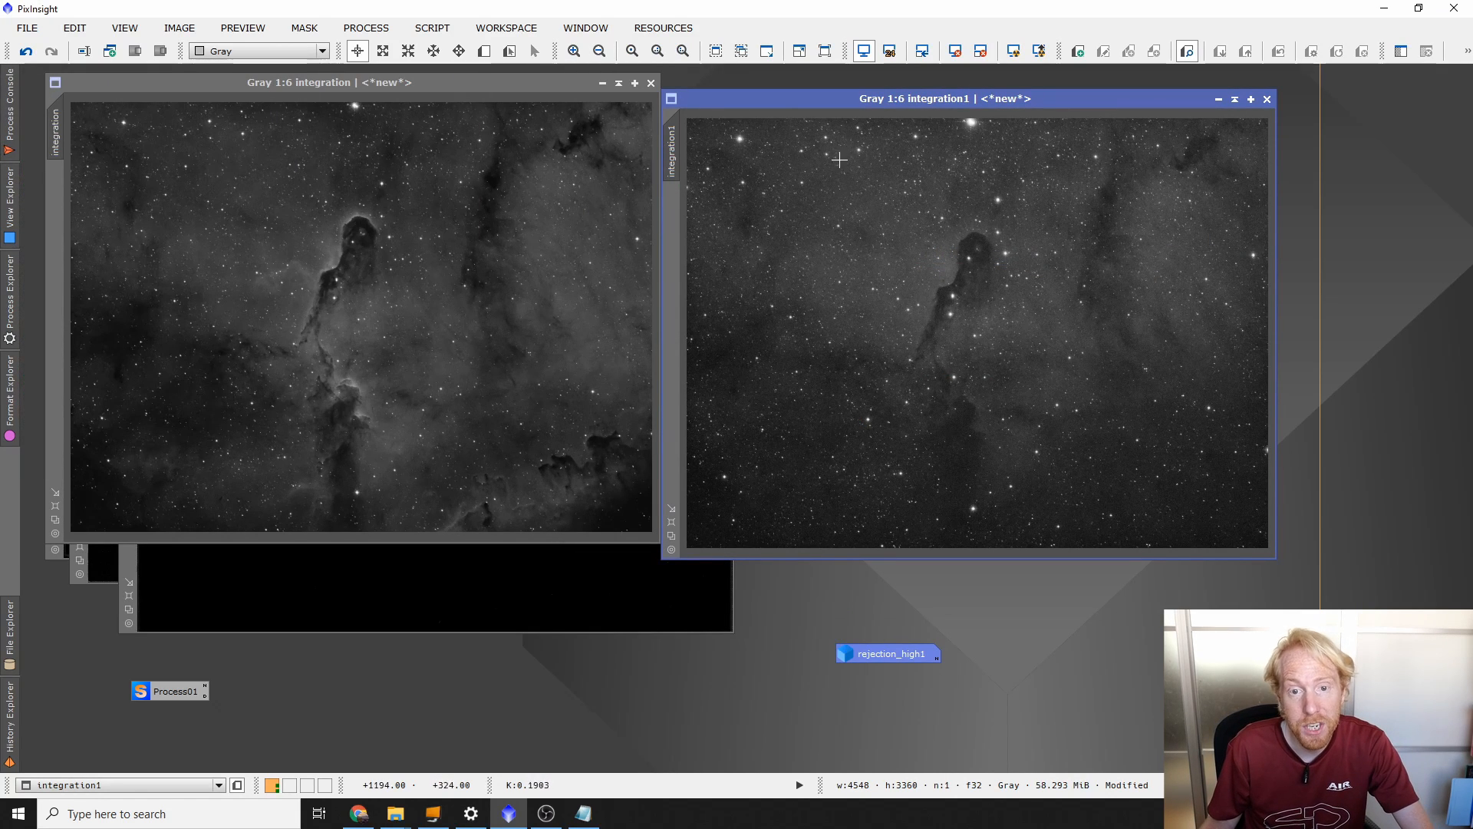
mouse_move(830, 105)
mouse_down()
mouse_move(839, 94)
mouse_move(822, 88)
mouse_up()
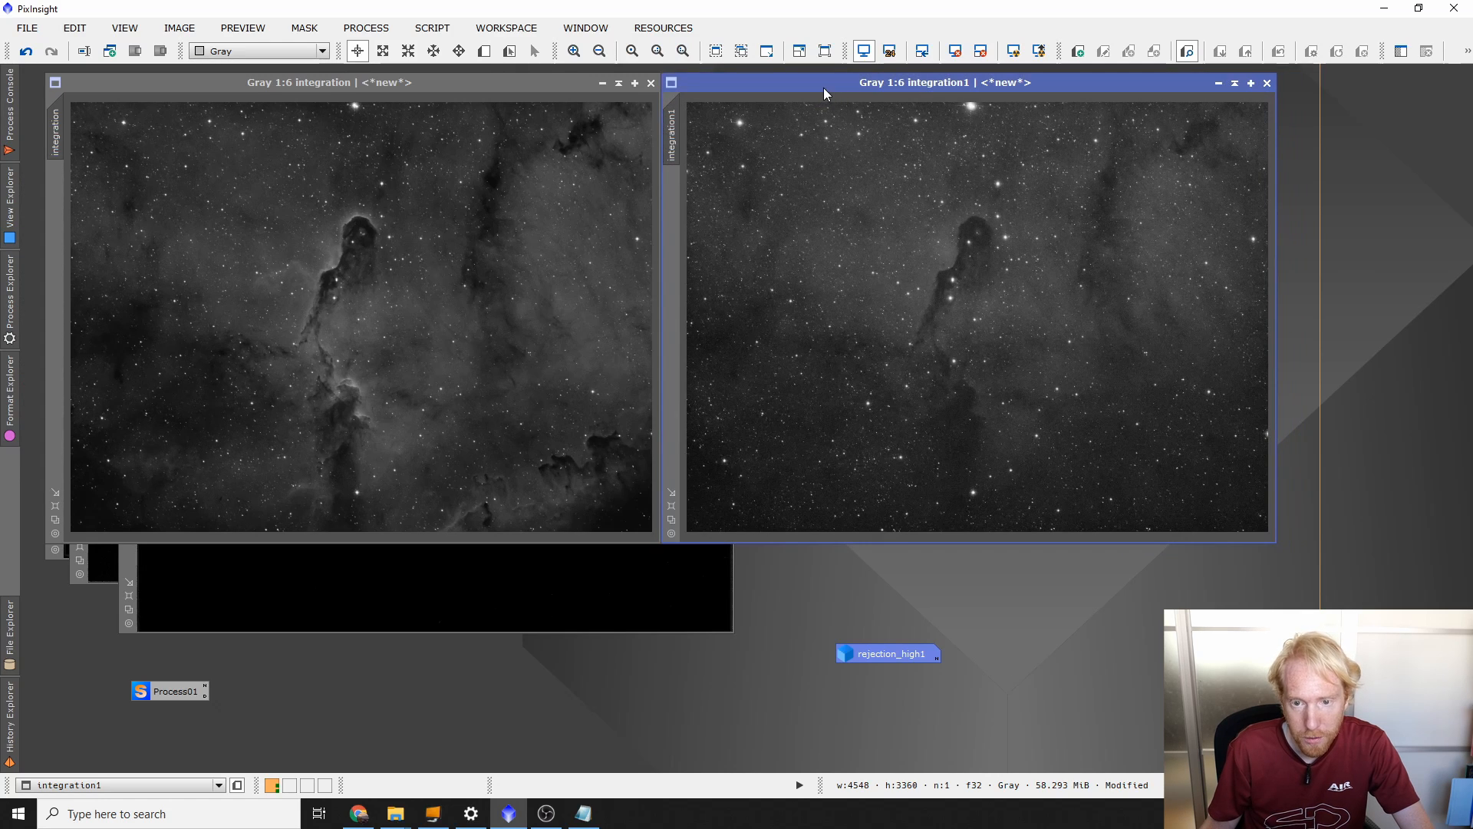
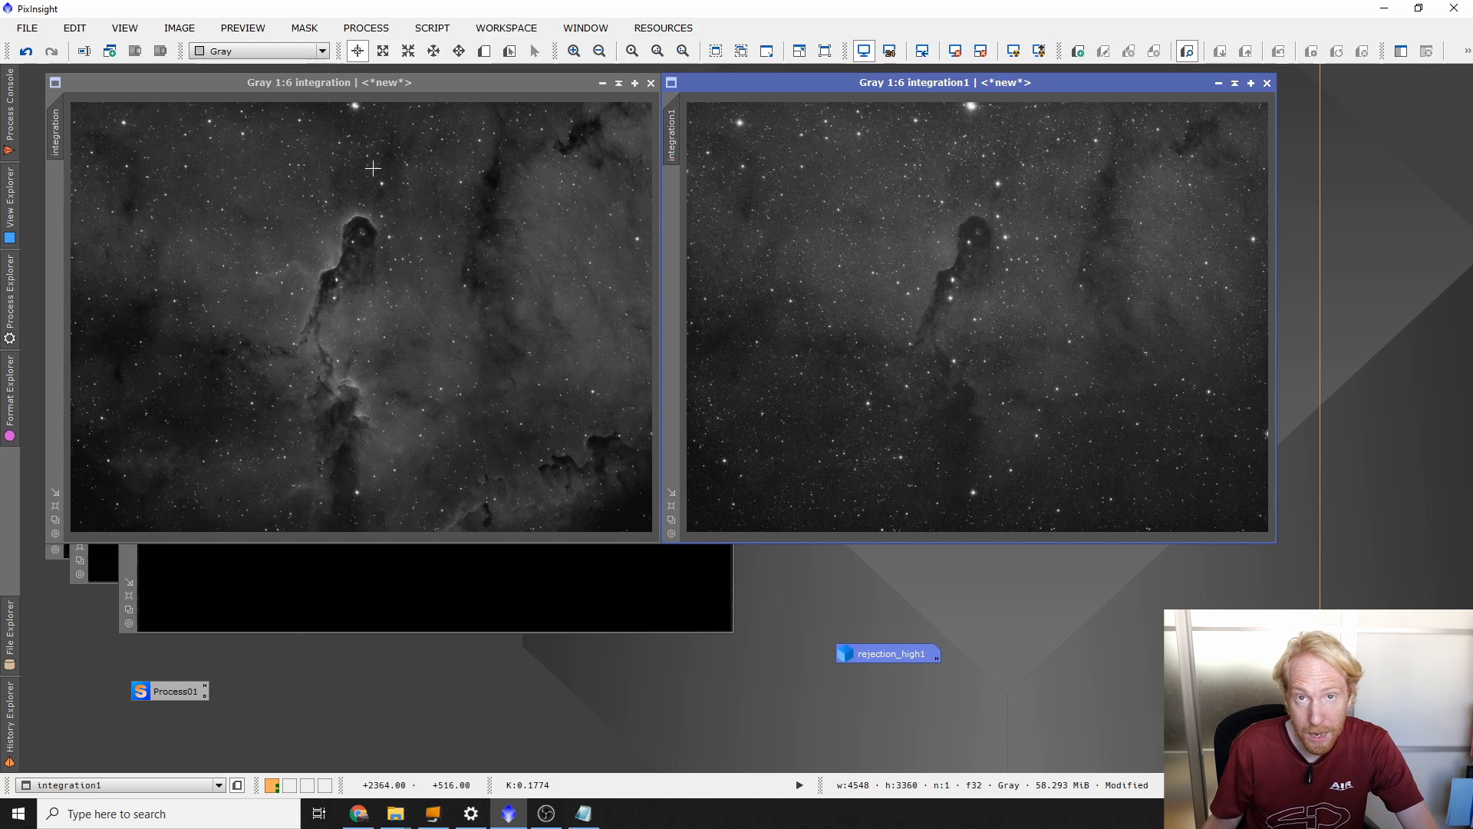
Step: Find PixelMath among the available processes and open it
click(9, 307)
scroll(144, 277, down, 6)
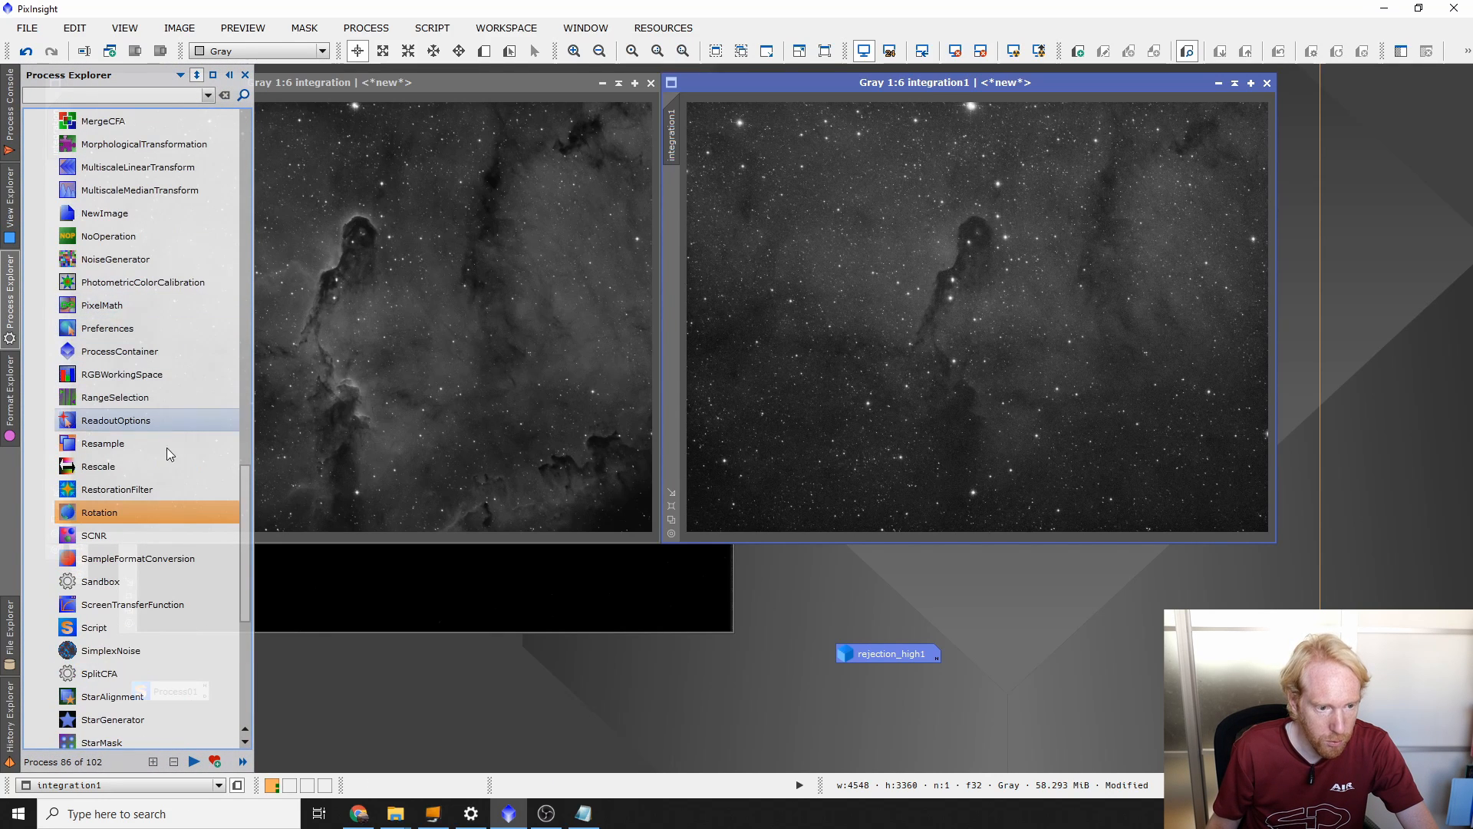
scroll(169, 517, down, 2)
scroll(138, 534, down, 2)
scroll(141, 499, up, 3)
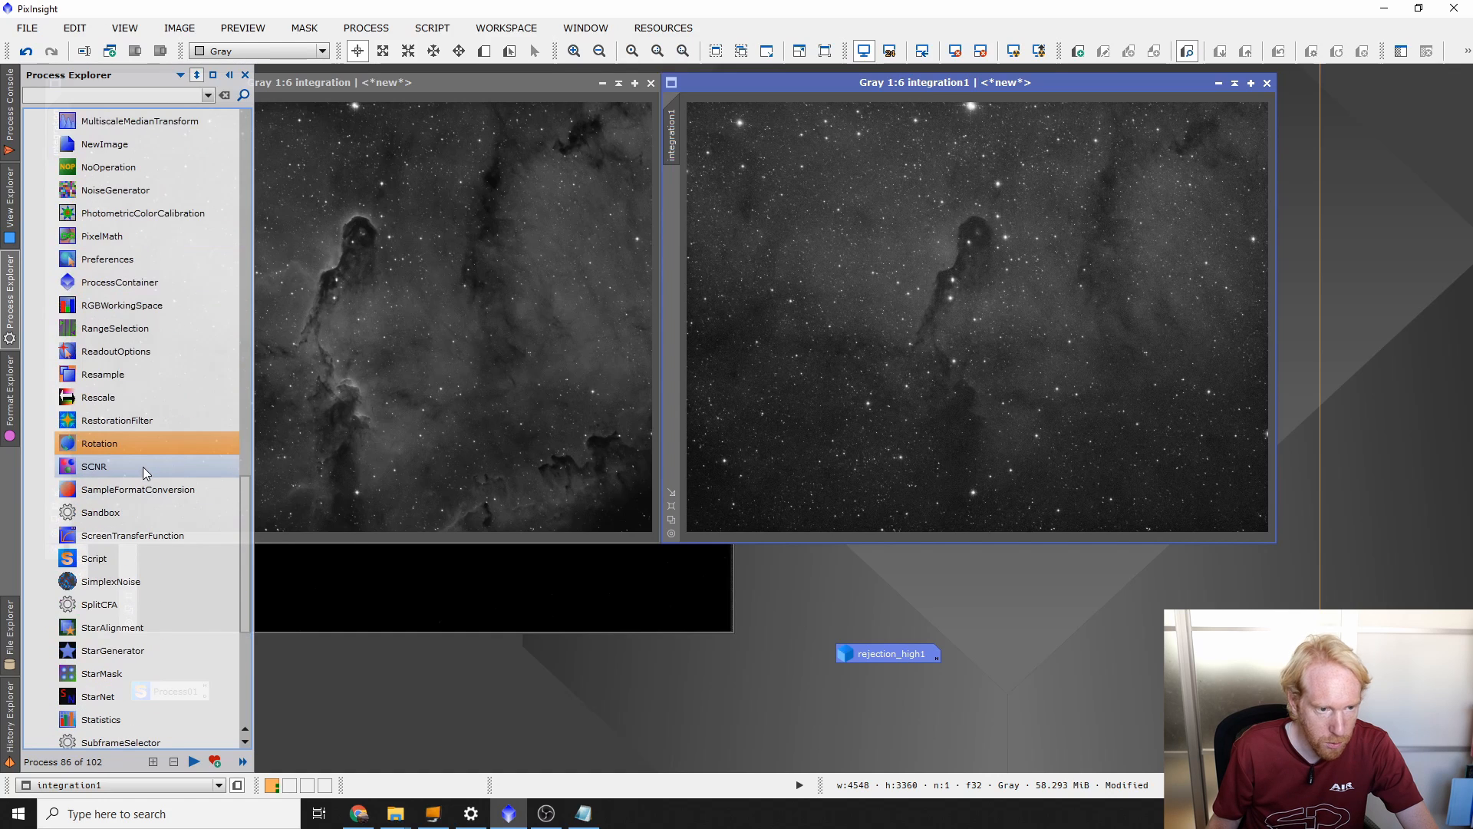
click(99, 237)
double_click(99, 236)
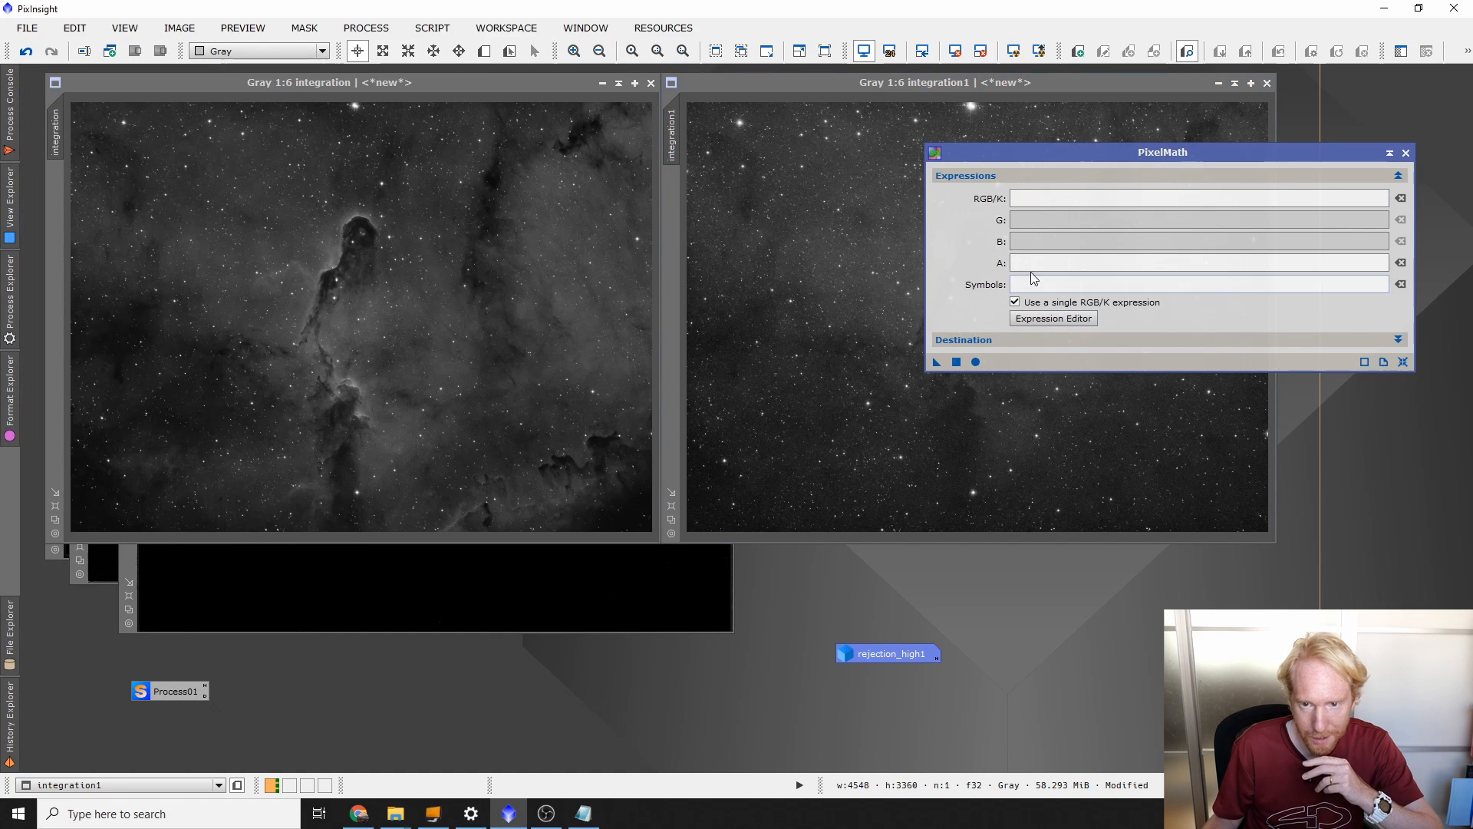
Step: Rename the image "integration1" to OIII and the image "integration" to HA
click(676, 127)
double_click(674, 128)
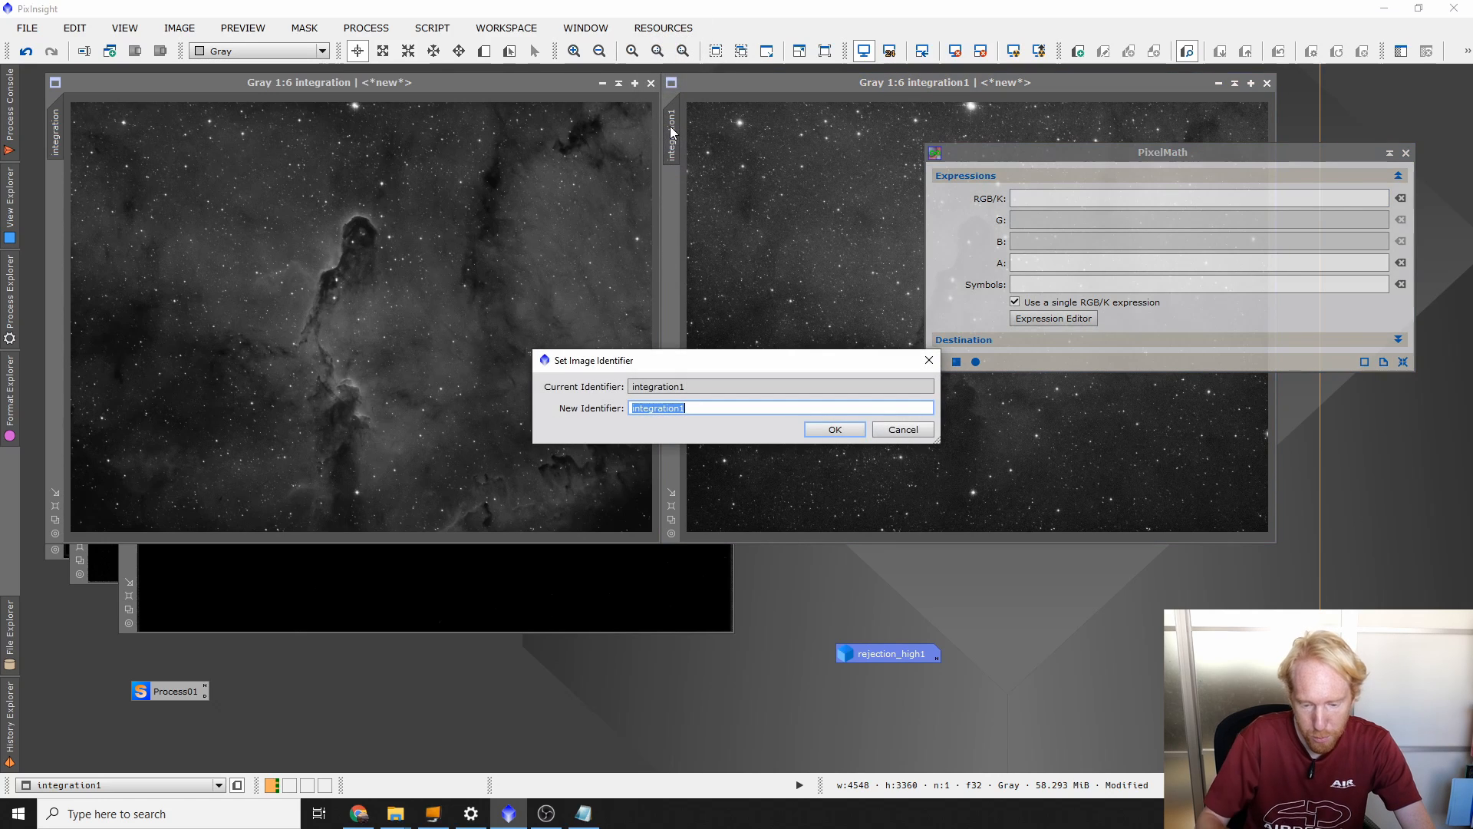
text(OIII)
key(Return)
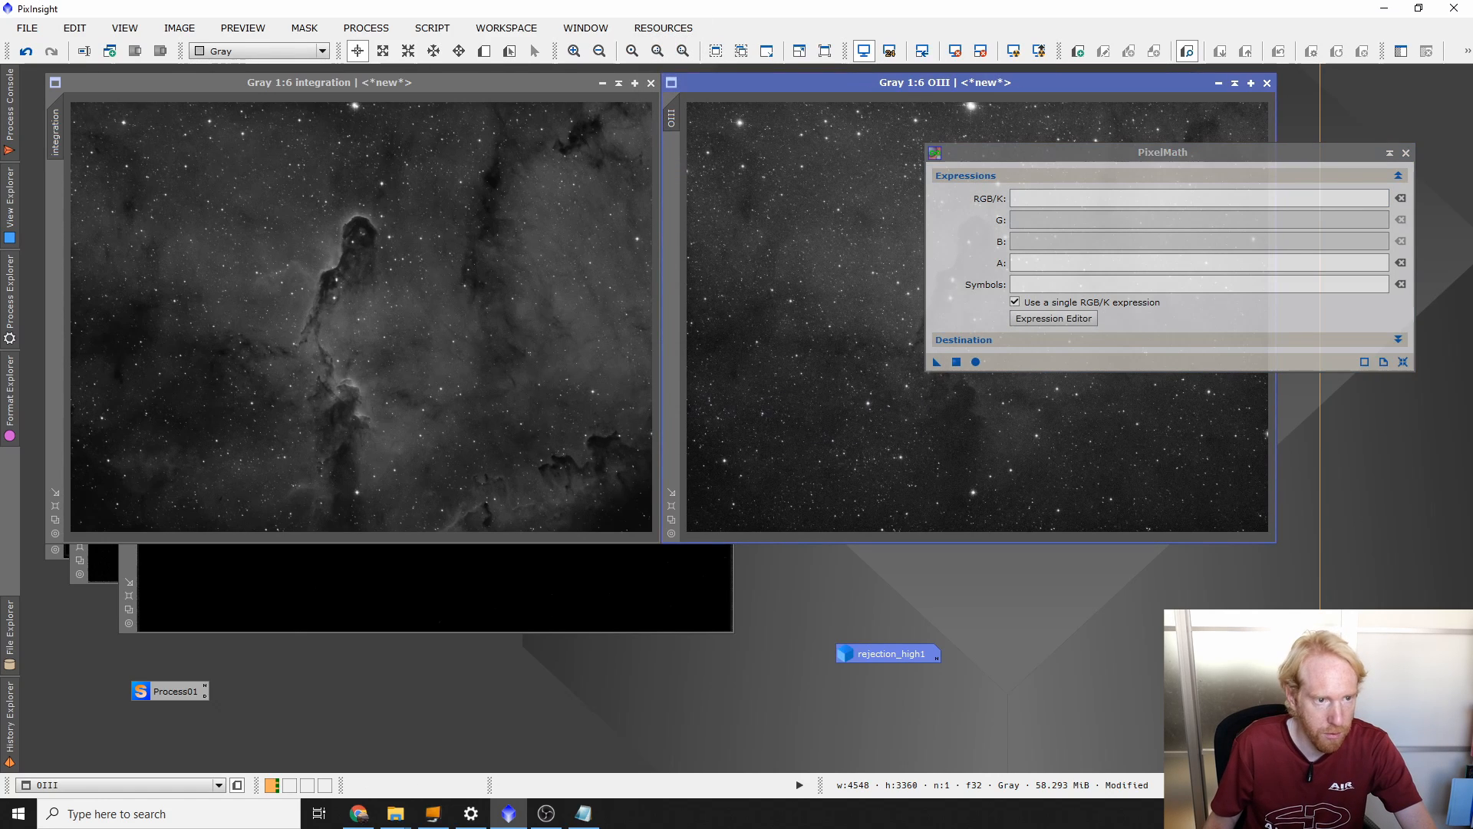
double_click(56, 131)
text(HA)
key(Return)
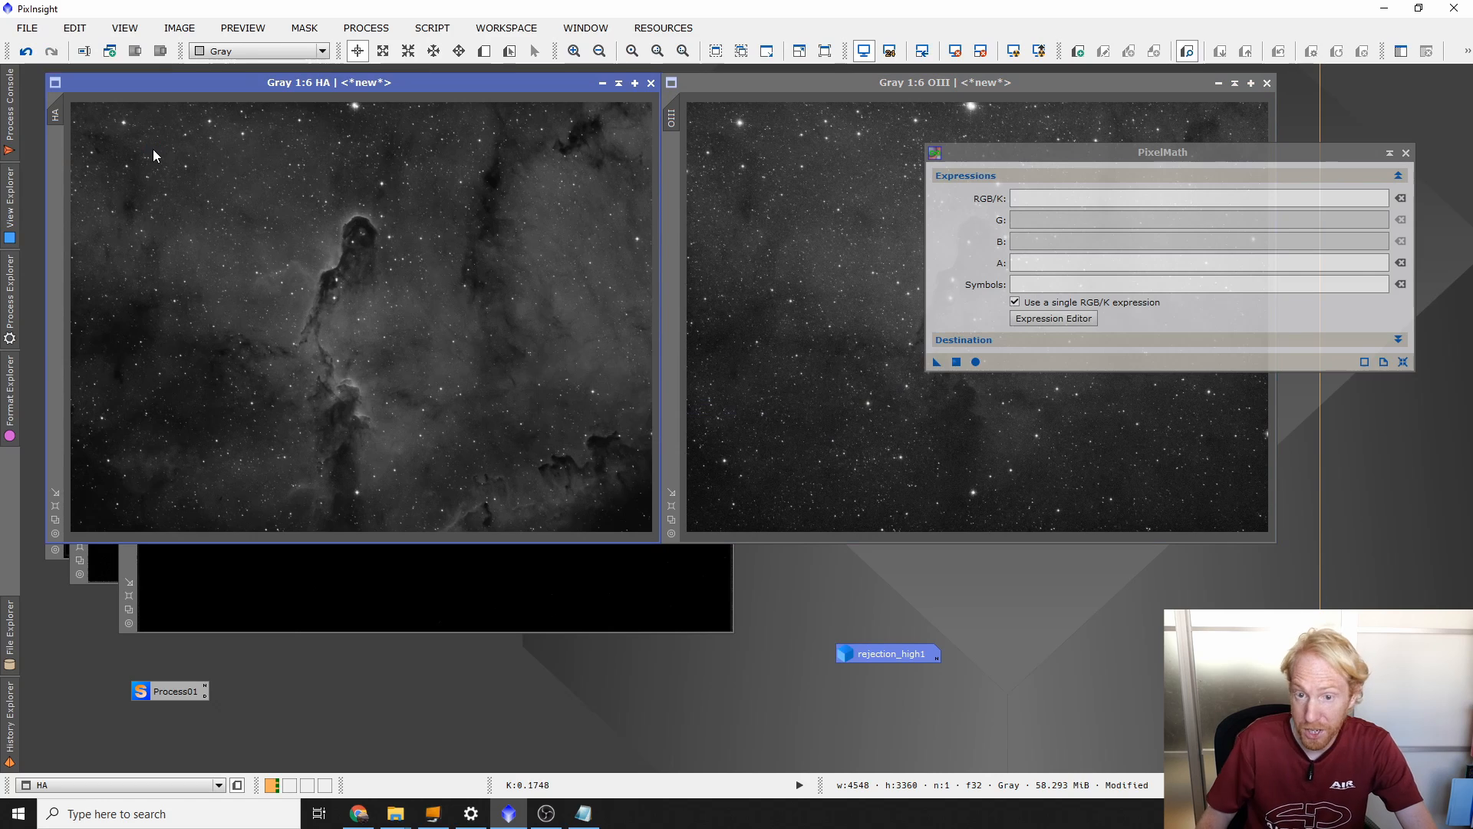
Step: Set separate PixelMath channel expressions: HA for red, OIII for green and OIII for blue
click(1106, 197)
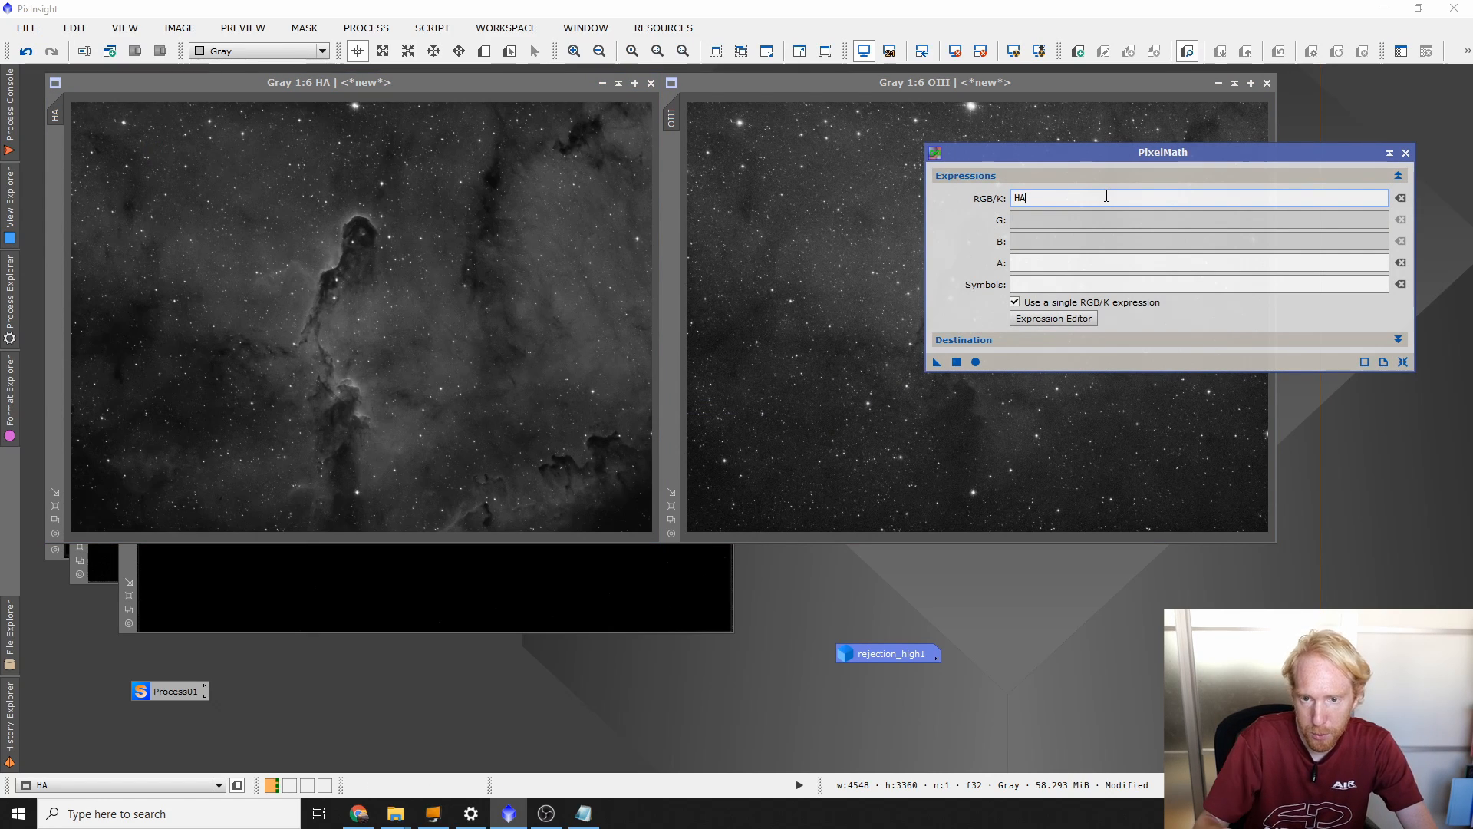
click(1015, 302)
click(1042, 220)
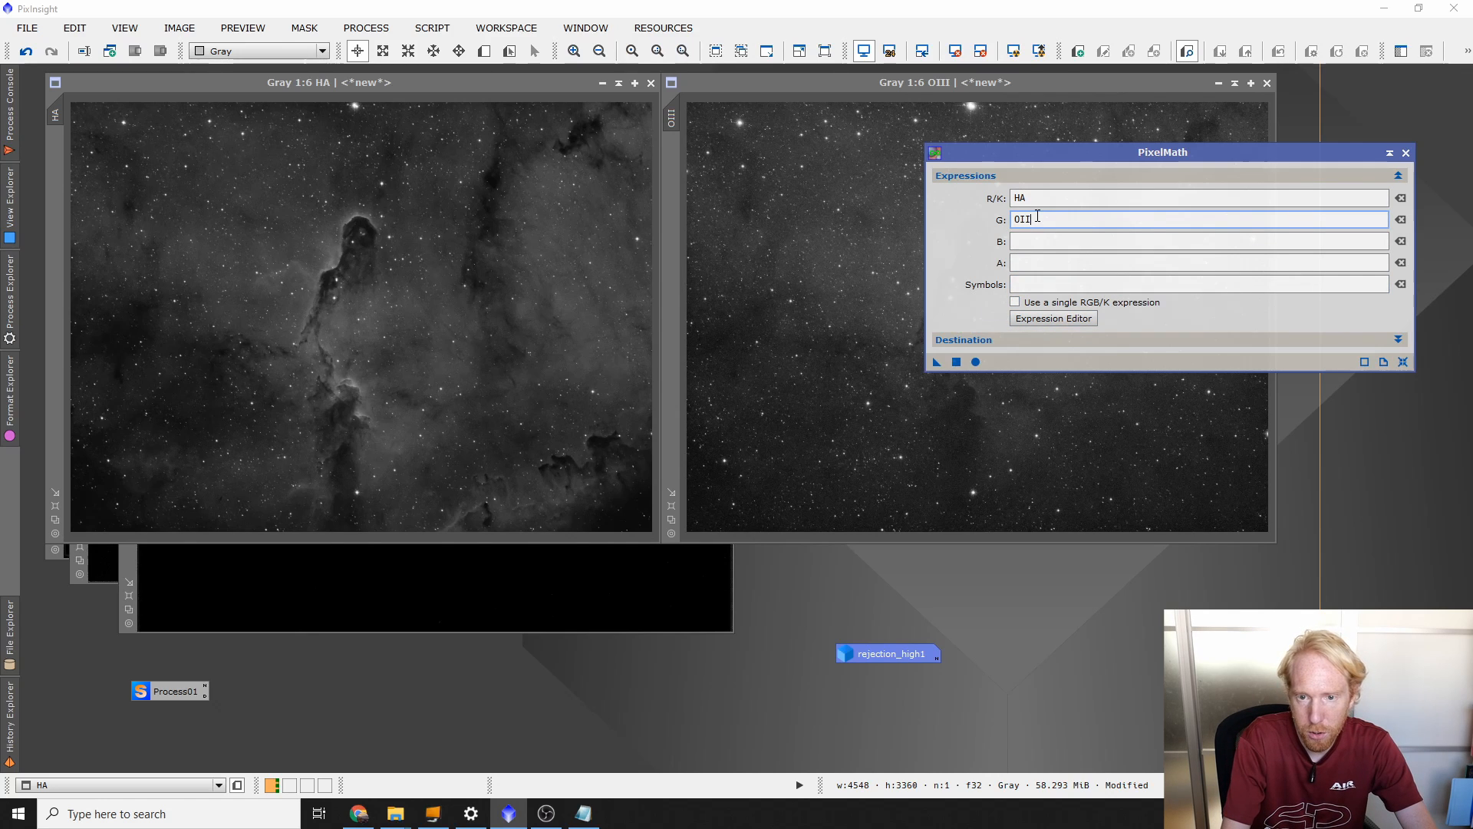
key(Tab)
text(O)
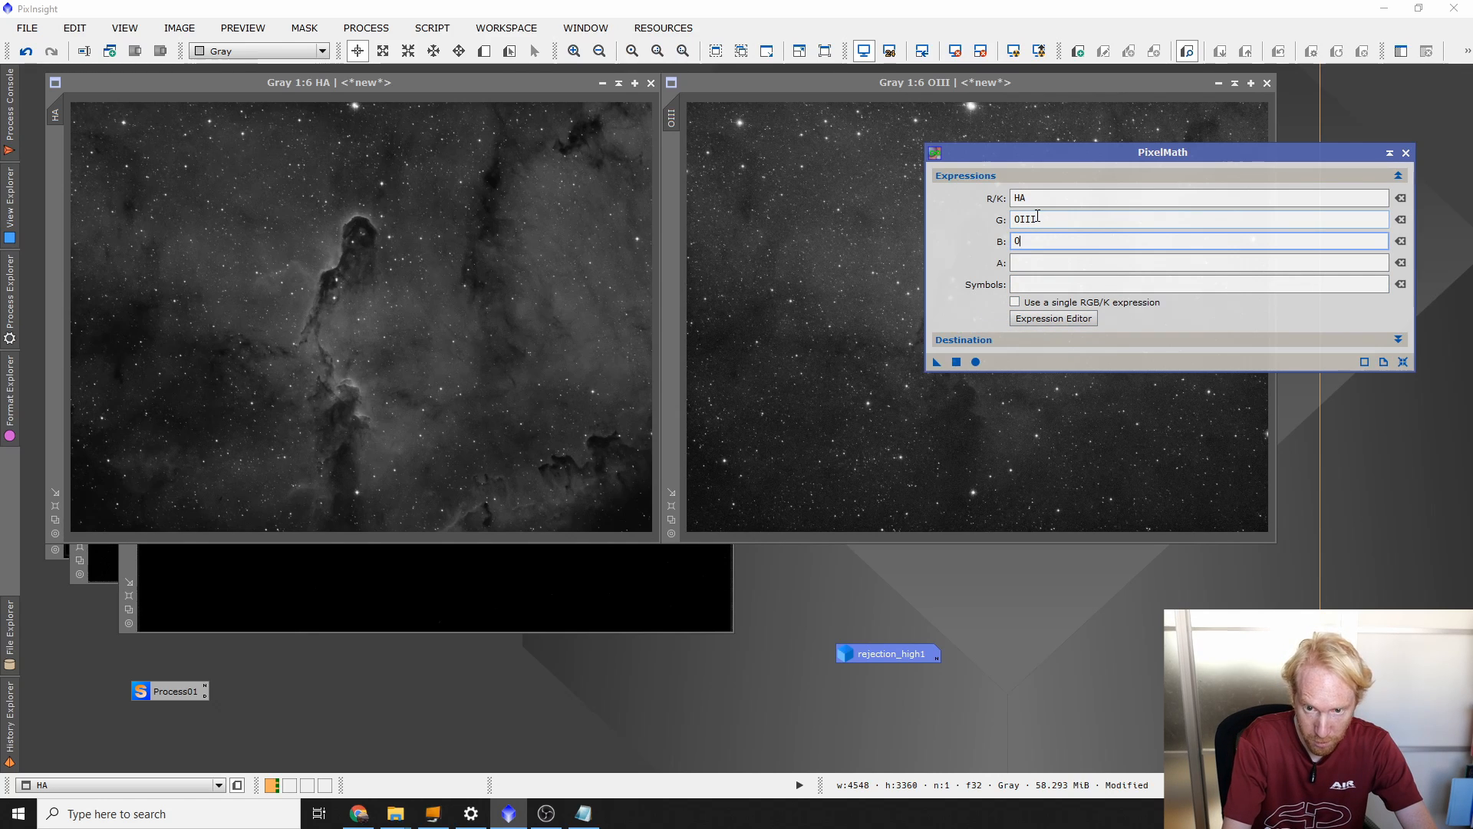
Step: Output the PixelMath combination as a new image in RGB Color, and place the resulting image over the HA and OIII windows
click(1002, 342)
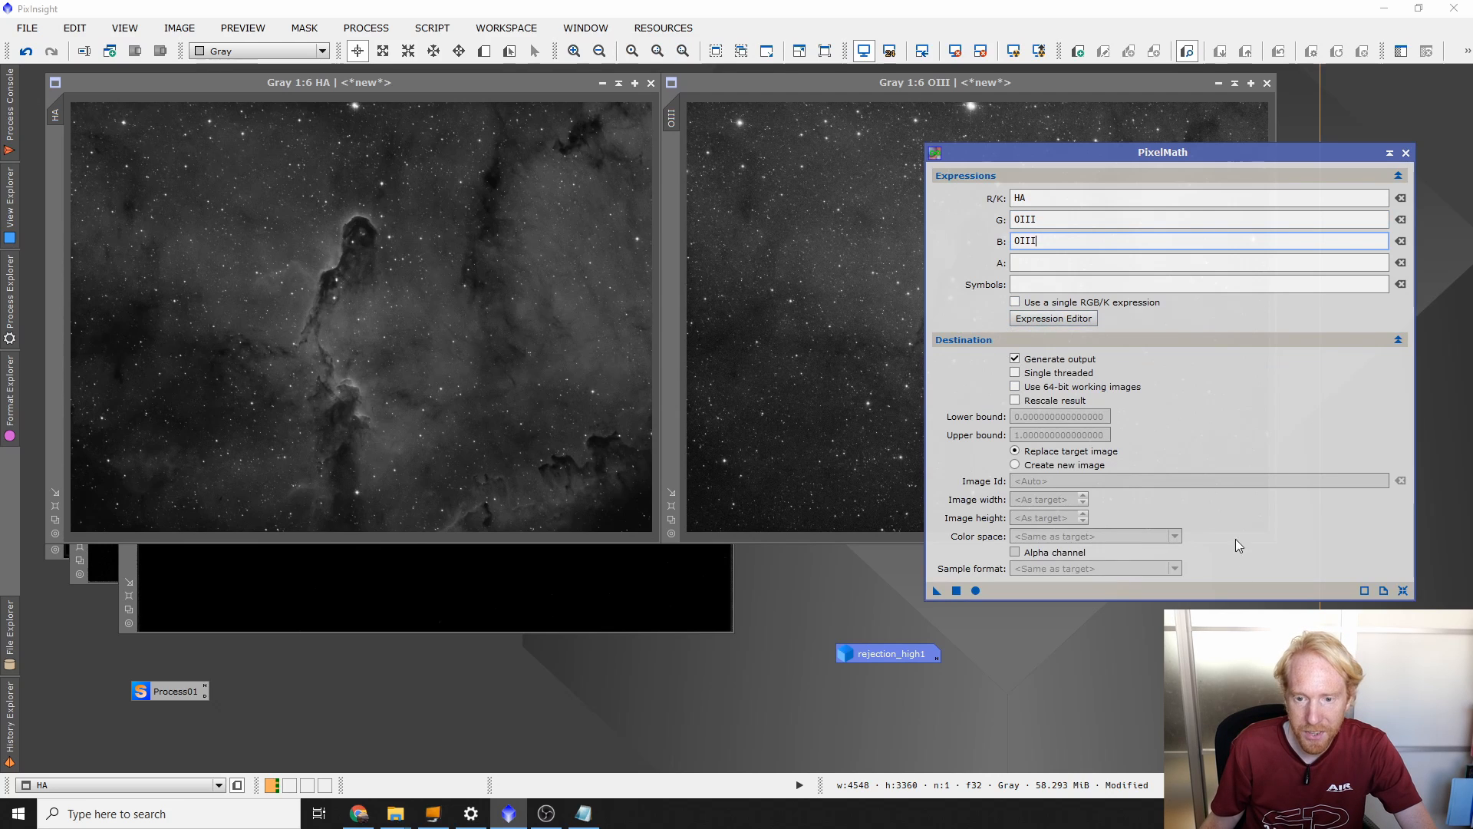
click(1038, 466)
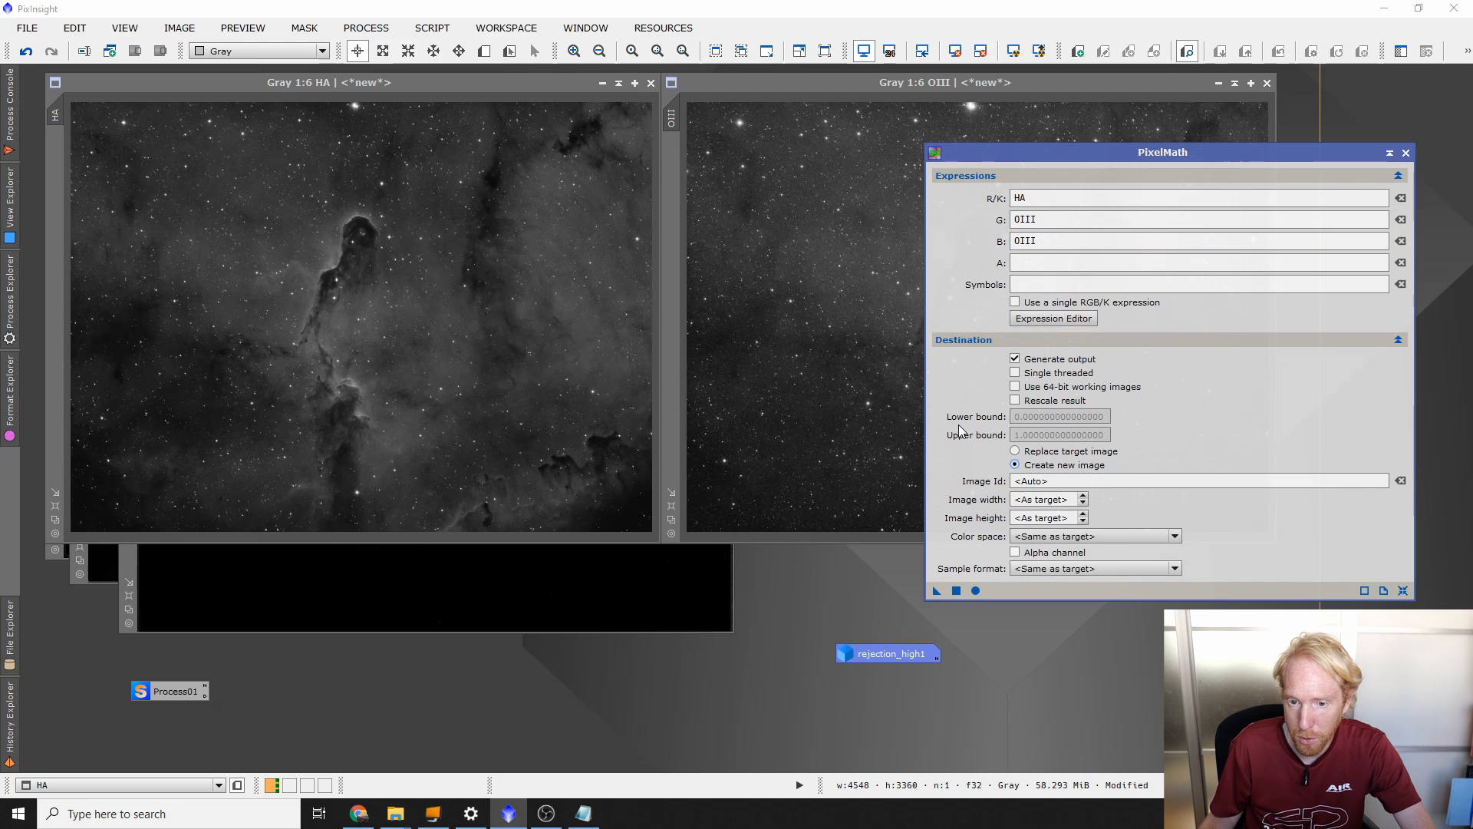
click(1021, 536)
click(1021, 552)
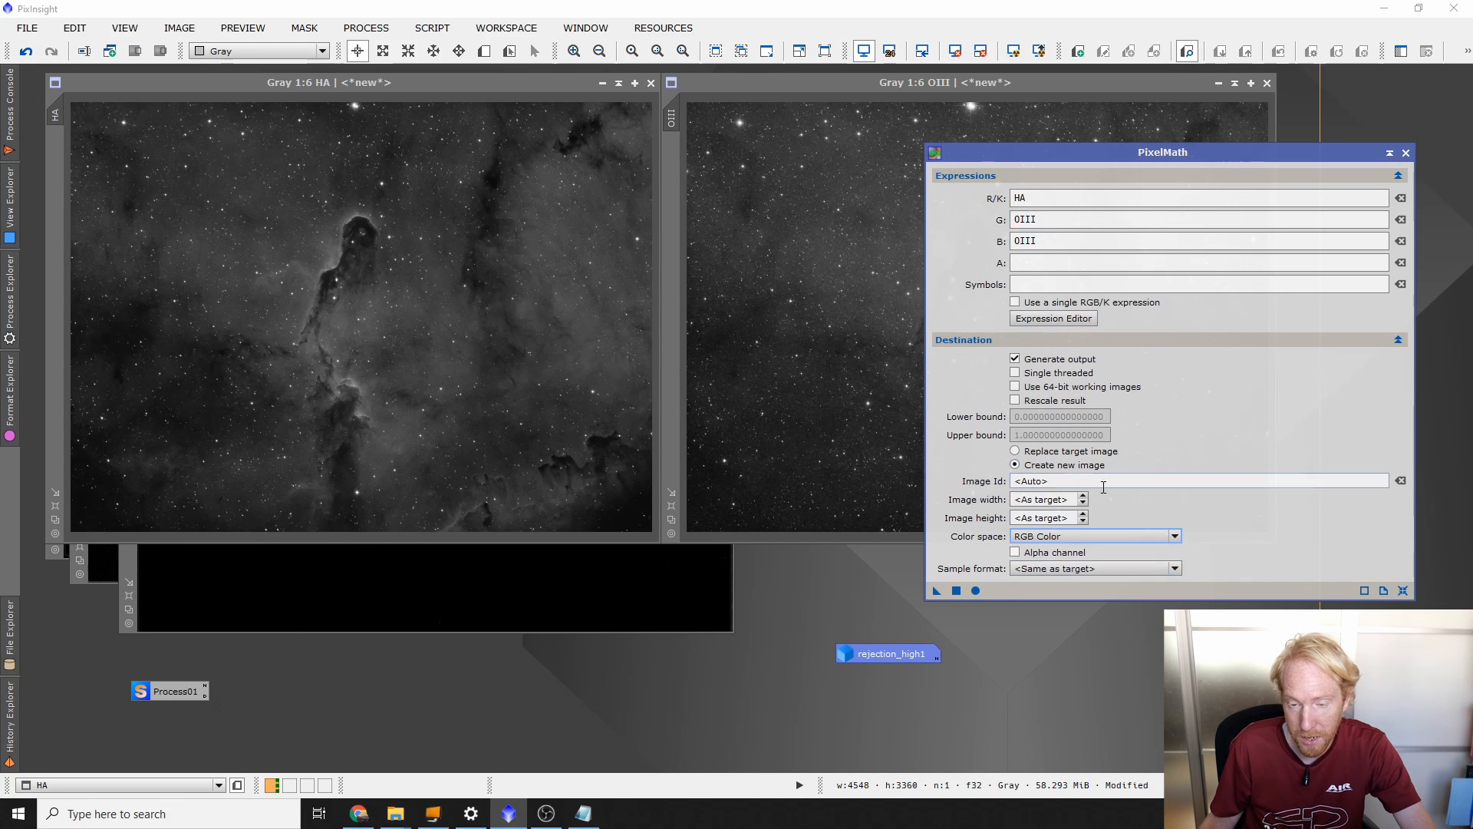
click(957, 590)
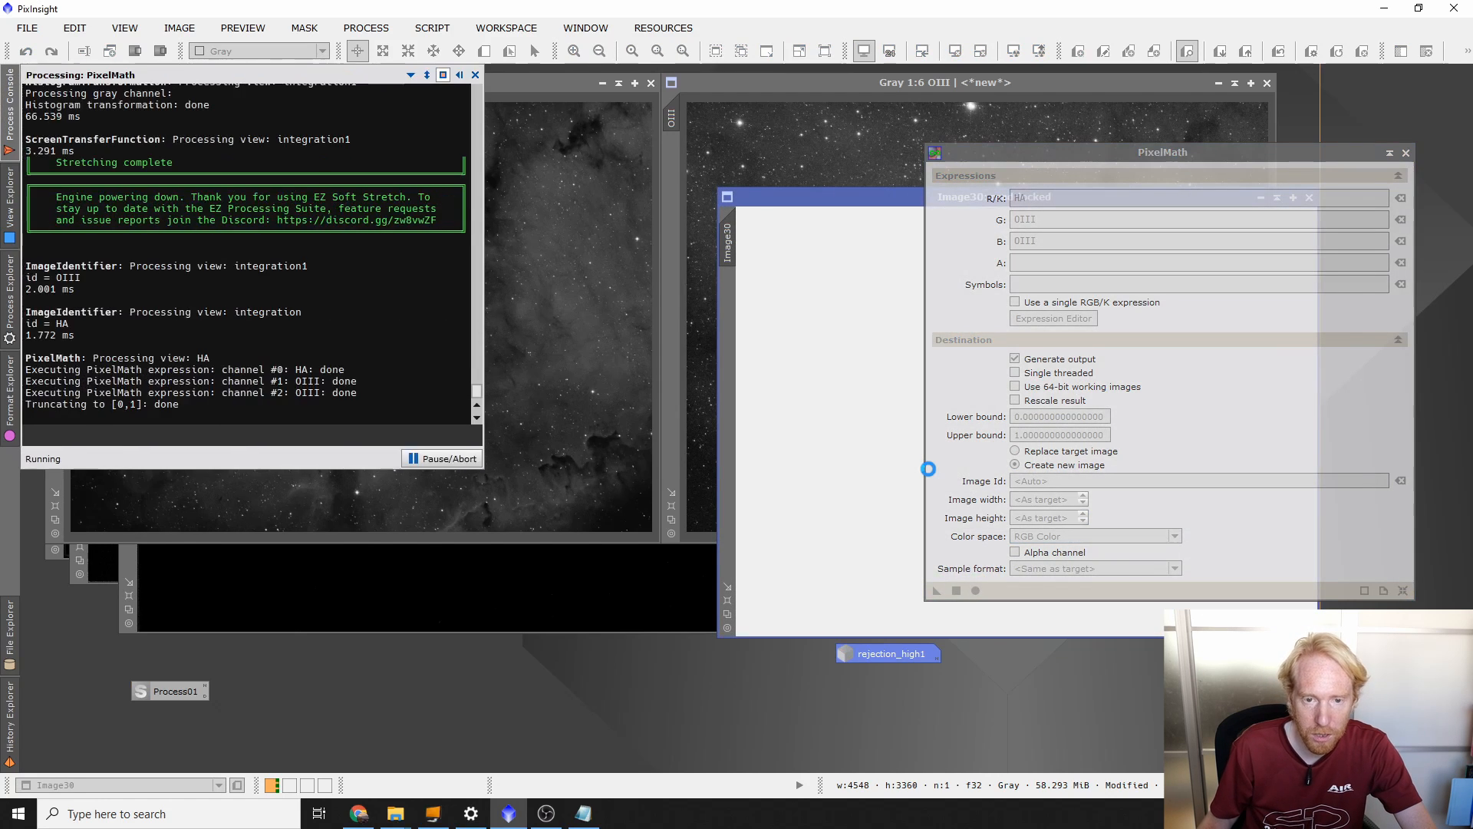
drag(806, 196, 326, 178)
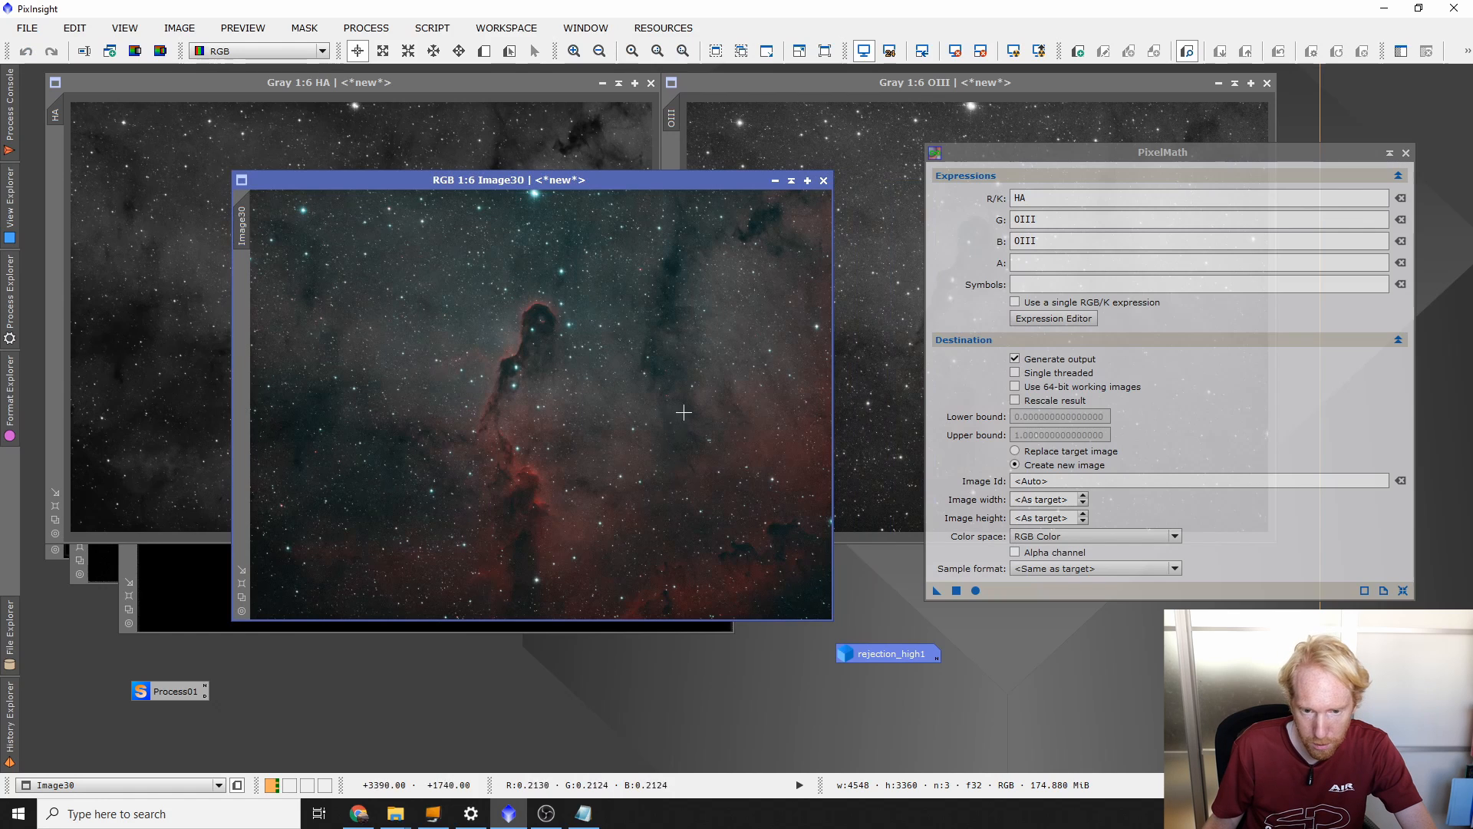
Step: Open the LRGBCombination process and move its window clear for editing
click(9, 296)
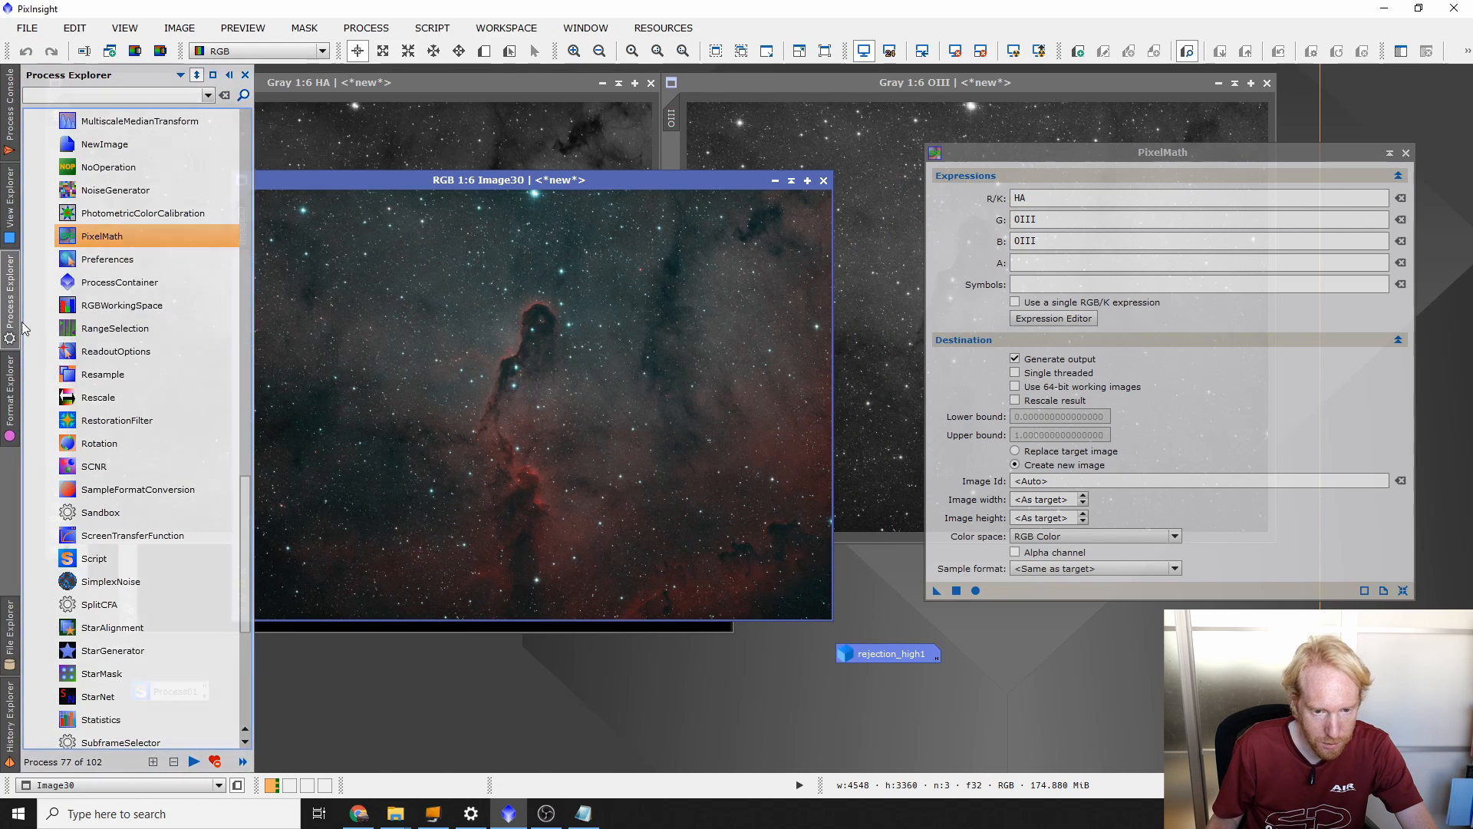
scroll(138, 319, up, 2)
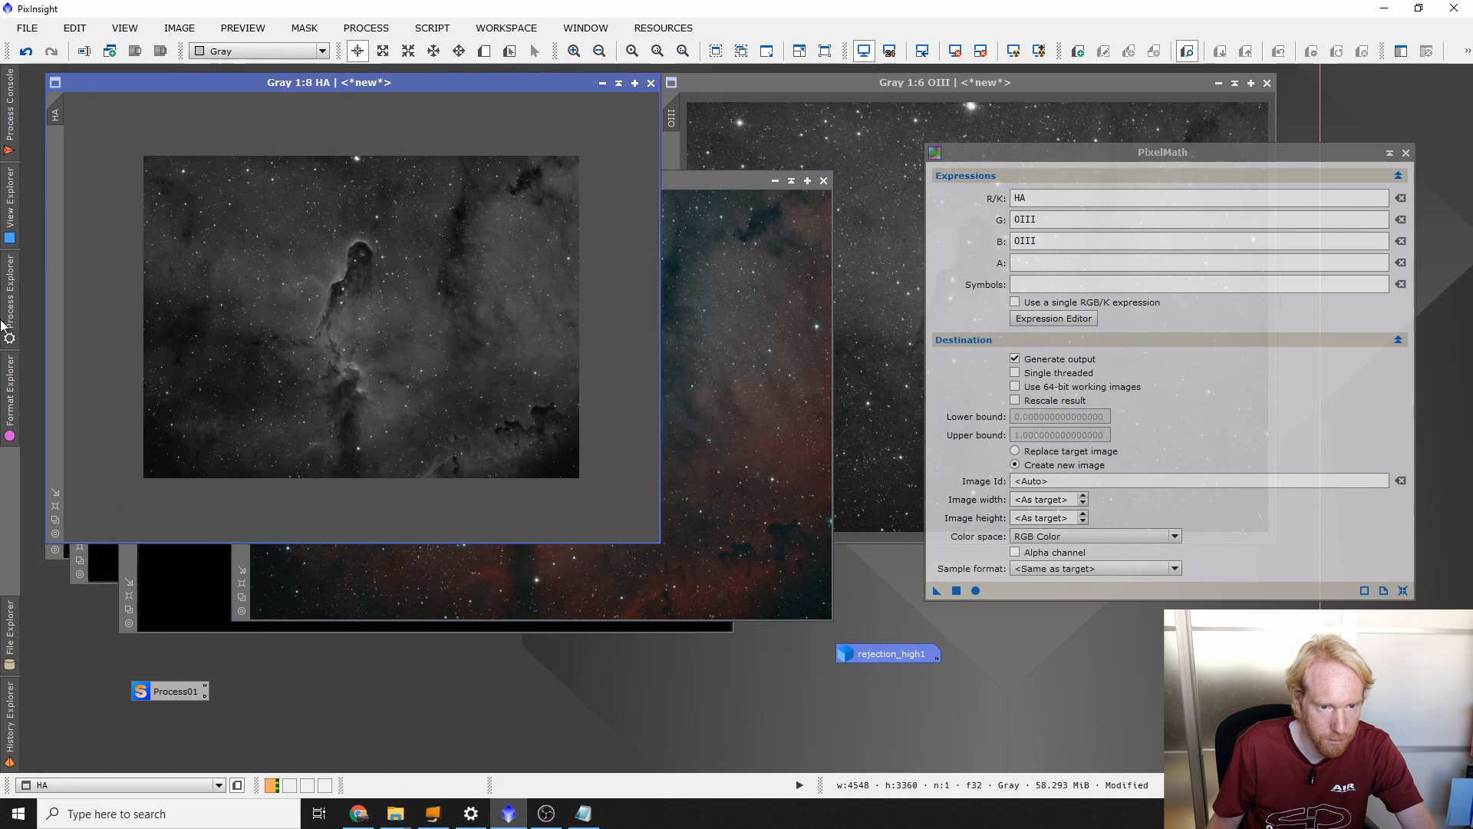
mouse_move(7, 323)
scroll(134, 335, up, 6)
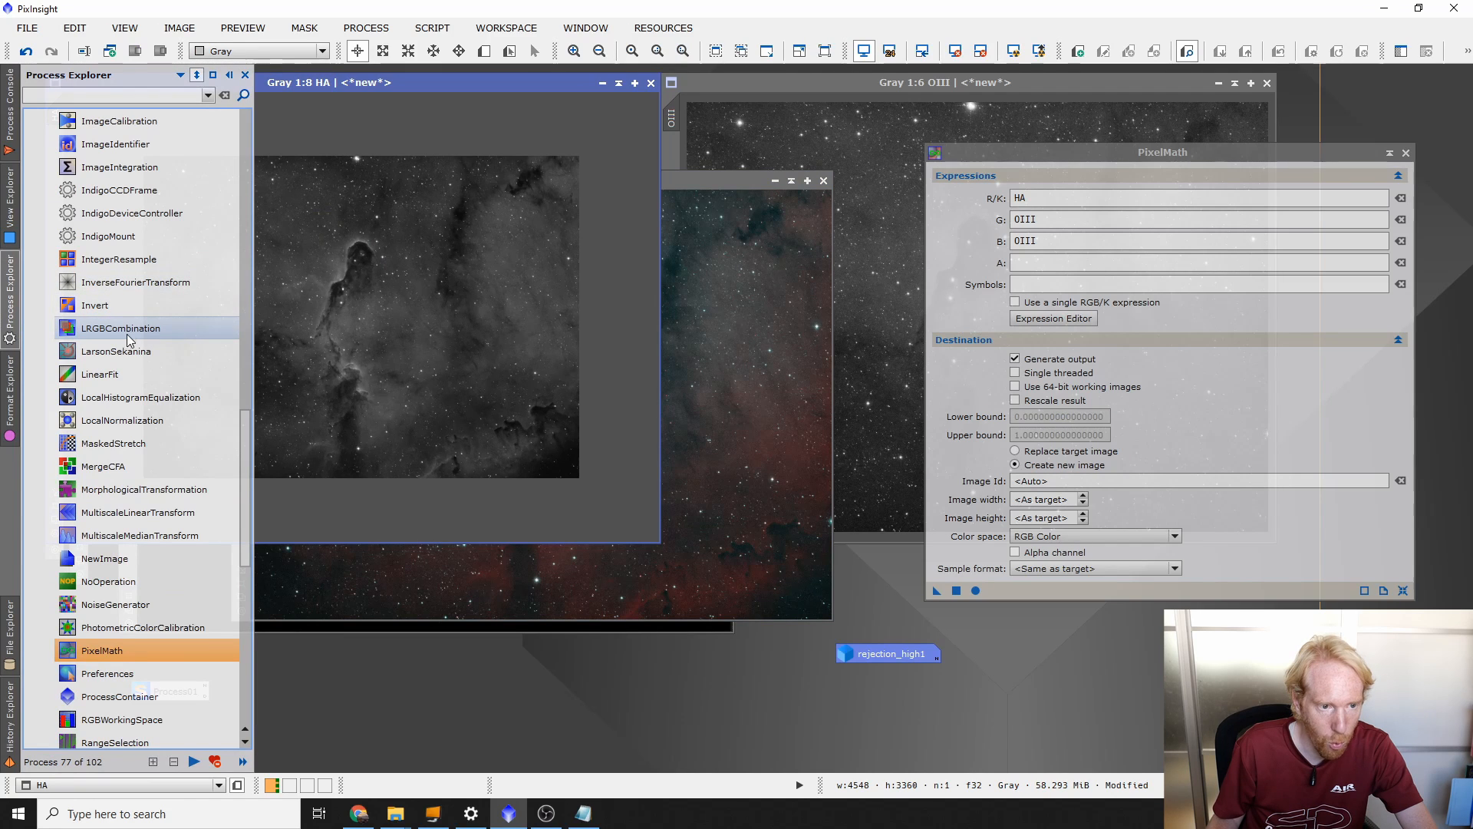
double_click(108, 329)
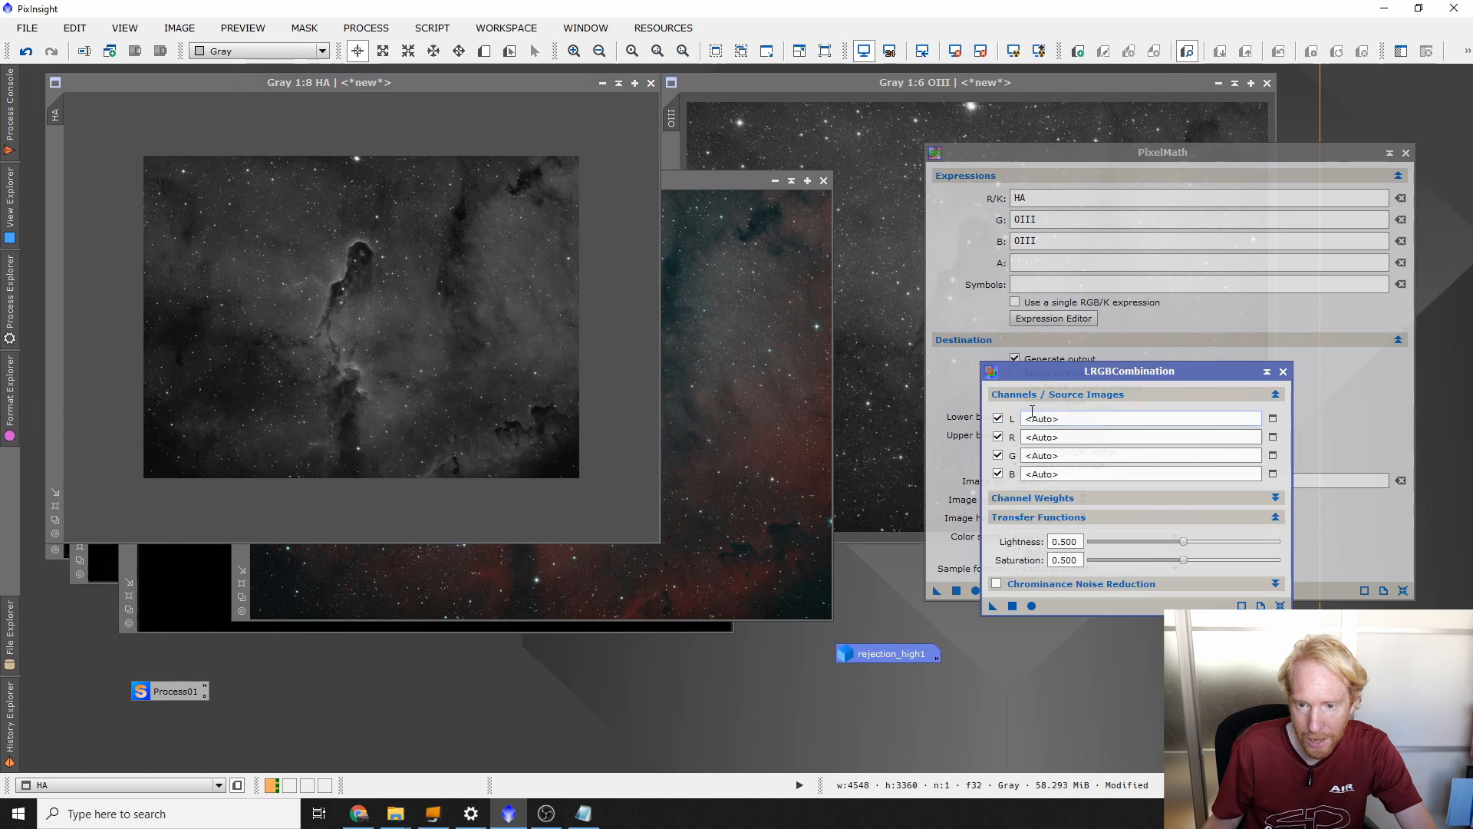
drag(1096, 374, 1060, 281)
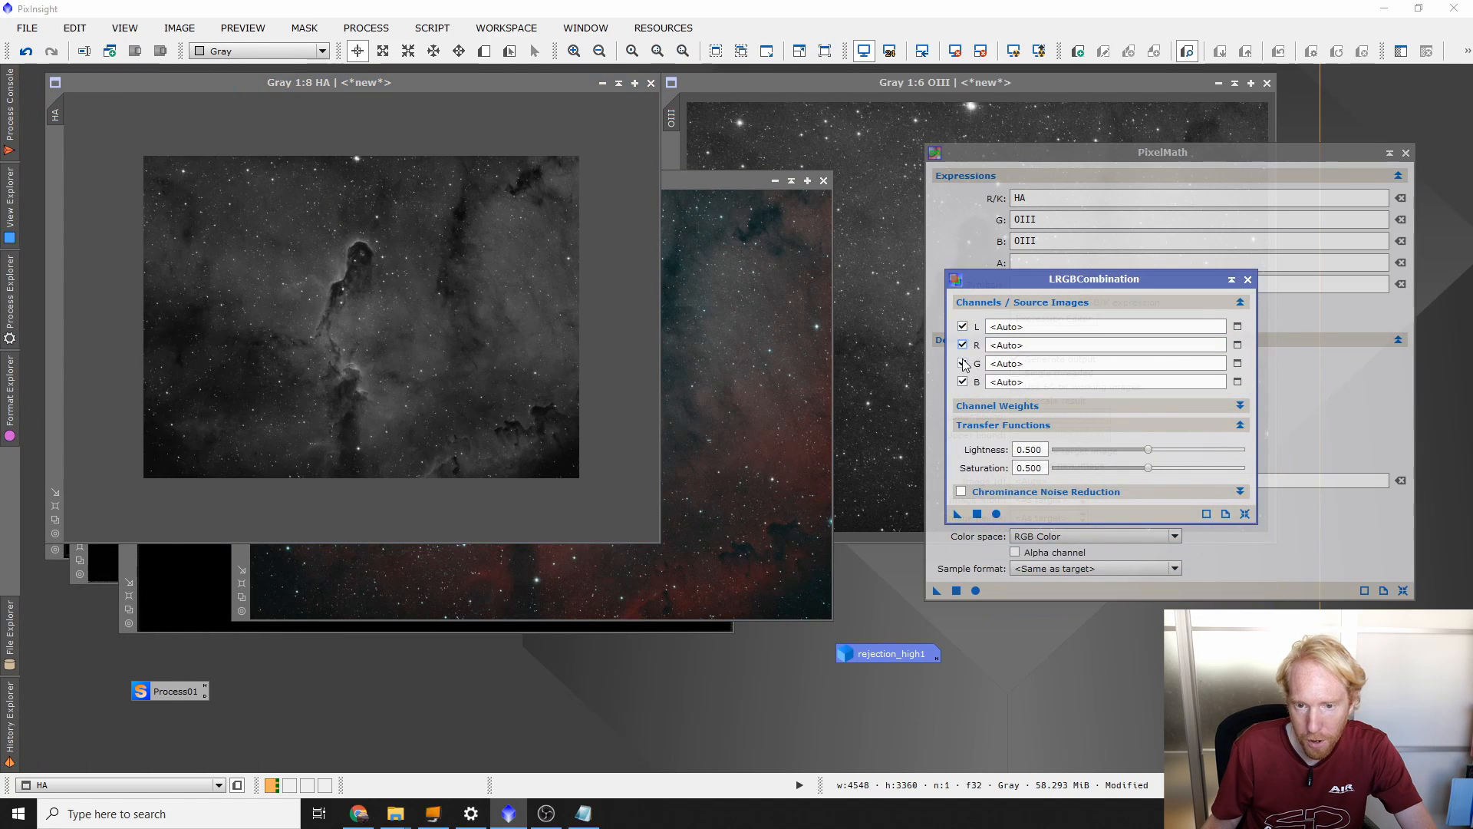
Step: Disable the R, G and B channels in LRGBCombination, choose HA as the lightness source, and make the combined RGB image active
click(963, 363)
click(962, 345)
click(962, 382)
click(1238, 326)
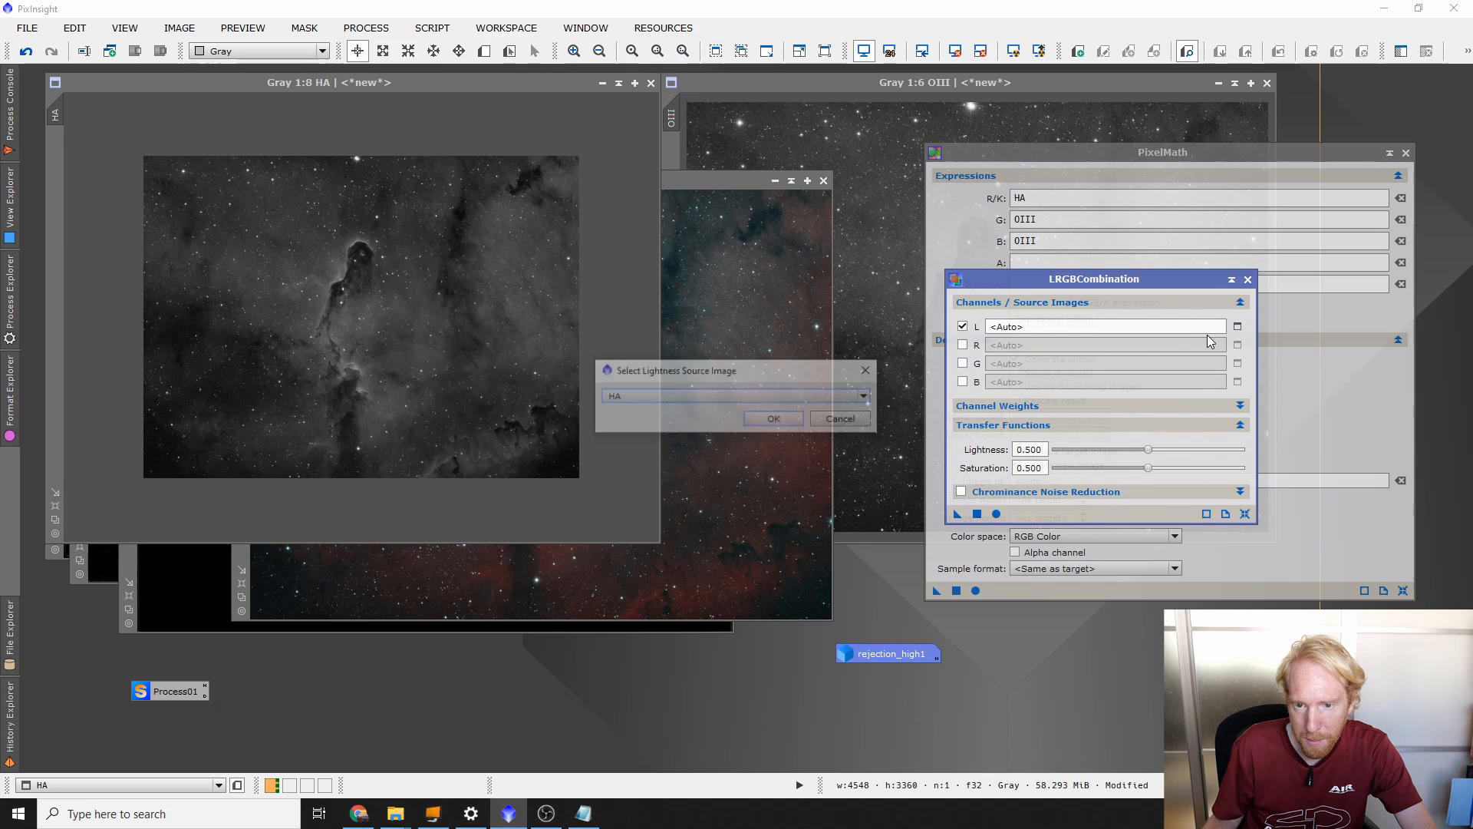
click(754, 396)
click(789, 409)
click(785, 415)
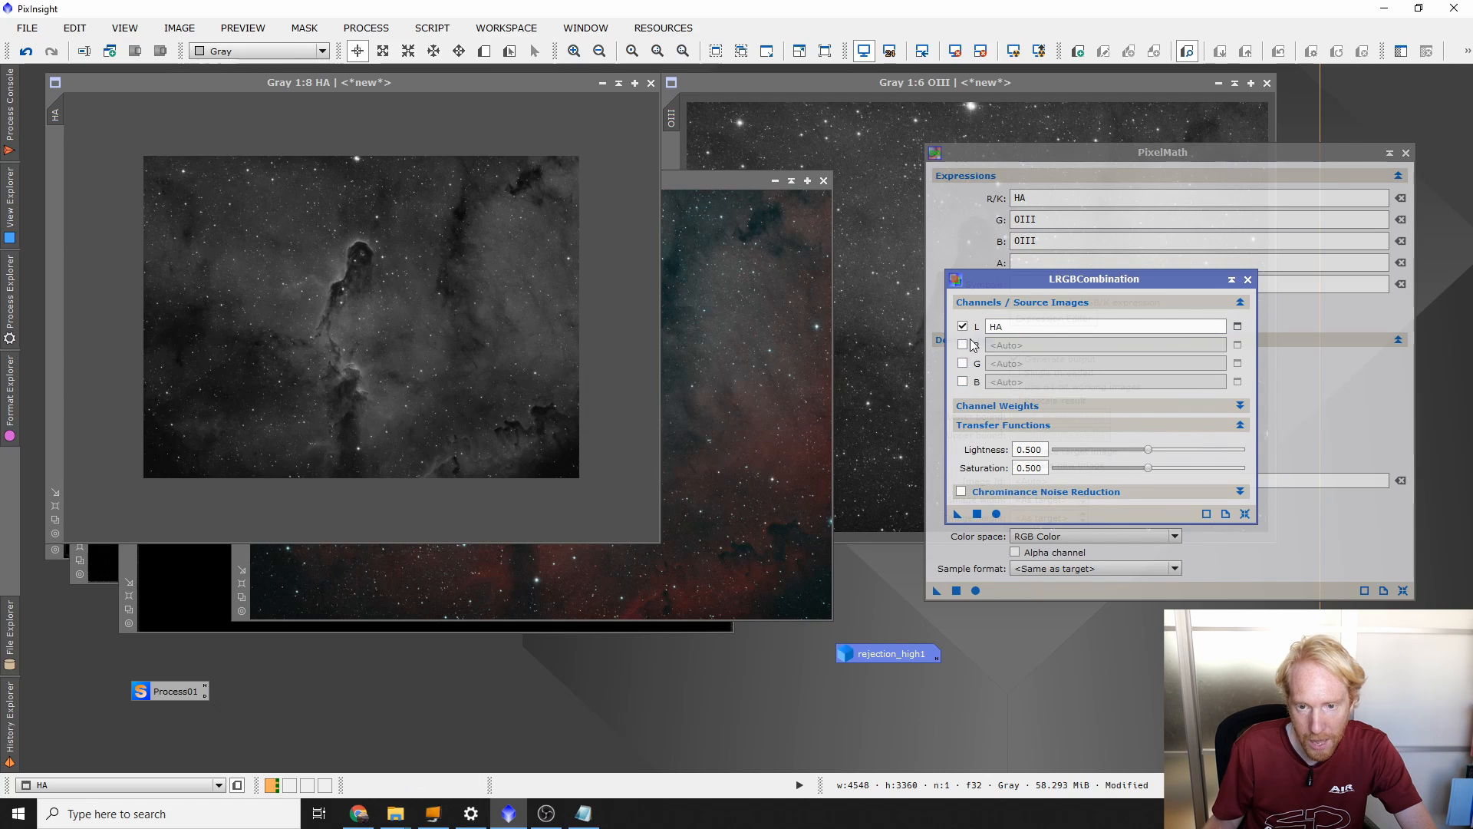
drag(1031, 332, 951, 328)
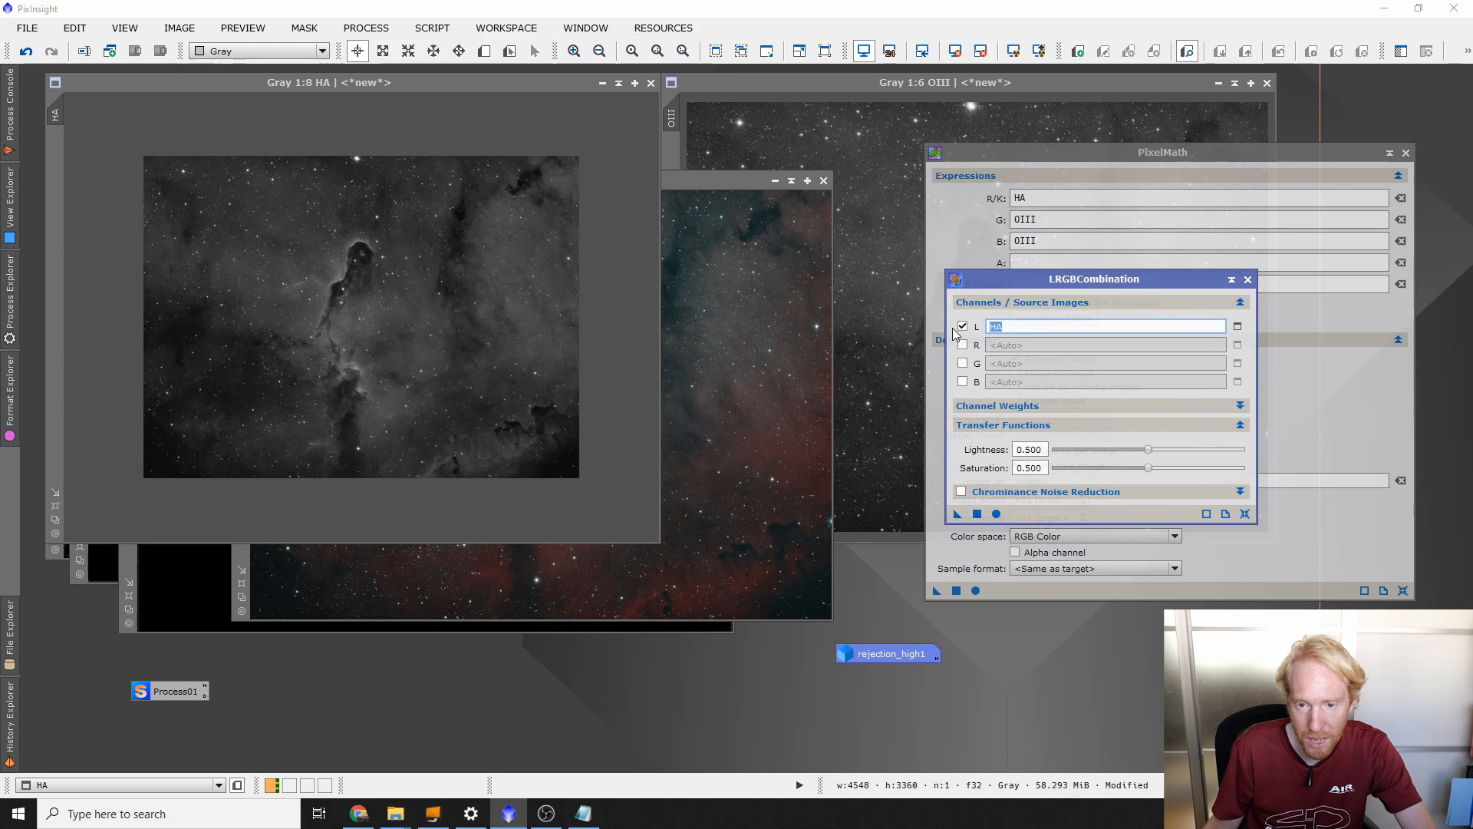
click(701, 179)
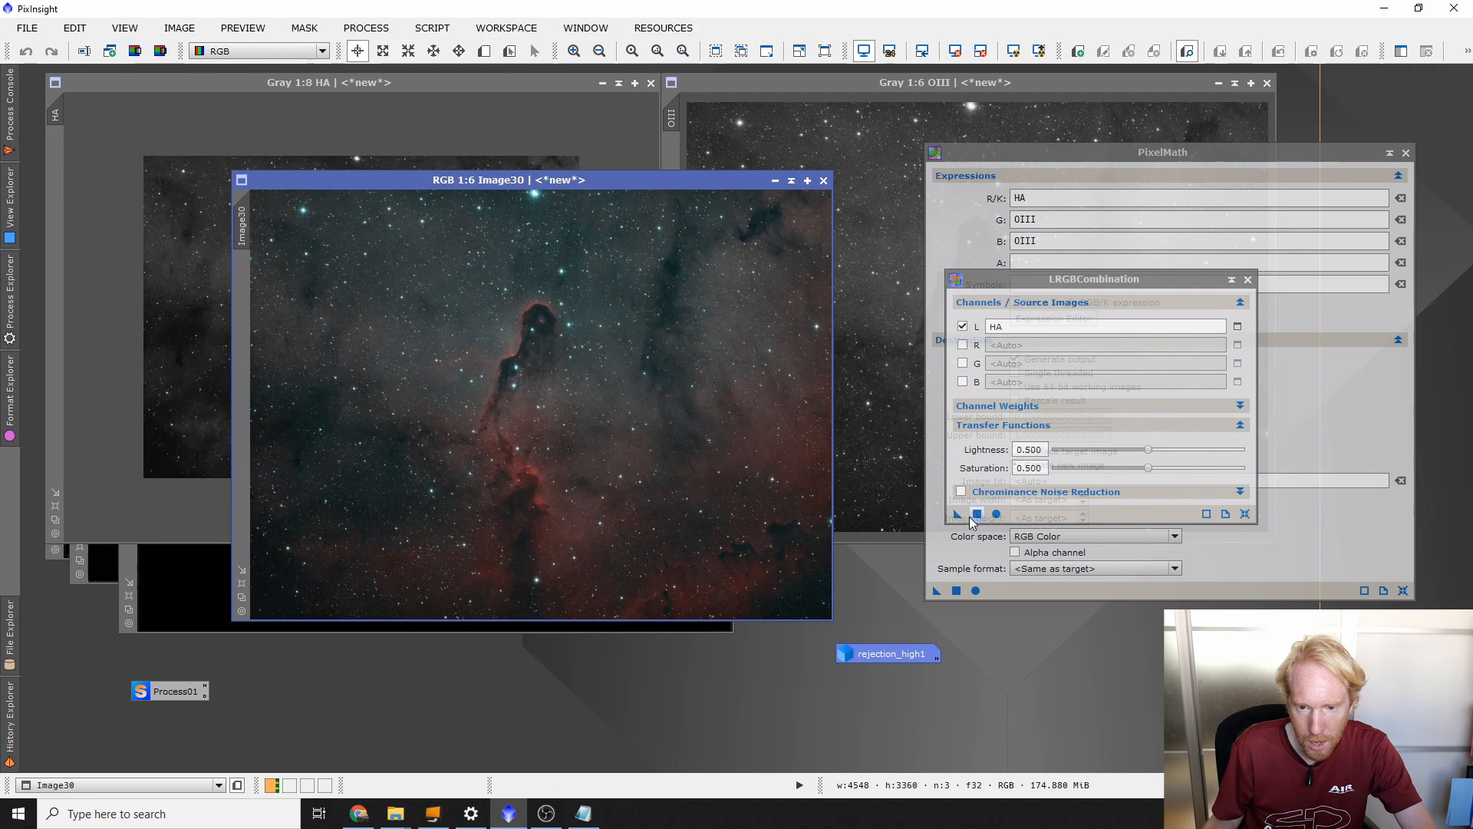
Step: Enable chrominance noise reduction in LRGBCombination and apply HA as luminance to the combined RGB image
click(960, 493)
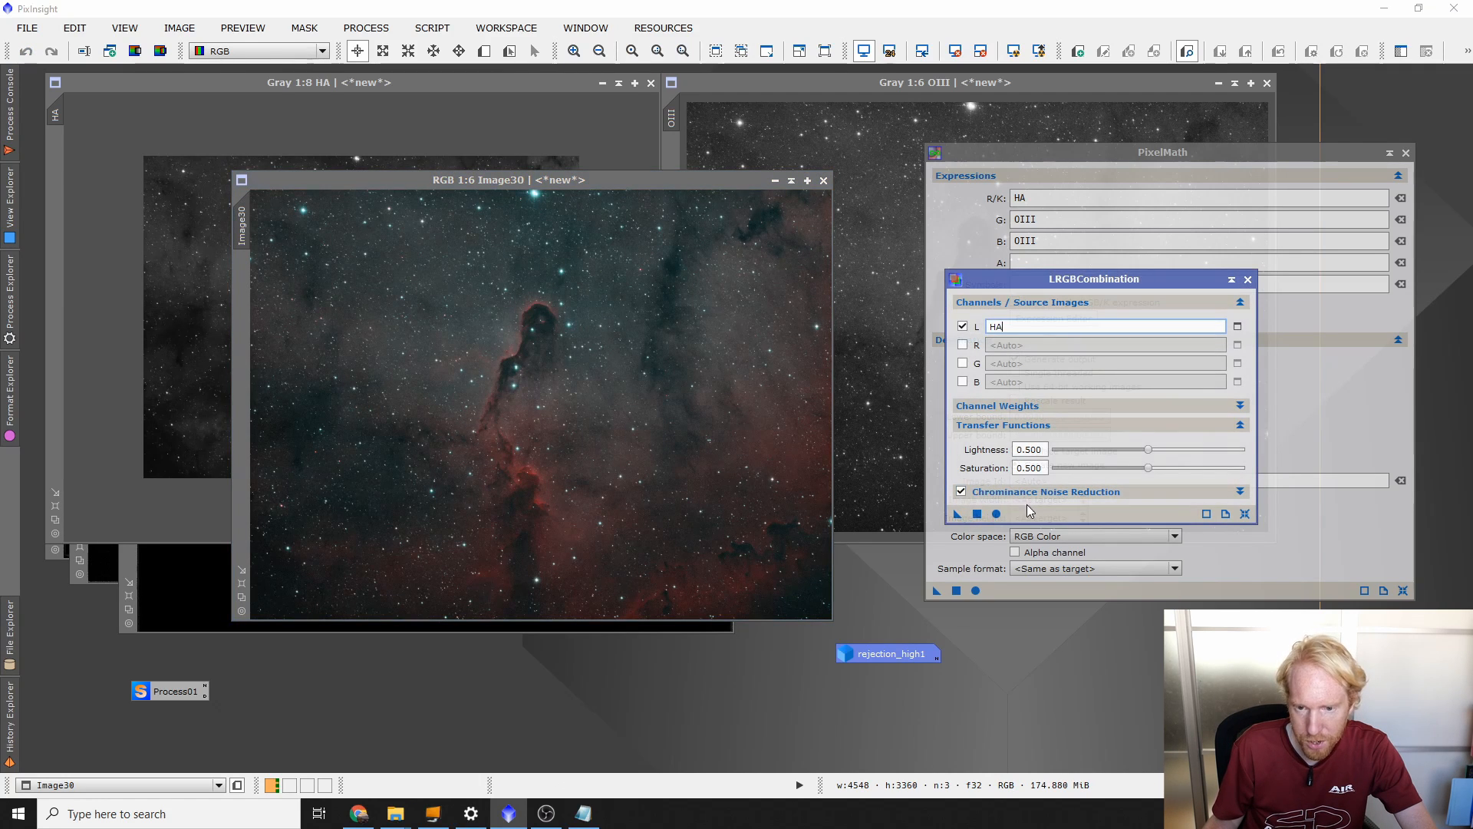
drag(957, 513, 613, 372)
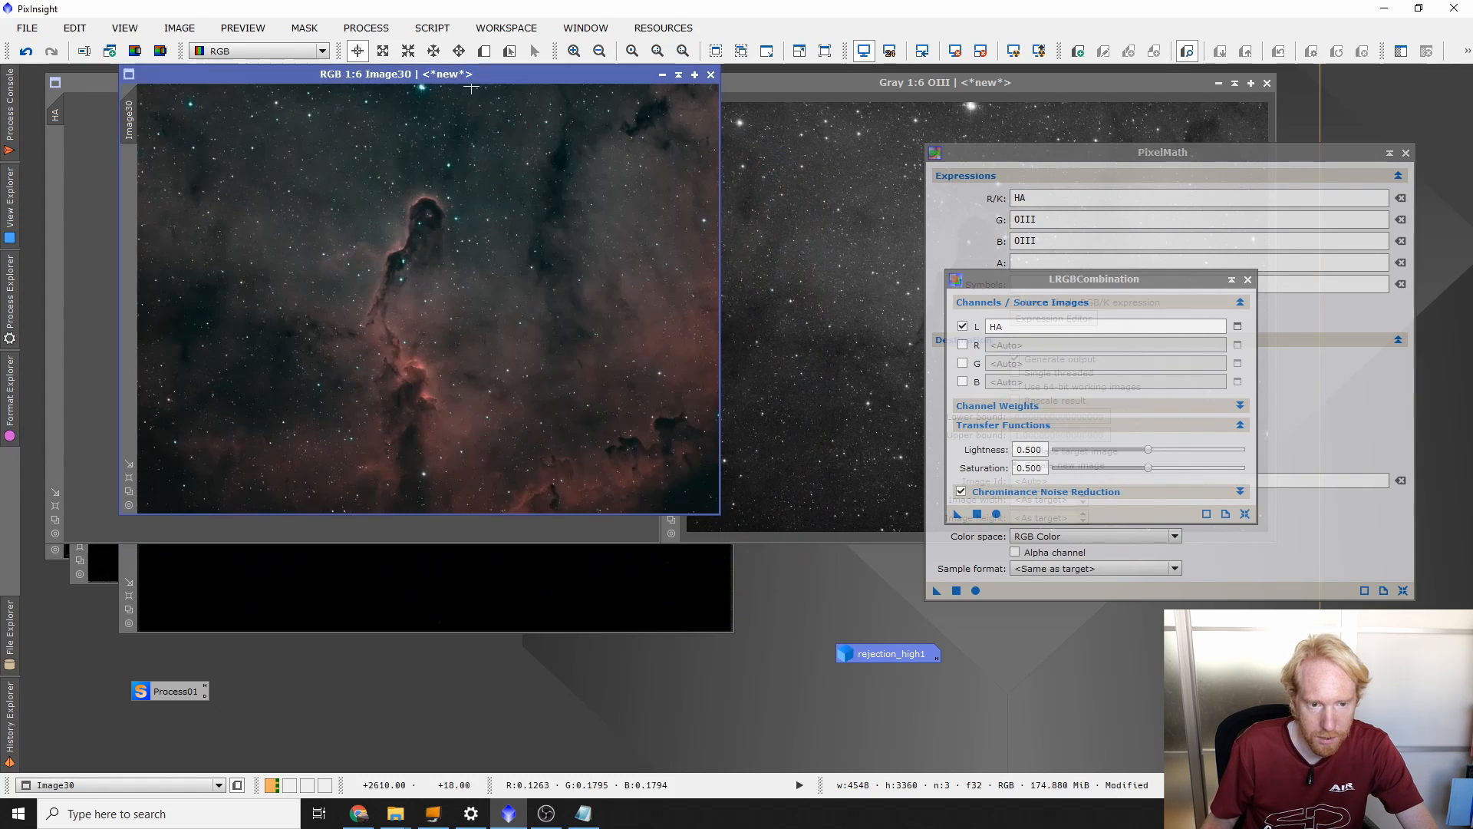
Step: Enlarge the combined RGB image's window and clear the PixelMath, LRGBCombination and rejection_high1 windows away from it
drag(719, 513, 1017, 711)
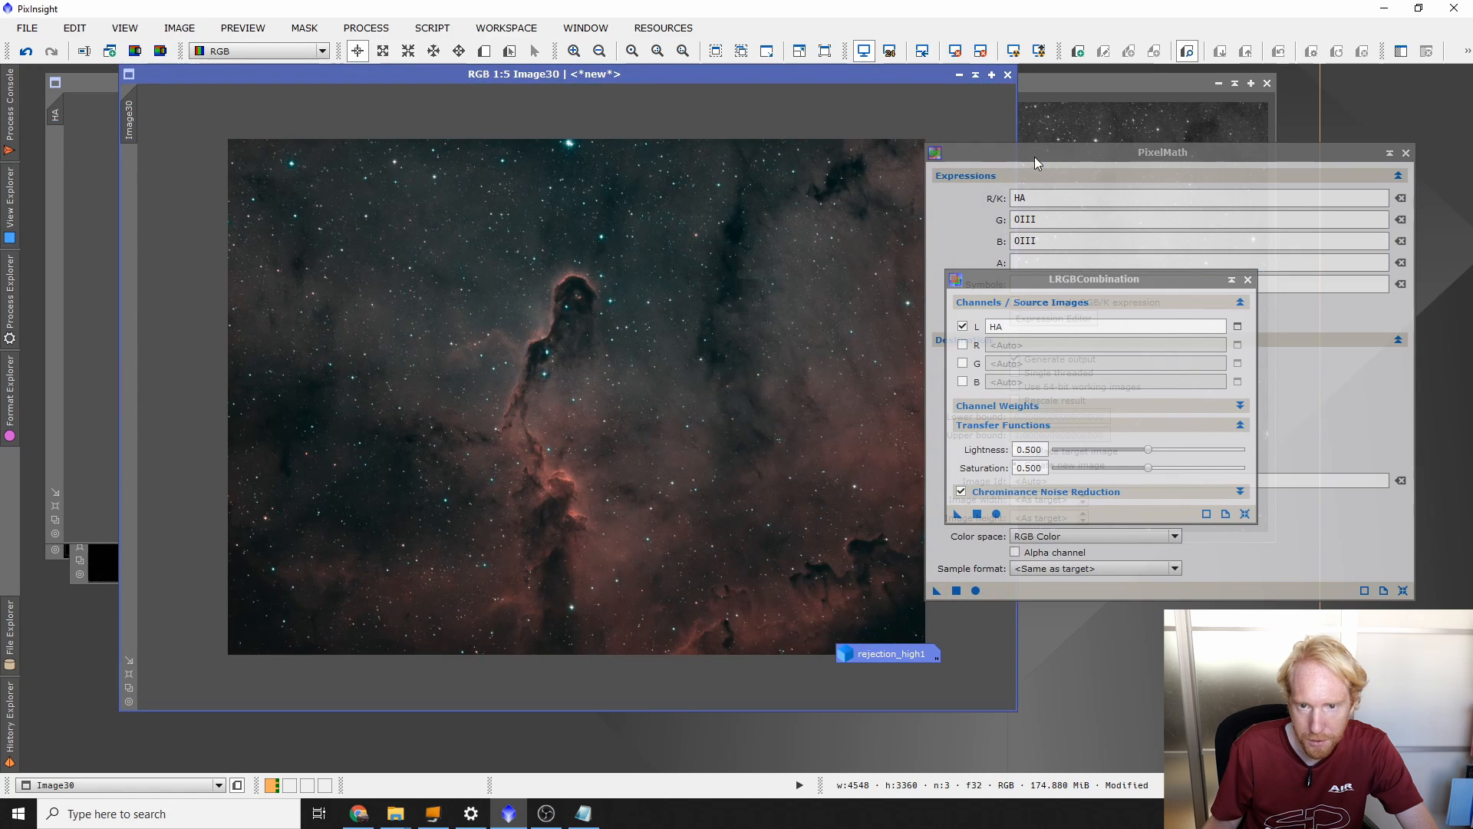
drag(1039, 163, 1268, 158)
drag(1105, 280, 1319, 252)
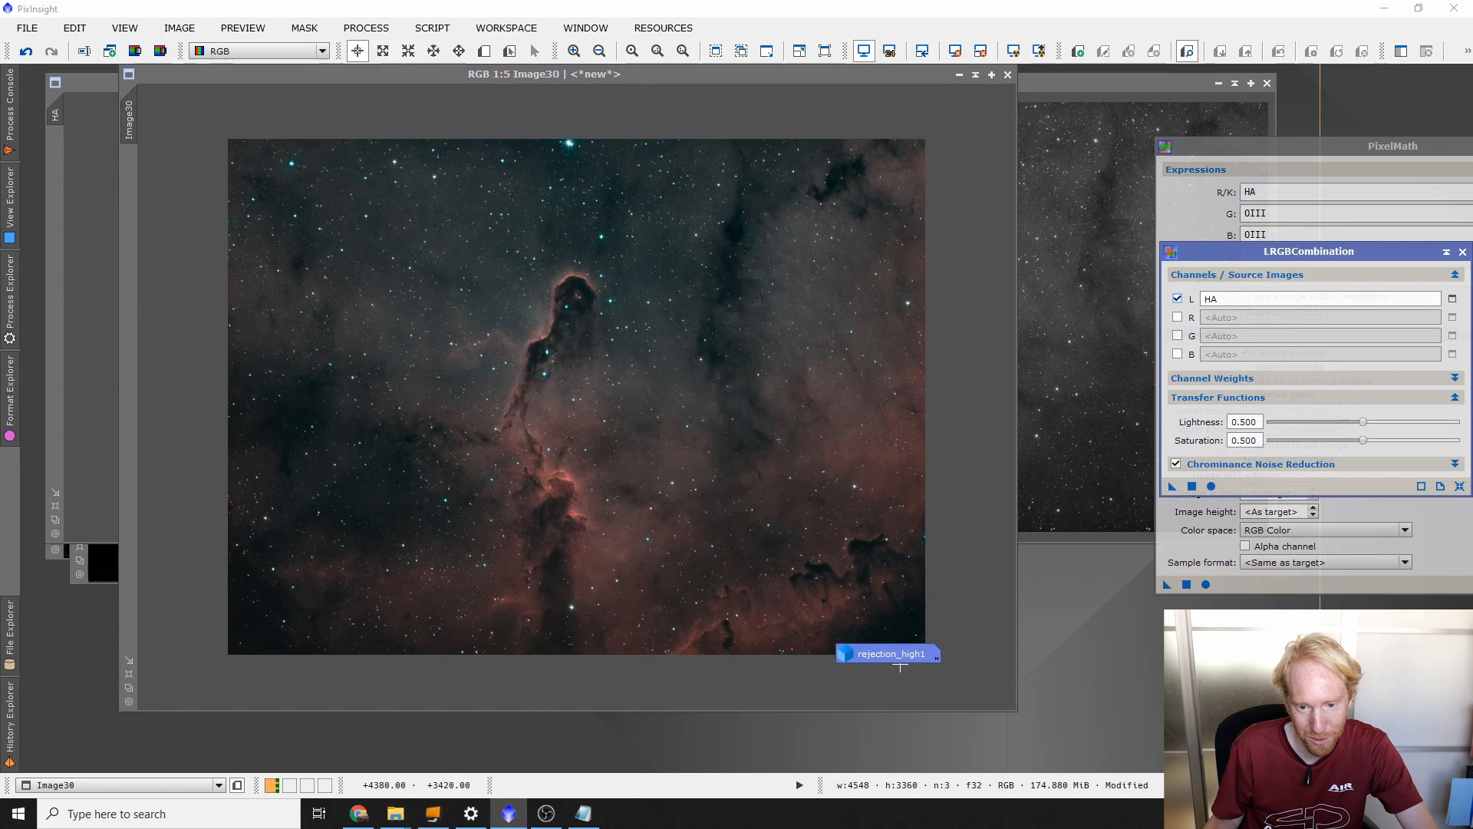
drag(886, 653, 1250, 601)
scroll(667, 345, up, 1)
scroll(668, 345, down, 1)
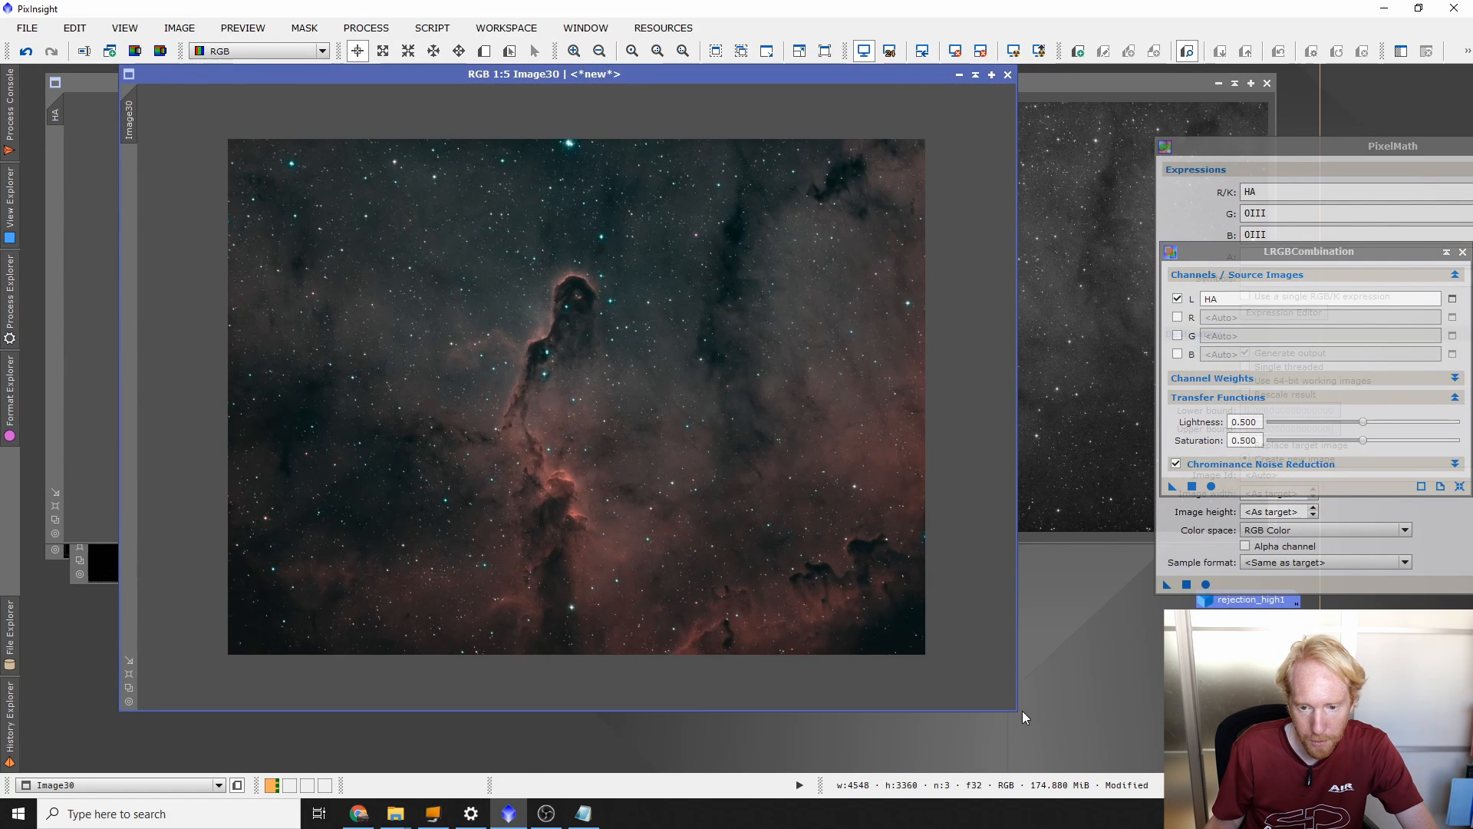
drag(1013, 712, 1049, 744)
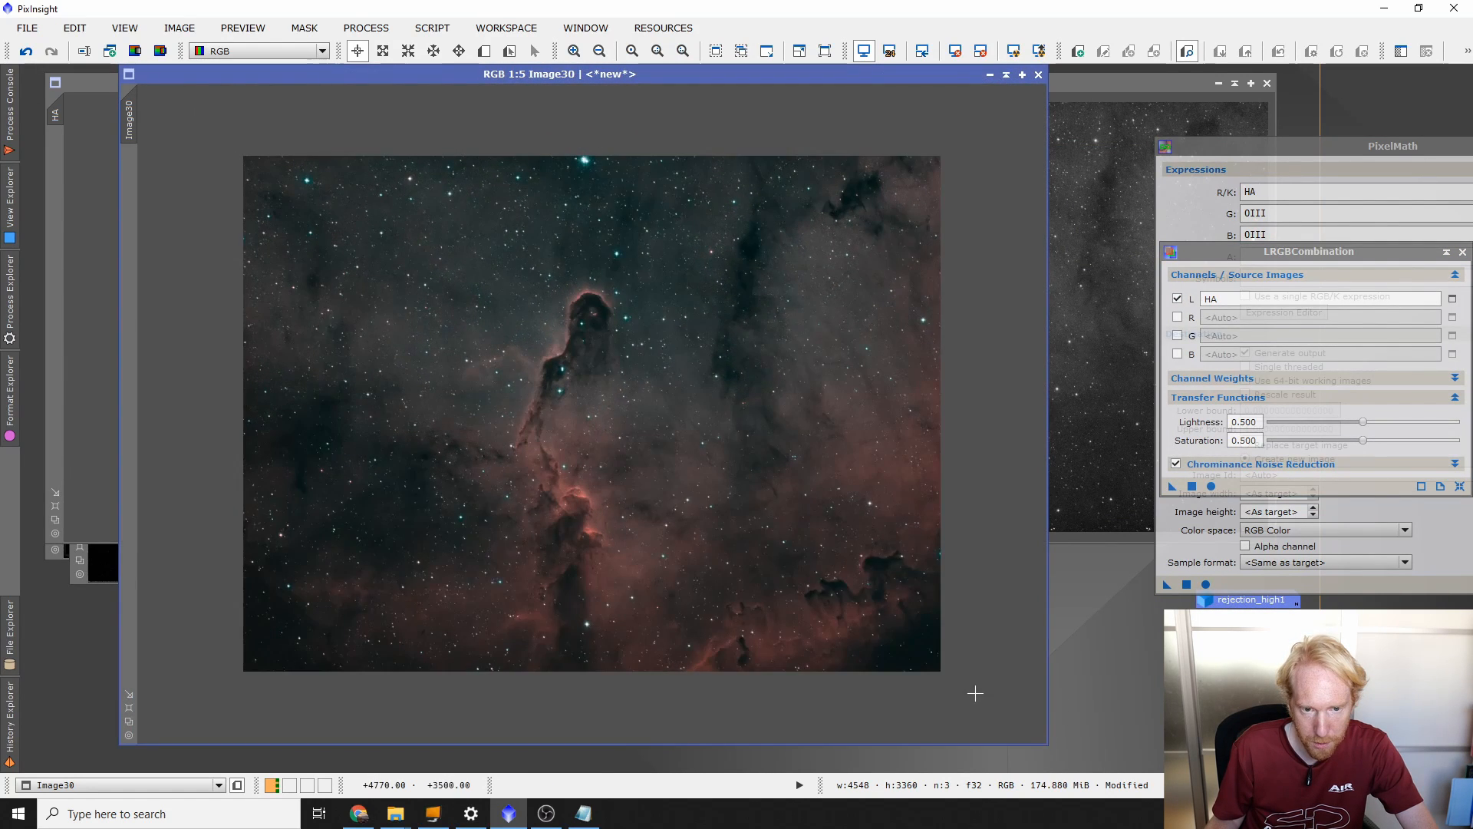
scroll(974, 695, up, 1)
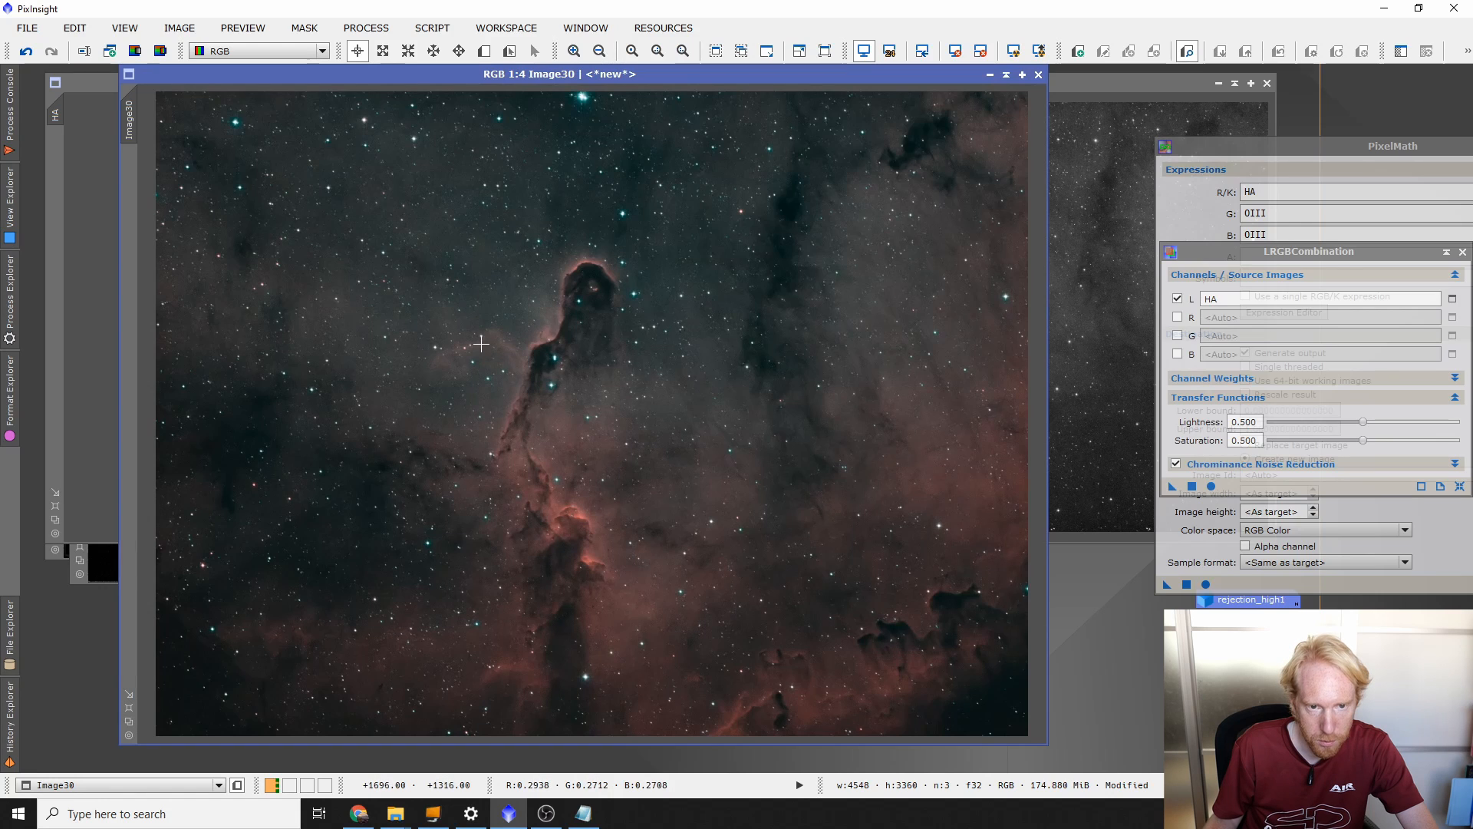
Step: Apply SCNR to the combined RGB image, removing green with Average Neutral protection, amount 1.00 and lightness preserved
mouse_move(10, 291)
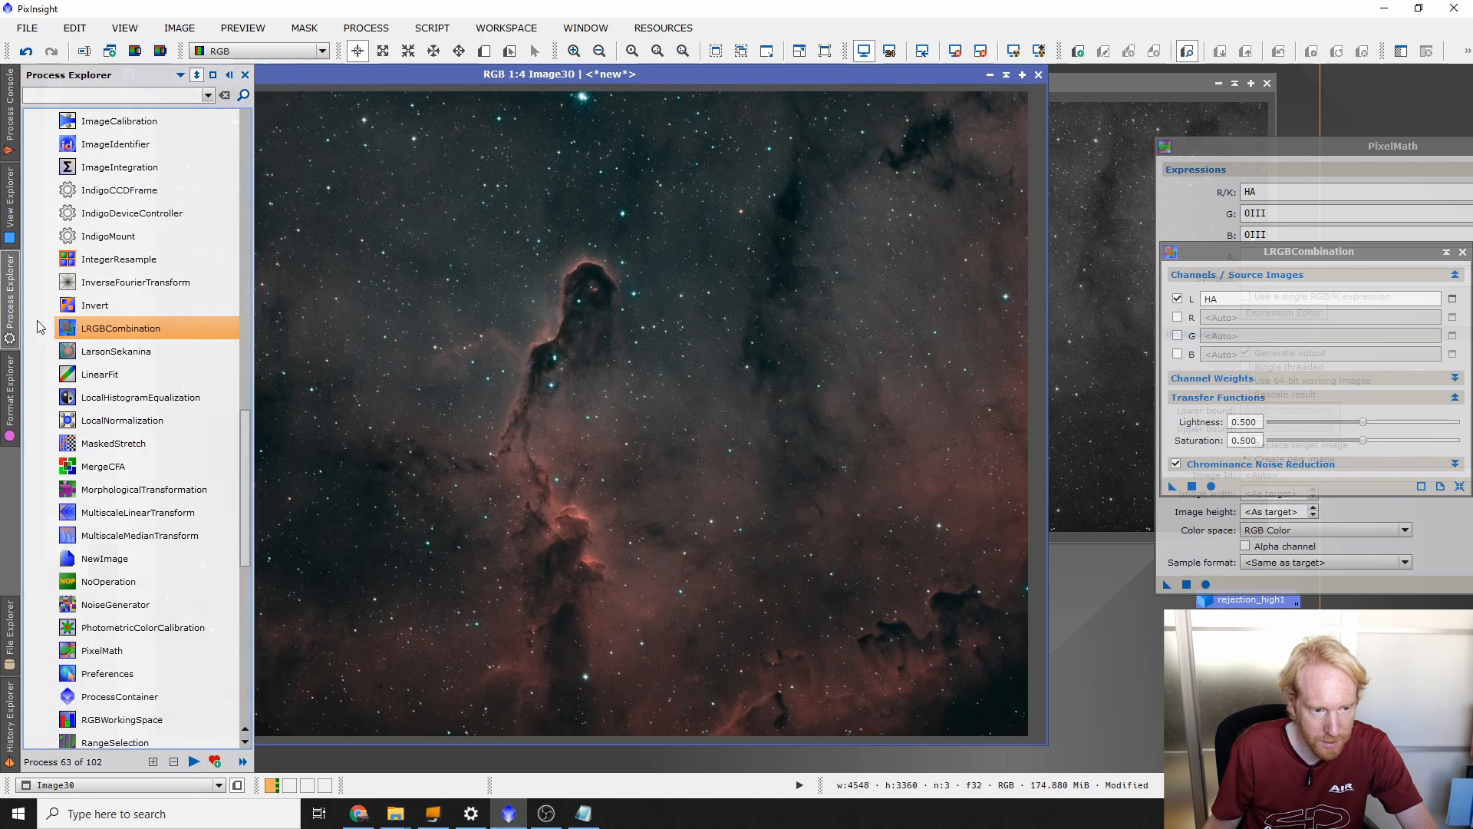
double_click(94, 535)
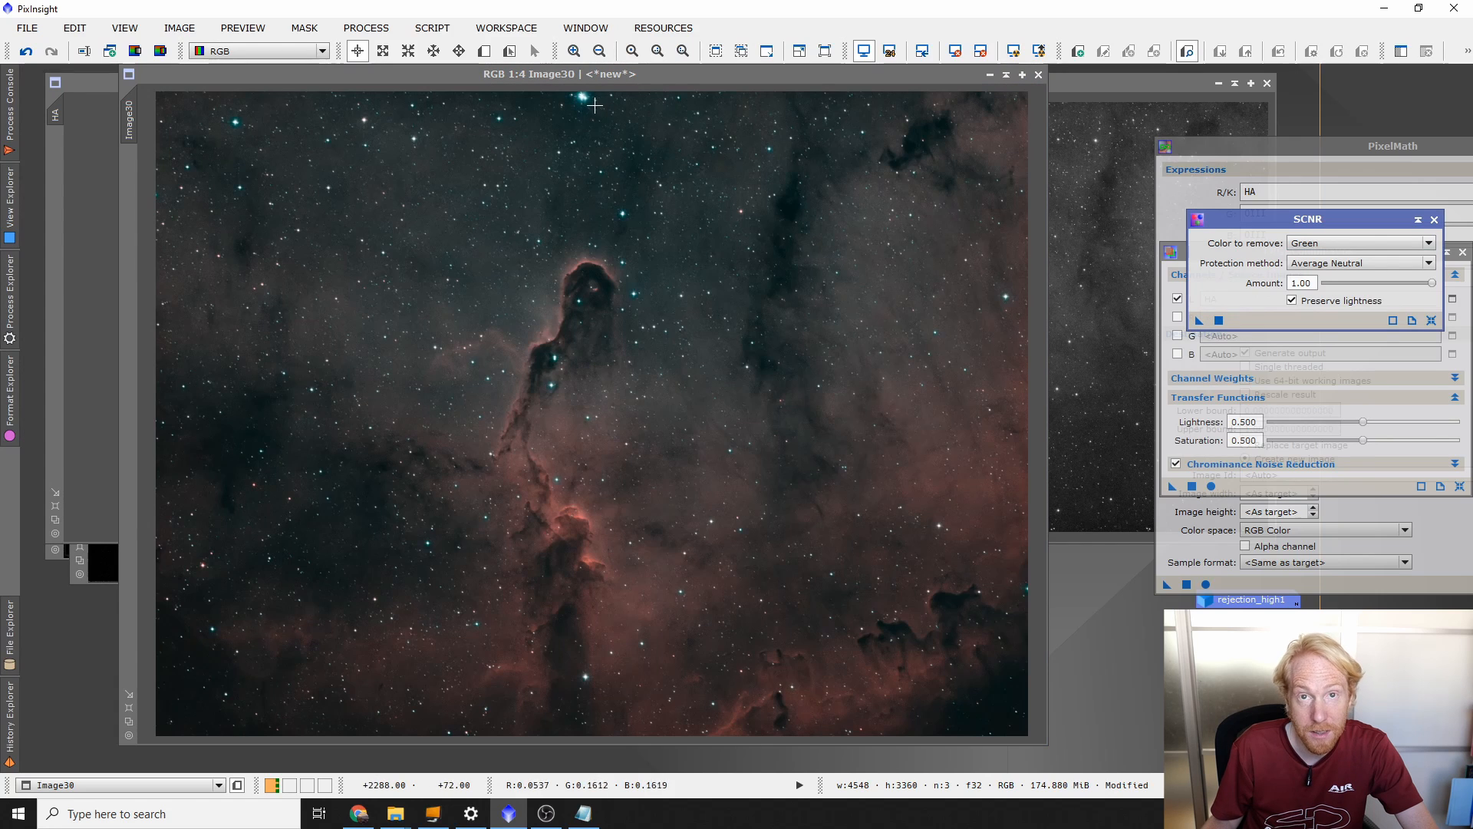
drag(1199, 320, 772, 275)
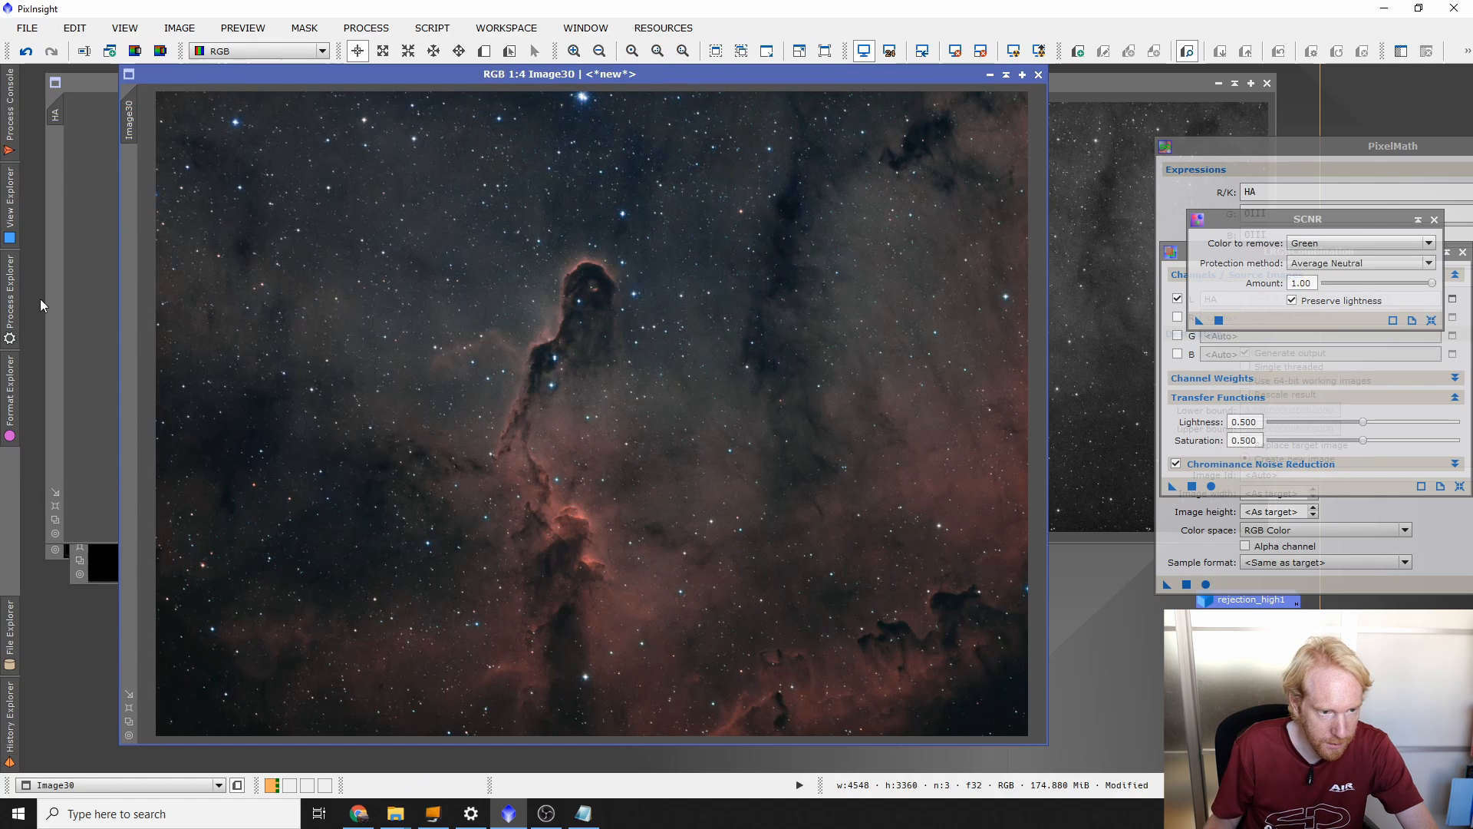
Step: In CurvesTransformation with a real-time preview, raise the RGB/K midtones to output 0.61340 and add a shadow anchor at input 0.03876, output 0.04124
click(9, 307)
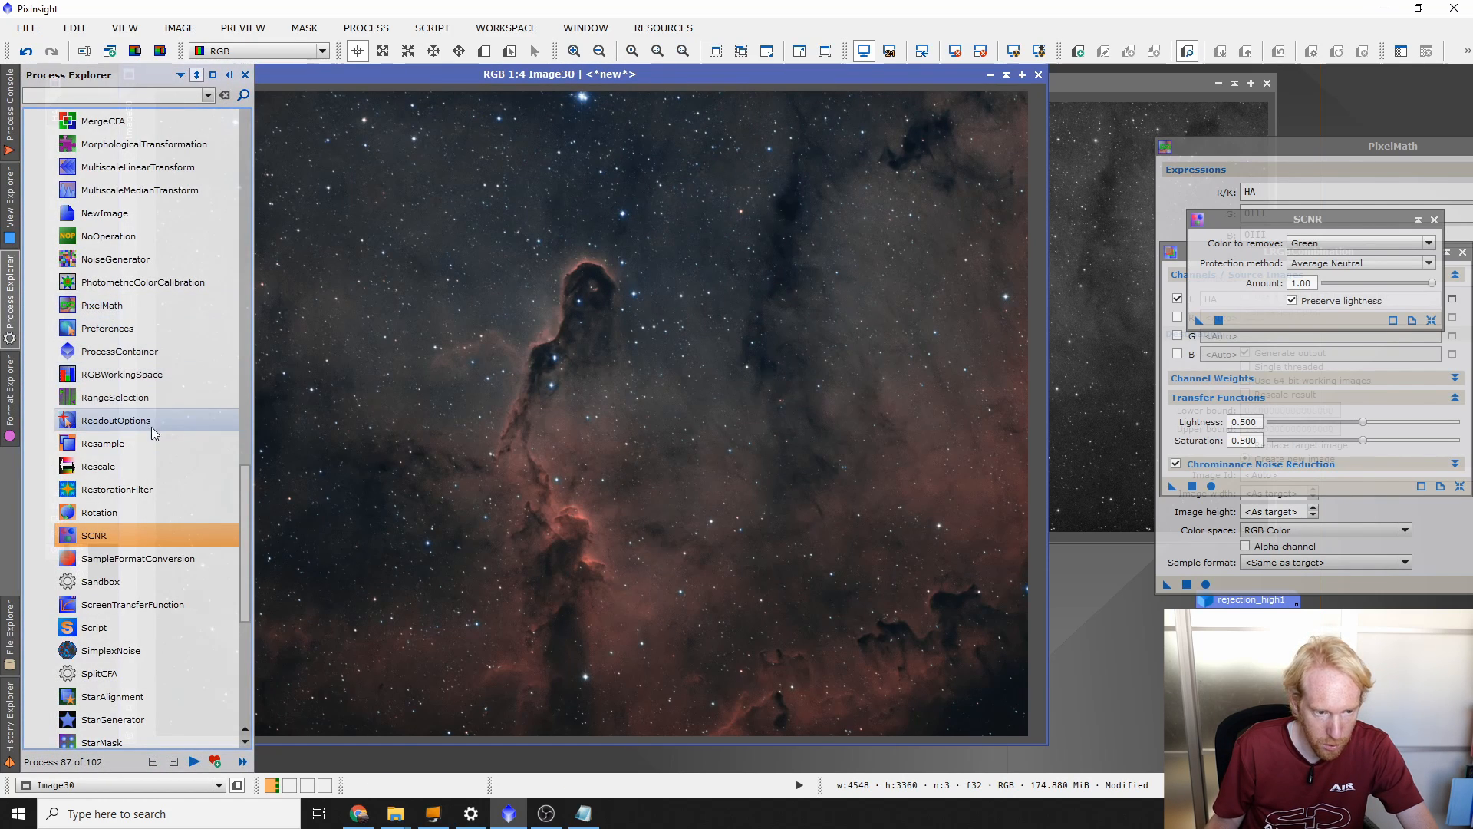
scroll(164, 337, up, 6)
scroll(169, 374, up, 9)
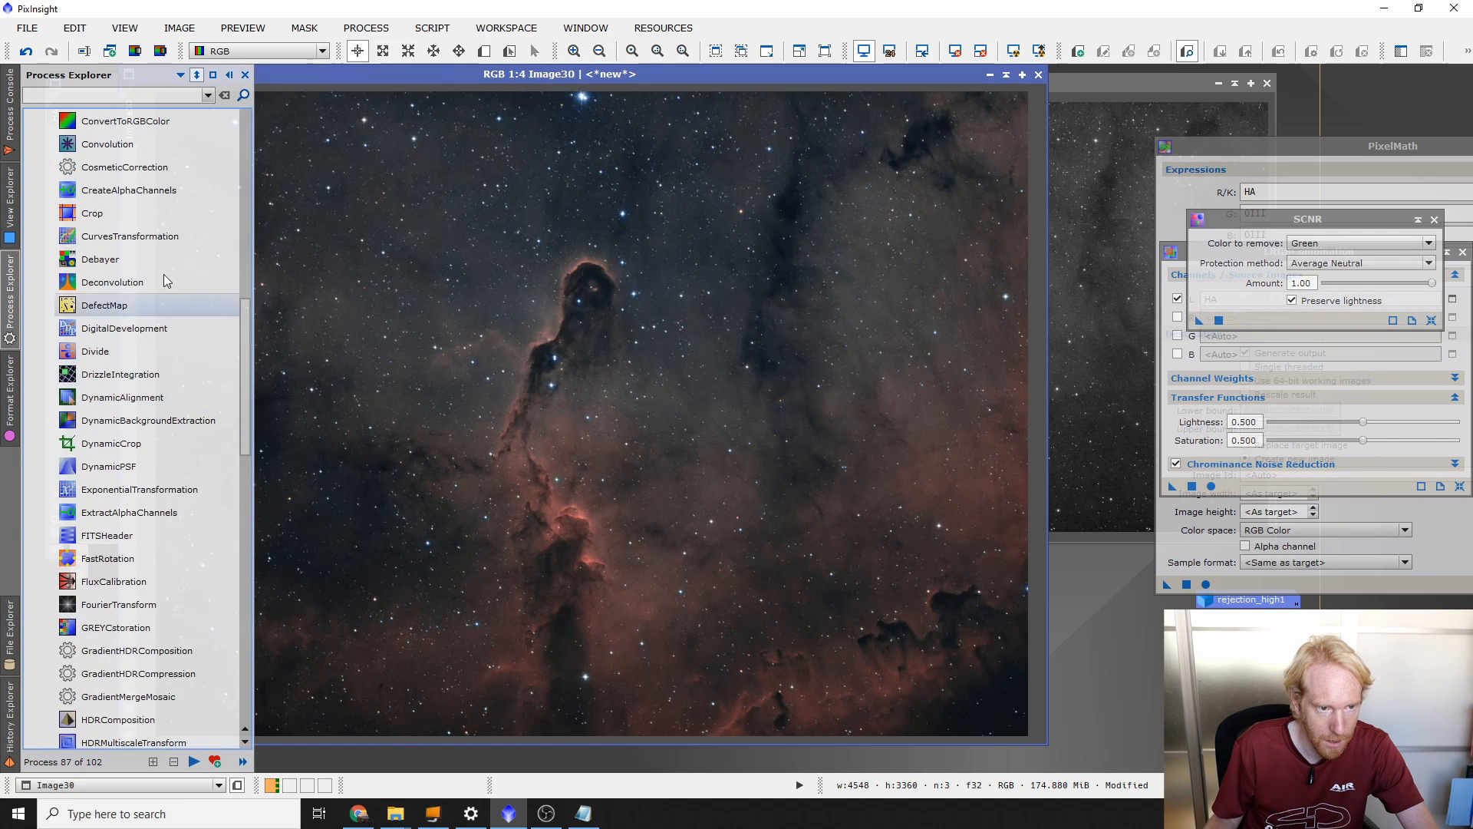
double_click(142, 238)
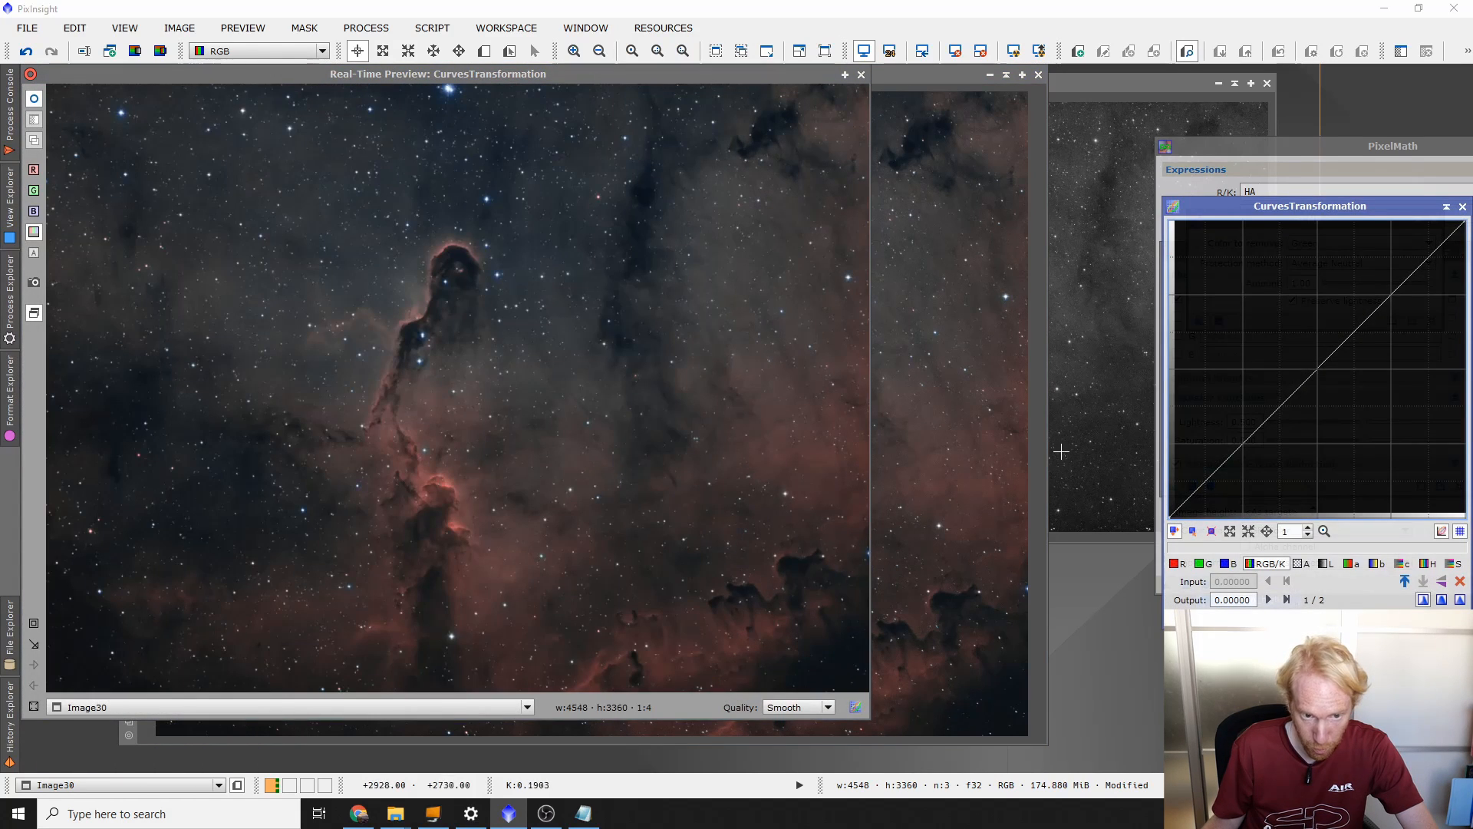
drag(1317, 369, 1319, 335)
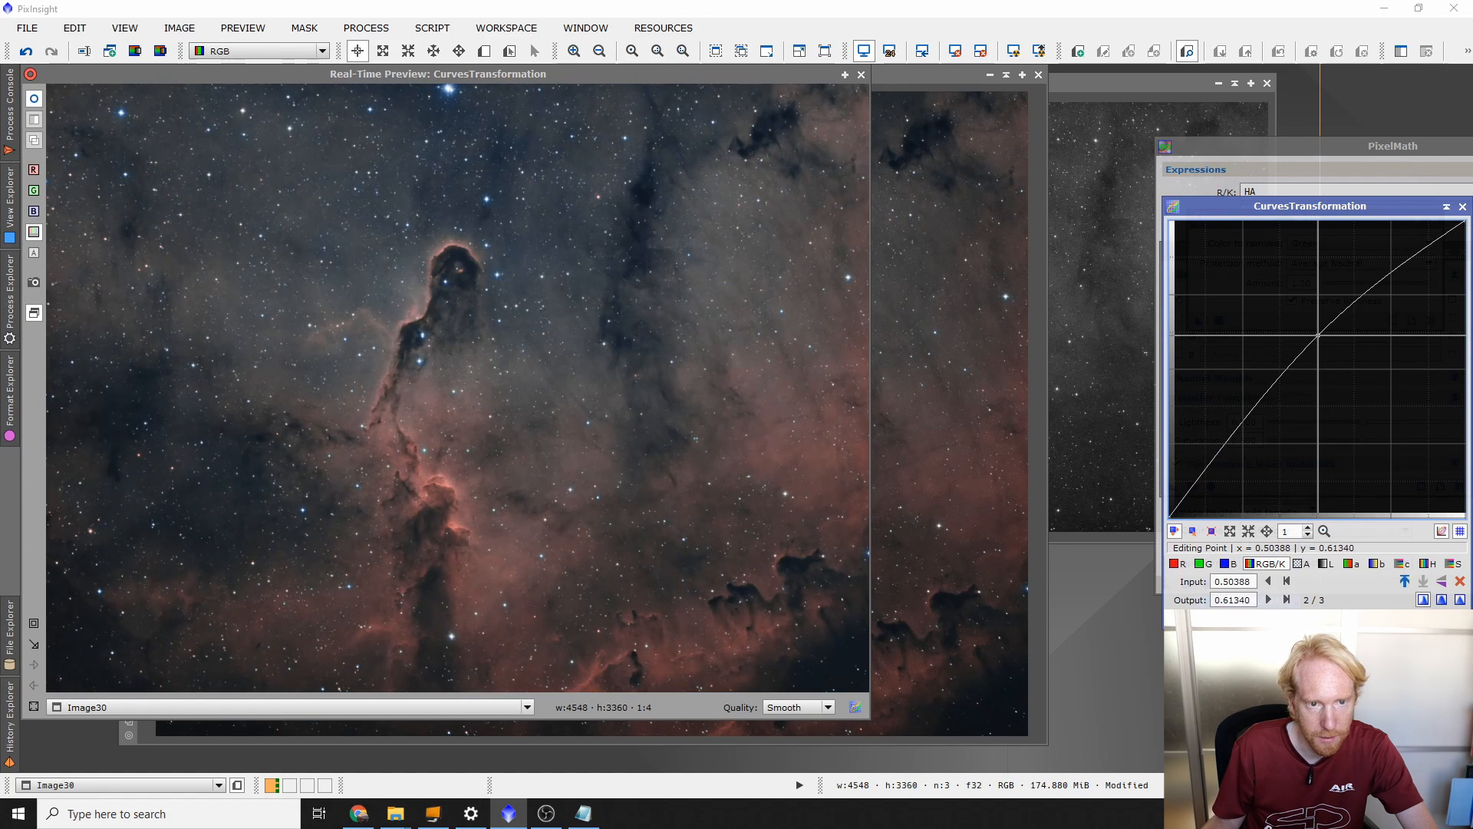
click(1179, 503)
drag(1180, 503, 1181, 504)
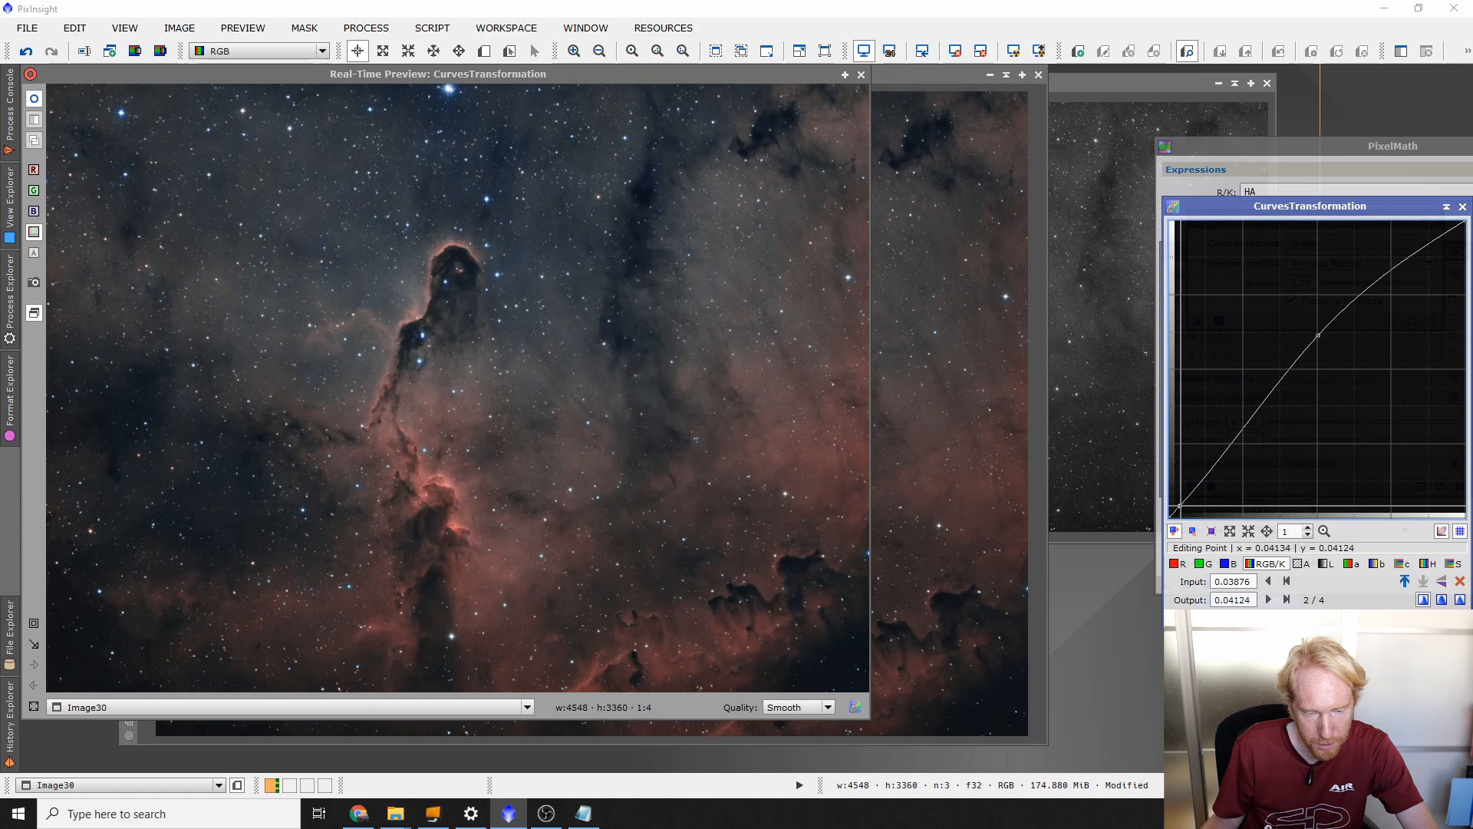
Step: Raise the RGB/K midtone point to input 0.49871, output 0.63144, close the real-time preview and apply the curve to the RGB image
click(1213, 619)
click(1212, 619)
click(1212, 619)
click(1213, 620)
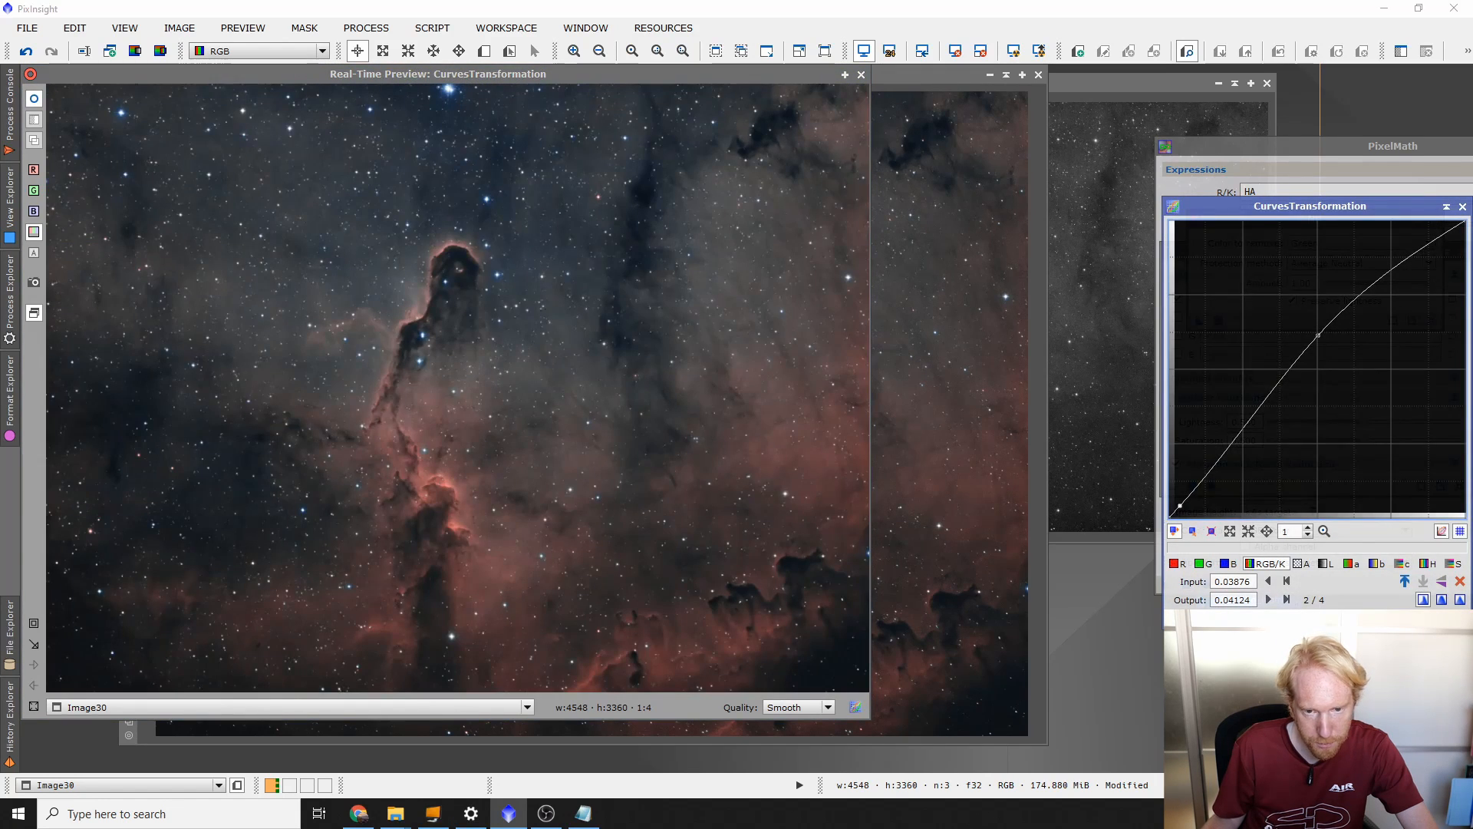
click(1317, 335)
drag(1317, 334, 1317, 329)
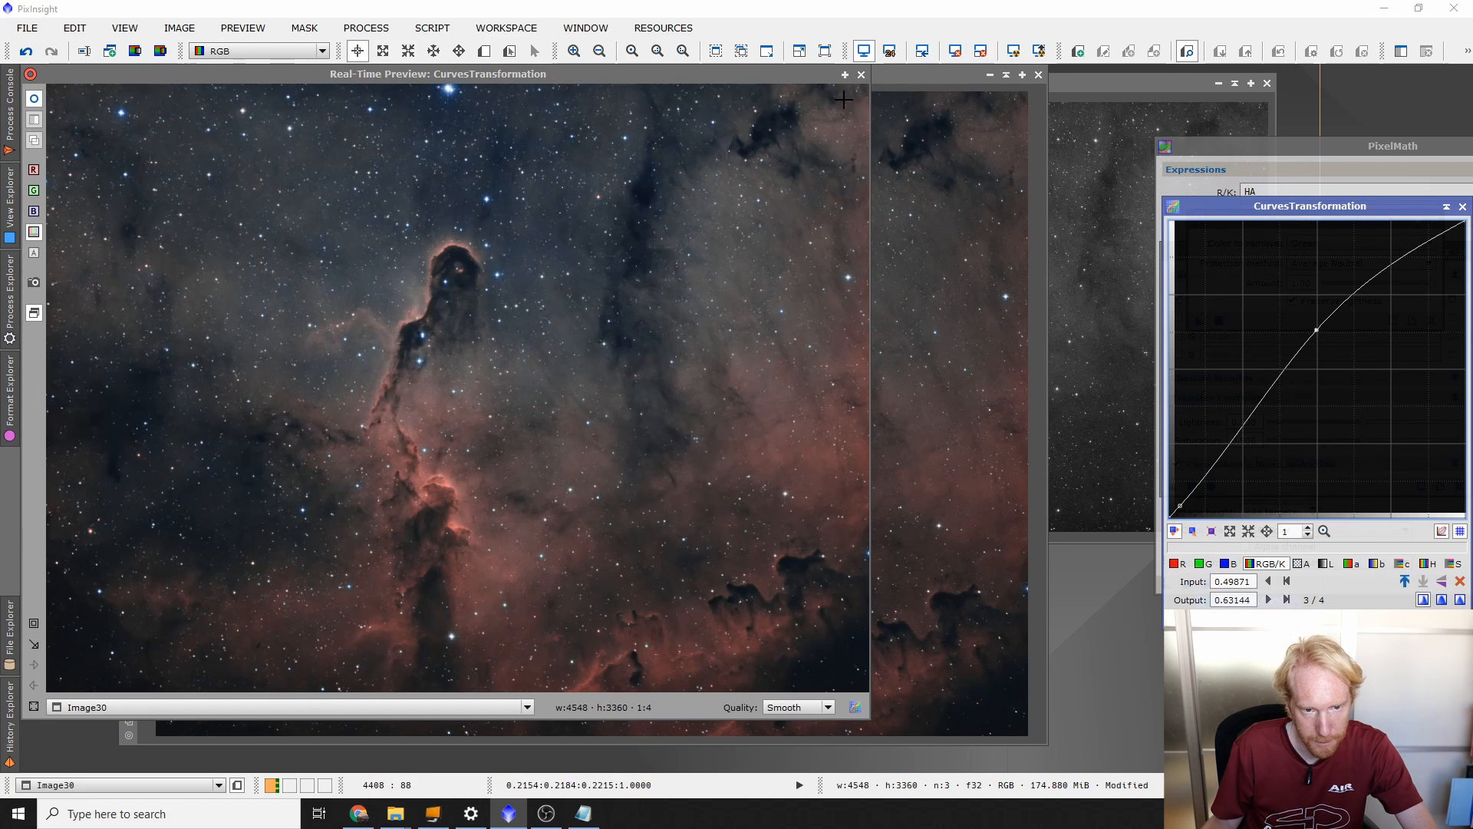
click(860, 76)
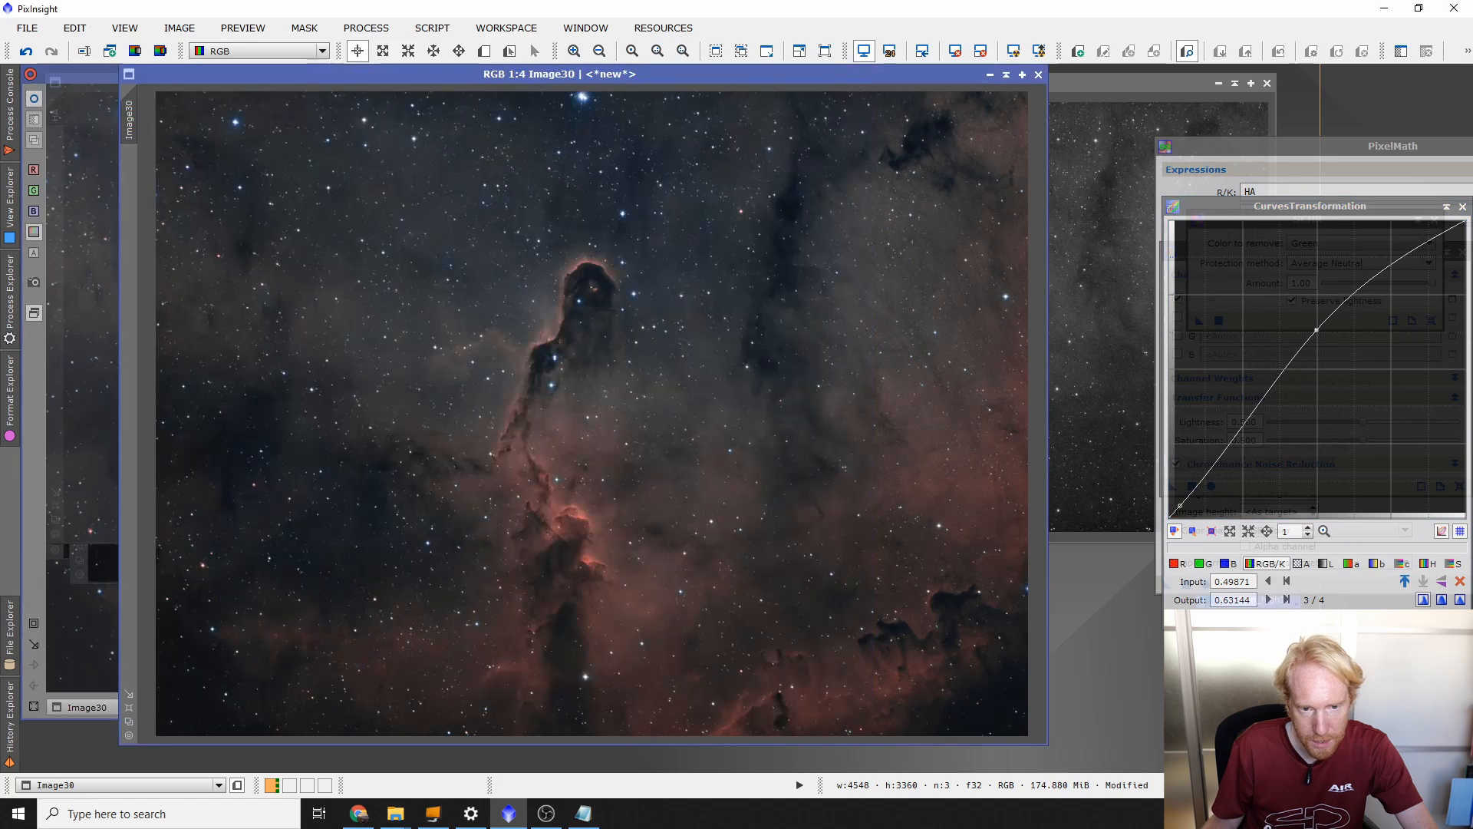
drag(1171, 620, 951, 491)
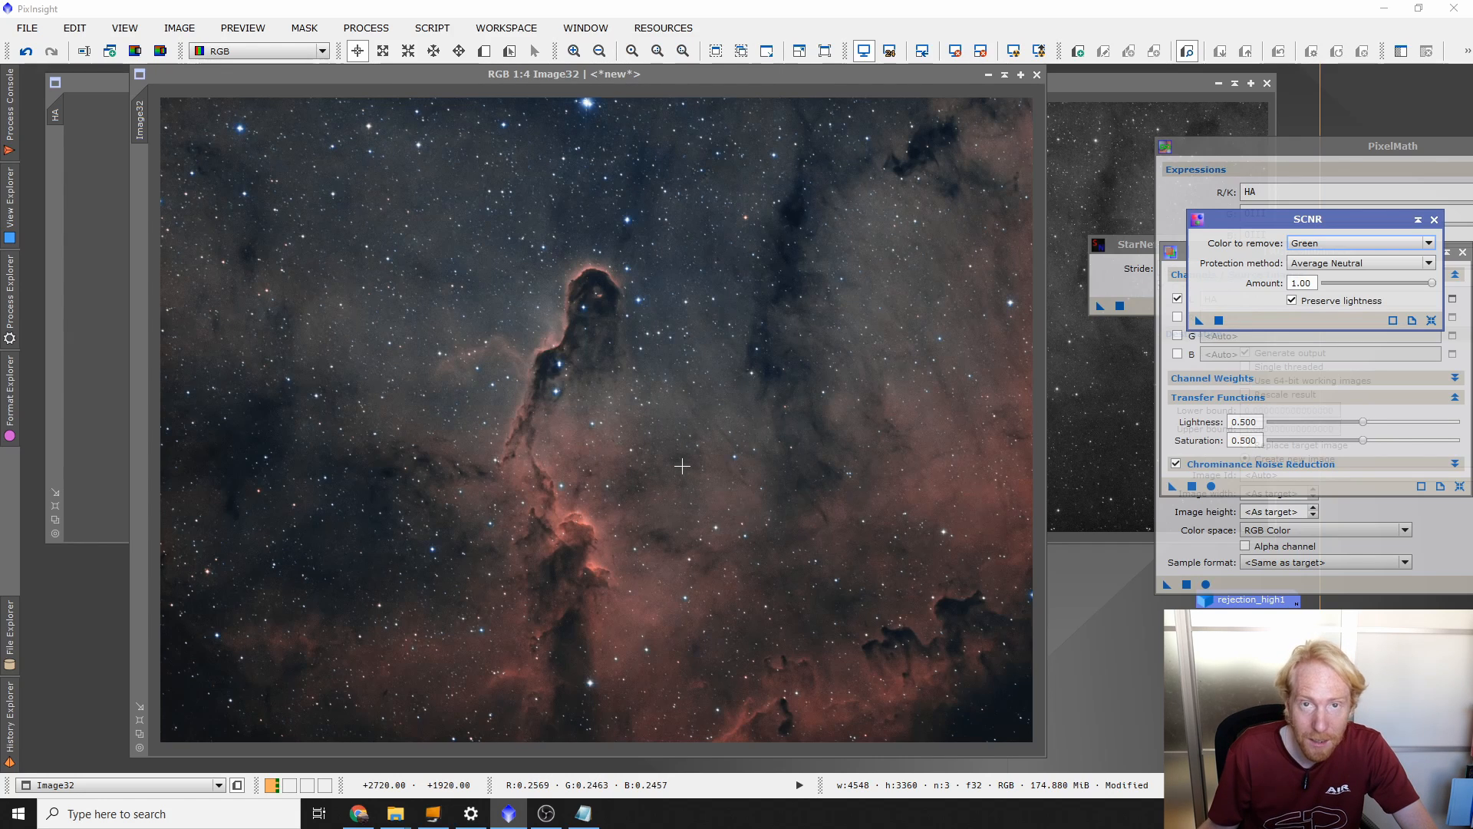
Step: Turn off star mask creation in StarNet++ and duplicate the colour image Image32 as a source for the stars
drag(1139, 245, 1039, 259)
click(1063, 300)
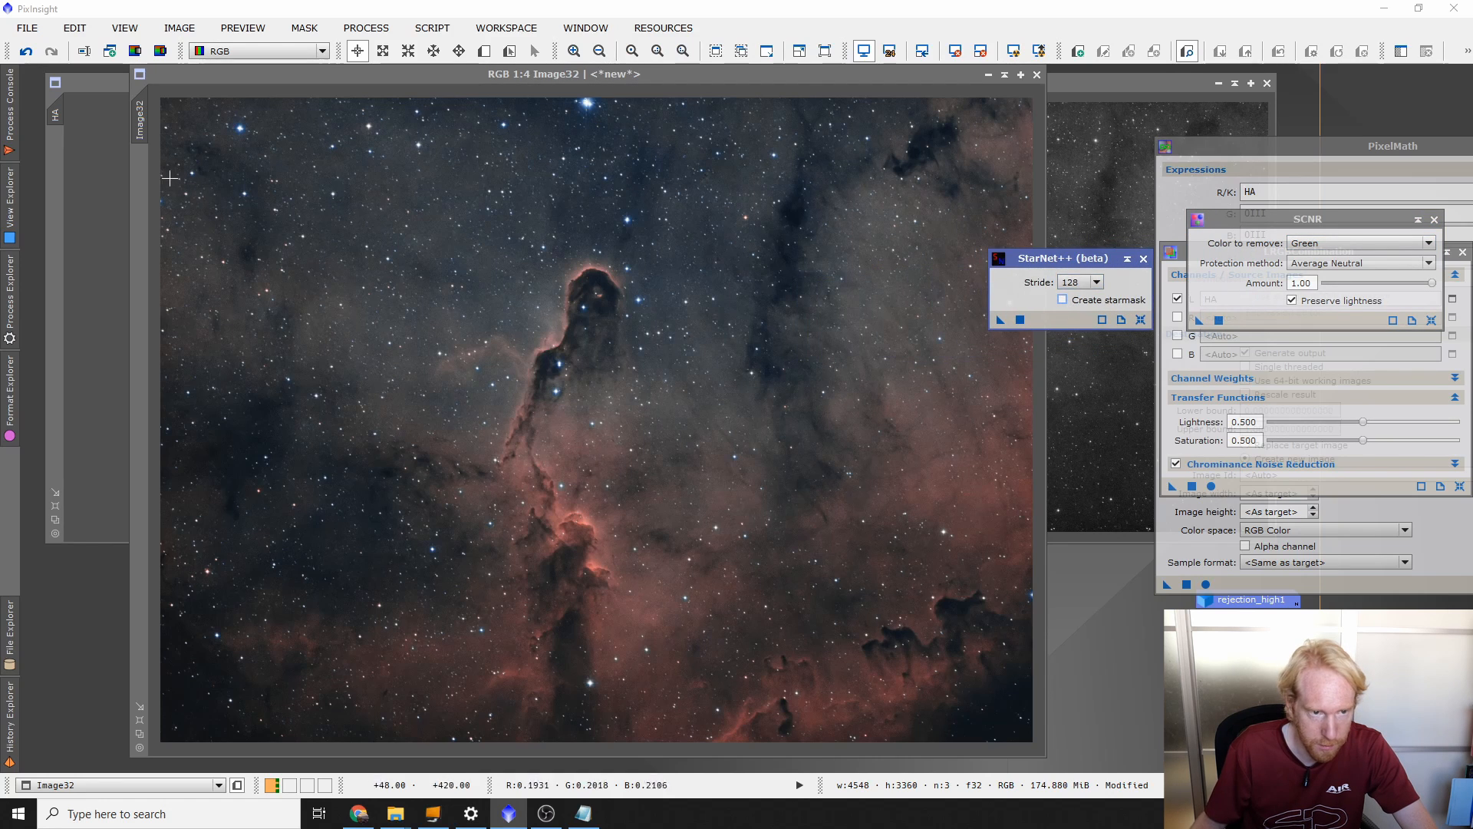
drag(148, 123, 102, 142)
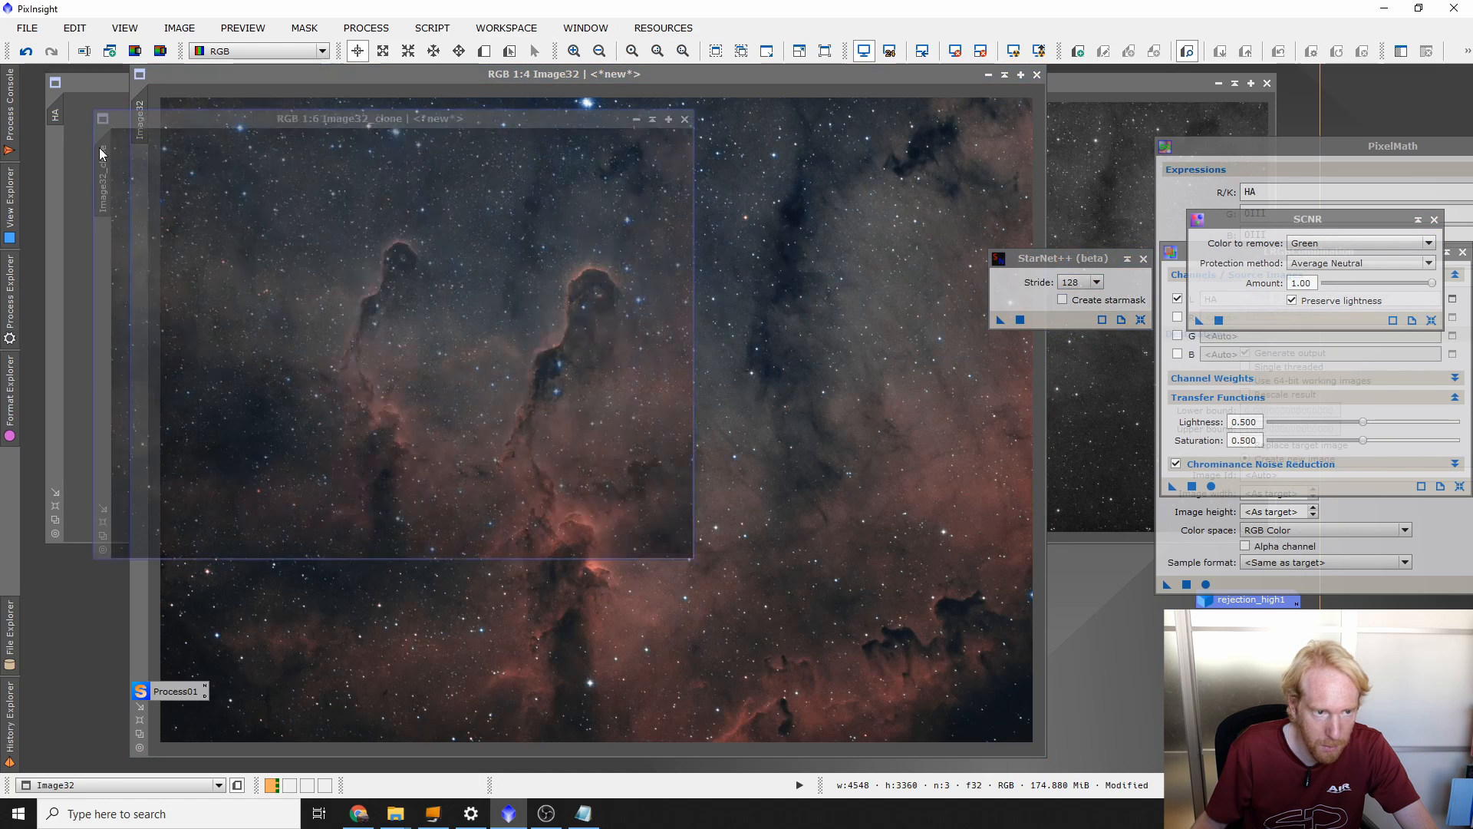
Step: Try generating a StarNet++ star mask from the clone's extracted lightness image, and discard that image without saving
click(135, 51)
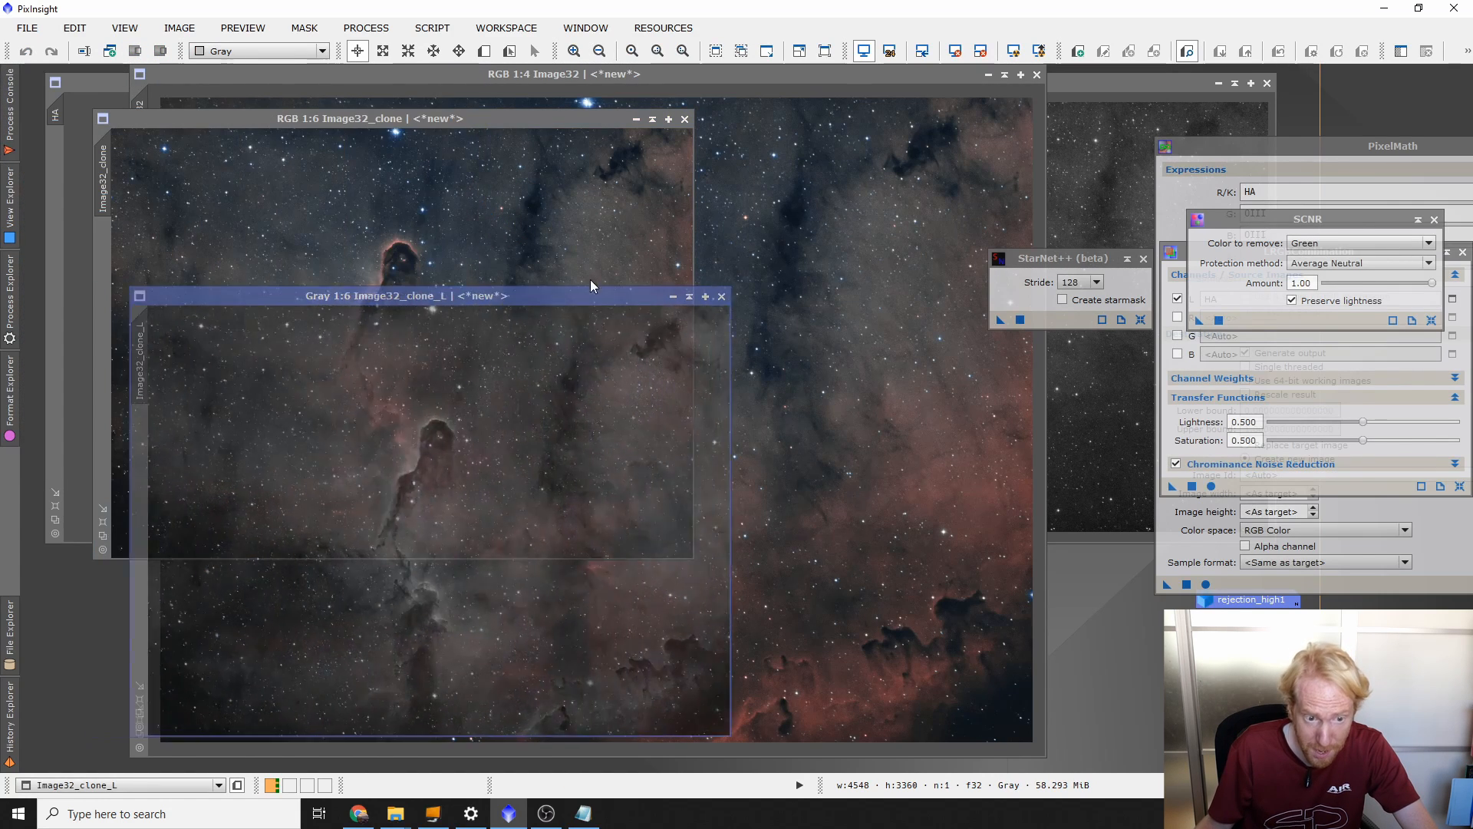
drag(554, 292, 884, 199)
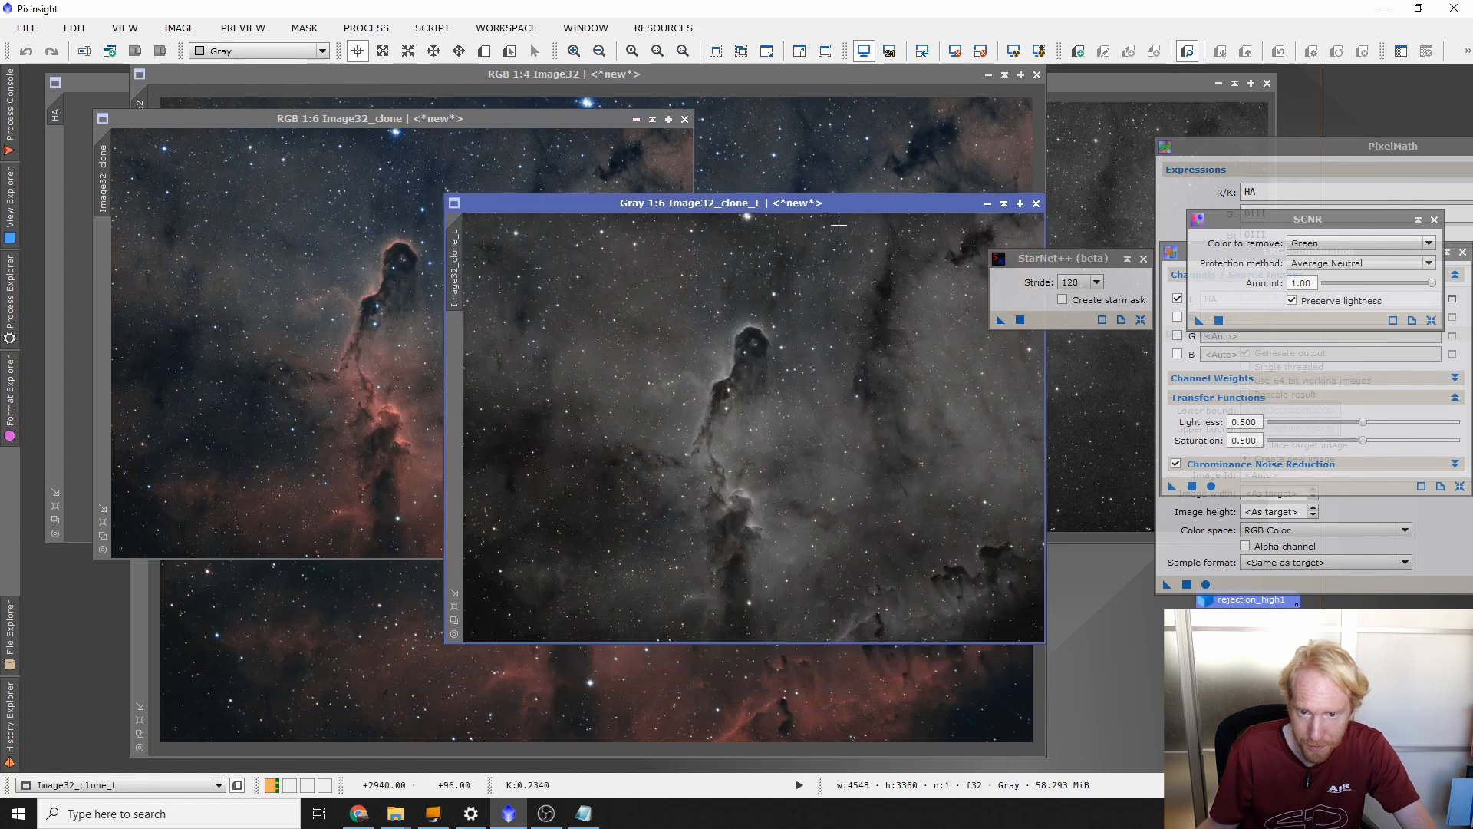
click(1063, 300)
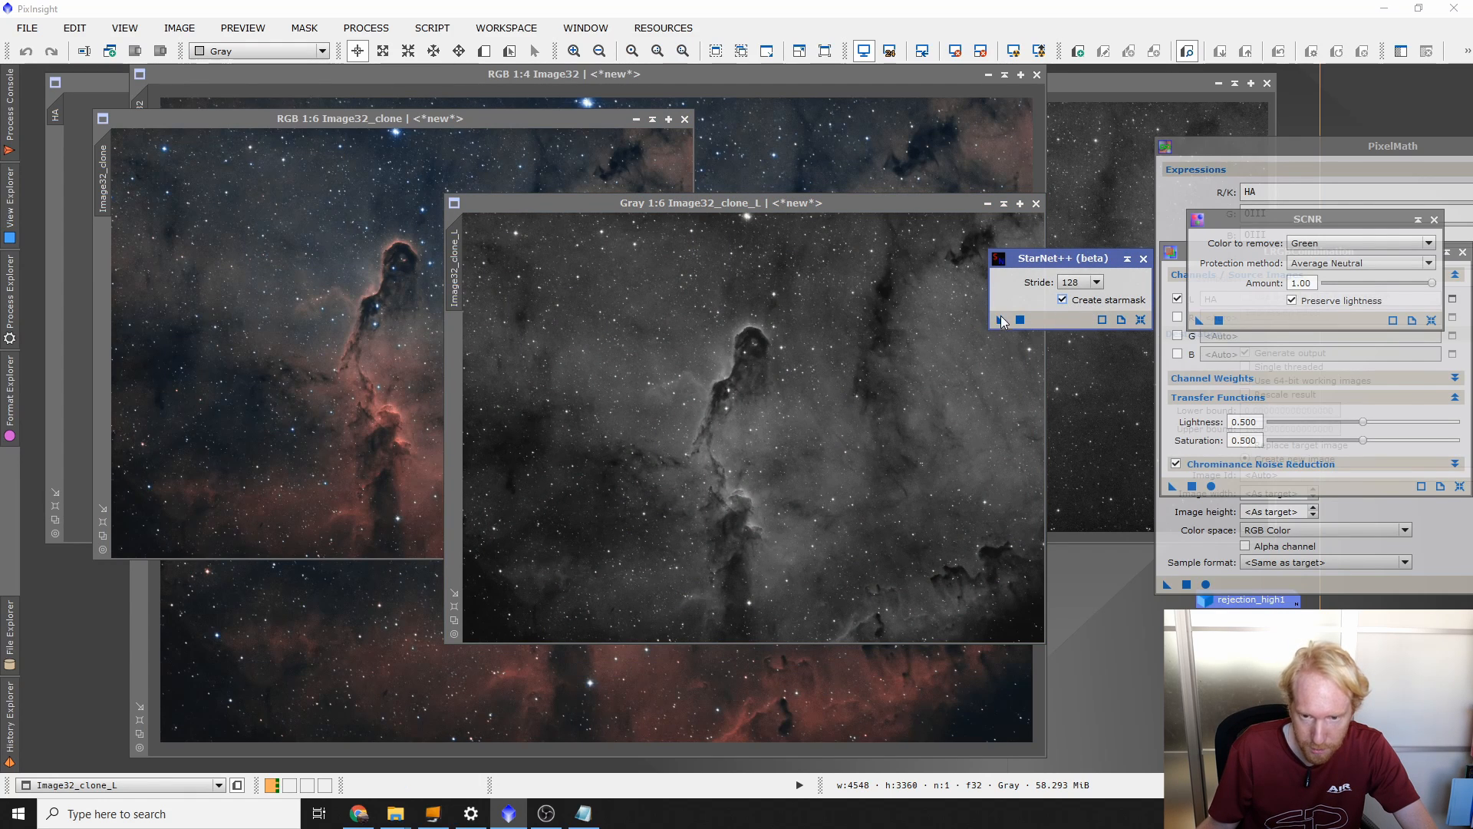
drag(853, 365, 771, 386)
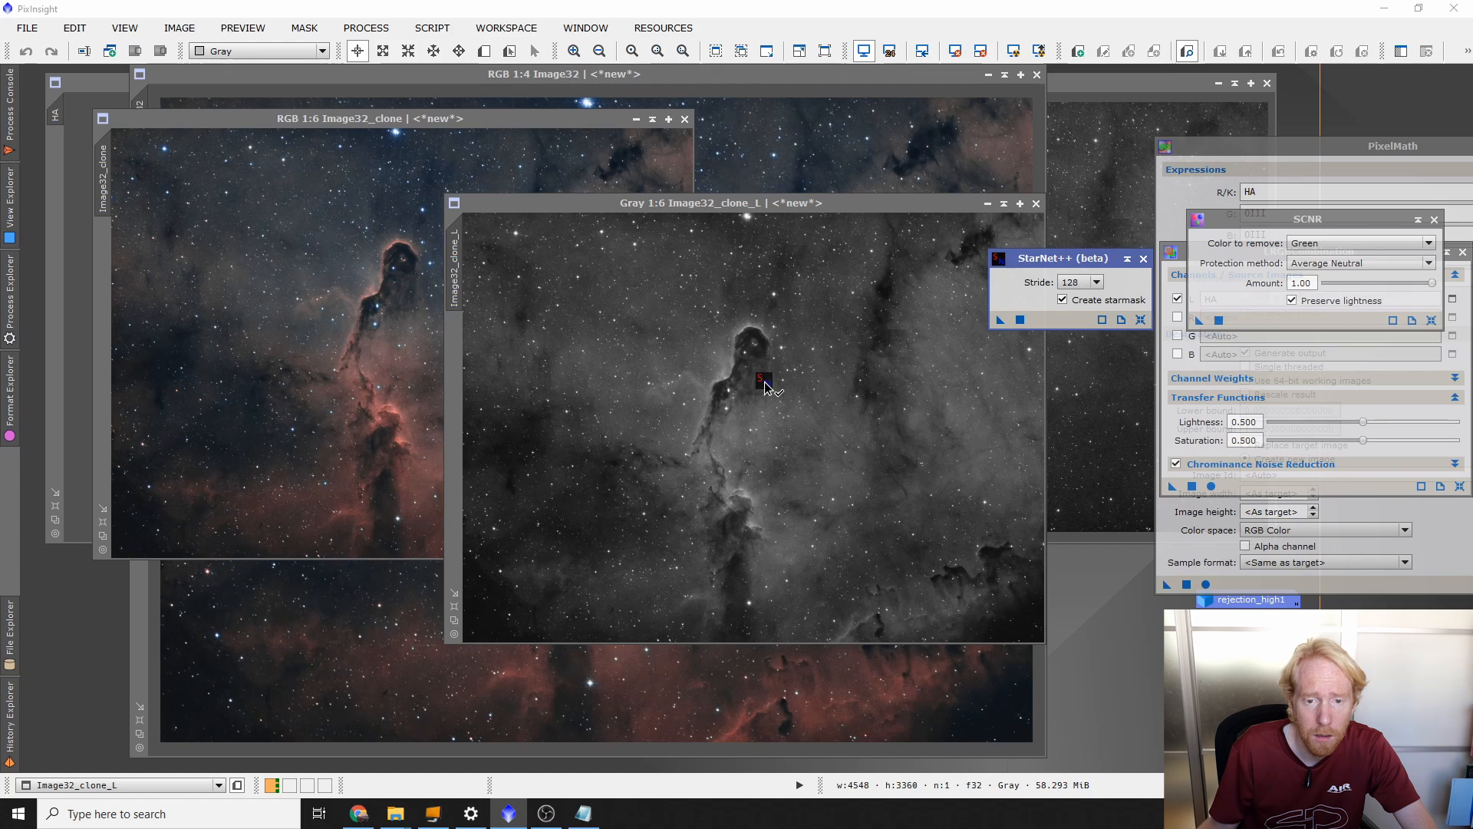
drag(766, 386, 881, 258)
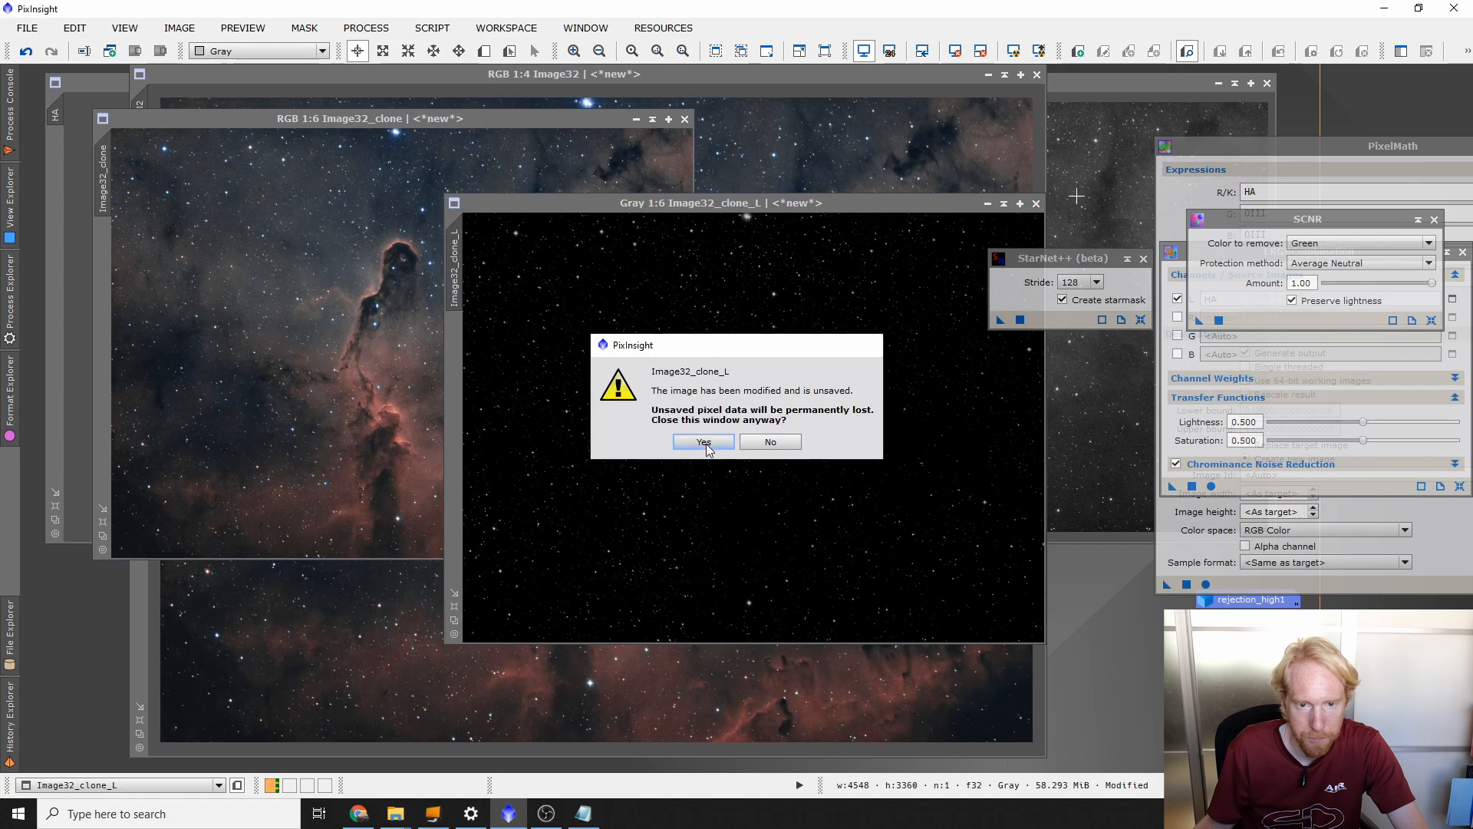
click(704, 443)
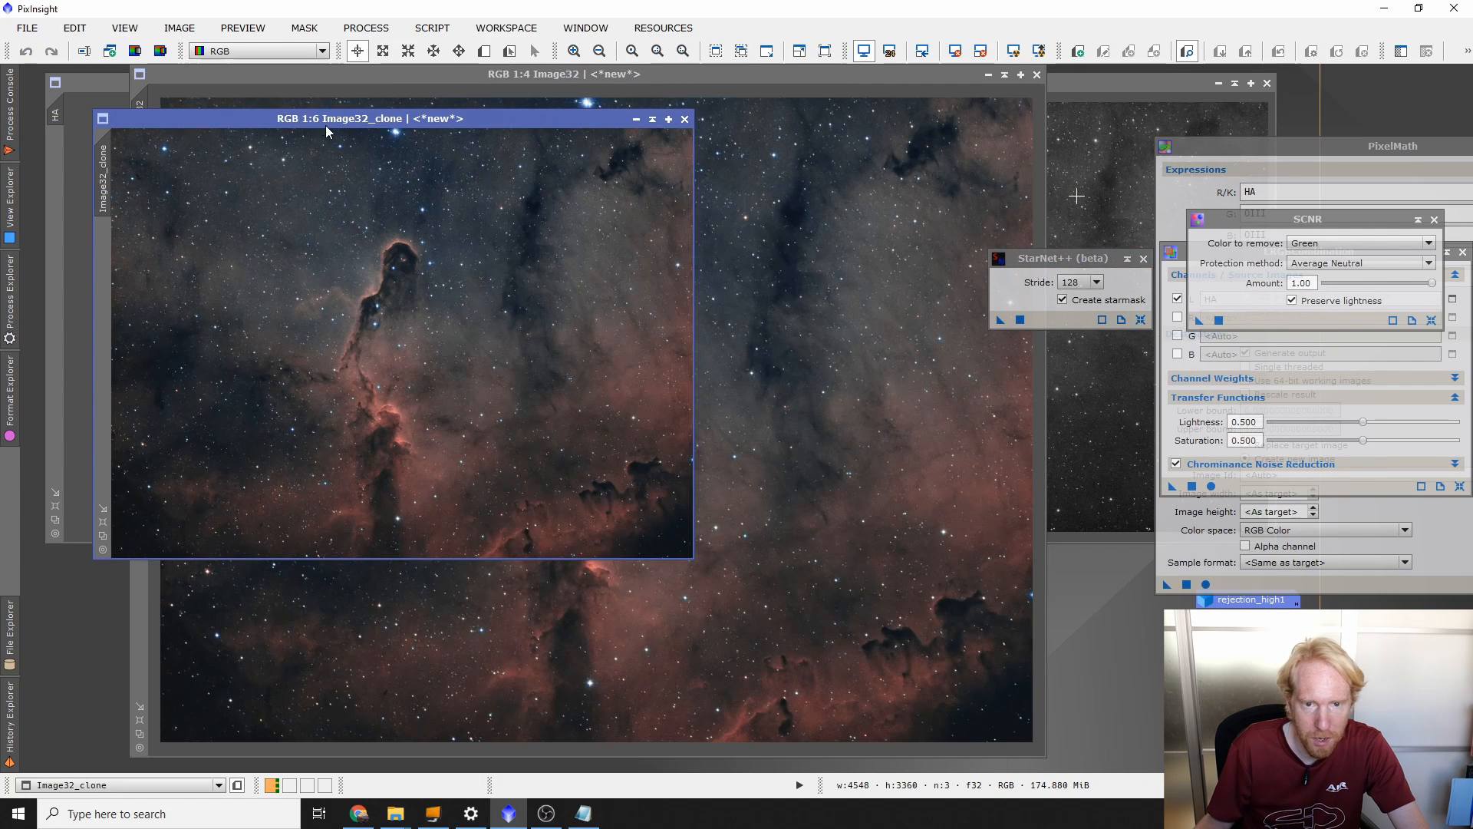
Step: Remove the stars from Image32 with StarNet++ at stride 128, with star mask creation turned off
click(1029, 261)
click(1063, 300)
drag(999, 319, 812, 229)
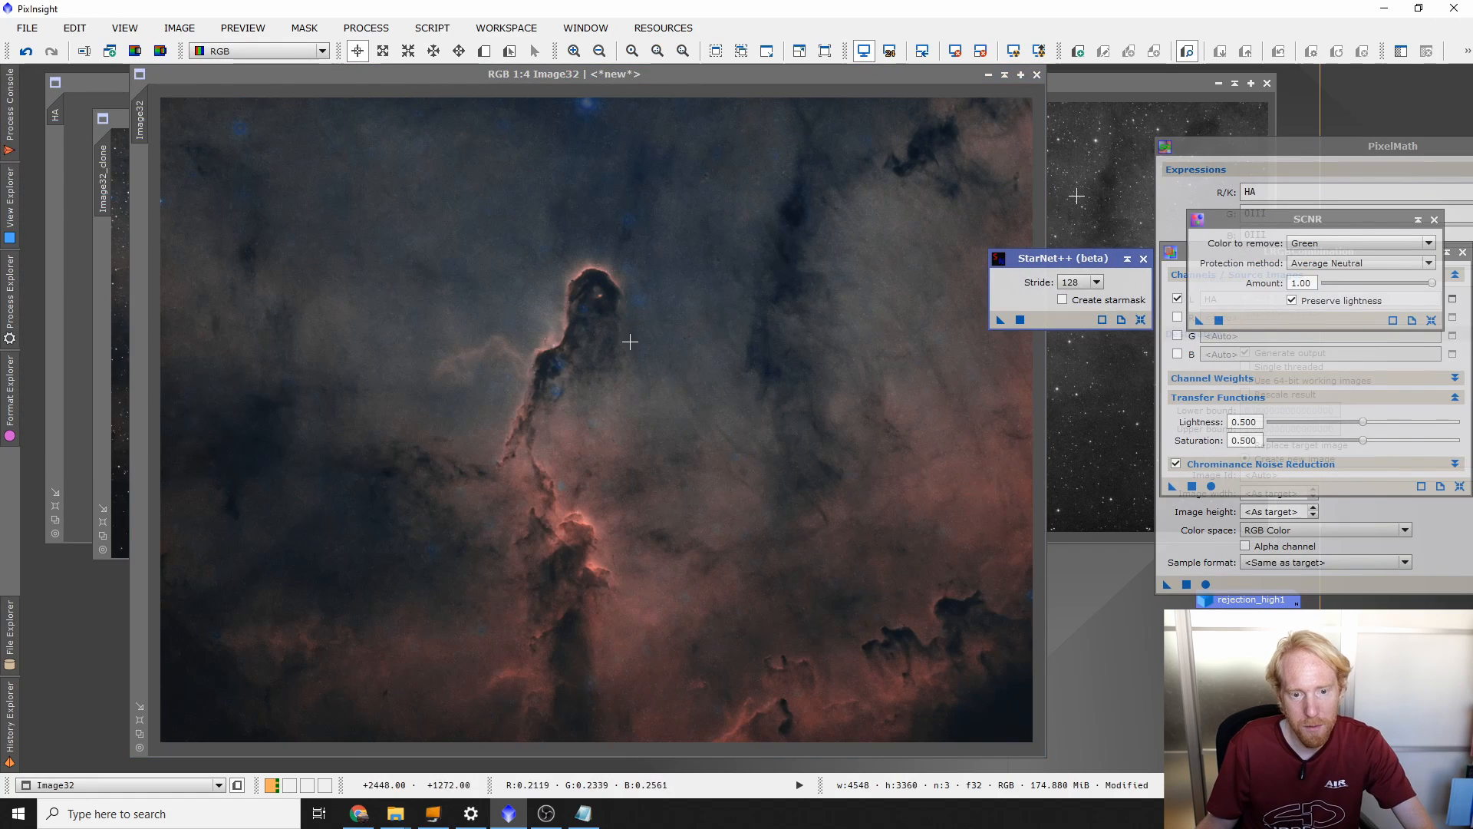
Step: Turn the cloned colour image into a star mask with StarNet++ at stride 128, with Create starmask enabled
click(116, 230)
click(1019, 320)
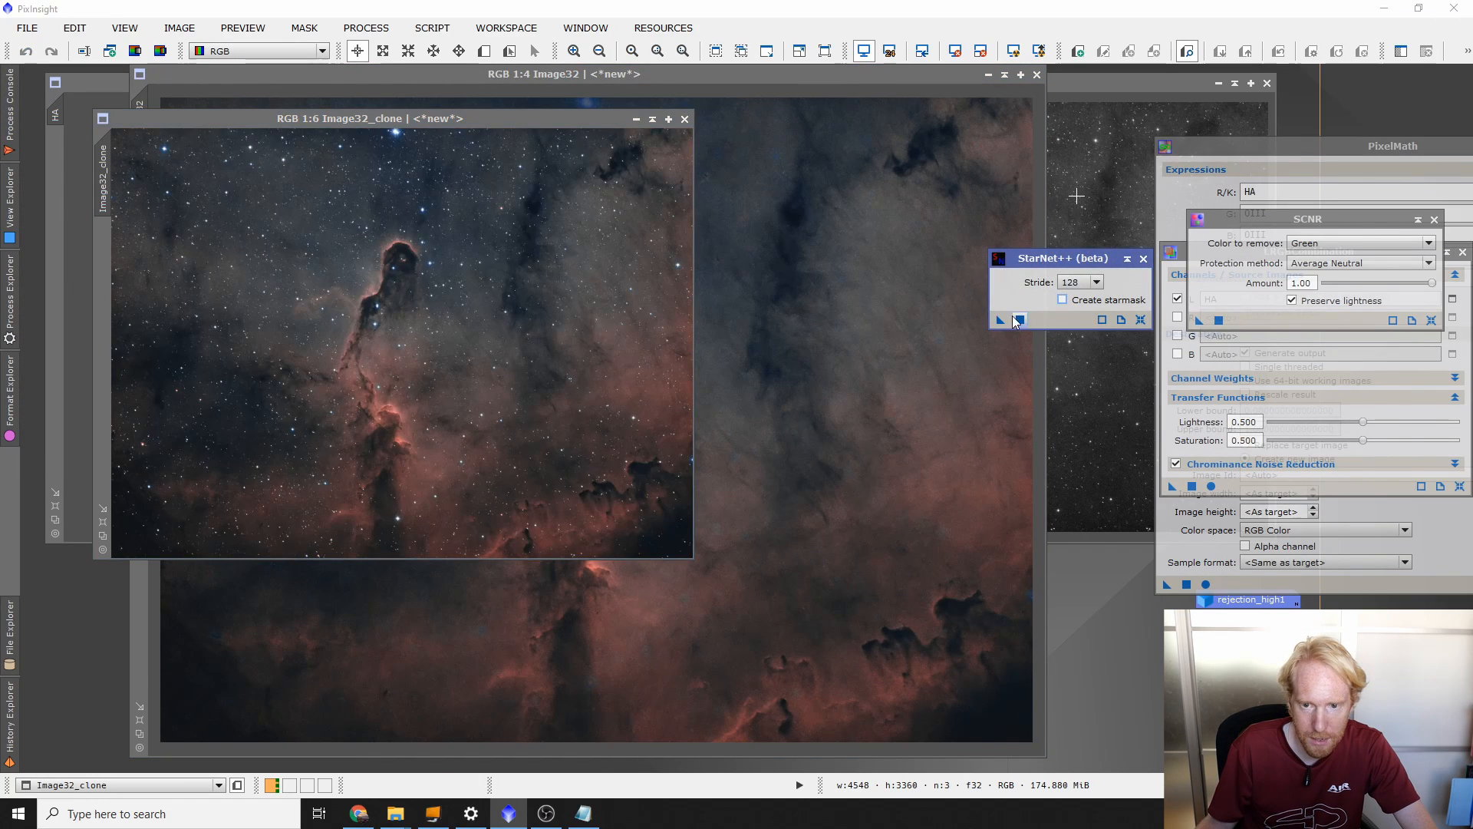
click(1063, 300)
click(1020, 319)
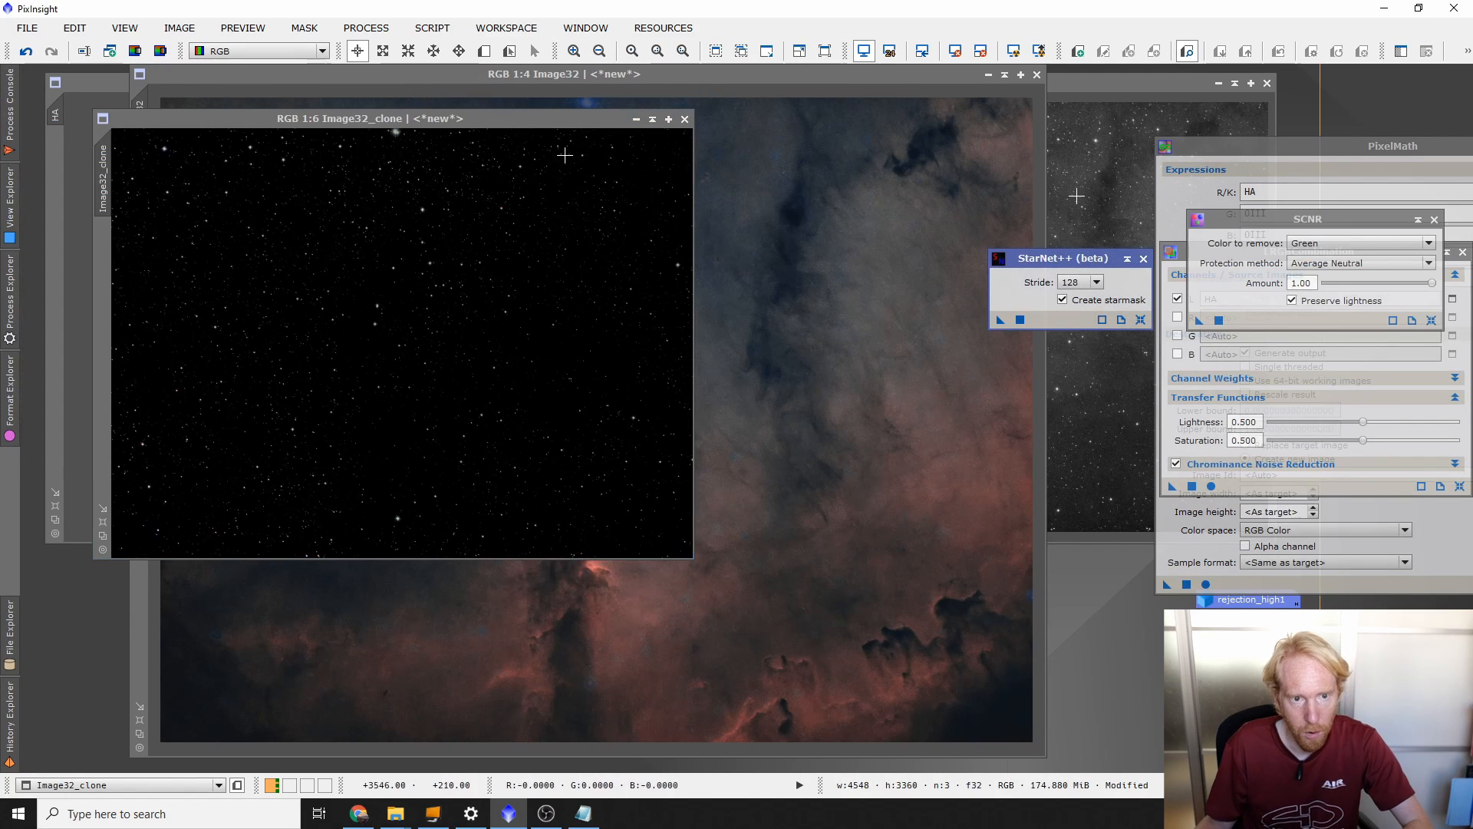
Step: Rename the cloned star image as starmask and move its window clear of the starless image
drag(537, 118, 949, 221)
double_click(514, 280)
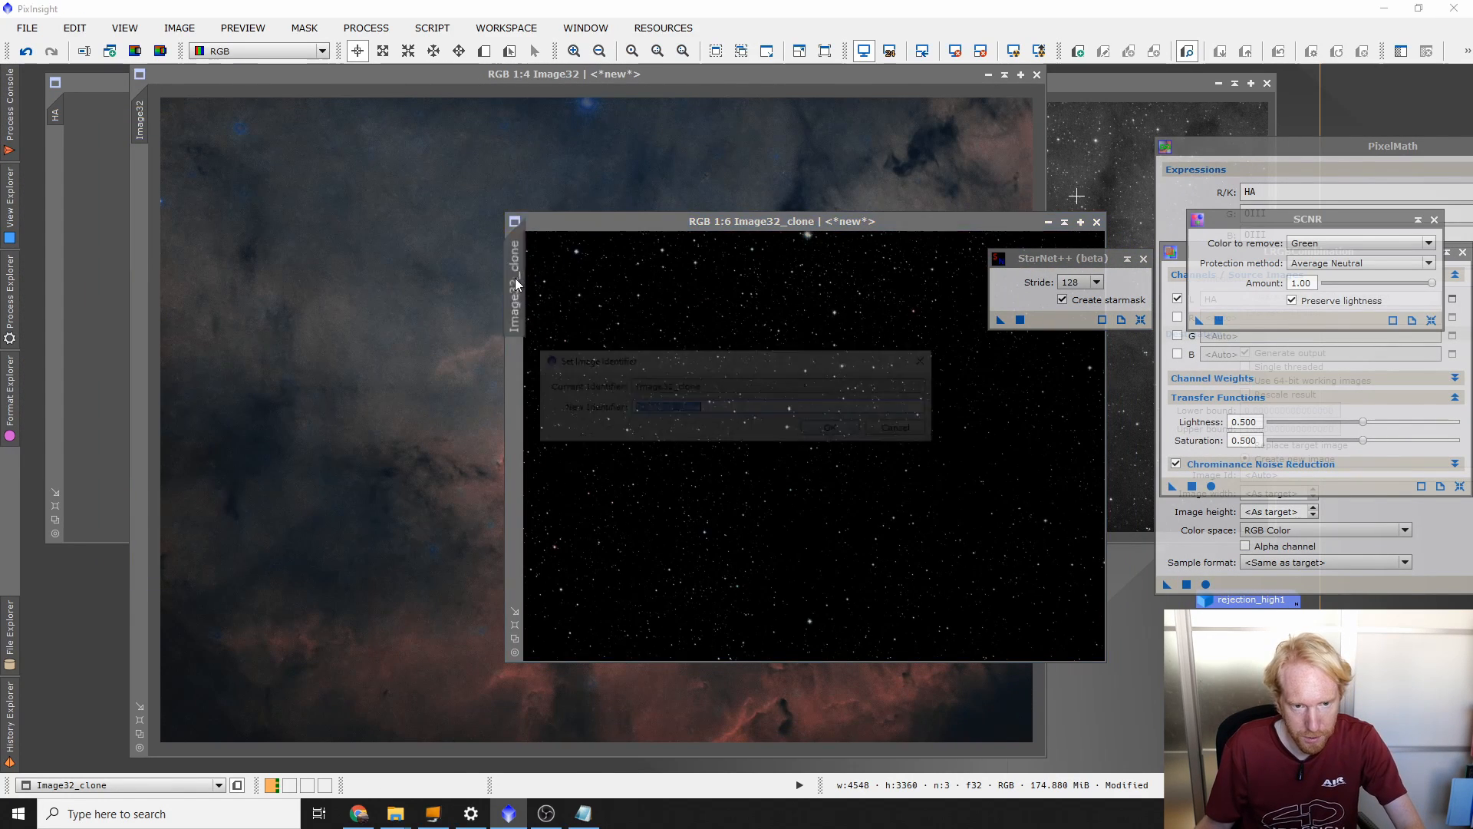
text(starmask)
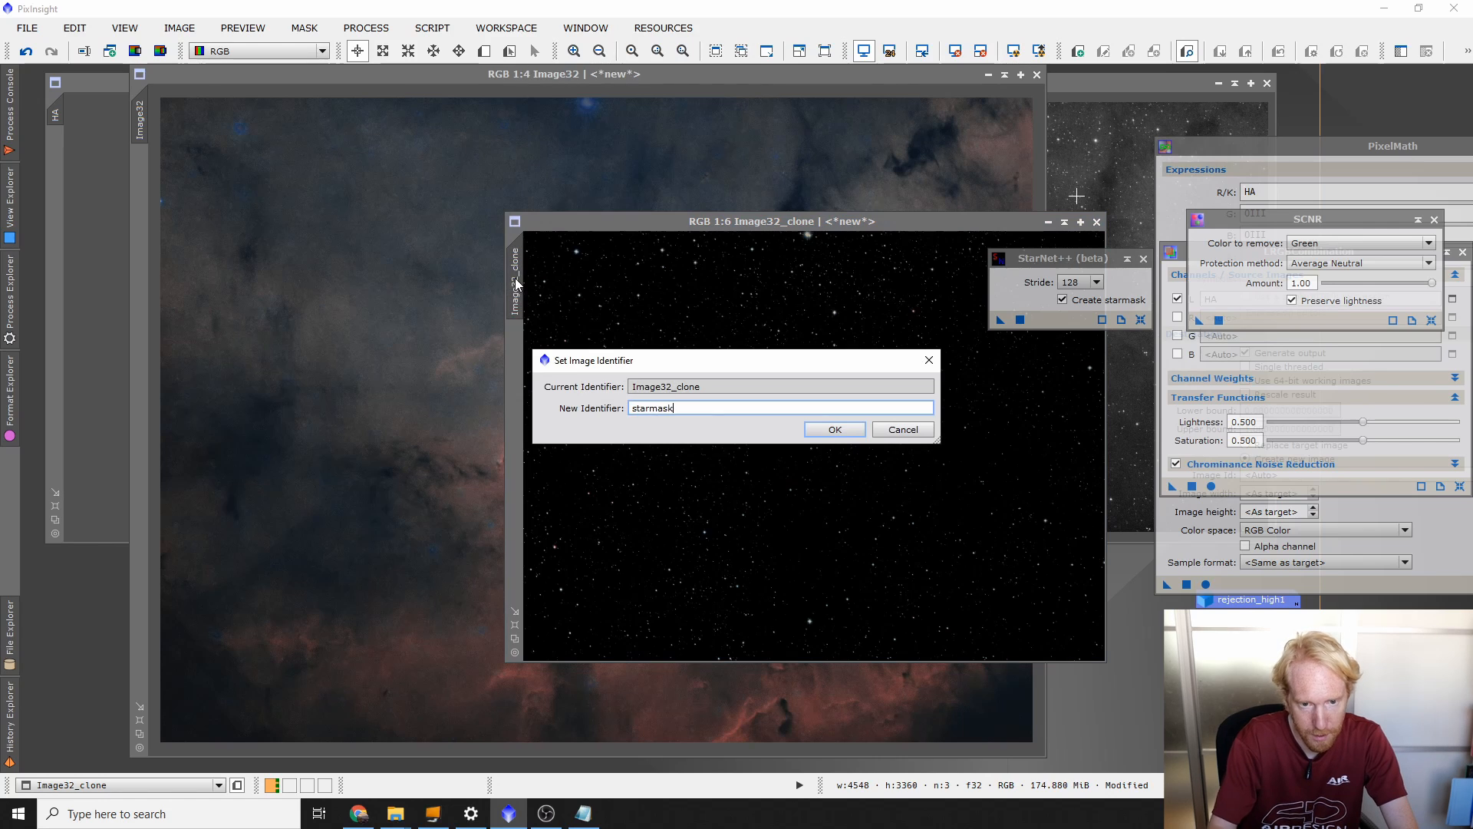
key(Return)
drag(606, 221, 1025, 228)
Step: Move the SCNR window aside and open the ColorSaturation process
drag(1303, 219, 999, 175)
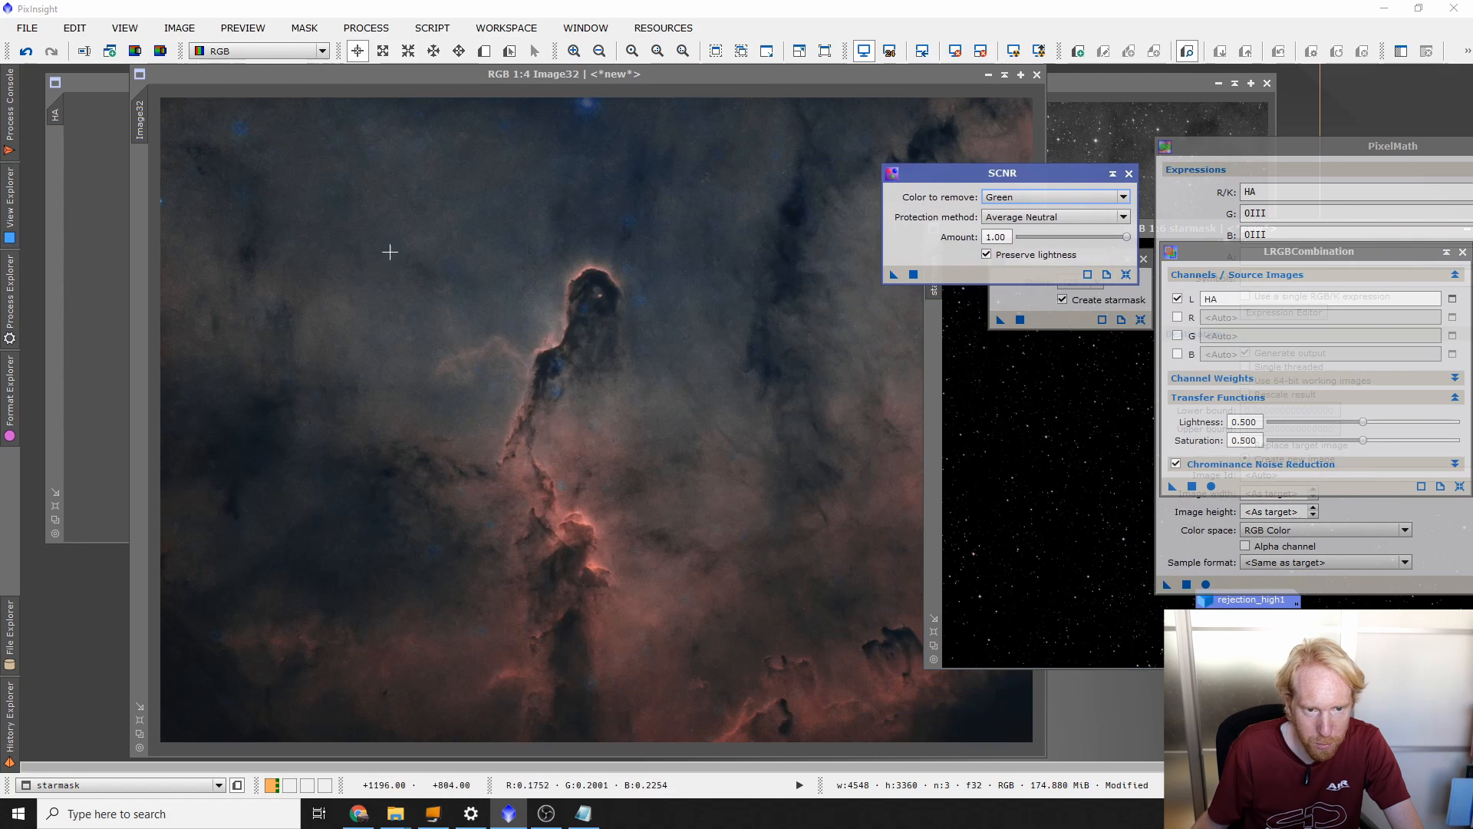
click(10, 295)
scroll(138, 268, down, 10)
scroll(144, 299, up, 9)
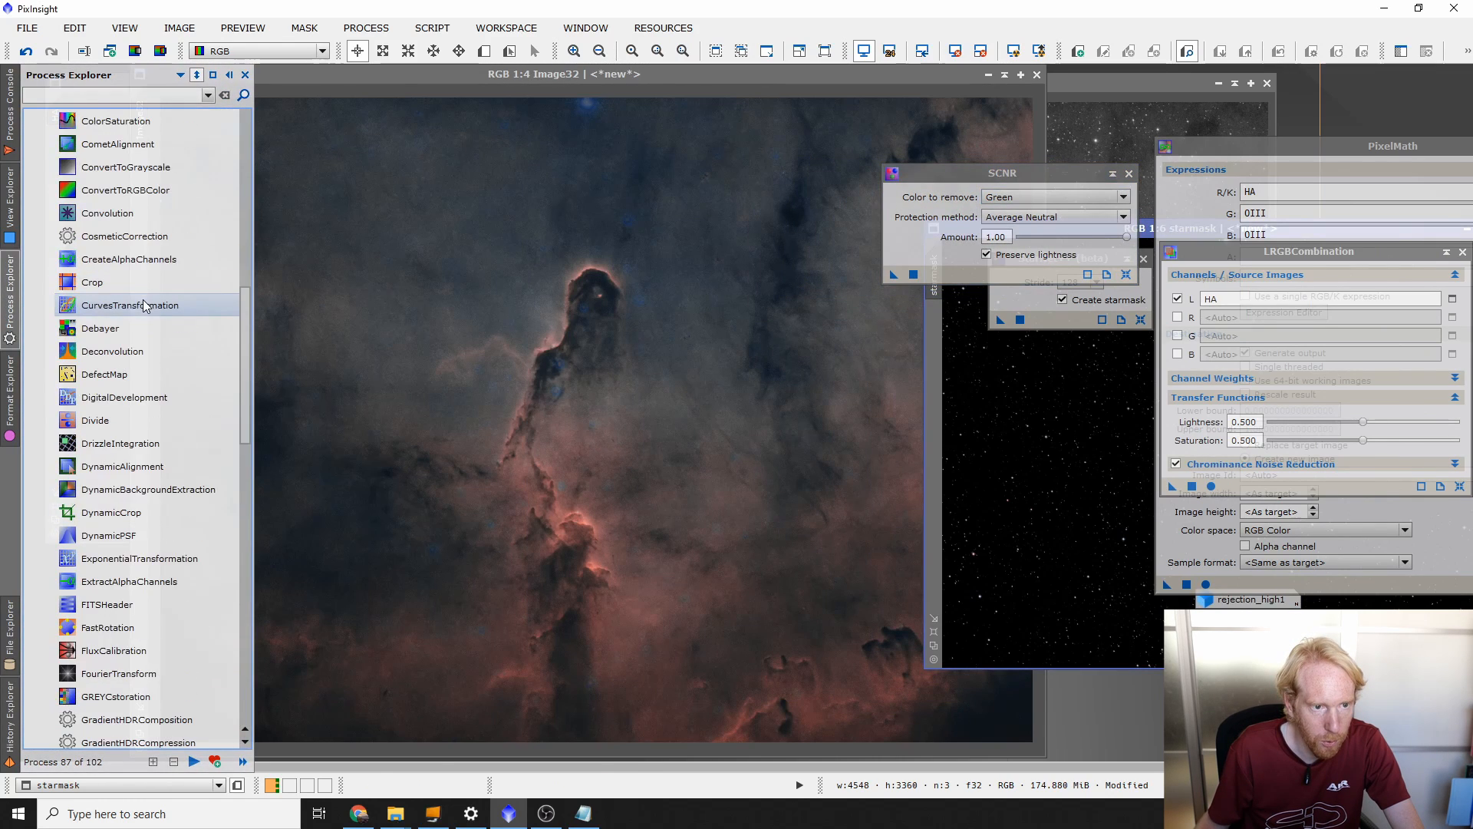
double_click(146, 261)
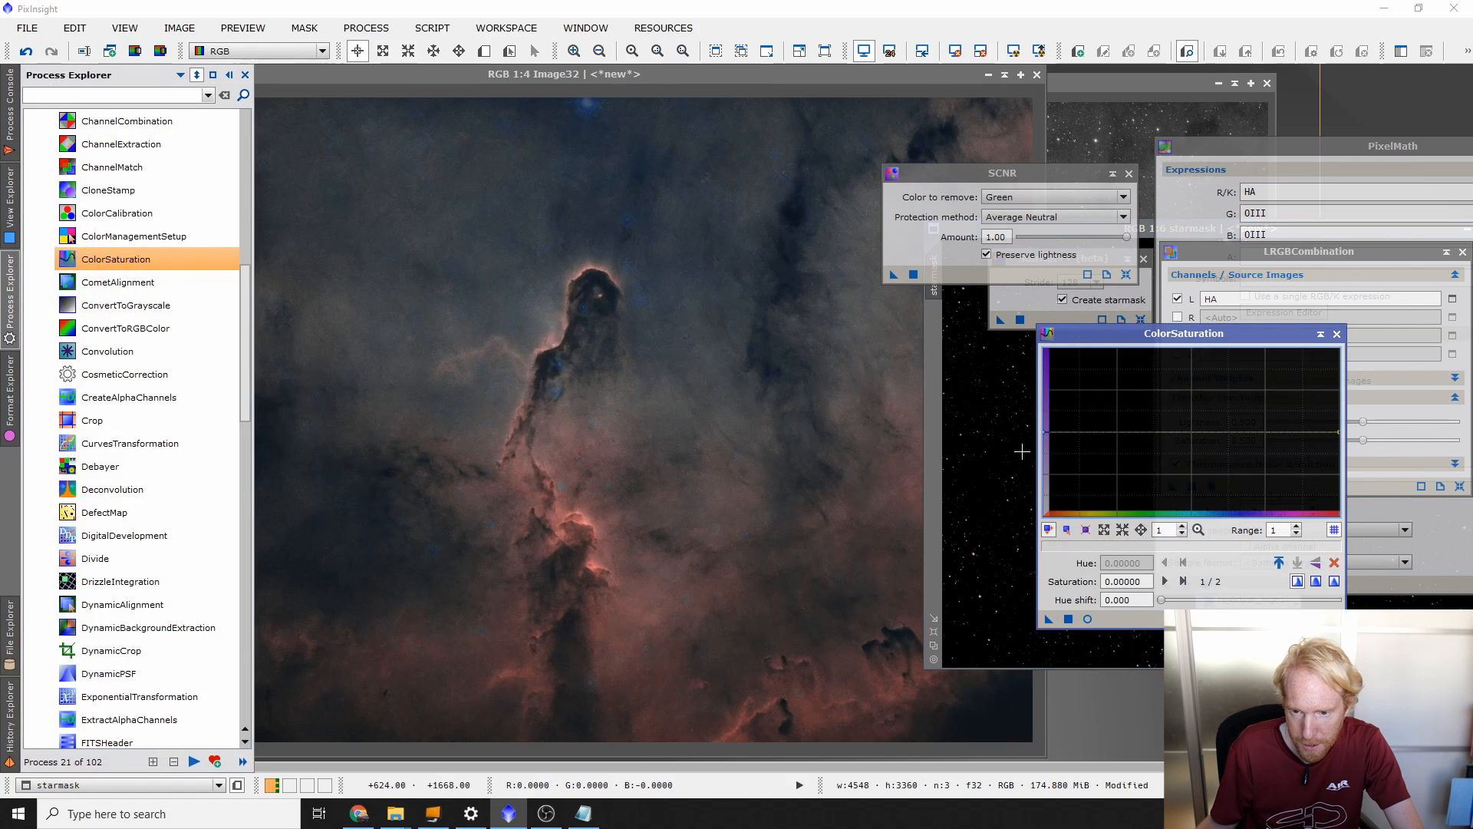
Step: Isolate the blue hues on the ColorSaturation curve, raise their saturation to 0.80 at hue 0.62, and apply it to Image32
click(606, 223)
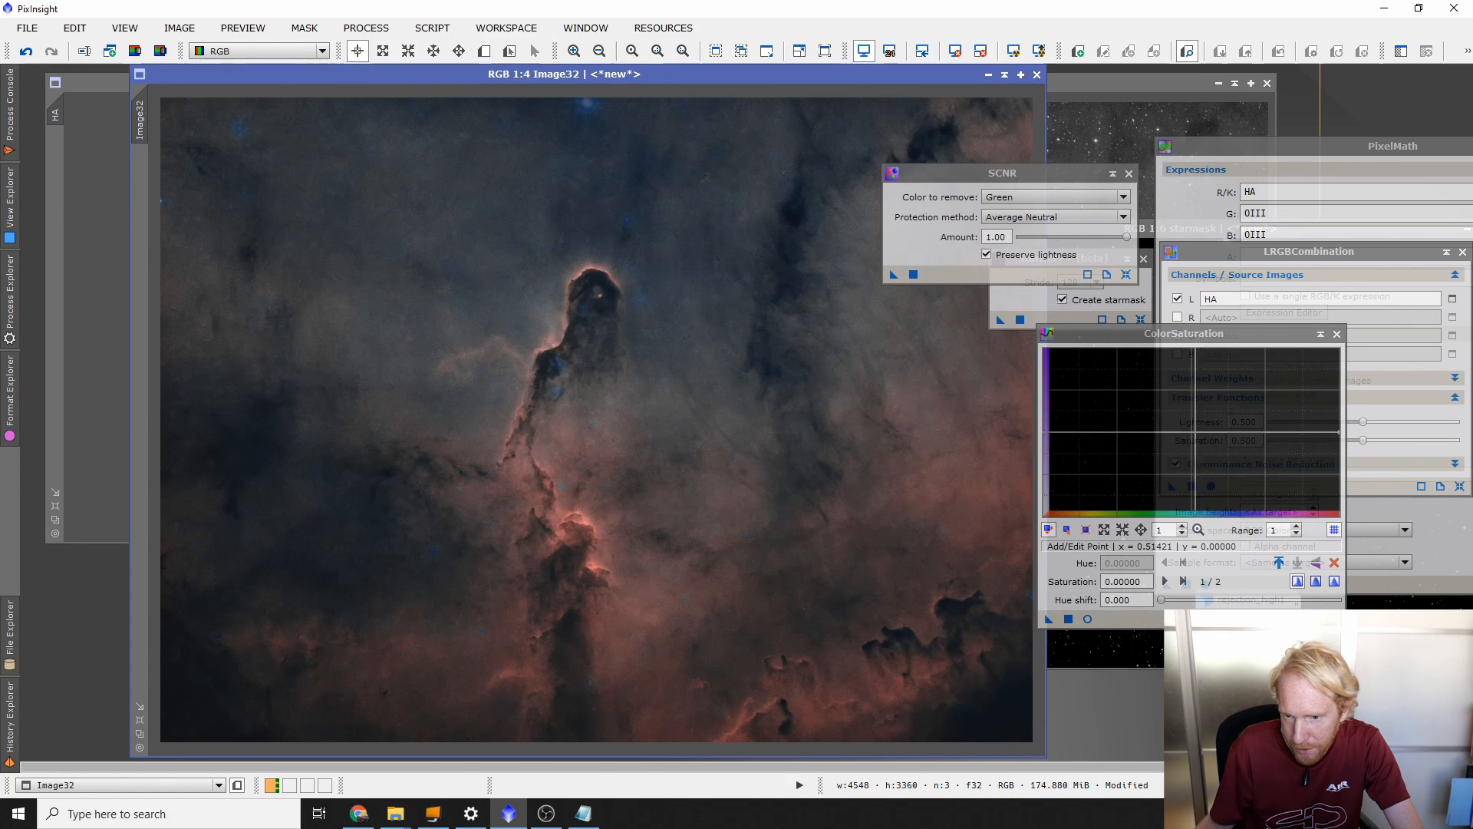
click(1190, 432)
click(1267, 432)
click(1301, 432)
click(1103, 431)
drag(1230, 432, 1228, 381)
click(1088, 619)
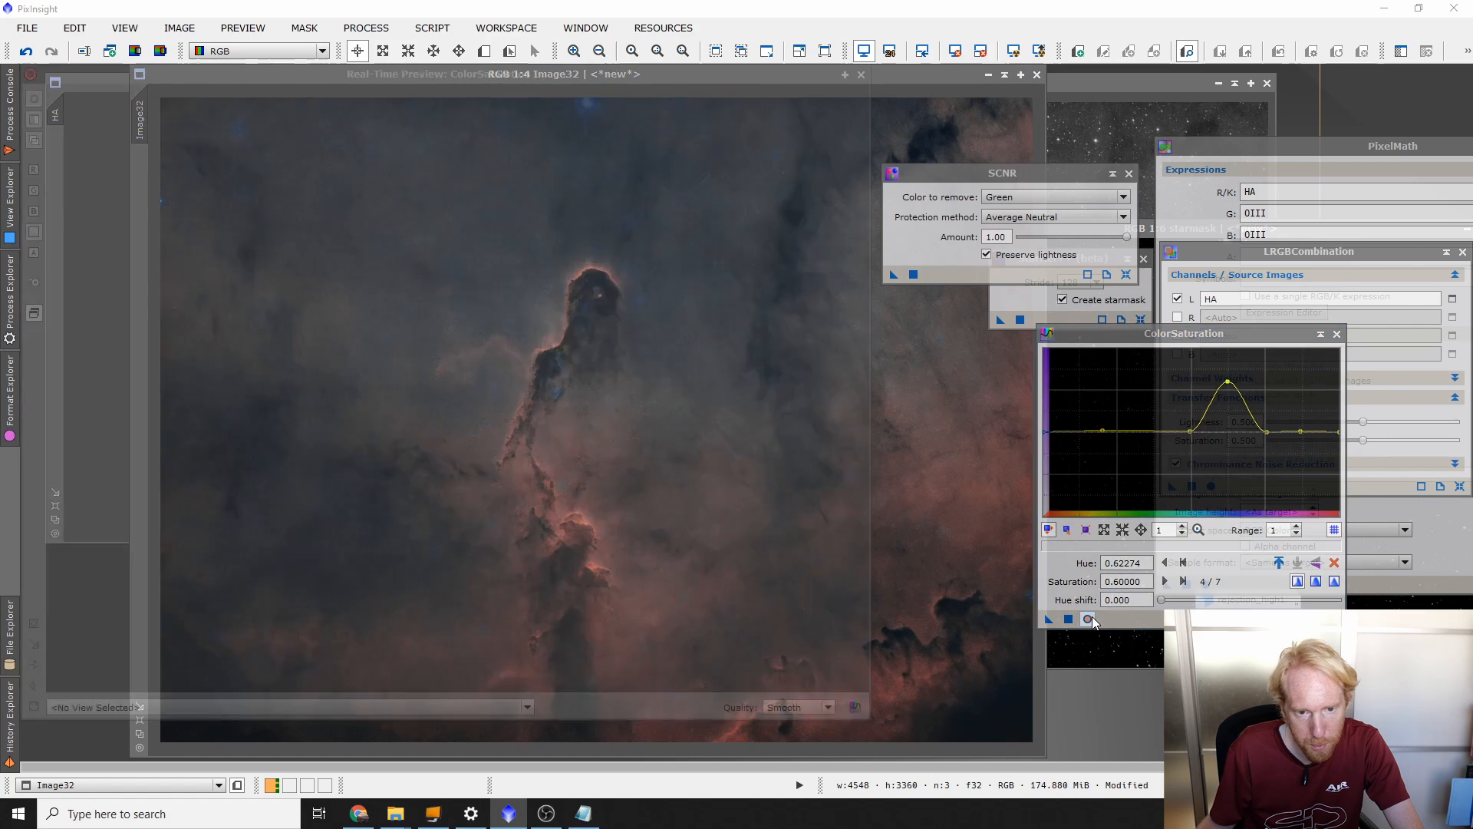
mouse_move(1228, 381)
mouse_down()
mouse_move(1230, 406)
mouse_move(1228, 364)
mouse_up()
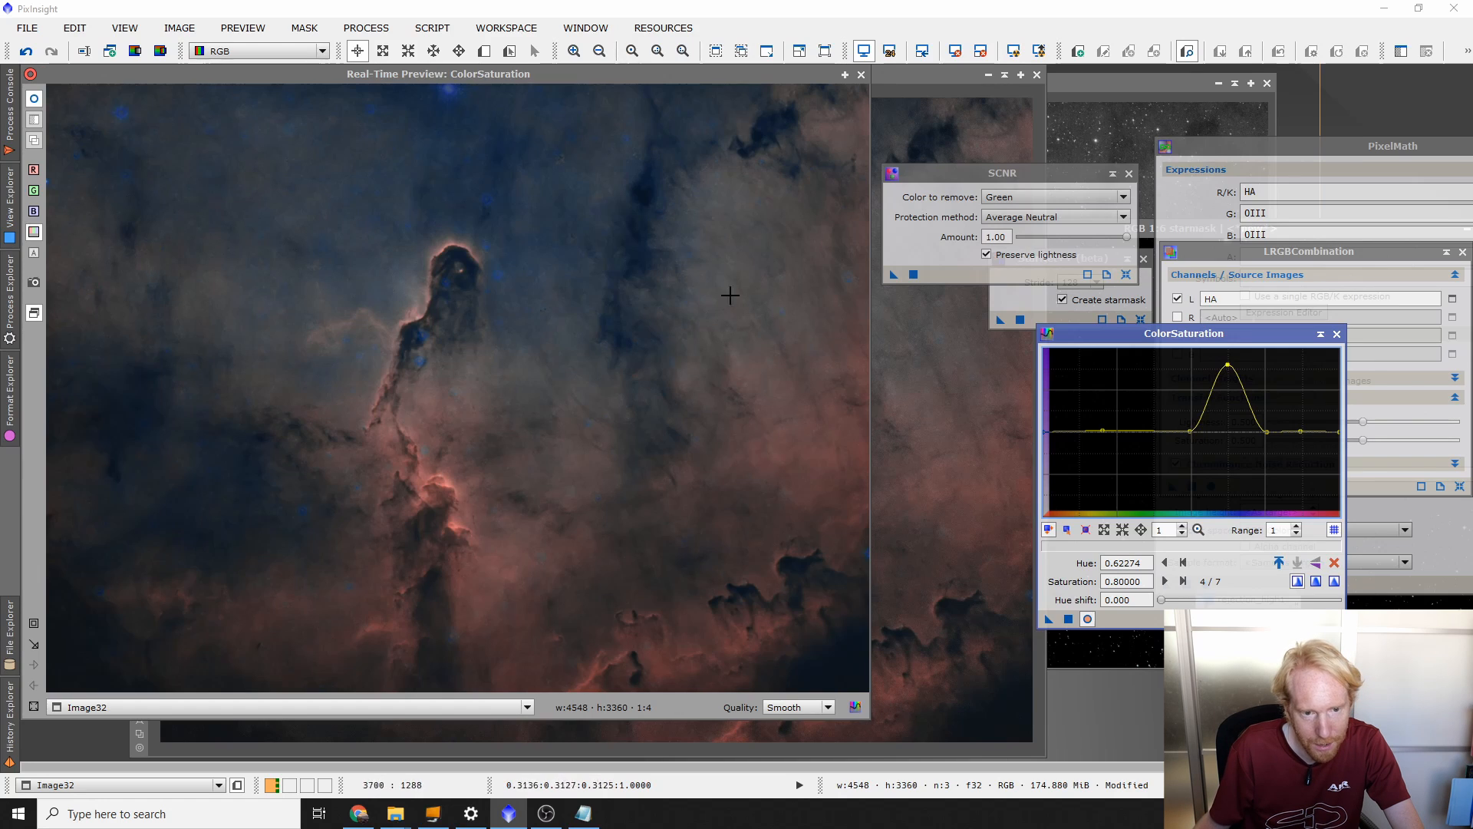
click(860, 74)
click(1067, 620)
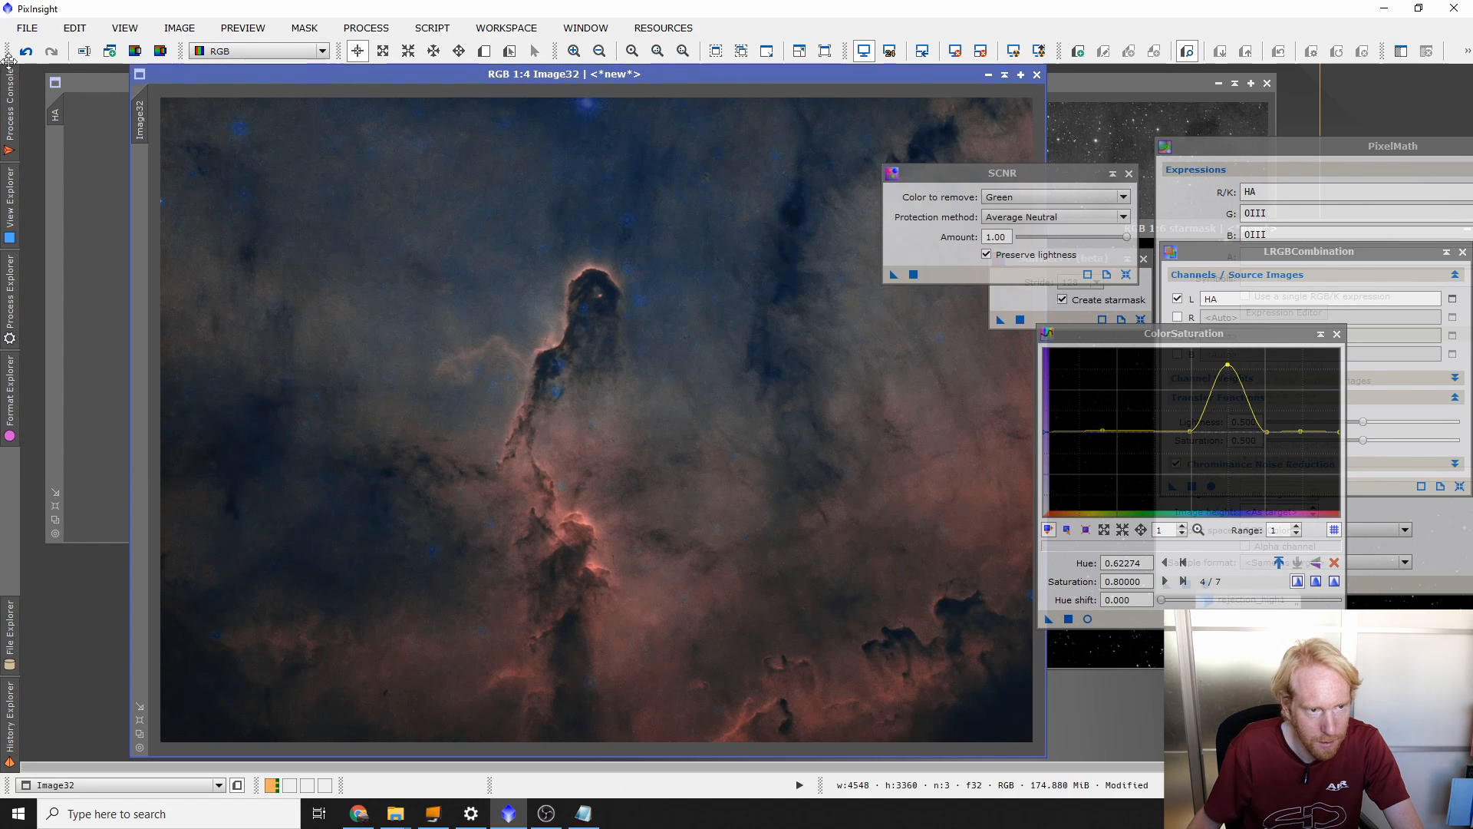
Step: Reduce the blue peak to about 0.51 saturation at hue 0.63 and apply ColorSaturation to Image32 again
drag(1227, 365, 1230, 389)
drag(1049, 619, 770, 306)
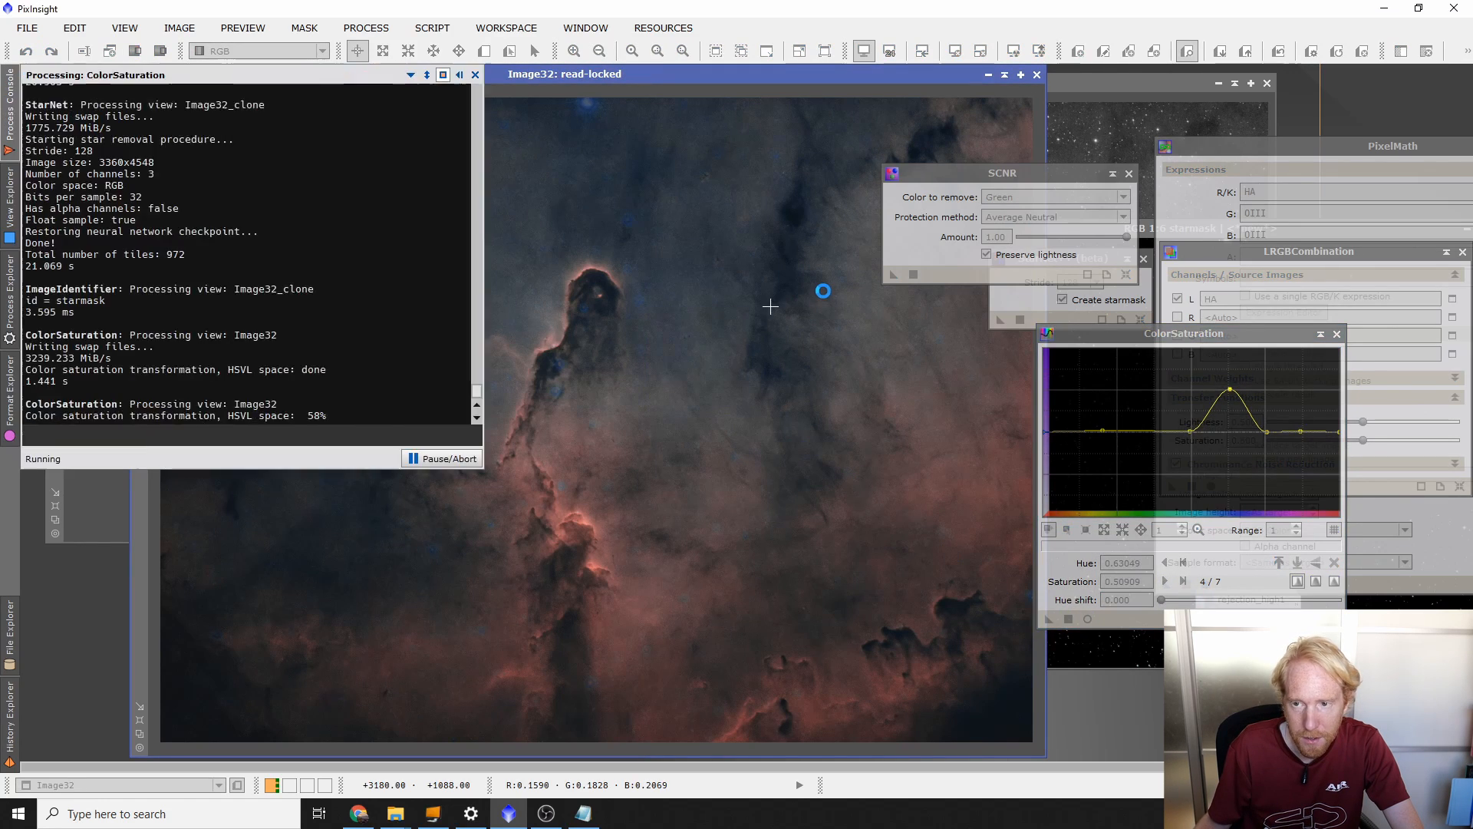
Step: Reset PixelMath and run the single RGB/K expression Image32+starmask, creating a new image in RGB Color space
drag(1288, 158, 671, 224)
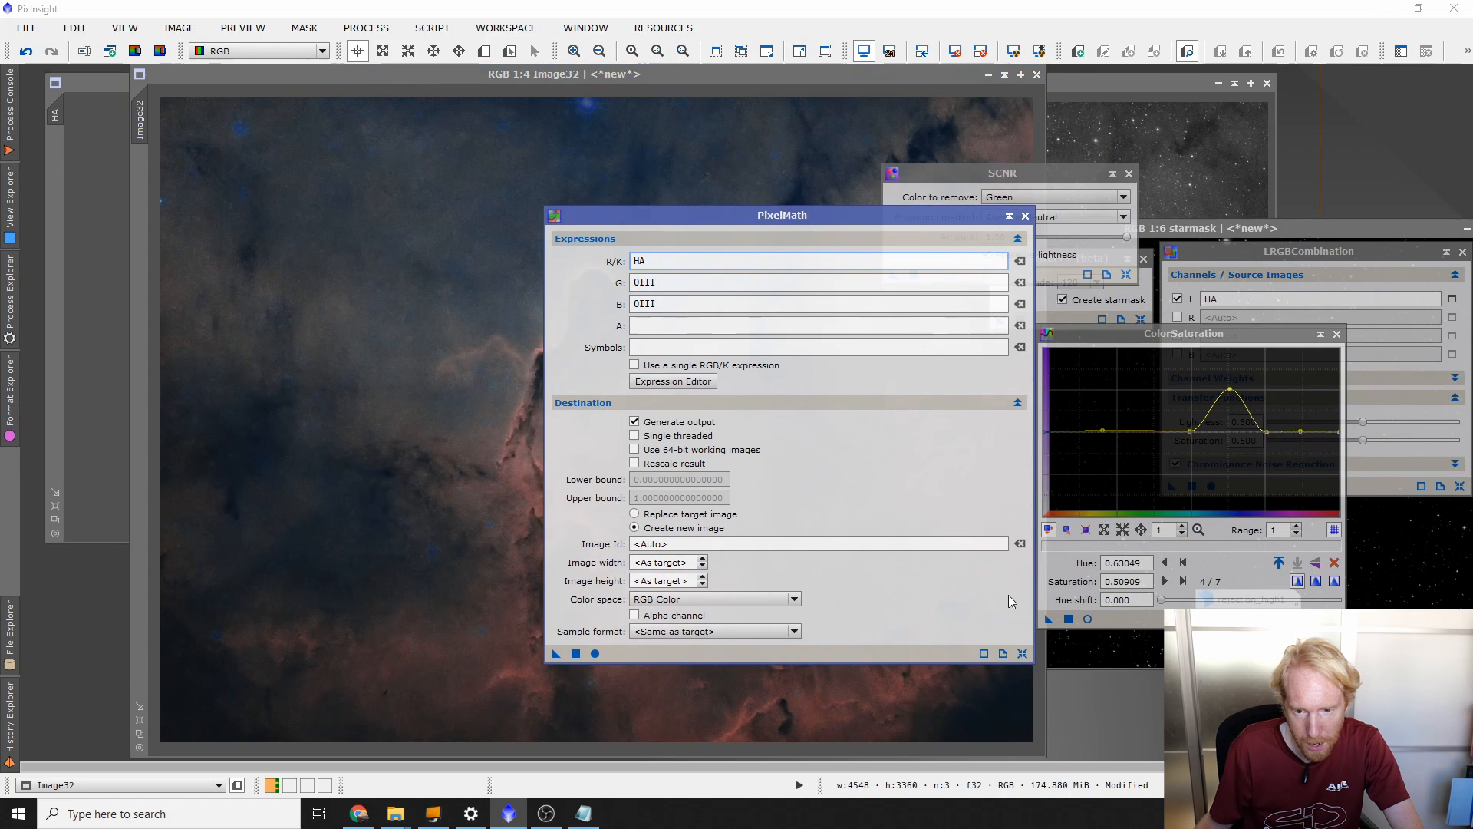
click(1022, 654)
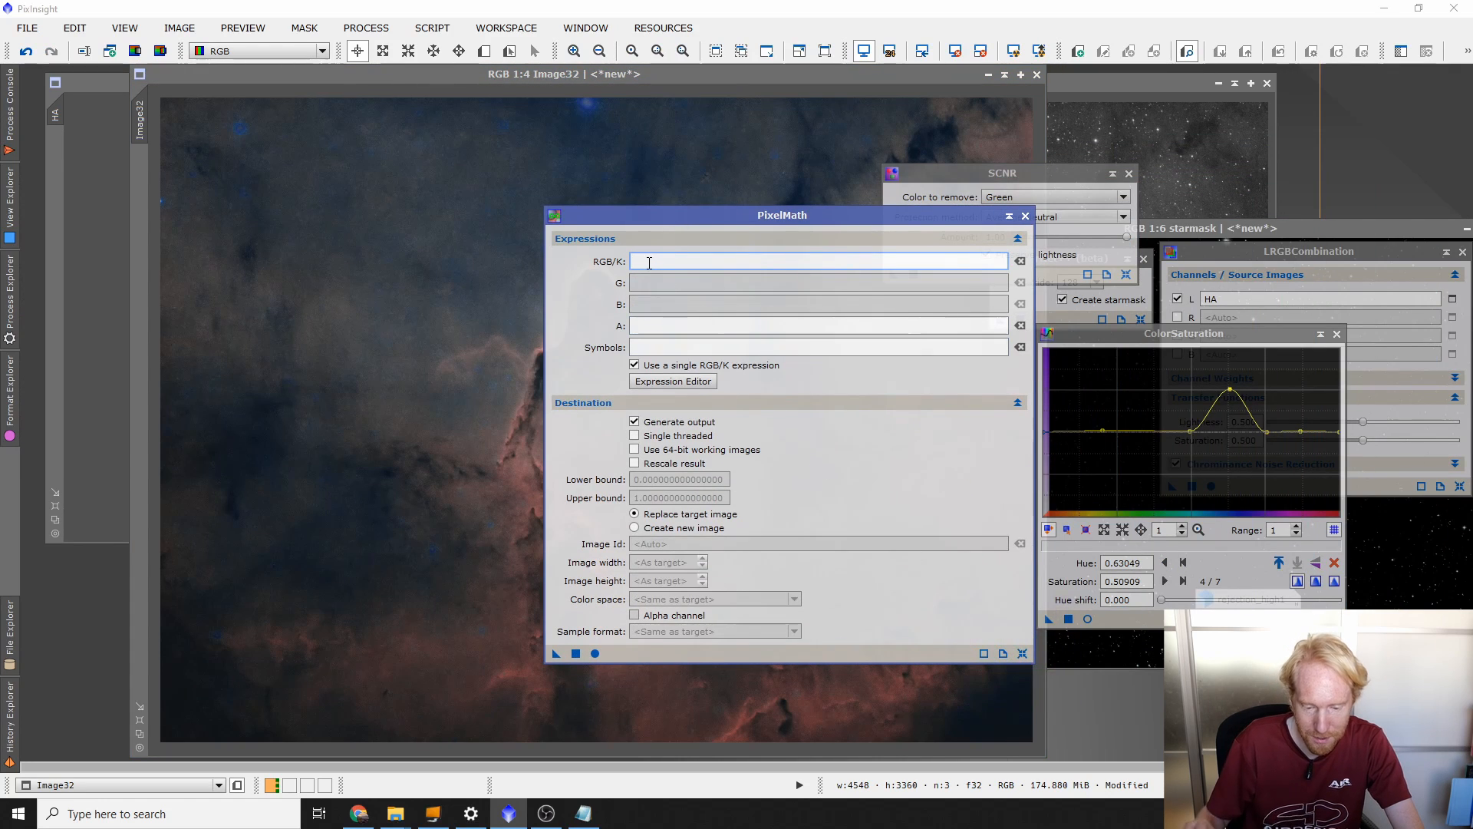
text(e32+starmask)
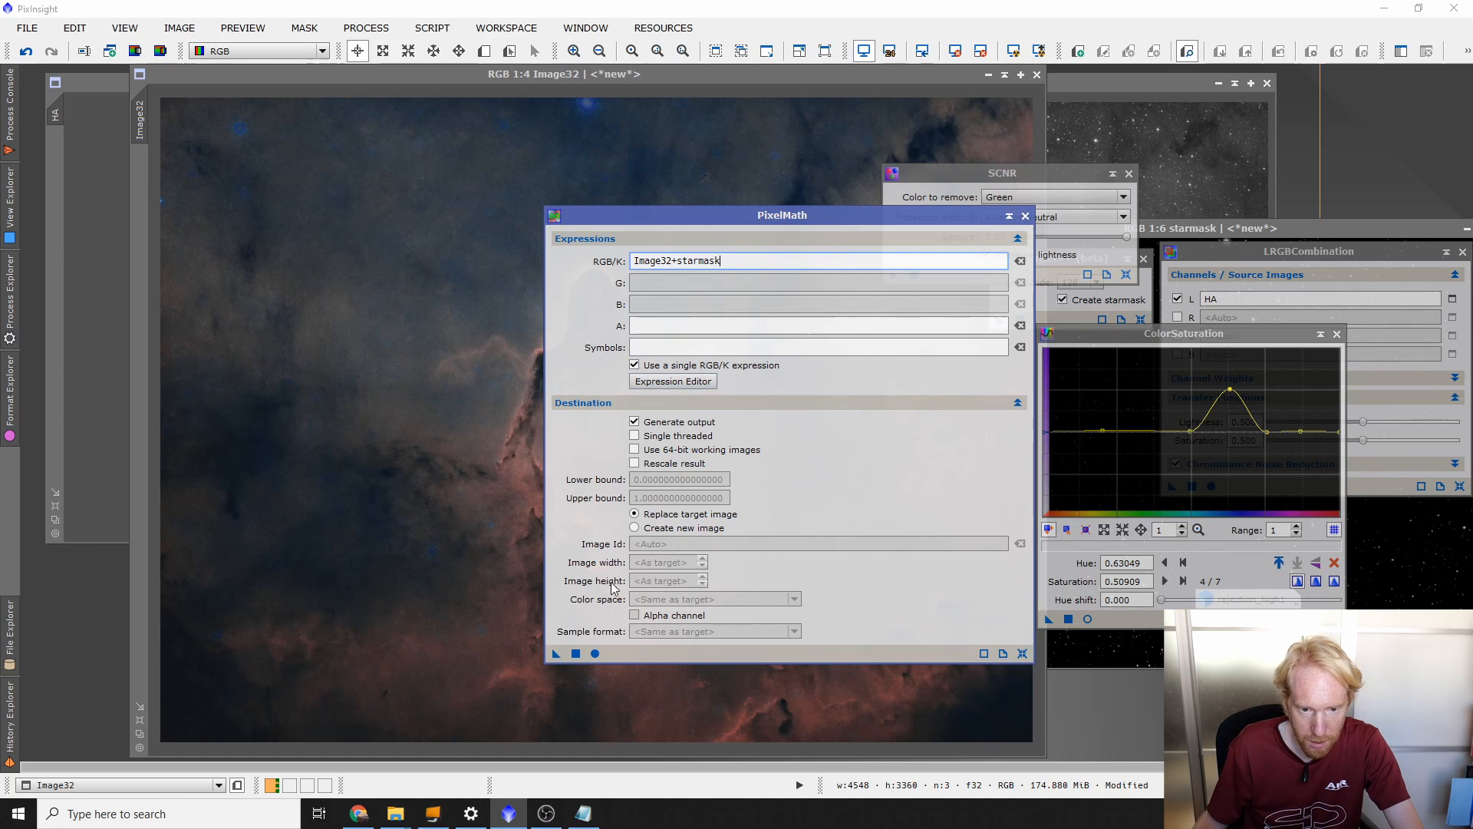
click(645, 529)
click(691, 598)
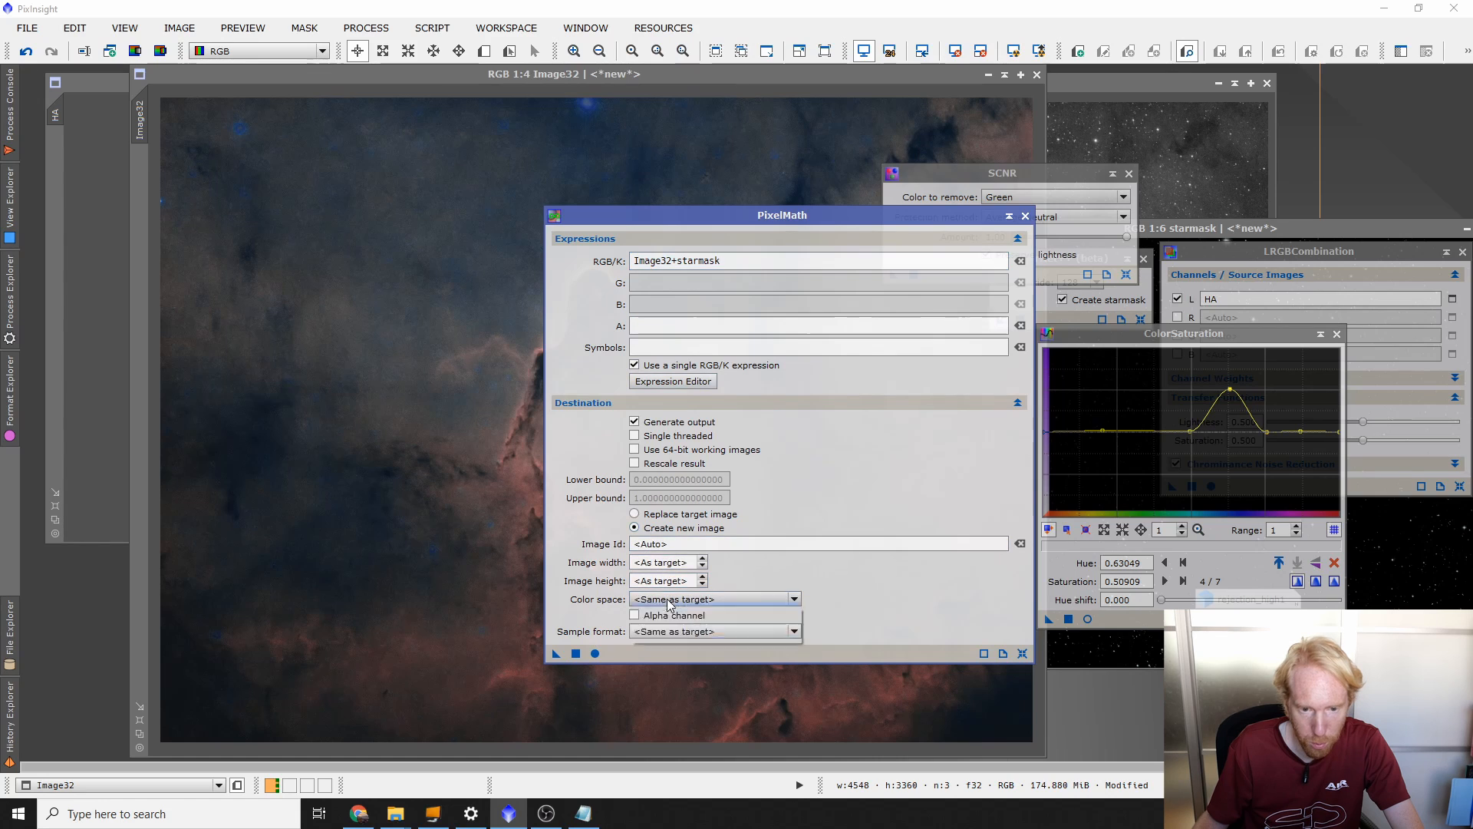
click(660, 613)
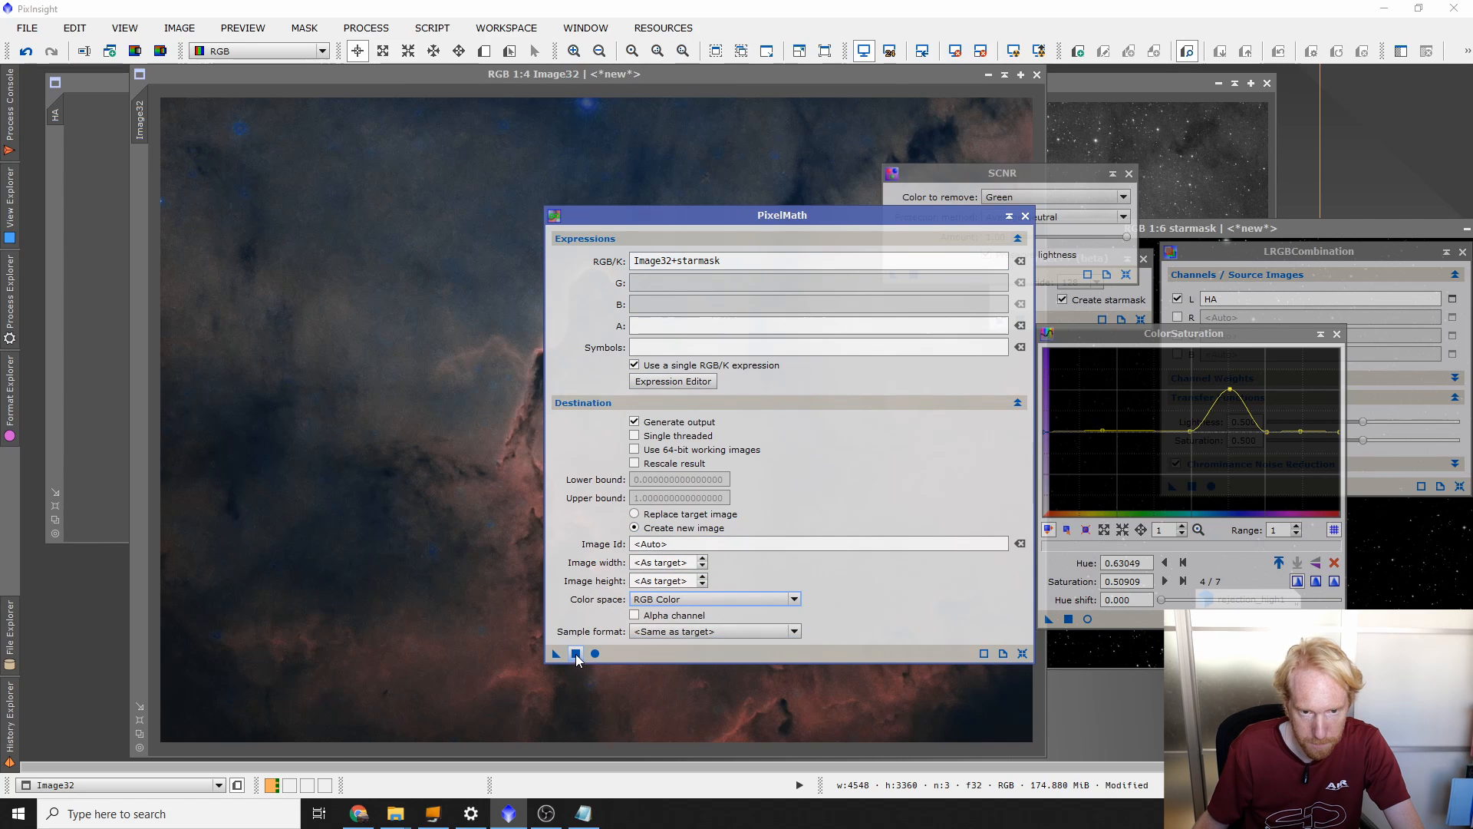
click(576, 653)
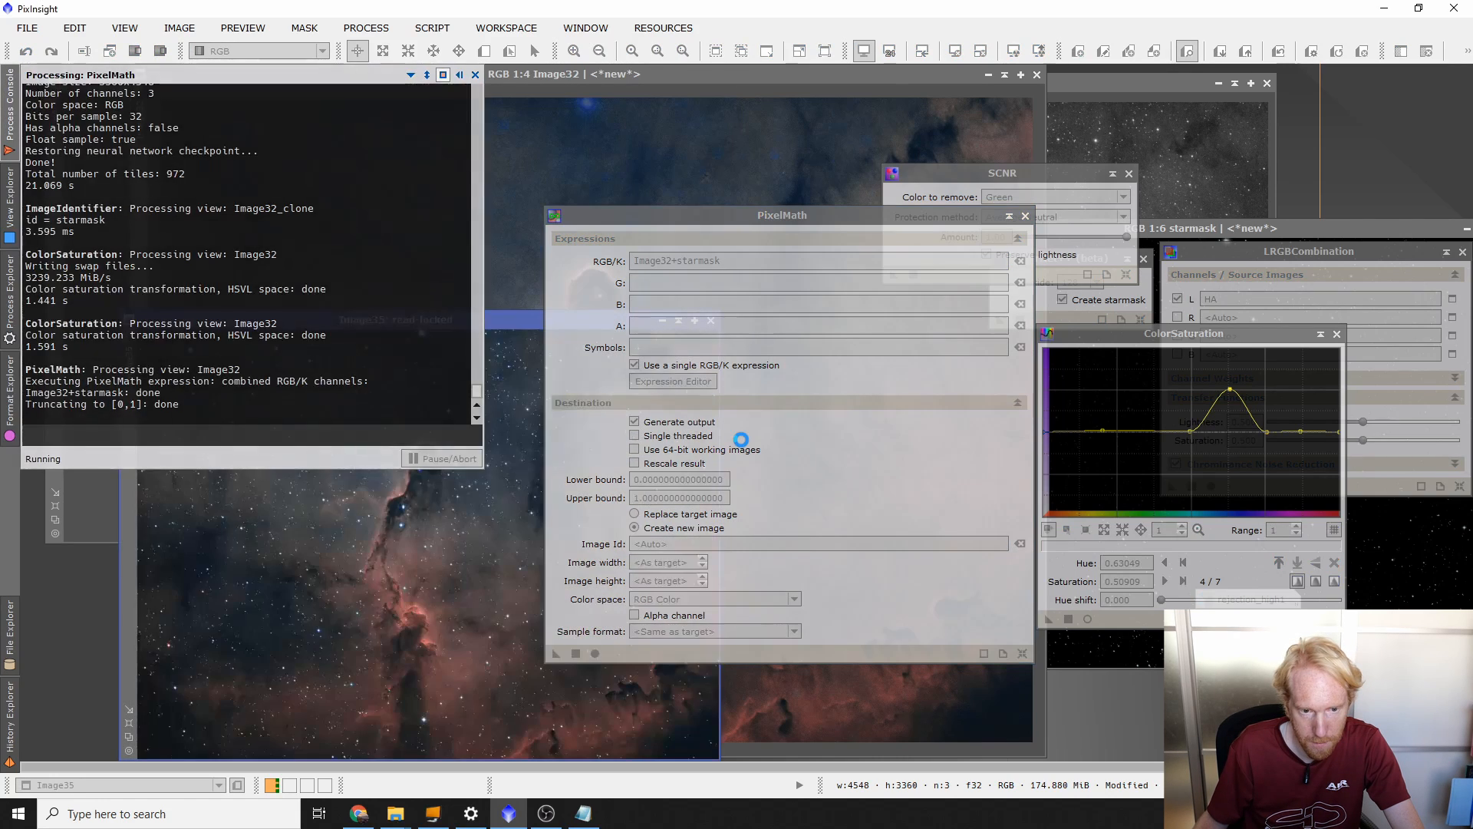
Step: Move the PixelMath and SCNR windows clear of the recombined star image and enlarge its window
drag(811, 215, 1295, 280)
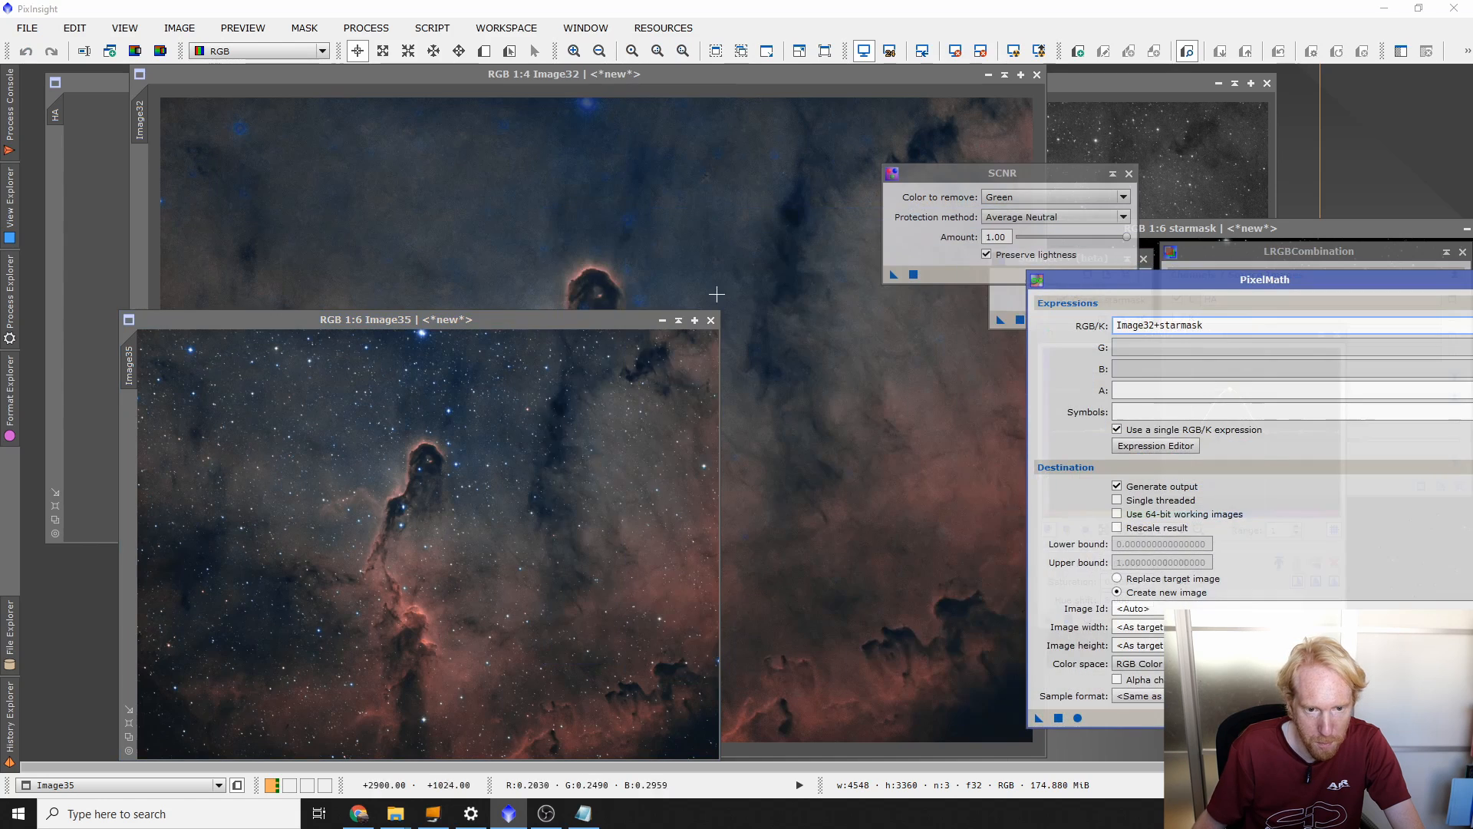
drag(574, 322, 595, 112)
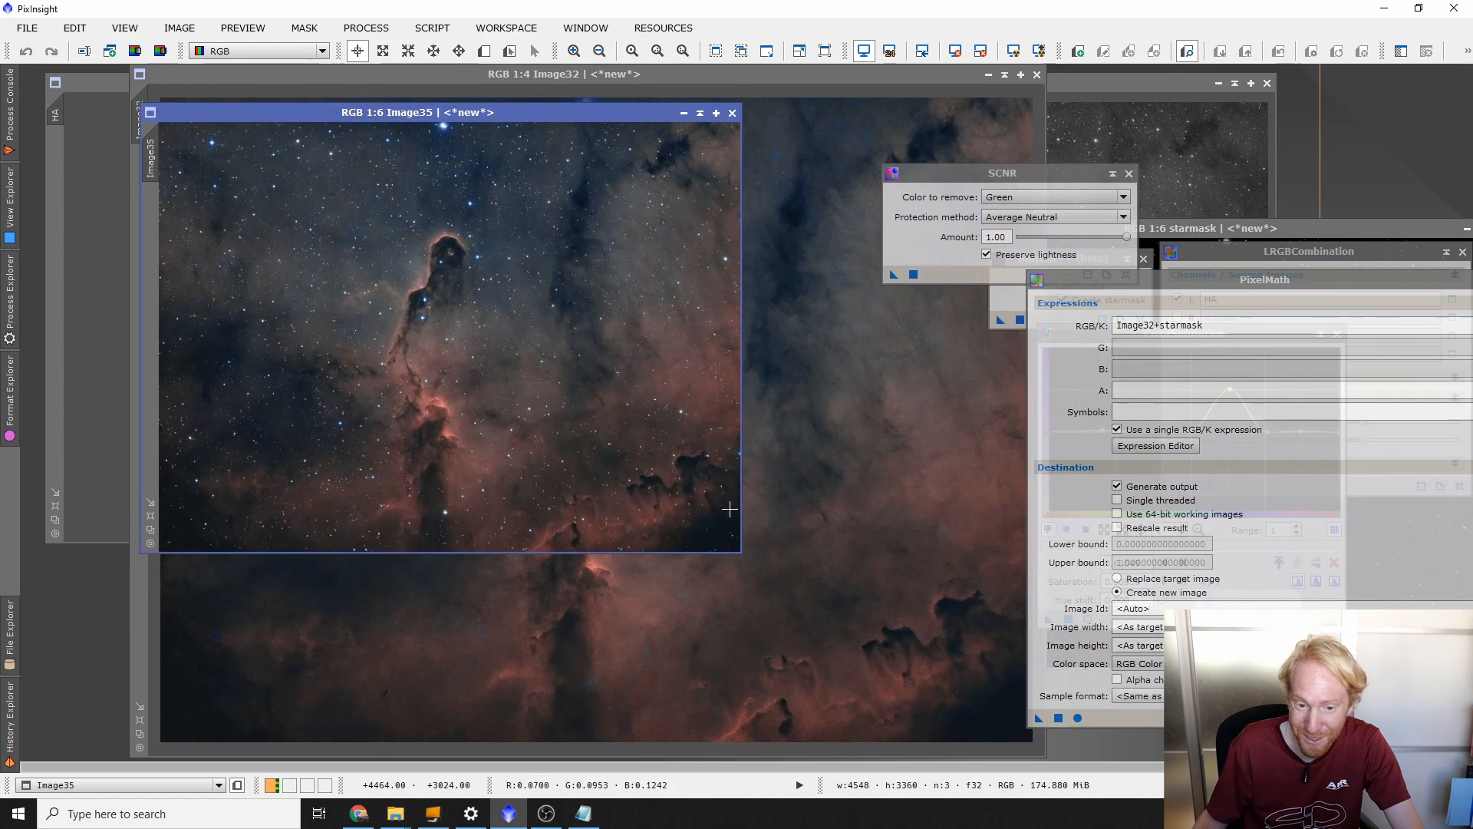
drag(741, 553, 1035, 682)
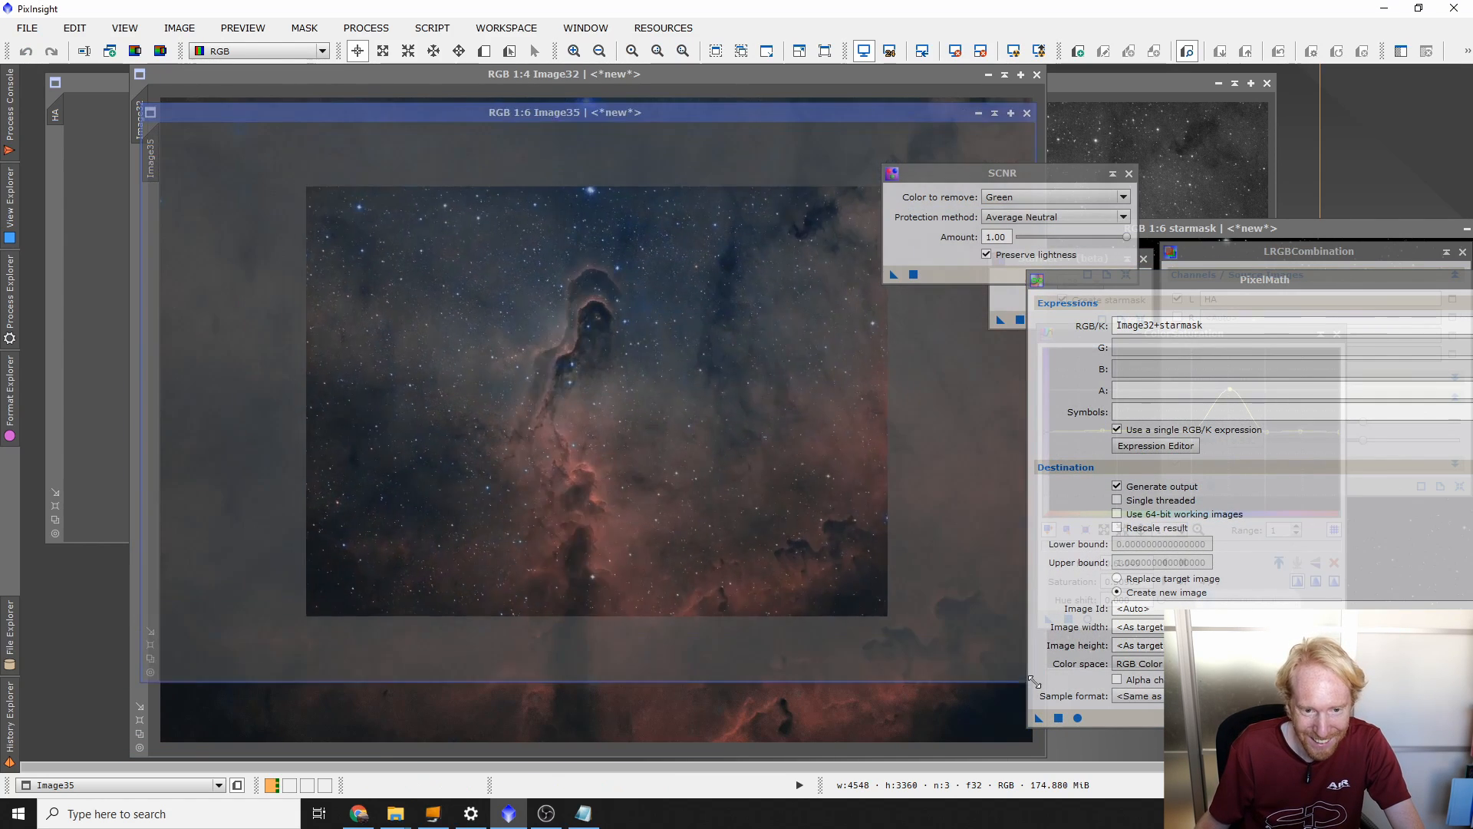
scroll(757, 516, up, 3)
scroll(757, 517, down, 2)
click(959, 185)
drag(958, 185, 1278, 195)
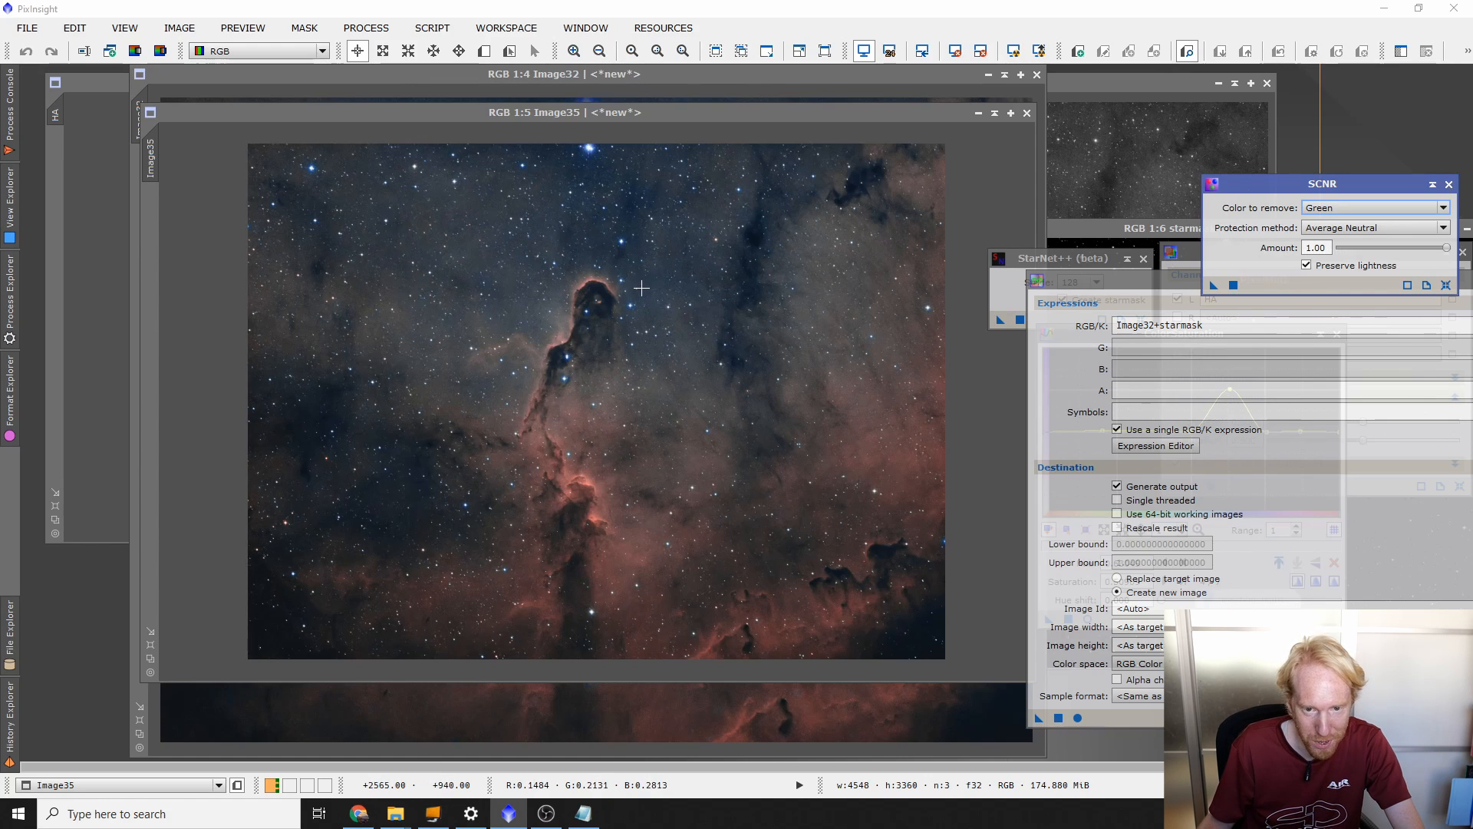
scroll(642, 288, up, 1)
scroll(632, 285, down, 1)
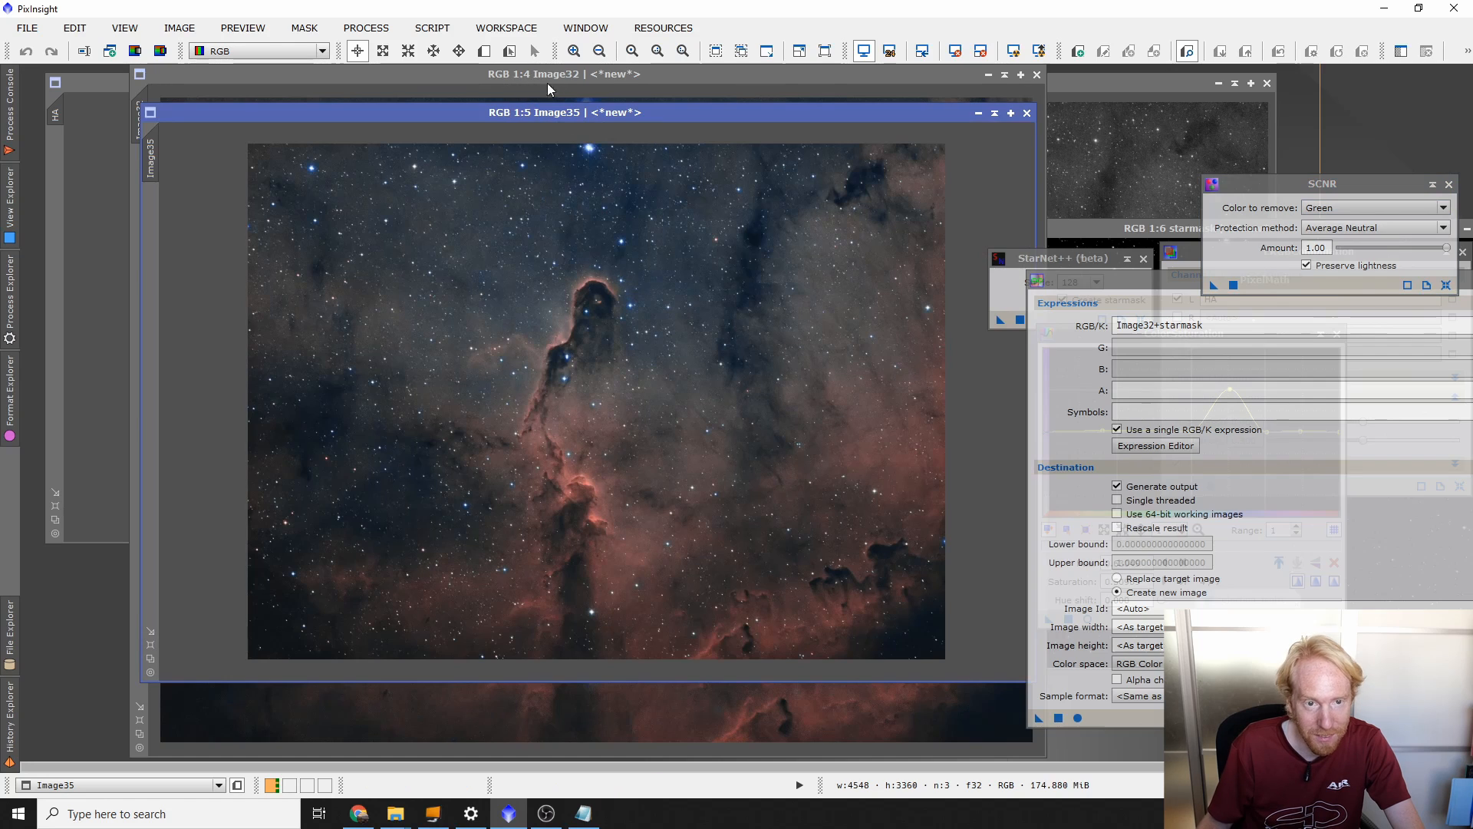
Step: Run the EZ Star Reduction script on Image35 using Morphological Selection with 5 iterations
click(432, 28)
mouse_move(522, 139)
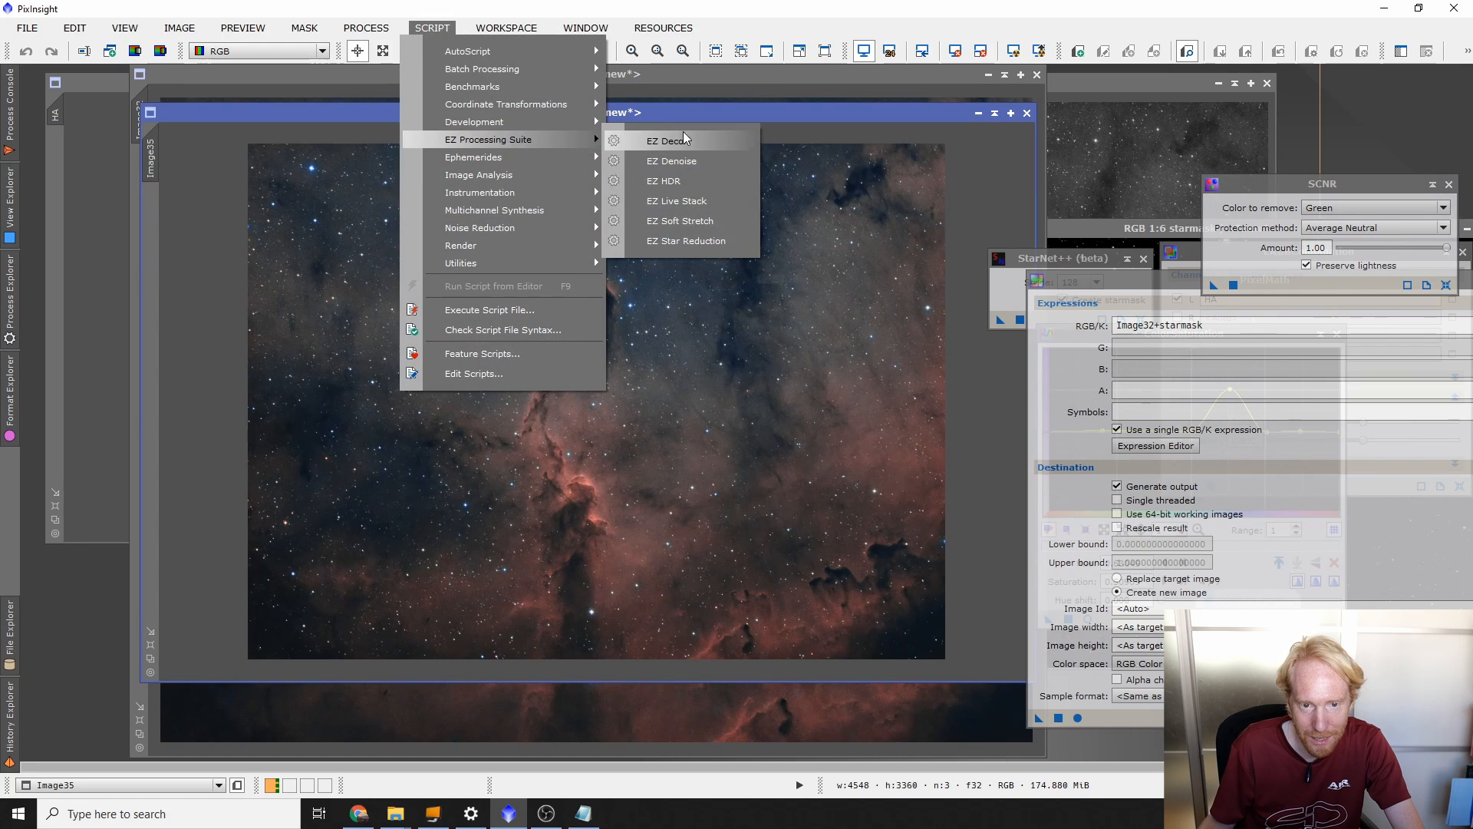
click(676, 241)
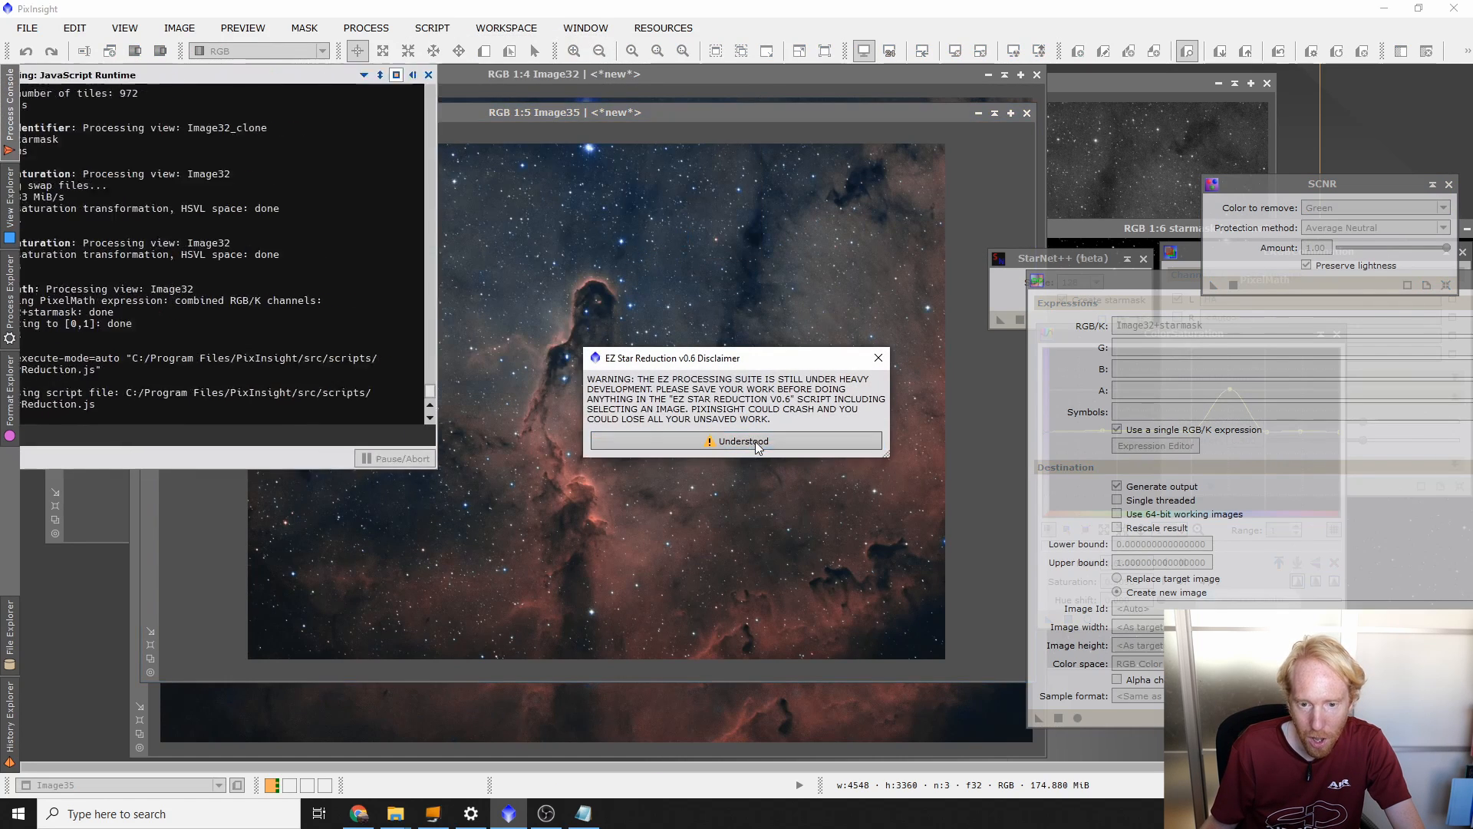
click(755, 440)
click(692, 397)
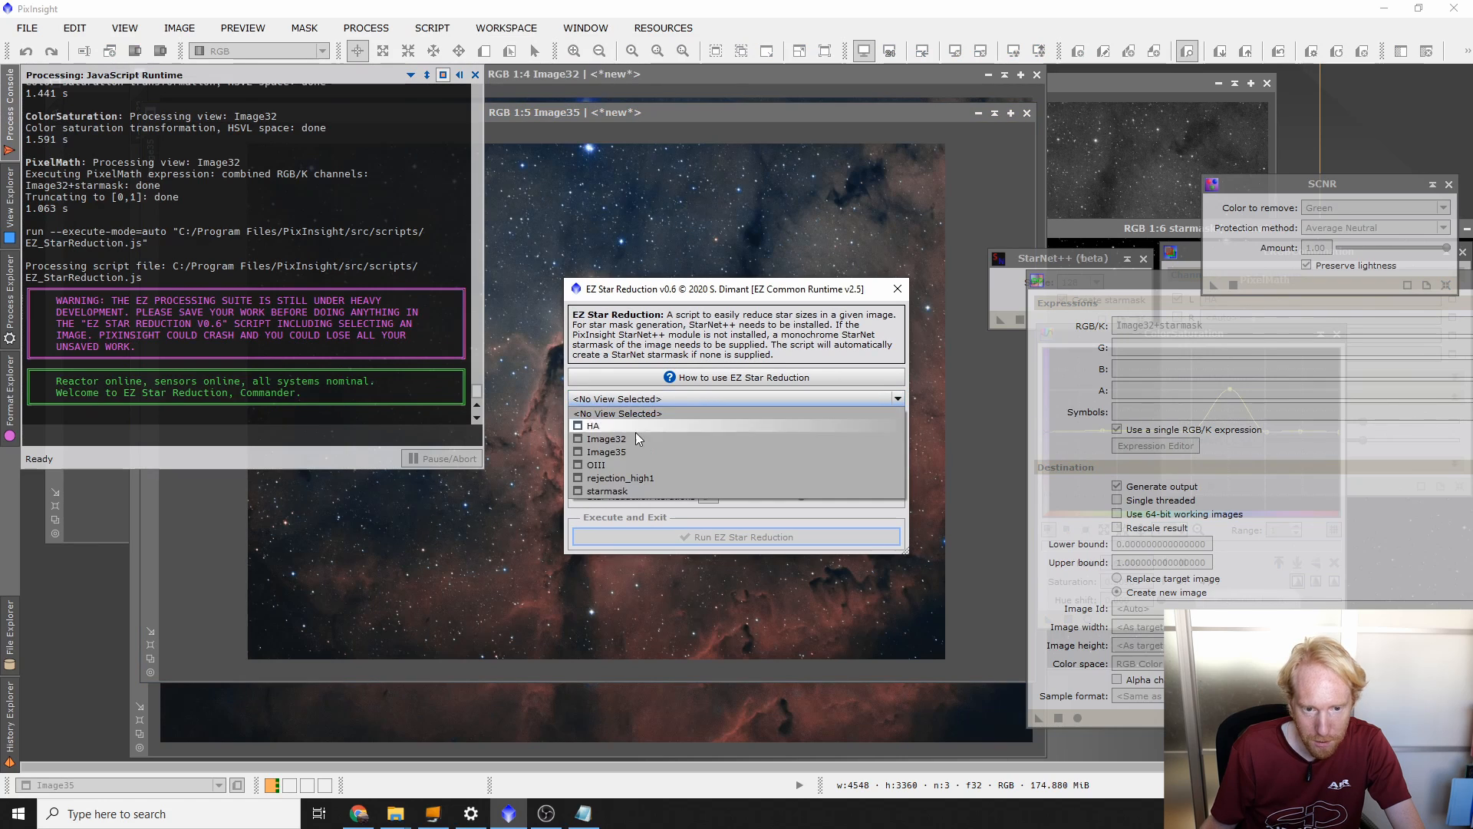
click(607, 452)
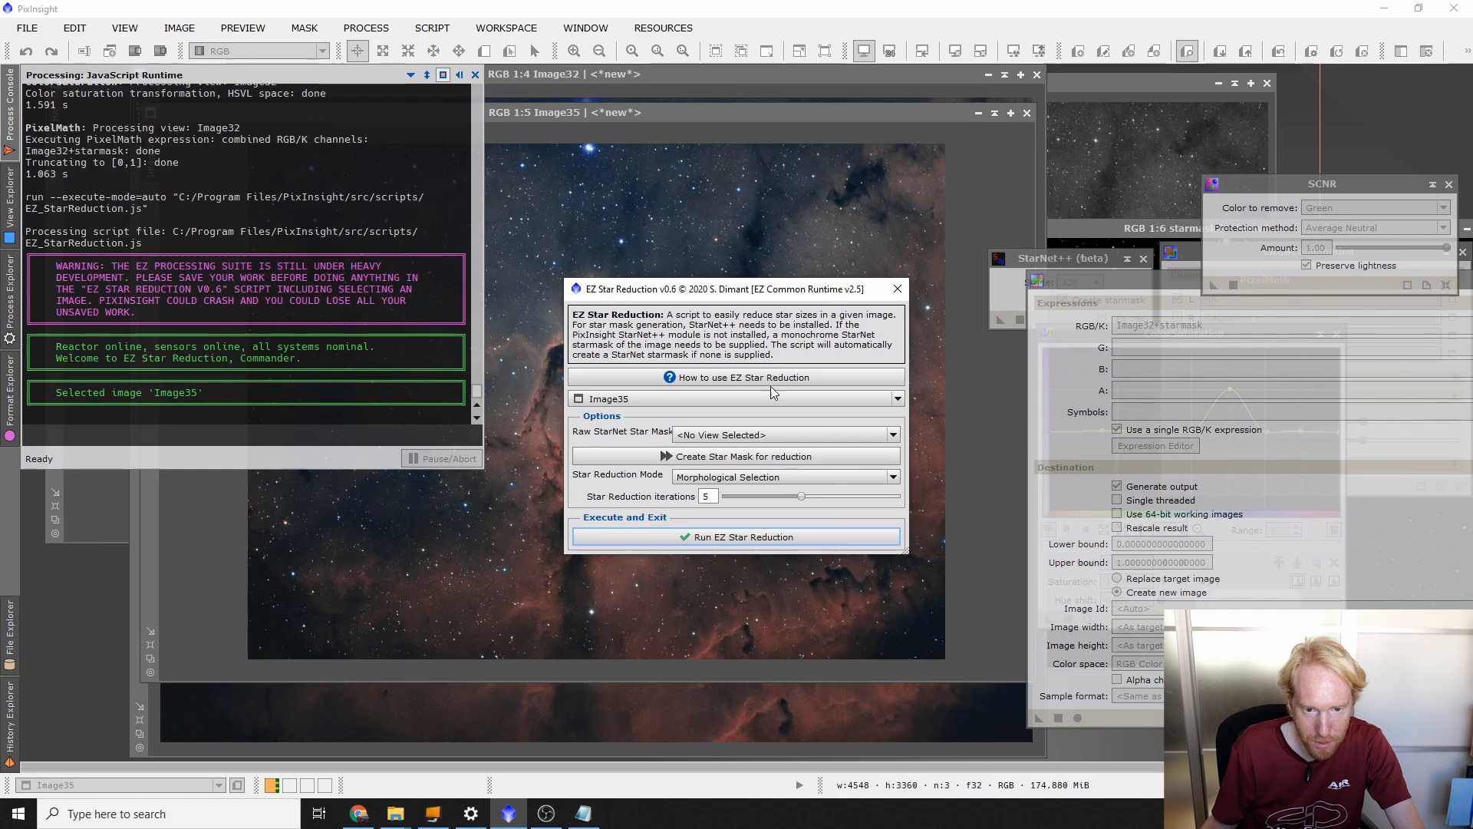
click(676, 535)
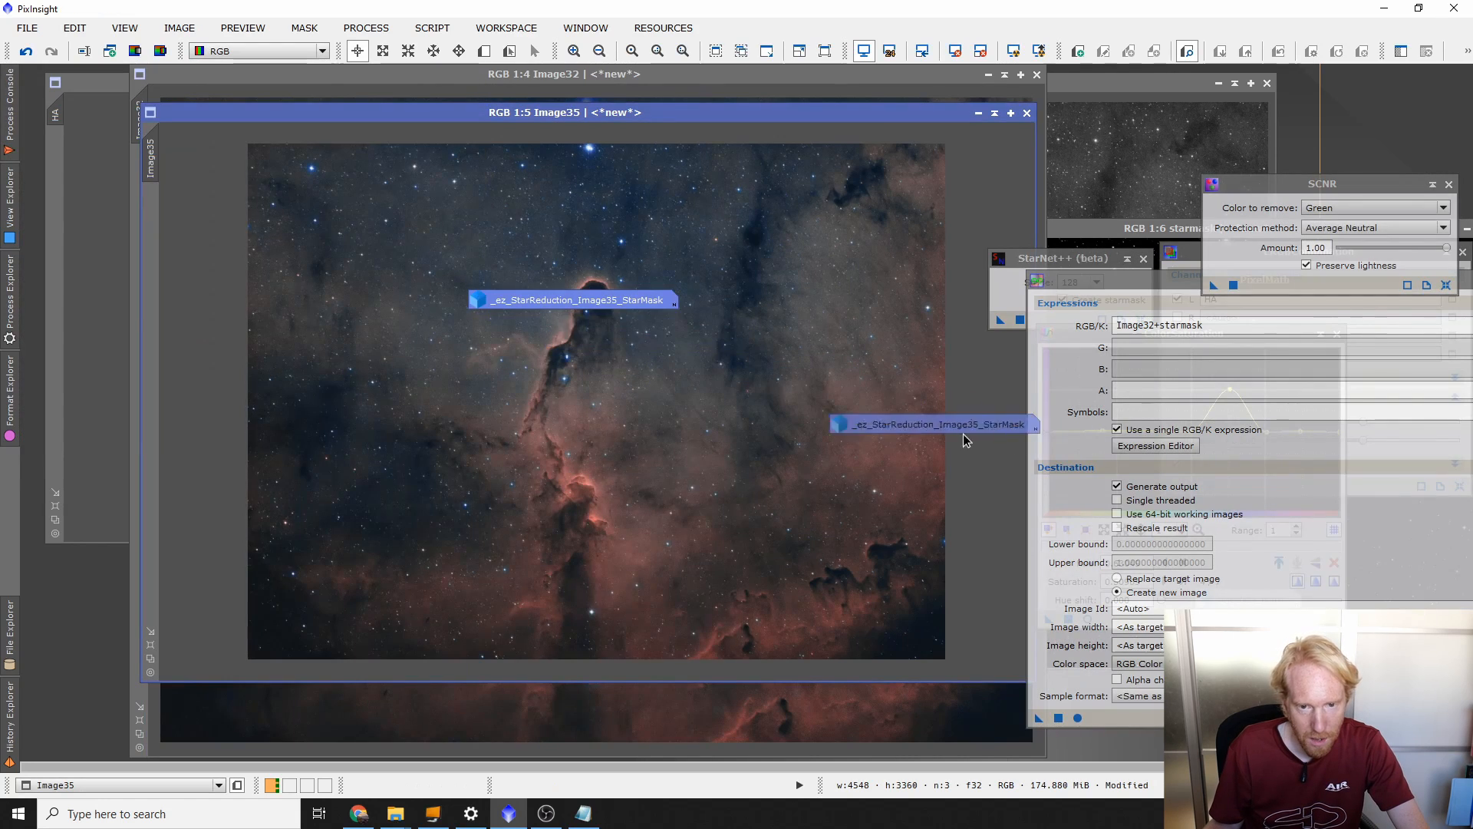
Step: Move the star mask icon off the nebula and maximize the Image35 window
drag(602, 300, 877, 711)
scroll(701, 359, up, 4)
scroll(723, 396, down, 4)
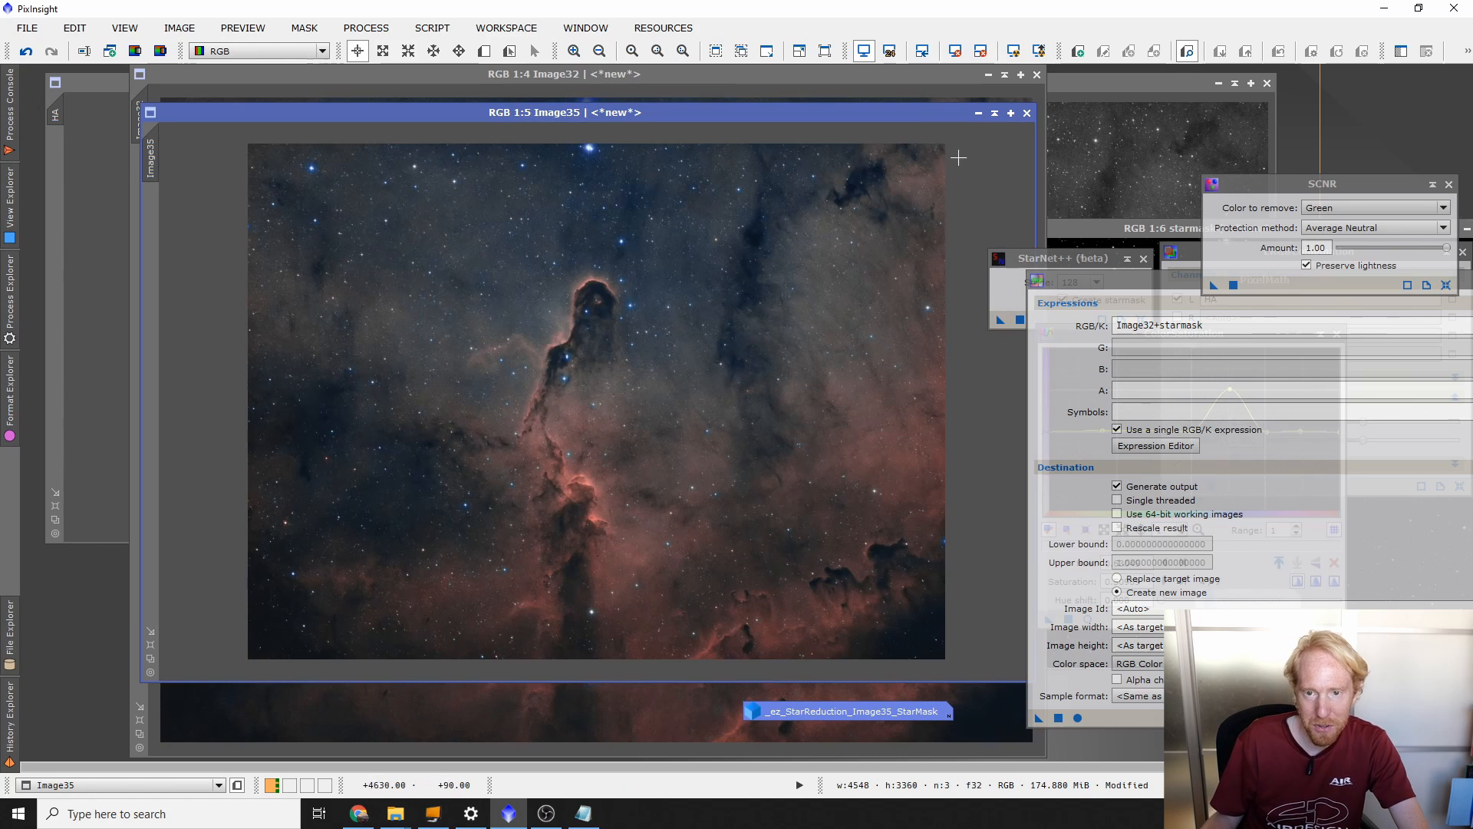
click(1011, 112)
scroll(831, 329, up, 2)
scroll(831, 328, down, 1)
Step: Close the PixelMath, ColorSaturation, SCNR and StarNet++ process windows
drag(1084, 284, 601, 279)
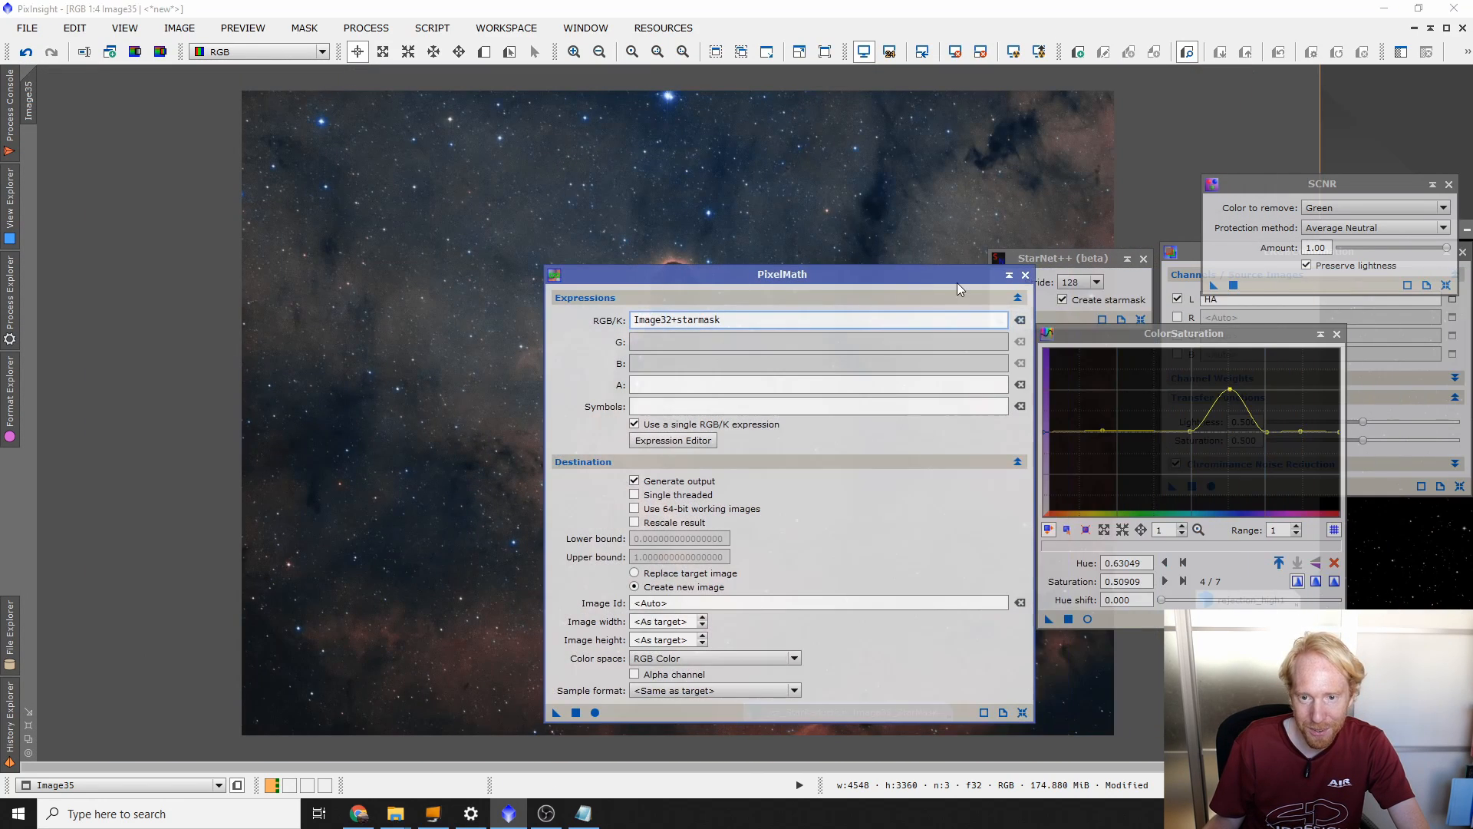
click(1025, 275)
click(1336, 335)
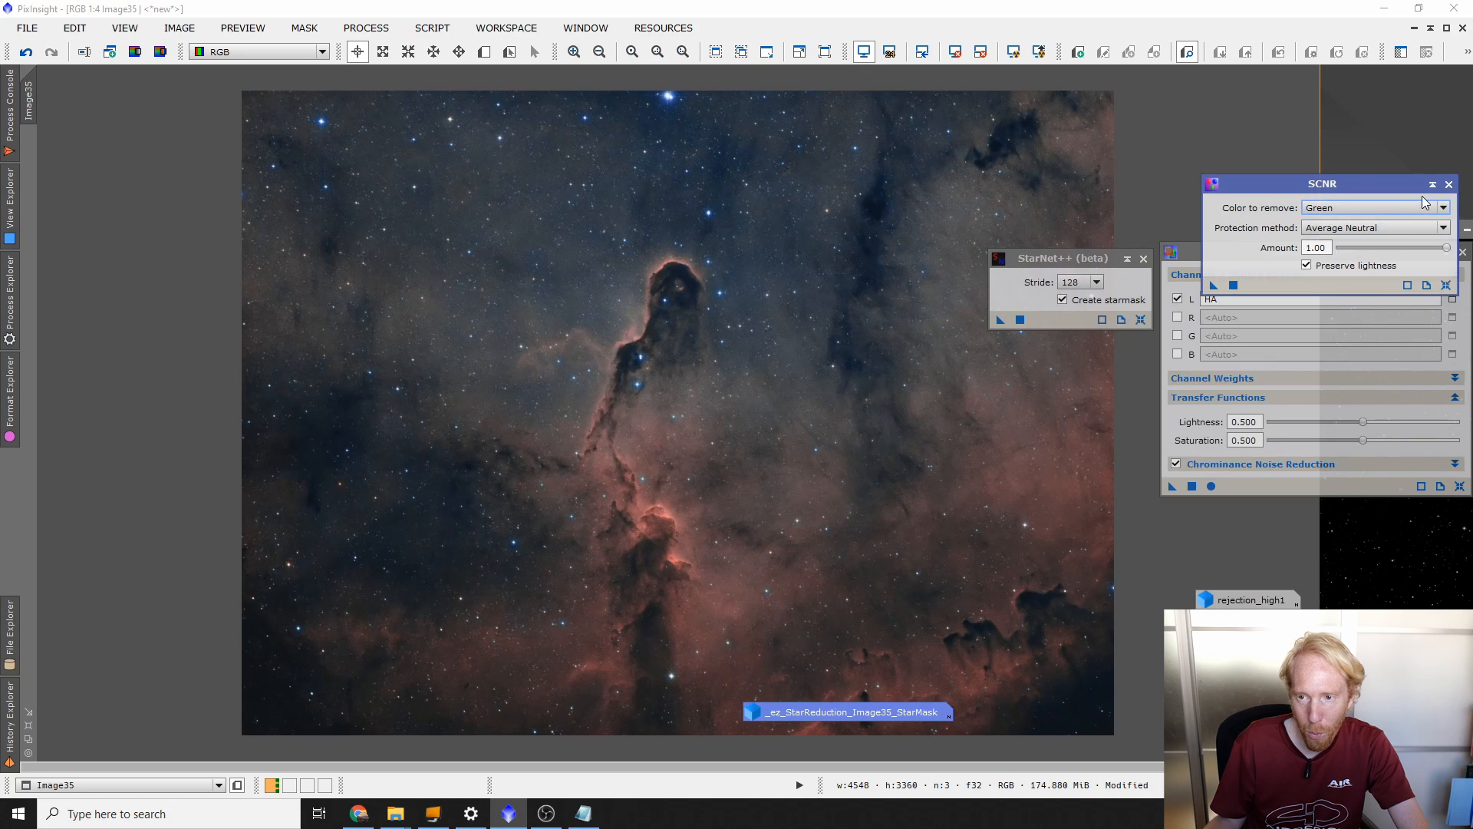
click(1449, 185)
click(1144, 259)
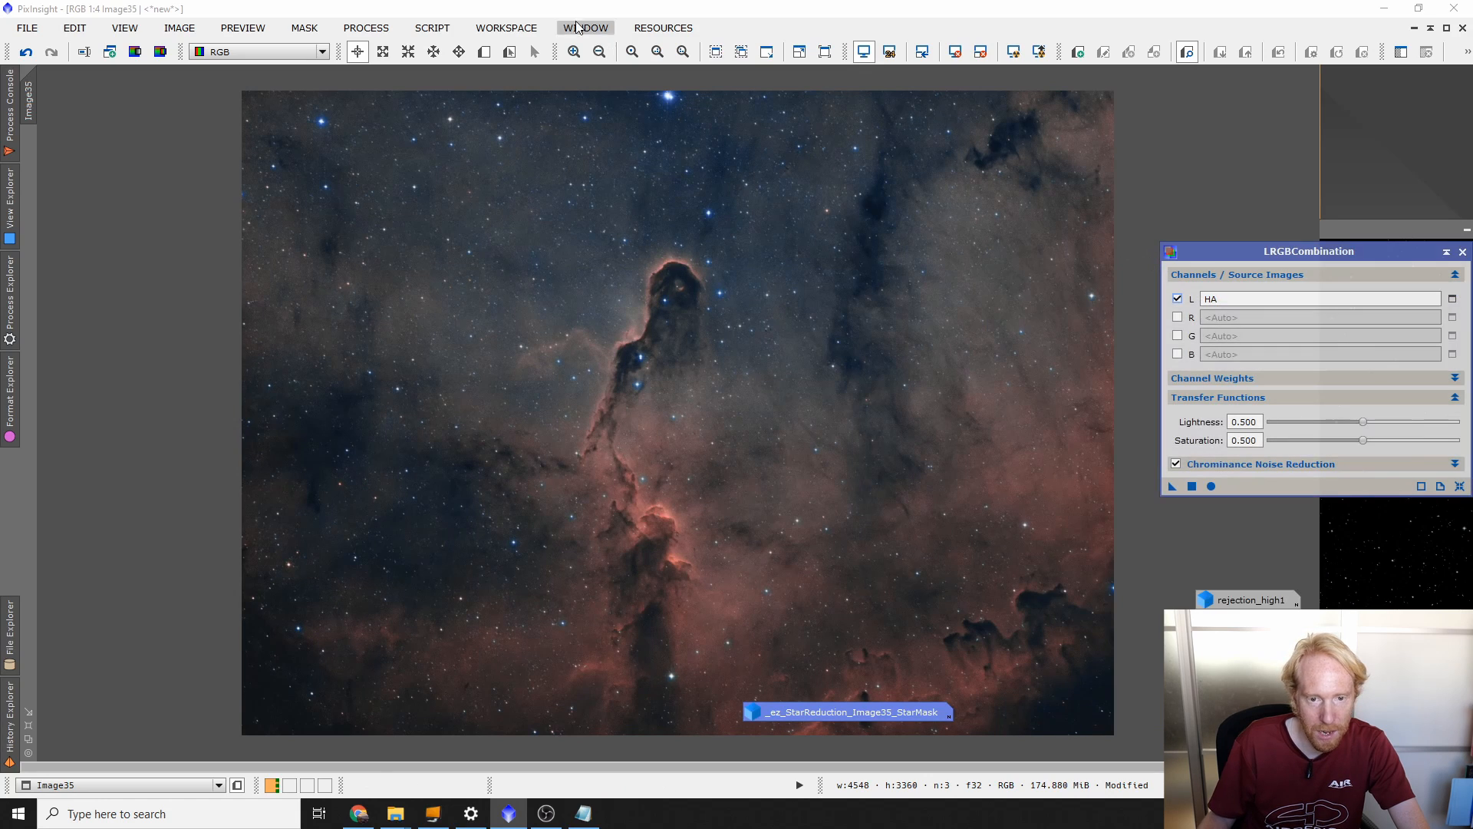
Step: Run the DarkStructureEnhance script on Image35 with 8 layers to remove, an amount of 0.30 and 1 iteration
click(430, 28)
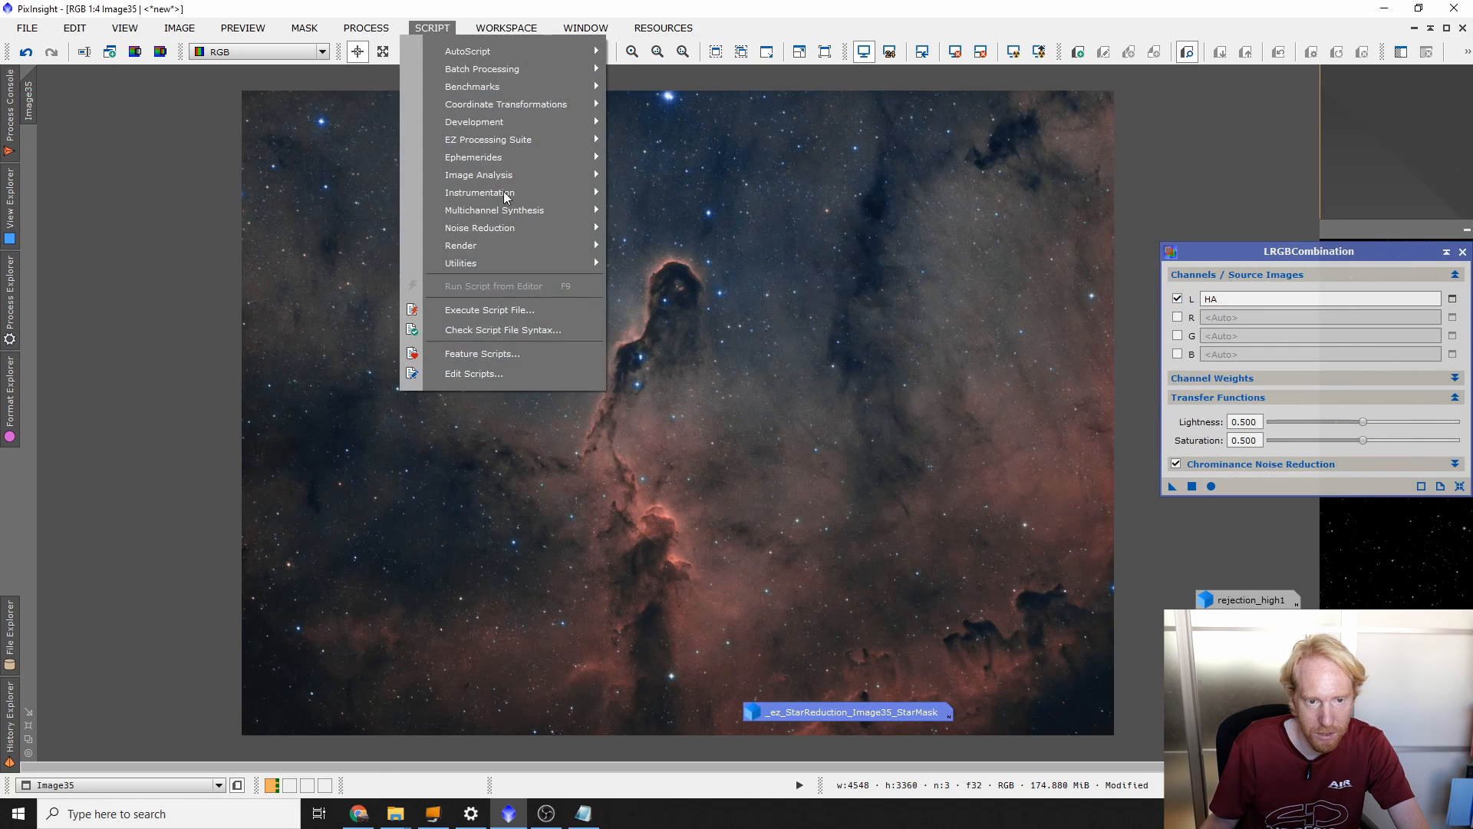
mouse_move(486, 263)
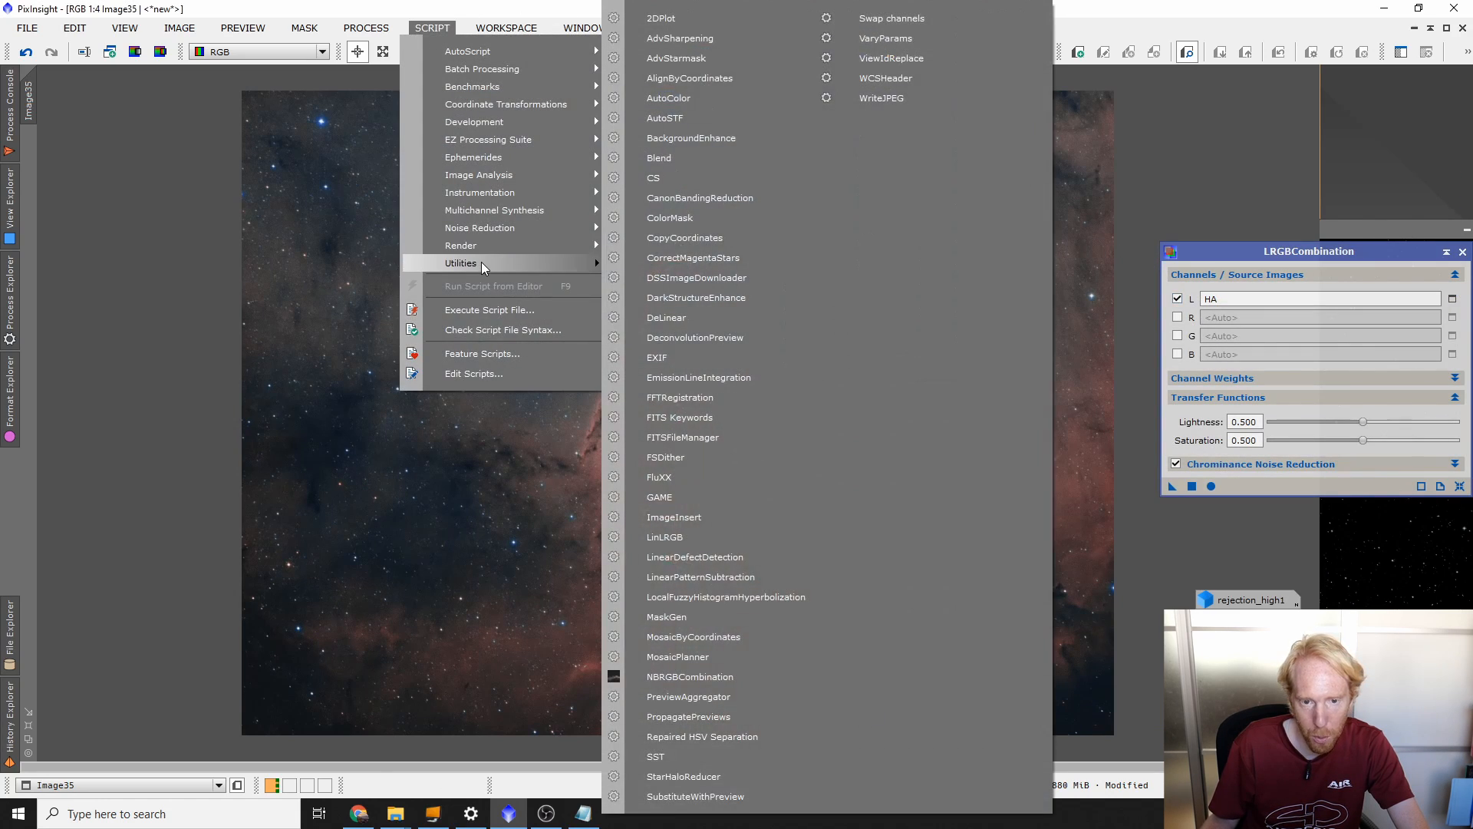
click(698, 300)
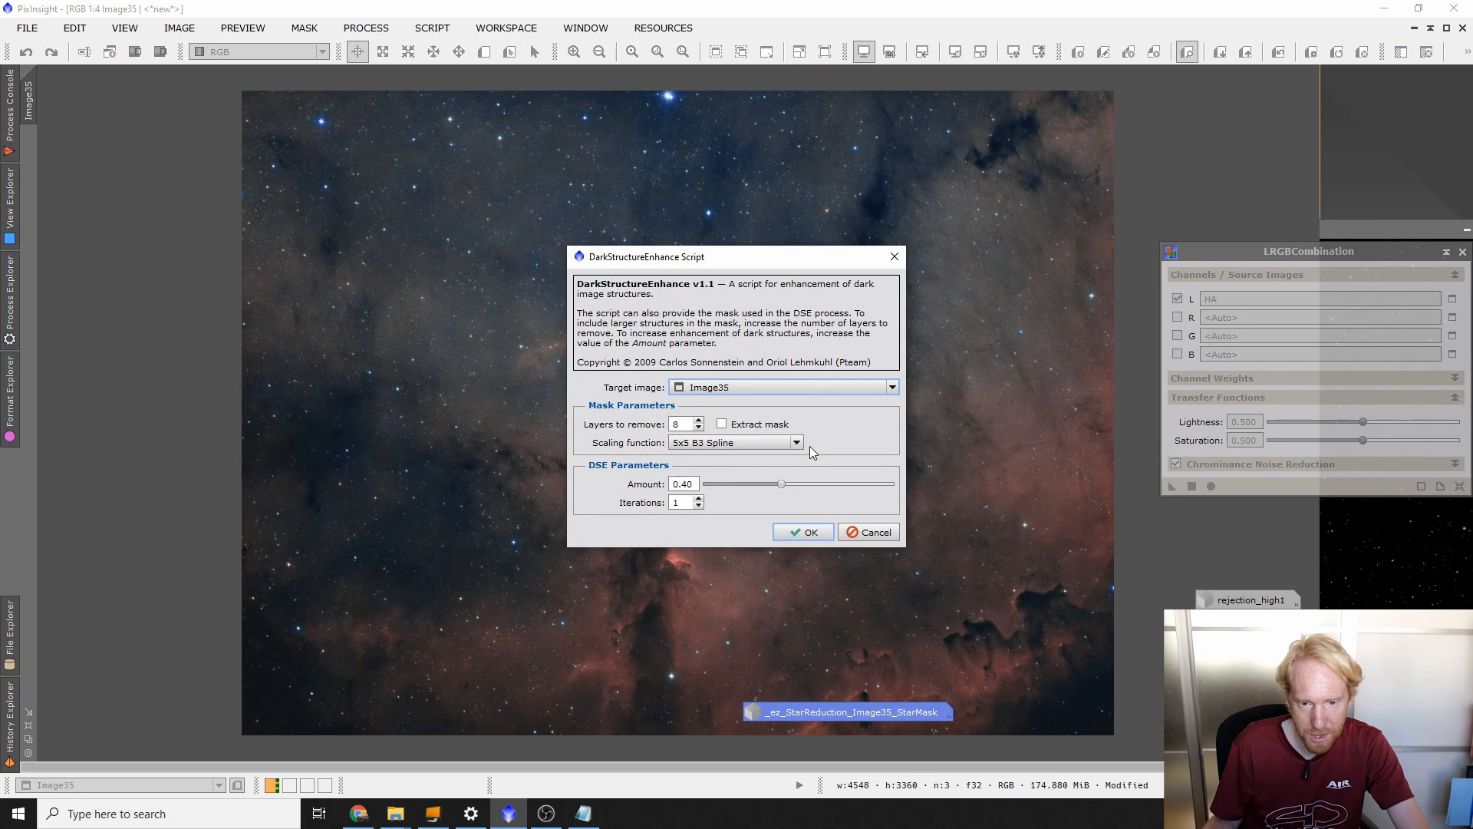
drag(781, 484, 763, 484)
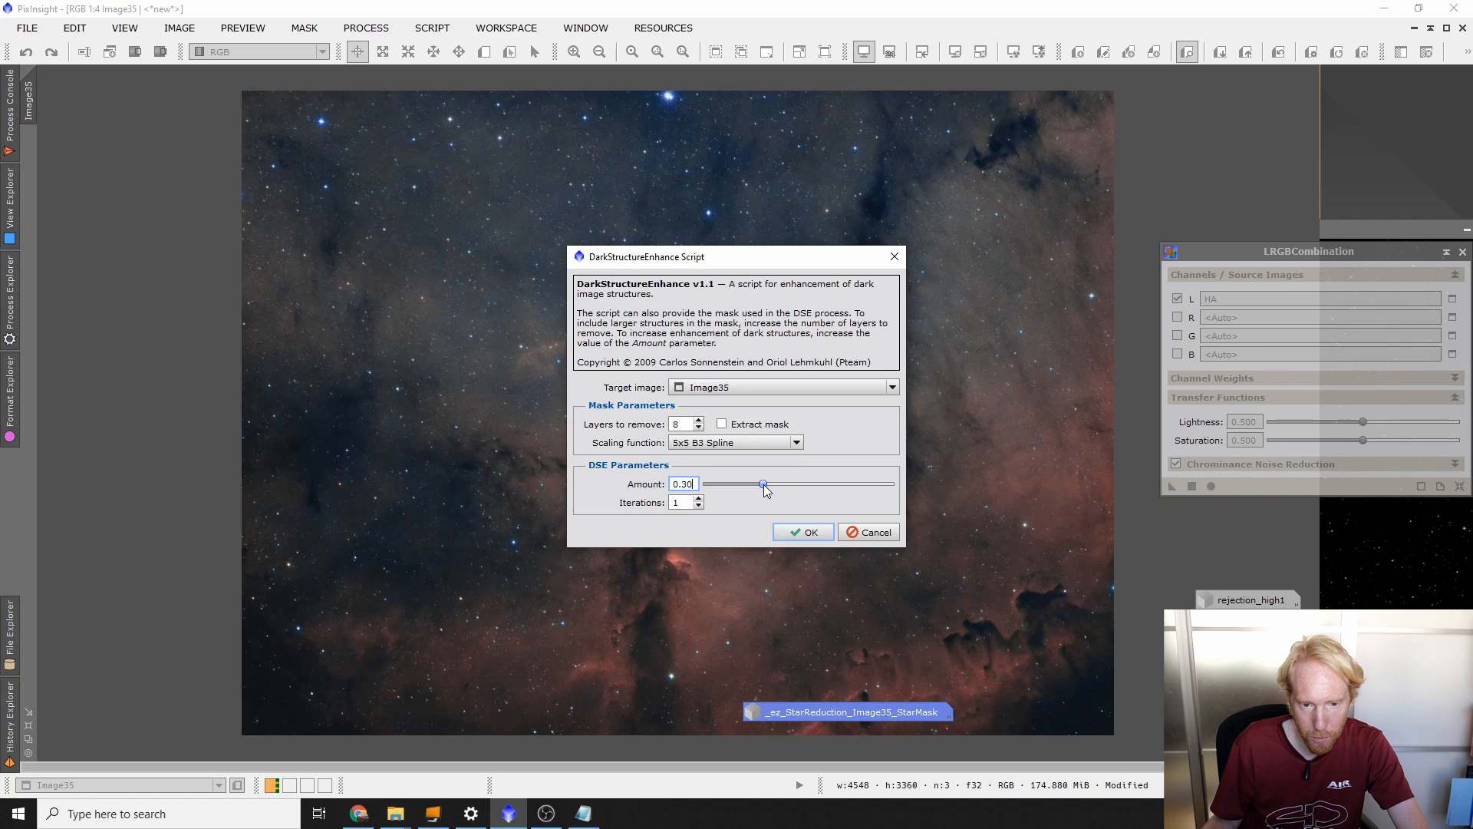
click(802, 532)
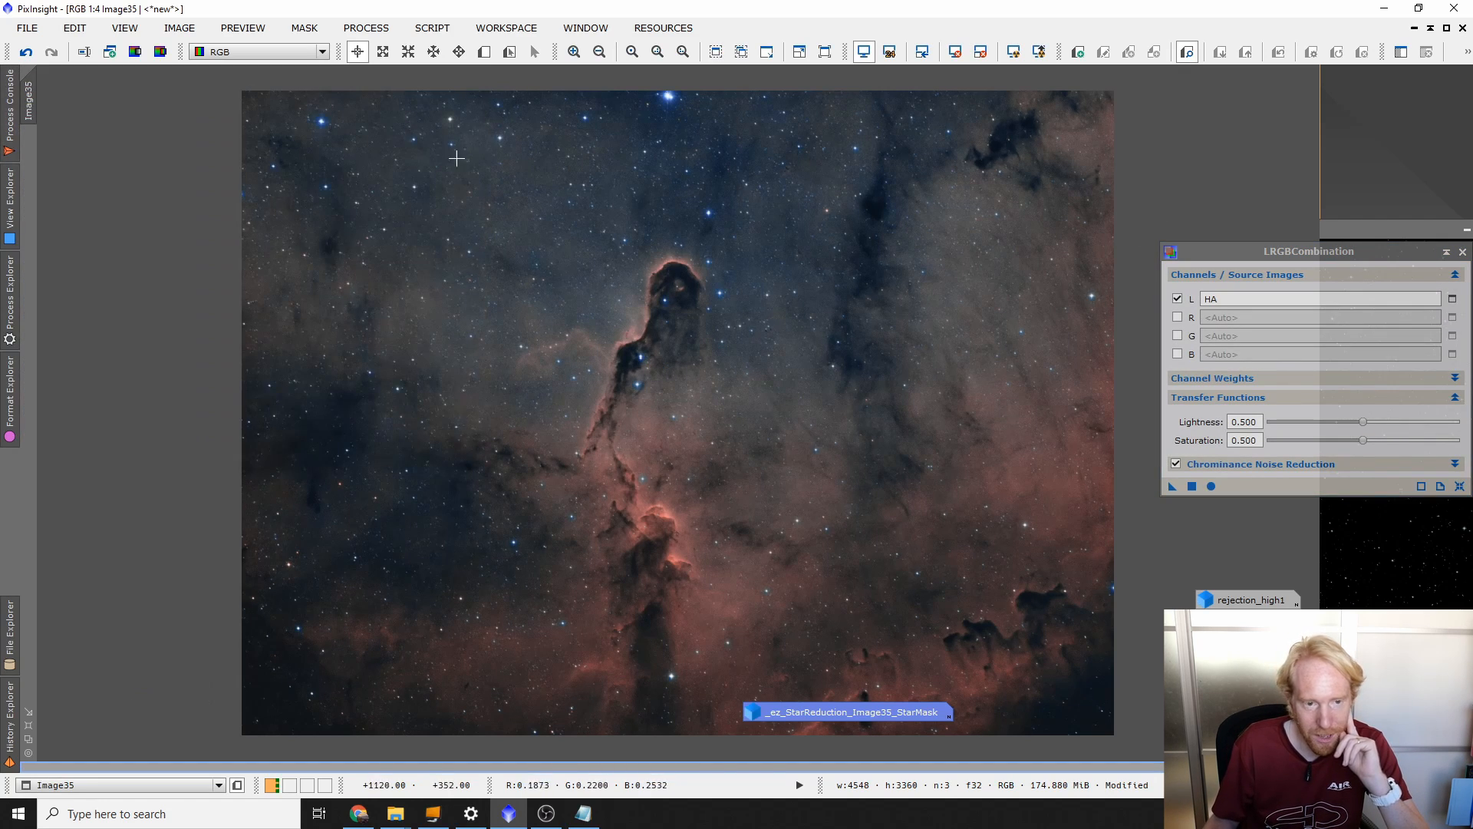
Step: Open and reset CurvesTransformation, preview it live on Image35, and lift the RGB/K curve to about 0.55 at input 0.51
mouse_move(9, 302)
scroll(137, 291, up, 3)
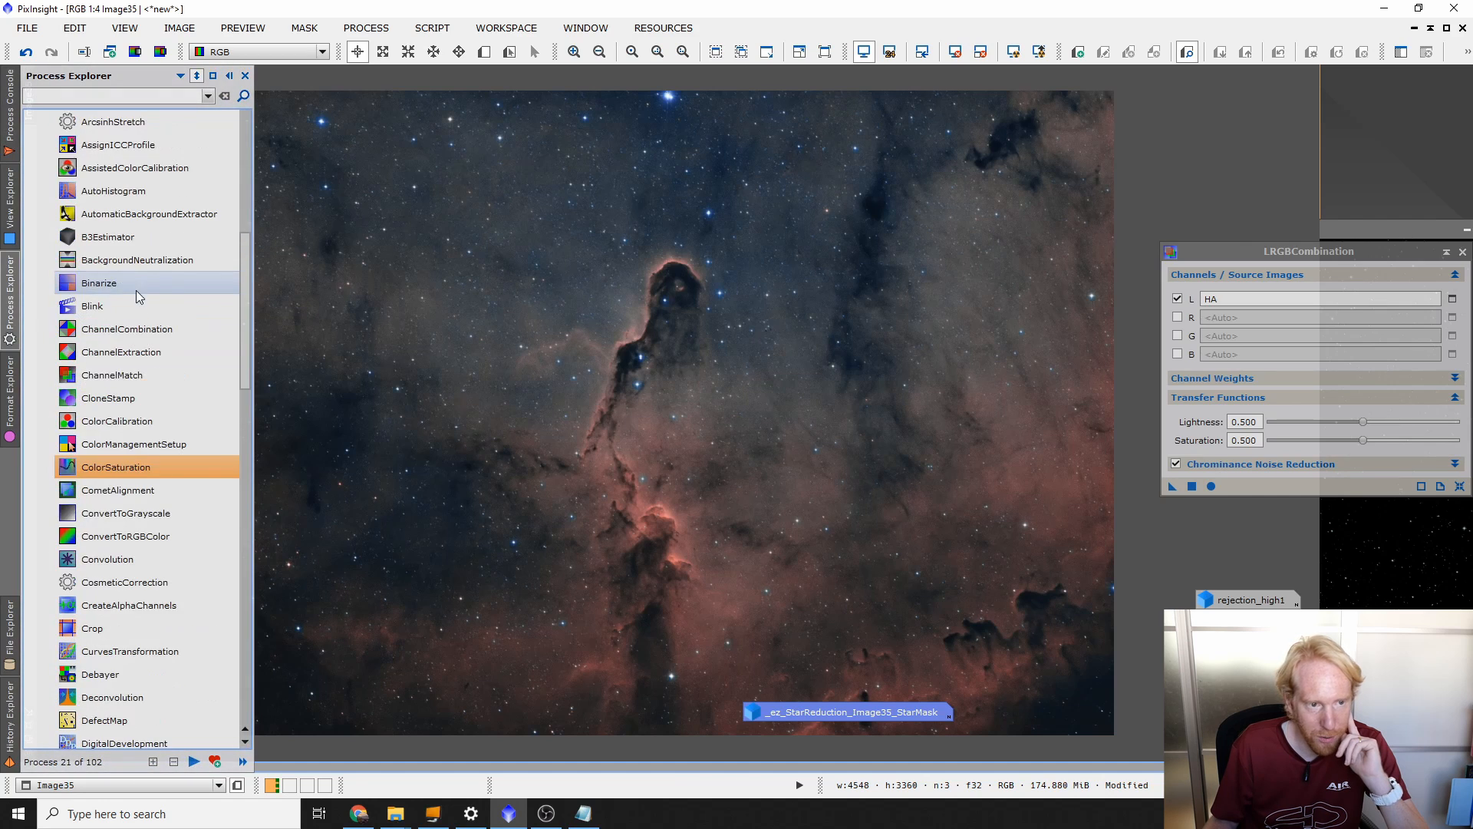
scroll(140, 271, down, 5)
double_click(135, 306)
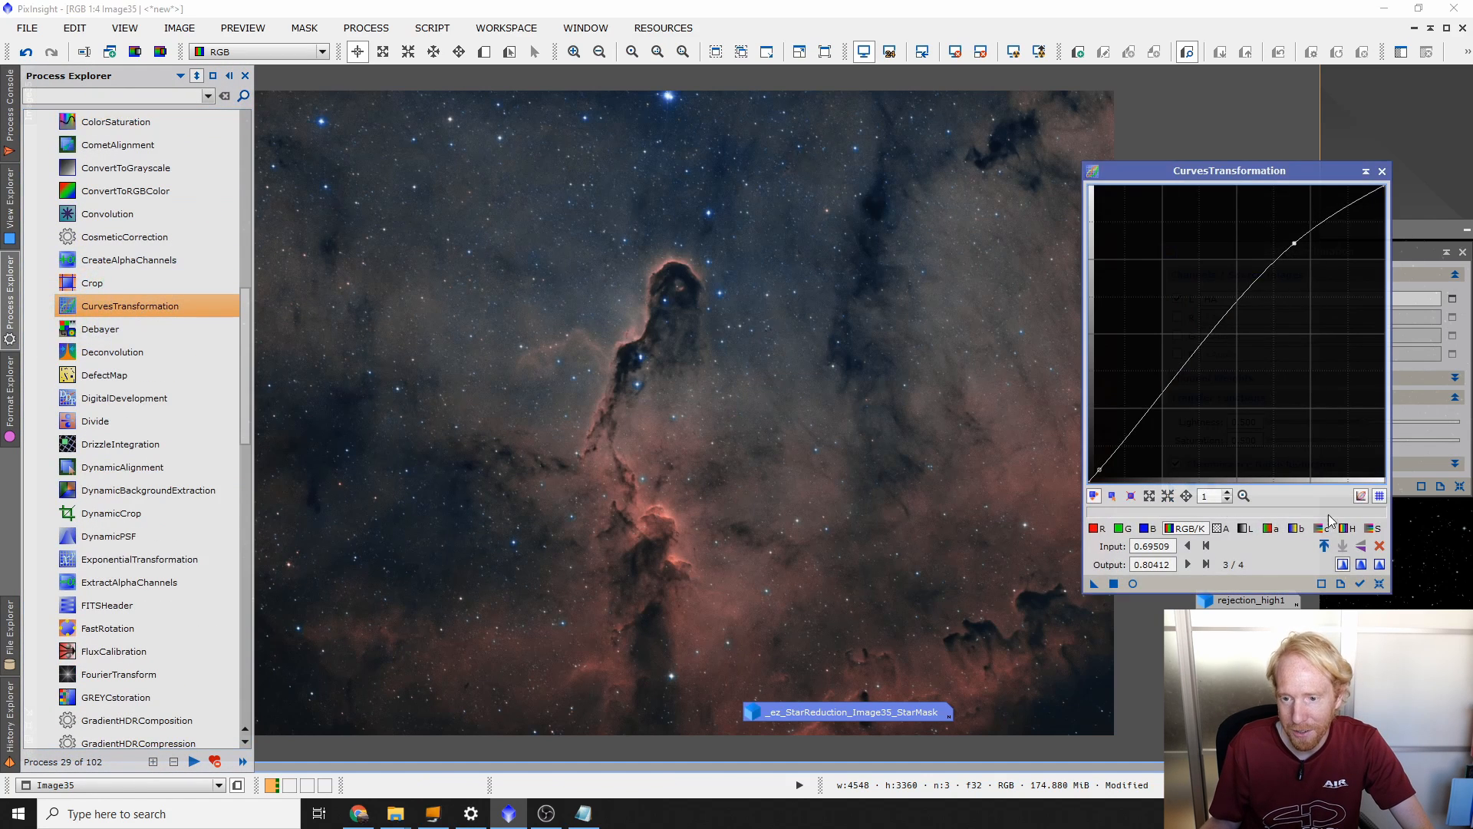
click(1379, 582)
click(1133, 583)
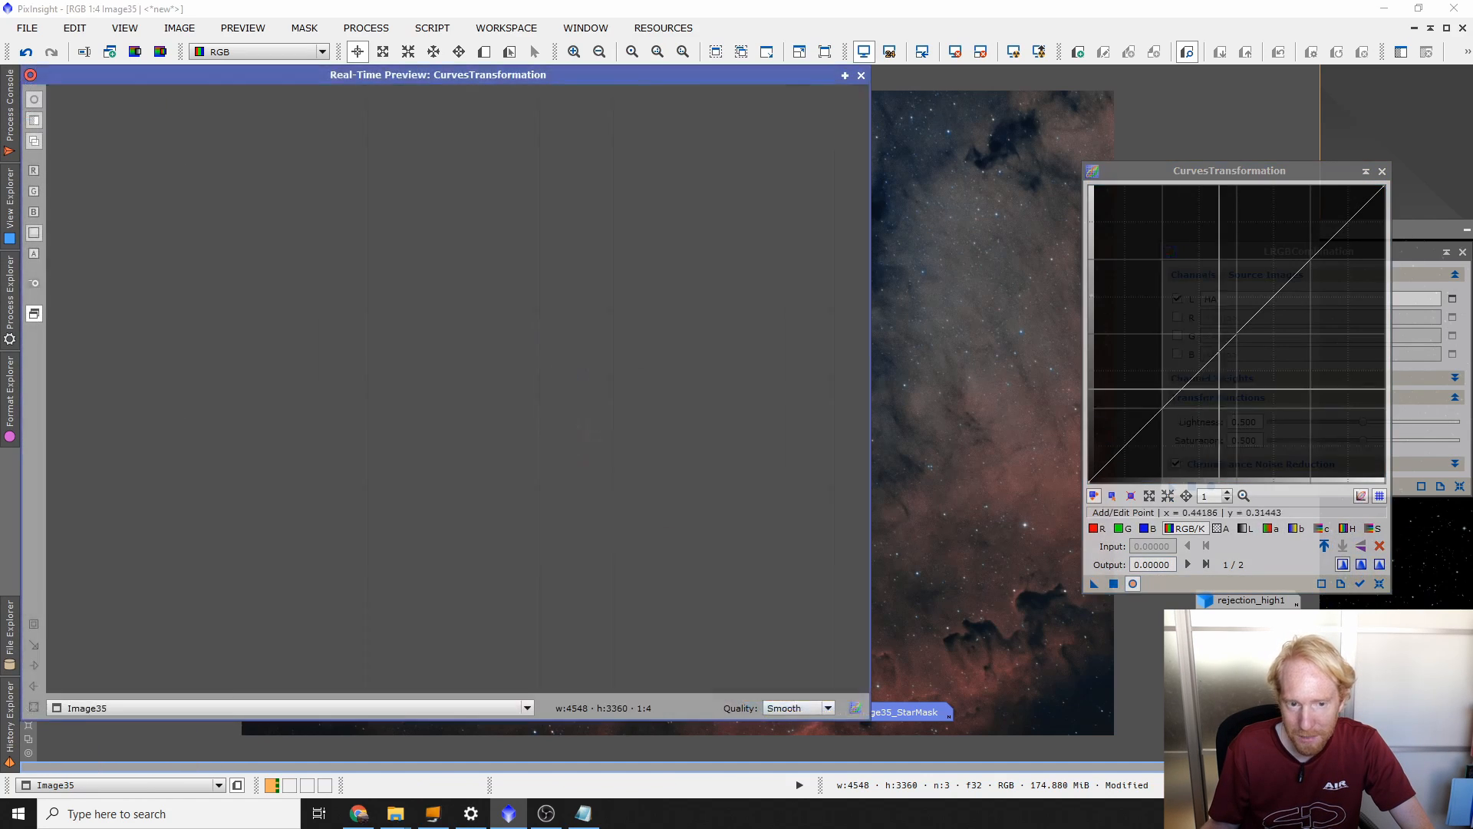
click(1239, 317)
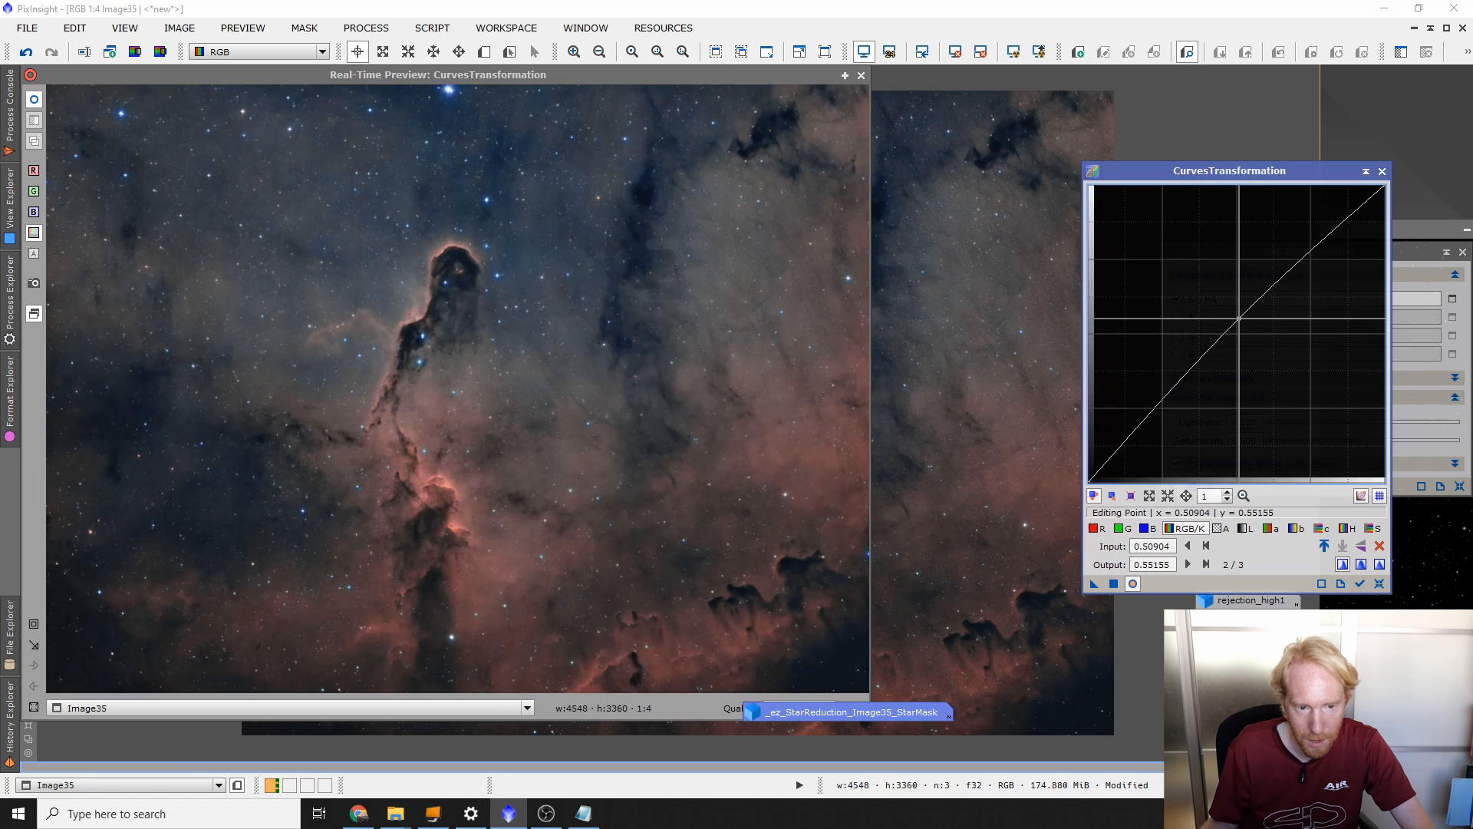
Step: Lift the saturation curve to about 0.54 at input 0.51, apply CurvesTransformation to Image35 and close it
drag(1239, 318, 1239, 323)
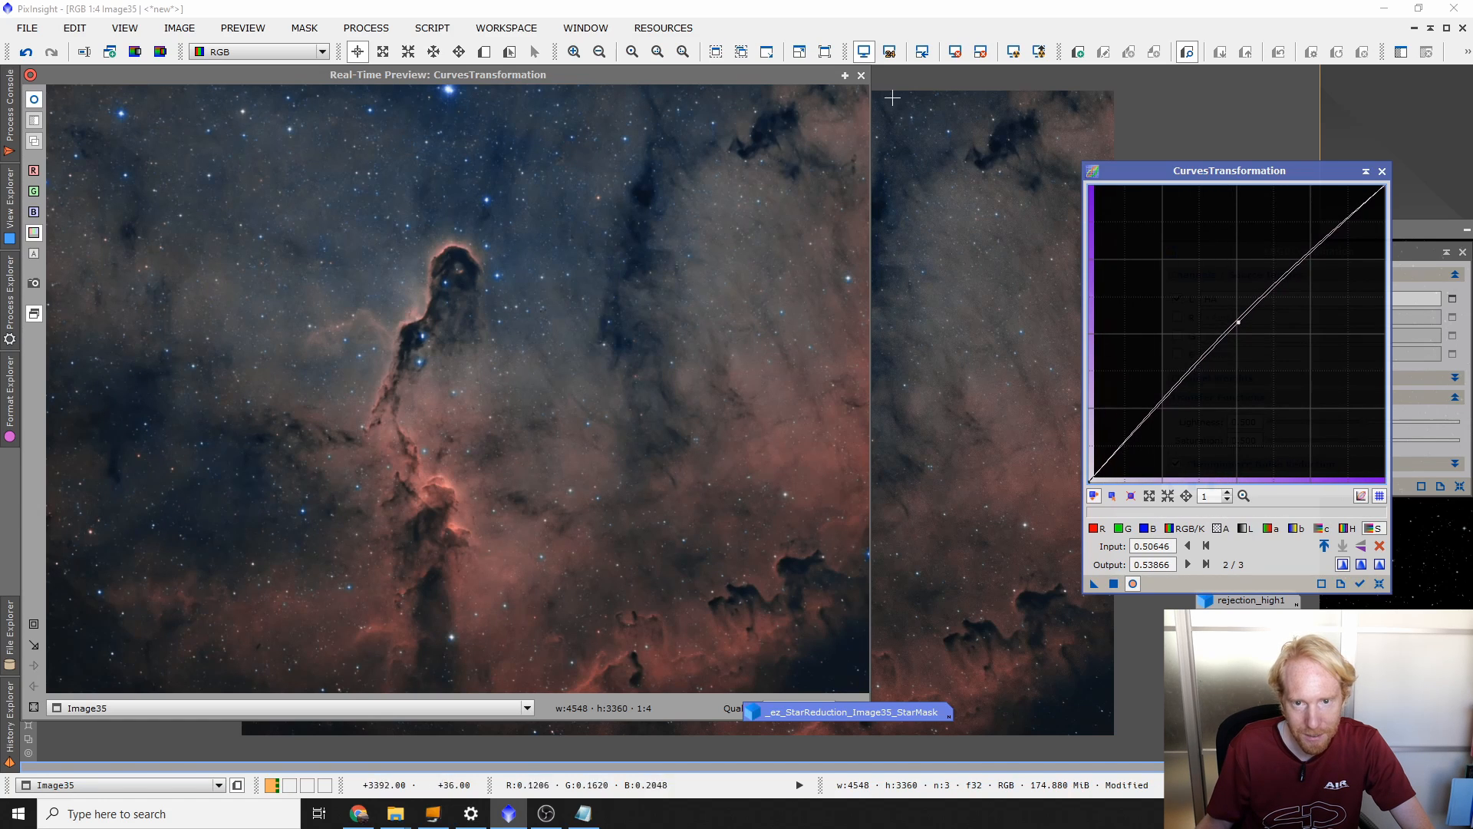
click(862, 75)
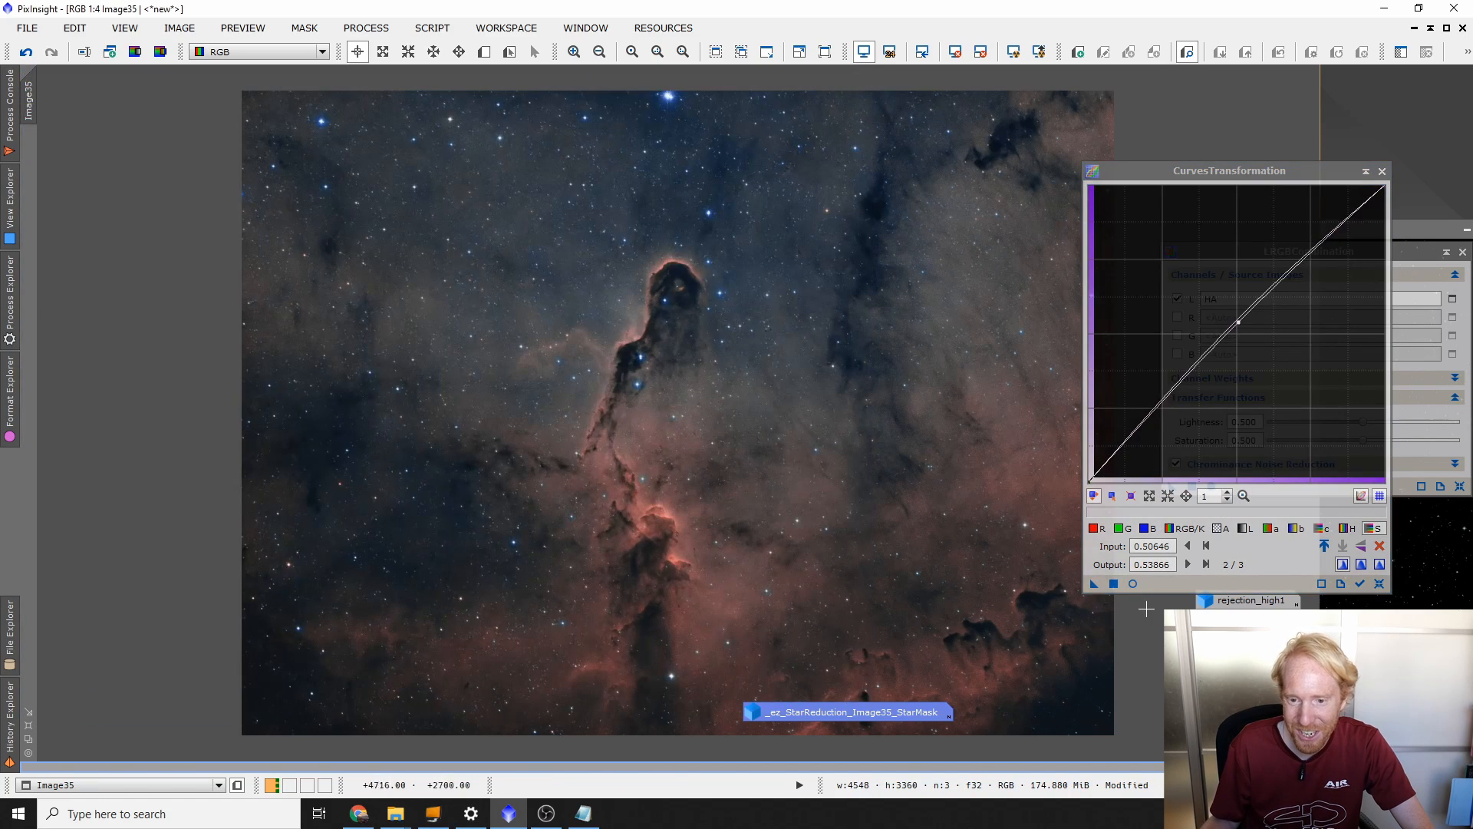
drag(1094, 584, 635, 285)
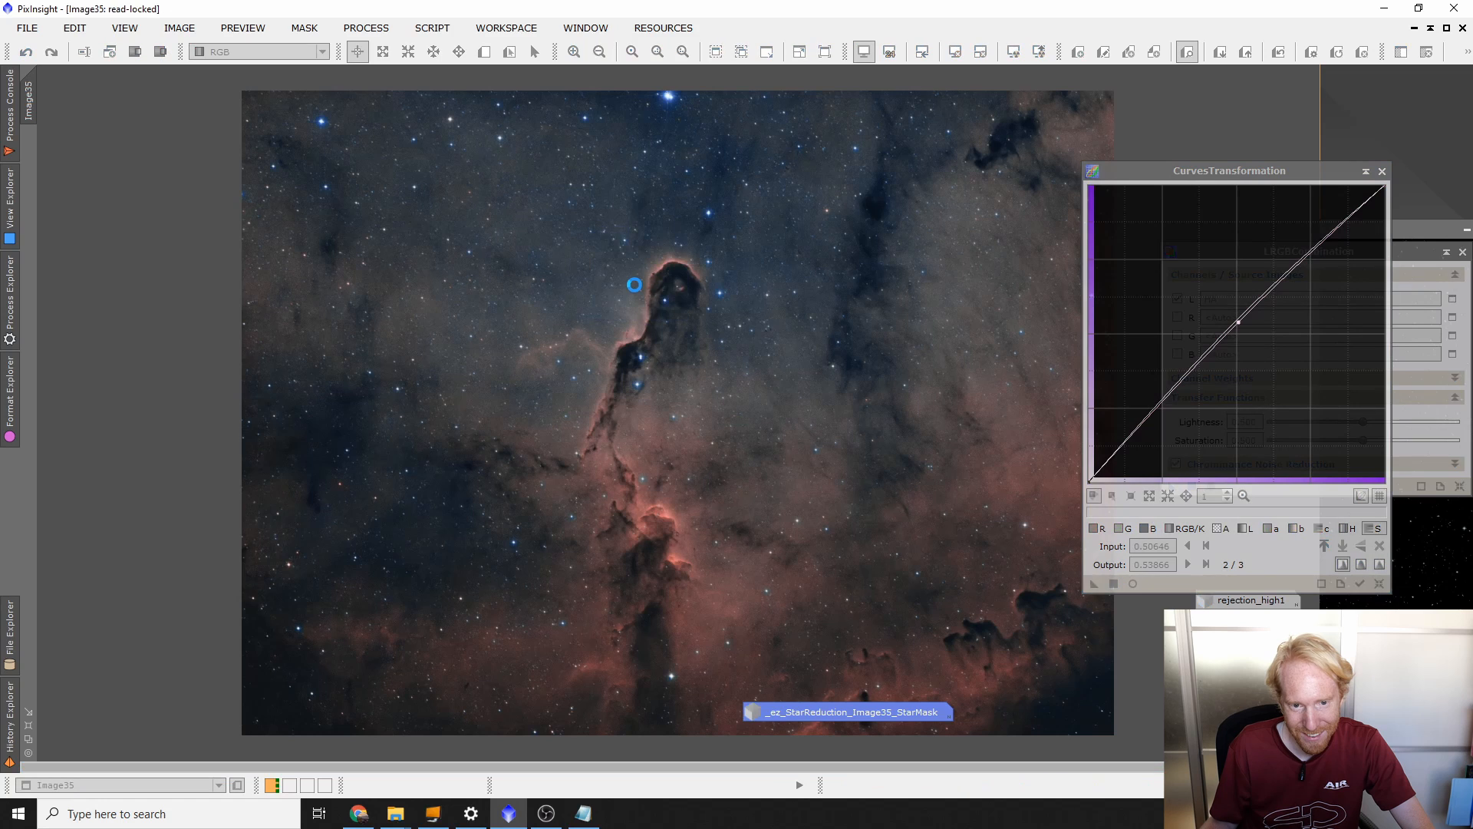
drag(1194, 172, 1272, 175)
click(1460, 173)
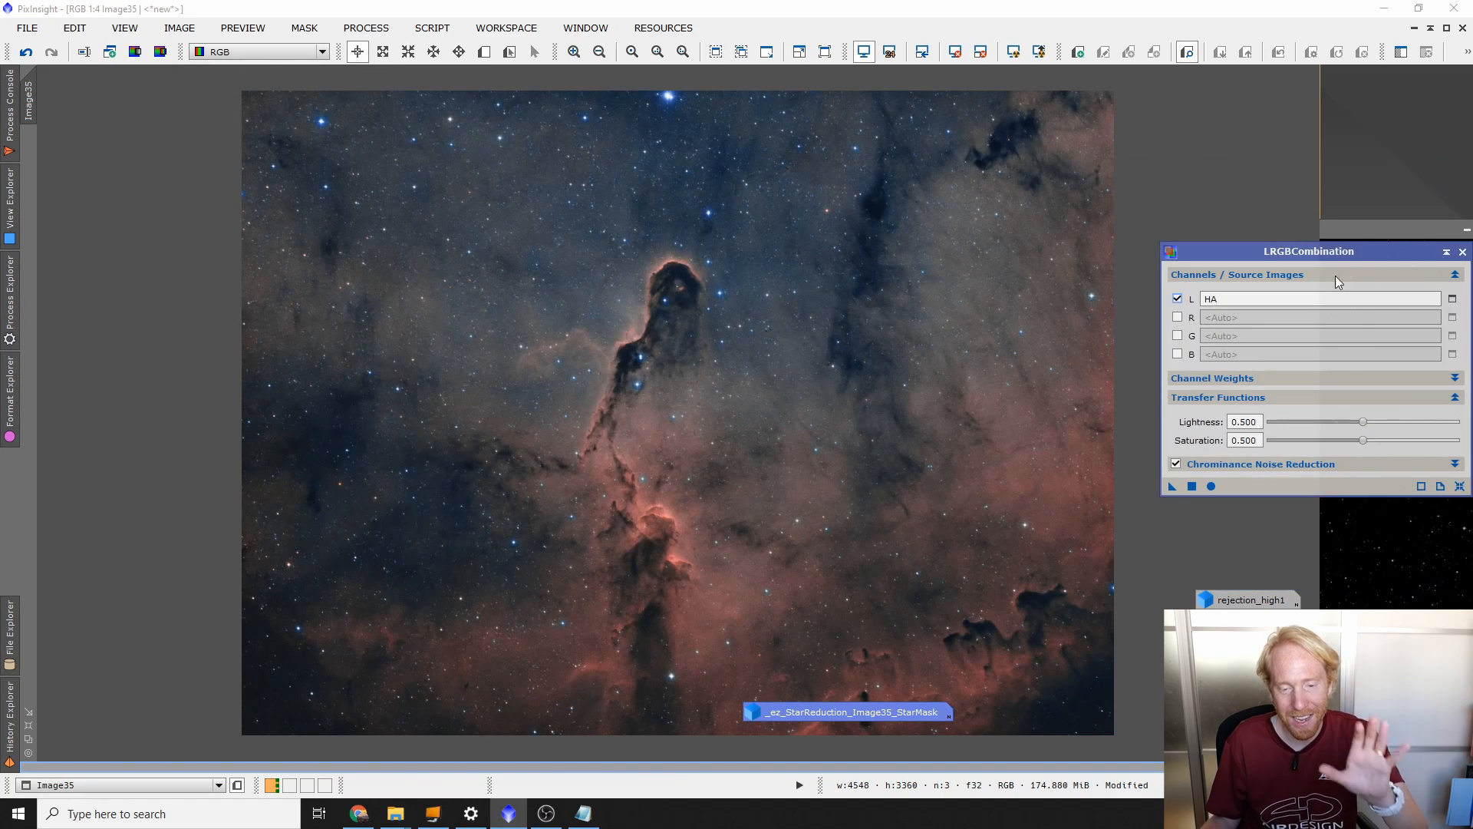
Step: Move the star mask icon clear of Image35 and examine the trunk's detail up close
drag(851, 713, 1293, 710)
scroll(915, 462, up, 2)
scroll(915, 462, down, 1)
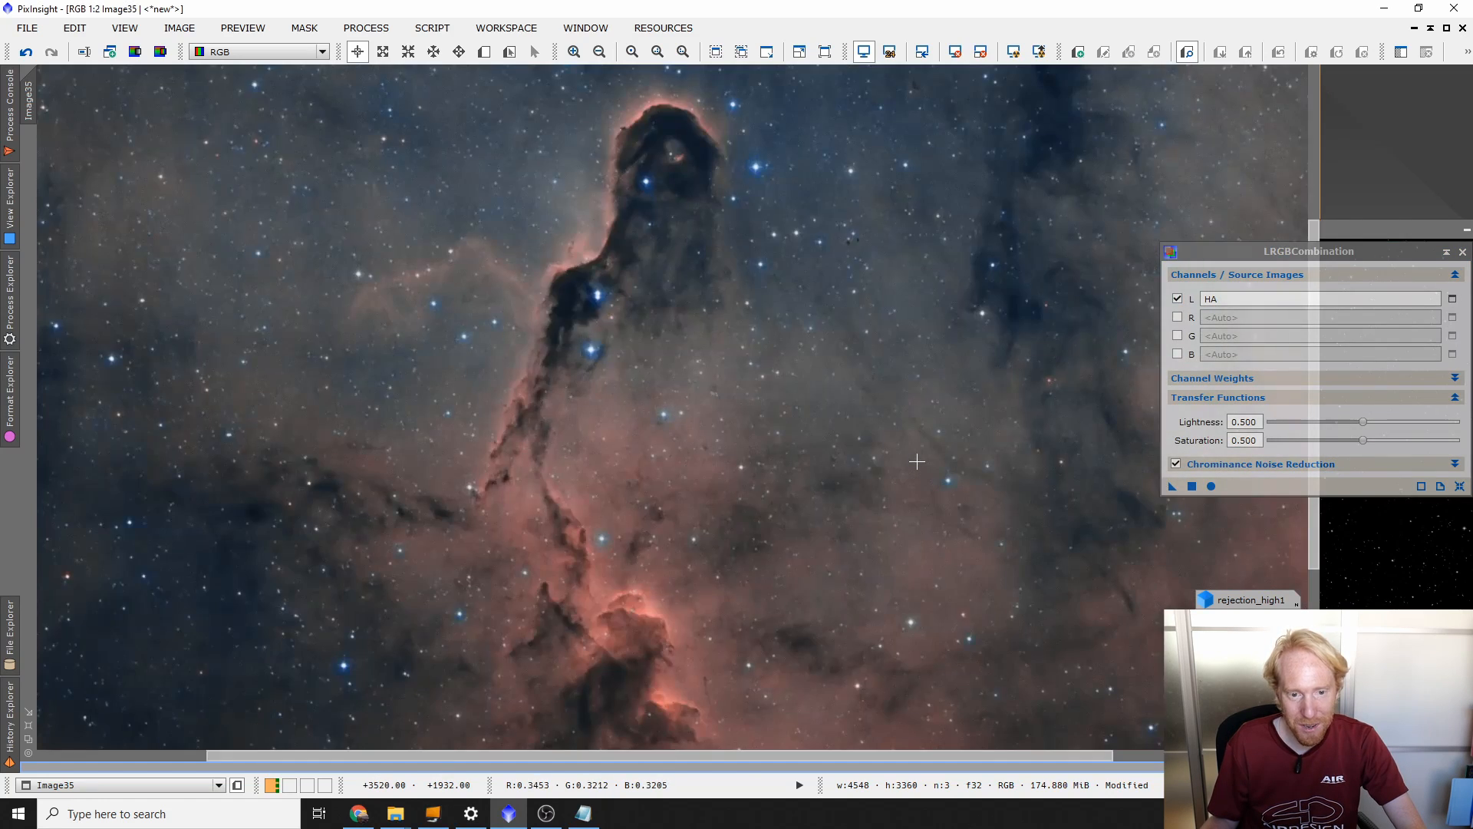
scroll(914, 462, down, 1)
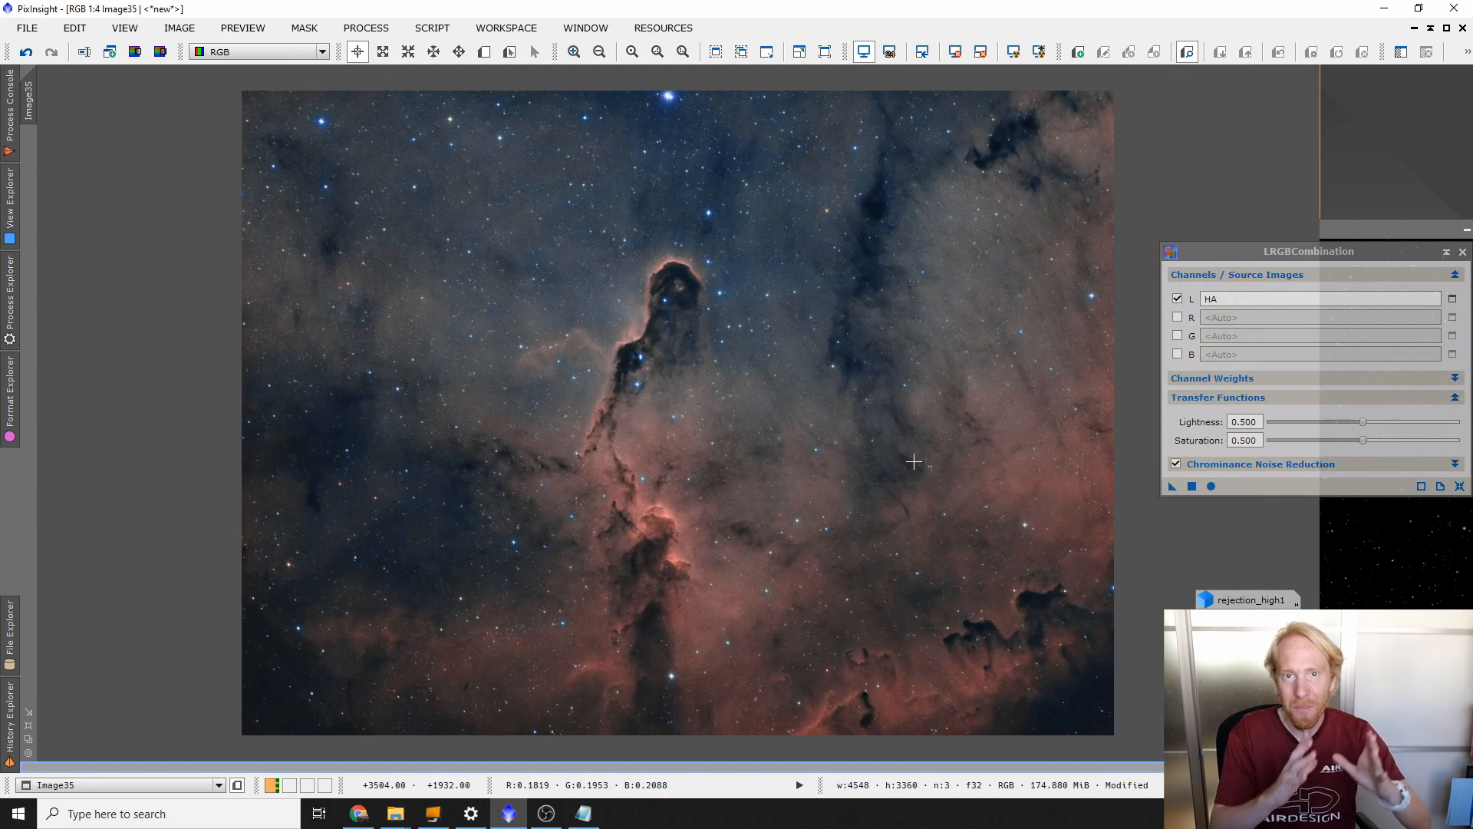